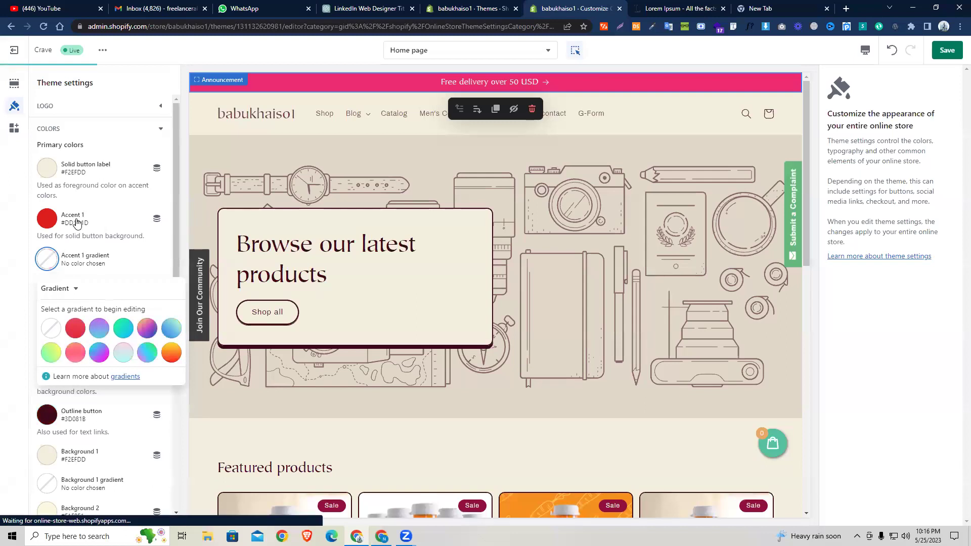
Apply the orange radial gradient preset with the #FF9A62 first color stop to the theme's Accent 1 gradient.
{"action": "left_click", "coordinate": [74, 210]}
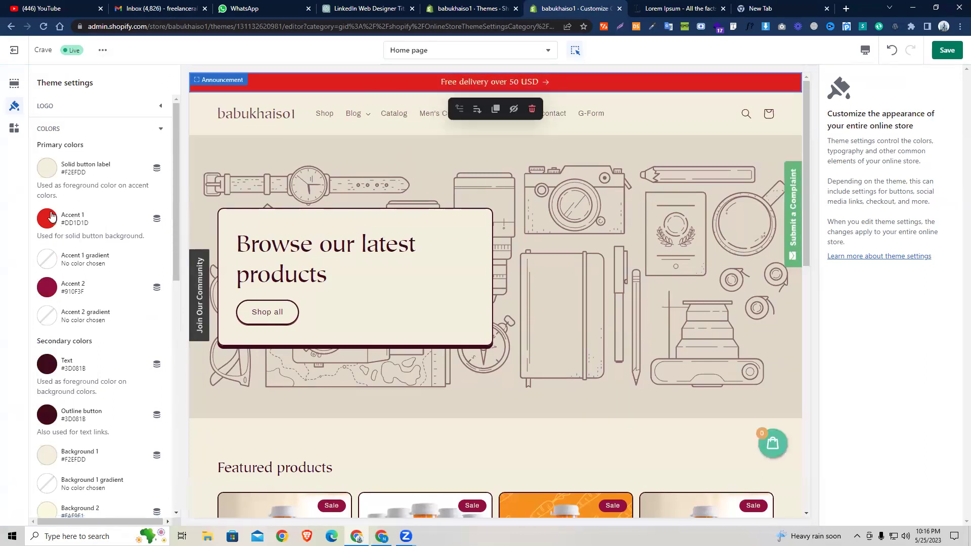
{"action": "left_click", "coordinate": [53, 262]}
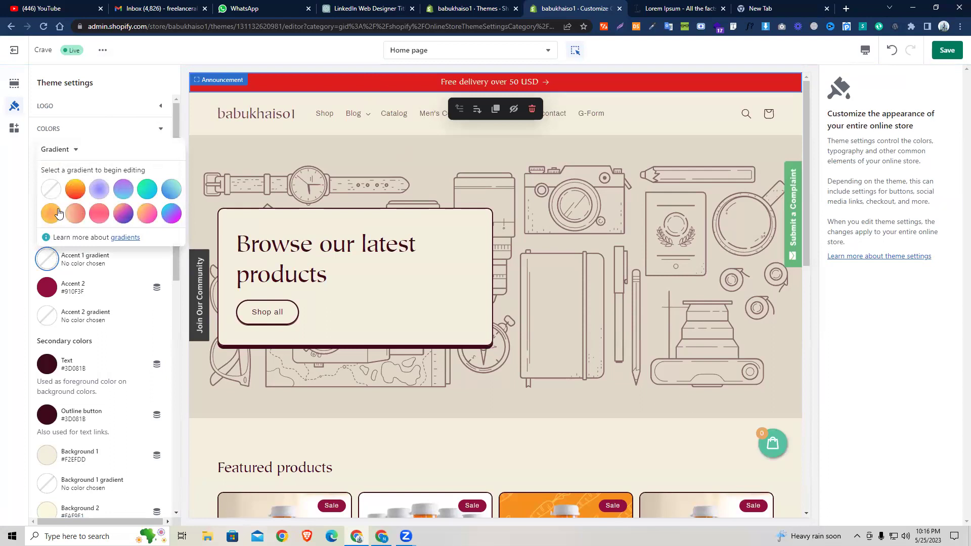
{"action": "left_click", "coordinate": [52, 213]}
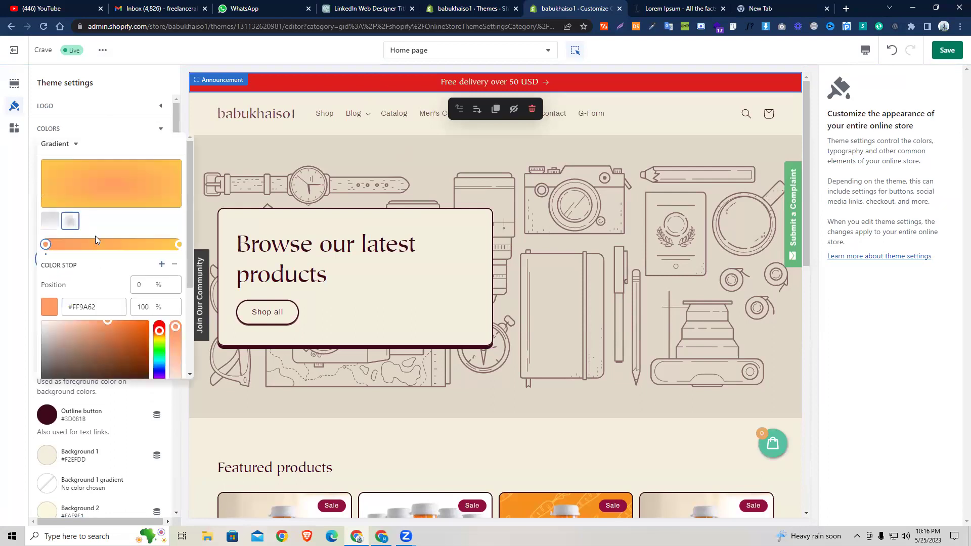
{"action": "left_click", "coordinate": [32, 166]}
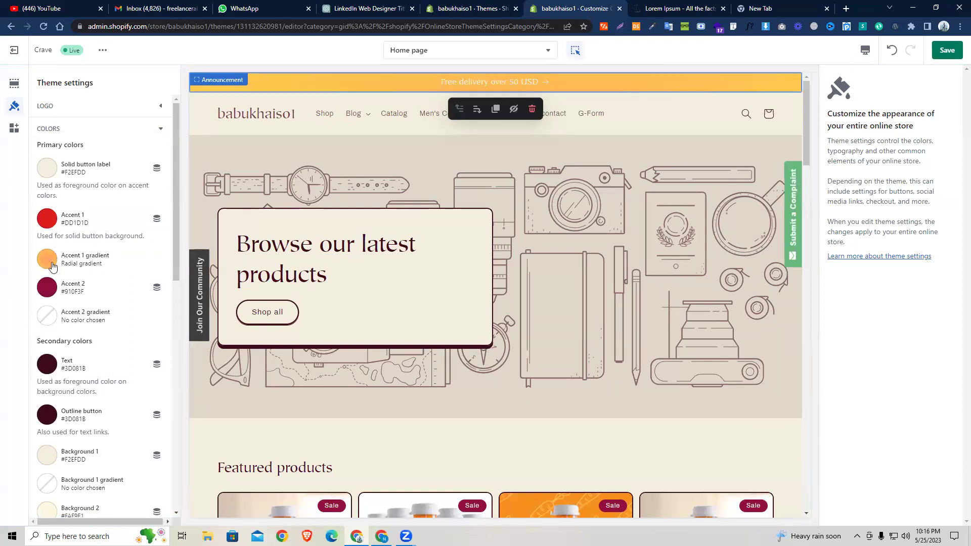
Adjust the Accent 1 gradient by setting its second color stop to 50% position and color #FF7B4B.
{"action": "left_click", "coordinate": [47, 260]}
{"action": "left_click", "coordinate": [141, 383]}
{"action": "left_click_drag", "start_coordinate": [138, 384], "coordinate": [106, 383]}
{"action": "left_click_drag", "start_coordinate": [159, 474], "coordinate": [159, 469]}
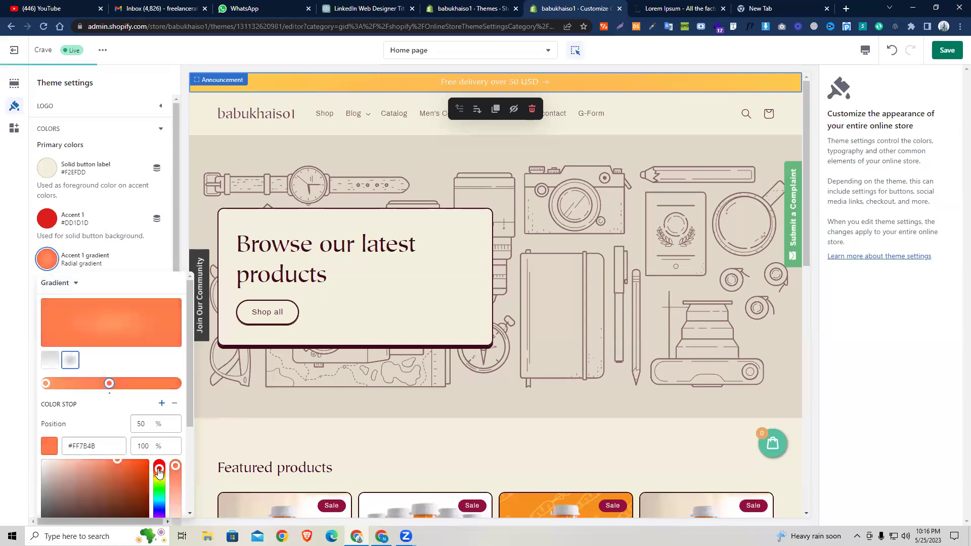
{"action": "left_click", "coordinate": [31, 245]}
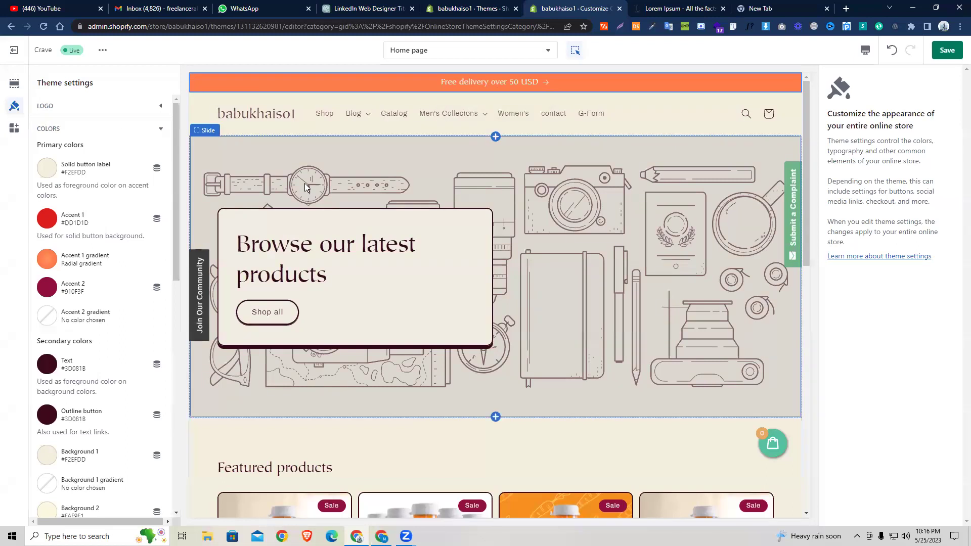
Leave the theme color settings and open the home page's Header section settings.
{"action": "left_click", "coordinate": [313, 197]}
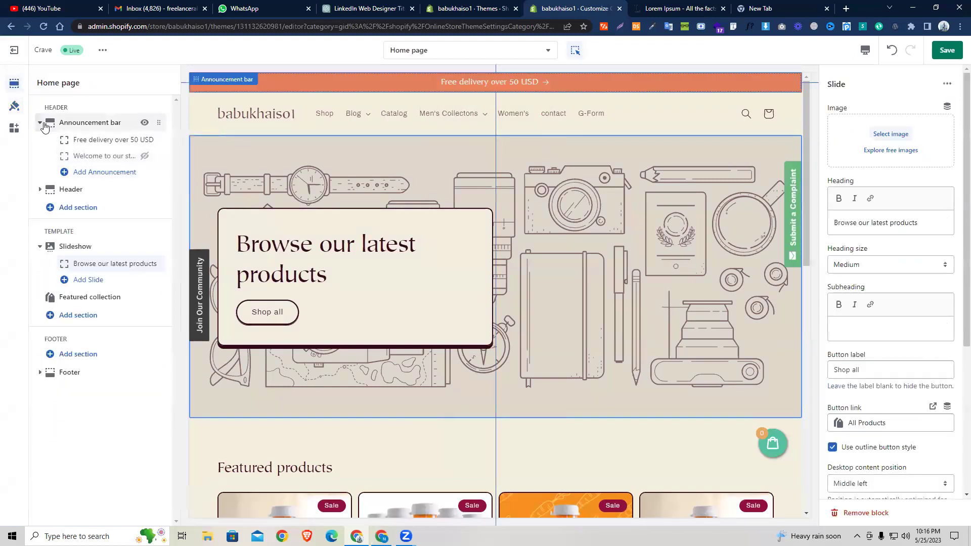
{"action": "left_click", "coordinate": [40, 123]}
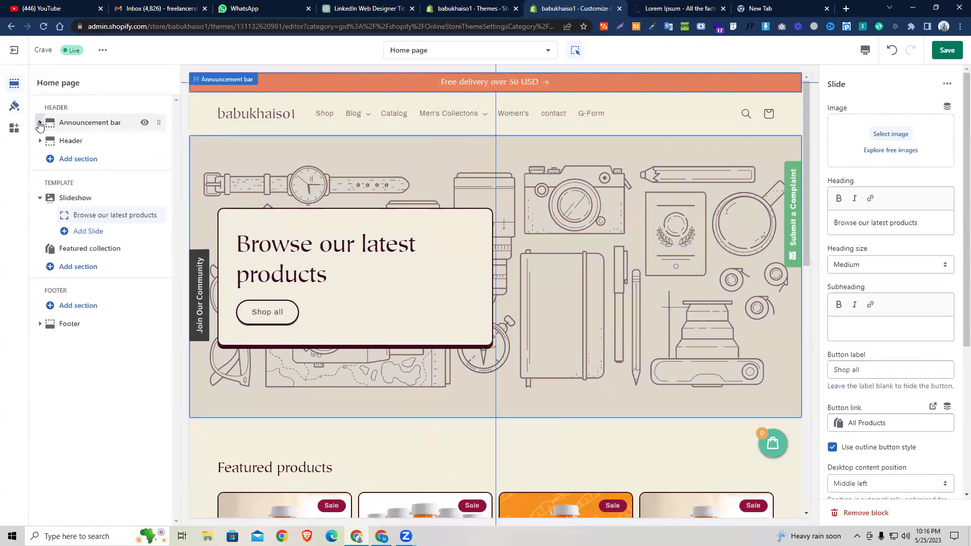
{"action": "left_click", "coordinate": [64, 143]}
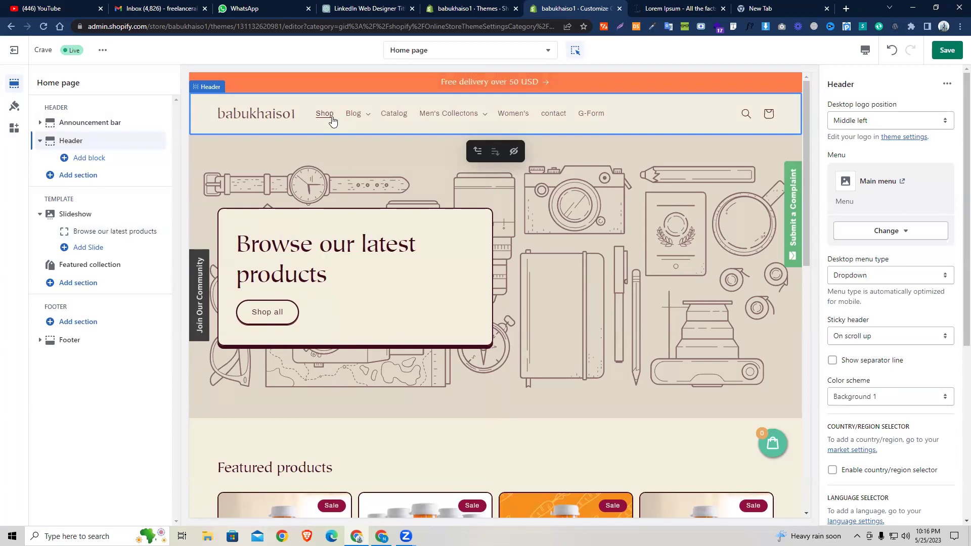
Switch to the store admin and open the Main menu in the online store's navigation for editing.
{"action": "left_click", "coordinate": [437, 11]}
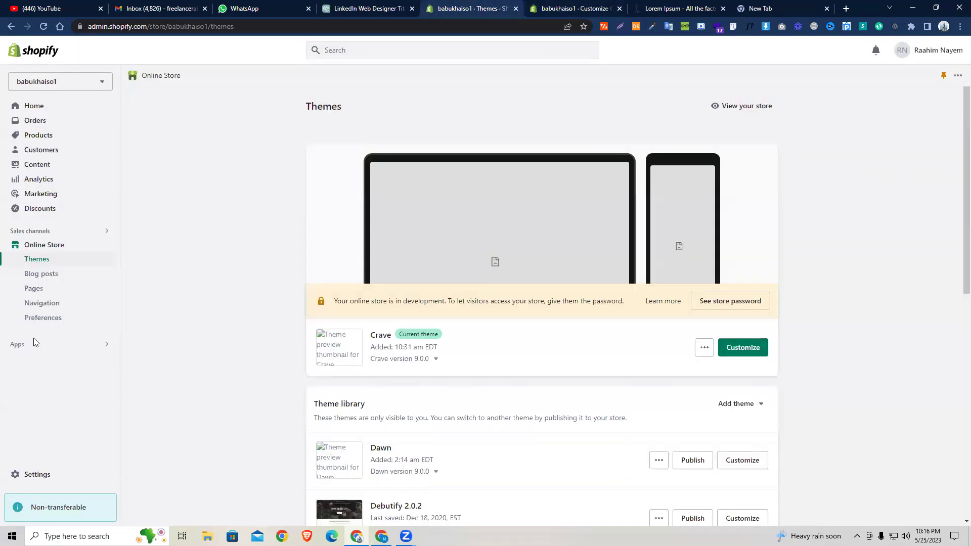
{"action": "left_click", "coordinate": [39, 303]}
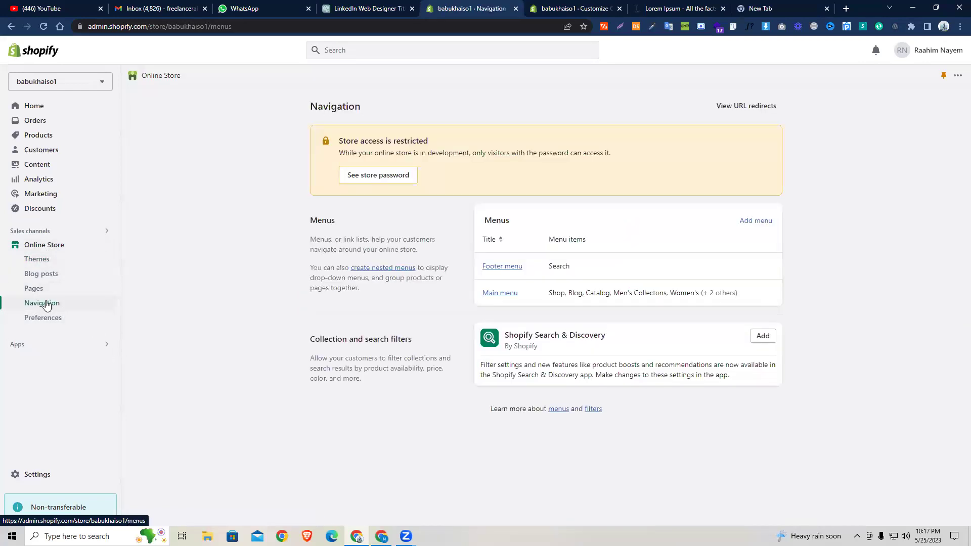
{"action": "left_click", "coordinate": [500, 294]}
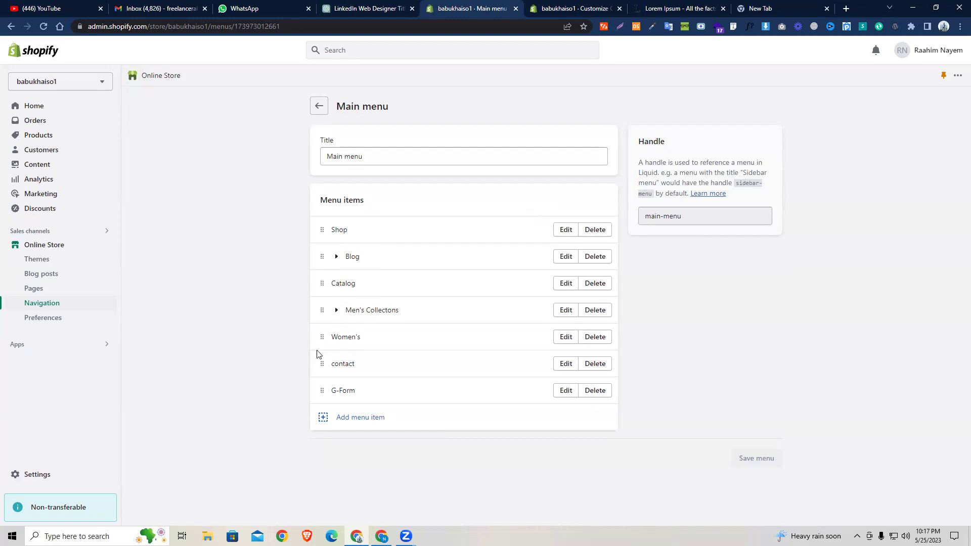
{"action": "left_click", "coordinate": [351, 424]}
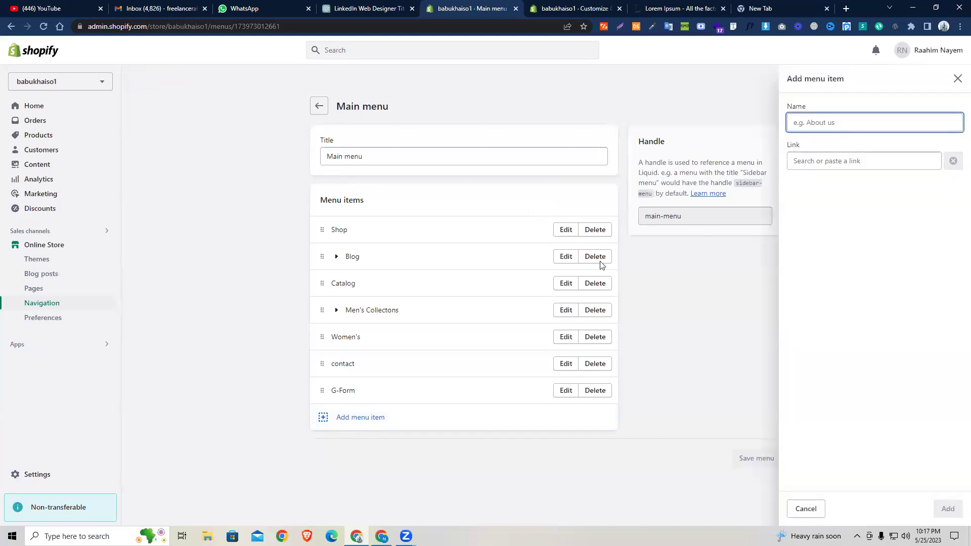
{"action": "key", "text": "Escape"}
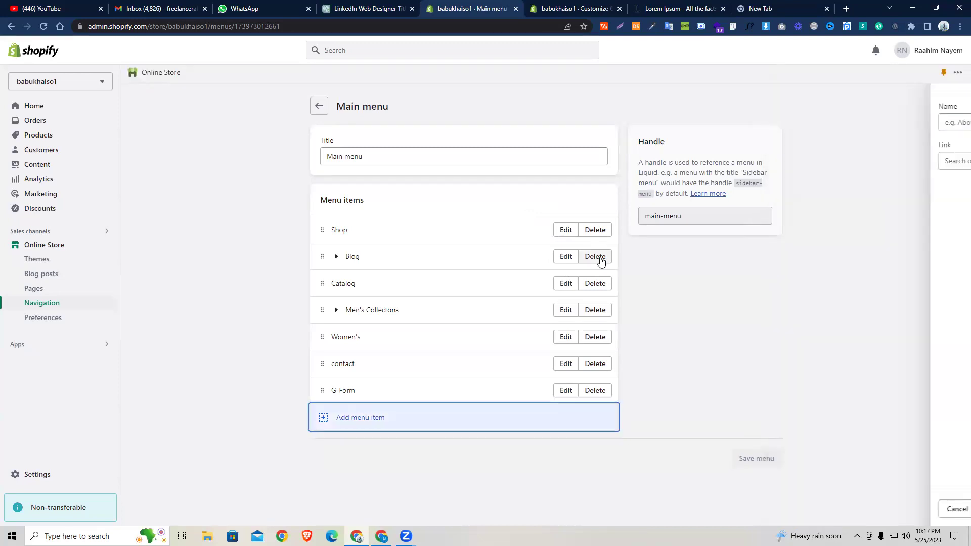
Remove the Blog, Catalog and Men's Collectons items from the Main menu.
{"action": "left_click", "coordinate": [599, 258]}
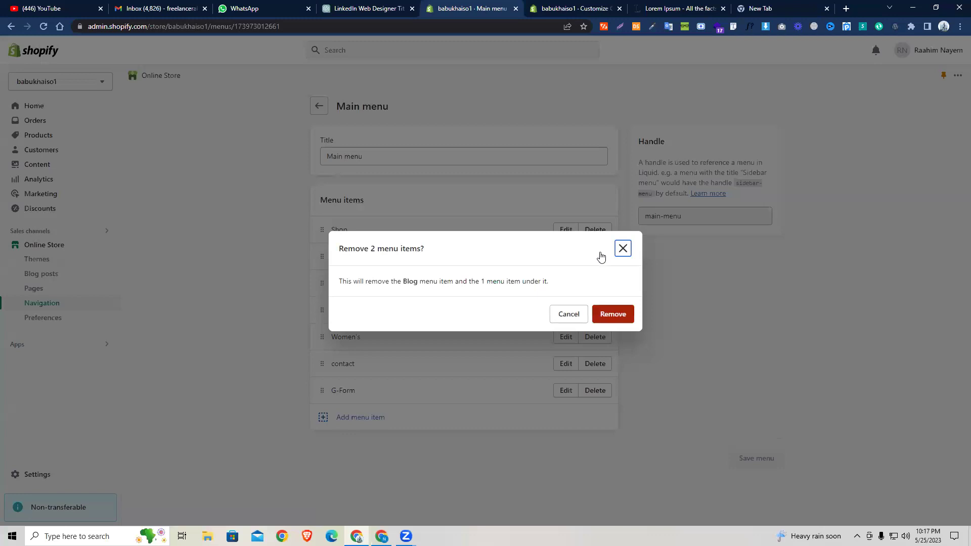
{"action": "left_click", "coordinate": [613, 314]}
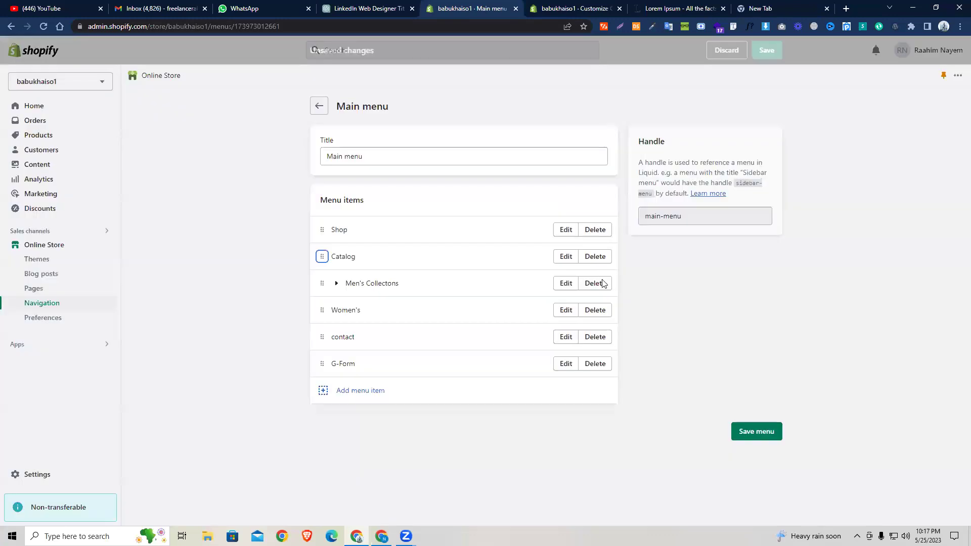
{"action": "left_click", "coordinate": [594, 258]}
{"action": "left_click", "coordinate": [614, 314]}
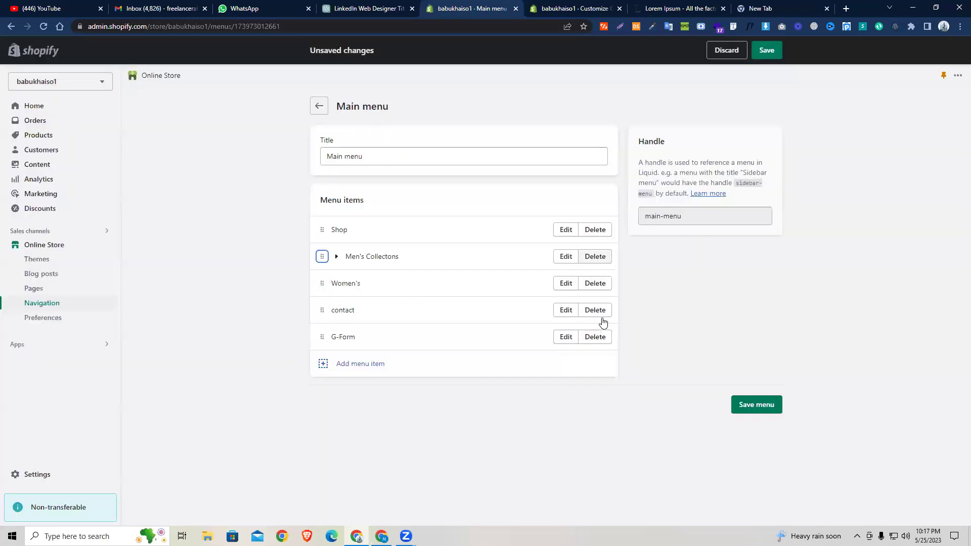
{"action": "left_click", "coordinate": [594, 257]}
{"action": "left_click", "coordinate": [614, 314]}
Remove the Women's, G-Form and contact items from the Main menu, leaving only Shop.
{"action": "left_click", "coordinate": [605, 311]}
{"action": "left_click", "coordinate": [613, 314]}
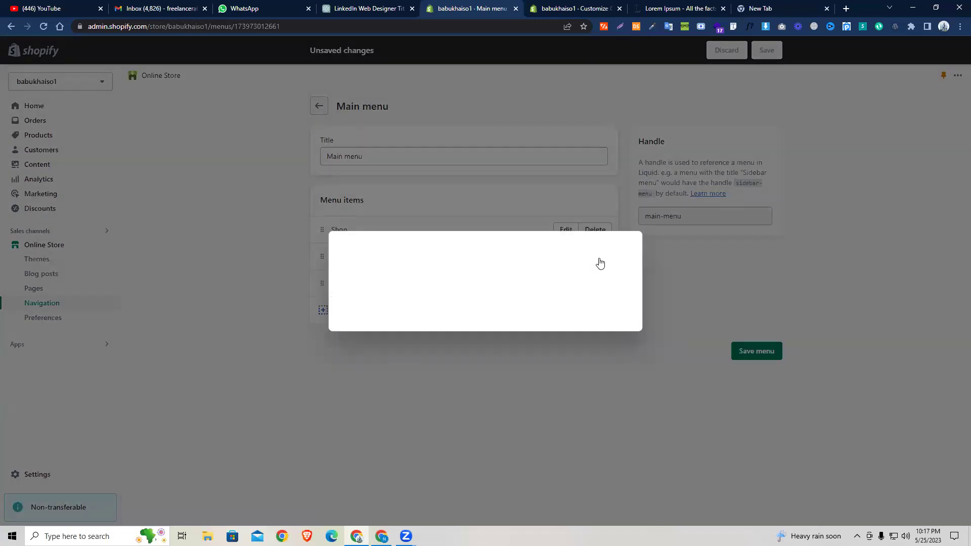
{"action": "left_click", "coordinate": [595, 283]}
{"action": "left_click", "coordinate": [611, 313]}
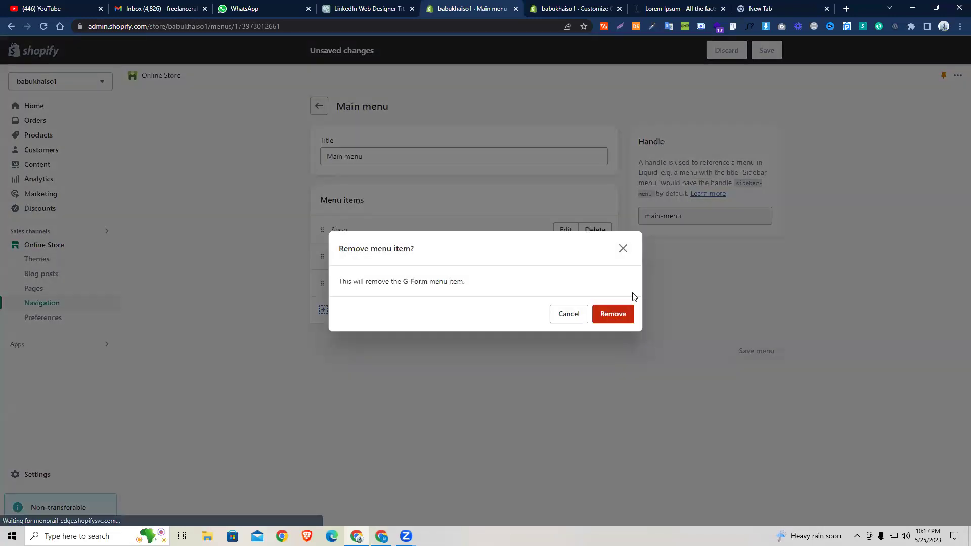
{"action": "left_click", "coordinate": [594, 256]}
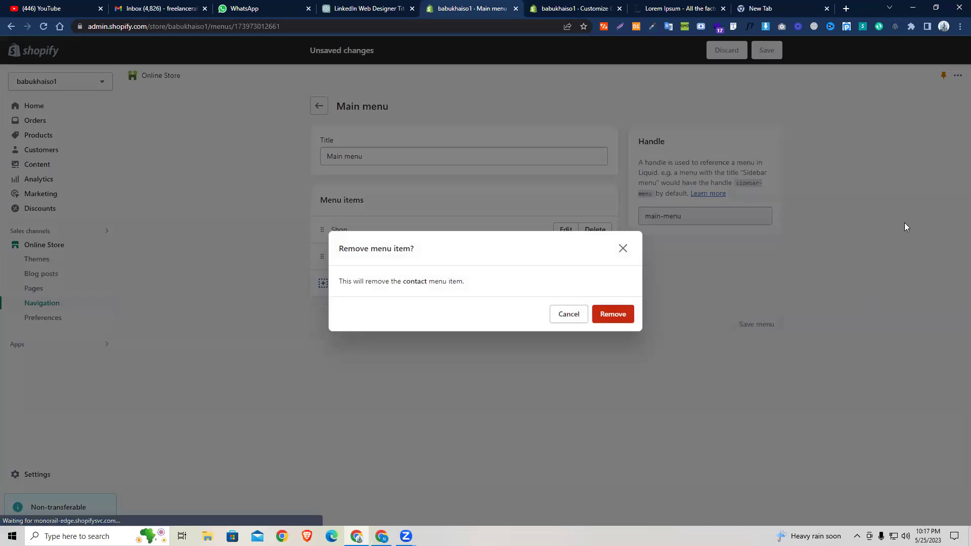
{"action": "key", "text": "Return"}
Start a new menu item named About Us and look through the store's existing pages for its link.
{"action": "key", "text": "Return"}
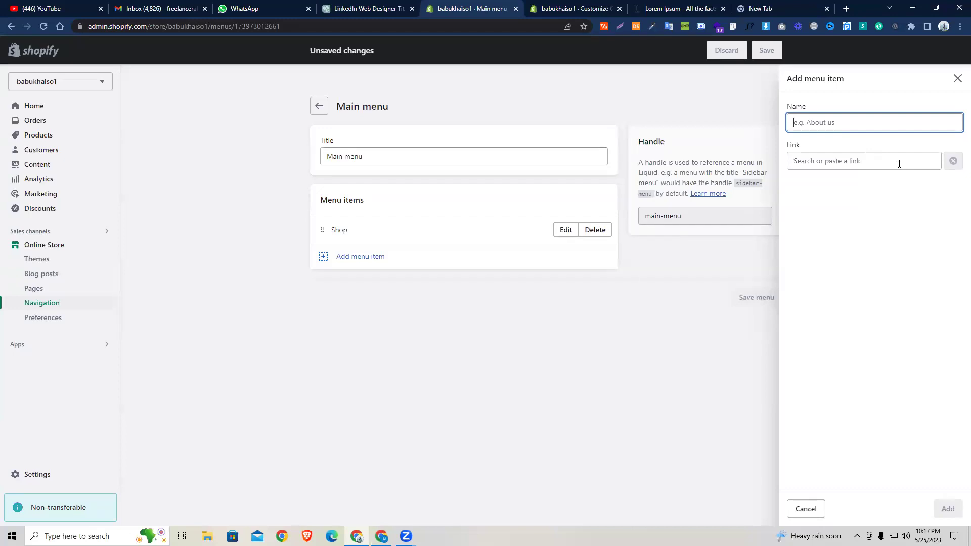
{"action": "type", "text": "An"}
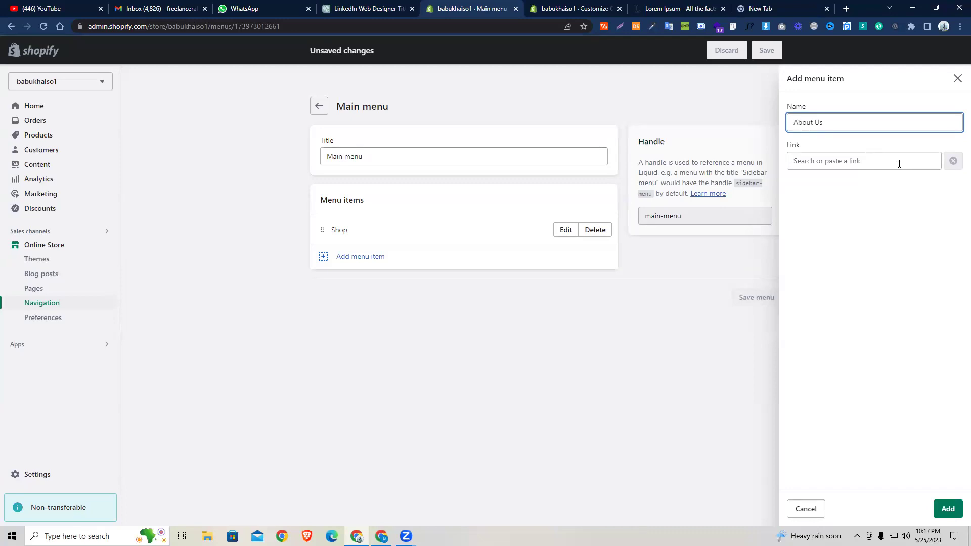
{"action": "left_click", "coordinate": [900, 161]}
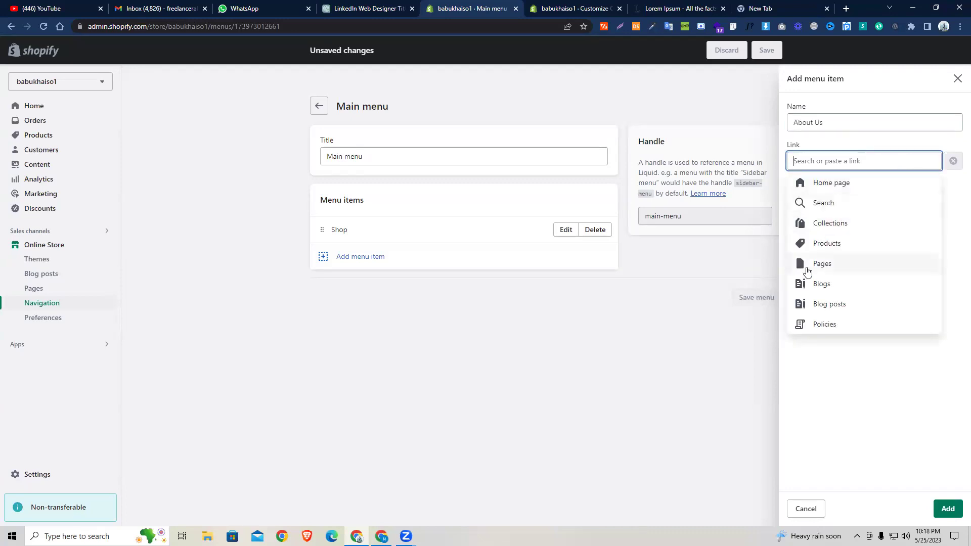
{"action": "left_click", "coordinate": [807, 270]}
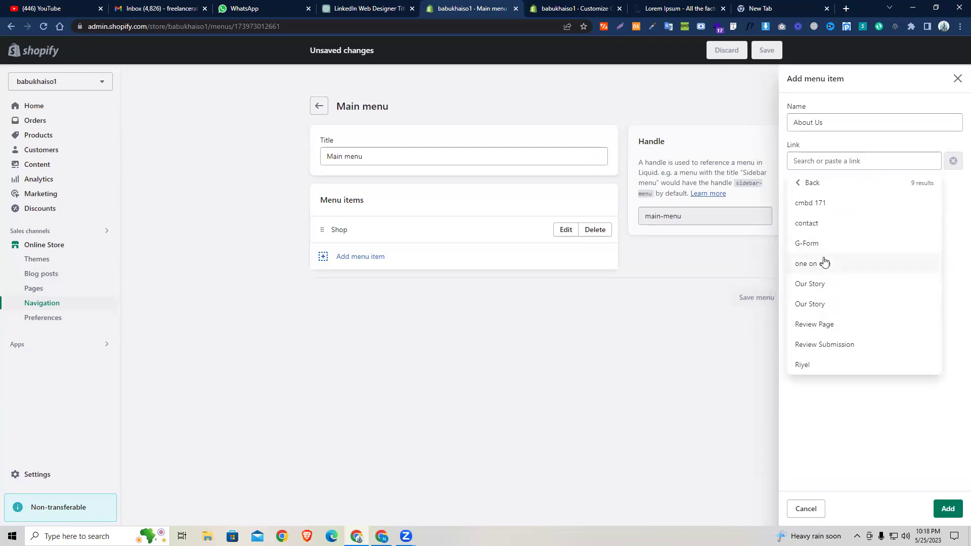
{"action": "left_click", "coordinate": [949, 229]}
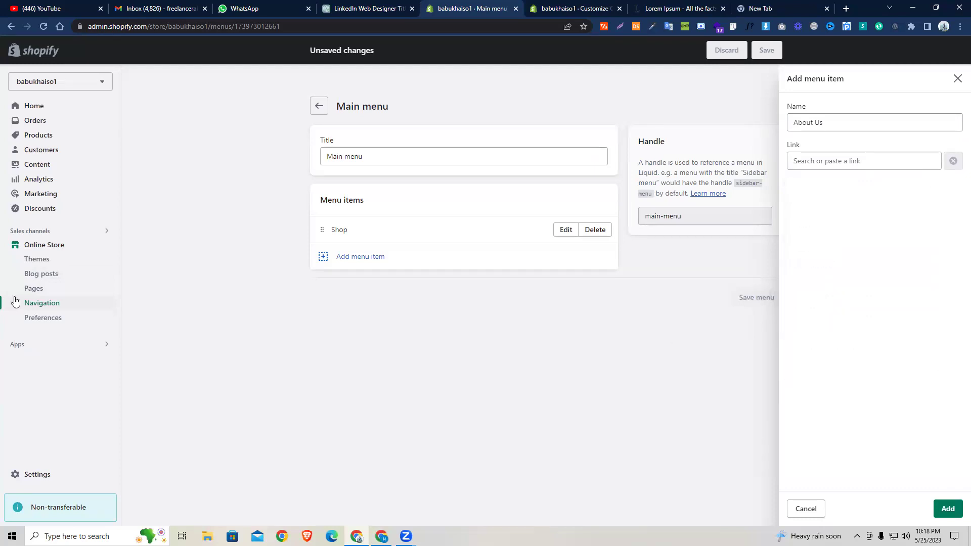
Open the online store in a separate browser tab and review its list of pages.
{"action": "right_click", "coordinate": [45, 247]}
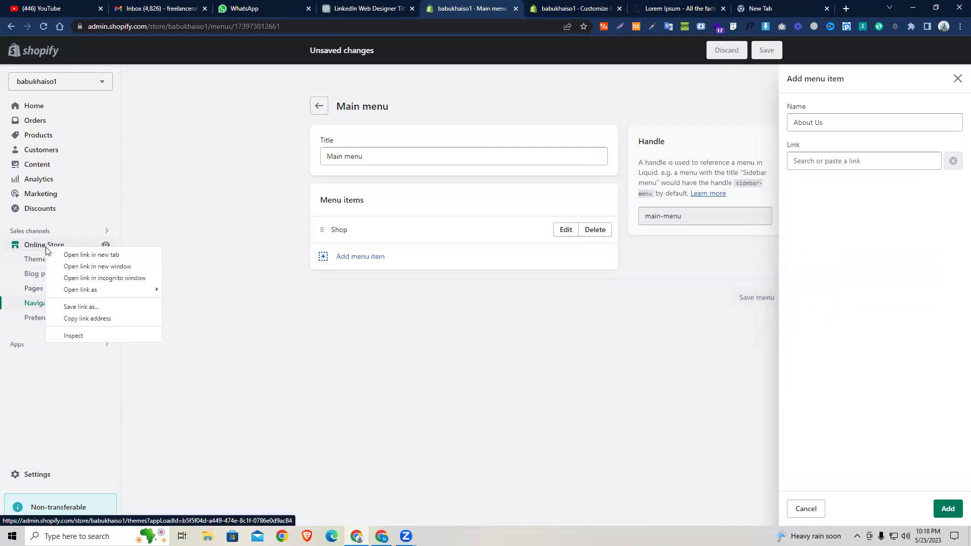
{"action": "left_click", "coordinate": [64, 254]}
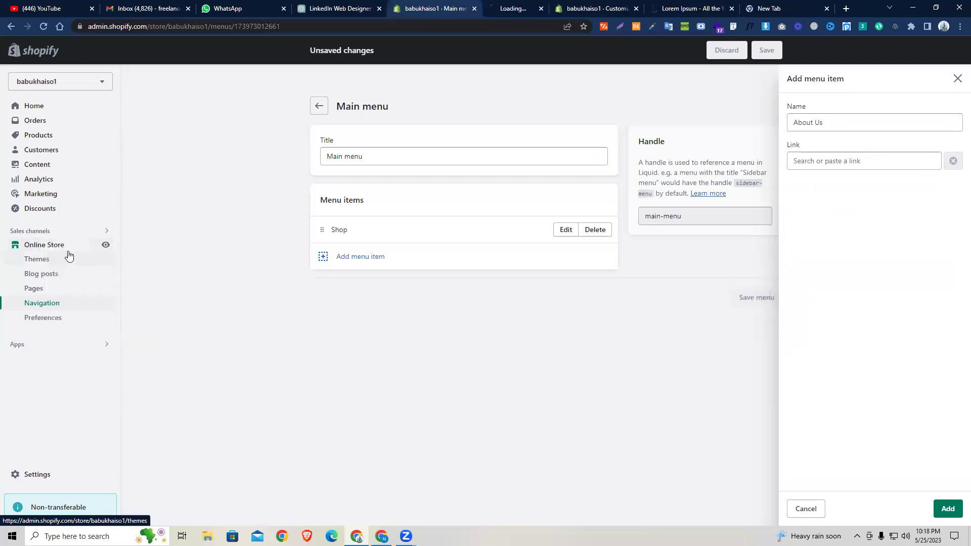
{"action": "left_click", "coordinate": [509, 9]}
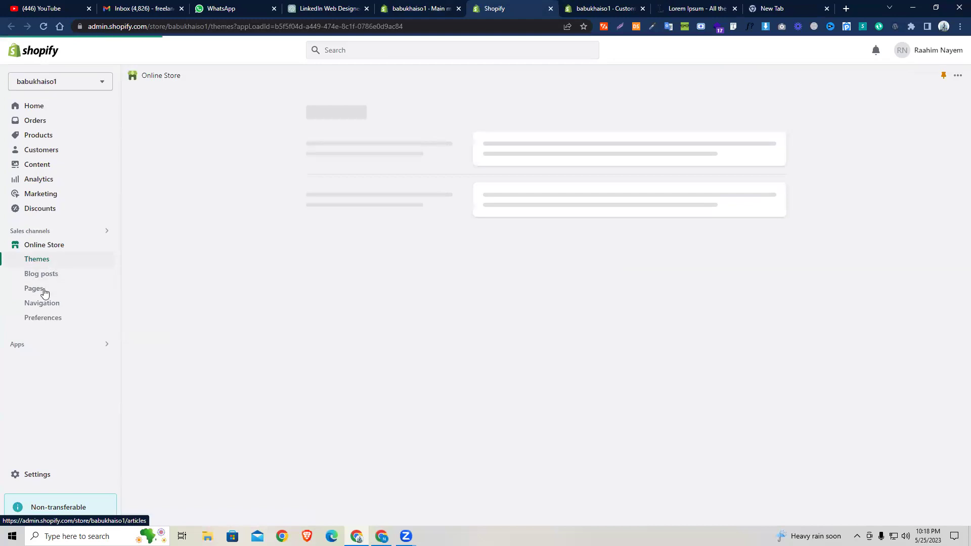
{"action": "left_click", "coordinate": [43, 290]}
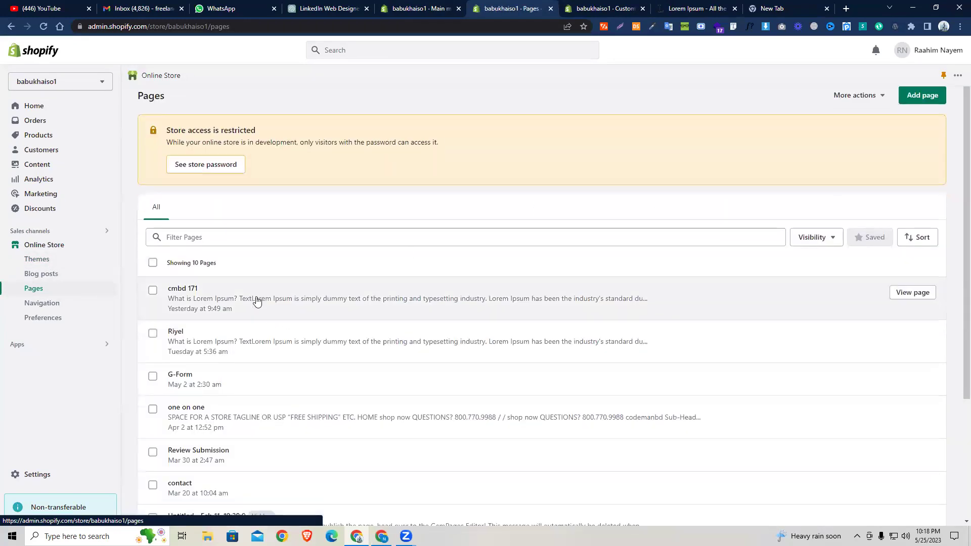
{"action": "scroll", "coordinate": [257, 301], "scroll_direction": "down", "scroll_amount": 5}
{"action": "scroll", "coordinate": [752, 217], "scroll_direction": "up", "scroll_amount": 1}
{"action": "scroll", "coordinate": [933, 106], "scroll_direction": "up", "scroll_amount": 4}
Create and save a visible page titled About Us using the Default page theme template.
{"action": "left_click", "coordinate": [934, 107]}
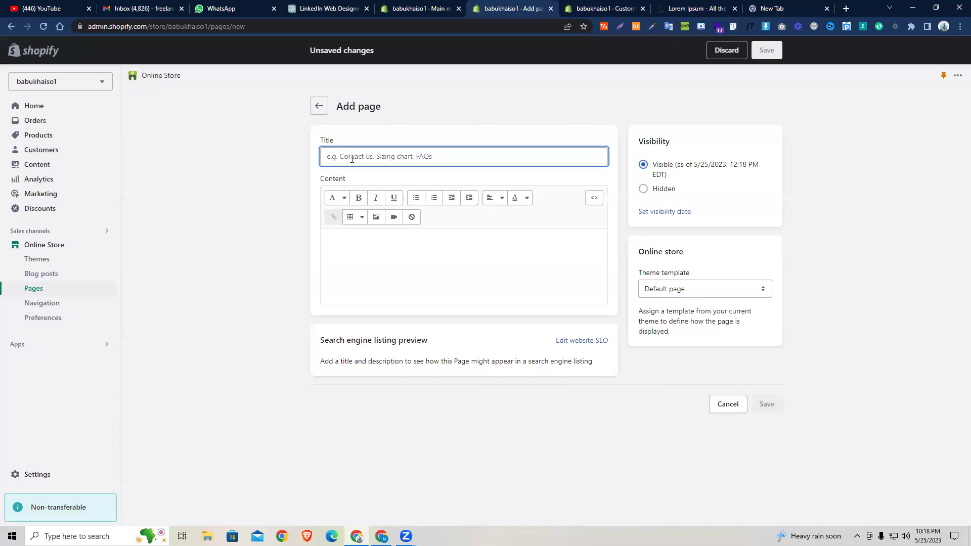
{"action": "type", "text": "About Us"}
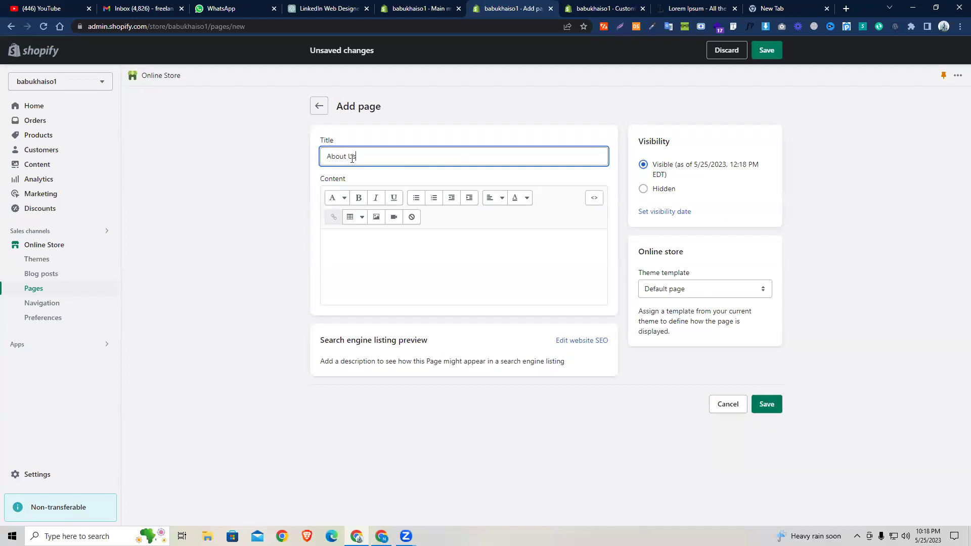
{"action": "left_click", "coordinate": [710, 285]}
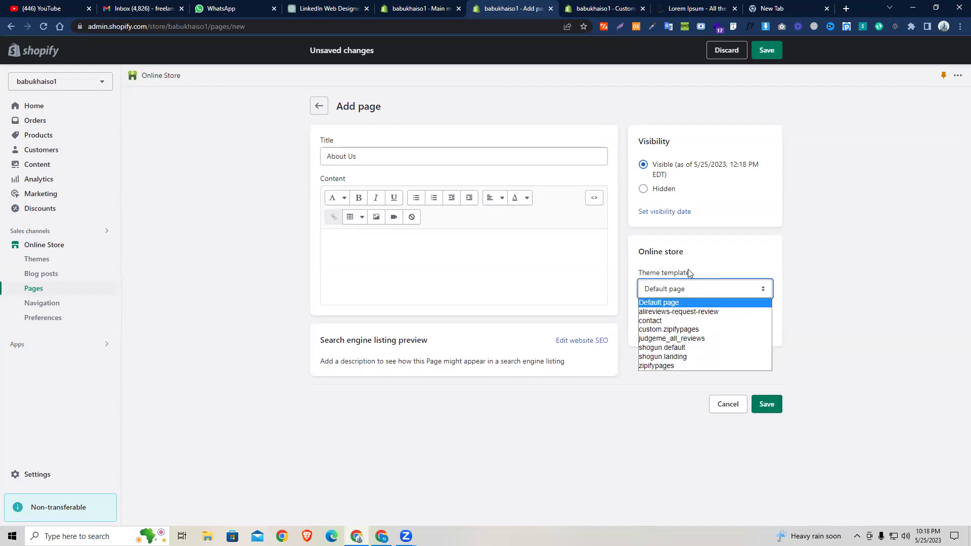
{"action": "left_click", "coordinate": [690, 273]}
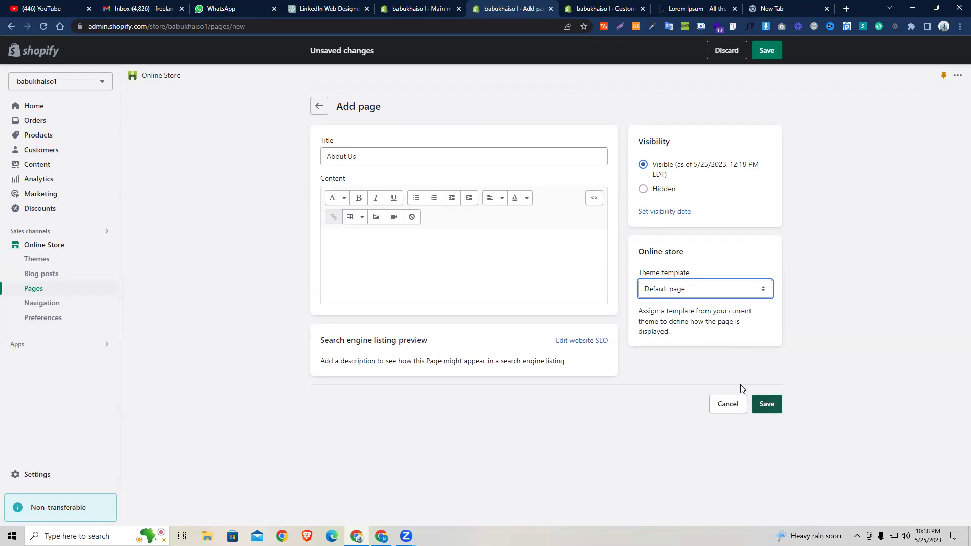
{"action": "left_click", "coordinate": [767, 404]}
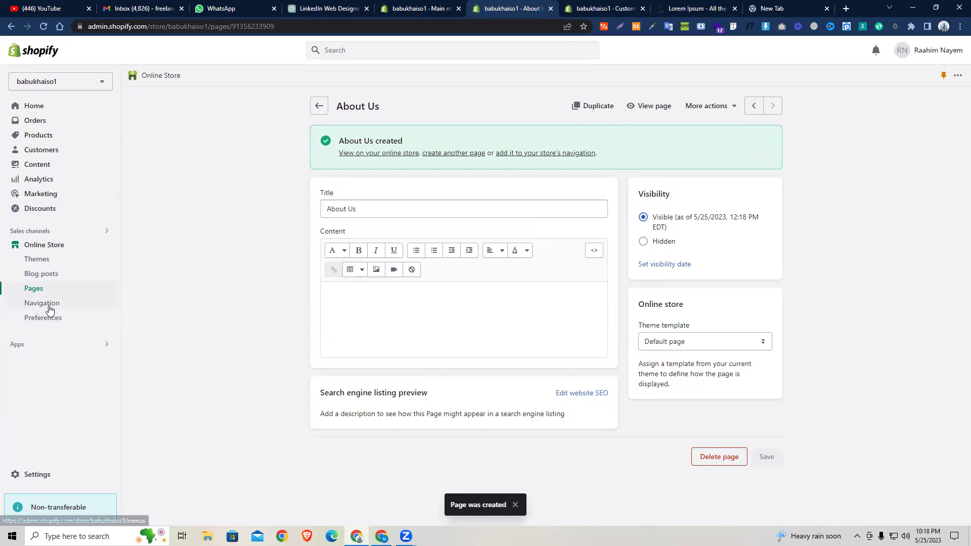
Open the Main menu from the store's navigation in the current tab and remove its Catalog item.
{"action": "left_click", "coordinate": [47, 306]}
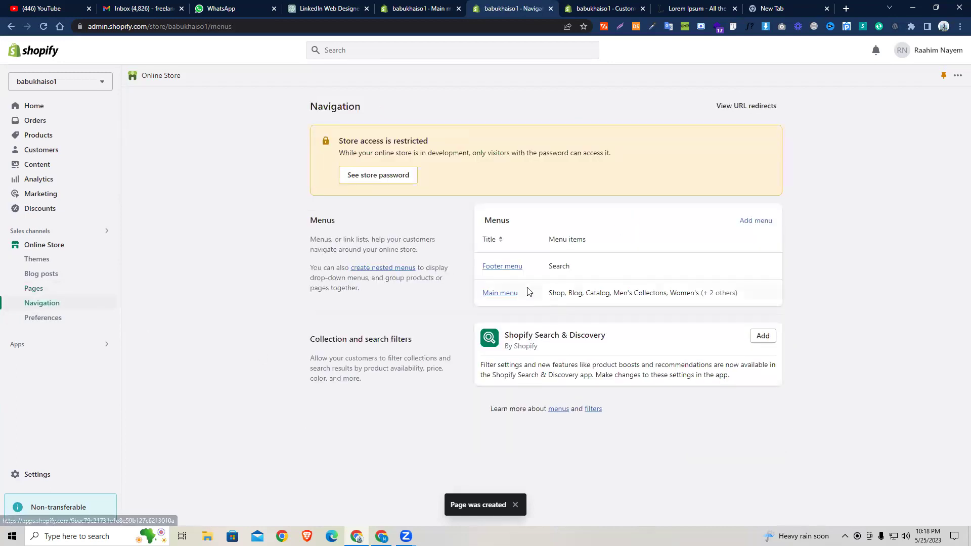
{"action": "left_click", "coordinate": [508, 295]}
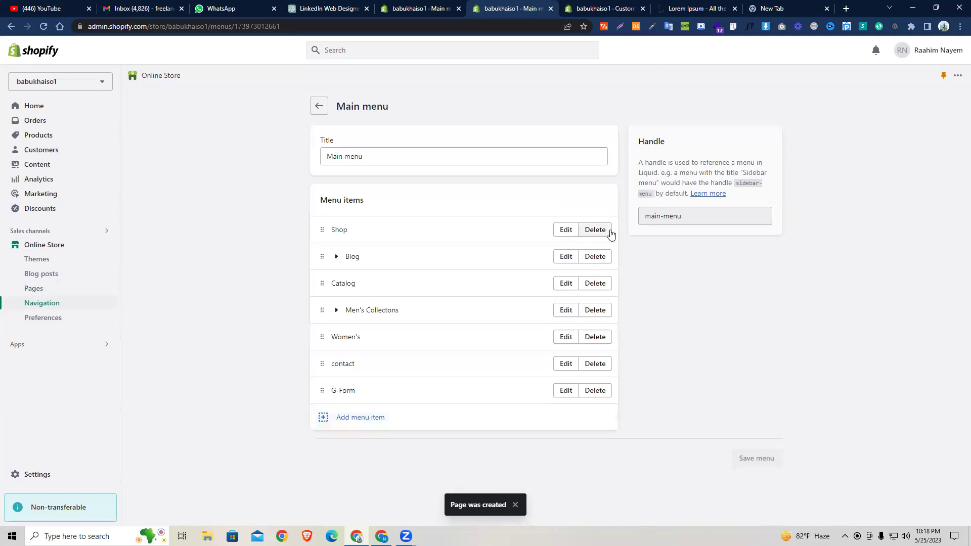
{"action": "left_click", "coordinate": [594, 285]}
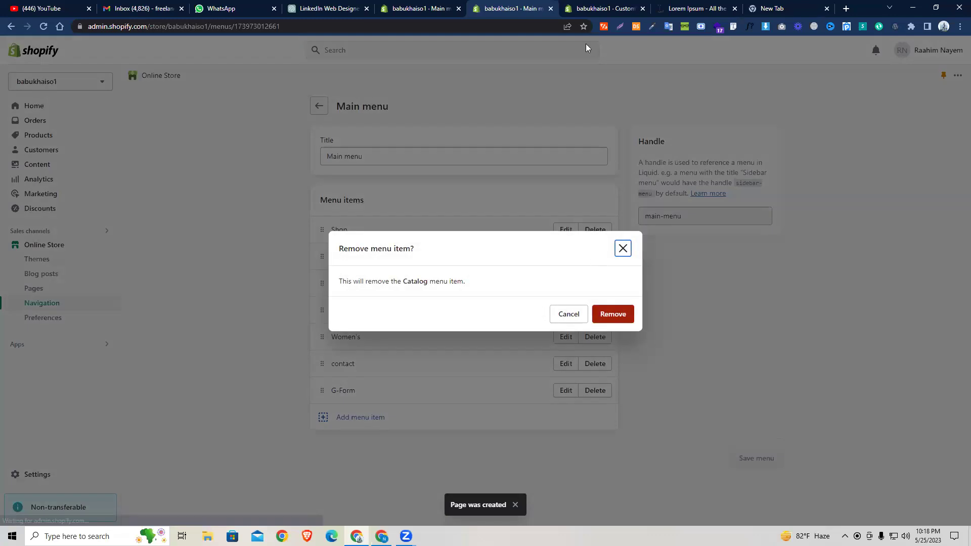
{"action": "left_click", "coordinate": [613, 314]}
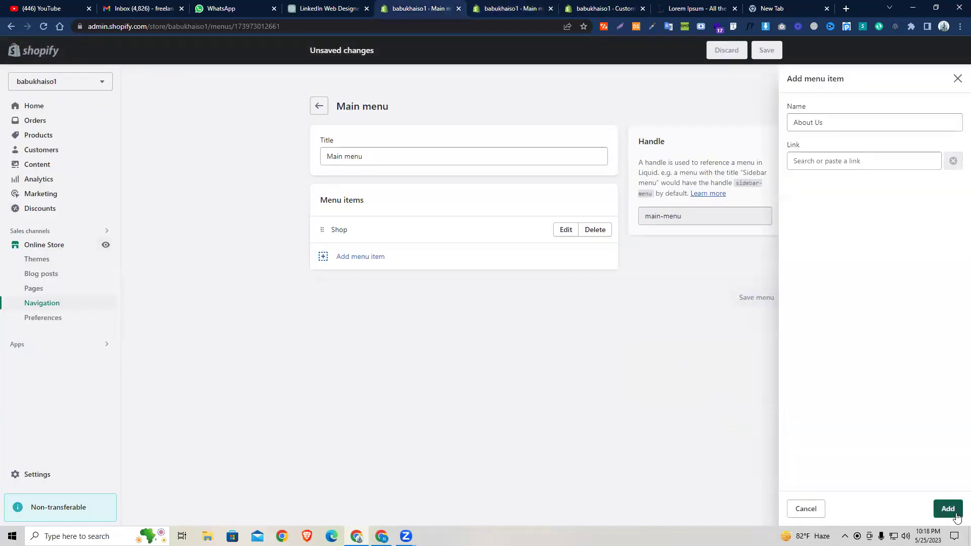
Discard the unfinished About Us menu item in the other tab and save the Main menu with only Shop.
{"action": "left_click", "coordinate": [957, 79]}
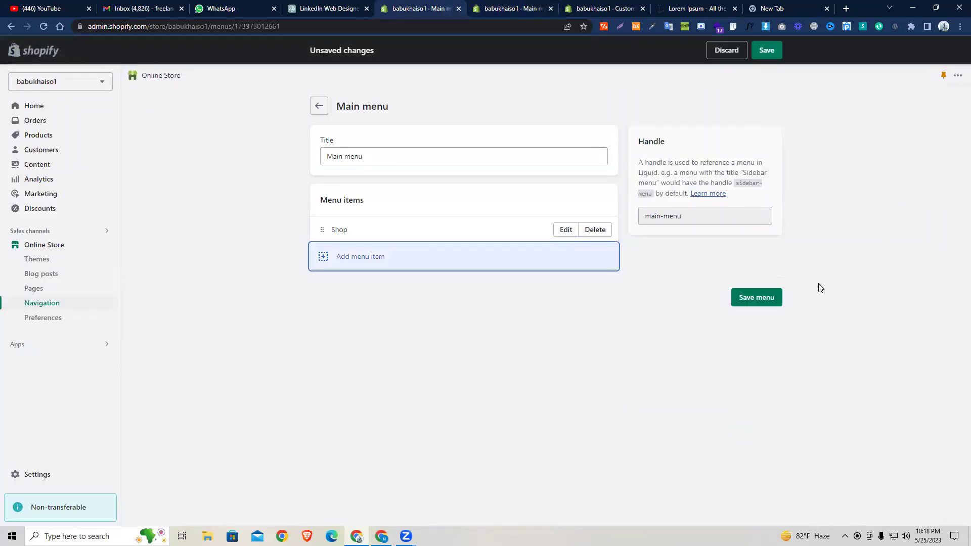
{"action": "left_click", "coordinate": [761, 297]}
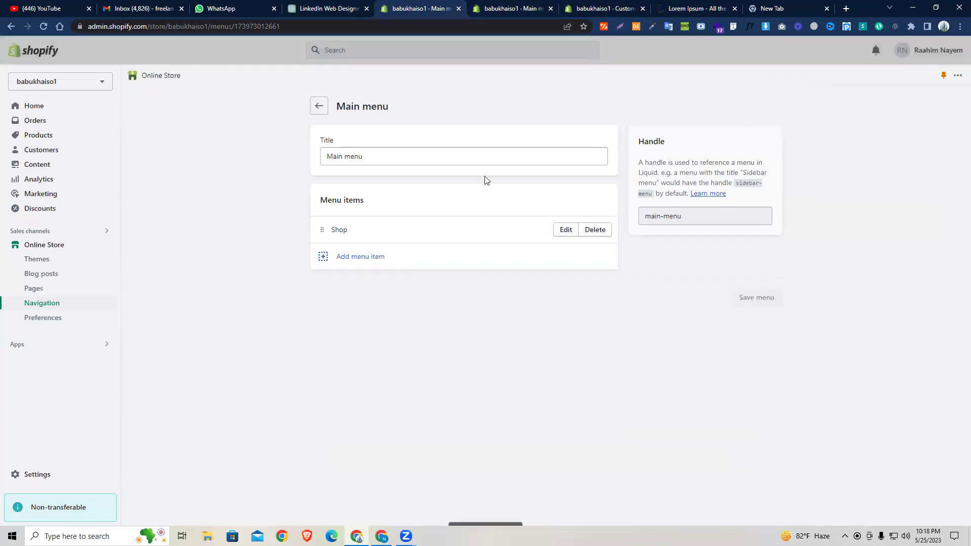
Add an About Us item linked to the About Us page to the Main menu and save the menu.
{"action": "left_click", "coordinate": [354, 258]}
{"action": "left_click", "coordinate": [827, 159]}
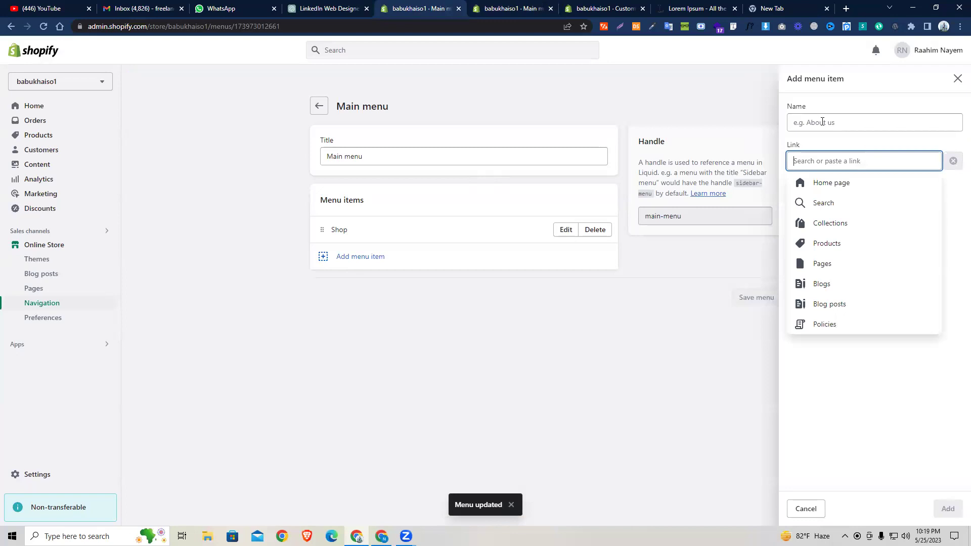
{"action": "left_click", "coordinate": [826, 263]}
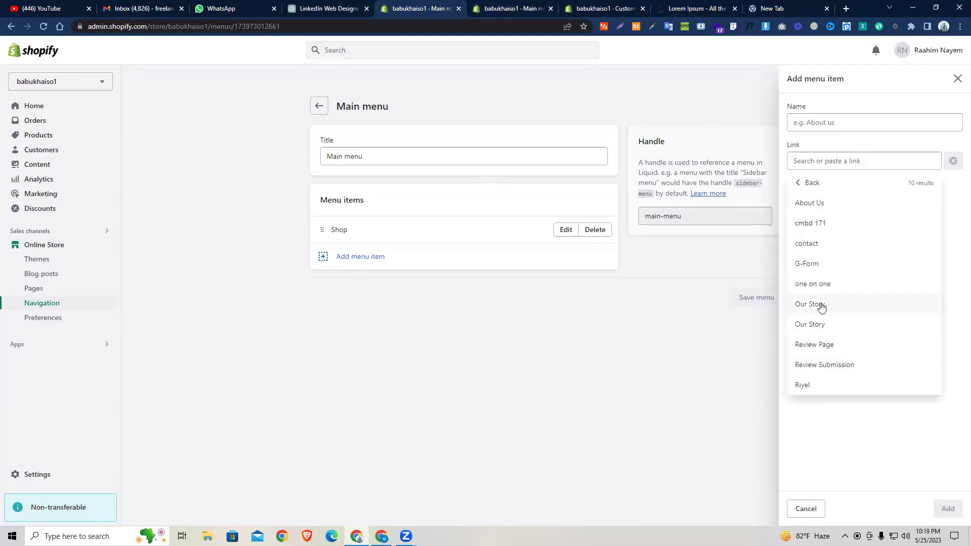
{"action": "left_click", "coordinate": [809, 204]}
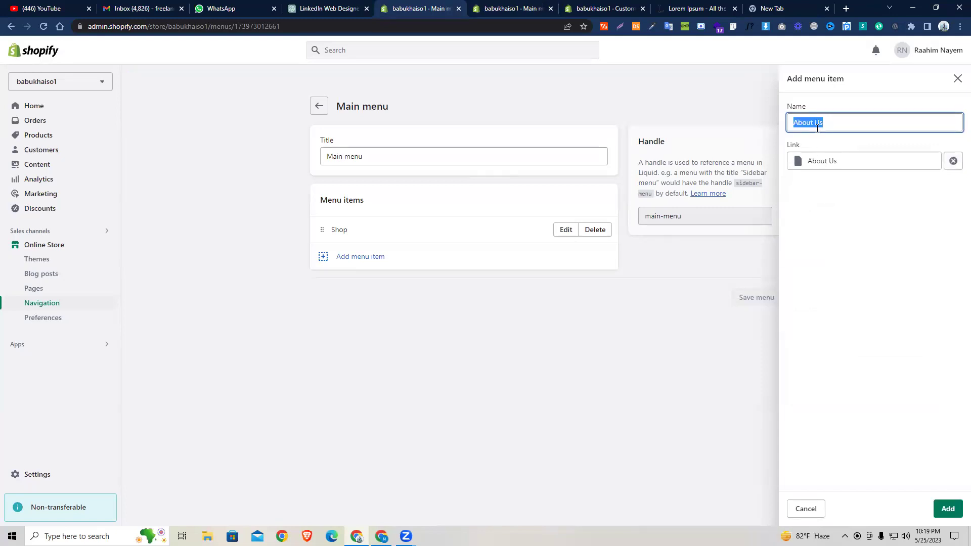
{"action": "left_click", "coordinate": [839, 126]}
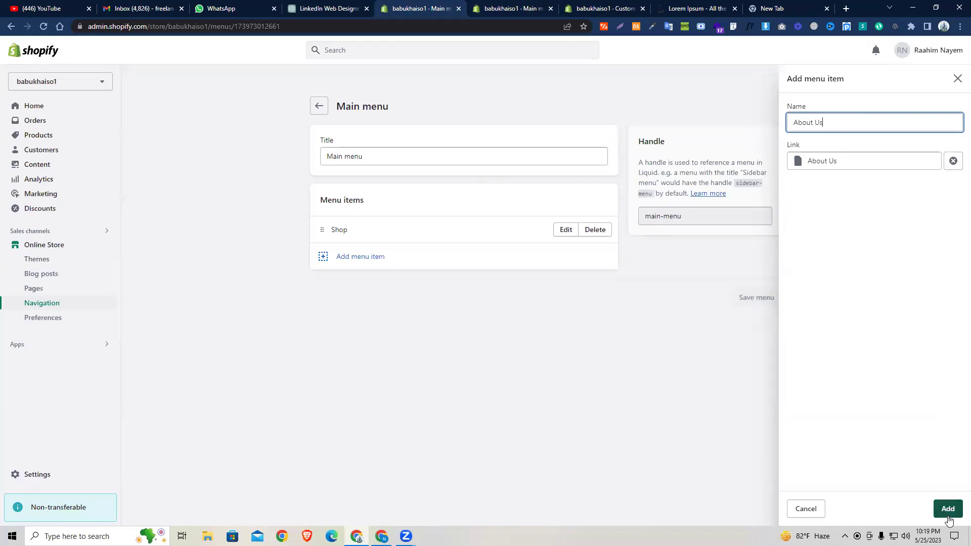
{"action": "key", "text": "Return"}
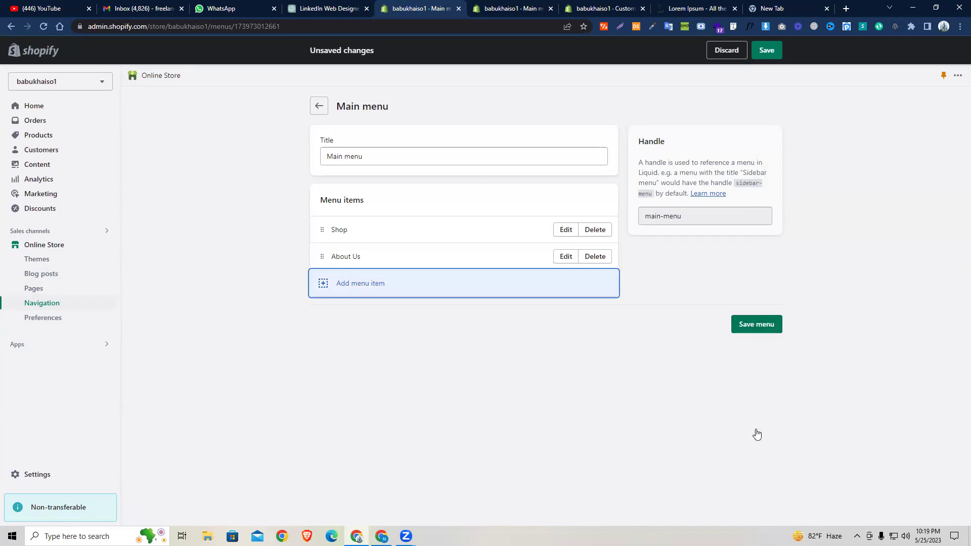
{"action": "left_click", "coordinate": [354, 288]}
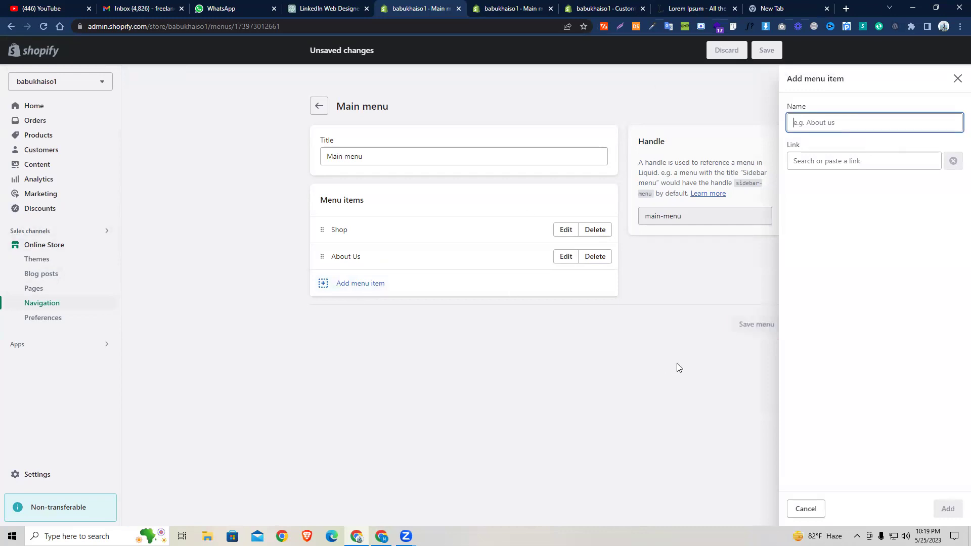
{"action": "left_click", "coordinate": [676, 370]}
{"action": "left_click", "coordinate": [745, 326]}
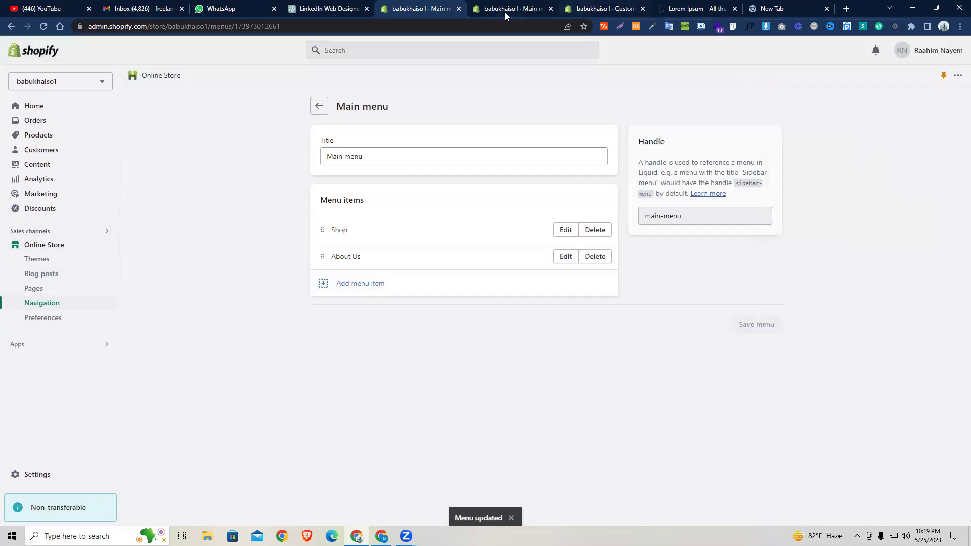
Leave the second tab's Main menu without saving its changes and open the store's list of pages.
{"action": "left_click", "coordinate": [505, 12]}
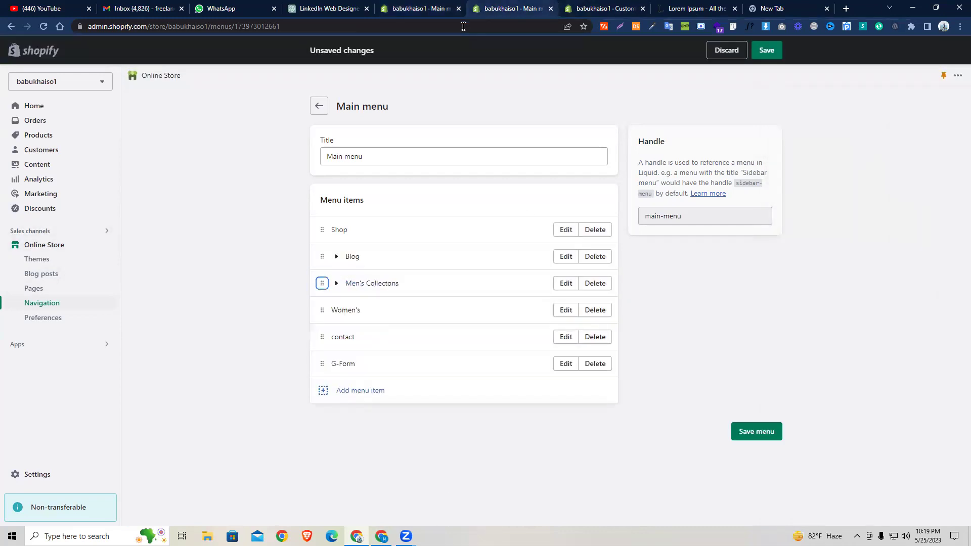
{"action": "left_click", "coordinate": [30, 288]}
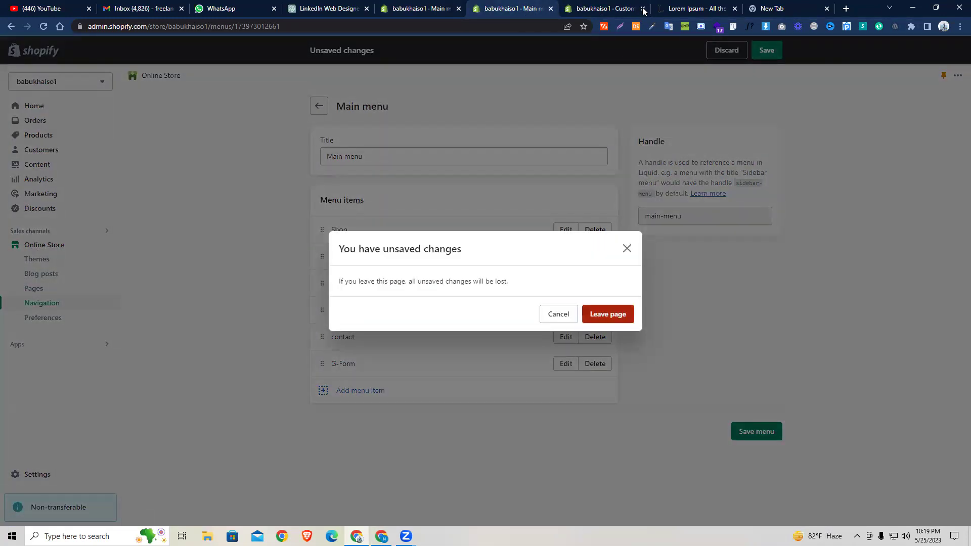
{"action": "key", "text": "Return"}
{"action": "left_click", "coordinate": [602, 8]}
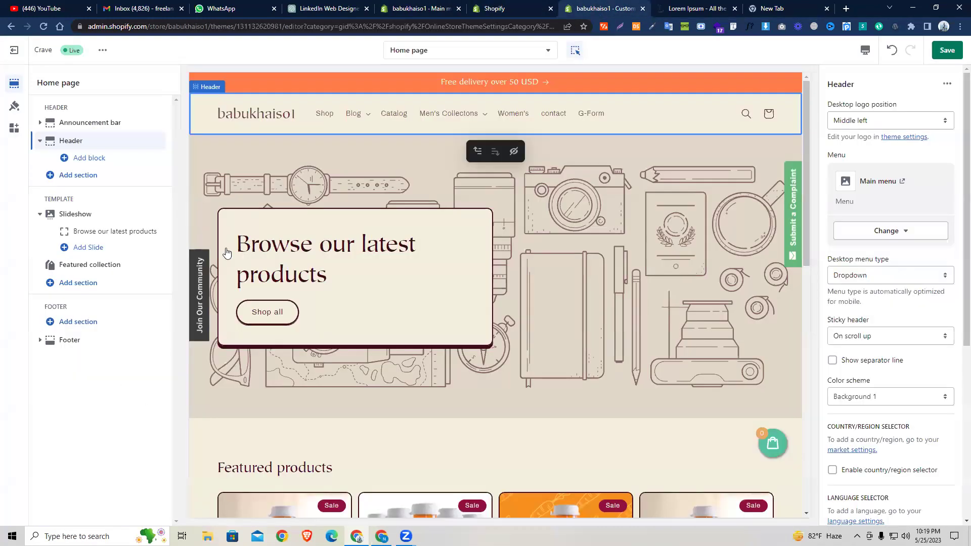
{"action": "key", "text": "ctrl+shift+Tab"}
{"action": "scroll", "coordinate": [177, 272], "scroll_direction": "up", "scroll_amount": 1}
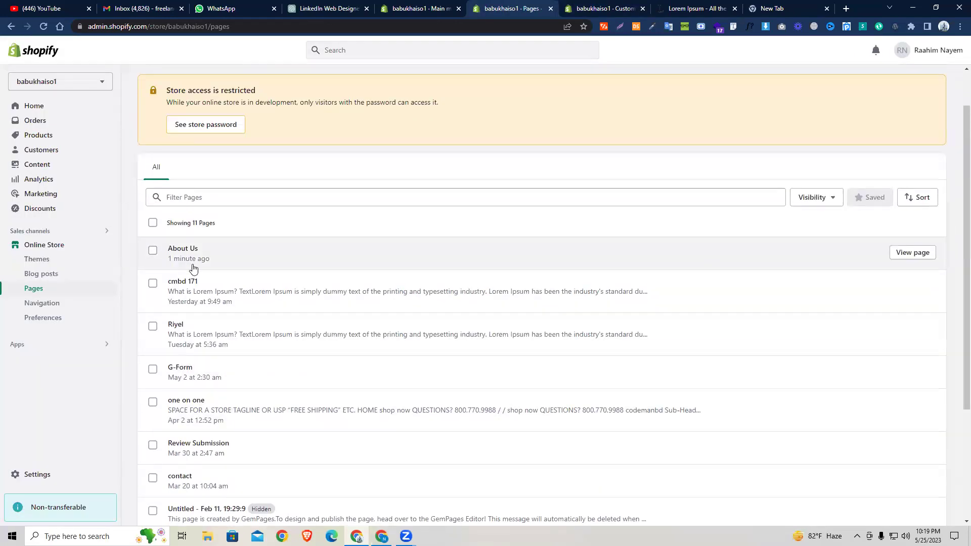
{"action": "scroll", "coordinate": [194, 265], "scroll_direction": "up", "scroll_amount": 1}
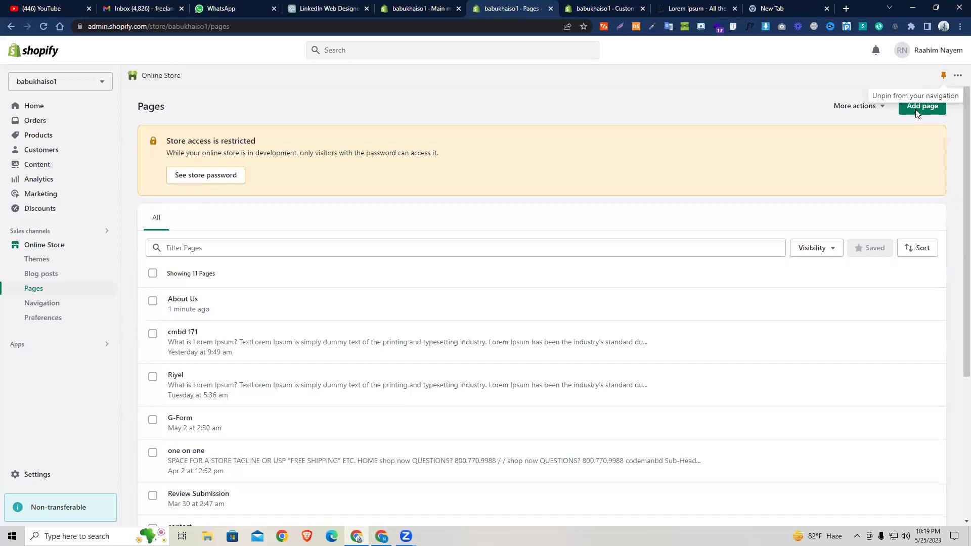
Create and save a visible page titled Contact Us using the contact theme template.
{"action": "left_click", "coordinate": [929, 106]}
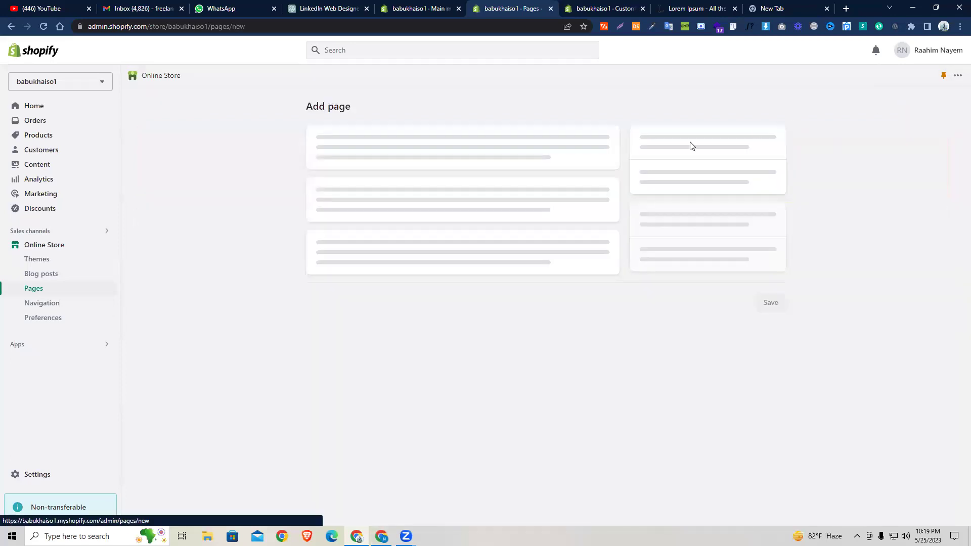
{"action": "left_click", "coordinate": [378, 151]}
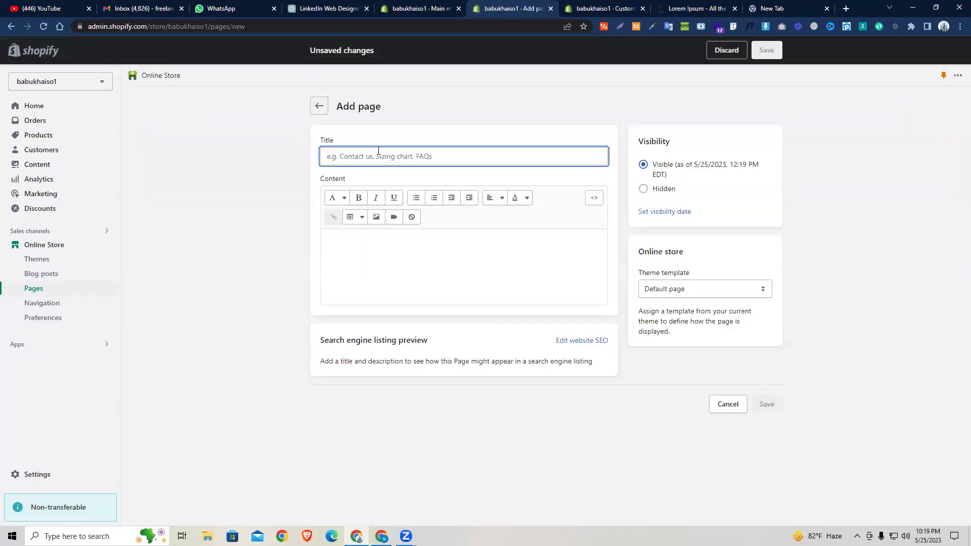
{"action": "type", "text": "Contact Us"}
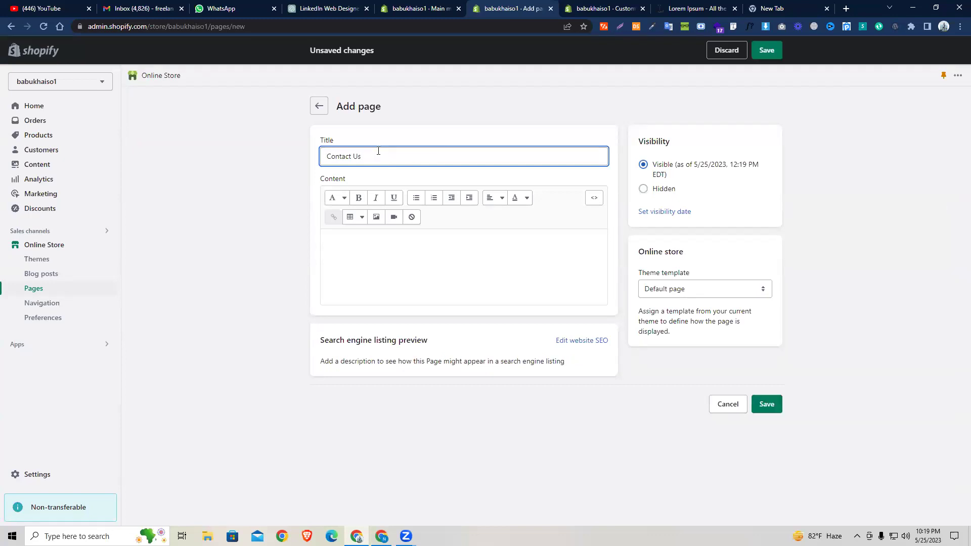
{"action": "left_click", "coordinate": [654, 285]}
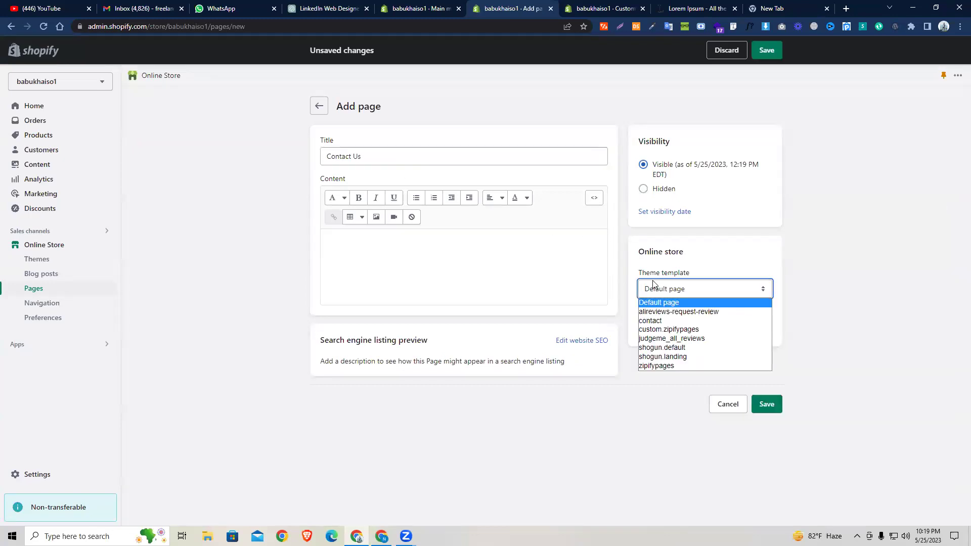
{"action": "left_click", "coordinate": [650, 321]}
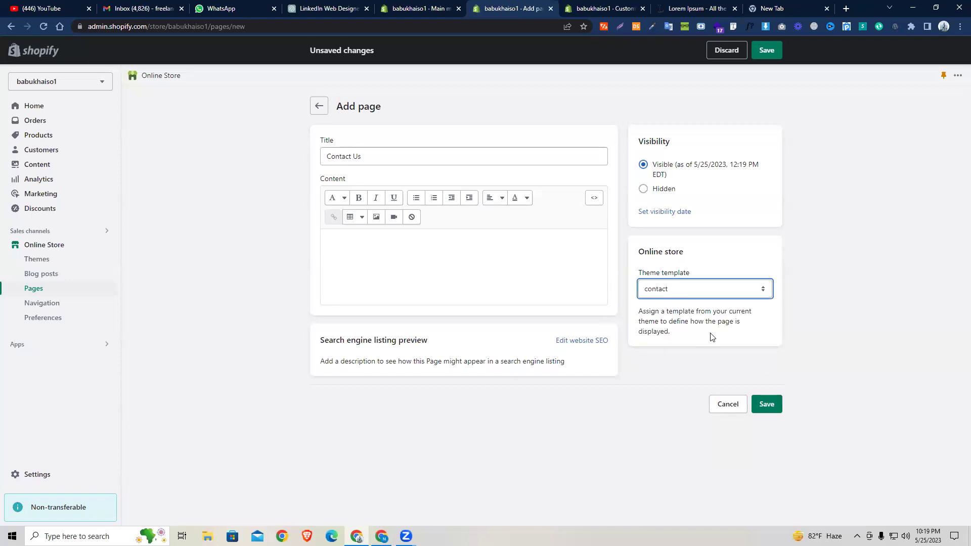
{"action": "left_click", "coordinate": [763, 407]}
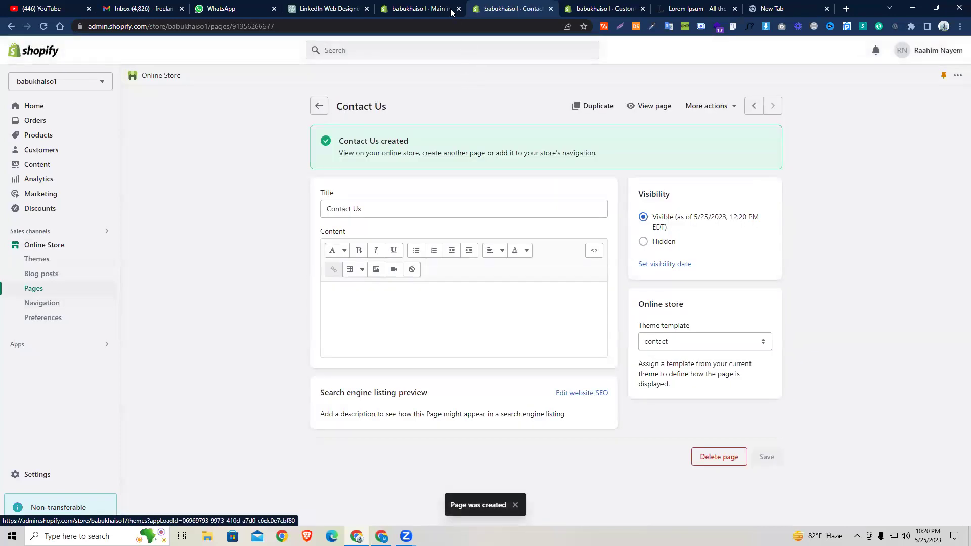
Add a Contact Us item linked to the Contact Us page to the Main menu and save the menu.
{"action": "left_click", "coordinate": [435, 8]}
{"action": "left_click", "coordinate": [340, 296]}
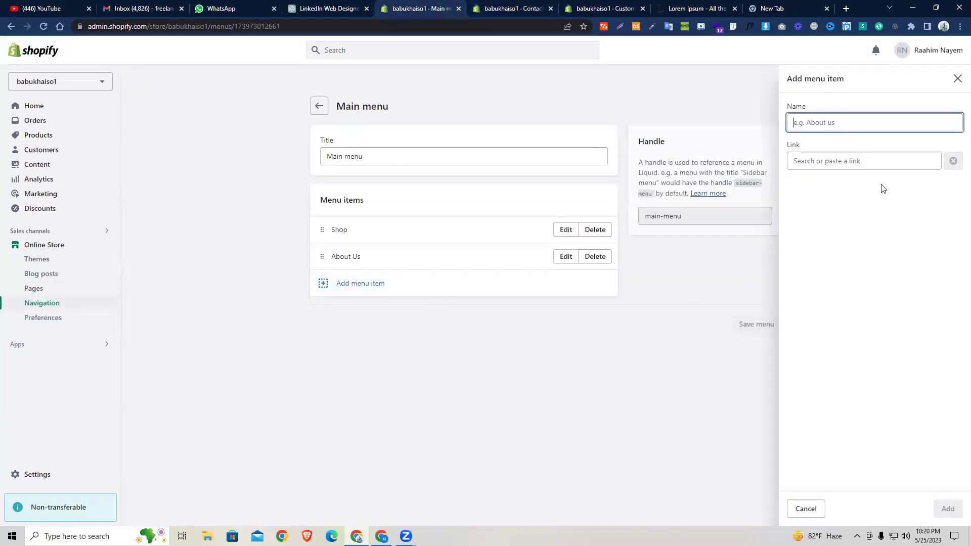
{"action": "left_click", "coordinate": [870, 162]}
{"action": "left_click", "coordinate": [839, 266]}
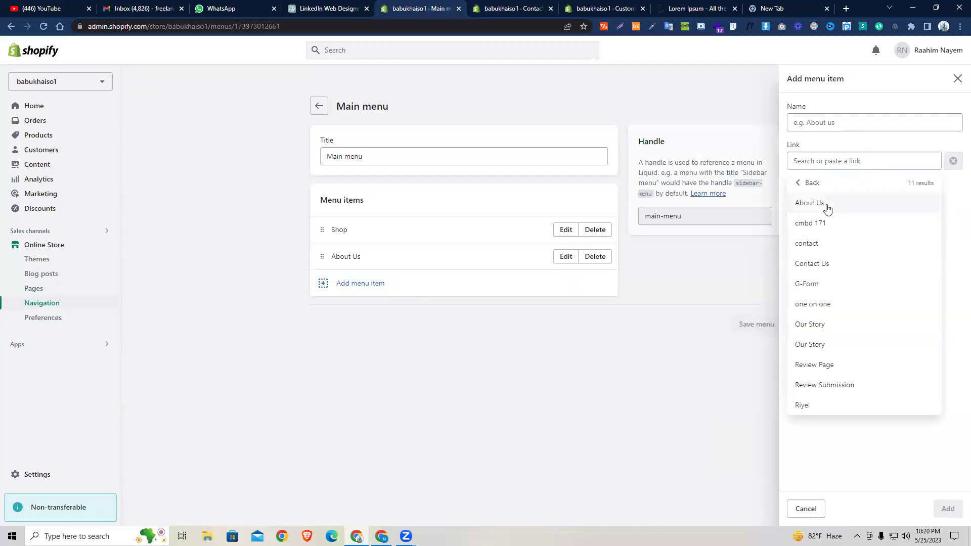
{"action": "left_click", "coordinate": [813, 264]}
{"action": "left_click", "coordinate": [948, 509]}
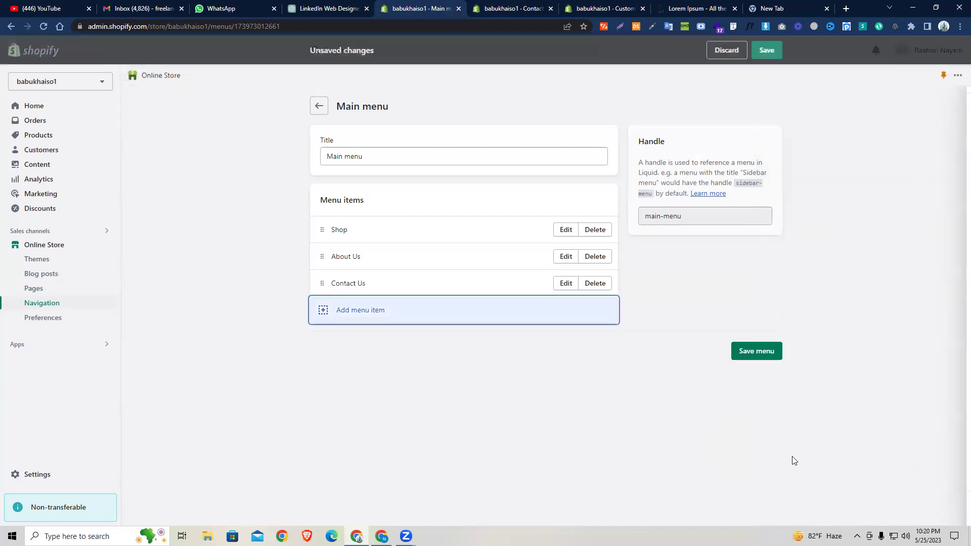
{"action": "left_click", "coordinate": [741, 353]}
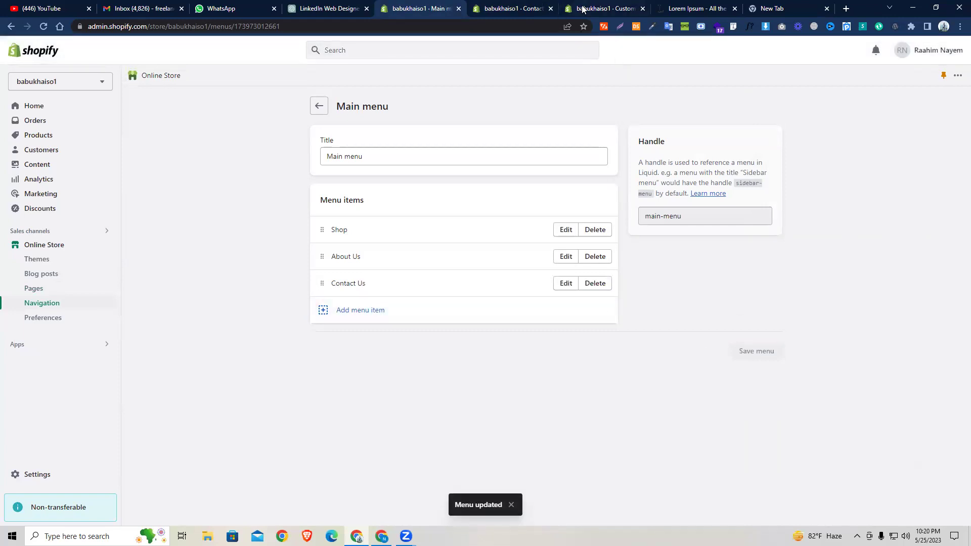
Save the changes in the theme editor and reload it to refresh the header menu preview.
{"action": "key", "text": "ctrl+Tab"}
{"action": "key", "text": "ctrl+Tab"}
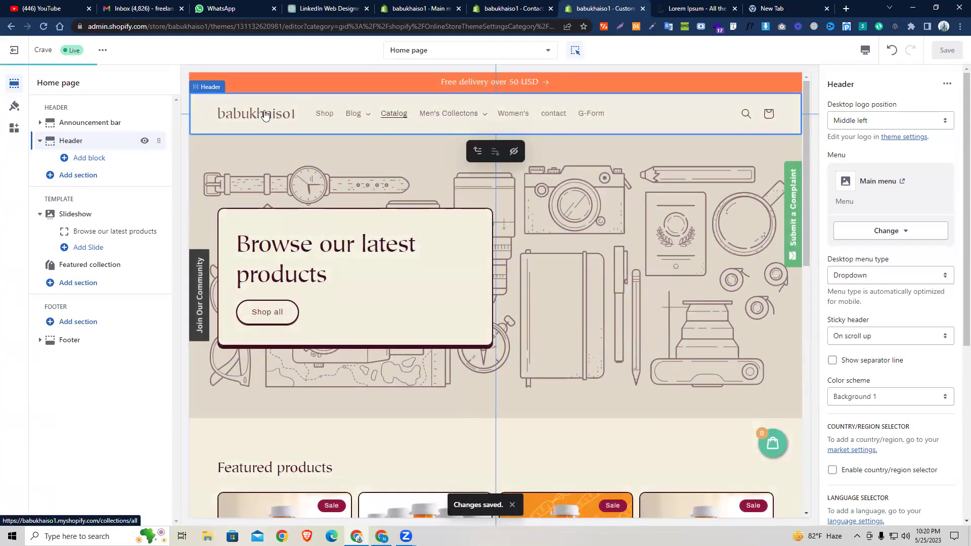
{"action": "left_click", "coordinate": [40, 25]}
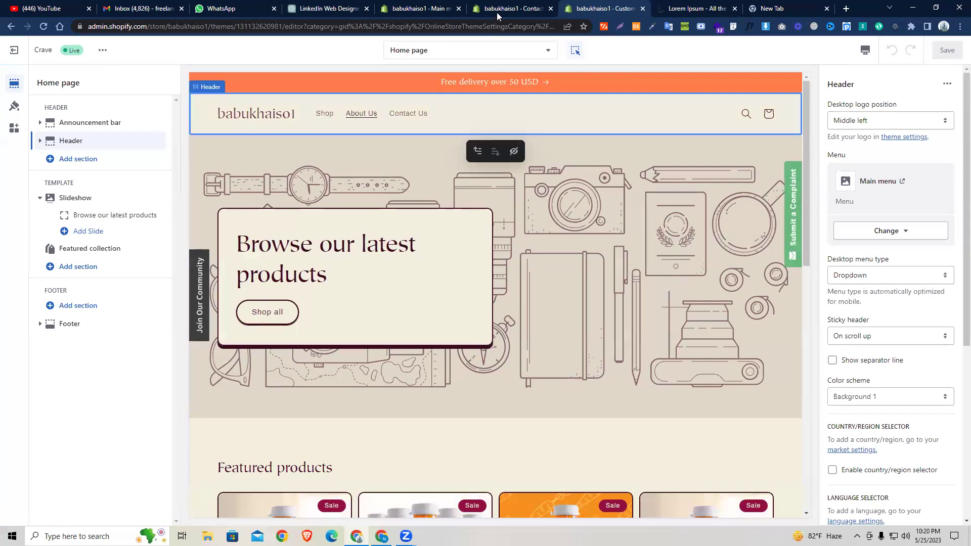
Reorder the Main menu items to About Us, Contact Us, Shop, and nest Contact Us under About Us.
{"action": "key", "text": "ctrl+shift+Tab"}
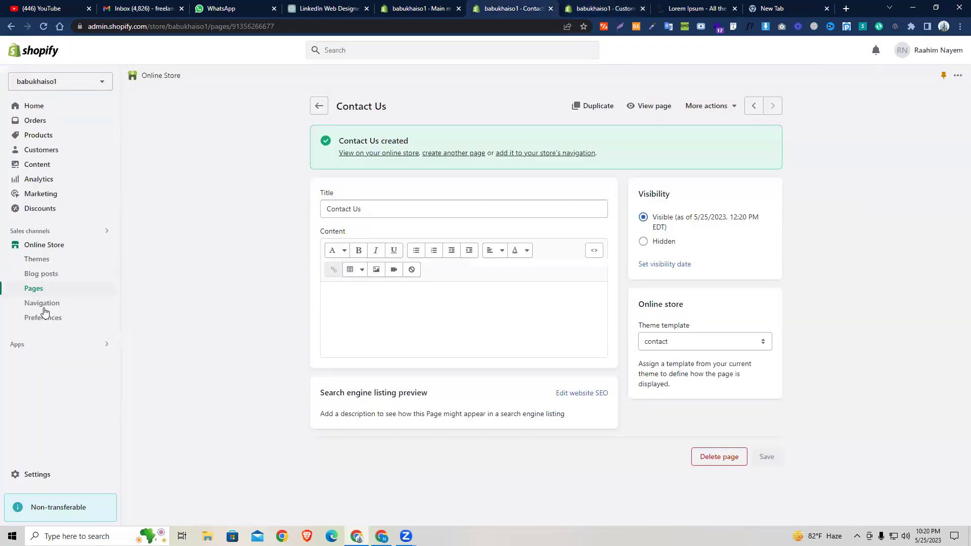
{"action": "left_click", "coordinate": [42, 303]}
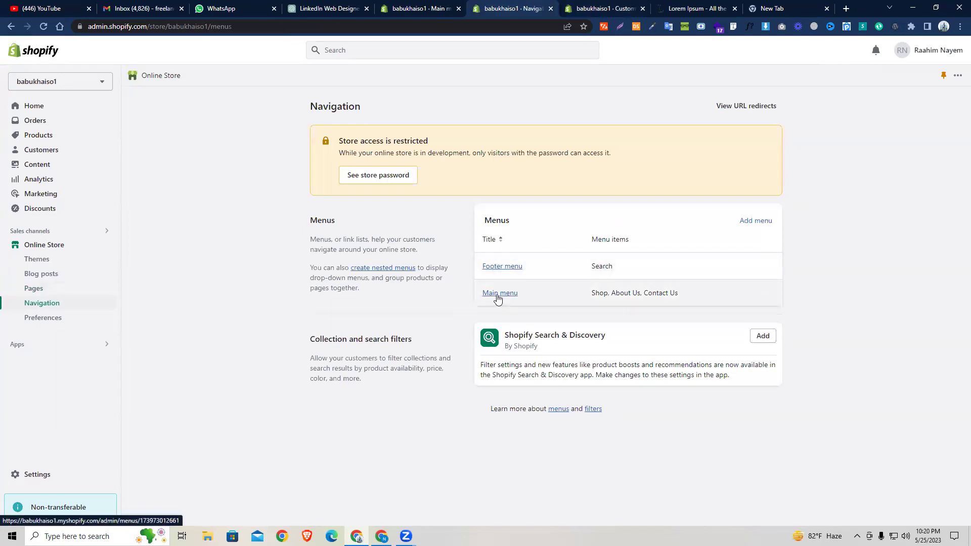
{"action": "left_click", "coordinate": [498, 296]}
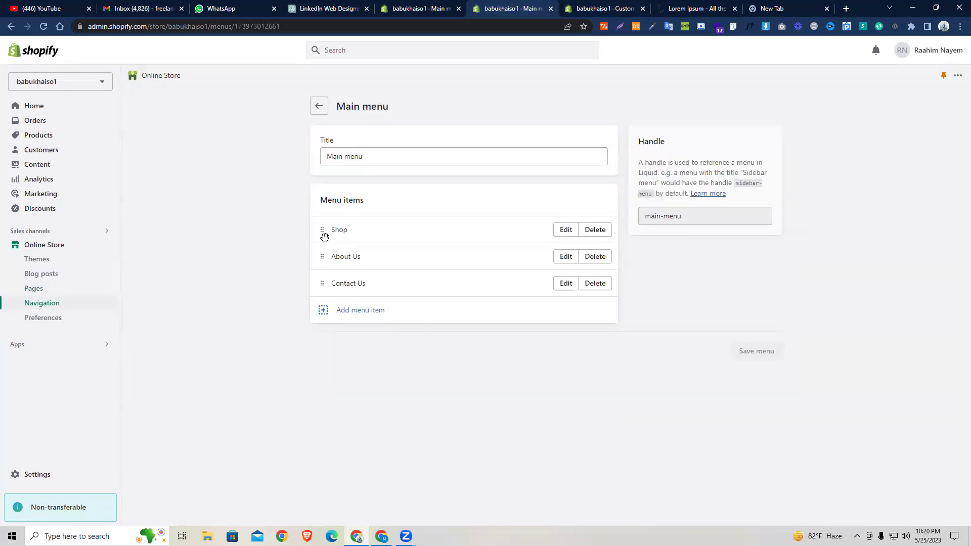
{"action": "mouse_move", "coordinate": [322, 238]}
{"action": "left_mouse_down"}
{"action": "mouse_move", "coordinate": [327, 269]}
{"action": "mouse_move", "coordinate": [325, 227]}
{"action": "left_mouse_up"}
{"action": "left_click_drag", "start_coordinate": [327, 260], "coordinate": [333, 221]}
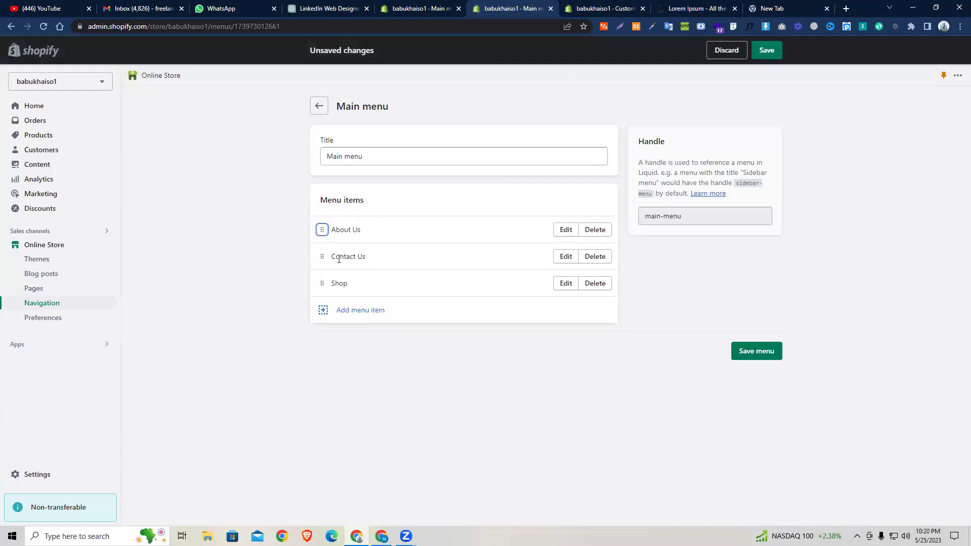
{"action": "left_click_drag", "start_coordinate": [323, 255], "coordinate": [362, 257]}
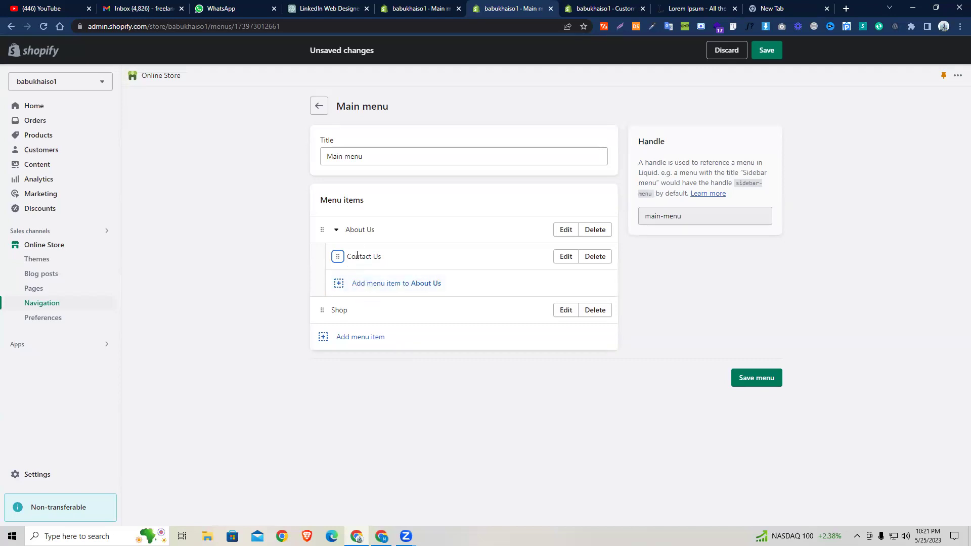
Move Contact Us out from under About Us to the top level of the Main menu and save the menu.
{"action": "left_click_drag", "start_coordinate": [338, 256], "coordinate": [317, 275]}
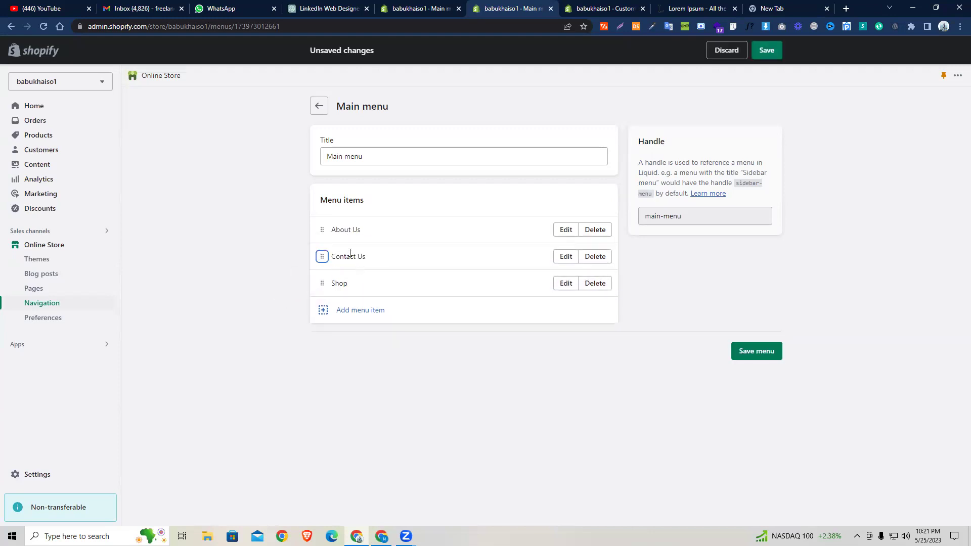
{"action": "left_click", "coordinate": [768, 352]}
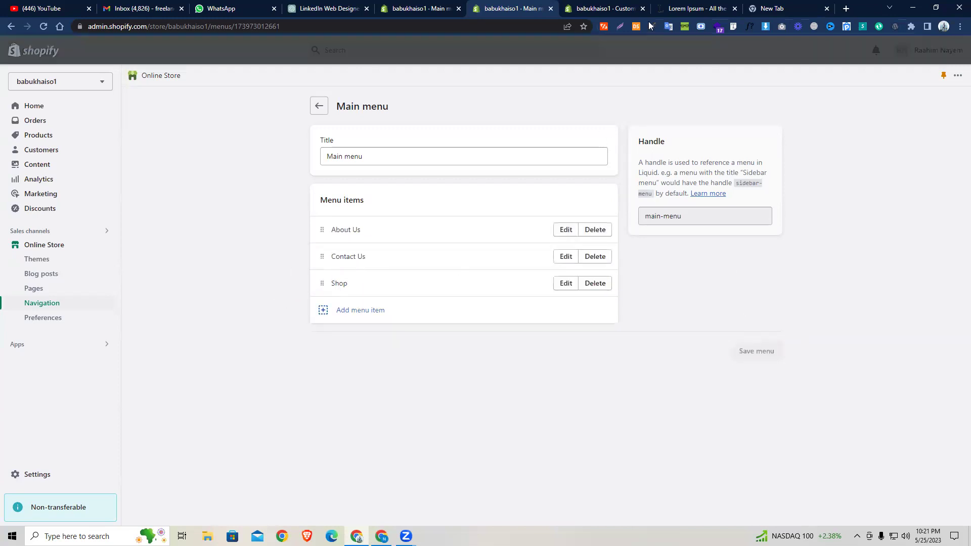
In the theme editor, remove the header's menu and assign Main menu again to refresh the item order.
{"action": "key", "text": "ctrl+Tab"}
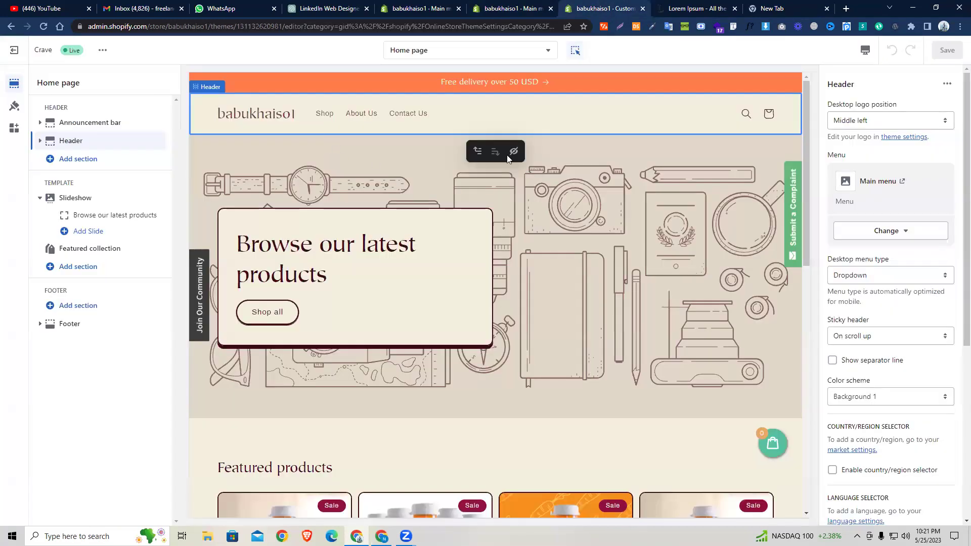
{"action": "left_click", "coordinate": [889, 229]}
{"action": "left_click", "coordinate": [896, 283]}
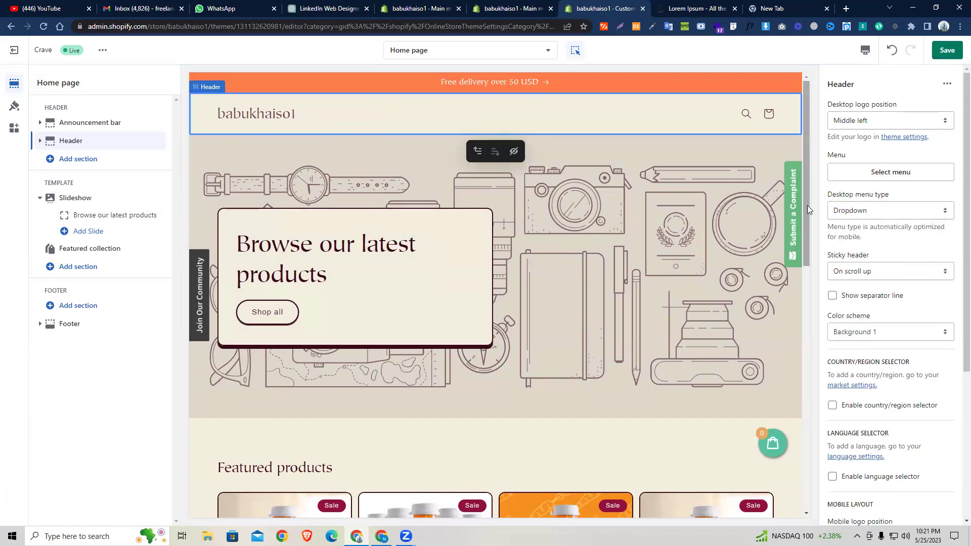
{"action": "left_click", "coordinate": [858, 178]}
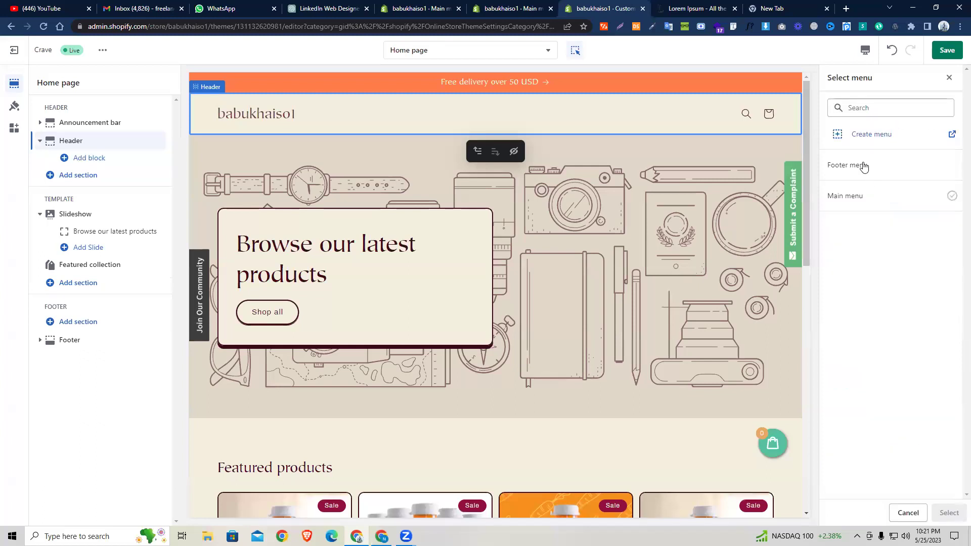
{"action": "left_click", "coordinate": [866, 200]}
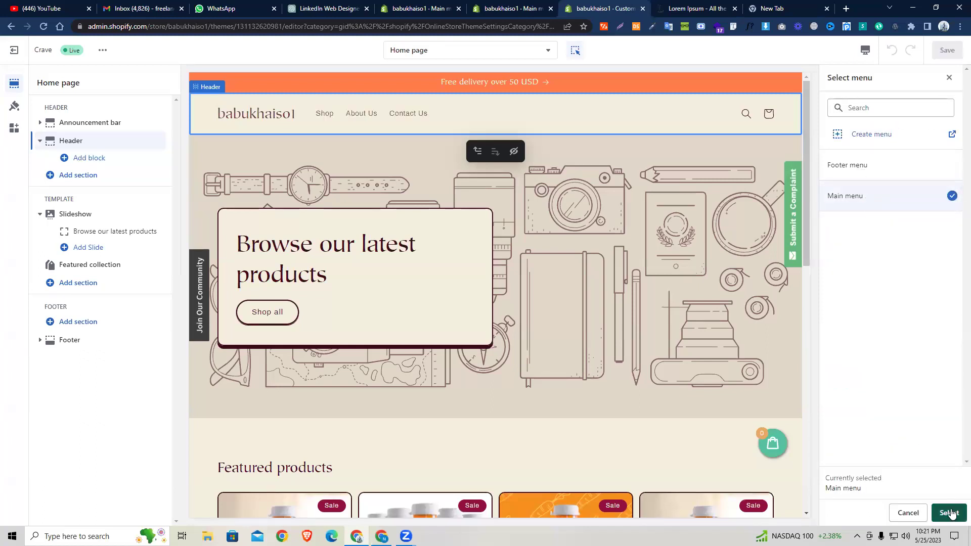
{"action": "left_click", "coordinate": [871, 170]}
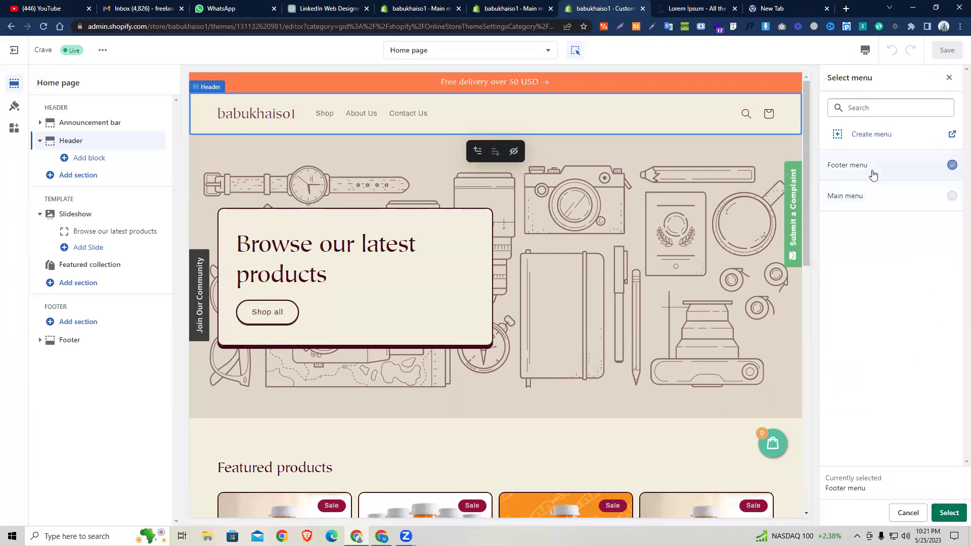
{"action": "left_click", "coordinate": [835, 197]}
{"action": "left_click", "coordinate": [949, 513]}
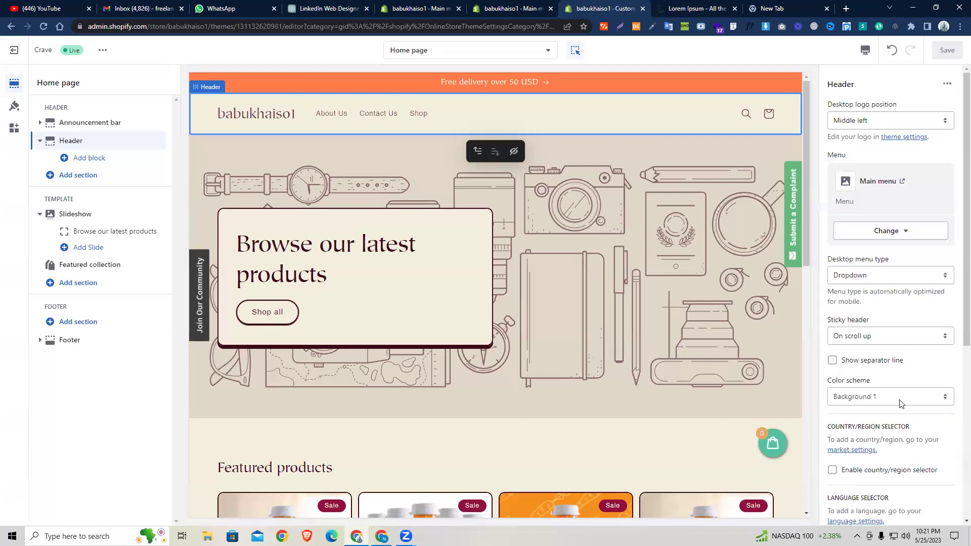
Set the header's desktop menu type to Drawer and try opening the drawer in the preview.
{"action": "left_click", "coordinate": [866, 275]}
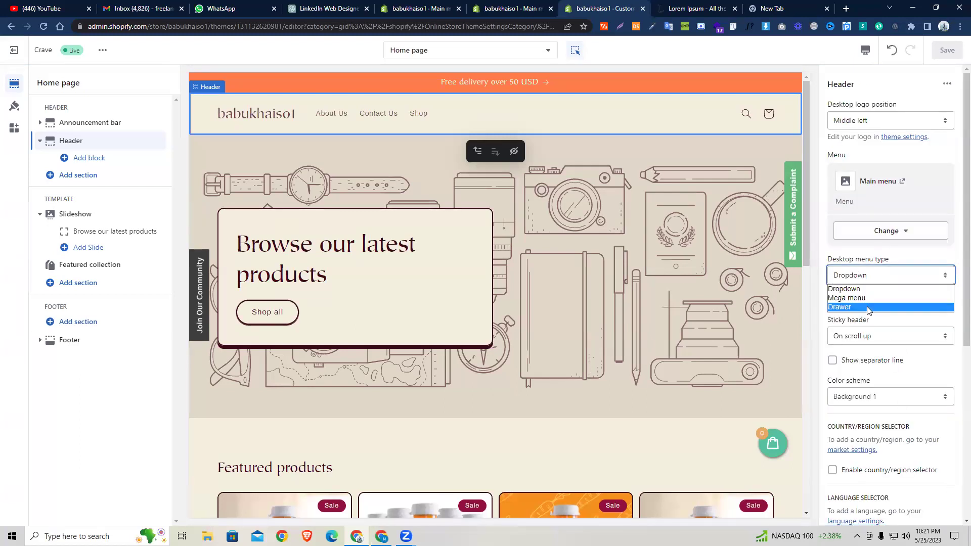
{"action": "left_click", "coordinate": [868, 307]}
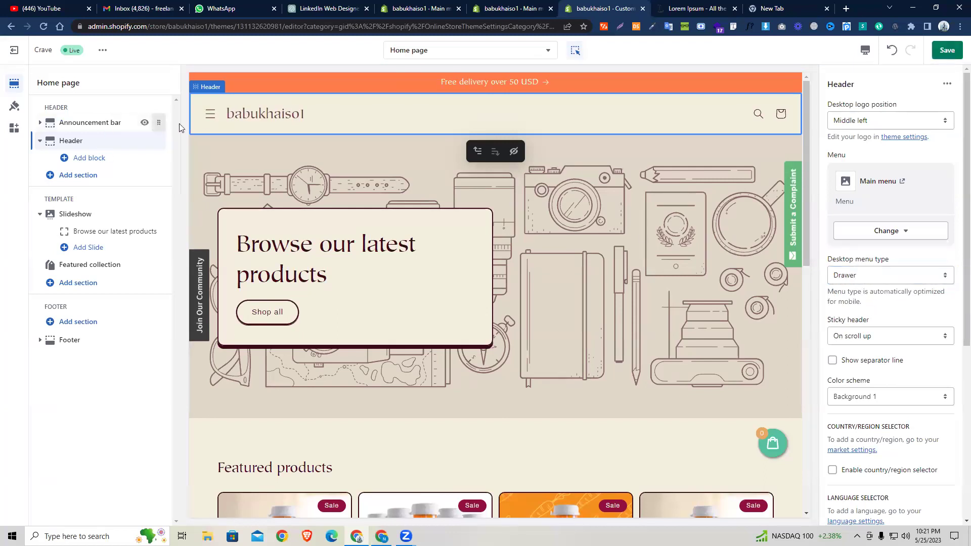
{"action": "left_click", "coordinate": [208, 119]}
{"action": "left_click", "coordinate": [208, 119]}
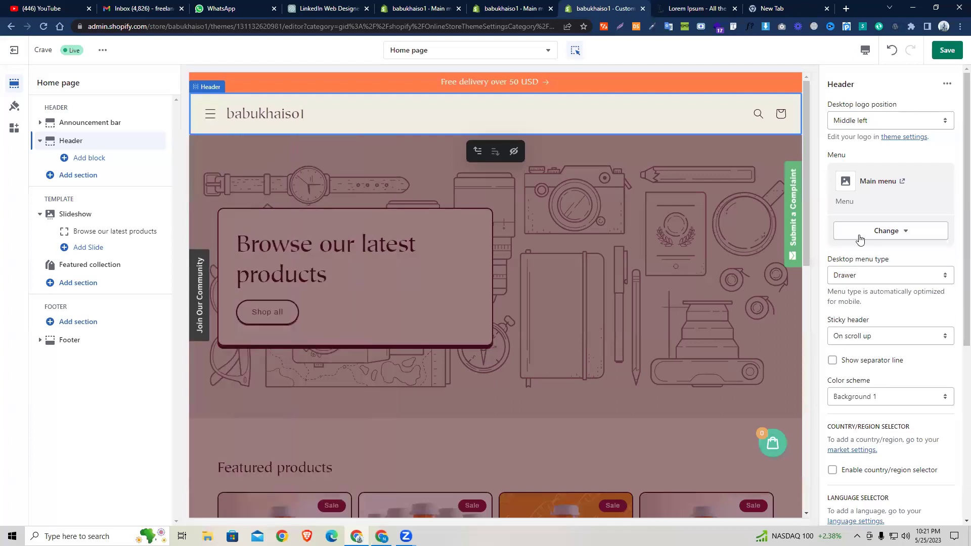
Set the header's desktop menu type back to Dropdown after reviewing the available types.
{"action": "left_click", "coordinate": [893, 276]}
{"action": "left_click", "coordinate": [867, 288]}
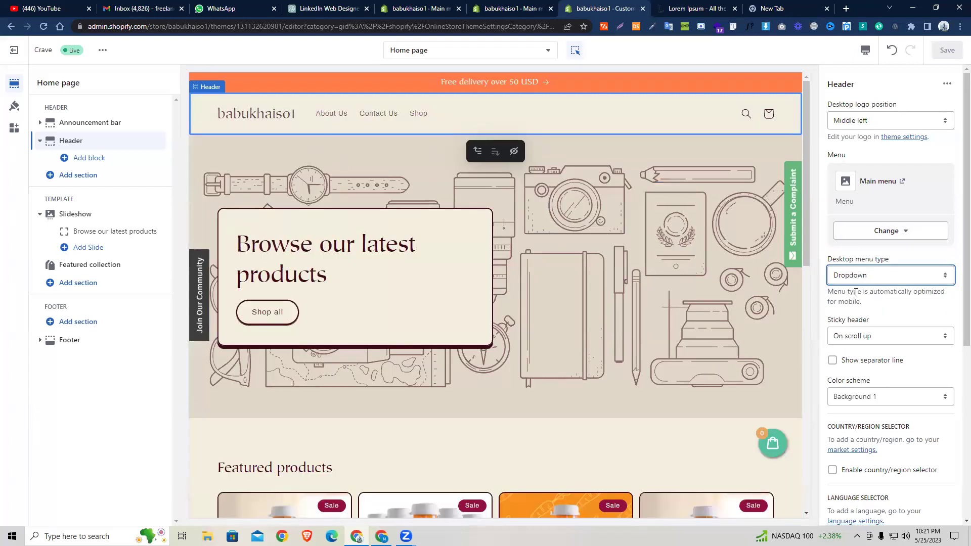
{"action": "left_click", "coordinate": [856, 280]}
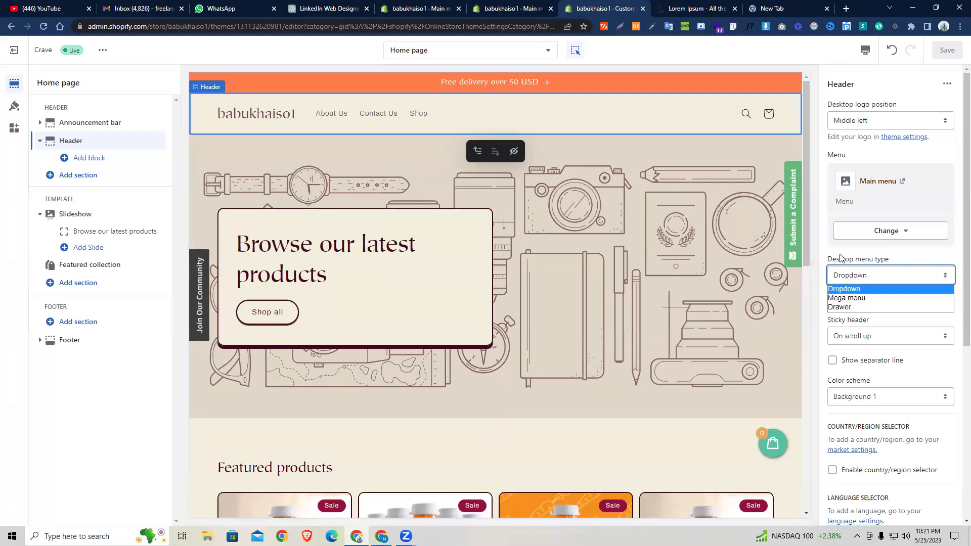
{"action": "left_click", "coordinate": [840, 258]}
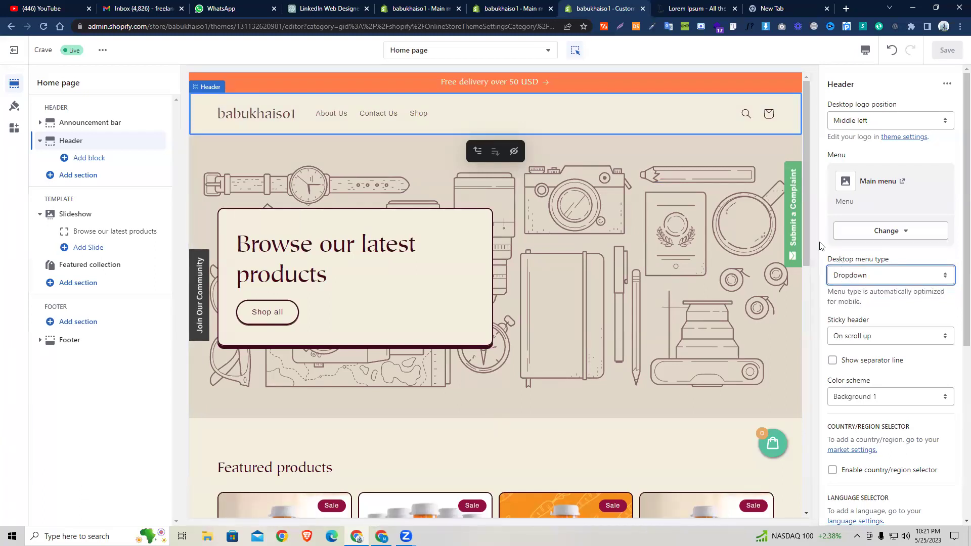
{"action": "left_click", "coordinate": [856, 281]}
{"action": "left_click", "coordinate": [858, 288]}
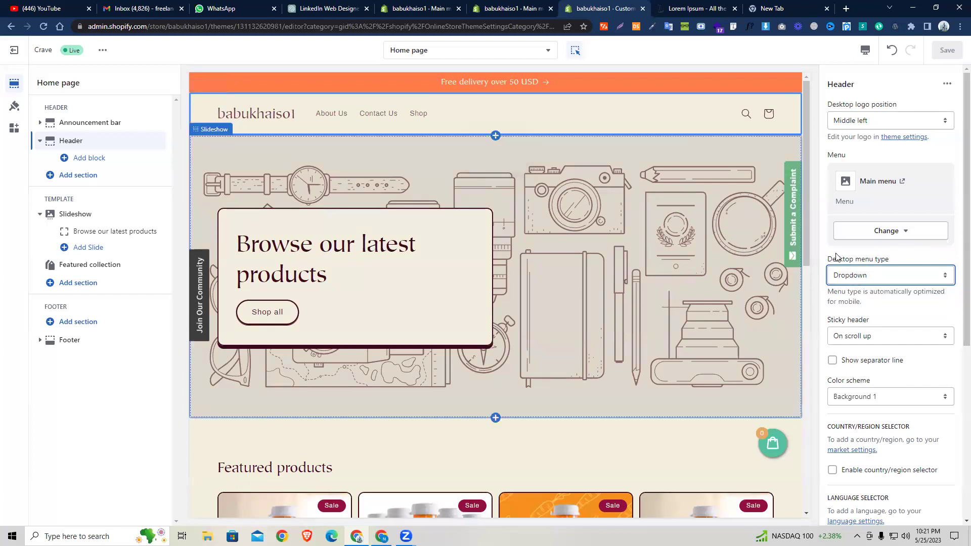
Try the Sticky header option as None and as Always, testing Always by scrolling through the home page preview.
{"action": "scroll", "coordinate": [846, 300], "scroll_direction": "down", "scroll_amount": 1}
{"action": "left_click", "coordinate": [849, 290]}
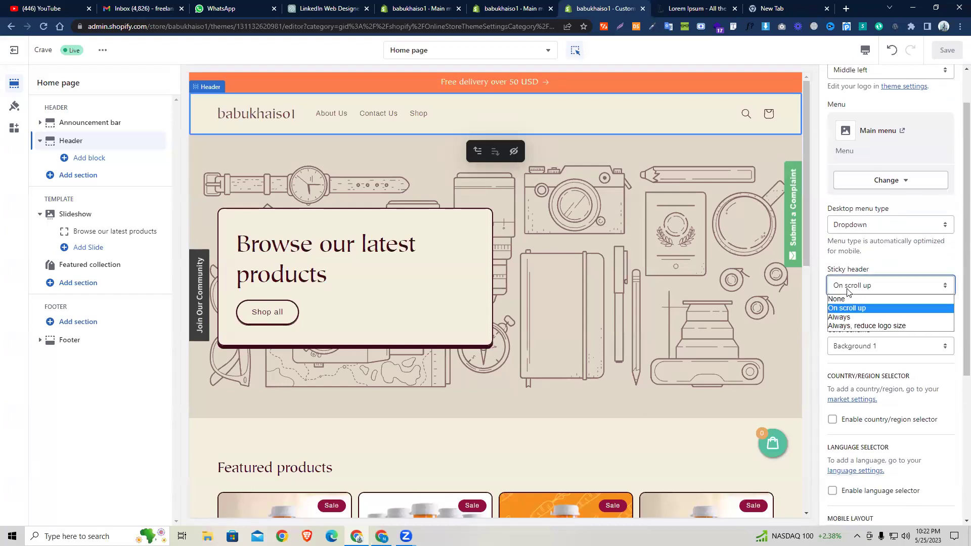
{"action": "left_click", "coordinate": [843, 301]}
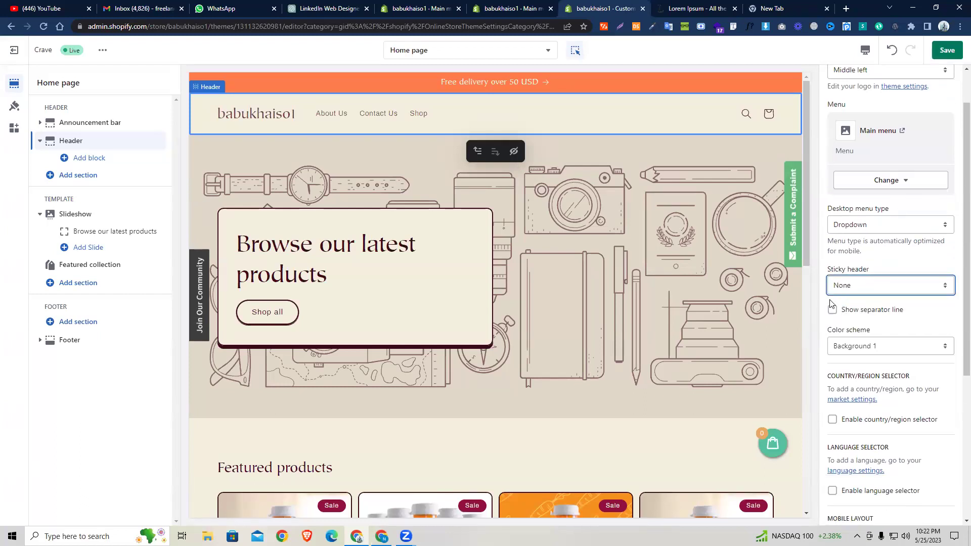
{"action": "left_click", "coordinate": [847, 291]}
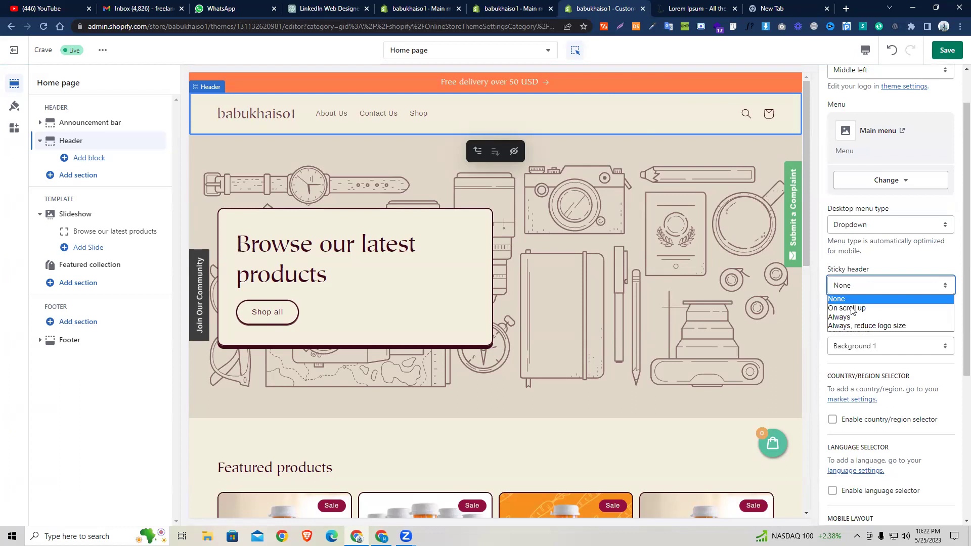
{"action": "left_click", "coordinate": [850, 318]}
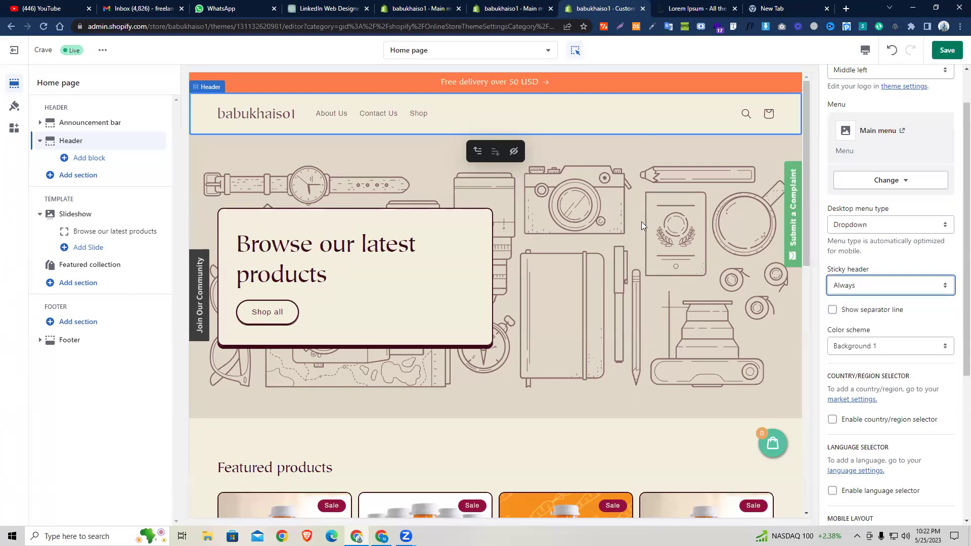
{"action": "scroll", "coordinate": [565, 202], "scroll_direction": "down", "scroll_amount": 2}
{"action": "scroll", "coordinate": [509, 178], "scroll_direction": "down", "scroll_amount": 4}
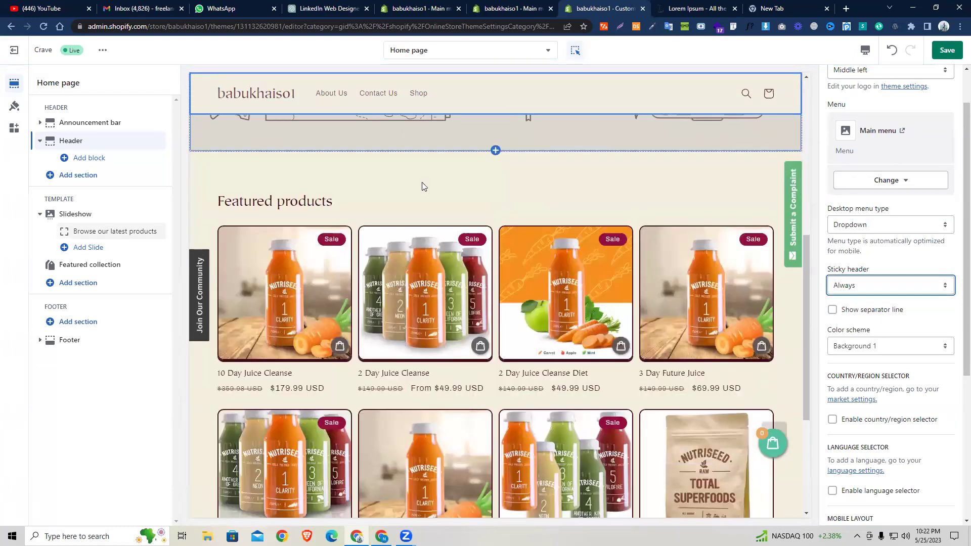
{"action": "scroll", "coordinate": [402, 160], "scroll_direction": "down", "scroll_amount": 5}
{"action": "scroll", "coordinate": [401, 170], "scroll_direction": "up", "scroll_amount": 10}
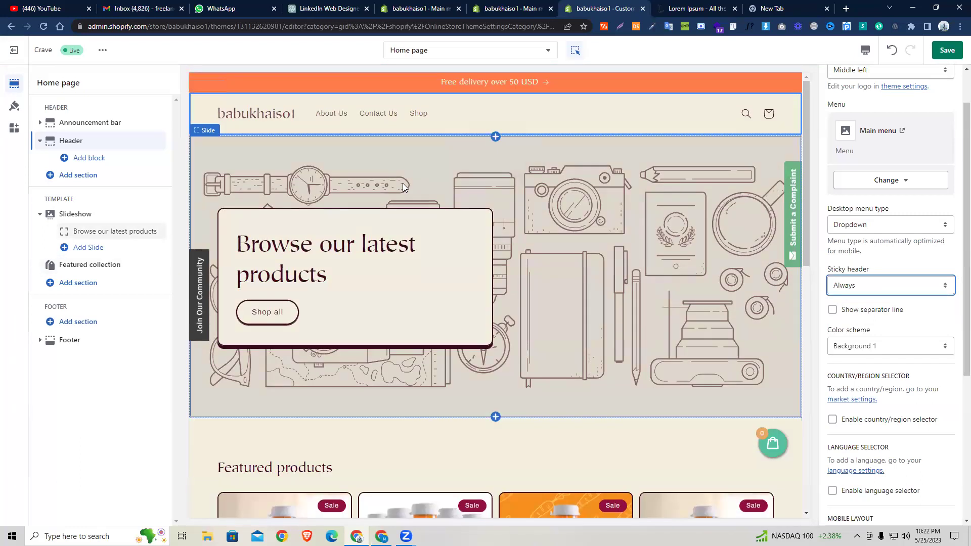
{"action": "scroll", "coordinate": [554, 226], "scroll_direction": "down", "scroll_amount": 3}
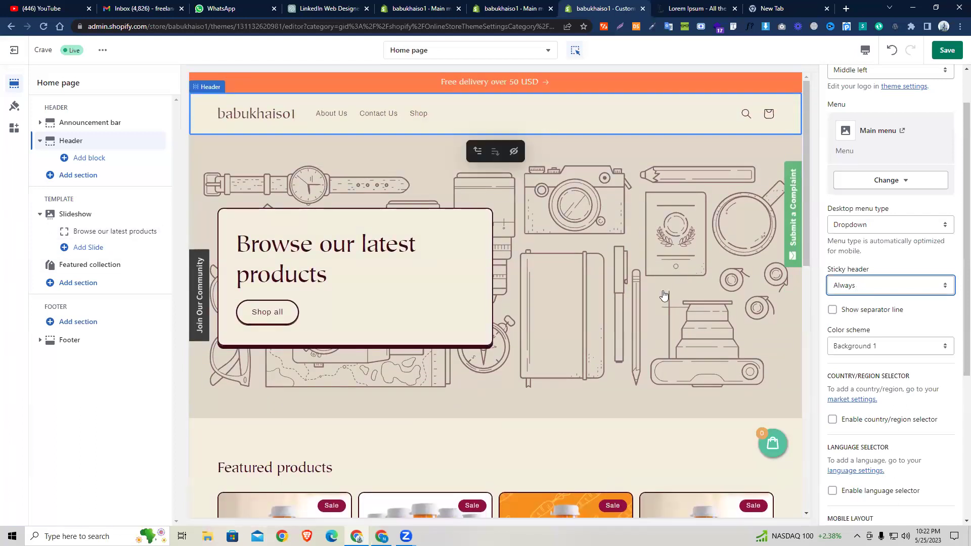
Set Sticky header to On scroll up and test the header's behavior by scrolling the home page preview down and up.
{"action": "key", "text": "Return"}
{"action": "scroll", "coordinate": [478, 184], "scroll_direction": "down", "scroll_amount": 5}
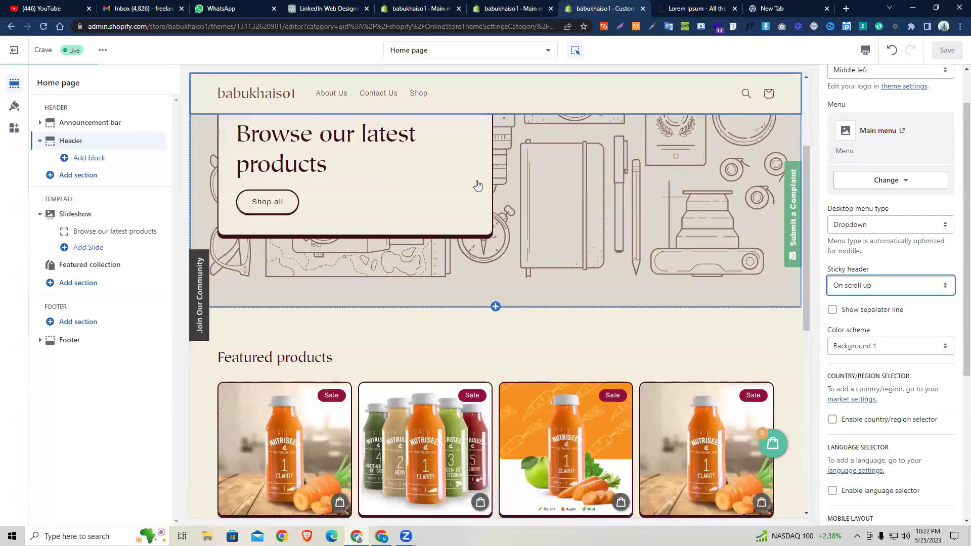
{"action": "scroll", "coordinate": [473, 180], "scroll_direction": "down", "scroll_amount": 5}
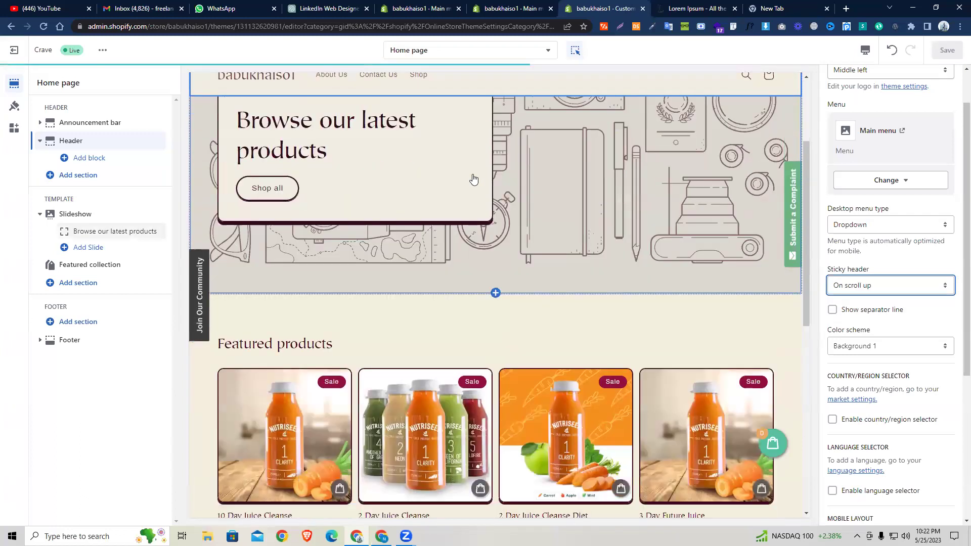
{"action": "scroll", "coordinate": [470, 178], "scroll_direction": "up", "scroll_amount": 2}
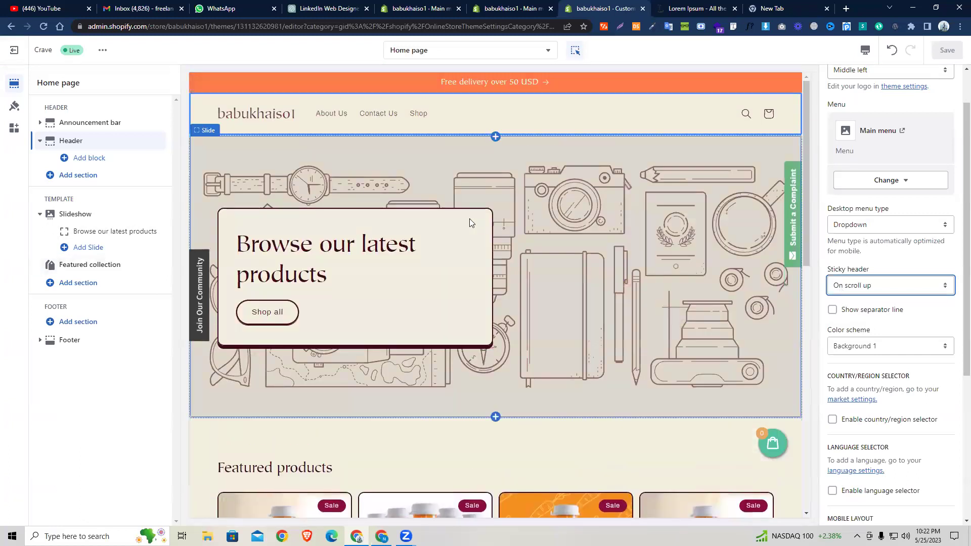
{"action": "scroll", "coordinate": [469, 219], "scroll_direction": "down", "scroll_amount": 6}
{"action": "scroll", "coordinate": [463, 182], "scroll_direction": "down", "scroll_amount": 5}
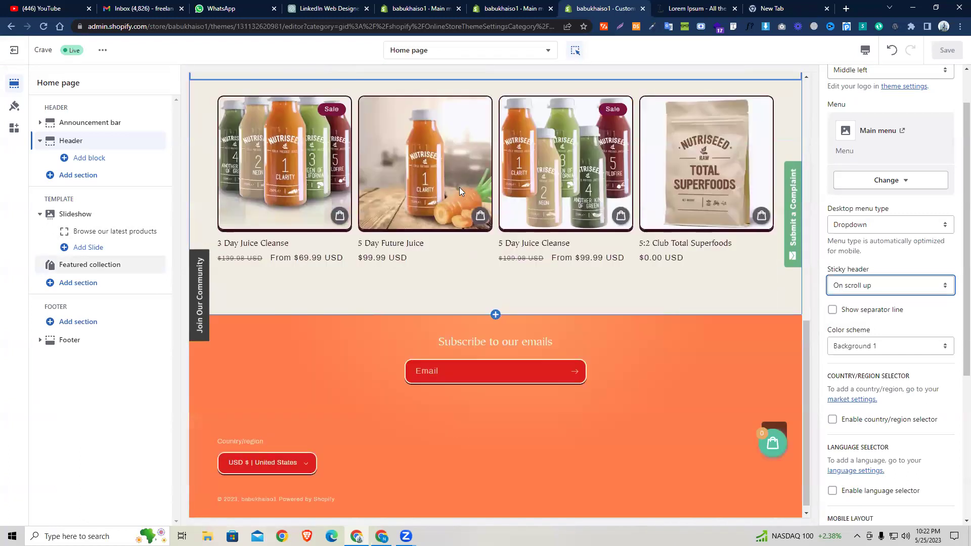
{"action": "scroll", "coordinate": [460, 187], "scroll_direction": "up", "scroll_amount": 10}
Switch Sticky header to None and return it to On scroll up.
{"action": "key", "text": "Up"}
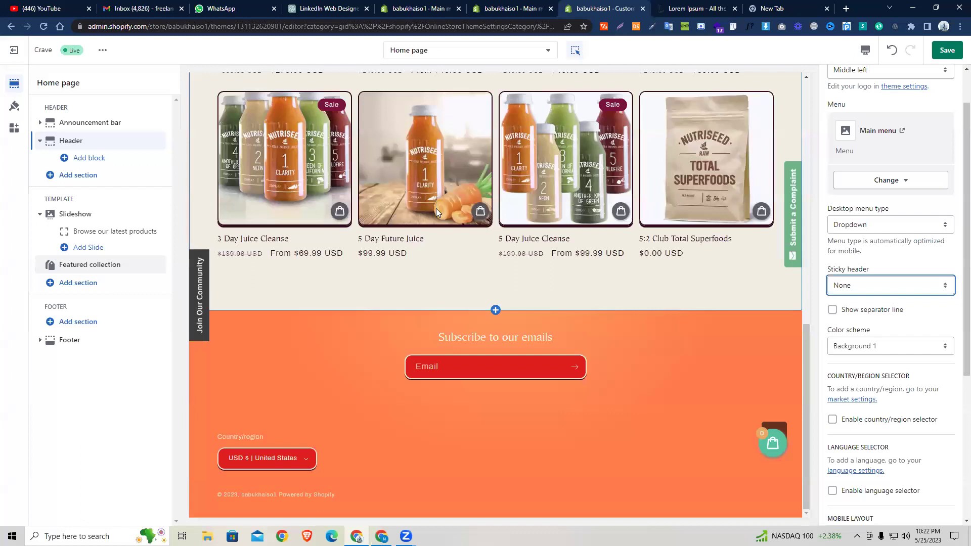
{"action": "left_click", "coordinate": [891, 287]}
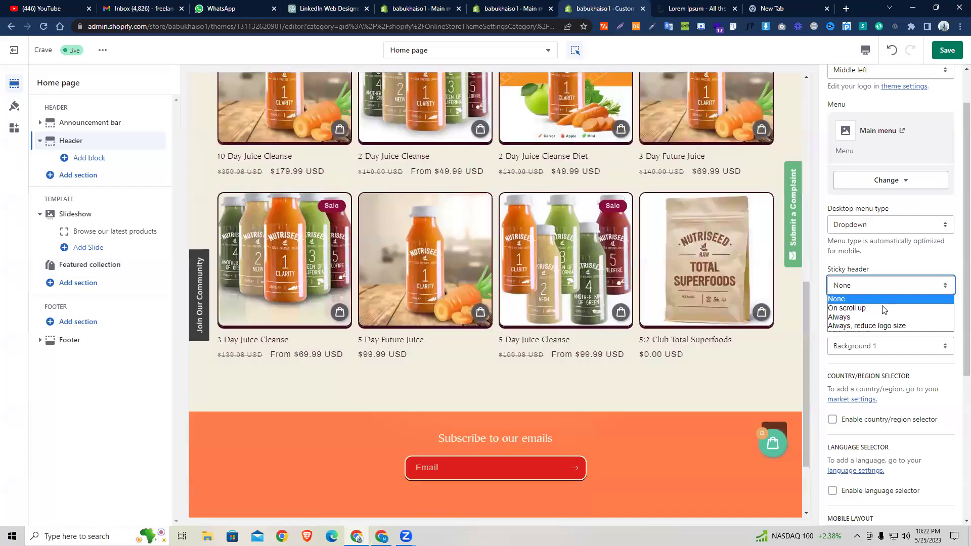
{"action": "left_click", "coordinate": [883, 309]}
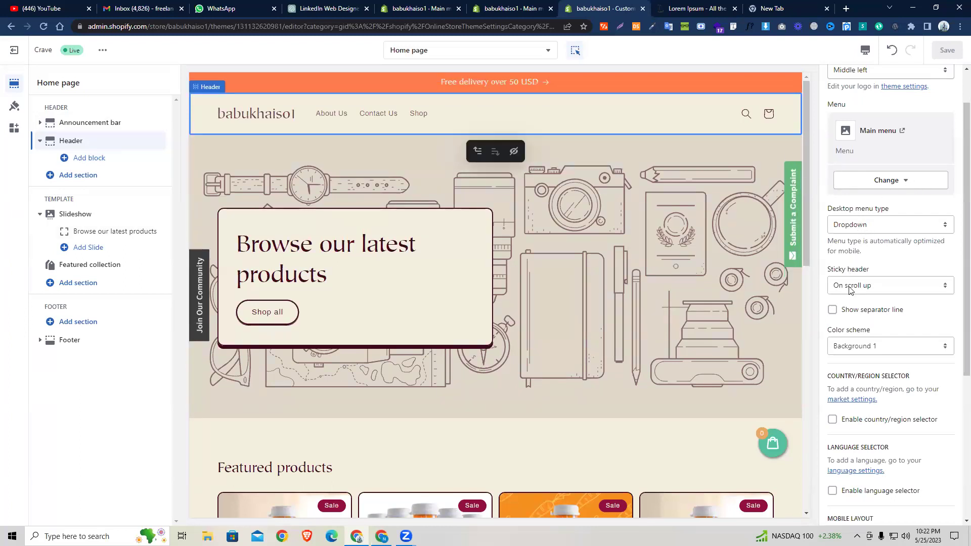
Set the header's color scheme to Accent 1.
{"action": "scroll", "coordinate": [850, 289], "scroll_direction": "down", "scroll_amount": 3}
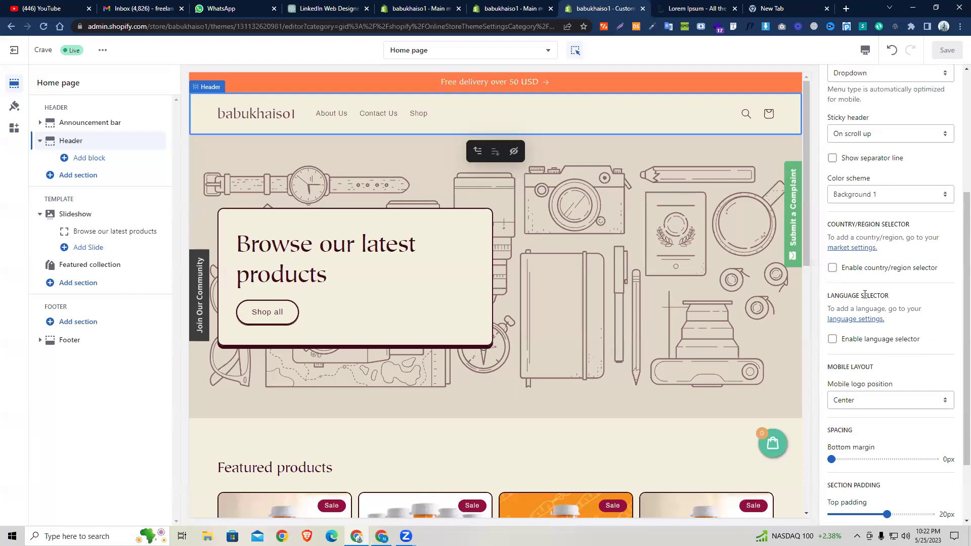
{"action": "scroll", "coordinate": [860, 296], "scroll_direction": "up", "scroll_amount": 3}
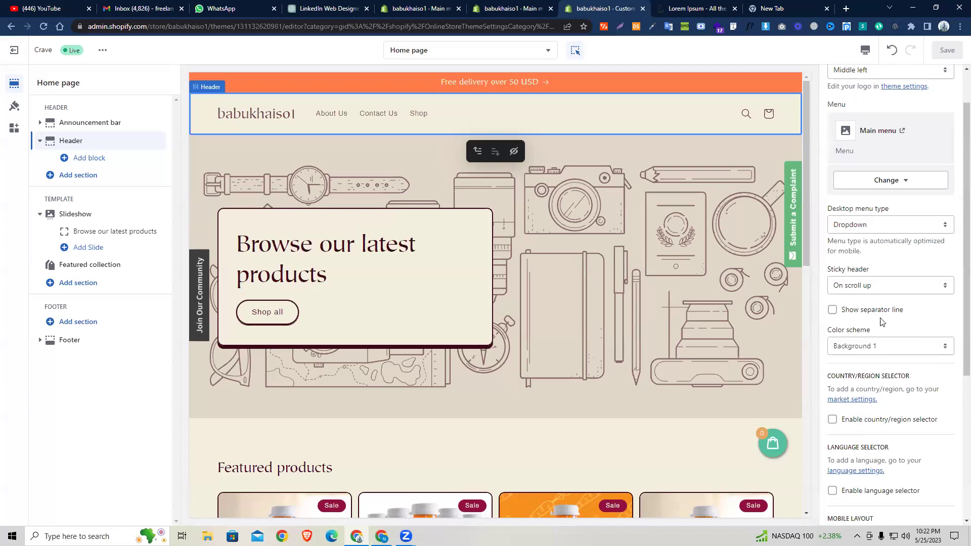
{"action": "left_click", "coordinate": [860, 346]}
{"action": "left_click", "coordinate": [860, 388]}
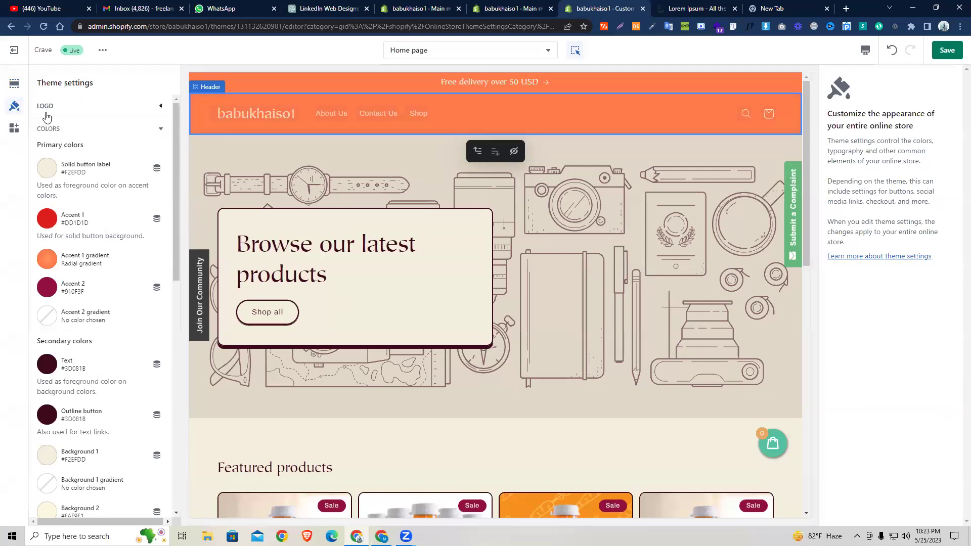
Reopen the header section's settings and set its color scheme back to Background 1.
{"action": "left_click", "coordinate": [439, 112]}
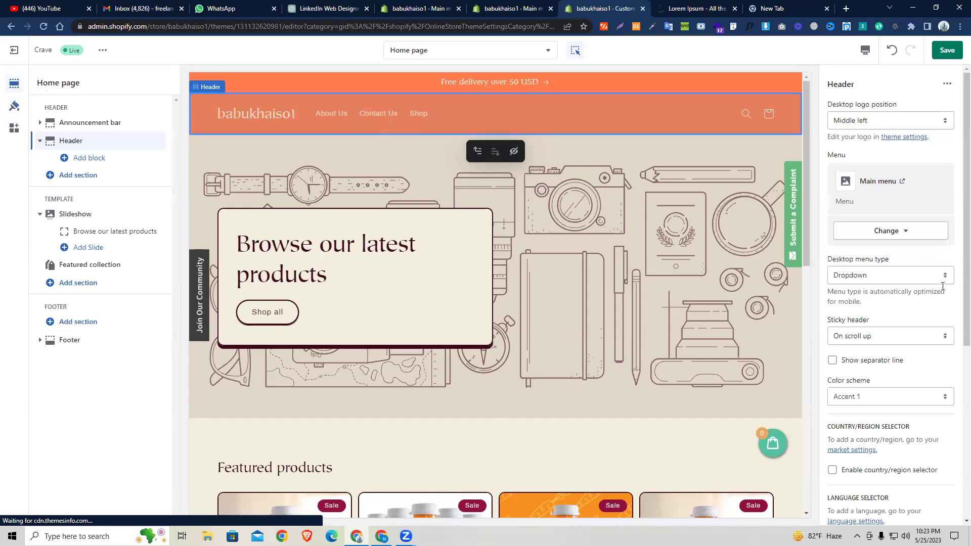
{"action": "left_click", "coordinate": [868, 398]}
{"action": "left_click", "coordinate": [864, 430]}
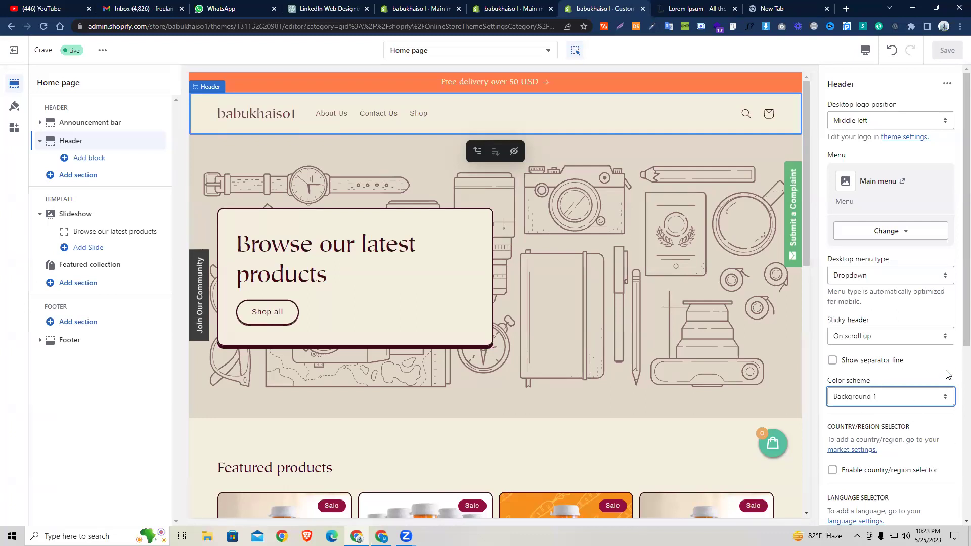
{"action": "scroll", "coordinate": [946, 354], "scroll_direction": "down", "scroll_amount": 2}
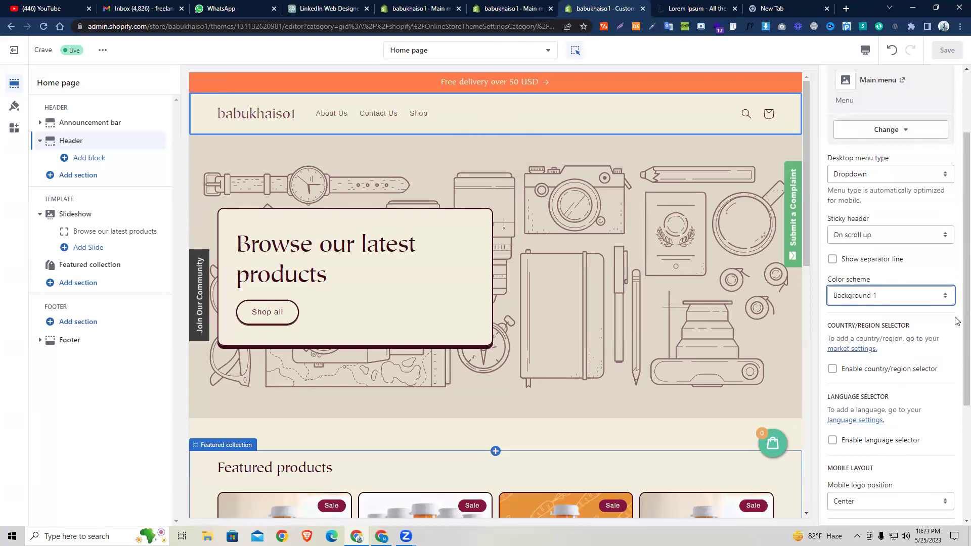
Enable the header's country/region selector and browse its country list in the home page preview.
{"action": "left_click", "coordinate": [871, 369]}
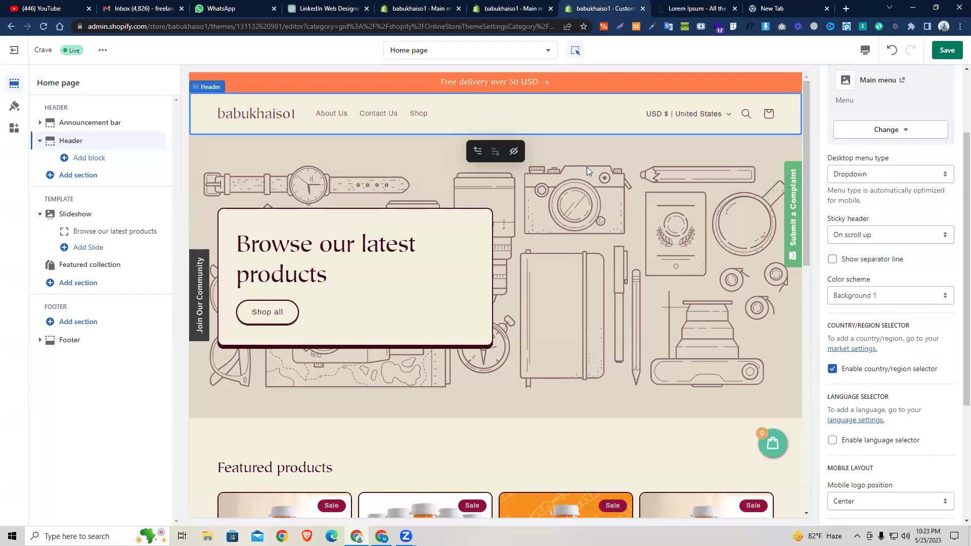
{"action": "left_click", "coordinate": [730, 116]}
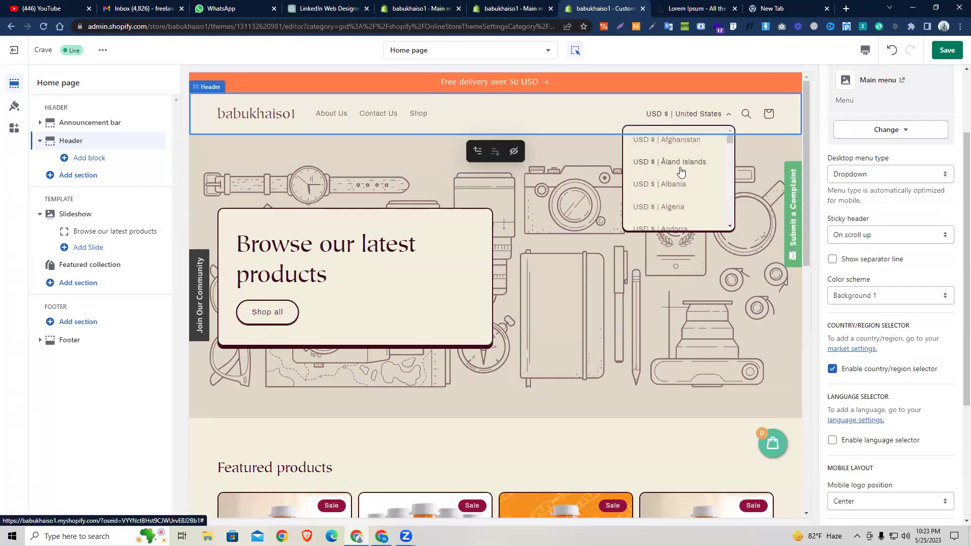
{"action": "scroll", "coordinate": [672, 175], "scroll_direction": "down", "scroll_amount": 10}
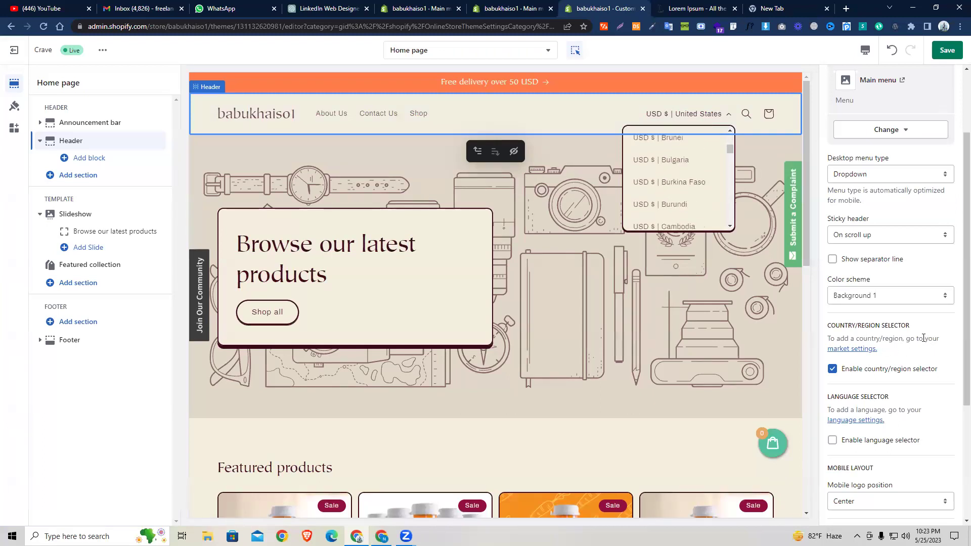
Enable the header's language selector.
{"action": "left_click", "coordinate": [911, 356]}
{"action": "scroll", "coordinate": [890, 377], "scroll_direction": "down", "scroll_amount": 1}
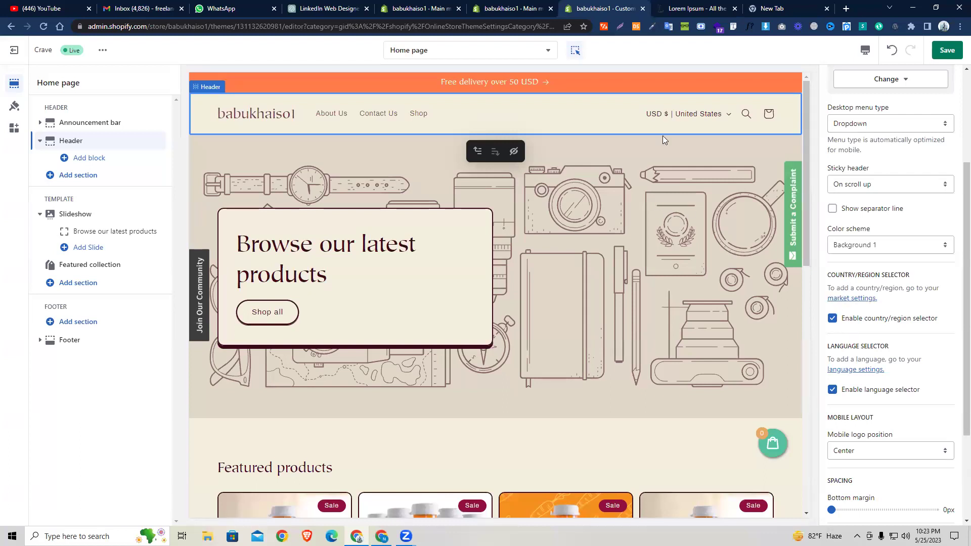
{"action": "scroll", "coordinate": [874, 356], "scroll_direction": "down", "scroll_amount": 1}
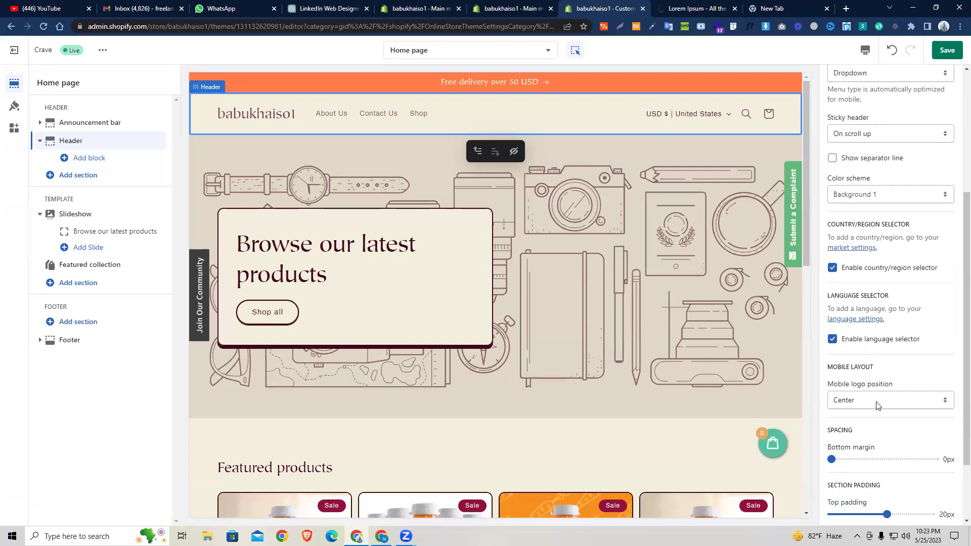
Try the desktop logo position Top center and return it to Middle left.
{"action": "scroll", "coordinate": [846, 161], "scroll_direction": "up", "scroll_amount": 4}
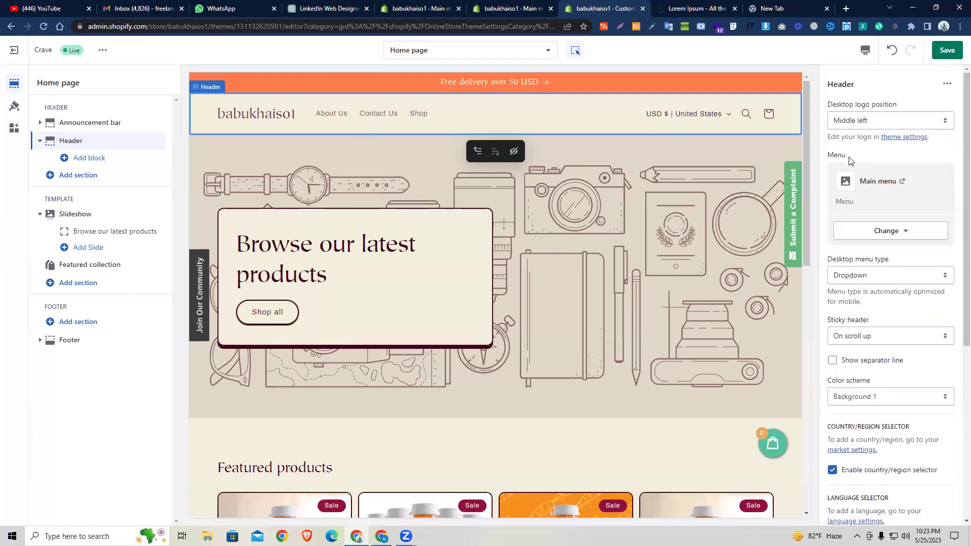
{"action": "left_click", "coordinate": [854, 121]}
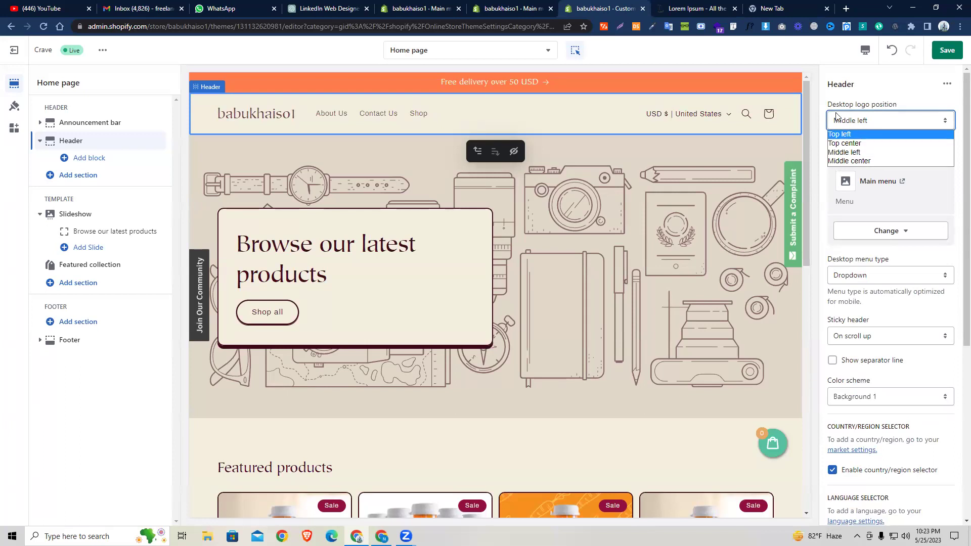
{"action": "left_click", "coordinate": [870, 101]}
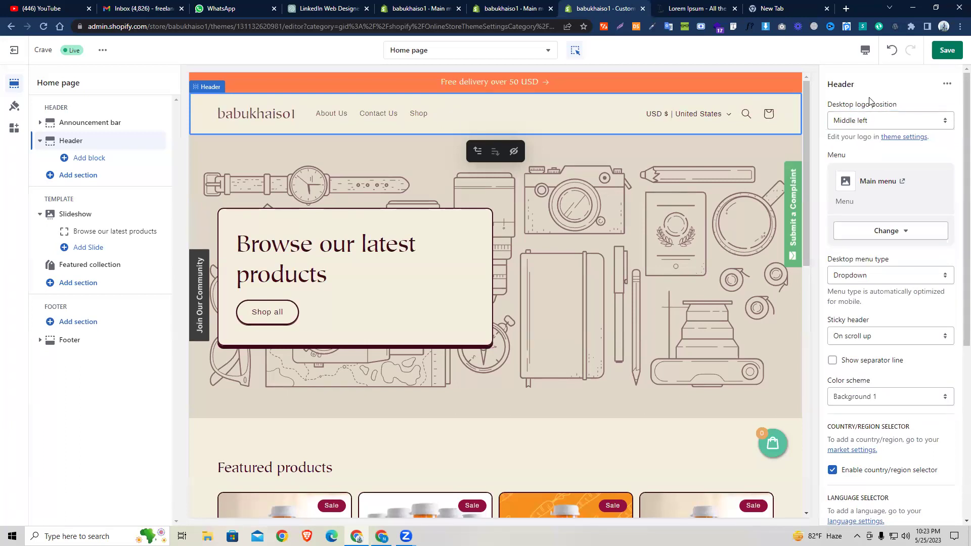
{"action": "left_click", "coordinate": [878, 122]}
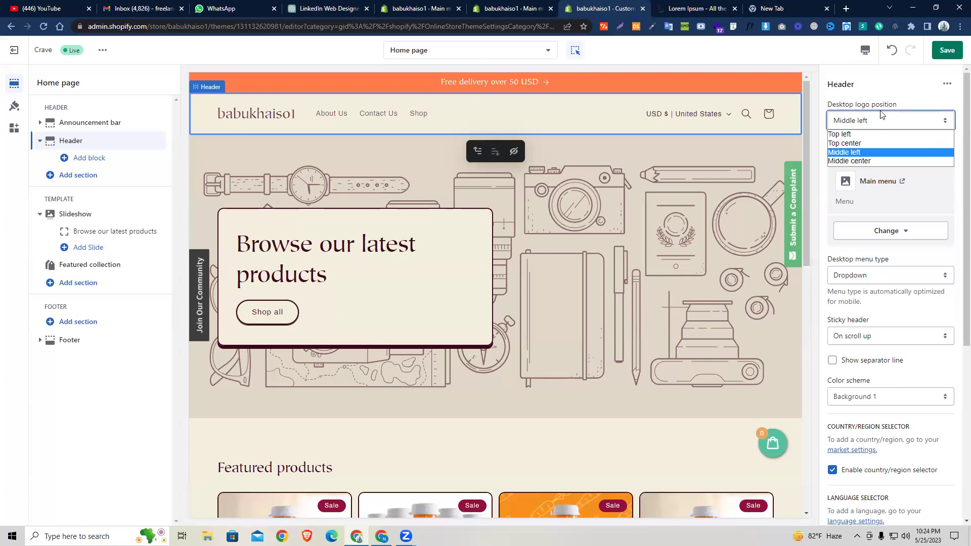
{"action": "left_click", "coordinate": [858, 143]}
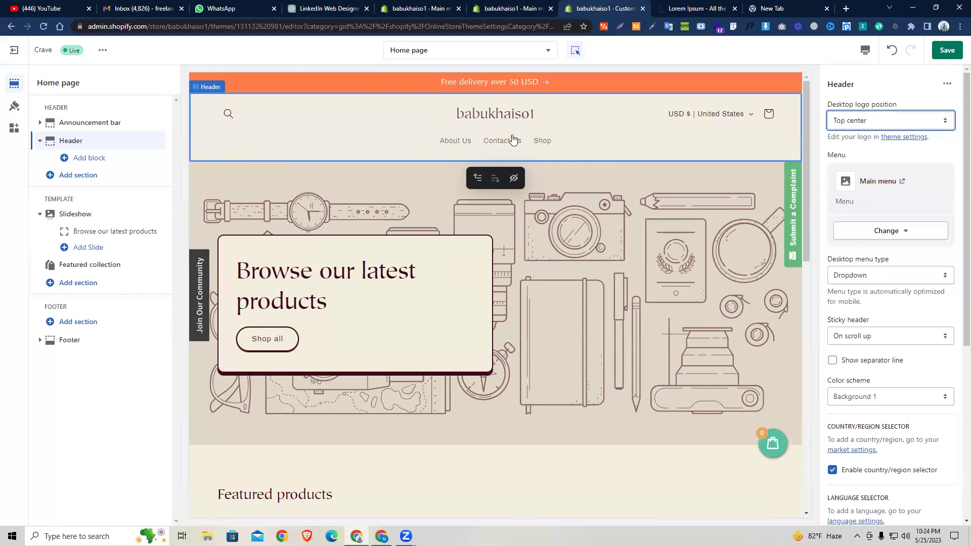
{"action": "left_click", "coordinate": [865, 120]}
{"action": "left_click", "coordinate": [870, 150]}
Set the header's desktop logo position to Middle center.
{"action": "left_click", "coordinate": [863, 120]}
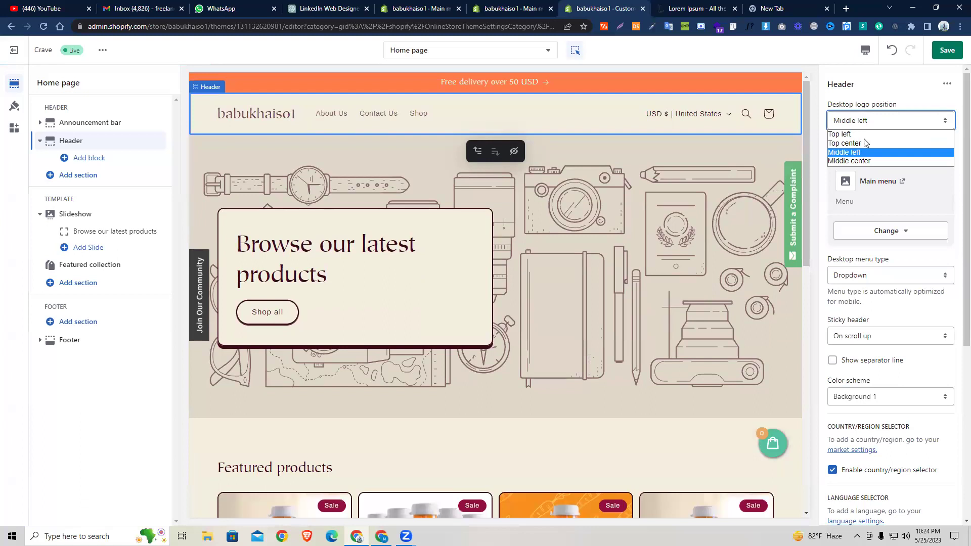
{"action": "left_click", "coordinate": [861, 121]}
{"action": "left_click", "coordinate": [861, 121]}
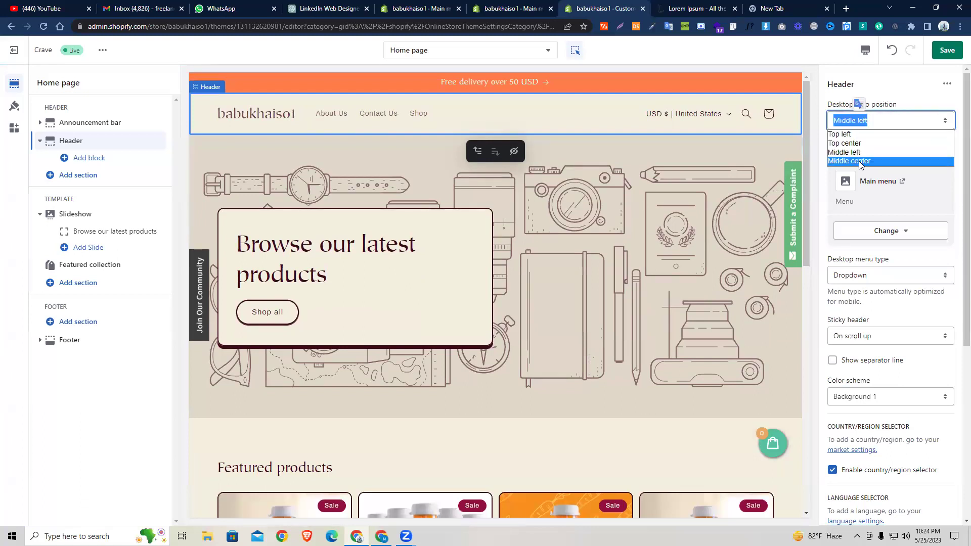
{"action": "left_click", "coordinate": [859, 159]}
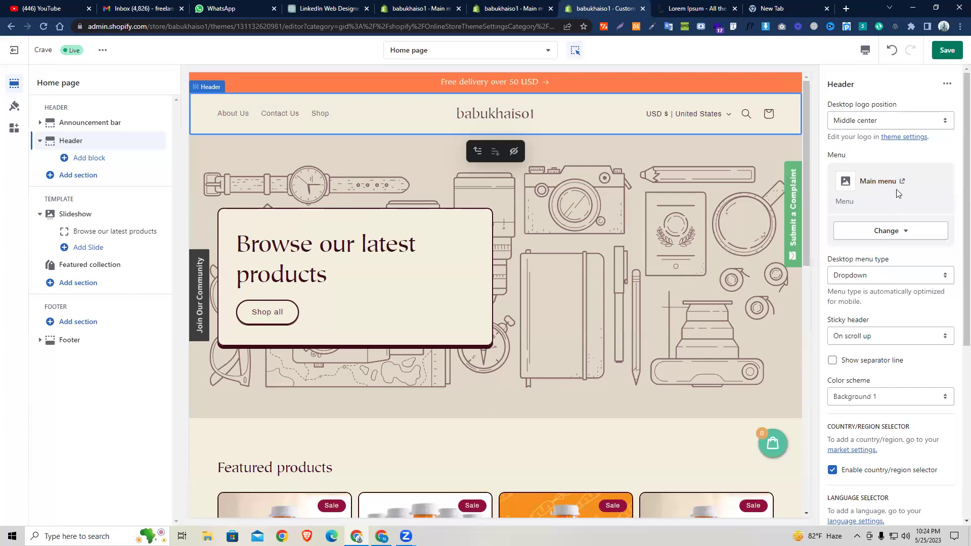
Add the yellow-and-teal ball image from the store library as the logo in the theme settings.
{"action": "scroll", "coordinate": [897, 194], "scroll_direction": "down", "scroll_amount": 1}
{"action": "scroll", "coordinate": [898, 193], "scroll_direction": "down", "scroll_amount": 3}
{"action": "scroll", "coordinate": [894, 130], "scroll_direction": "up", "scroll_amount": 5}
{"action": "scroll", "coordinate": [893, 152], "scroll_direction": "down", "scroll_amount": 5}
{"action": "left_click", "coordinate": [14, 106]}
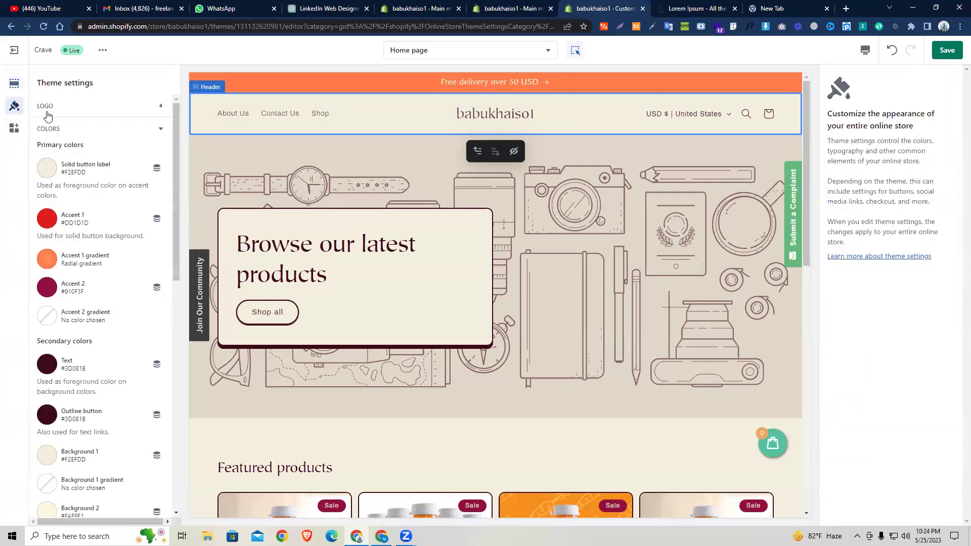
{"action": "left_click", "coordinate": [47, 107]}
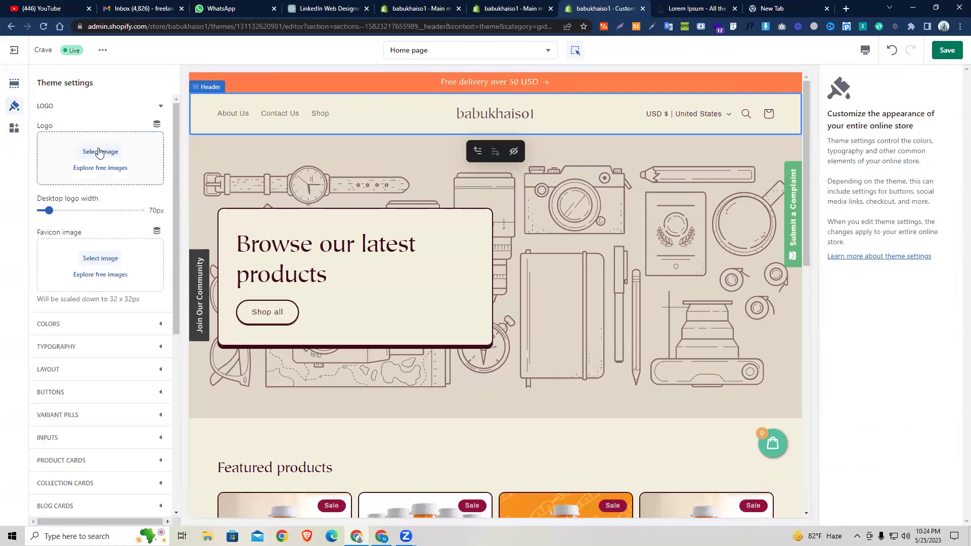
{"action": "left_click", "coordinate": [100, 153]}
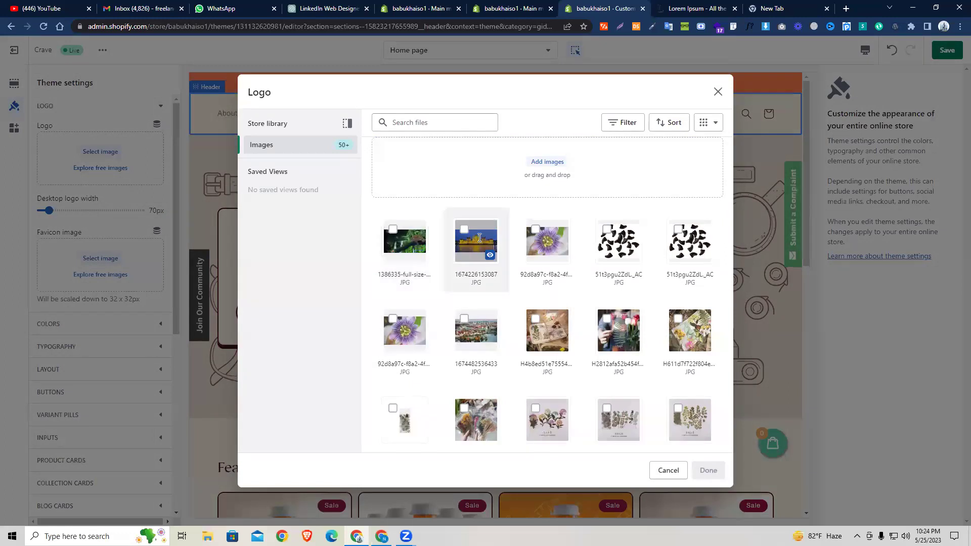
{"action": "scroll", "coordinate": [486, 253], "scroll_direction": "down", "scroll_amount": 5}
{"action": "scroll", "coordinate": [621, 310], "scroll_direction": "down", "scroll_amount": 5}
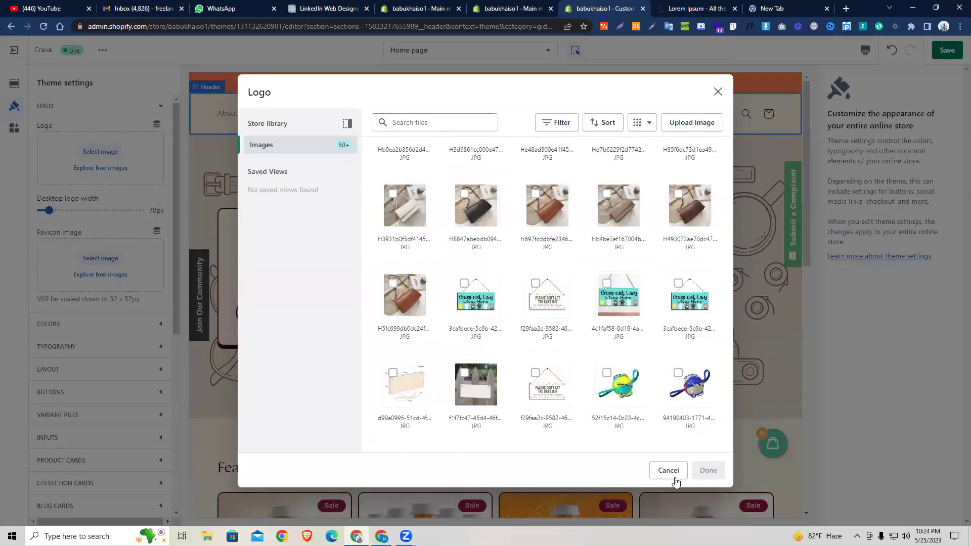
{"action": "left_click", "coordinate": [619, 310]}
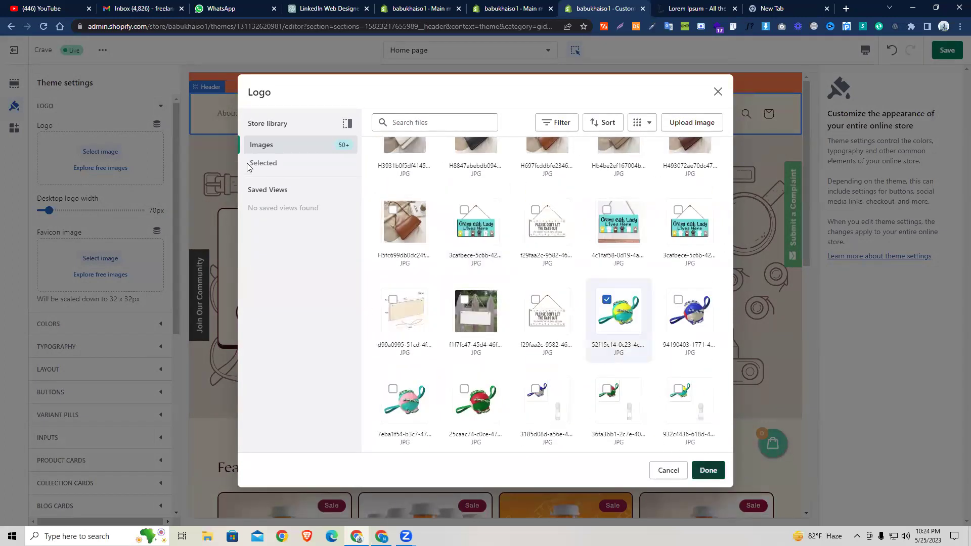
{"action": "left_click", "coordinate": [101, 206]}
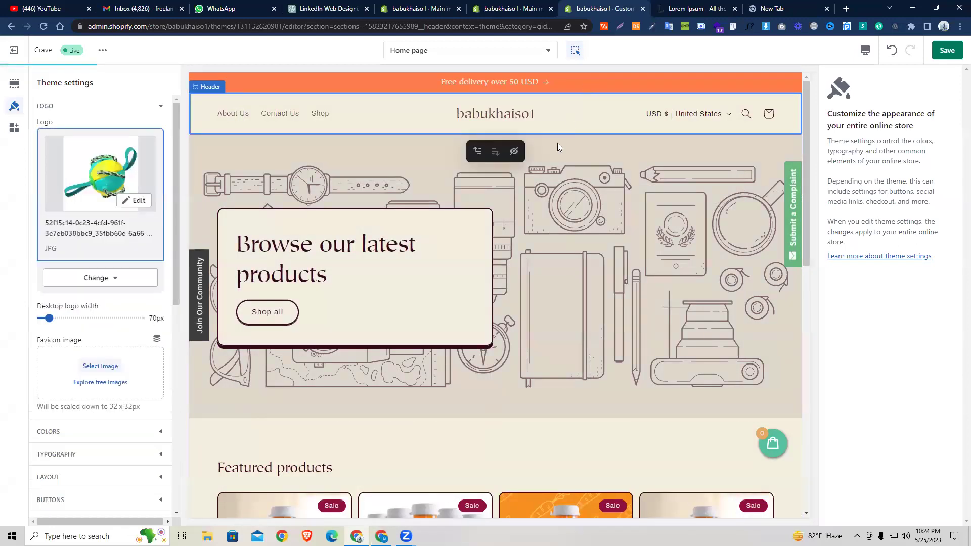
Use the store library image 51t3pgu2ZdL._AC as the favicon and review the logo settings.
{"action": "scroll", "coordinate": [545, 146], "scroll_direction": "down", "scroll_amount": 5}
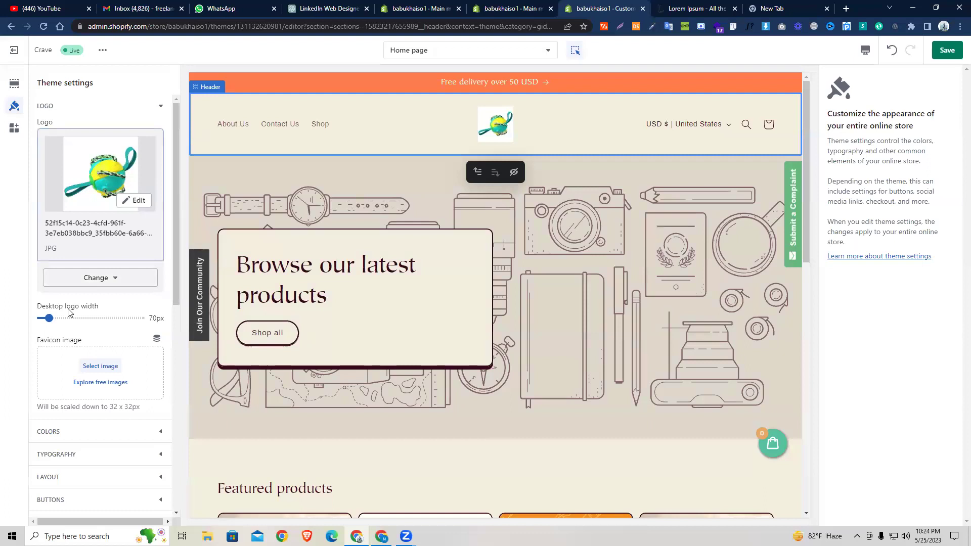
{"action": "scroll", "coordinate": [130, 324], "scroll_direction": "down", "scroll_amount": 1}
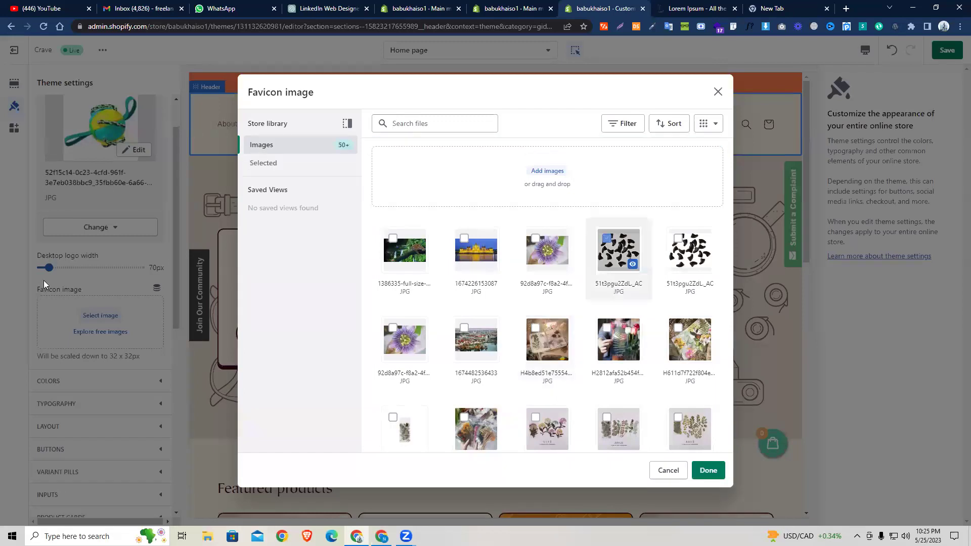
{"action": "left_click", "coordinate": [97, 298]}
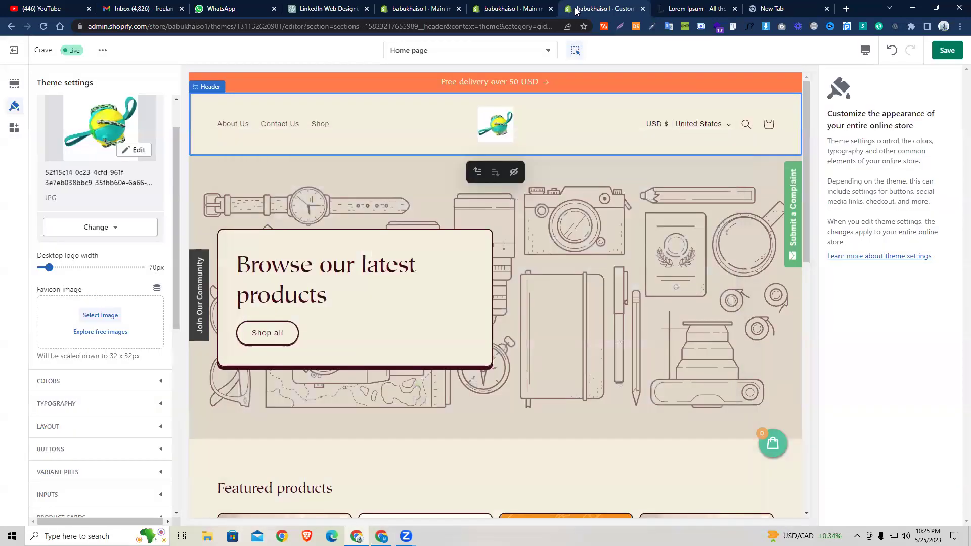
{"action": "scroll", "coordinate": [46, 286], "scroll_direction": "up", "scroll_amount": 1}
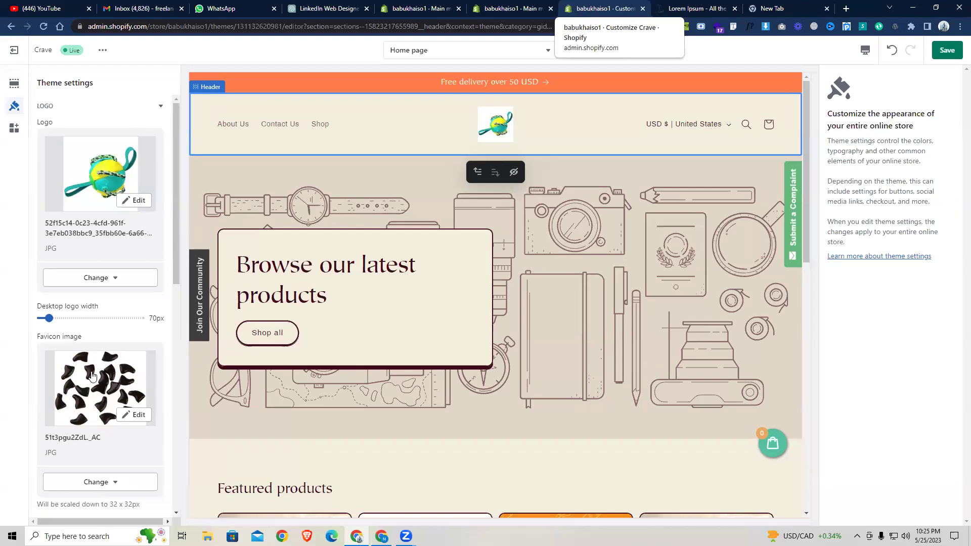
{"action": "scroll", "coordinate": [93, 363], "scroll_direction": "down", "scroll_amount": 2}
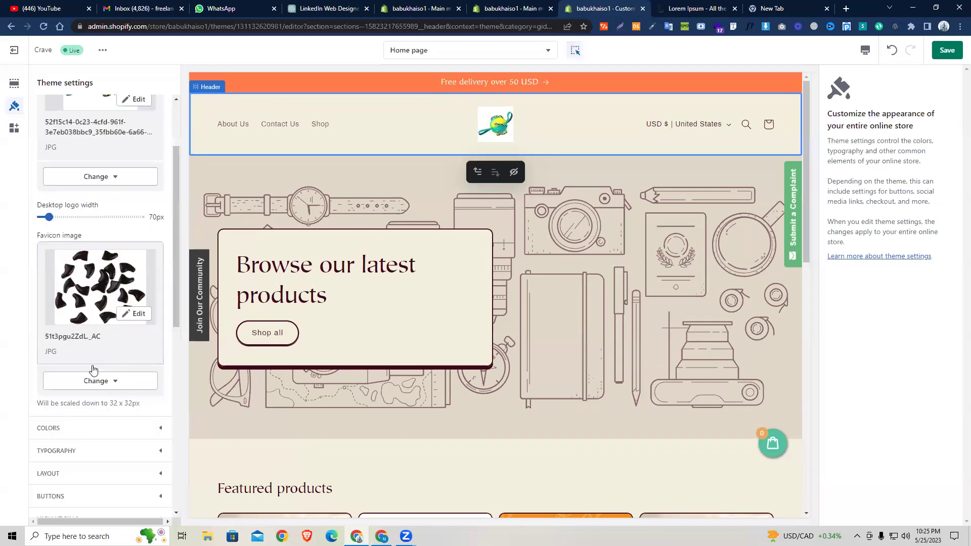
{"action": "scroll", "coordinate": [111, 480], "scroll_direction": "up", "scroll_amount": 1}
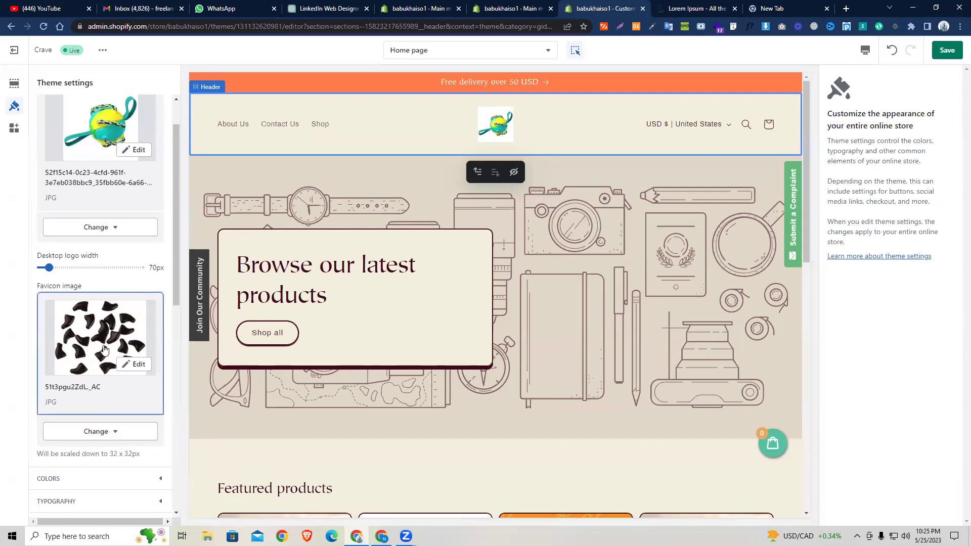
{"action": "scroll", "coordinate": [124, 336], "scroll_direction": "up", "scroll_amount": 1}
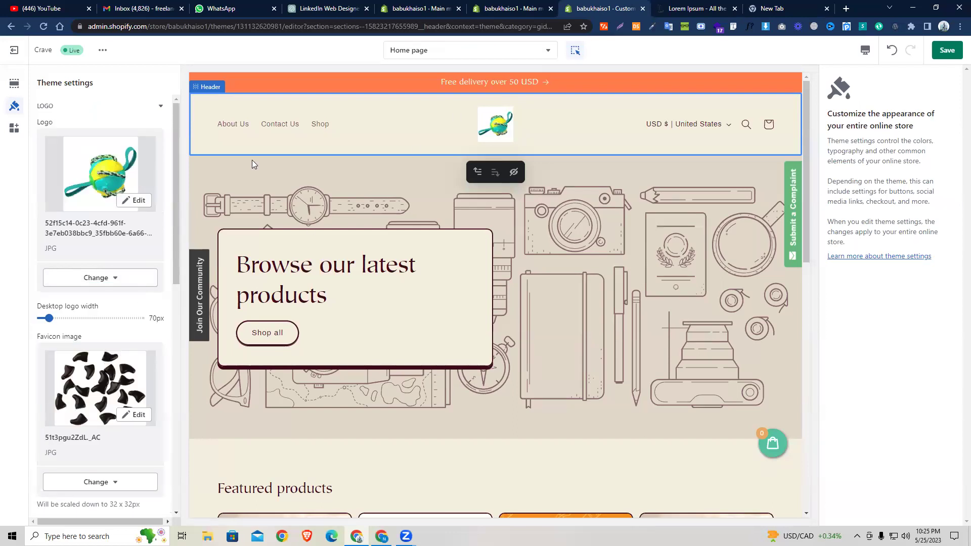
Reopen the header section's settings and set the desktop logo position to Top center.
{"action": "left_click", "coordinate": [356, 201]}
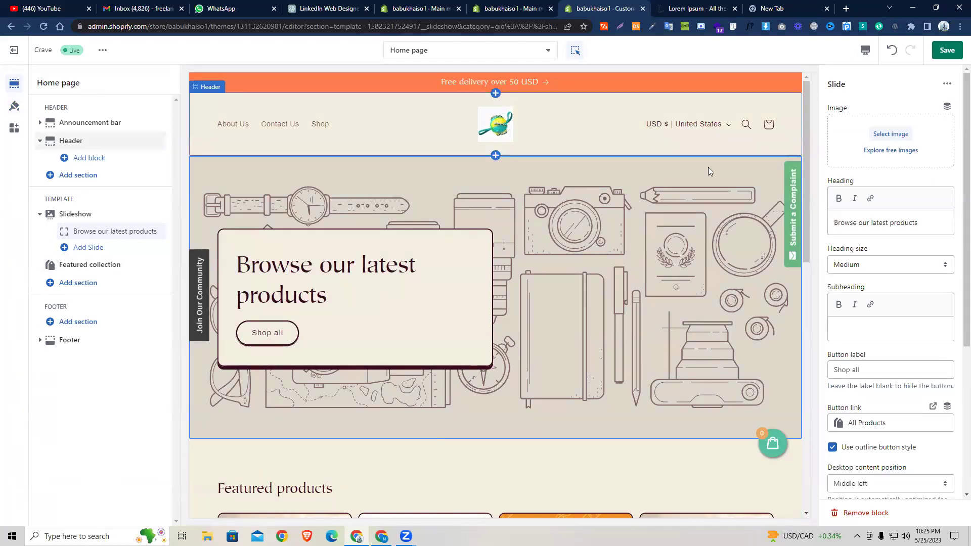
{"action": "left_click", "coordinate": [279, 99]}
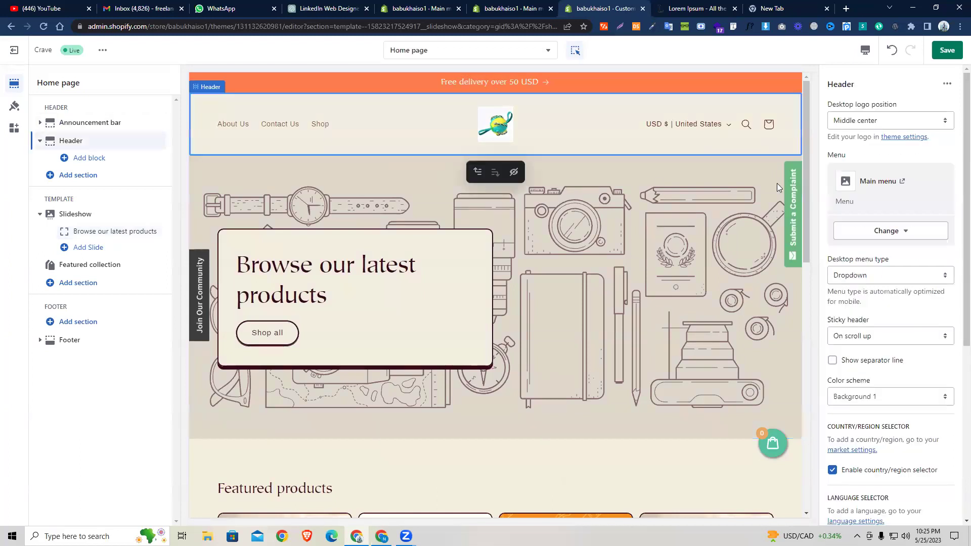
{"action": "left_click", "coordinate": [884, 120]}
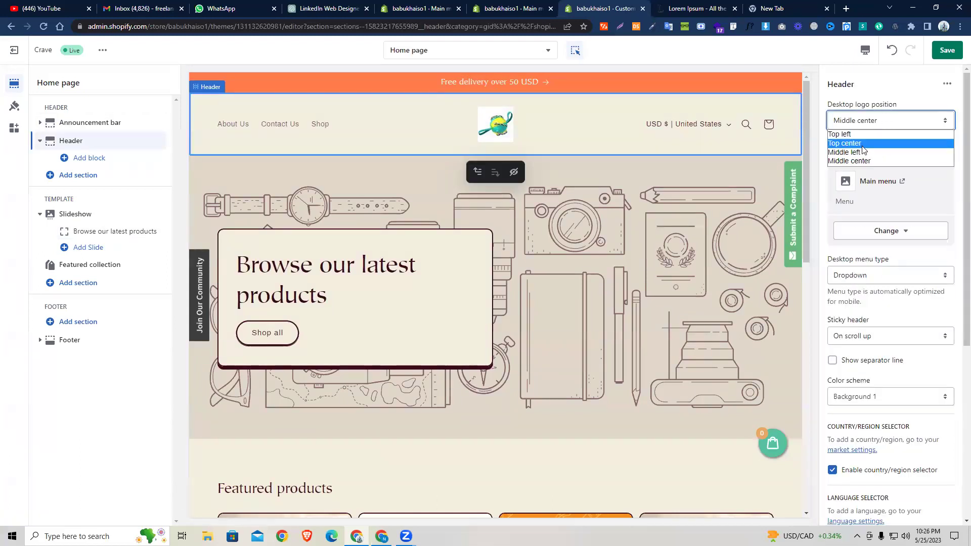
{"action": "left_click", "coordinate": [860, 143]}
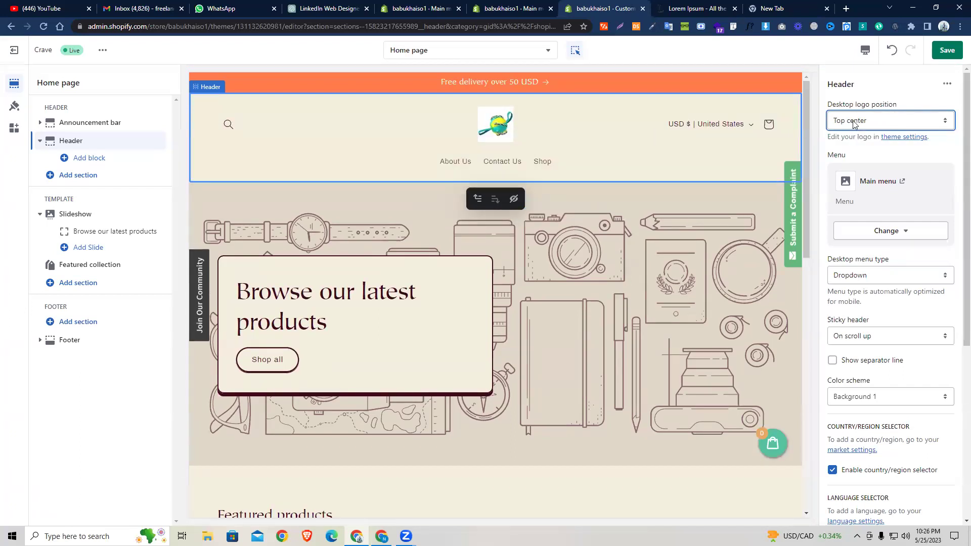
Switch the desktop logo position to Top left and back to Top center.
{"action": "left_click", "coordinate": [852, 121]}
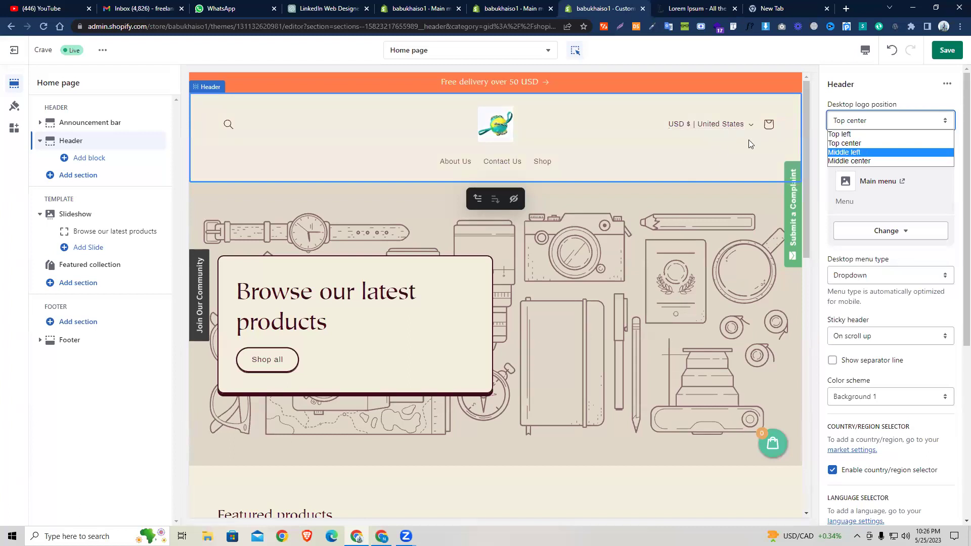
{"action": "left_click", "coordinate": [848, 135]}
{"action": "left_click", "coordinate": [850, 121]}
{"action": "left_click", "coordinate": [852, 144]}
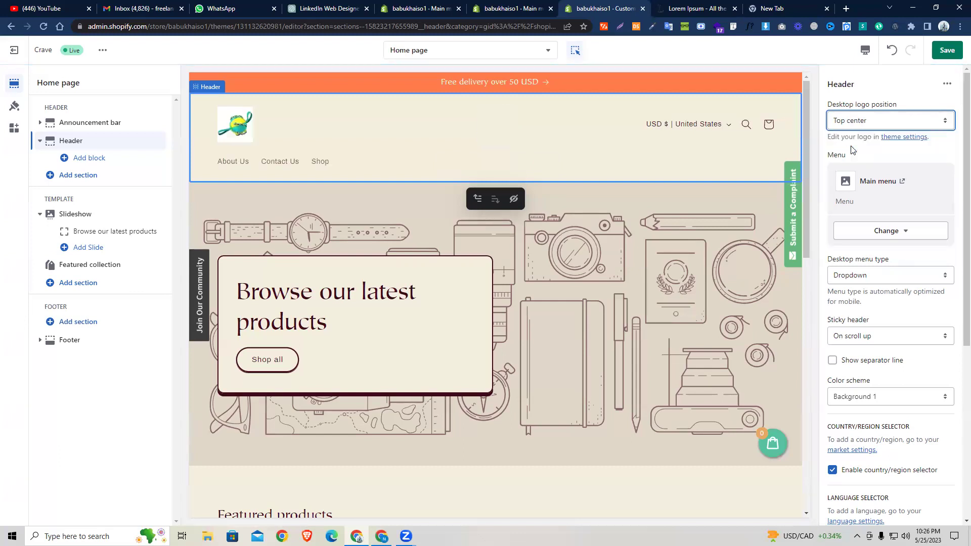
Return the header's desktop logo position to Middle center.
{"action": "left_click", "coordinate": [859, 123]}
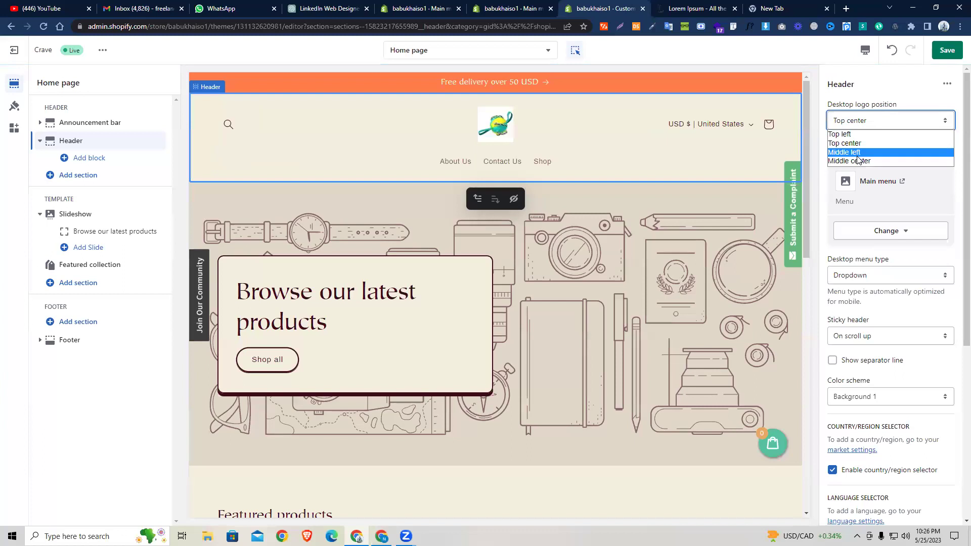
{"action": "left_click", "coordinate": [857, 159]}
{"action": "left_click", "coordinate": [857, 121]}
{"action": "left_click", "coordinate": [854, 160]}
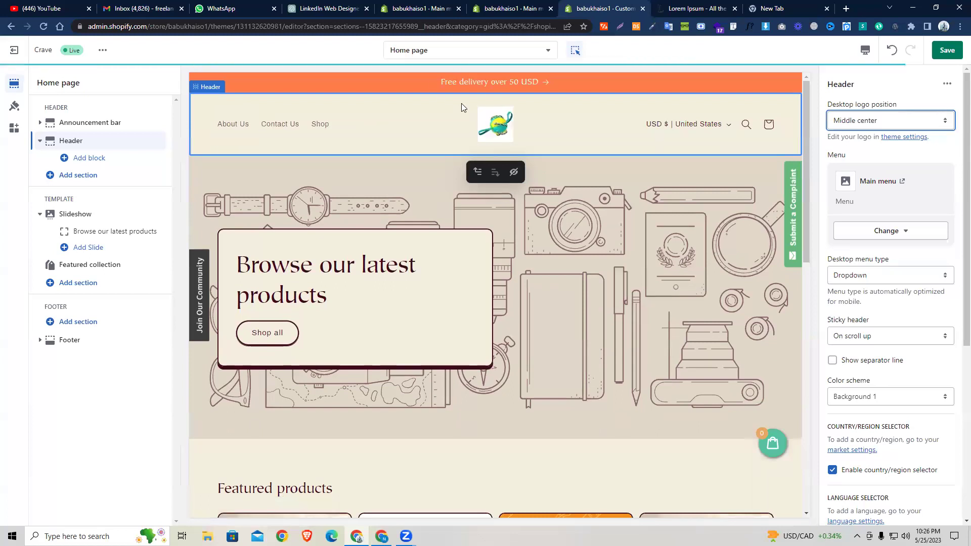
{"action": "left_click", "coordinate": [860, 120]}
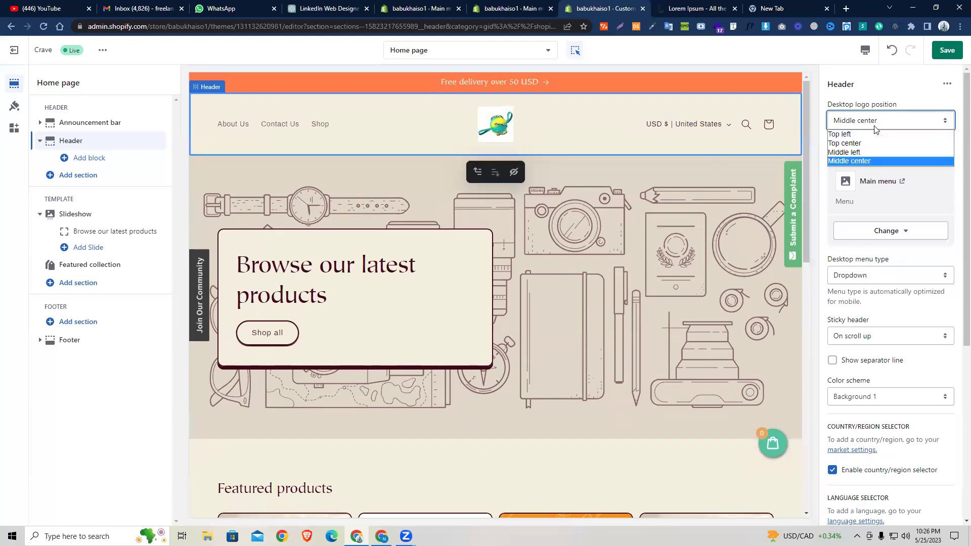
{"action": "left_click", "coordinate": [843, 98]}
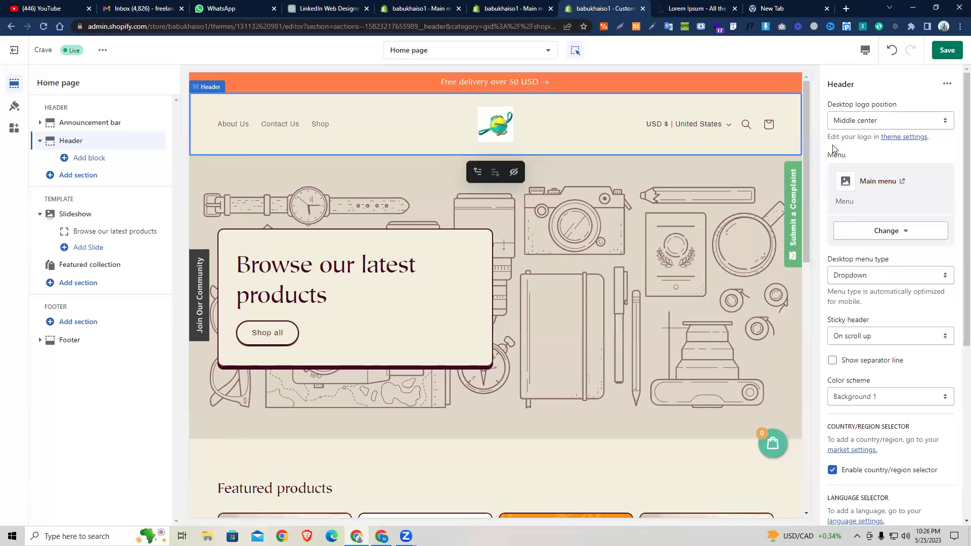
{"action": "left_click", "coordinate": [853, 123]}
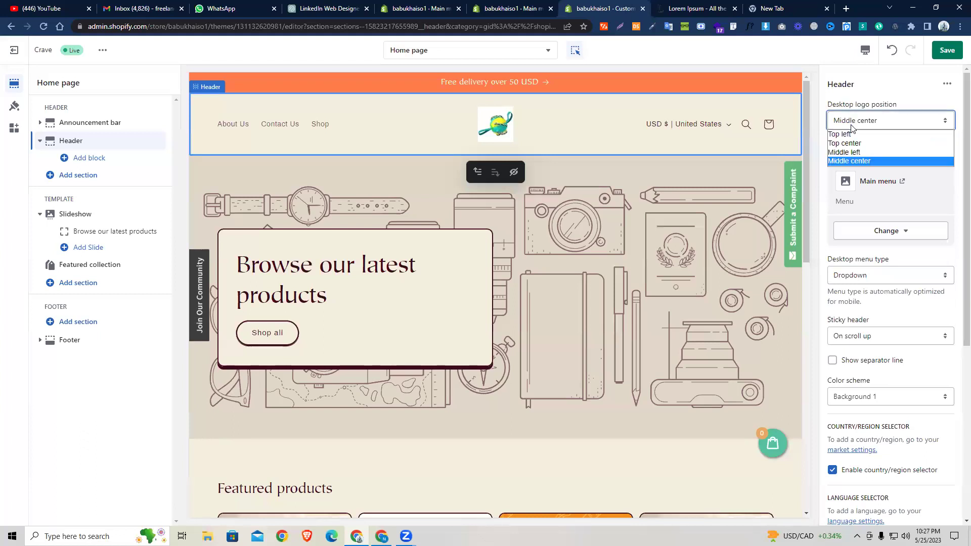
{"action": "left_click", "coordinate": [851, 105]}
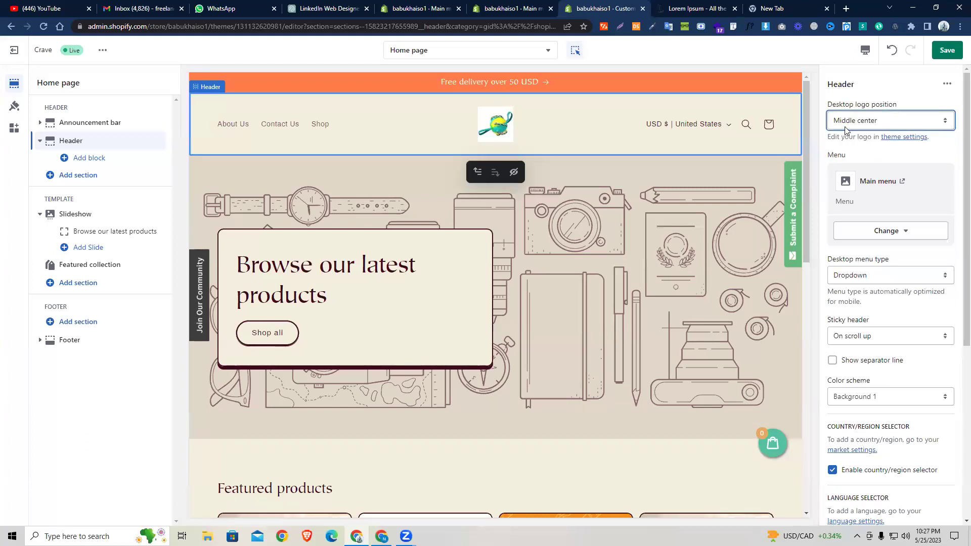
{"action": "left_click", "coordinate": [845, 126]}
{"action": "left_click", "coordinate": [840, 104]}
{"action": "left_click", "coordinate": [893, 123]}
{"action": "left_click", "coordinate": [860, 105]}
Collapse the header section in the section list and open the slideshow section's settings.
{"action": "left_click", "coordinate": [154, 231]}
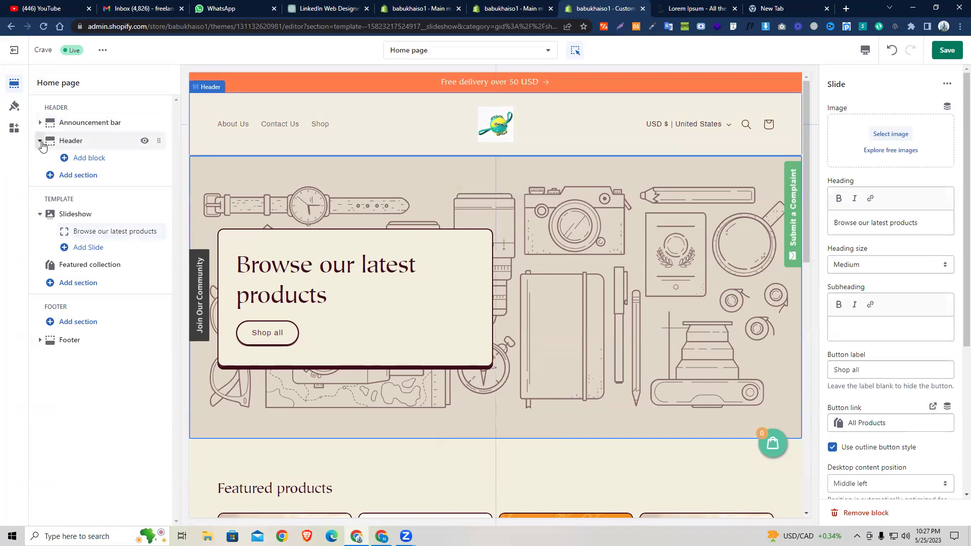
{"action": "left_click", "coordinate": [40, 141]}
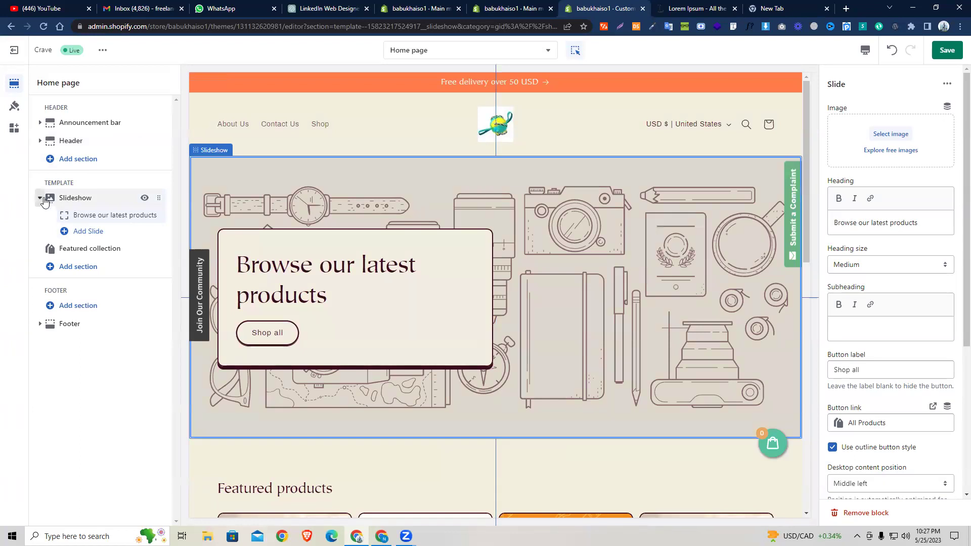
{"action": "left_click", "coordinate": [71, 199]}
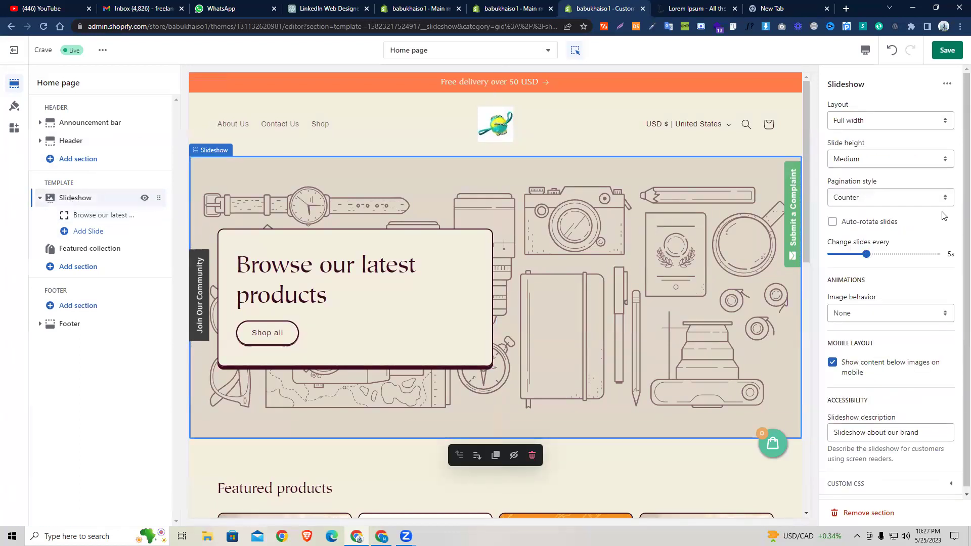
Try the Grid layout for the slideshow and return it to Full width.
{"action": "left_click", "coordinate": [860, 121]}
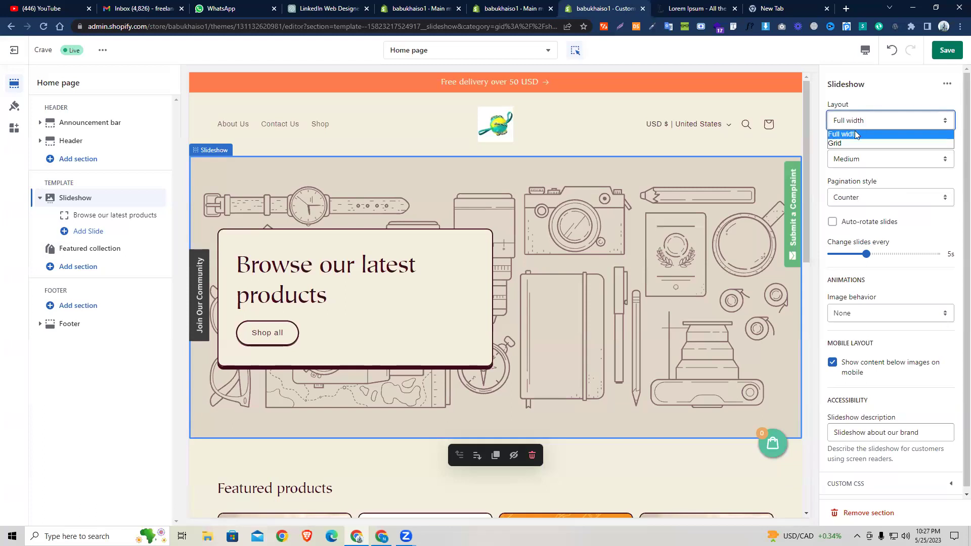
{"action": "left_click", "coordinate": [853, 144]}
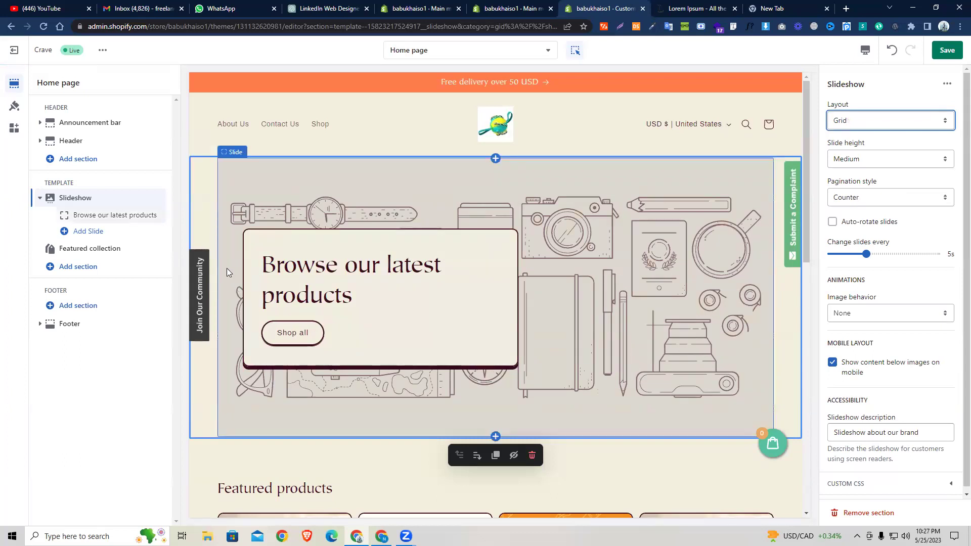
{"action": "left_click", "coordinate": [862, 126]}
{"action": "left_click", "coordinate": [860, 136]}
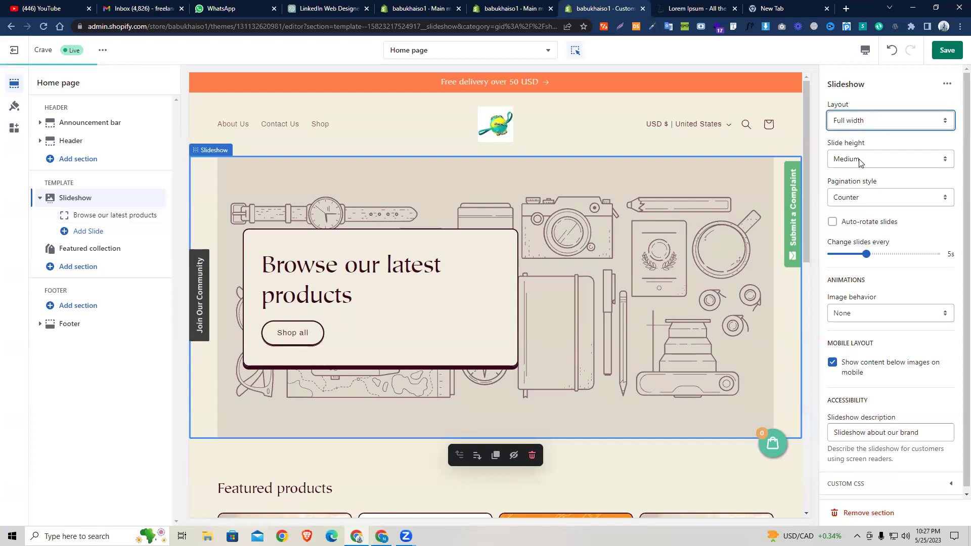
Try the Small and Large slide heights on the slideshow and return it to Medium.
{"action": "left_click", "coordinate": [861, 161]}
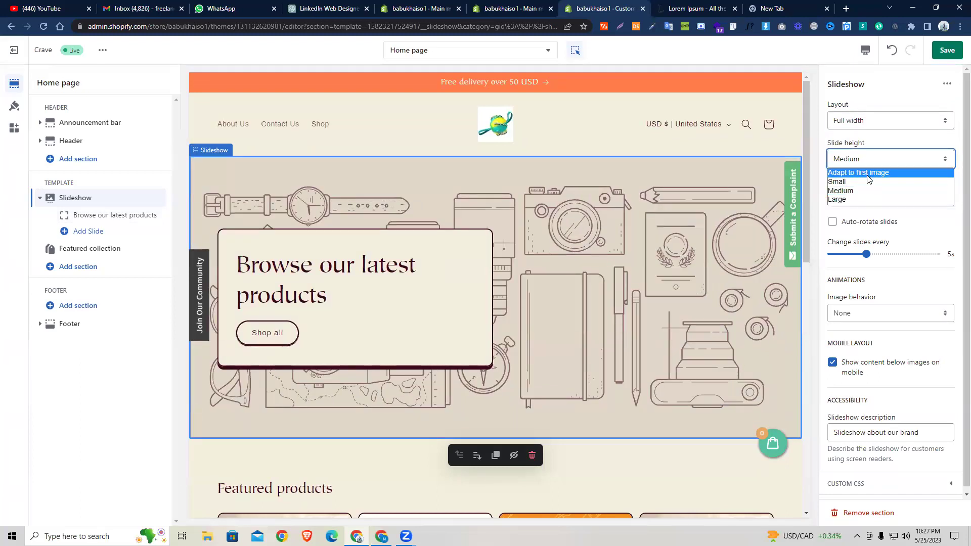
{"action": "left_click", "coordinate": [866, 190]}
{"action": "left_click", "coordinate": [864, 159]}
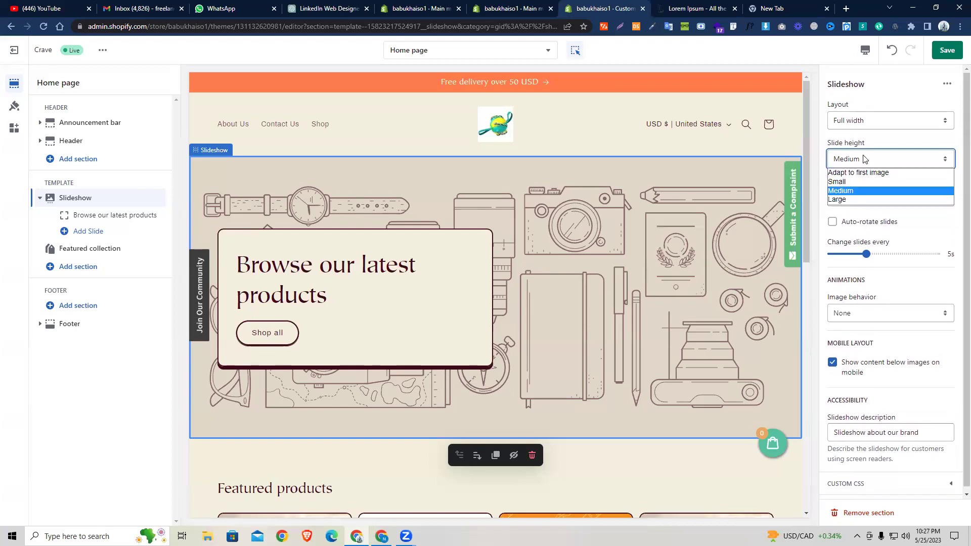
{"action": "left_click", "coordinate": [865, 184]}
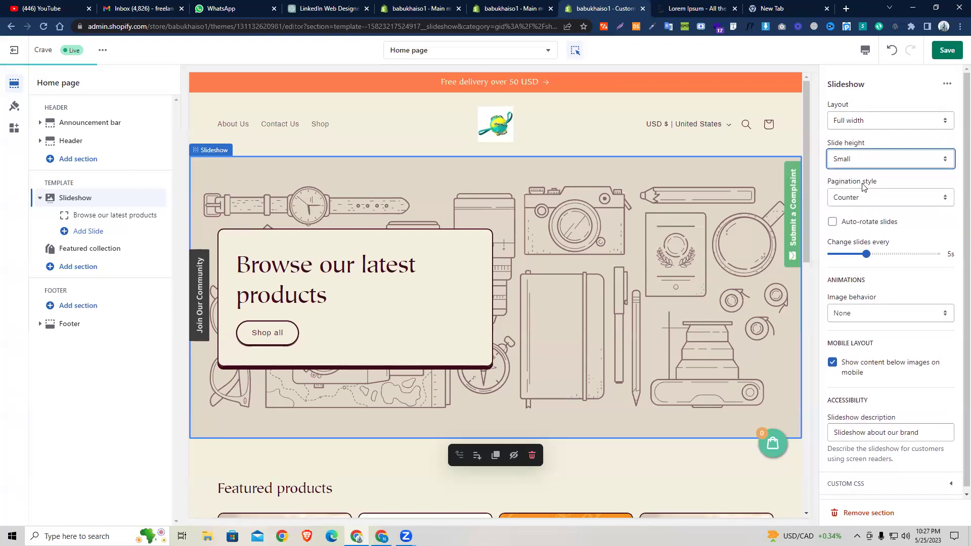
{"action": "left_click", "coordinate": [869, 163]}
{"action": "left_click", "coordinate": [864, 190]}
{"action": "left_click", "coordinate": [854, 161]}
{"action": "left_click", "coordinate": [850, 201]}
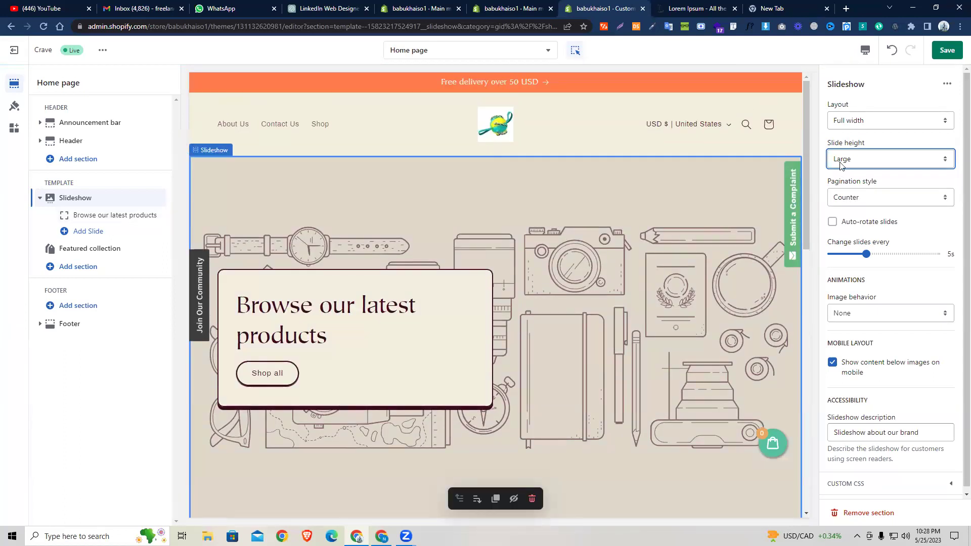
{"action": "left_click", "coordinate": [842, 166]}
{"action": "left_click", "coordinate": [848, 187]}
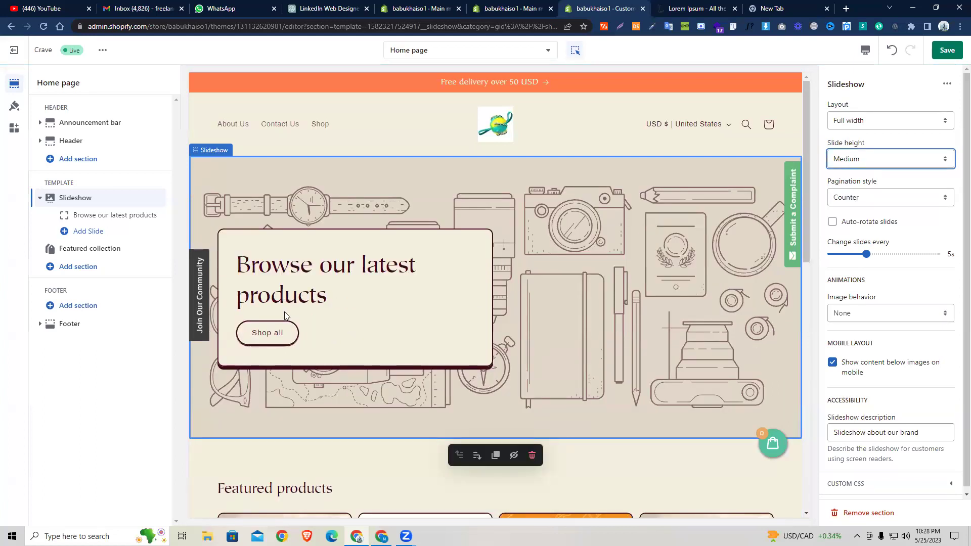
{"action": "left_click", "coordinate": [858, 321]}
{"action": "left_click", "coordinate": [861, 322]}
{"action": "left_click", "coordinate": [862, 324]}
{"action": "left_click", "coordinate": [848, 307]}
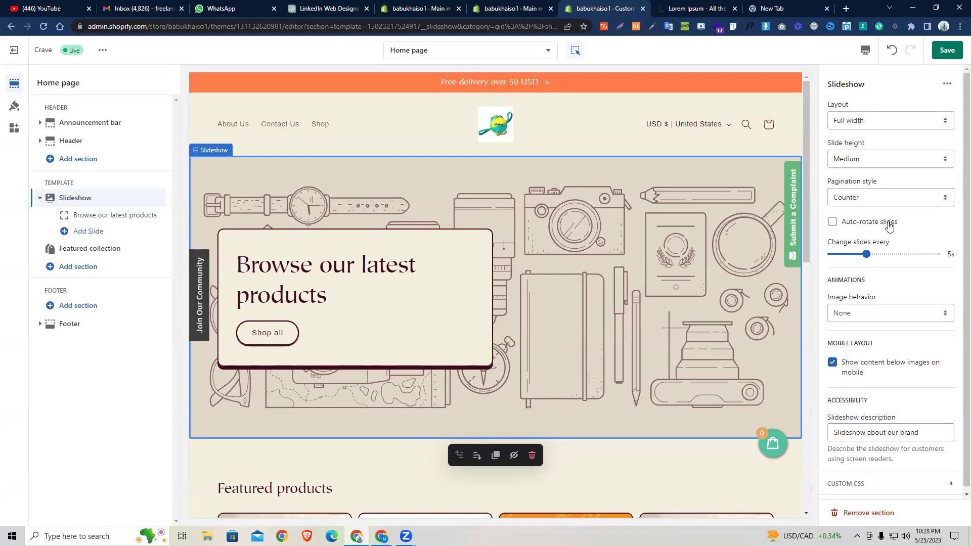
Select the "Browse our latest products" slide and open the store image library for its image.
{"action": "left_click", "coordinate": [560, 213]}
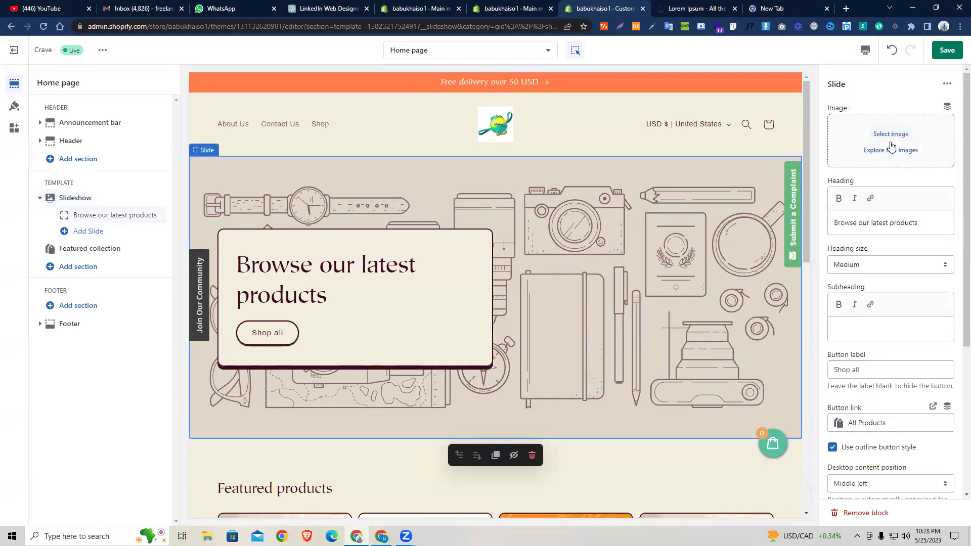
{"action": "left_click", "coordinate": [890, 134]}
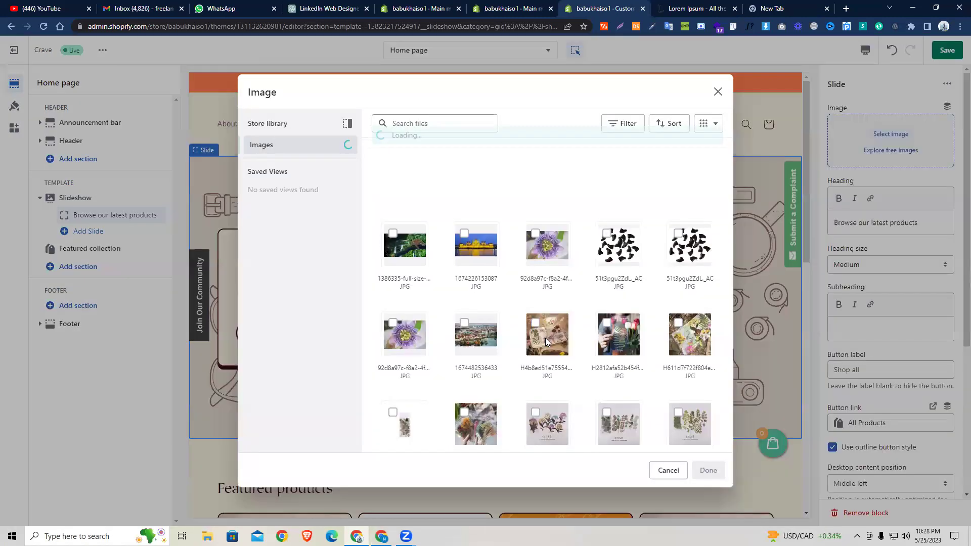
{"action": "scroll", "coordinate": [470, 243], "scroll_direction": "down", "scroll_amount": 2}
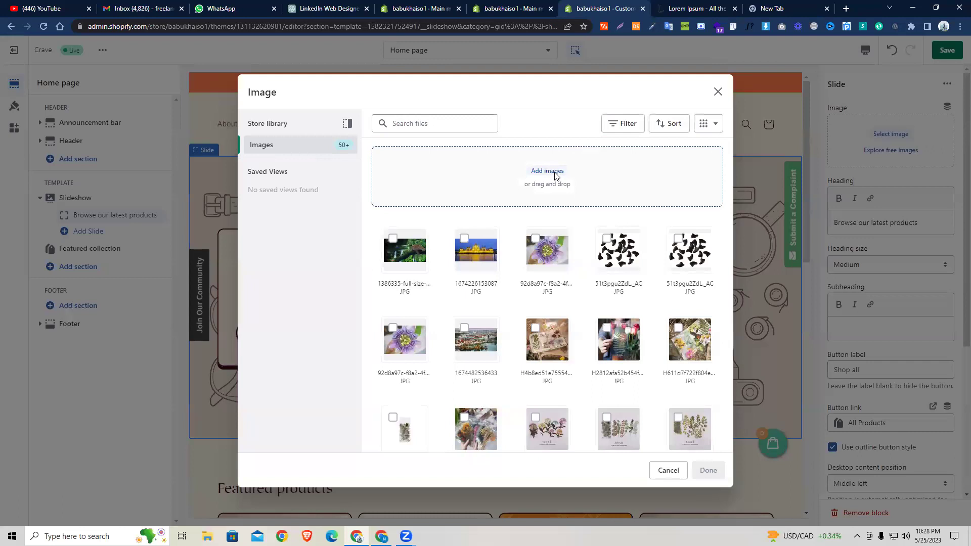
{"action": "left_click", "coordinate": [555, 174]}
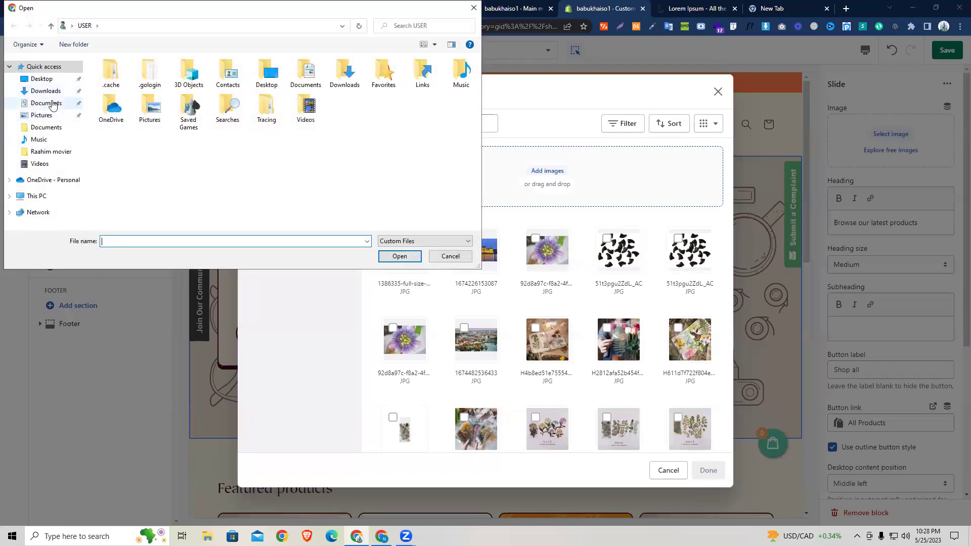
{"action": "left_click", "coordinate": [45, 78]}
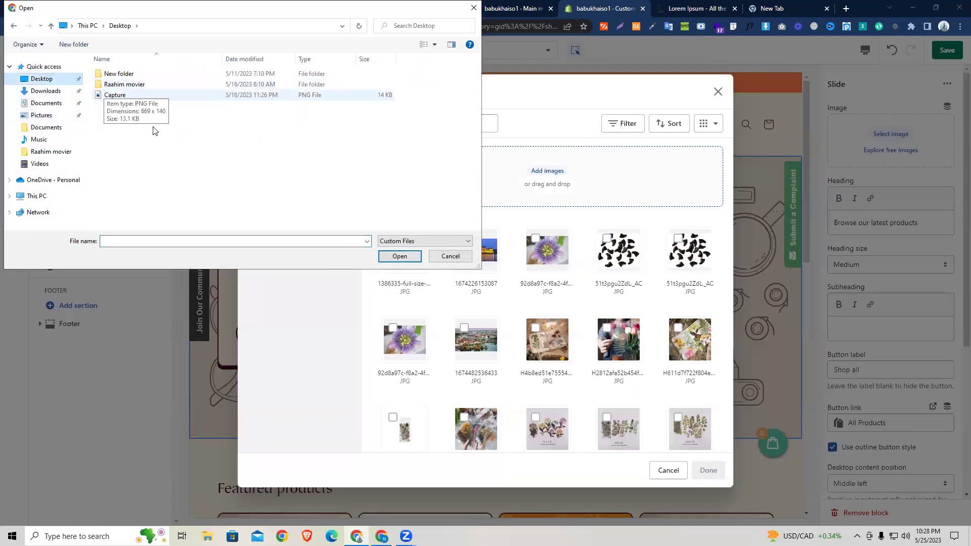
{"action": "left_click", "coordinate": [450, 257]}
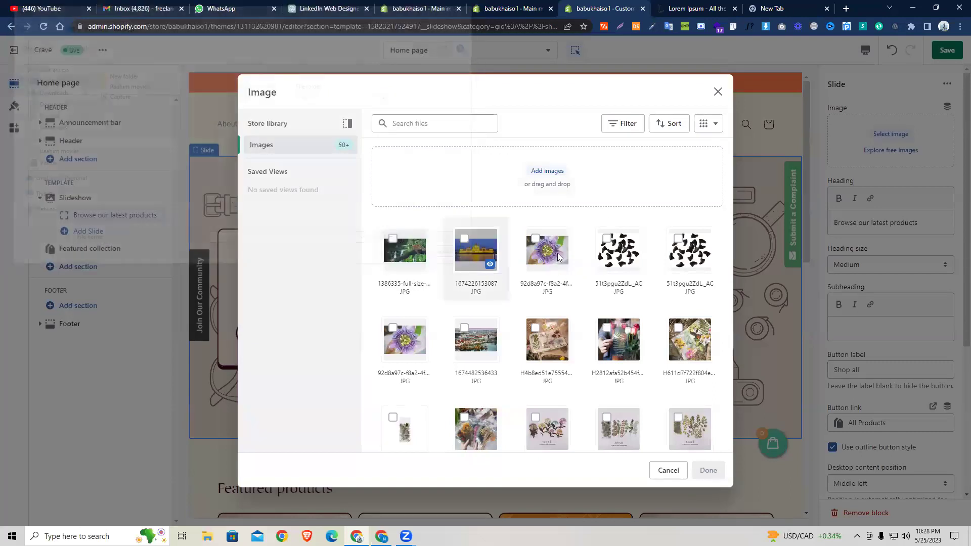
Use the store library image H4b8ed51e75554159ac299ffacc3e6f95c as the slide's image.
{"action": "scroll", "coordinate": [549, 273], "scroll_direction": "down", "scroll_amount": 1}
{"action": "left_click", "coordinate": [546, 288]}
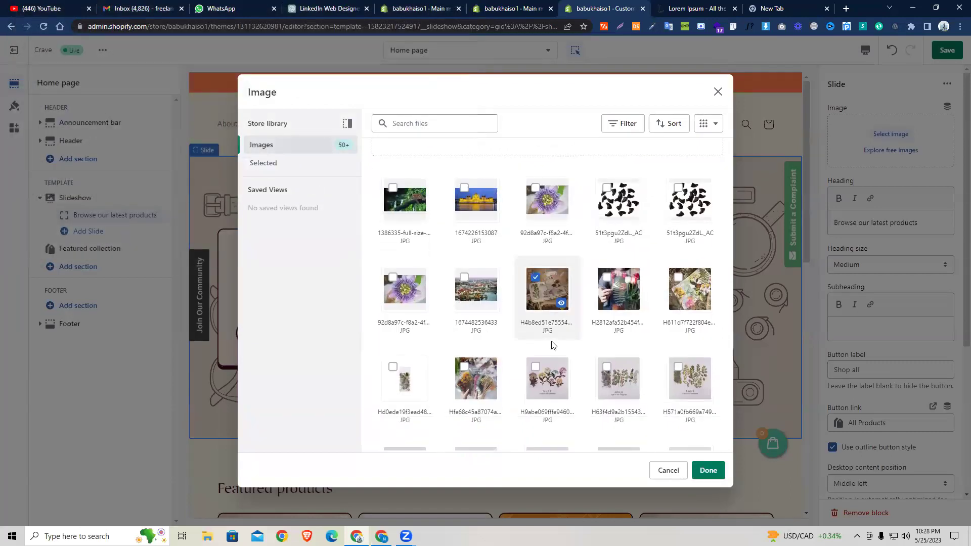
{"action": "left_click", "coordinate": [706, 471]}
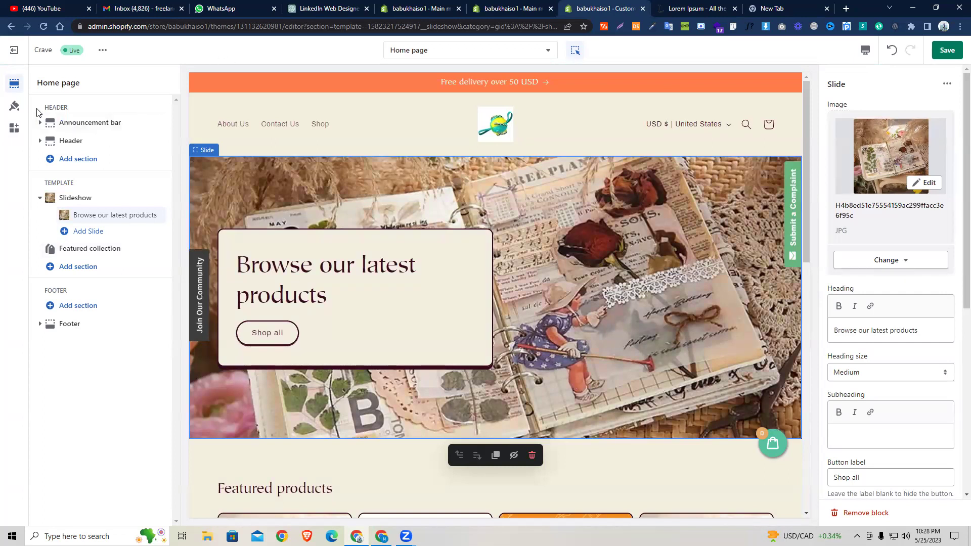
Remove the logo image in the theme settings and reopen the settings of the slideshow's slide.
{"action": "left_click", "coordinate": [14, 106]}
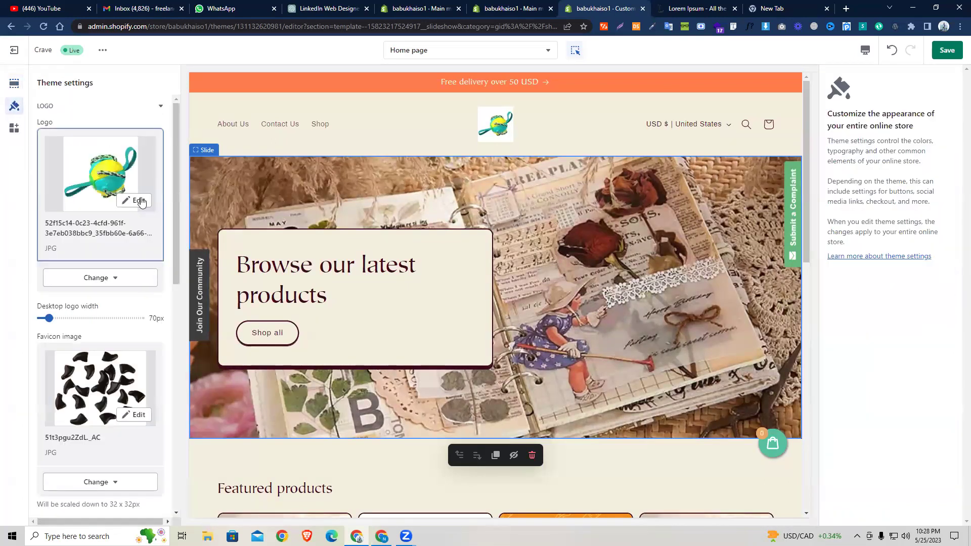
{"action": "left_click", "coordinate": [105, 277]}
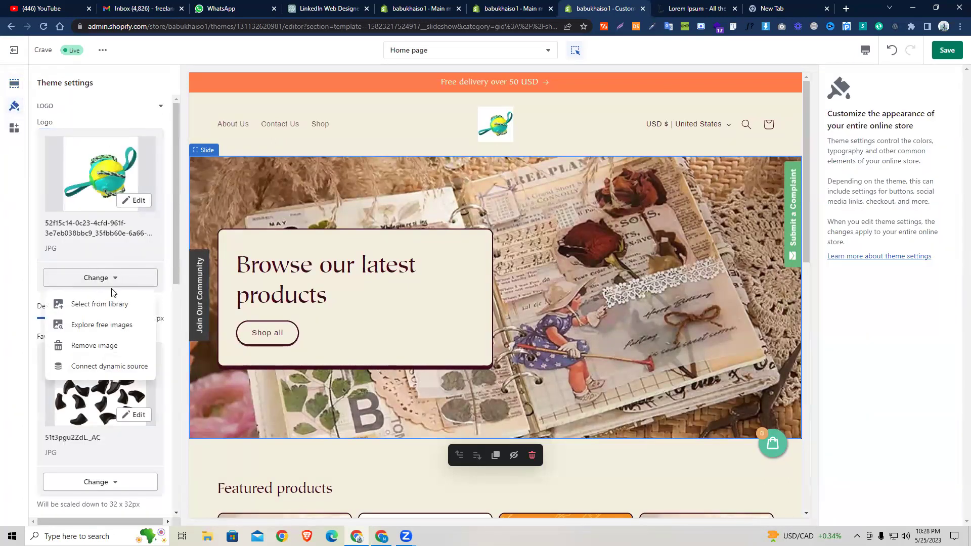
{"action": "left_click", "coordinate": [103, 345]}
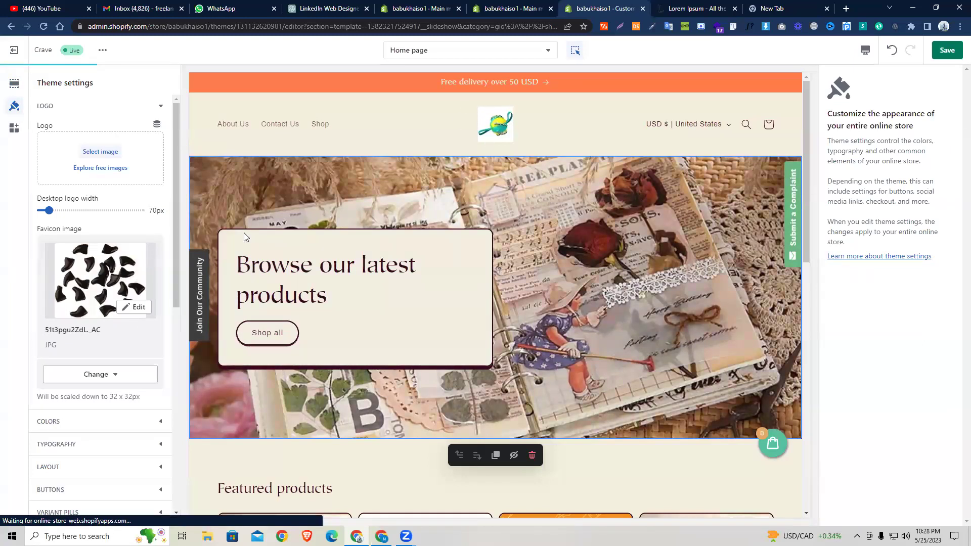
{"action": "scroll", "coordinate": [314, 219], "scroll_direction": "down", "scroll_amount": 5}
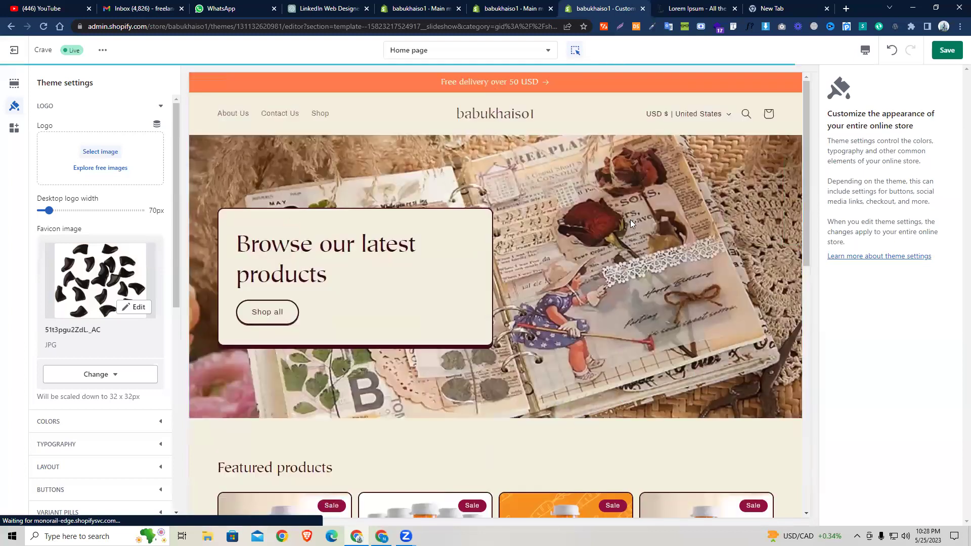
{"action": "left_click", "coordinate": [630, 219]}
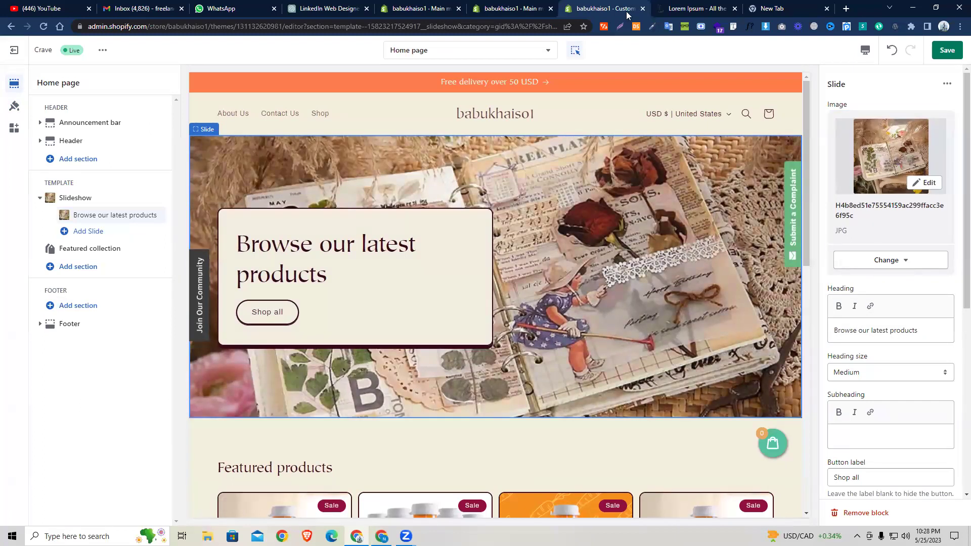
Look through the placeholder text on the lipsum.com page and return to the Shopify theme editor.
{"action": "left_click", "coordinate": [671, 9]}
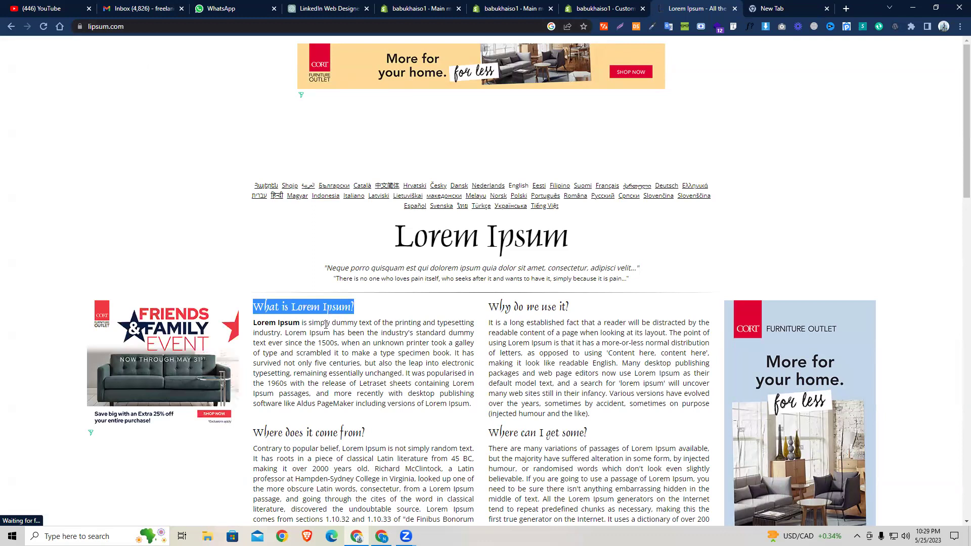
{"action": "scroll", "coordinate": [321, 316], "scroll_direction": "down", "scroll_amount": 3}
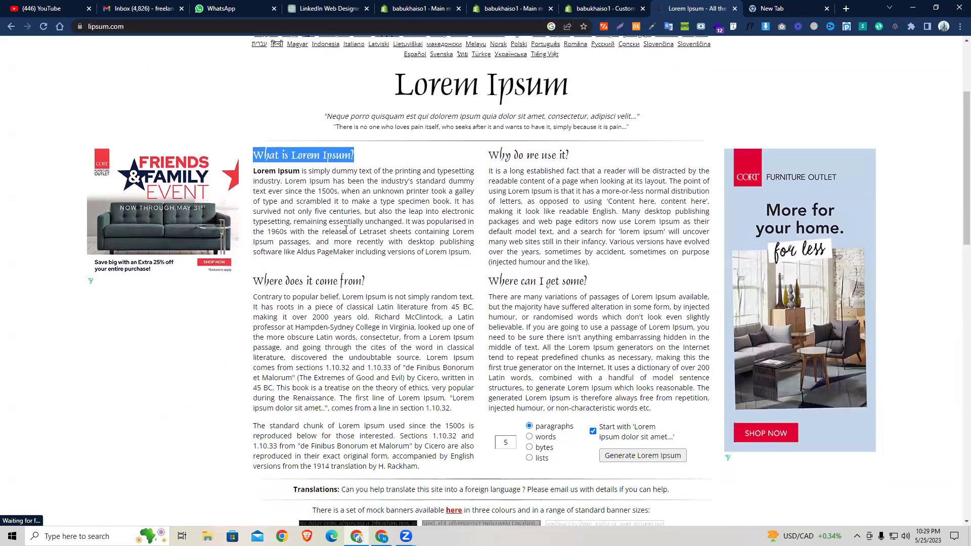
{"action": "scroll", "coordinate": [344, 255], "scroll_direction": "down", "scroll_amount": 3}
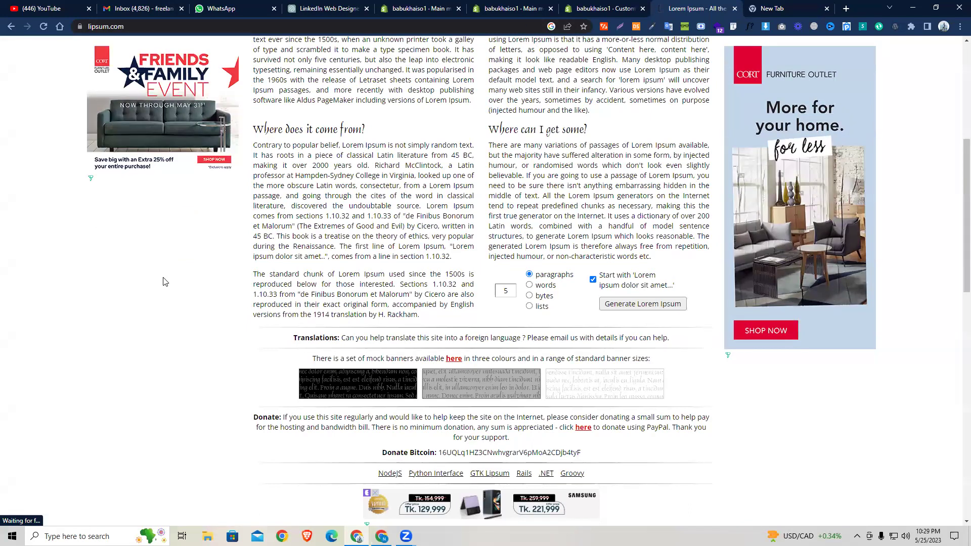
{"action": "scroll", "coordinate": [211, 286], "scroll_direction": "up", "scroll_amount": 4}
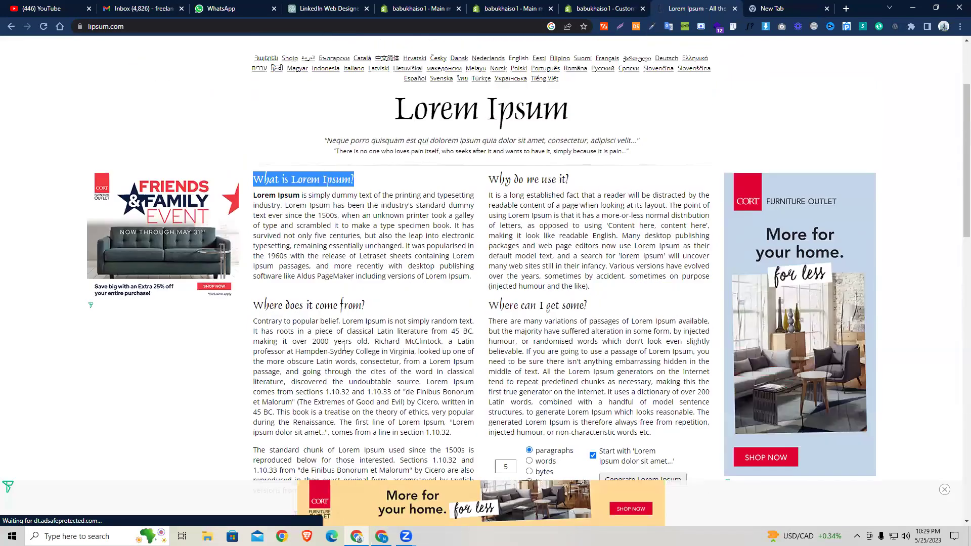
{"action": "scroll", "coordinate": [336, 355], "scroll_direction": "up", "scroll_amount": 2}
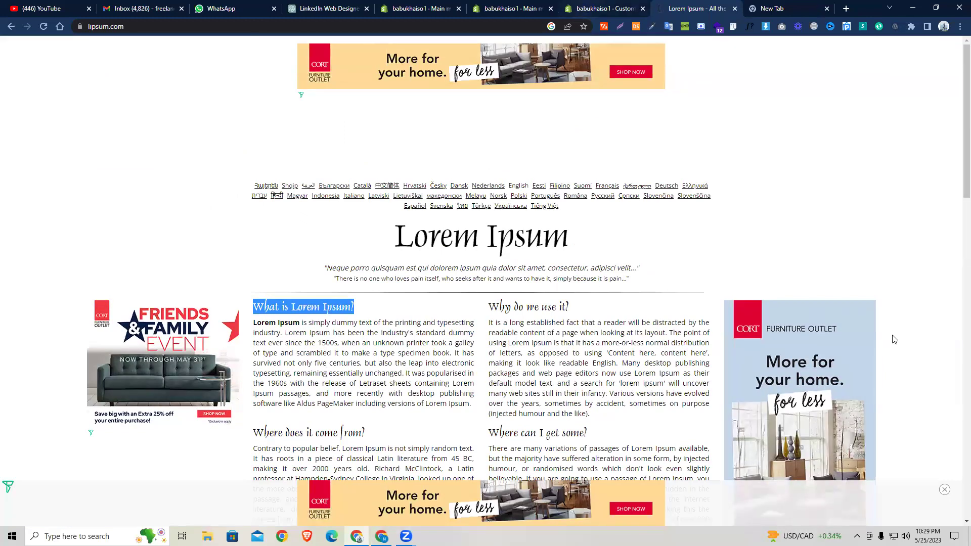
{"action": "key", "text": "ctrl+shift+Tab"}
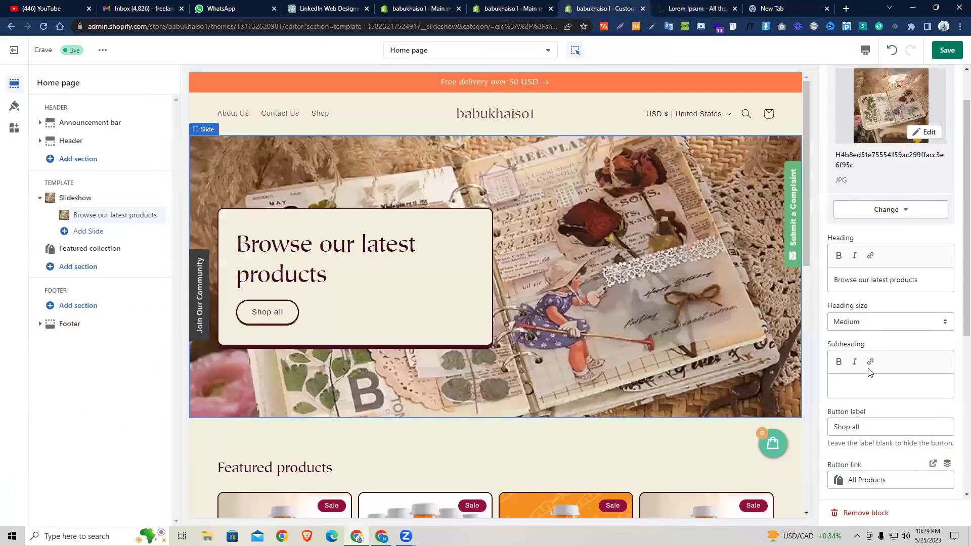
Replace the slide's heading with "What is Lorem Ipsum?".
{"action": "triple_click", "coordinate": [862, 279]}
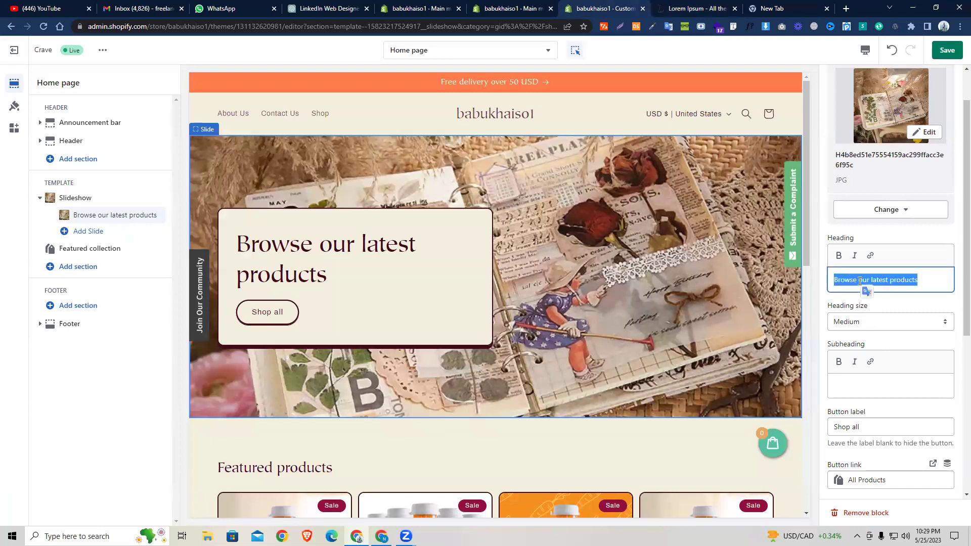
{"action": "type", "text": "What is Lorem Ipsum?"}
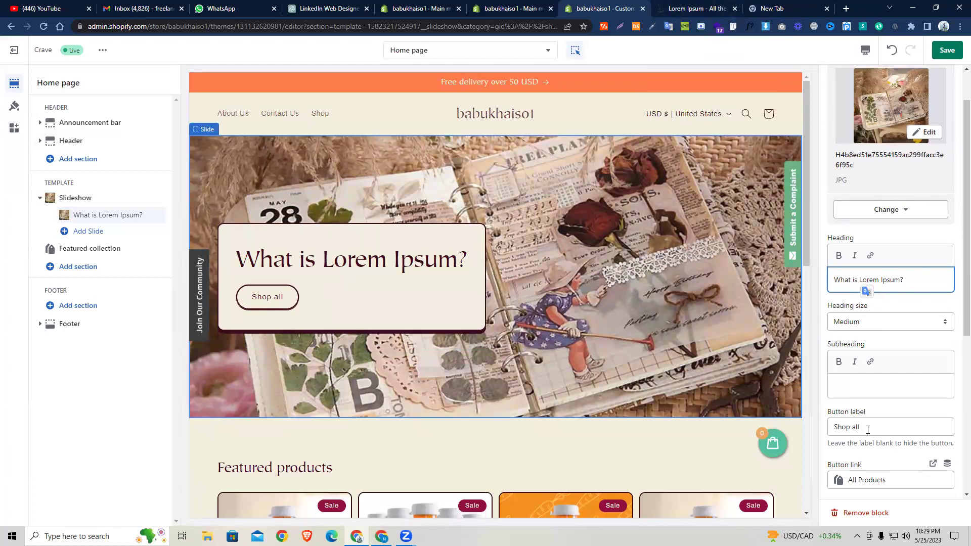
{"action": "left_click", "coordinate": [846, 310]}
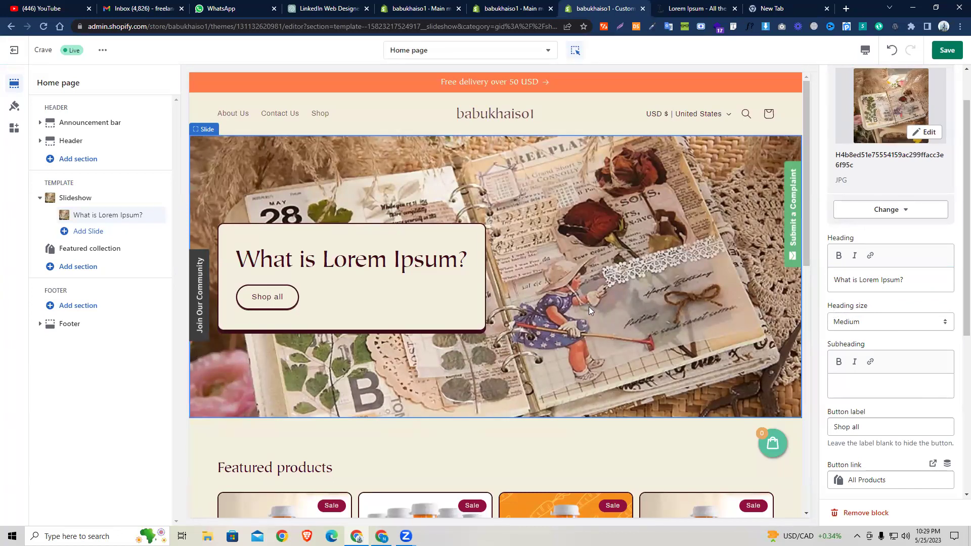
Look through the earlier ChatGPT answers for usable text and return to the lipsum.com page.
{"action": "left_click", "coordinate": [691, 9]}
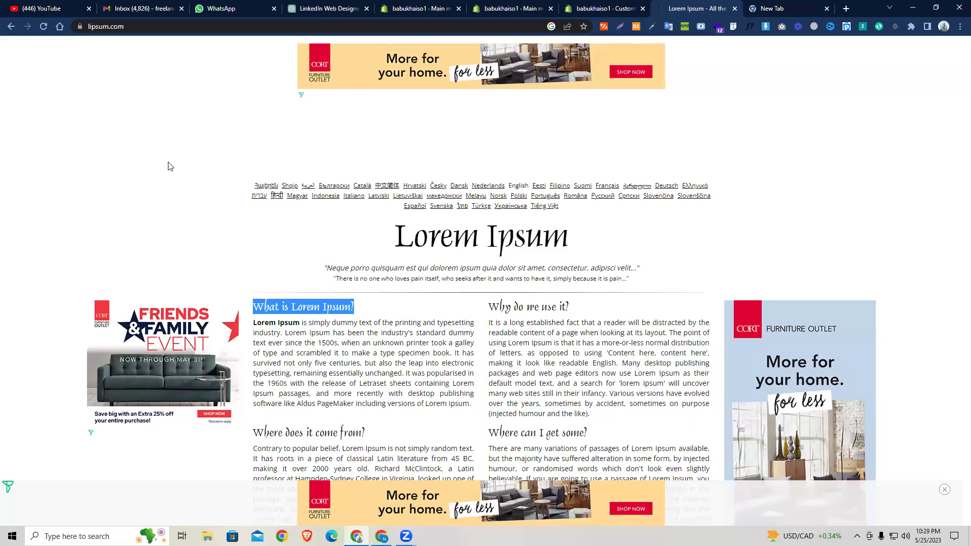
{"action": "key", "text": "ctrl+4"}
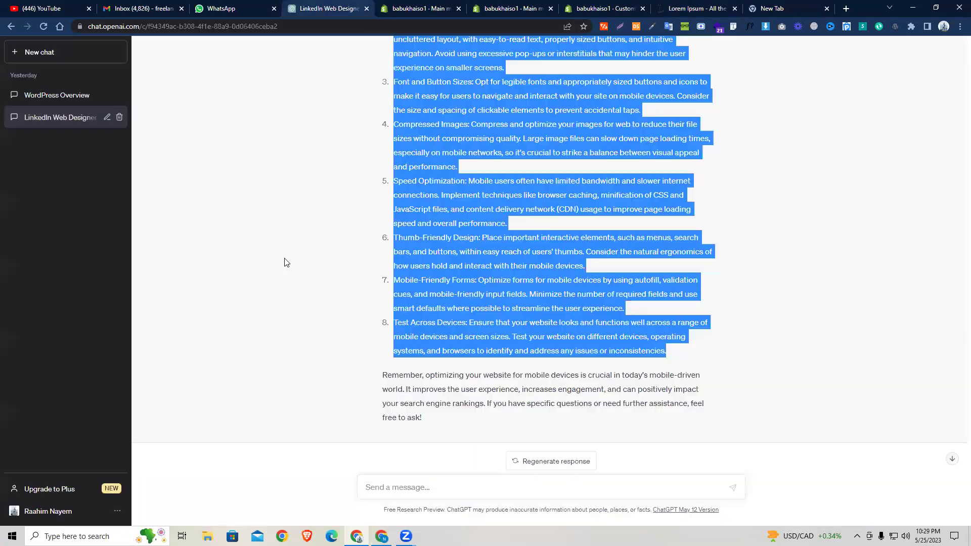
{"action": "scroll", "coordinate": [354, 339], "scroll_direction": "up", "scroll_amount": 10}
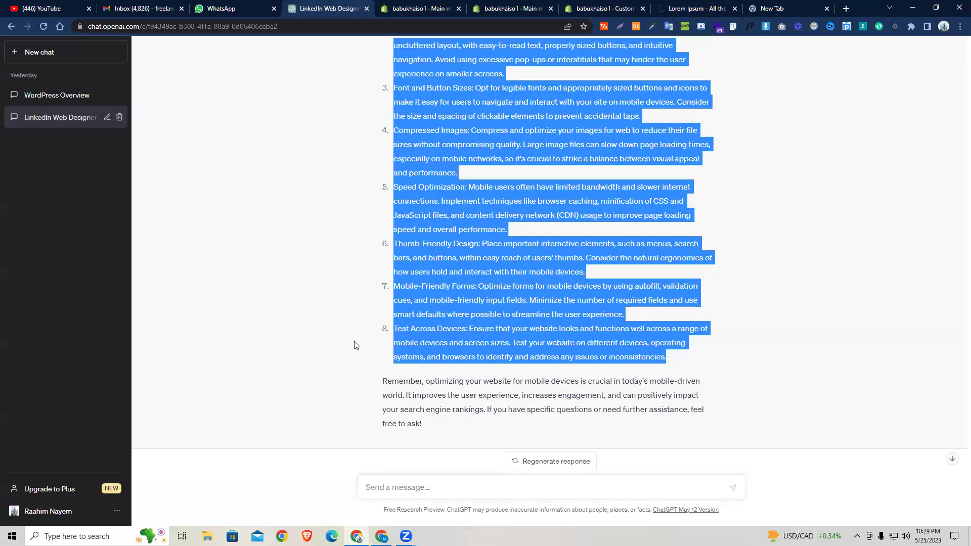
{"action": "scroll", "coordinate": [392, 301], "scroll_direction": "up", "scroll_amount": 10}
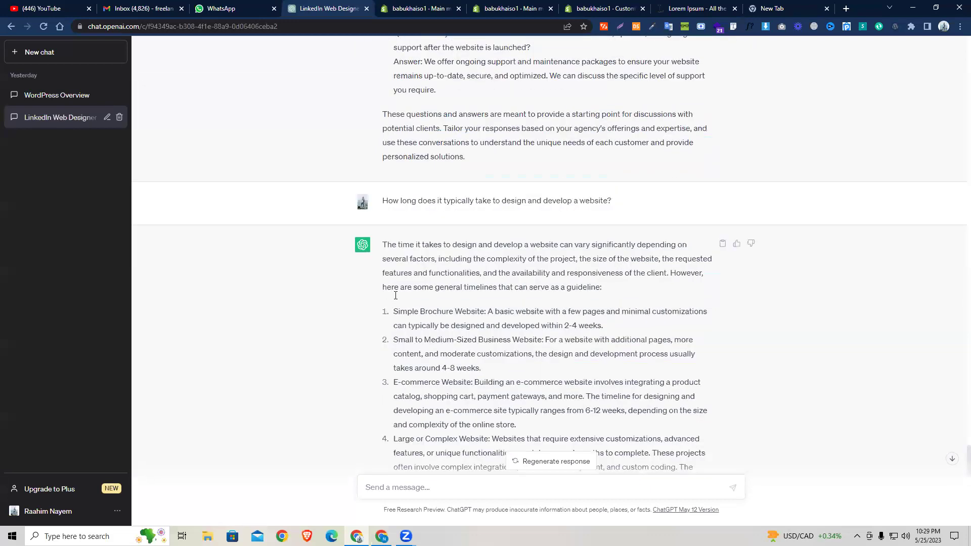
{"action": "scroll", "coordinate": [397, 305], "scroll_direction": "up", "scroll_amount": 15}
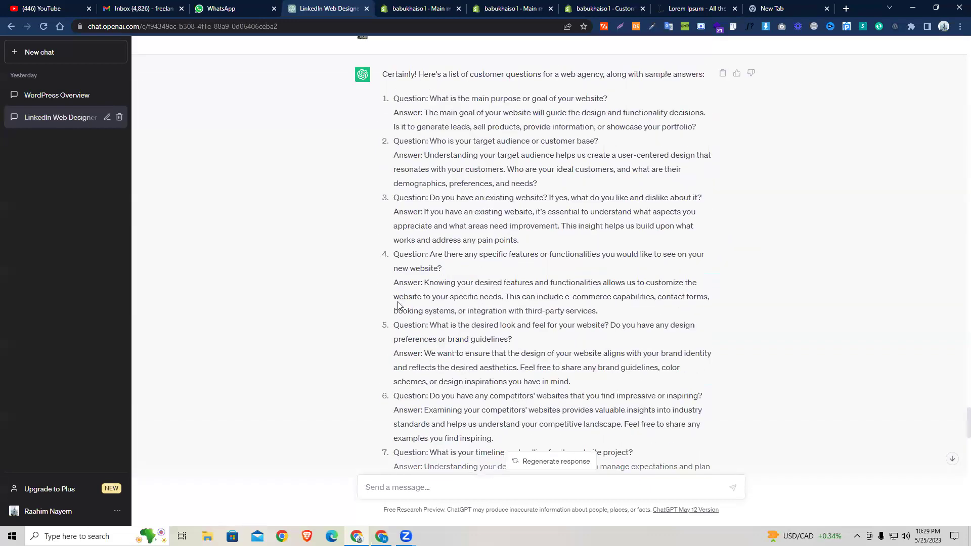
{"action": "scroll", "coordinate": [431, 206], "scroll_direction": "up", "scroll_amount": 15}
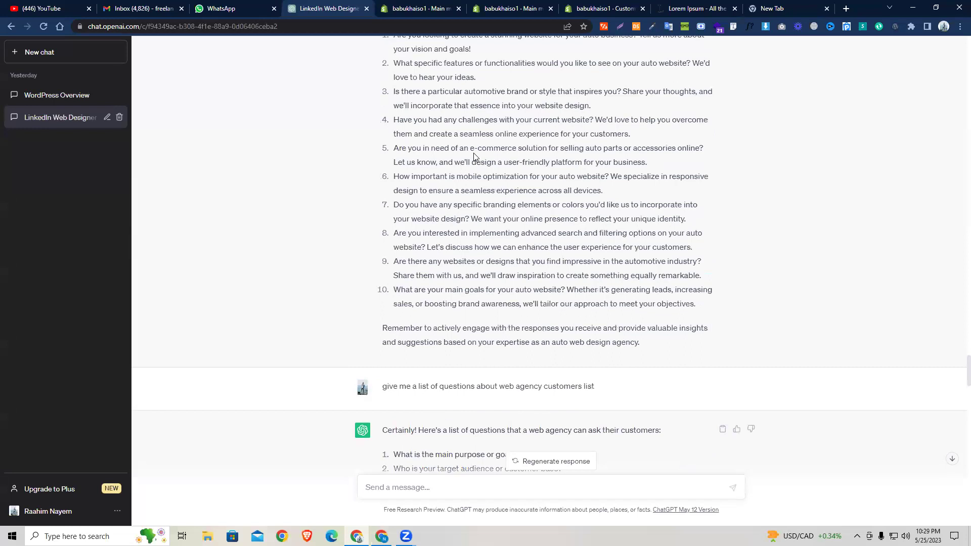
{"action": "scroll", "coordinate": [383, 263], "scroll_direction": "up", "scroll_amount": 20}
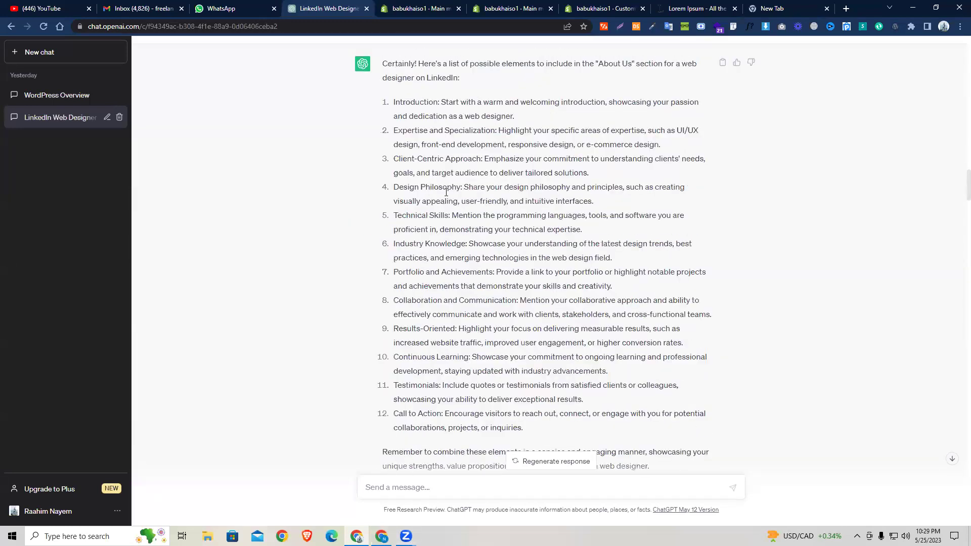
{"action": "scroll", "coordinate": [510, 110], "scroll_direction": "down", "scroll_amount": 10}
{"action": "scroll", "coordinate": [510, 110], "scroll_direction": "up", "scroll_amount": 9}
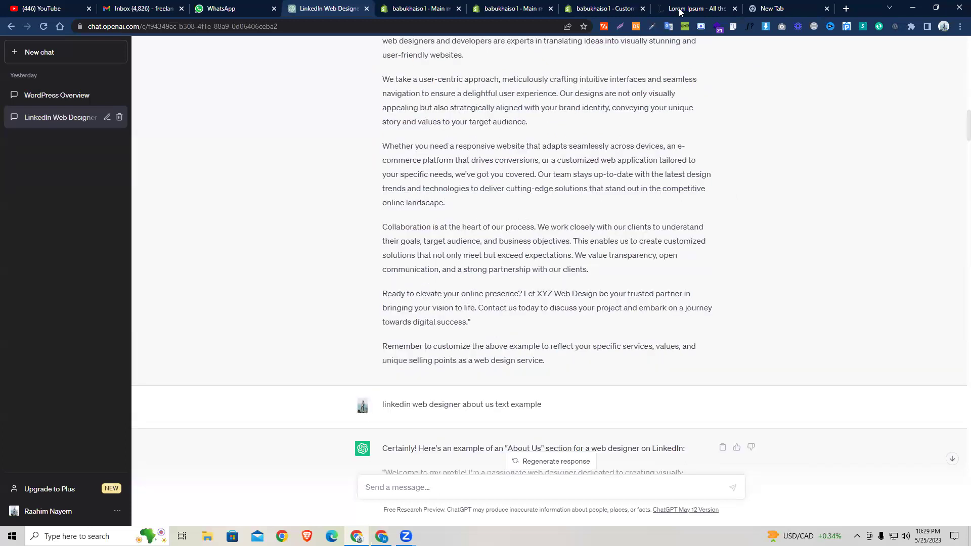
{"action": "key", "text": "ctrl+8"}
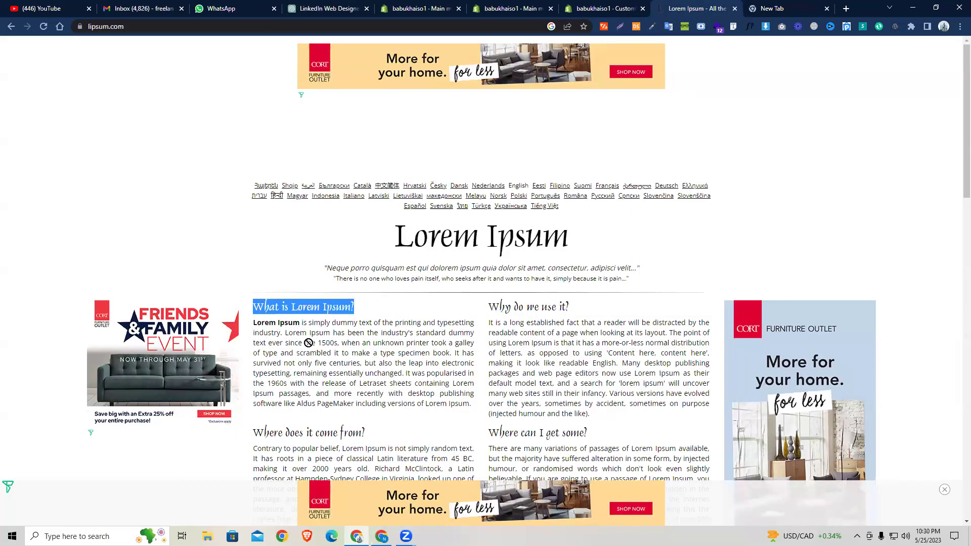
Select the "What is Lorem Ipsum?" paragraph's text up to "the 1500s" and return to the Shopify theme editor.
{"action": "left_click", "coordinate": [254, 321]}
{"action": "left_click_drag", "start_coordinate": [254, 321], "coordinate": [339, 347]}
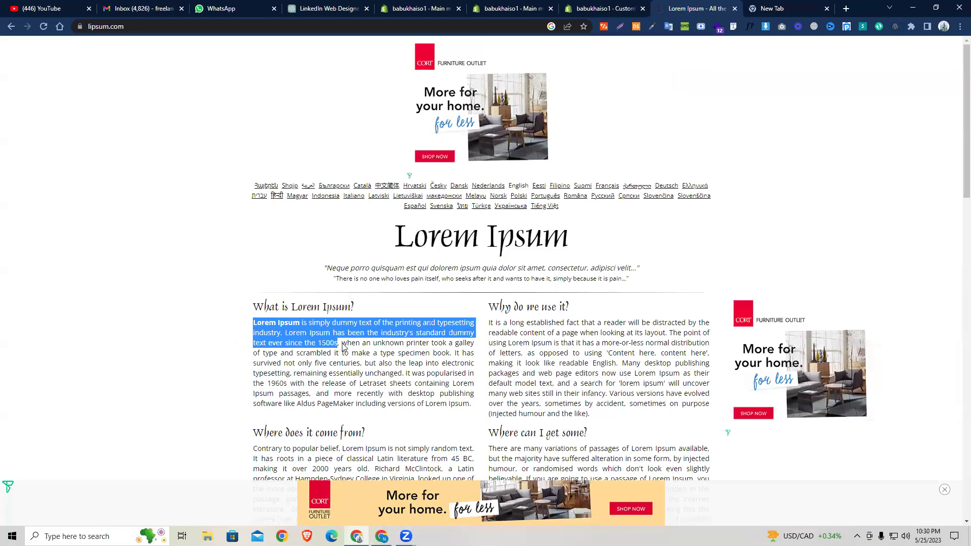
{"action": "left_click", "coordinate": [531, 11]}
{"action": "key", "text": "ctrl+Tab"}
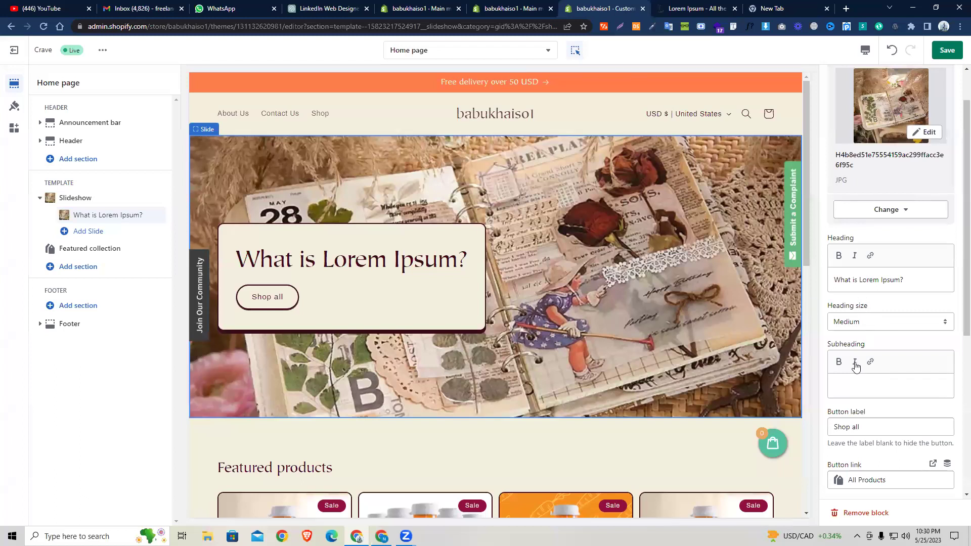
Go through the slide's heading size options, leave the size at Medium and check the slide in the preview.
{"action": "left_click", "coordinate": [859, 323]}
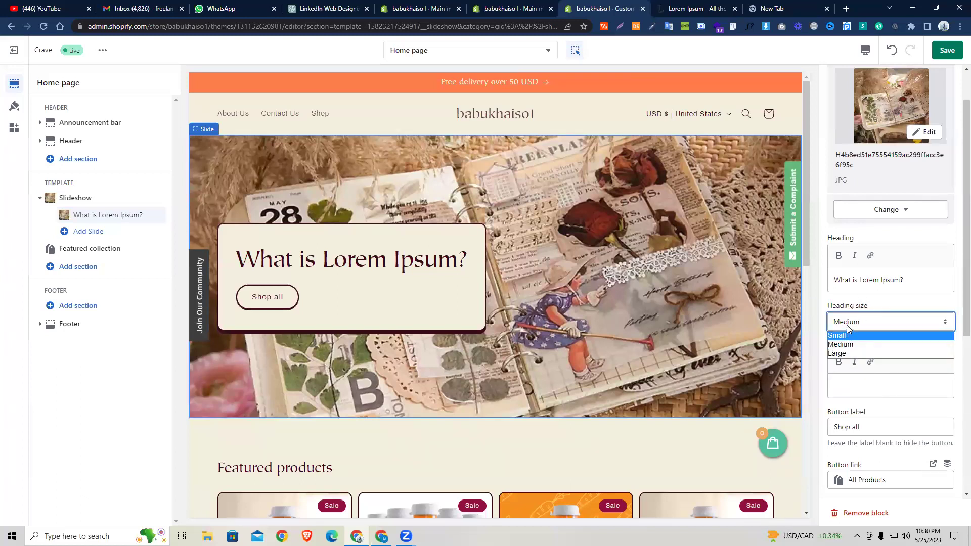
{"action": "left_click", "coordinate": [847, 336]}
{"action": "left_click", "coordinate": [848, 326]}
{"action": "left_click", "coordinate": [848, 336]}
{"action": "key", "text": "Down"}
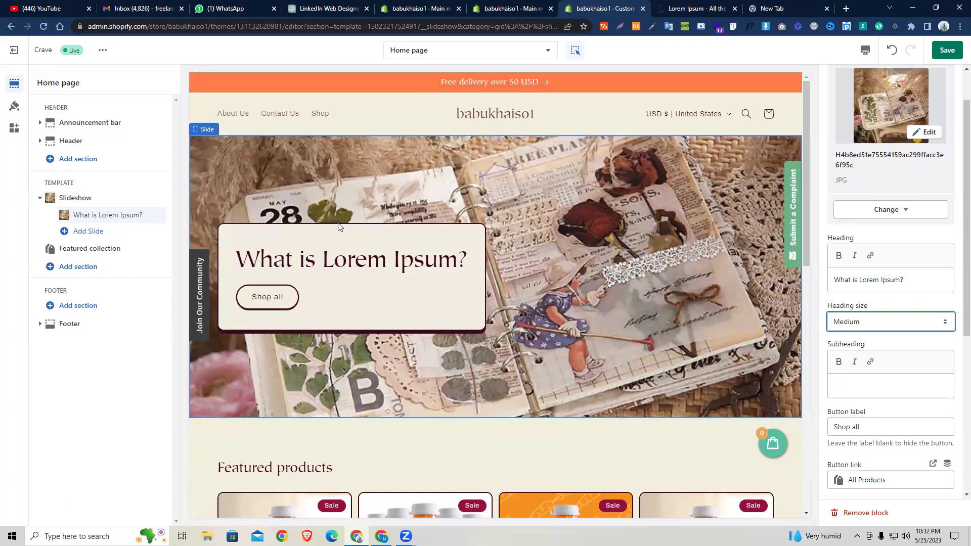
{"action": "scroll", "coordinate": [318, 256], "scroll_direction": "down", "scroll_amount": 3}
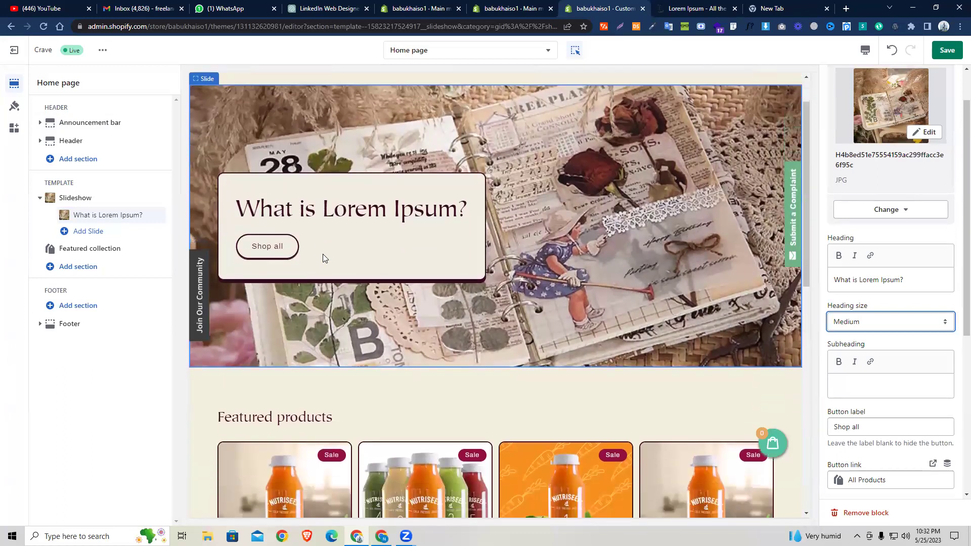
{"action": "scroll", "coordinate": [392, 204], "scroll_direction": "up", "scroll_amount": 3}
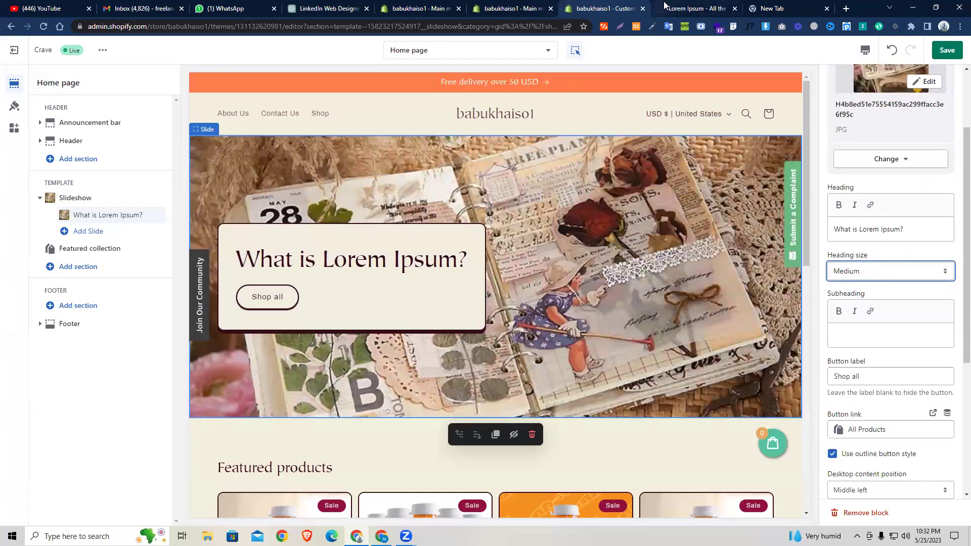
Copy "Lorem Ipsum is simply dummy text of the printing and typesetting industry." from lipsum.com into the slide's subheading.
{"action": "key", "text": "ctrl+Tab"}
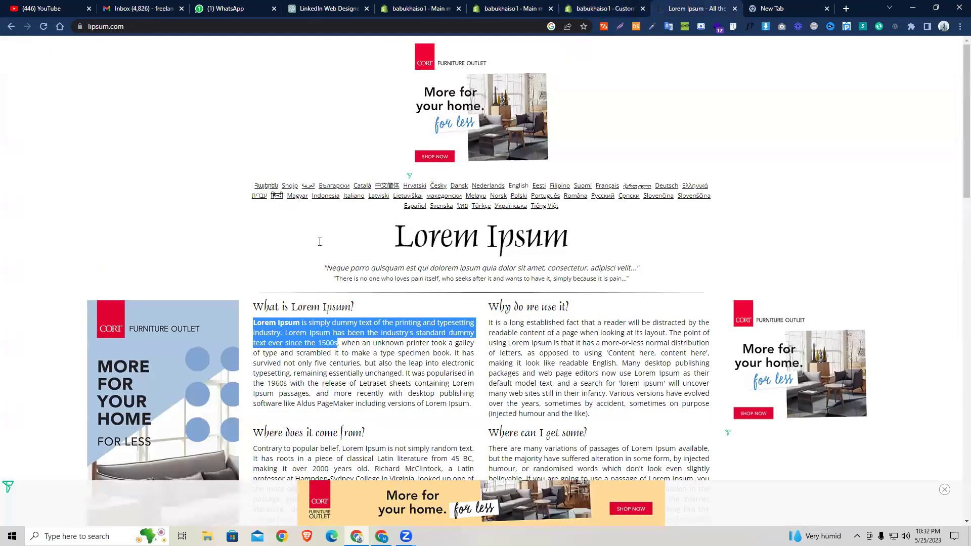
{"action": "scroll", "coordinate": [263, 223], "scroll_direction": "down", "scroll_amount": 2}
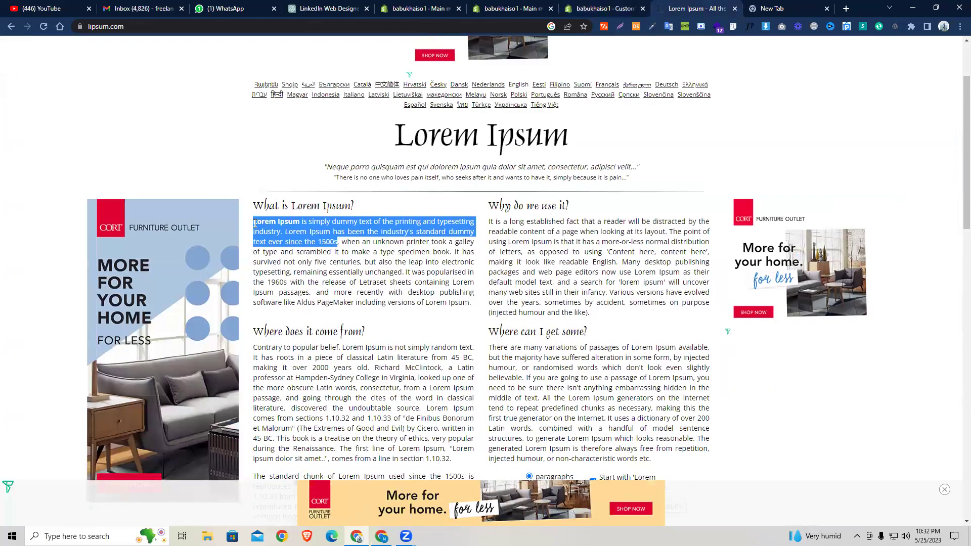
{"action": "left_click", "coordinate": [255, 224]}
{"action": "left_click_drag", "start_coordinate": [255, 224], "coordinate": [282, 233]}
{"action": "key", "text": "ctrl+c"}
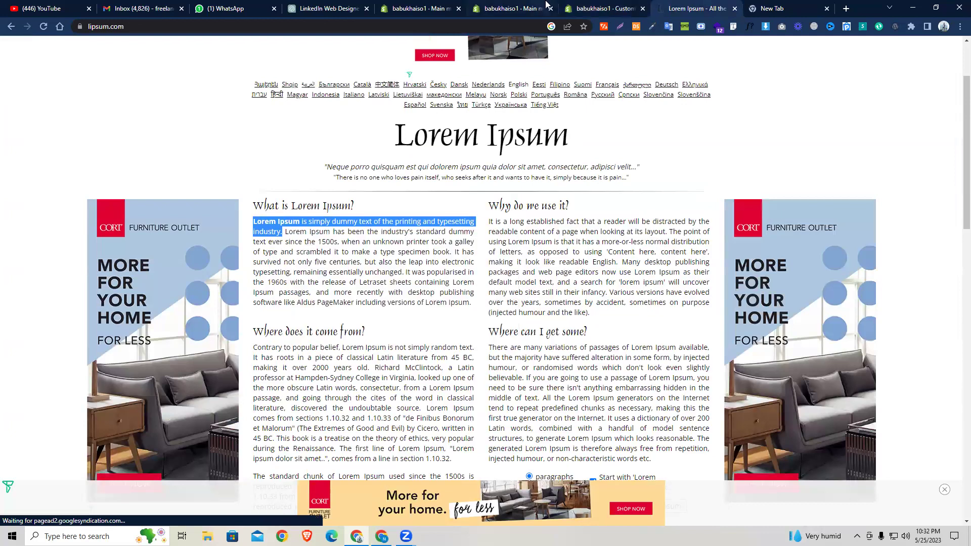
{"action": "left_click", "coordinate": [513, 9]}
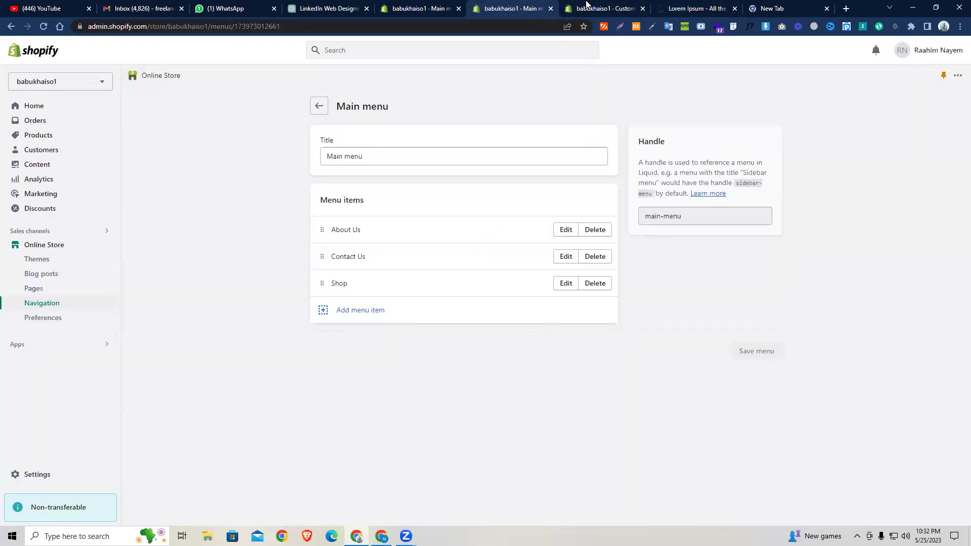
{"action": "left_click", "coordinate": [603, 9]}
{"action": "left_click", "coordinate": [868, 335]}
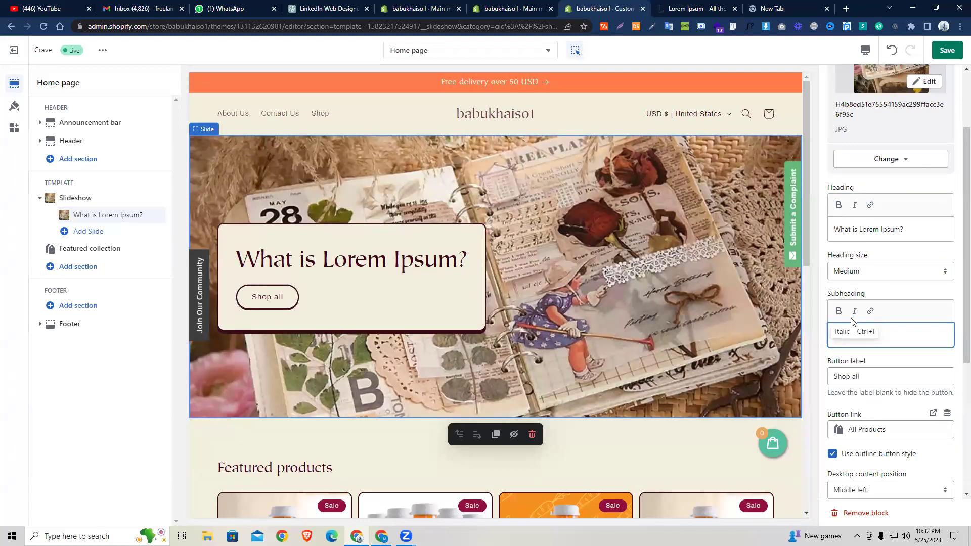
{"action": "key", "text": "ctrl+v"}
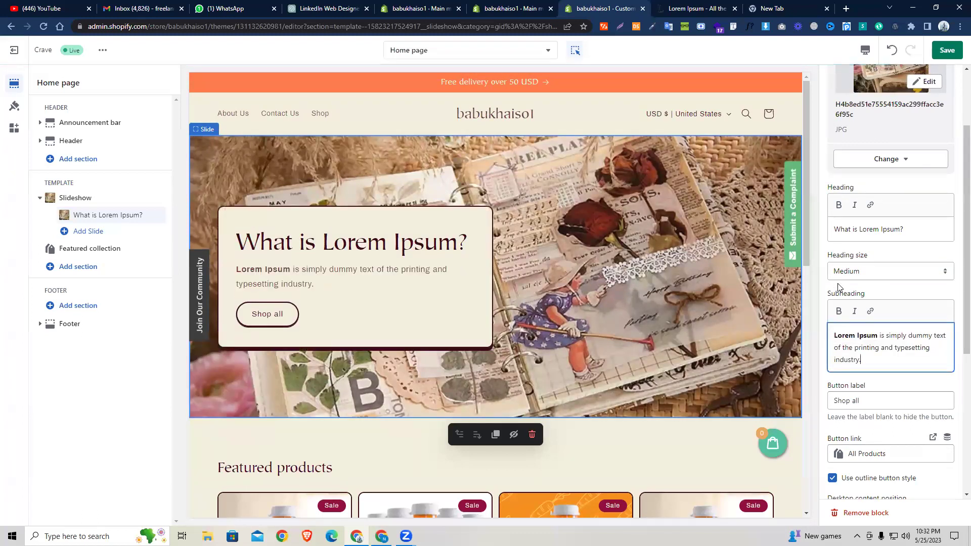
Review the slide in the home page preview and examine the link types available for its button.
{"action": "left_click", "coordinate": [689, 296]}
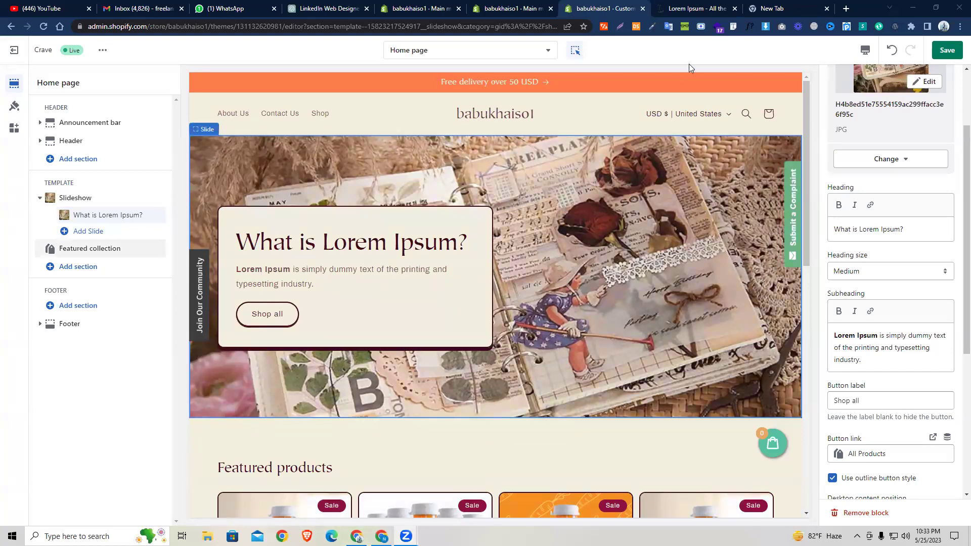
{"action": "scroll", "coordinate": [415, 287], "scroll_direction": "down", "scroll_amount": 1}
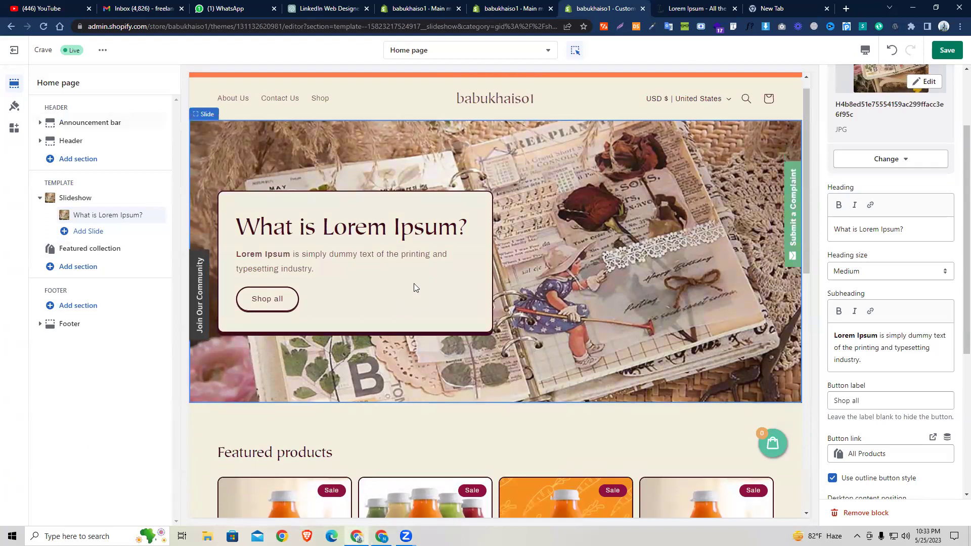
{"action": "scroll", "coordinate": [415, 287], "scroll_direction": "down", "scroll_amount": 10}
{"action": "scroll", "coordinate": [394, 333], "scroll_direction": "up", "scroll_amount": 4}
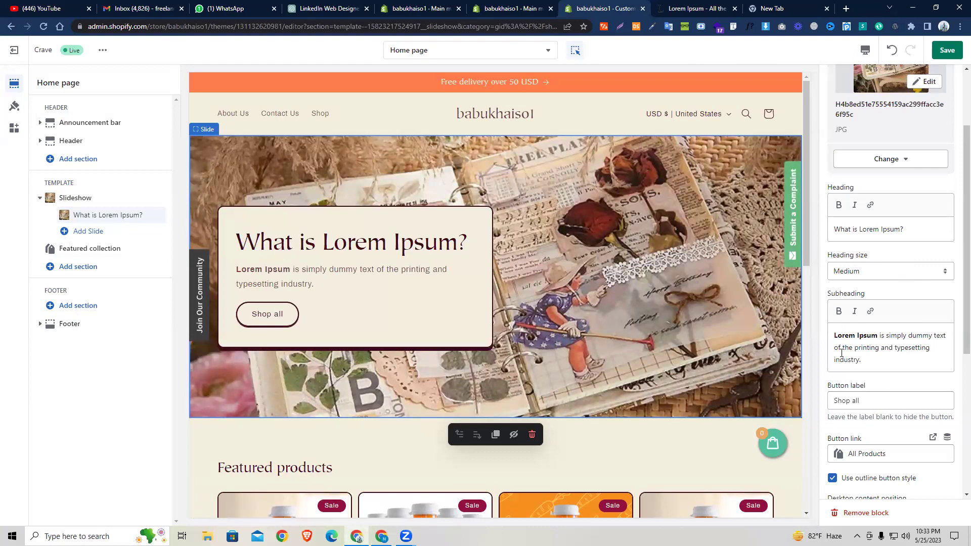
{"action": "scroll", "coordinate": [842, 349], "scroll_direction": "down", "scroll_amount": 3}
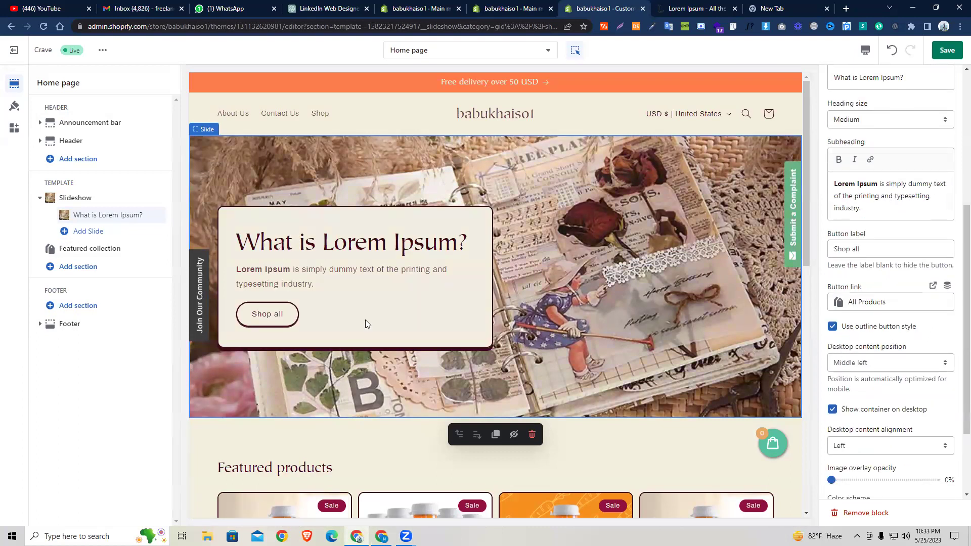
{"action": "left_click", "coordinate": [861, 306]}
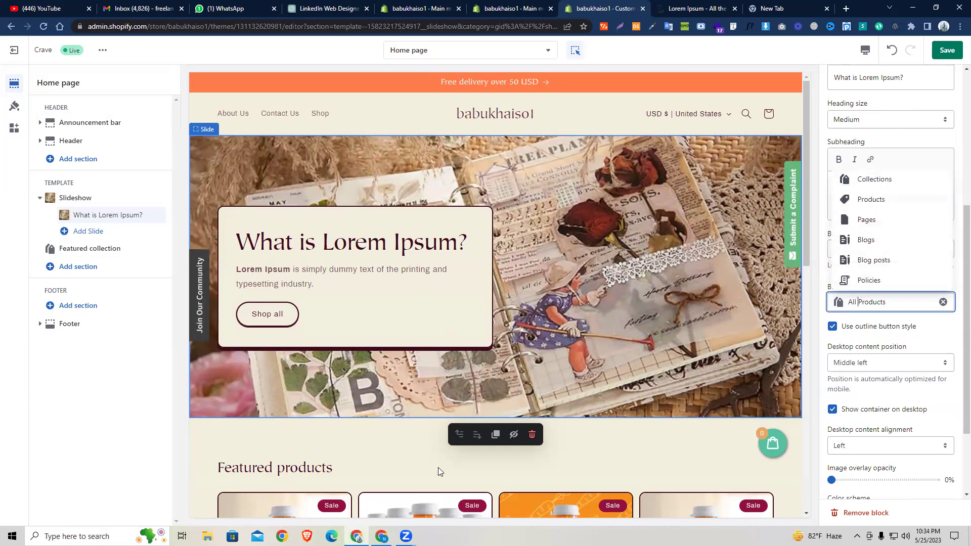
{"action": "left_click", "coordinate": [507, 271]}
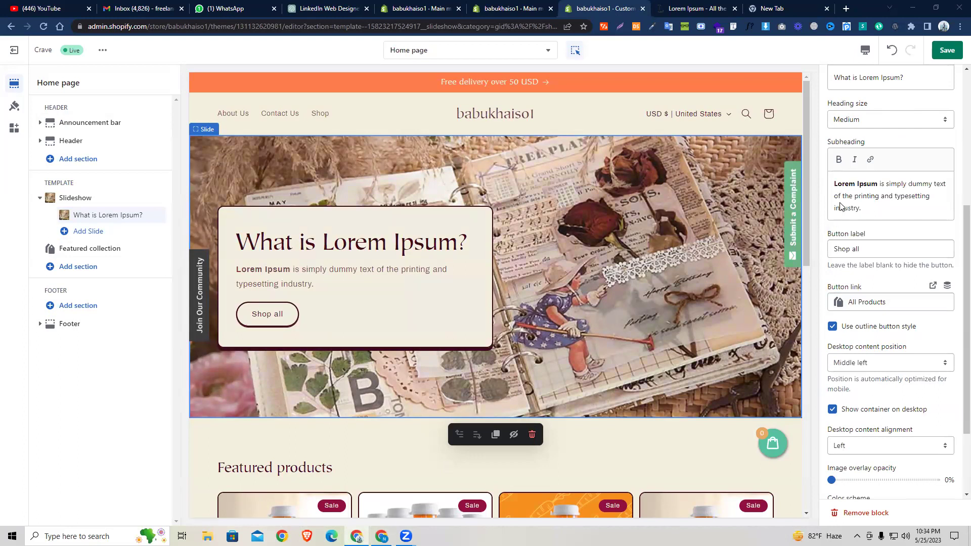
Turn the slide's outline button style off and back on.
{"action": "left_click", "coordinate": [849, 304]}
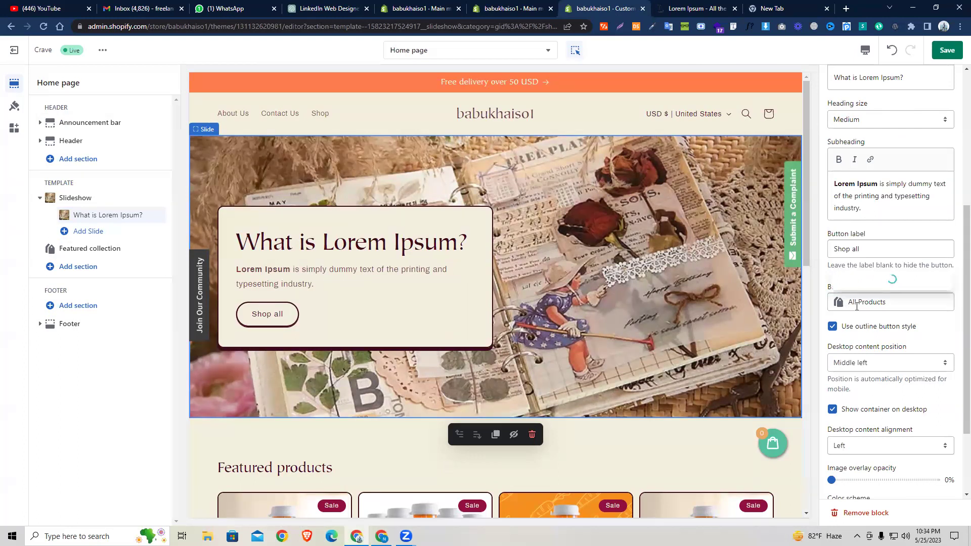
{"action": "left_click", "coordinate": [889, 326]}
{"action": "left_click", "coordinate": [888, 327]}
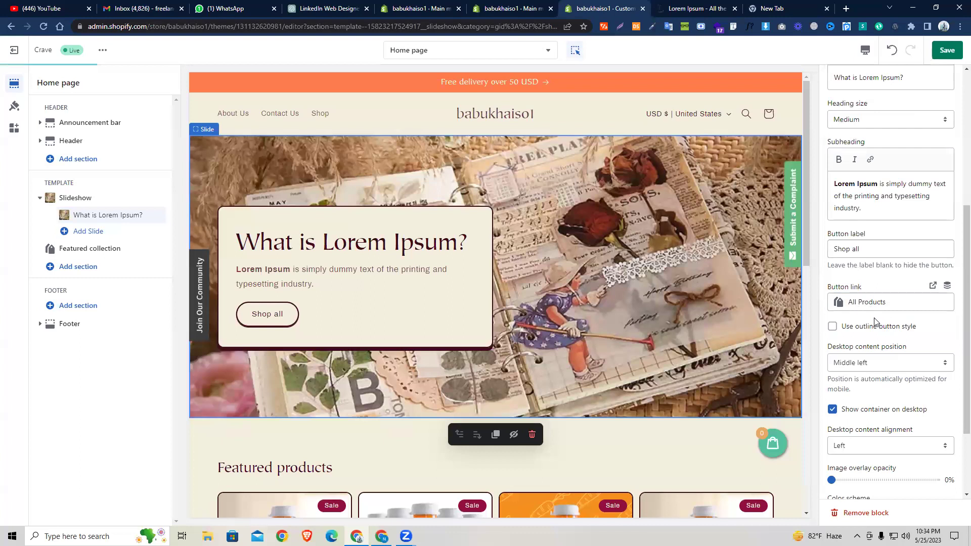
{"action": "left_click", "coordinate": [873, 327]}
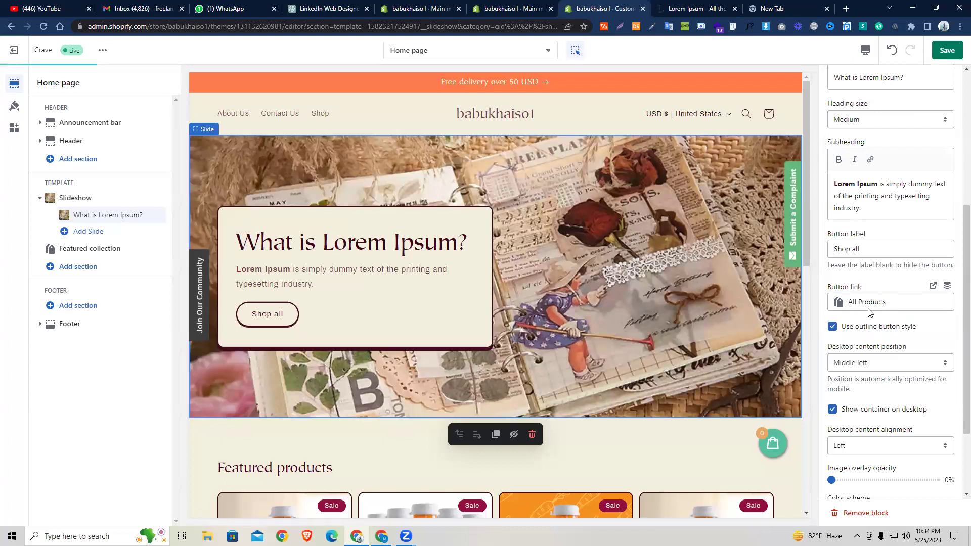
Link the slide's button to the Bracelets collection.
{"action": "left_click", "coordinate": [893, 304]}
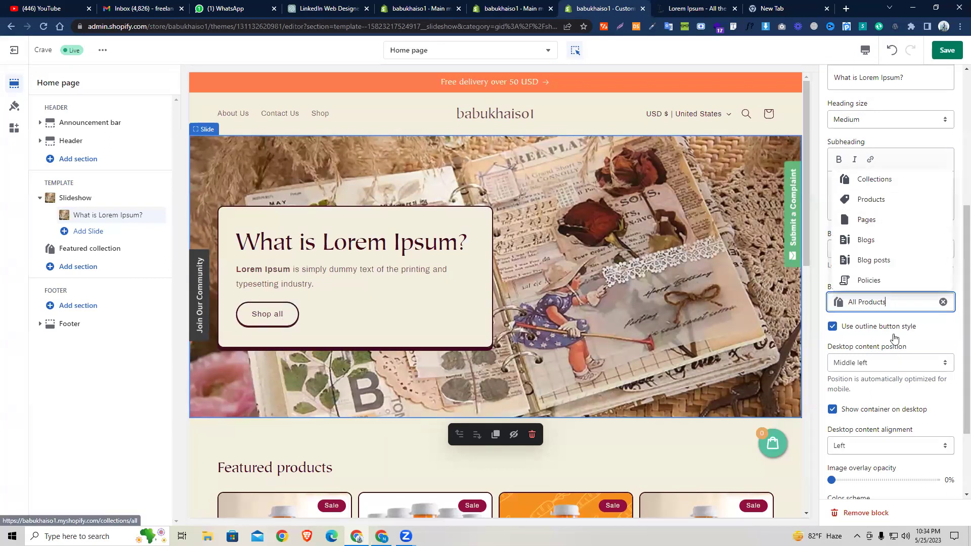
{"action": "left_click", "coordinate": [863, 184]}
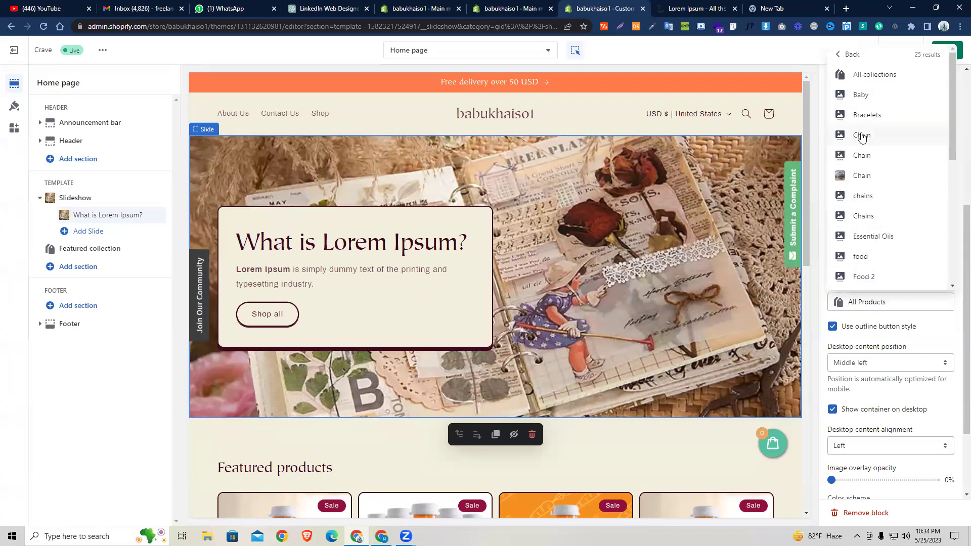
{"action": "left_click", "coordinate": [865, 115]}
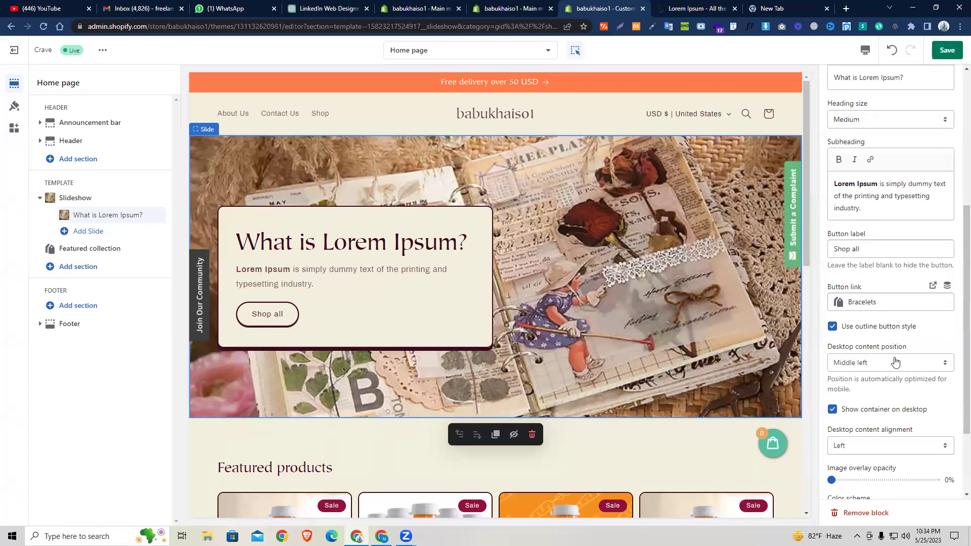
Link the slide's button to the product 2 Day Juice Cleanse.
{"action": "left_click", "coordinate": [866, 302]}
{"action": "left_click", "coordinate": [869, 200]}
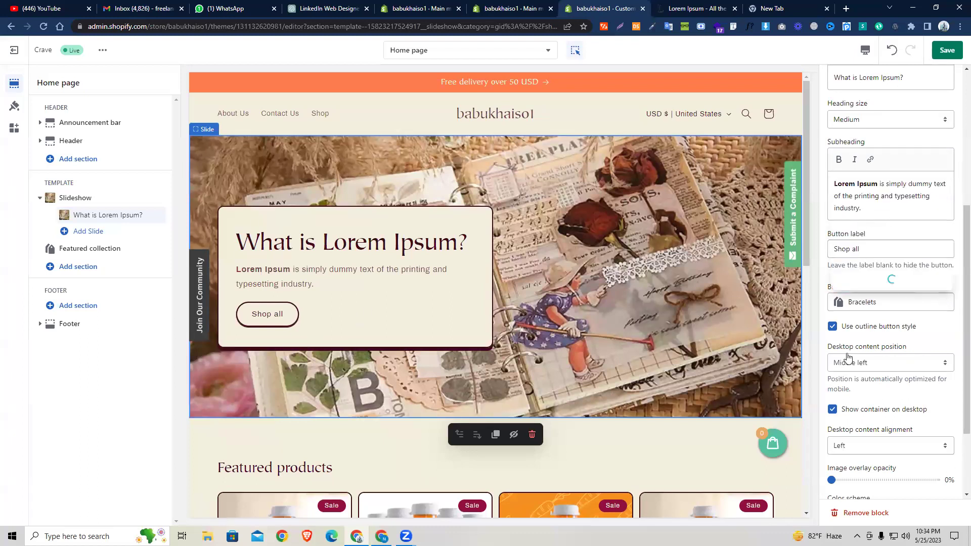
{"action": "left_click", "coordinate": [877, 115]}
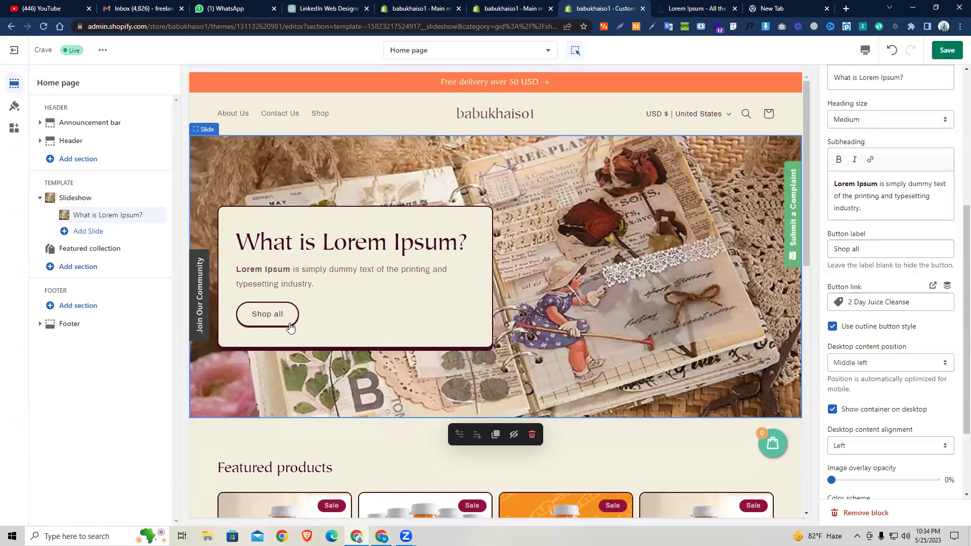
Try Middle right, Bottom left and Bottom center as the slide's desktop content position, and settle on Middle center.
{"action": "scroll", "coordinate": [863, 328], "scroll_direction": "down", "scroll_amount": 1}
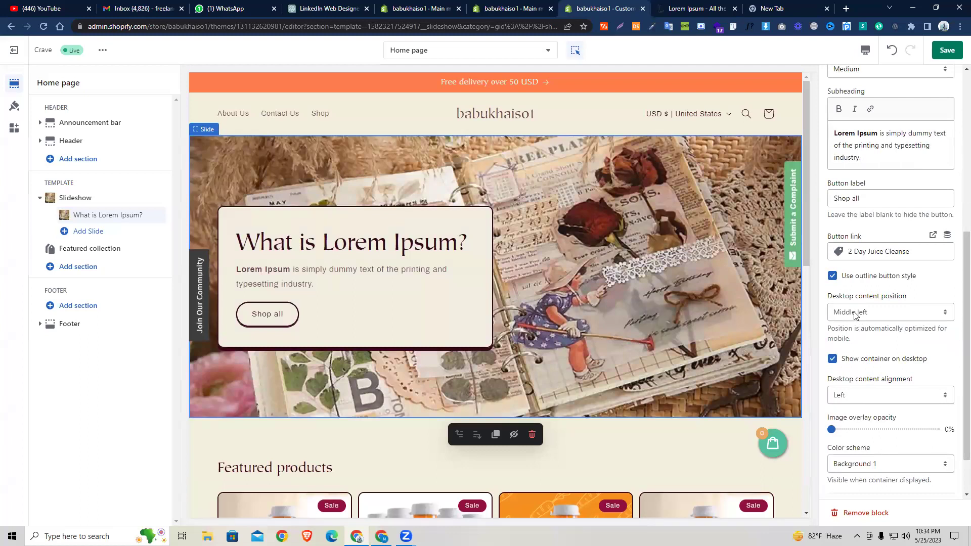
{"action": "left_click", "coordinate": [881, 316]}
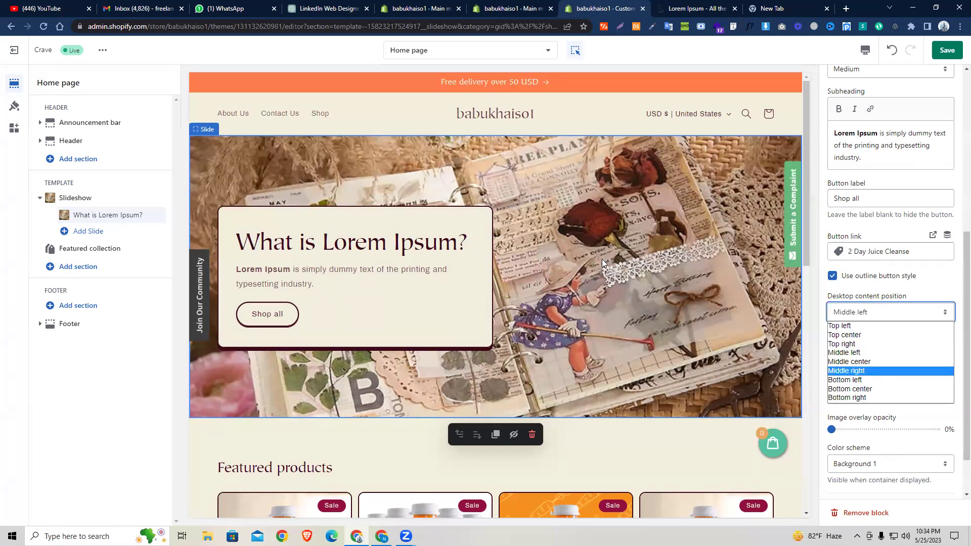
{"action": "key", "text": "Return"}
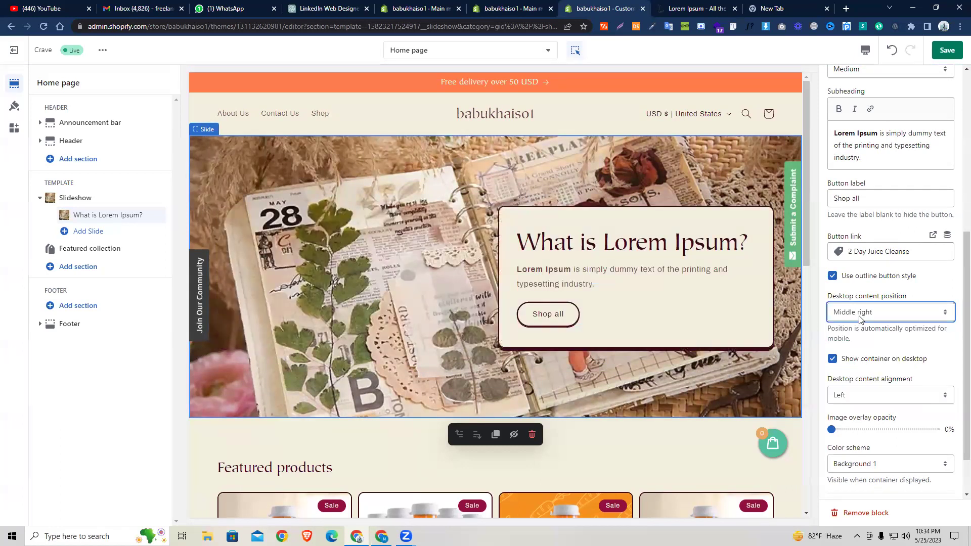
{"action": "left_click", "coordinate": [859, 316]}
{"action": "left_click", "coordinate": [855, 379]}
{"action": "left_click", "coordinate": [856, 314]}
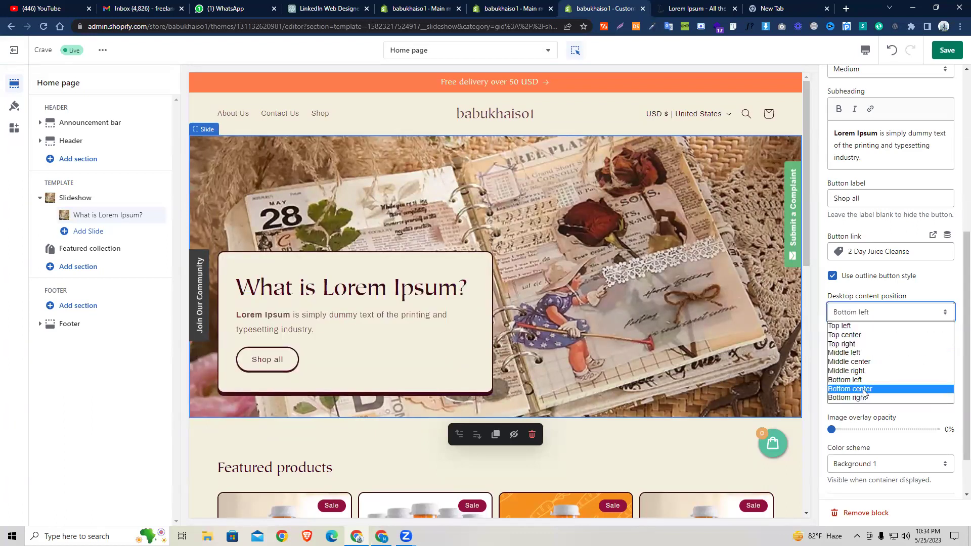
{"action": "key", "text": "Return"}
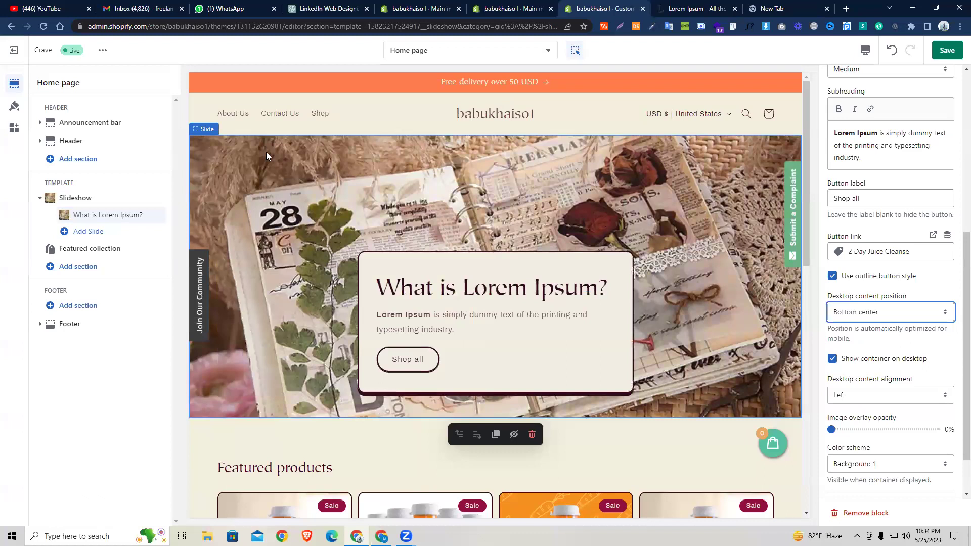
{"action": "left_click", "coordinate": [865, 317]}
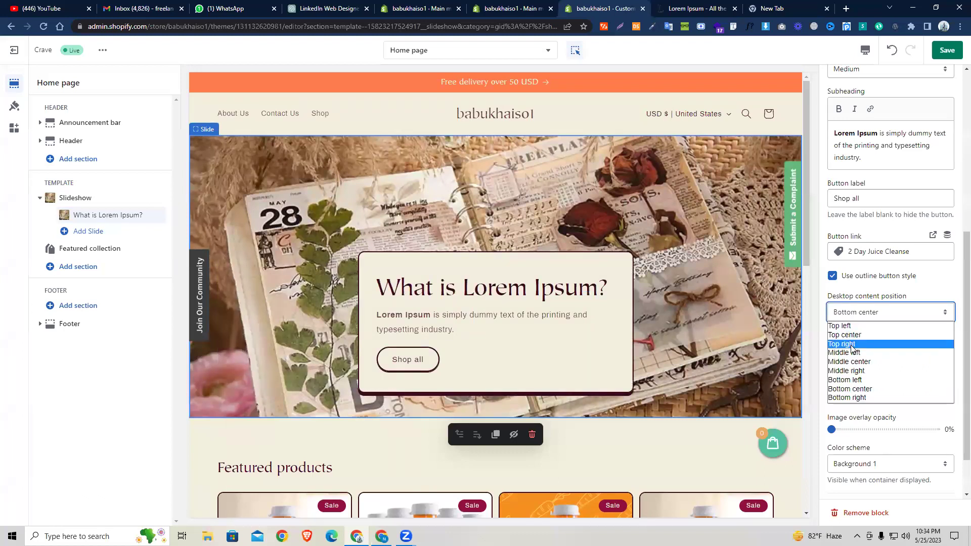
{"action": "left_click", "coordinate": [855, 362]}
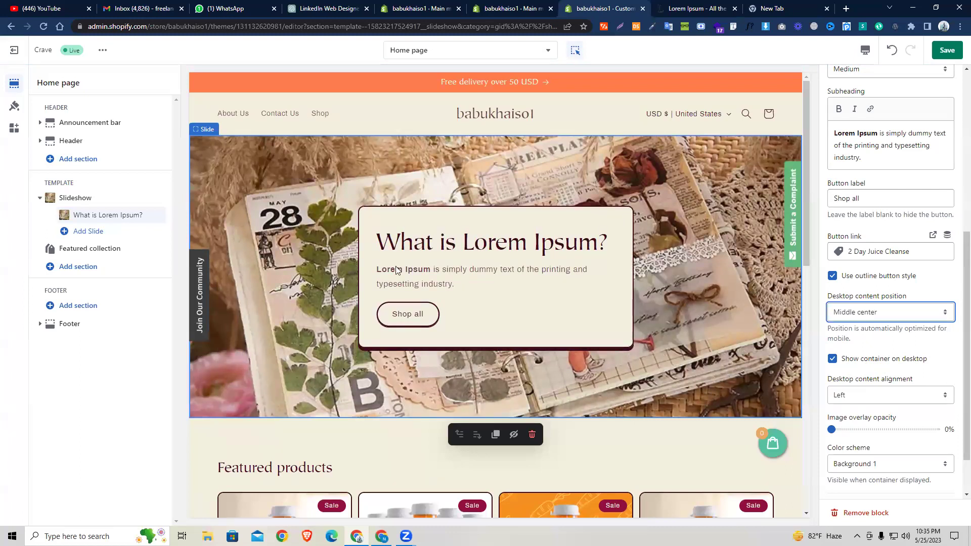
Try Center and Right as the slide's desktop content alignment and return it to Left.
{"action": "left_click", "coordinate": [854, 395]}
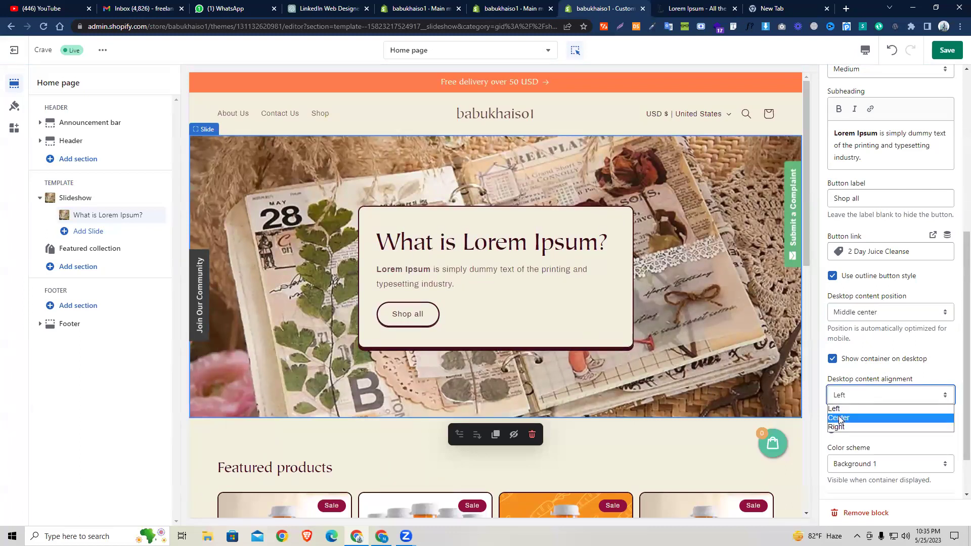
{"action": "left_click", "coordinate": [838, 418]}
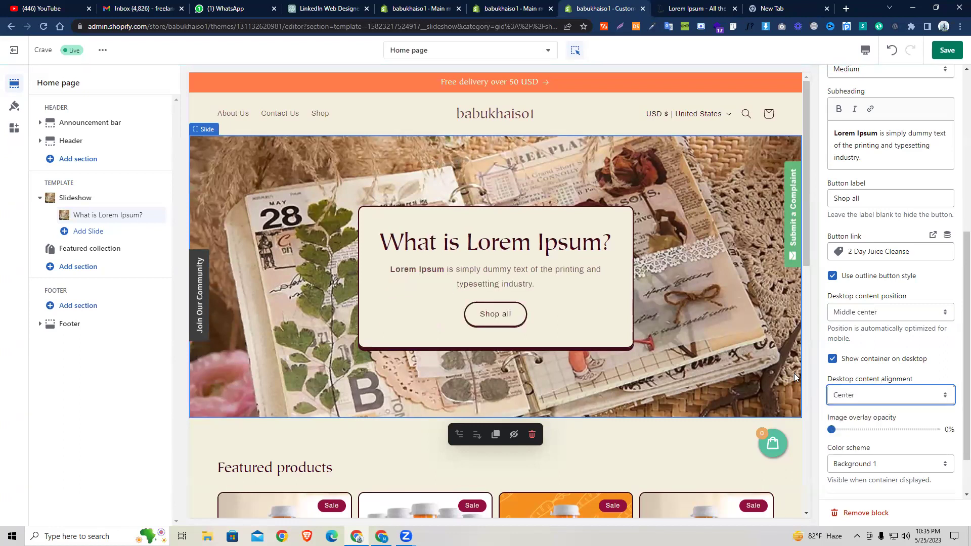
{"action": "left_click", "coordinate": [849, 399]}
{"action": "key", "text": "Return"}
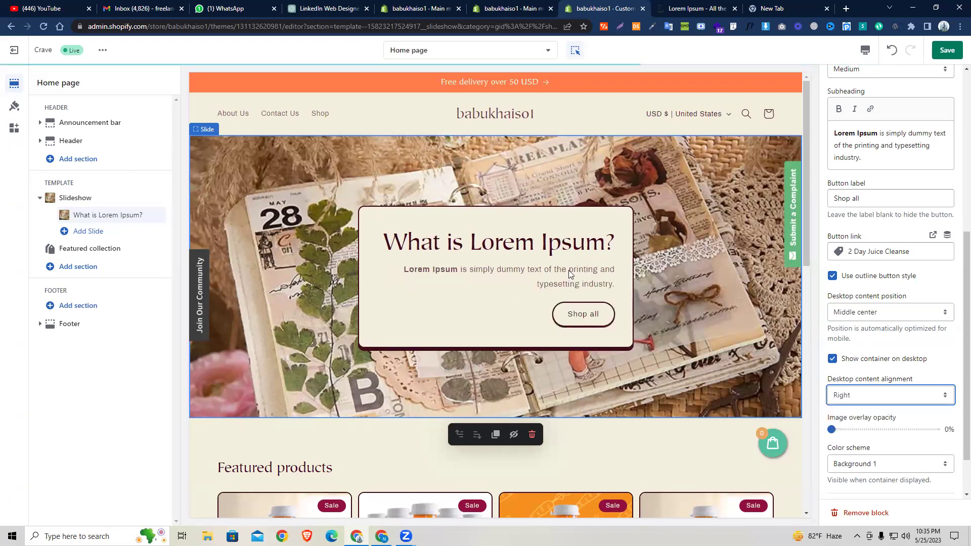
{"action": "key", "text": "Up"}
{"action": "key", "text": "Up"}
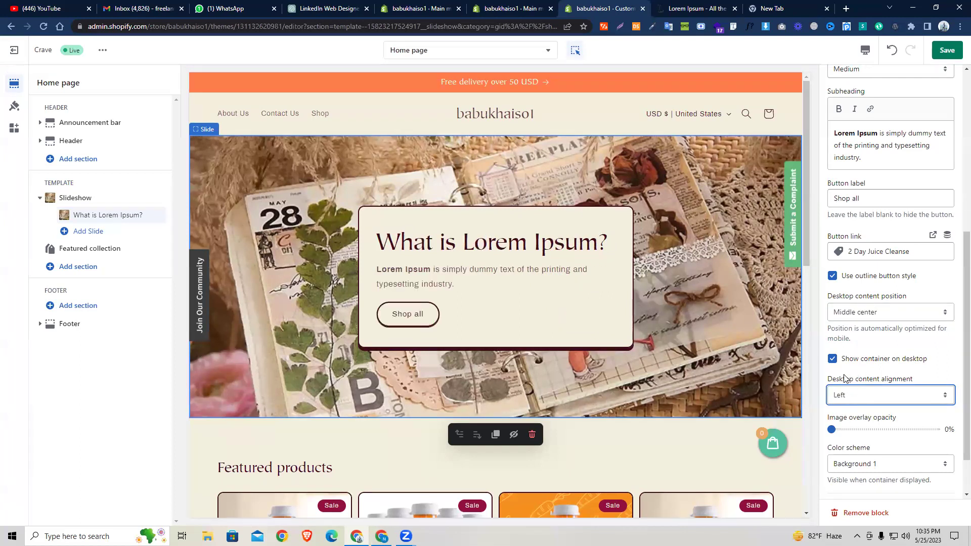
Set the slide's color scheme to Accent 1 and raise its image overlay opacity to 70%.
{"action": "scroll", "coordinate": [845, 377], "scroll_direction": "down", "scroll_amount": 1}
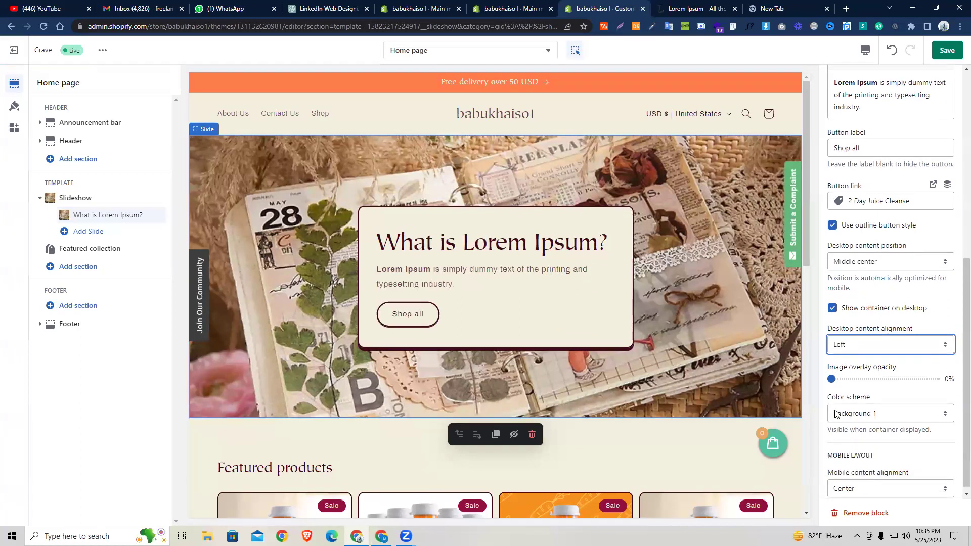
{"action": "left_click", "coordinate": [868, 418]}
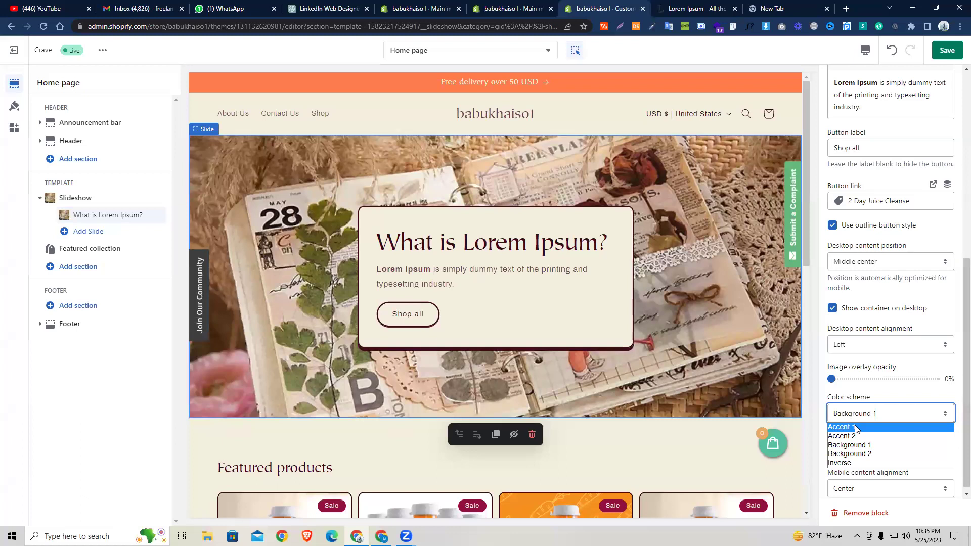
{"action": "left_click", "coordinate": [855, 428]}
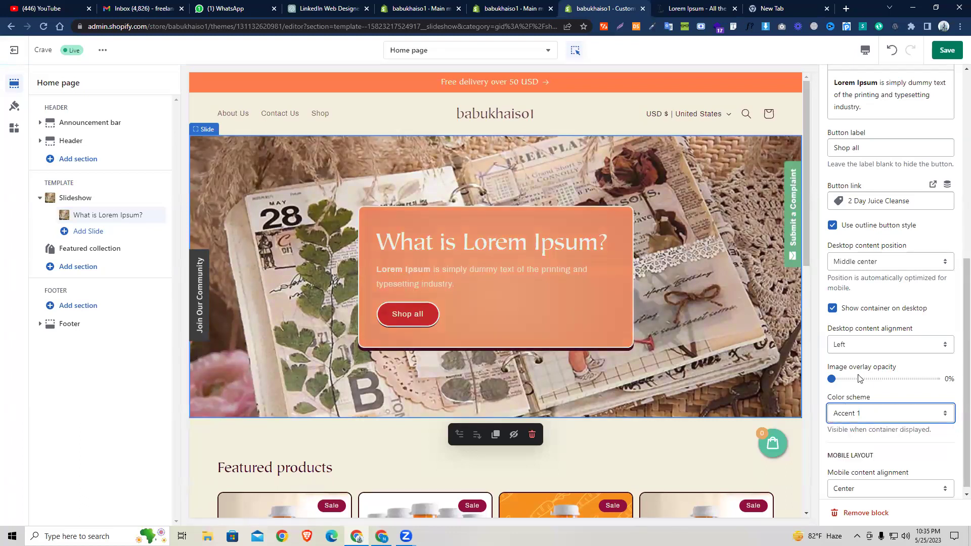
{"action": "left_click_drag", "start_coordinate": [832, 379], "coordinate": [872, 379]}
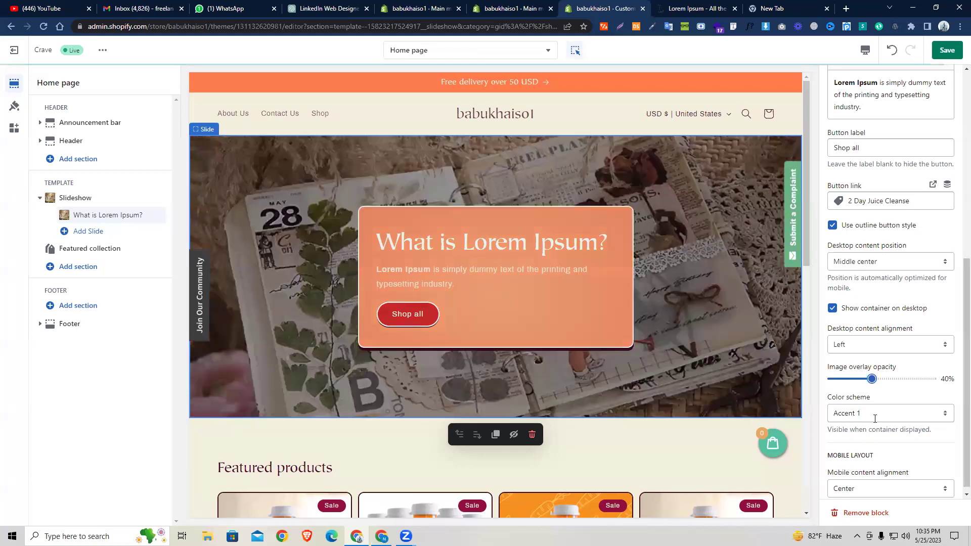
{"action": "left_click_drag", "start_coordinate": [872, 379], "coordinate": [903, 387]}
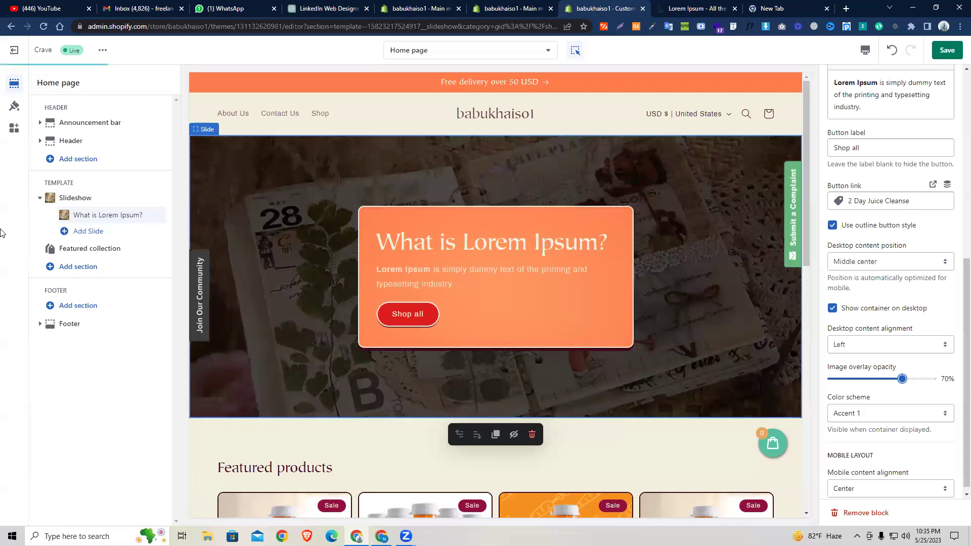
Try #DD1D1D as the Background 1 color in the theme's color settings and restore it to #F2EFDD.
{"action": "left_click", "coordinate": [12, 104]}
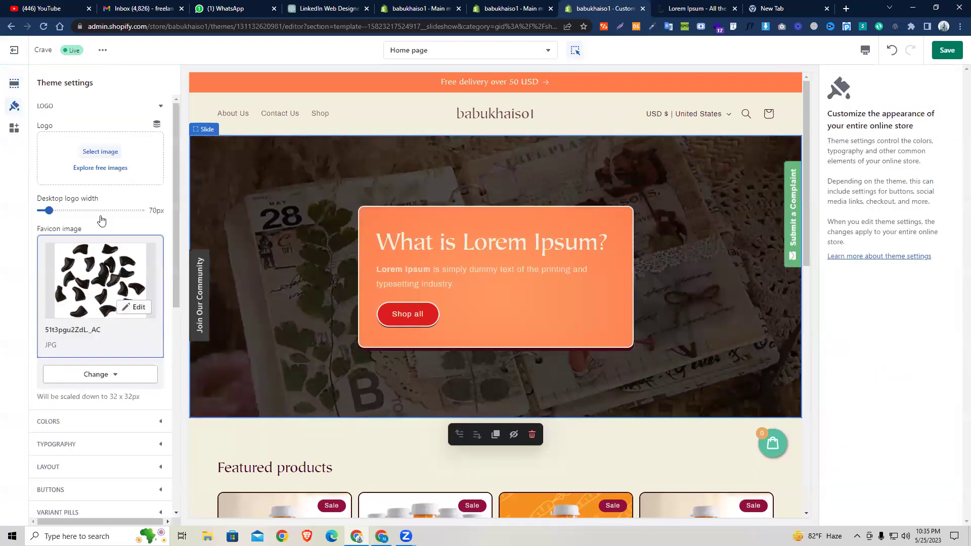
{"action": "left_click", "coordinate": [86, 421]}
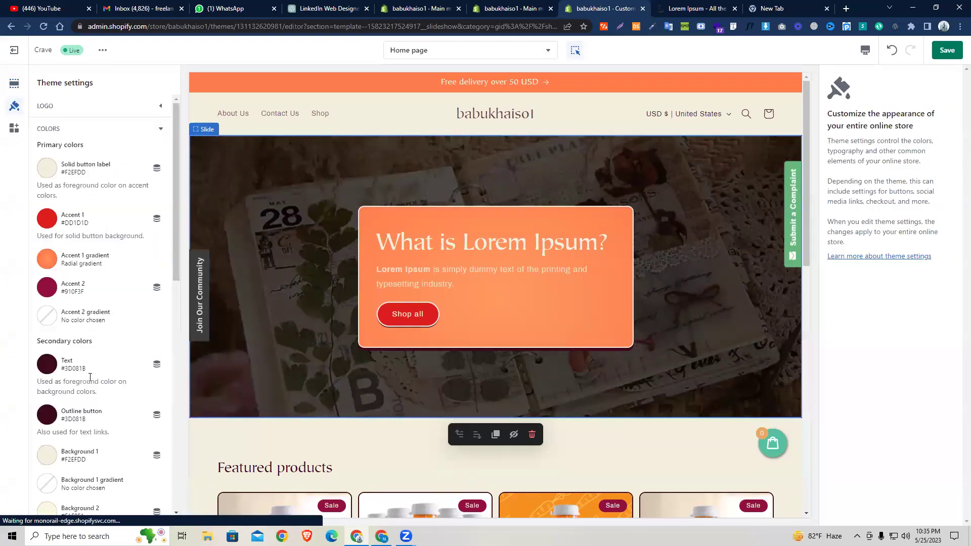
{"action": "scroll", "coordinate": [90, 378], "scroll_direction": "down", "scroll_amount": 6}
{"action": "scroll", "coordinate": [91, 381], "scroll_direction": "up", "scroll_amount": 6}
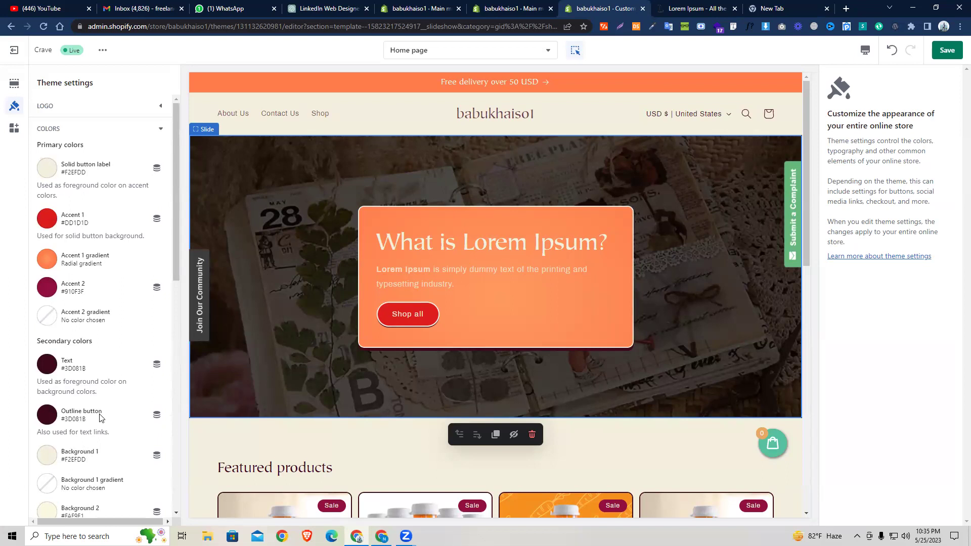
{"action": "scroll", "coordinate": [50, 286], "scroll_direction": "down", "scroll_amount": 4}
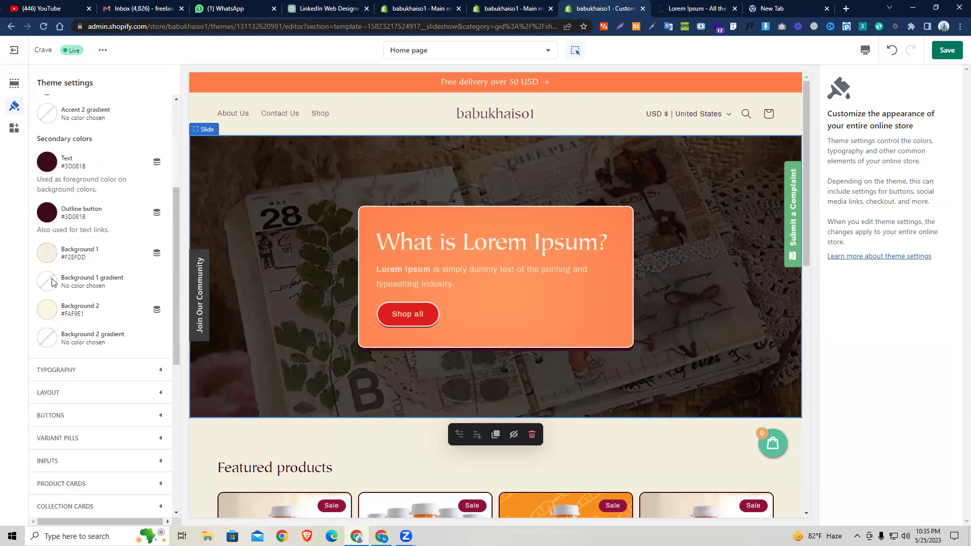
{"action": "scroll", "coordinate": [54, 282], "scroll_direction": "down", "scroll_amount": 1}
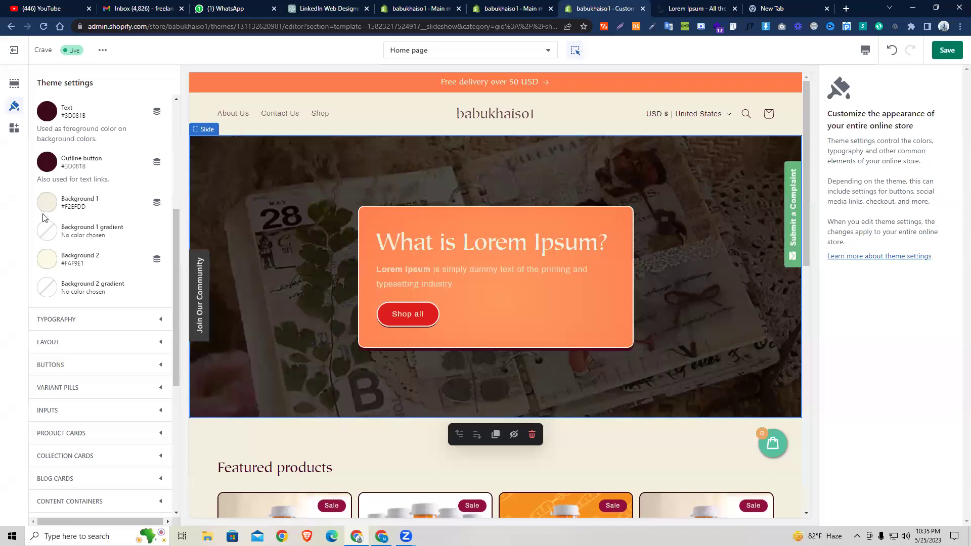
{"action": "left_click", "coordinate": [45, 211]}
{"action": "left_click", "coordinate": [65, 349]}
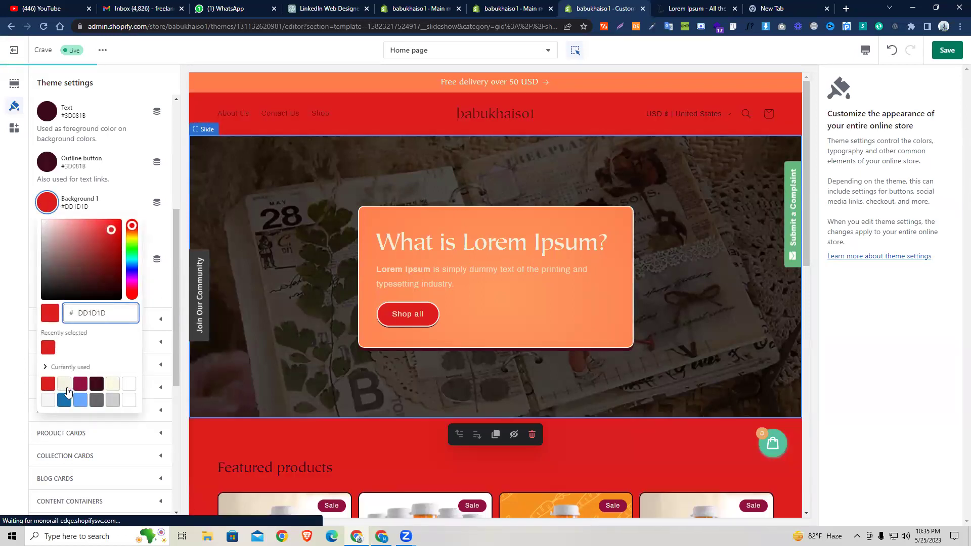
{"action": "left_click", "coordinate": [48, 384]}
{"action": "left_click", "coordinate": [35, 273]}
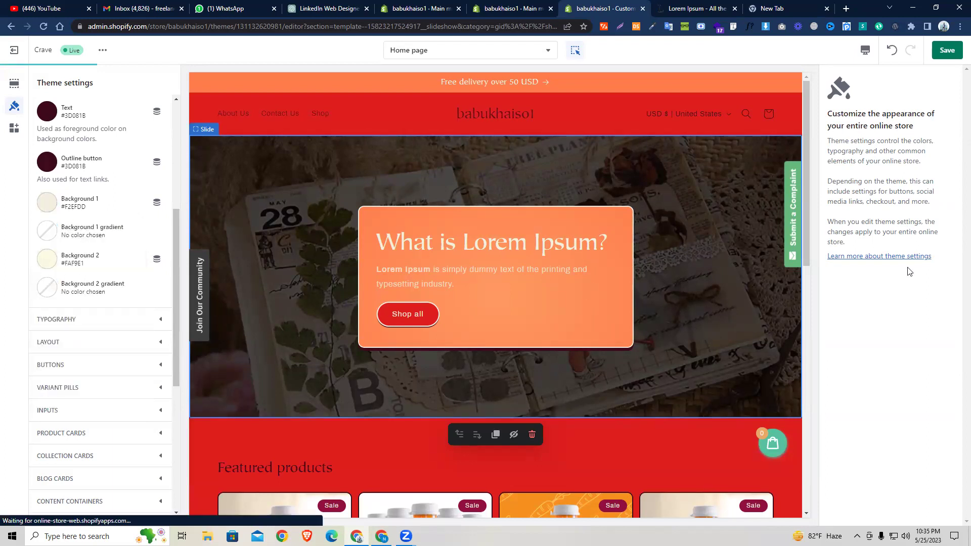
Set the color scheme of the "What is Lorem Ipsum?" slide to Background 1.
{"action": "left_click", "coordinate": [292, 178]}
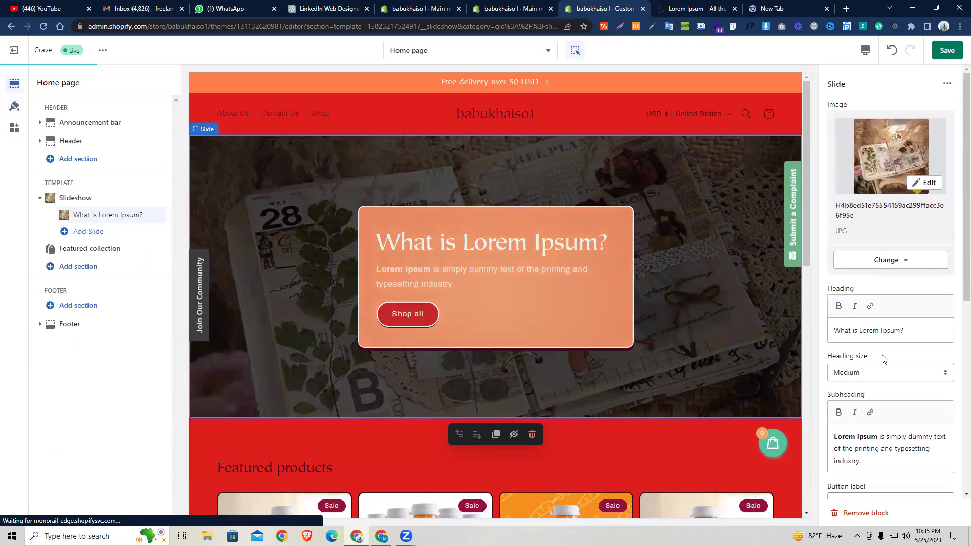
{"action": "scroll", "coordinate": [850, 476], "scroll_direction": "down", "scroll_amount": 7}
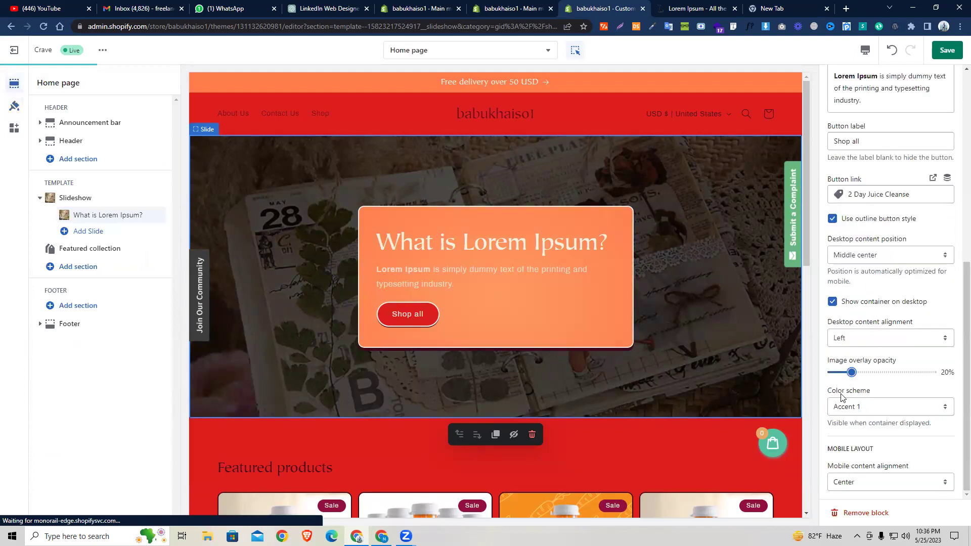
{"action": "left_click", "coordinate": [863, 412]}
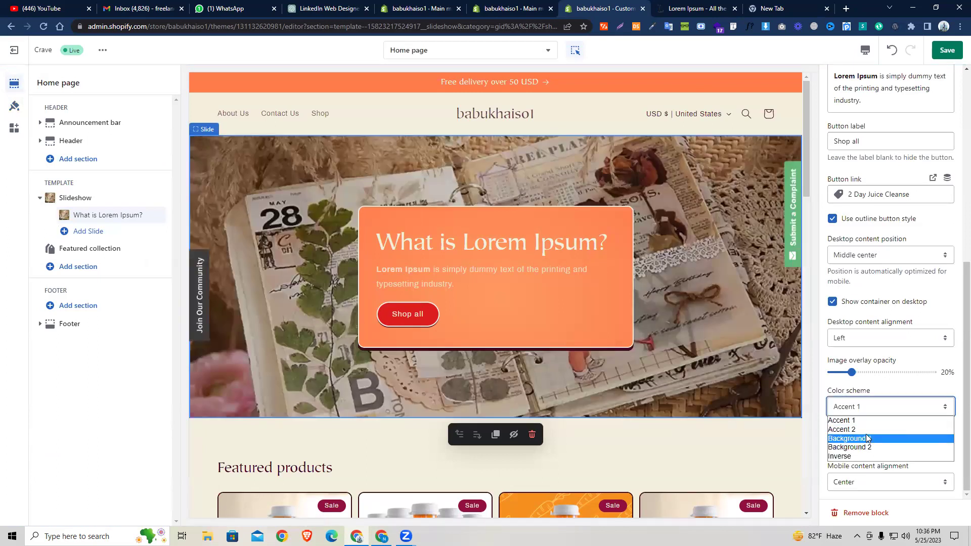
{"action": "left_click", "coordinate": [868, 437]}
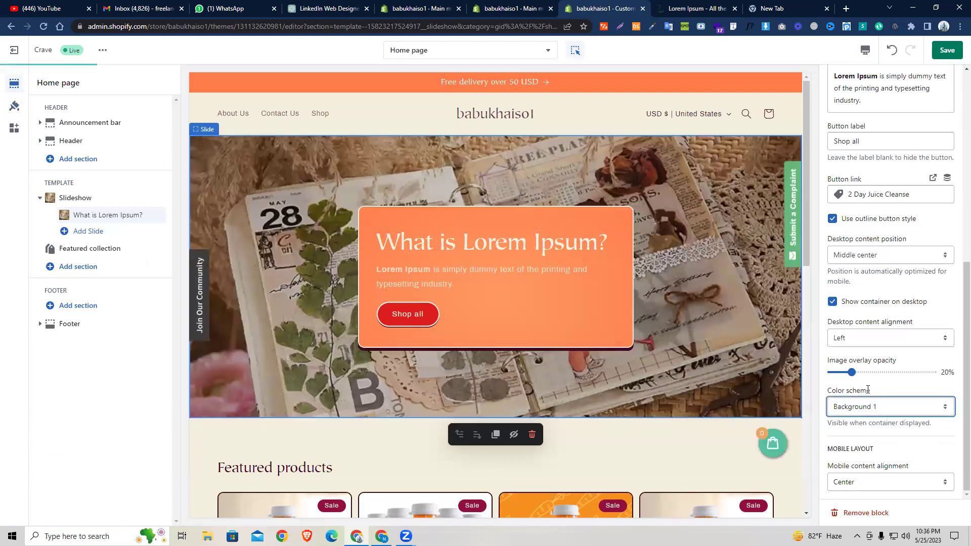
Set the slide's image overlay opacity to 70%, keeping the color scheme at Background 1.
{"action": "left_click_drag", "start_coordinate": [854, 370], "coordinate": [893, 373]}
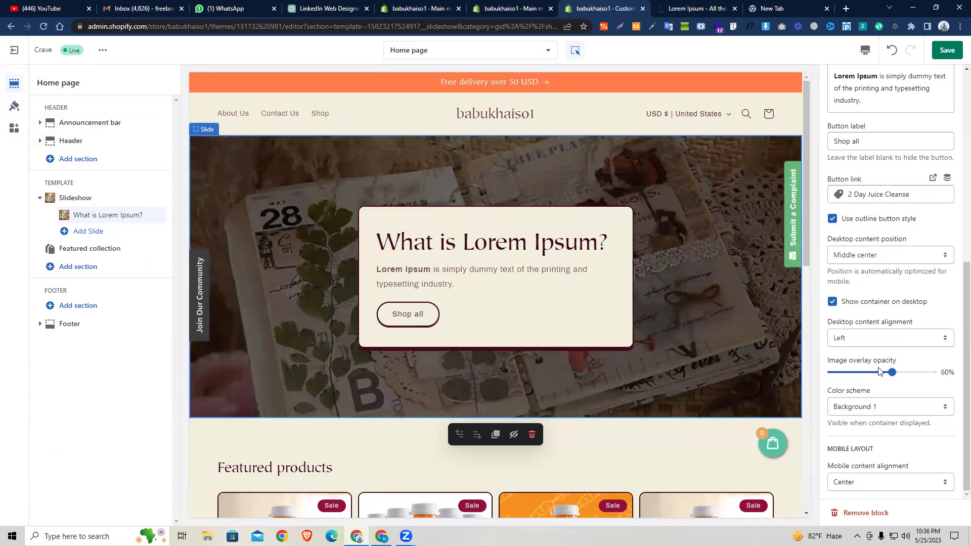
{"action": "left_click", "coordinate": [867, 411]}
{"action": "left_click", "coordinate": [889, 371]}
{"action": "left_click_drag", "start_coordinate": [892, 372], "coordinate": [901, 372]}
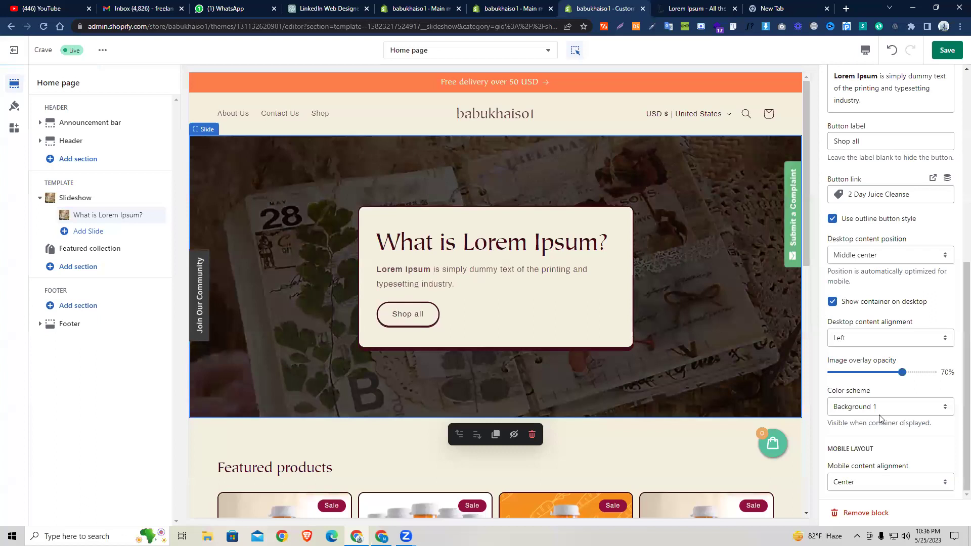
{"action": "left_click", "coordinate": [843, 389]}
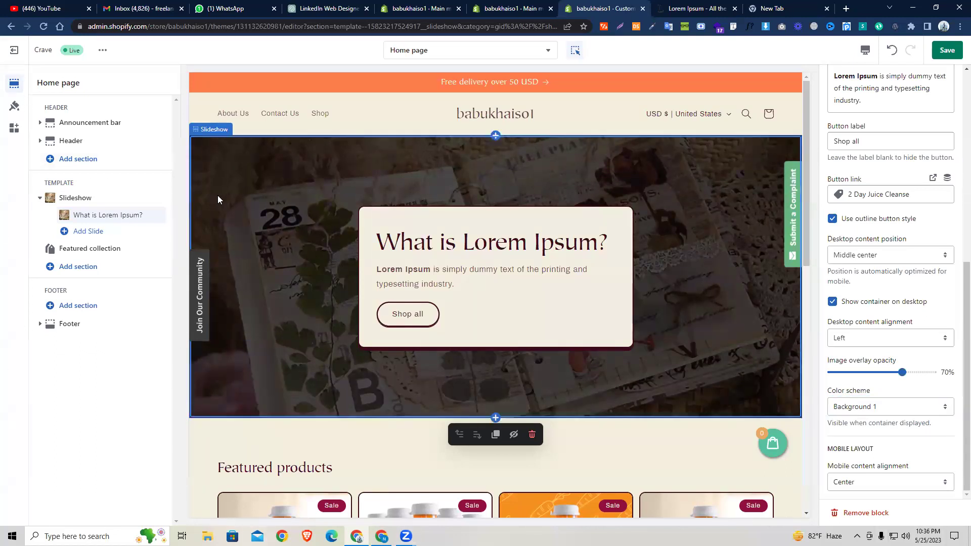
Undo the latest overlay opacity and color scheme changes on the "What is Lorem Ipsum?" slide.
{"action": "key", "text": "ctrl+z"}
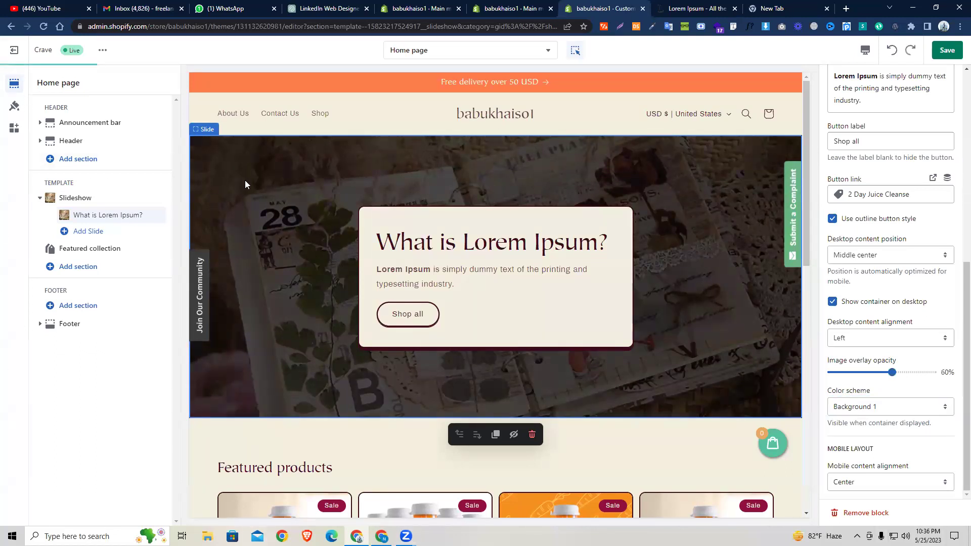
{"action": "key", "text": "ctrl+z"}
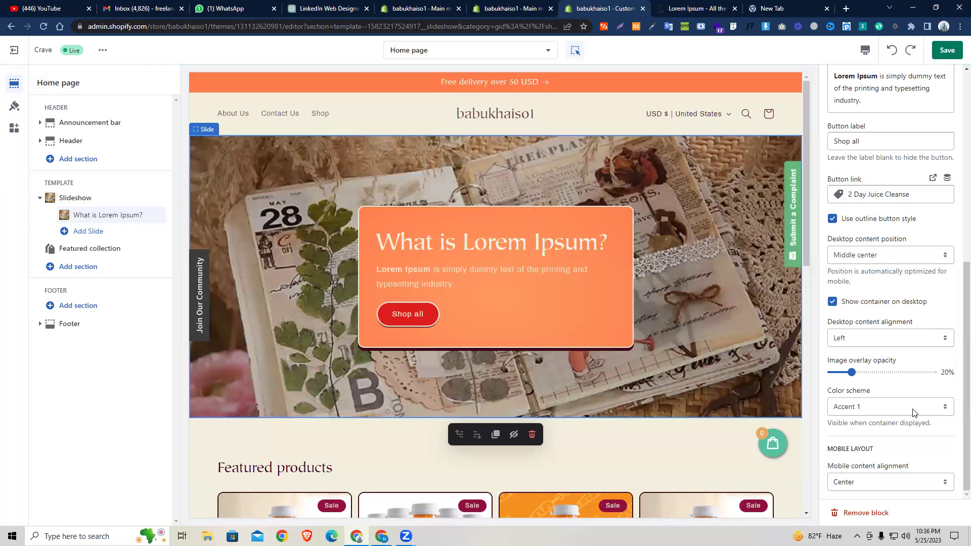
Try 100% image overlay opacity on the slide, undo it, and set the opacity to 60%.
{"action": "left_click_drag", "start_coordinate": [852, 372], "coordinate": [930, 372]}
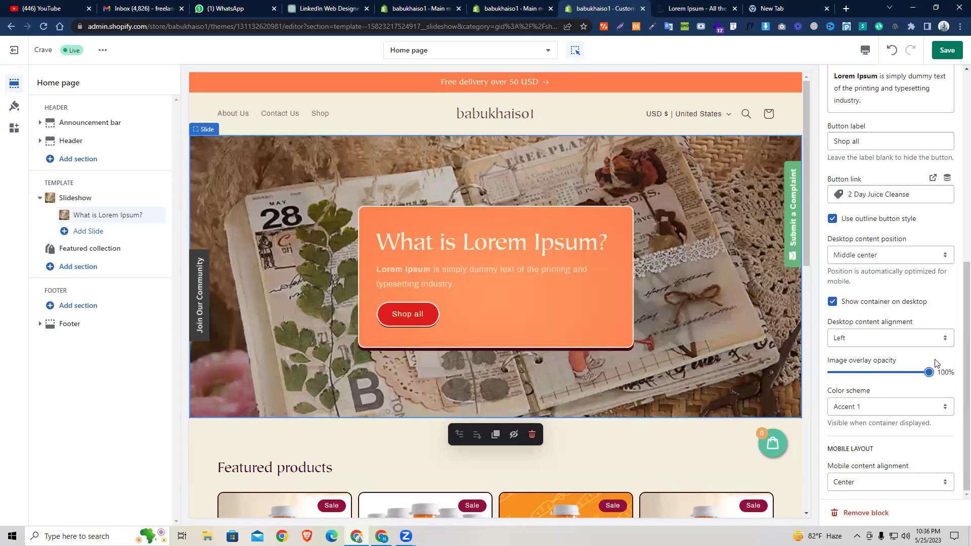
{"action": "key", "text": "ctrl+z"}
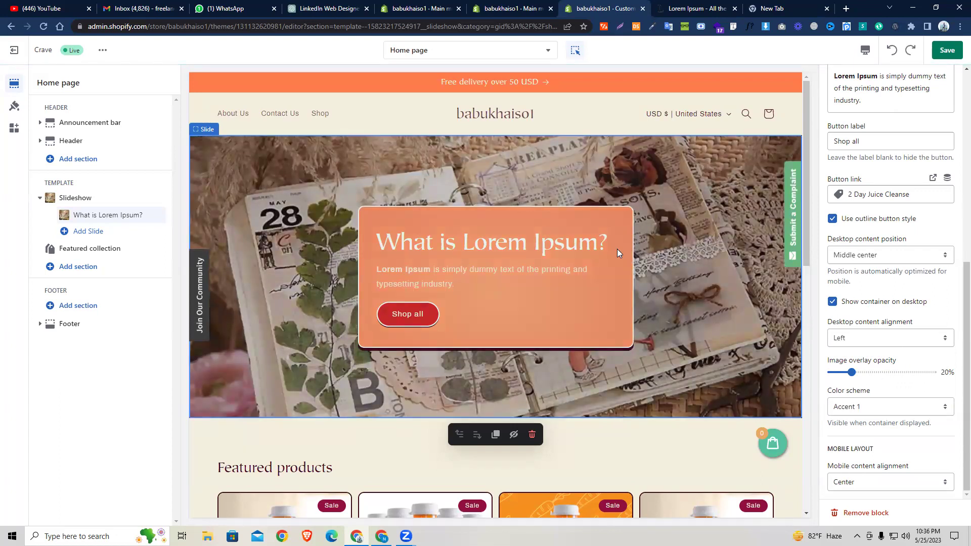
{"action": "left_click_drag", "start_coordinate": [852, 372], "coordinate": [882, 372]}
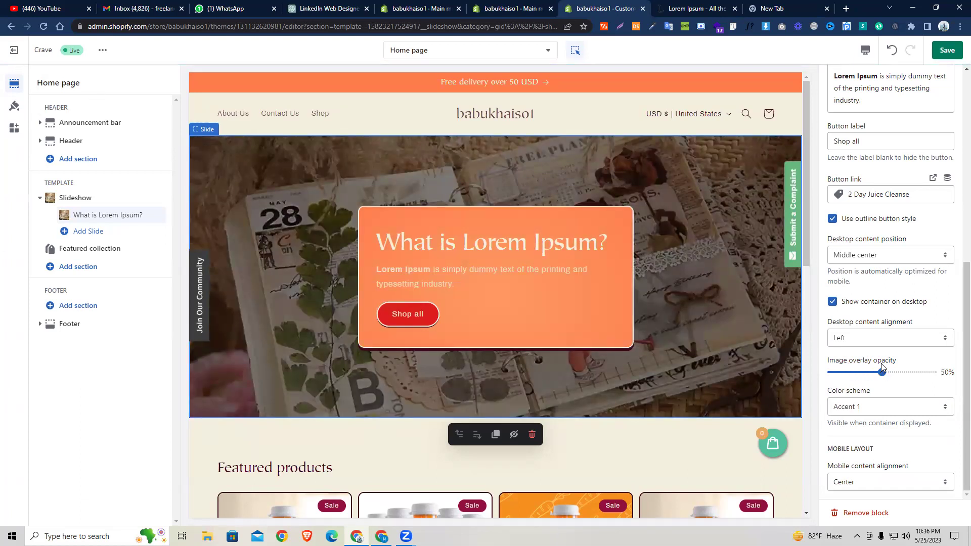
{"action": "left_click_drag", "start_coordinate": [882, 365], "coordinate": [887, 365]}
{"action": "left_click", "coordinate": [829, 170]}
{"action": "left_click_drag", "start_coordinate": [882, 372], "coordinate": [892, 372]}
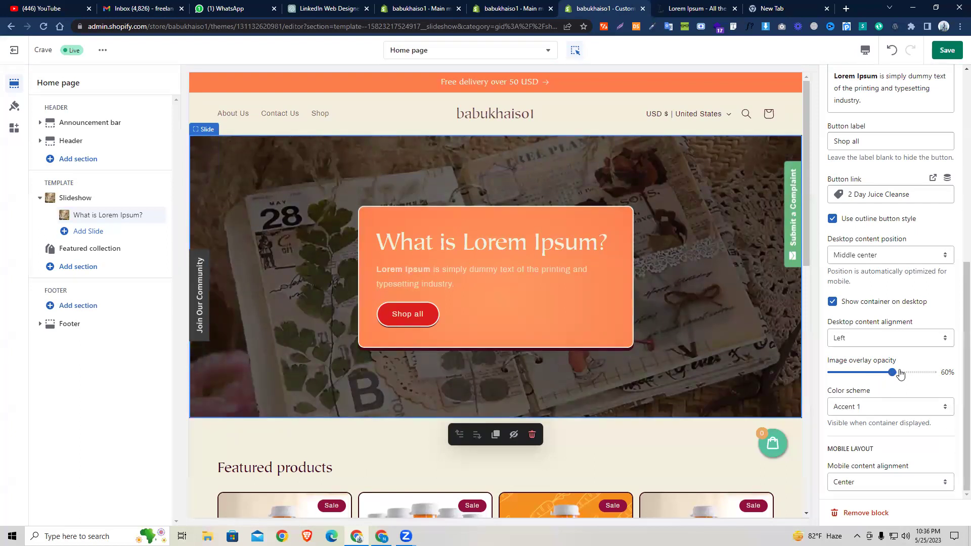
Try the Background 1 and Accent 2 color schemes on the slide and return it to Accent 1.
{"action": "left_click", "coordinate": [882, 411]}
{"action": "left_click", "coordinate": [876, 434]}
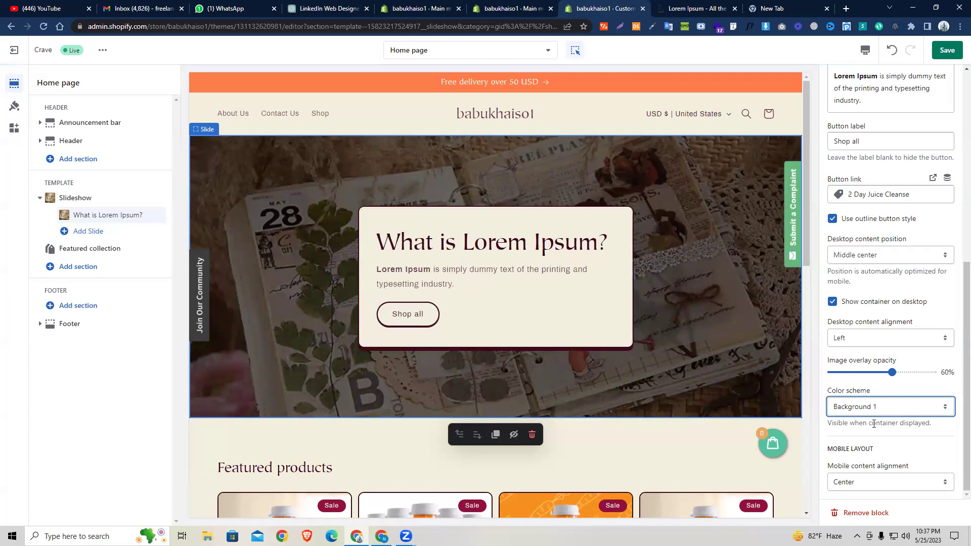
{"action": "key", "text": "Up"}
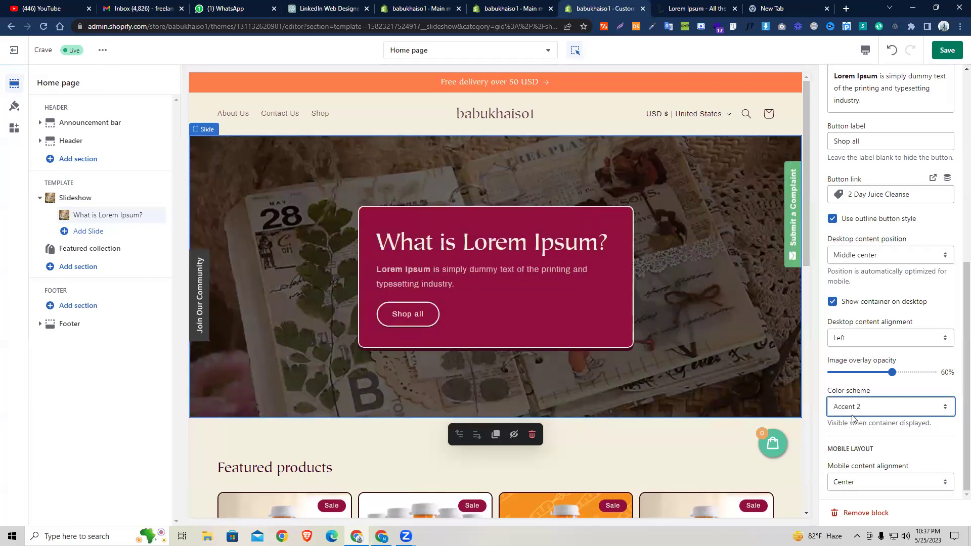
{"action": "left_click", "coordinate": [853, 407]}
{"action": "left_click", "coordinate": [842, 421]}
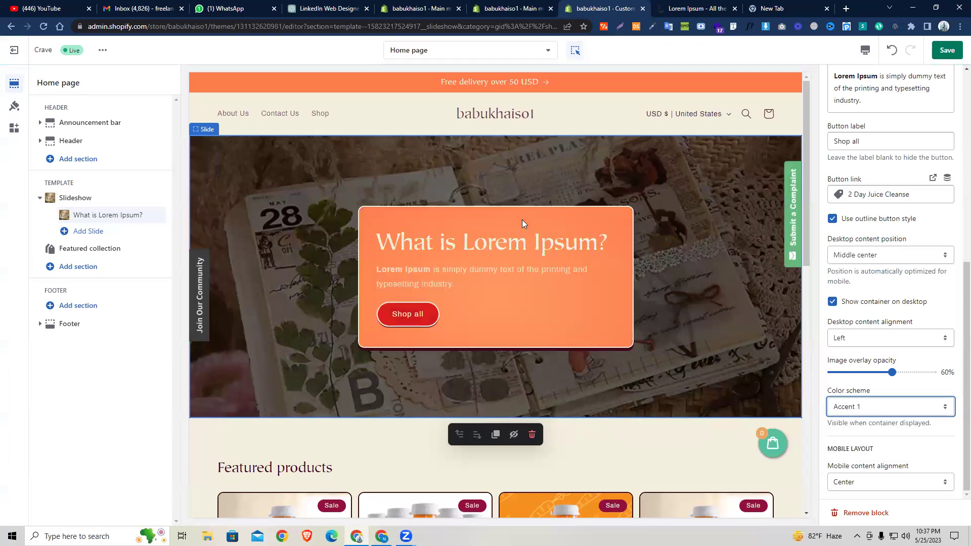
Examine the theme's solid button label color alongside the slideshow and featured products in the home page preview.
{"action": "scroll", "coordinate": [319, 265], "scroll_direction": "down", "scroll_amount": 2}
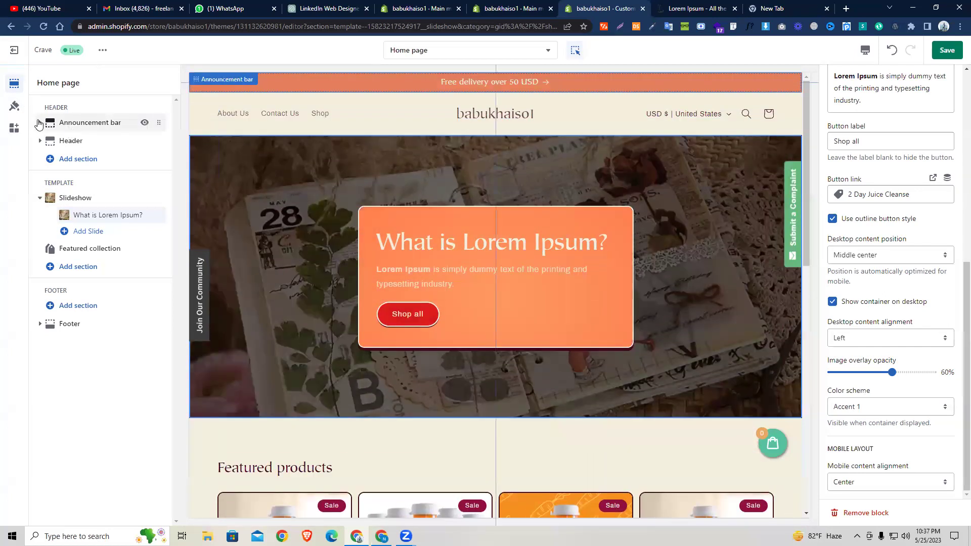
{"action": "left_click", "coordinate": [13, 109]}
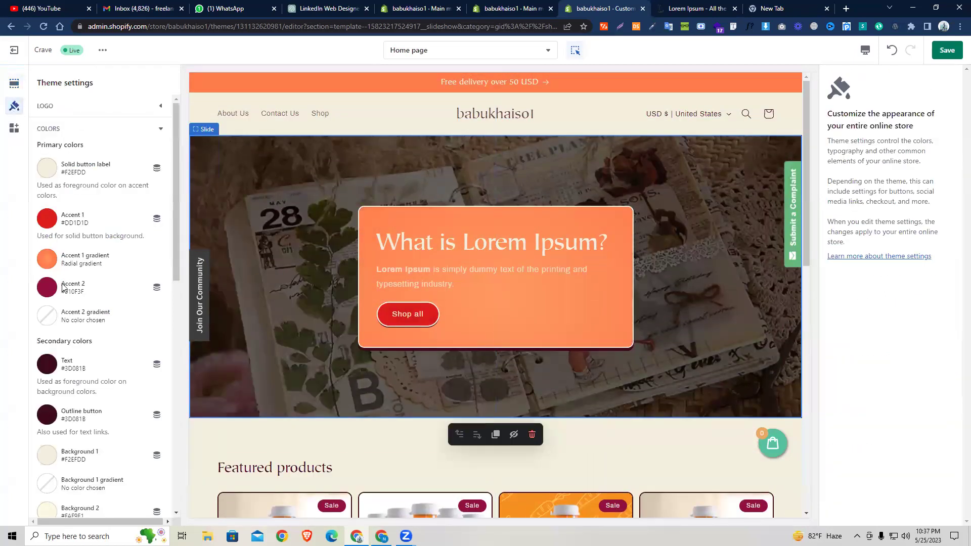
{"action": "left_click", "coordinate": [47, 168]}
{"action": "scroll", "coordinate": [508, 302], "scroll_direction": "down", "scroll_amount": 4}
{"action": "scroll", "coordinate": [507, 301], "scroll_direction": "down", "scroll_amount": 7}
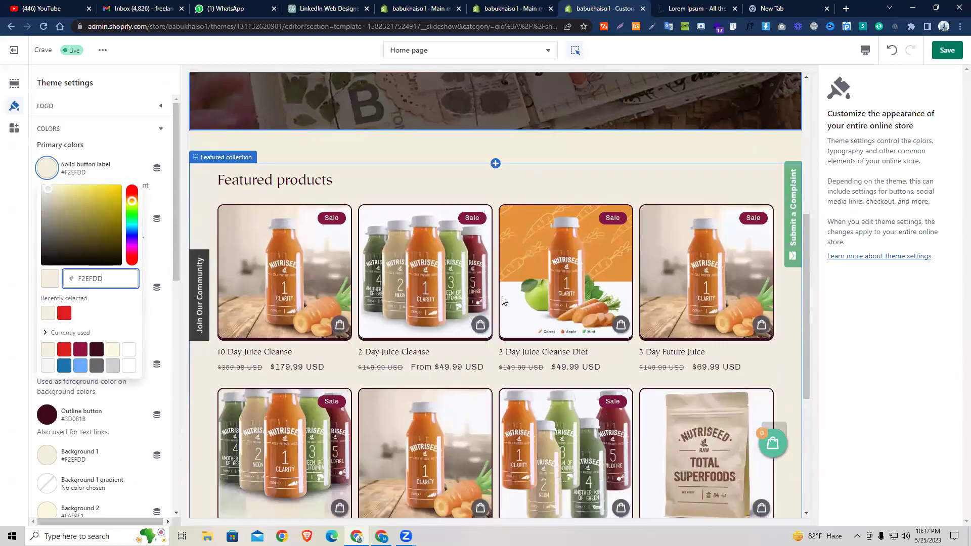
{"action": "scroll", "coordinate": [485, 344], "scroll_direction": "up", "scroll_amount": 6}
{"action": "scroll", "coordinate": [485, 344], "scroll_direction": "up", "scroll_amount": 3}
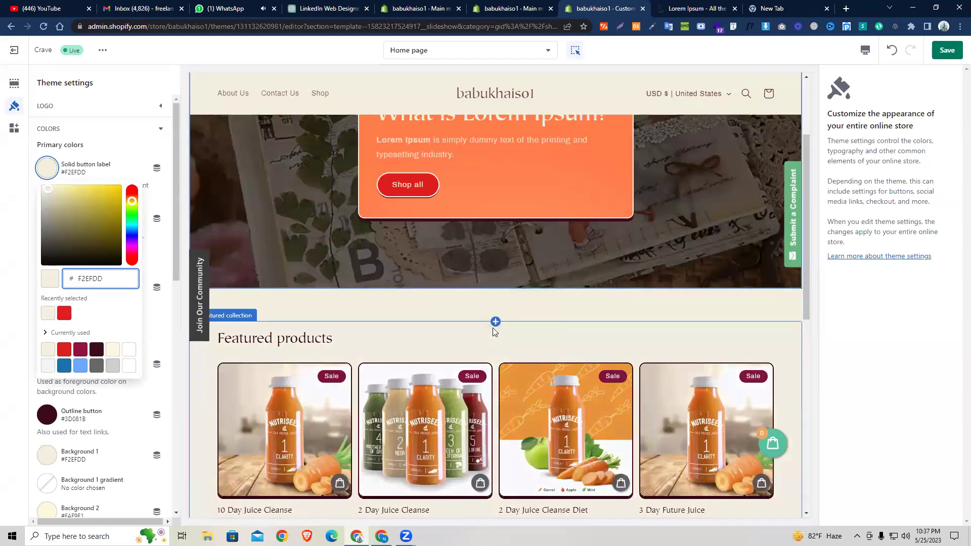
{"action": "left_click", "coordinate": [561, 286]}
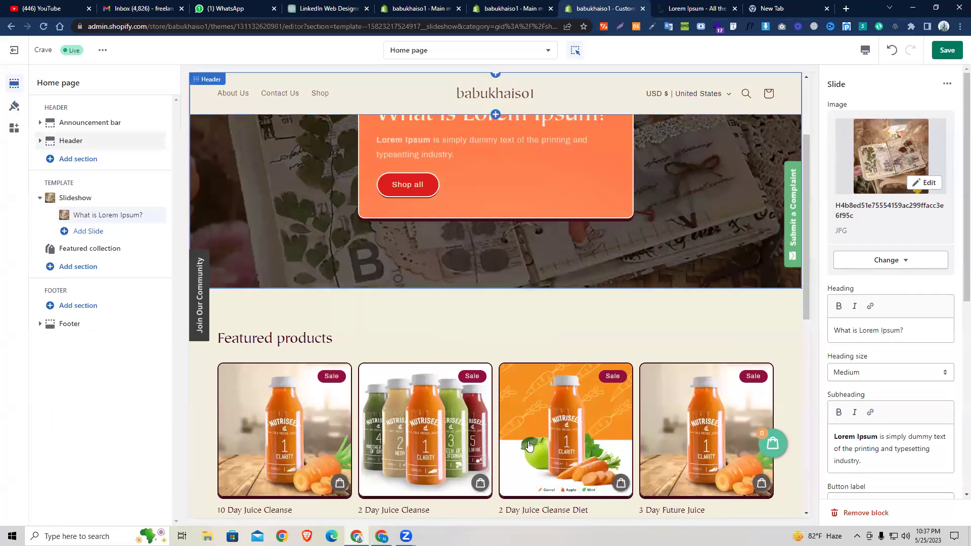
Add a second image slide to the home page's Slideshow section.
{"action": "left_click", "coordinate": [76, 270]}
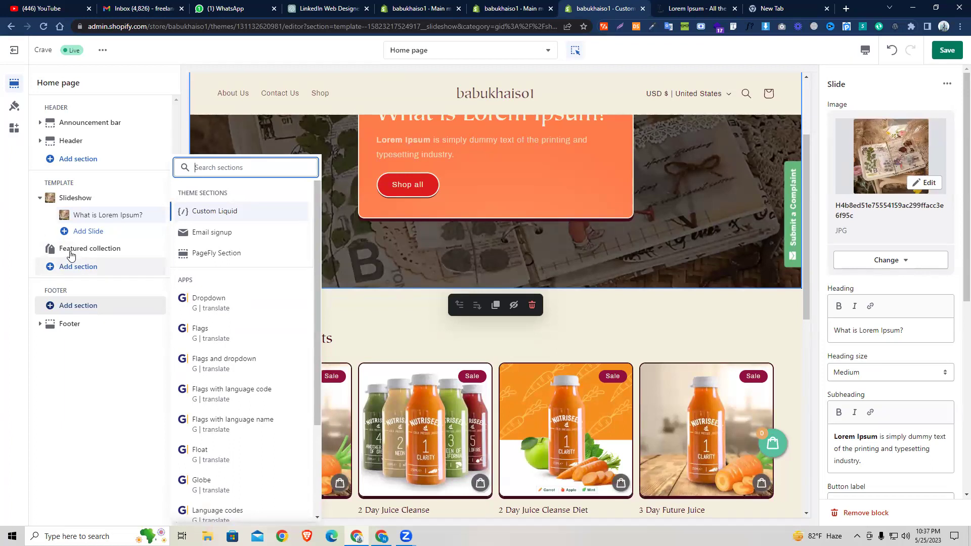
{"action": "left_click", "coordinate": [45, 199]}
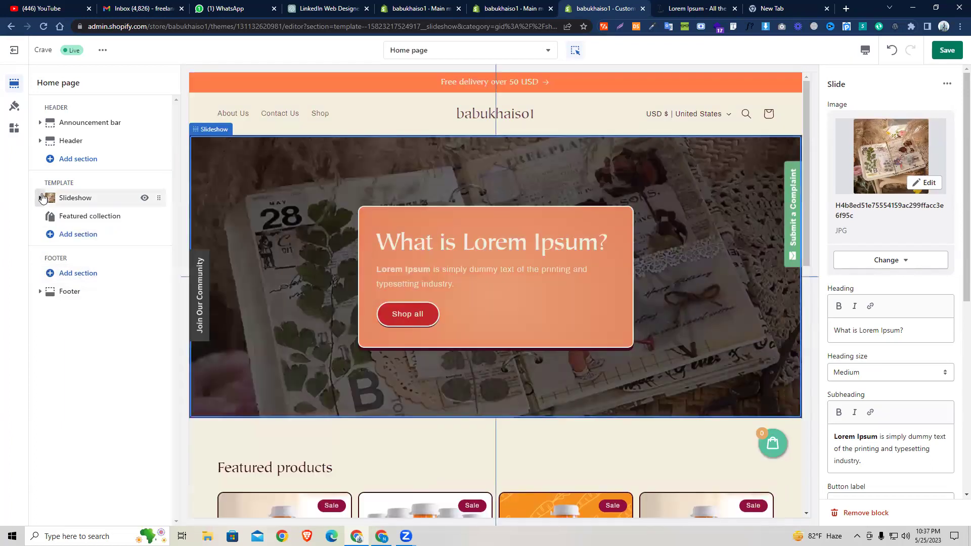
{"action": "left_click", "coordinate": [41, 199]}
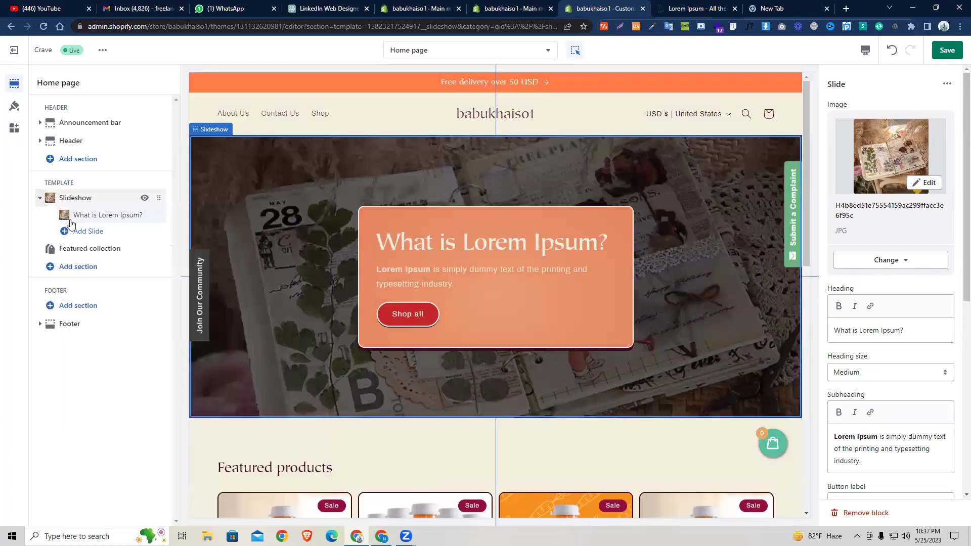
{"action": "left_click", "coordinate": [94, 236]}
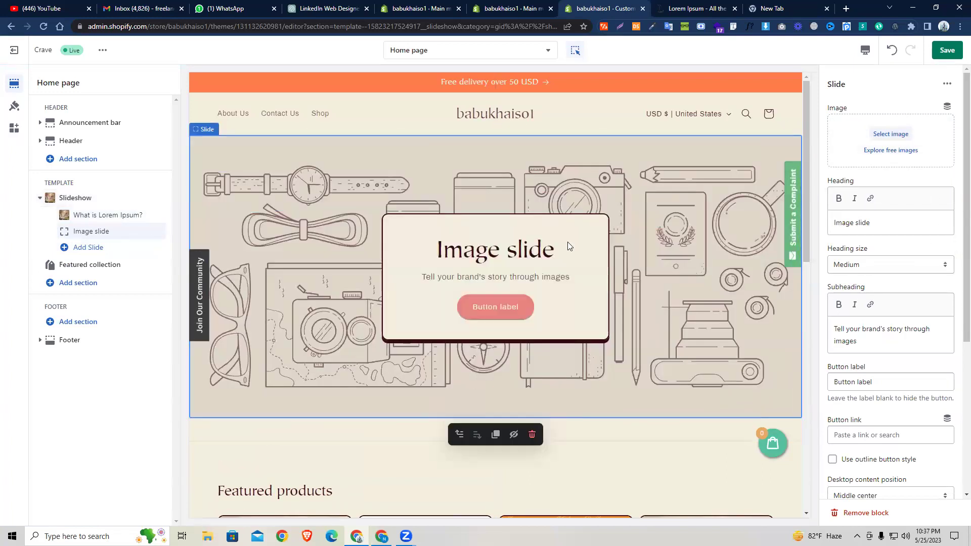
Add another Featured collection section to the home page template.
{"action": "left_click", "coordinate": [40, 197]}
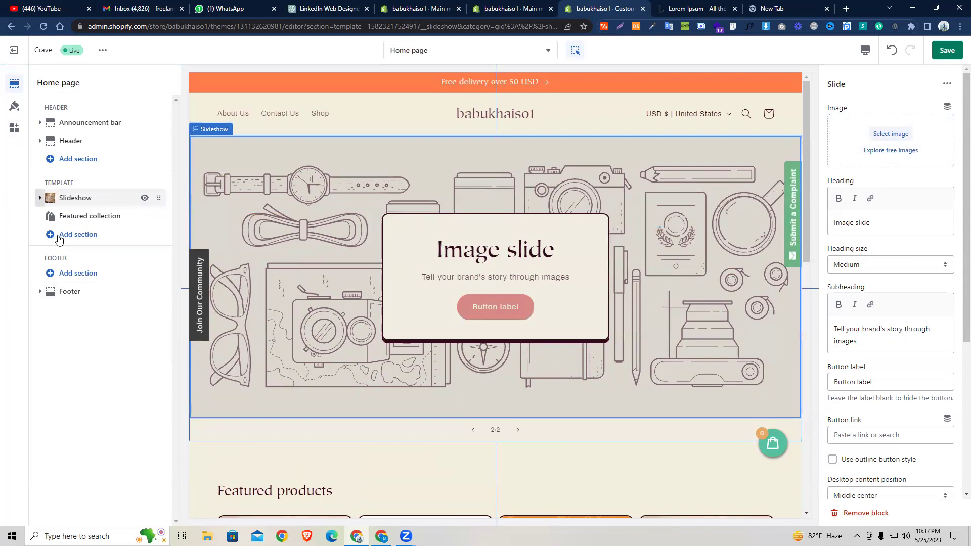
{"action": "left_click", "coordinate": [72, 238]}
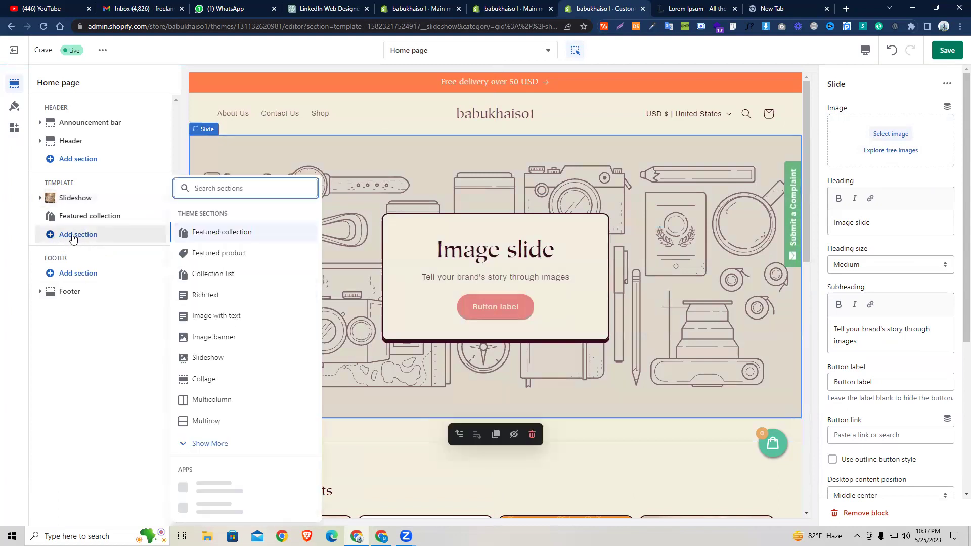
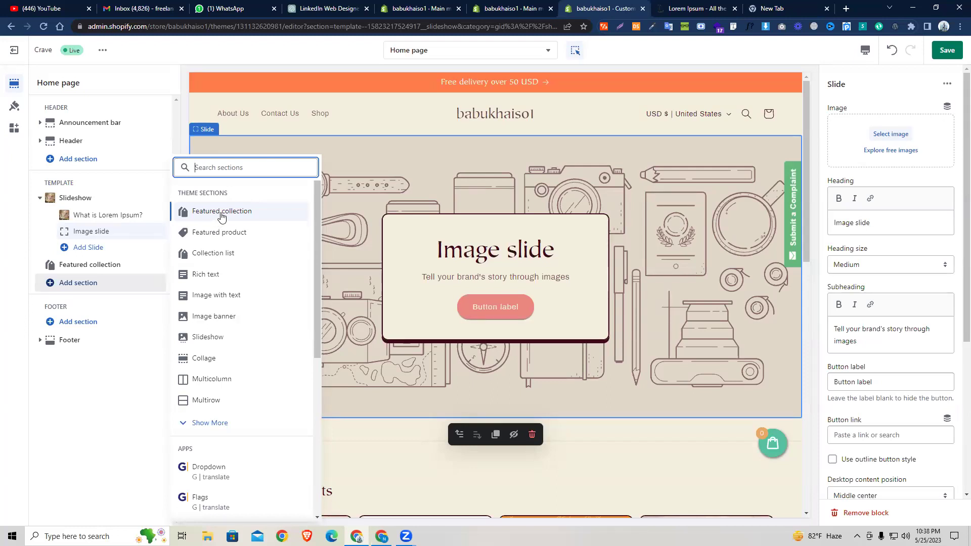
{"action": "left_click", "coordinate": [221, 217]}
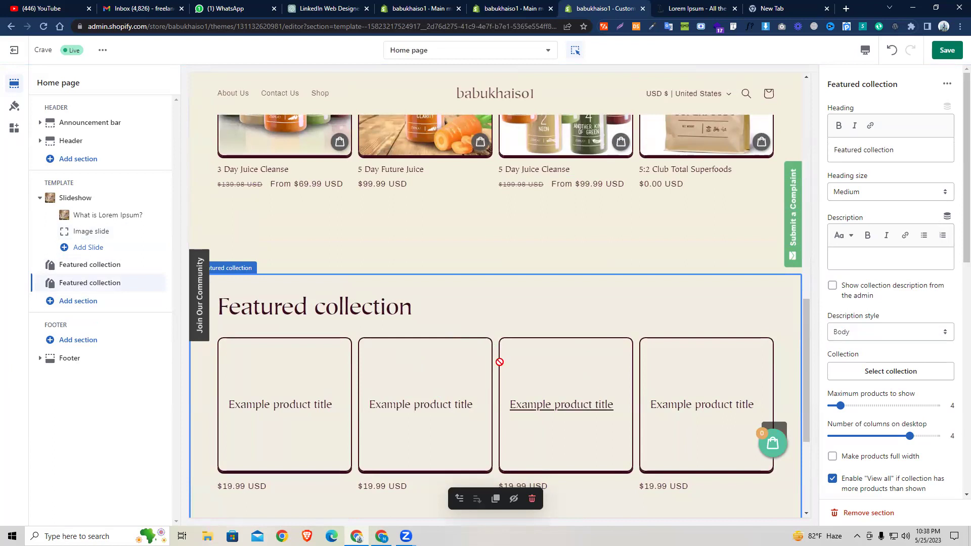
Assign the Bracelets collection to the new Featured collection section.
{"action": "scroll", "coordinate": [684, 202], "scroll_direction": "down", "scroll_amount": 3}
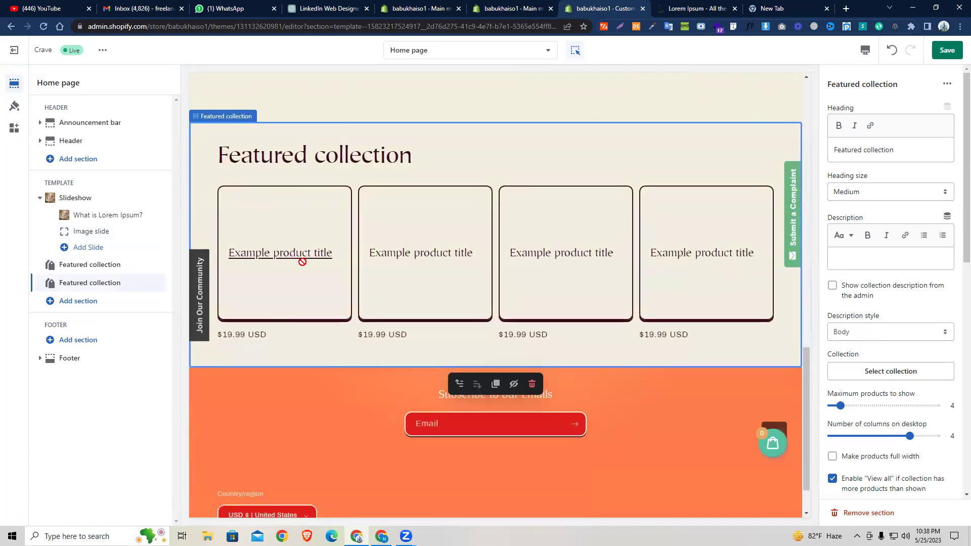
{"action": "scroll", "coordinate": [301, 260], "scroll_direction": "up", "scroll_amount": 5}
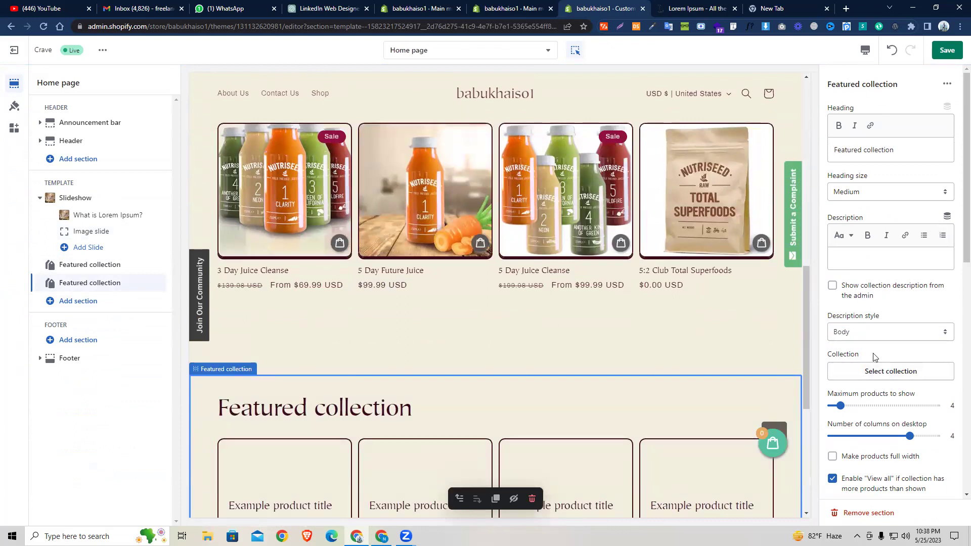
{"action": "left_click", "coordinate": [888, 374]}
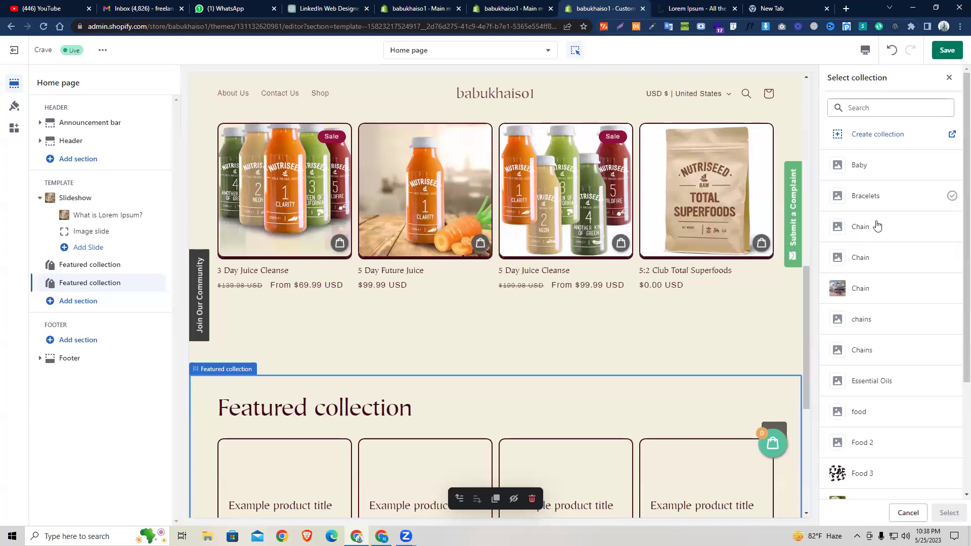
{"action": "left_click", "coordinate": [867, 200]}
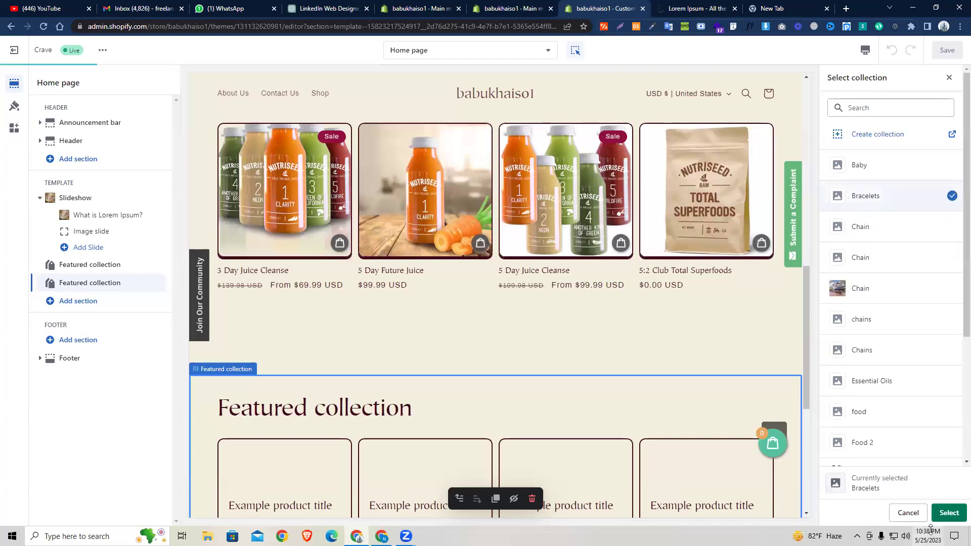
{"action": "left_click", "coordinate": [944, 519]}
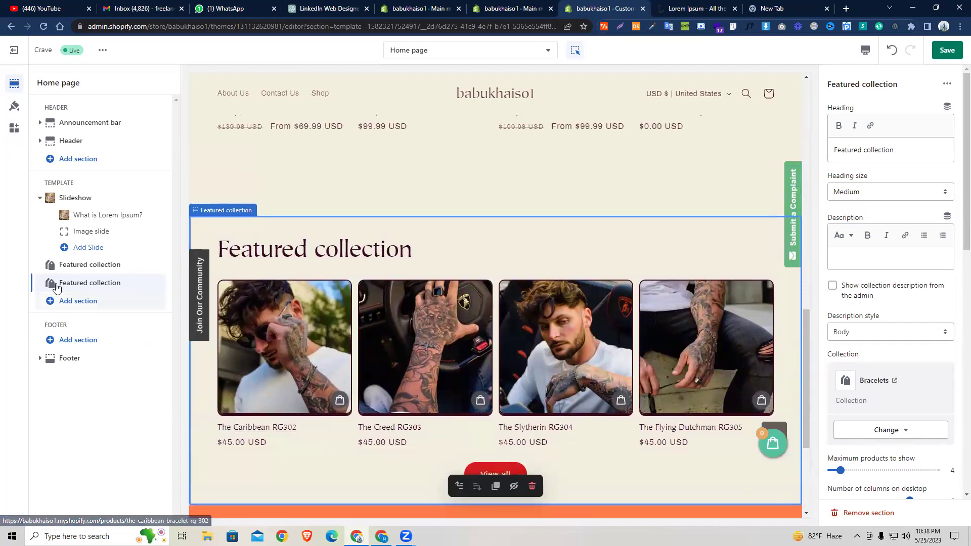
Move the Bracelets featured collection directly below the slideshow and hide the slideshow's "Image slide".
{"action": "left_click_drag", "start_coordinate": [159, 284], "coordinate": [151, 261]}
{"action": "left_click", "coordinate": [44, 197]}
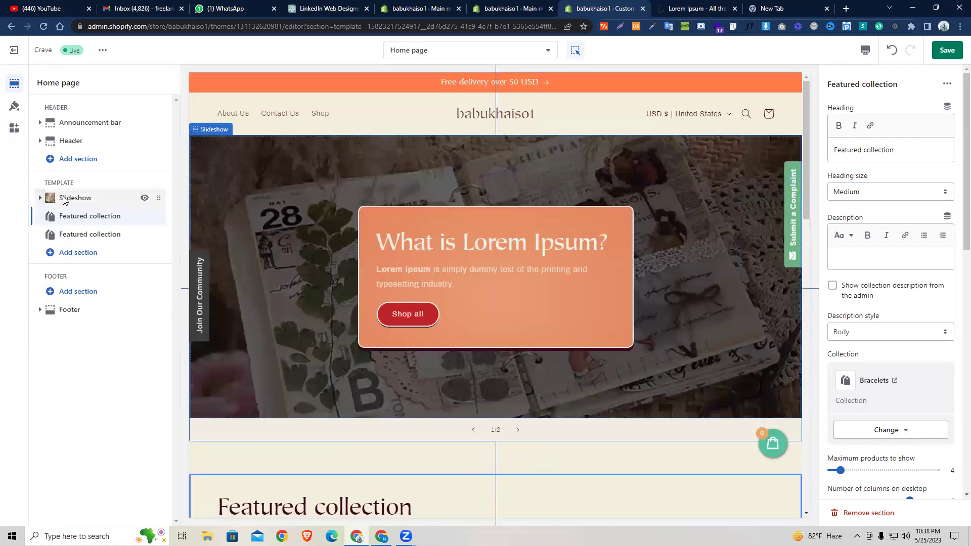
{"action": "left_click", "coordinate": [144, 231]}
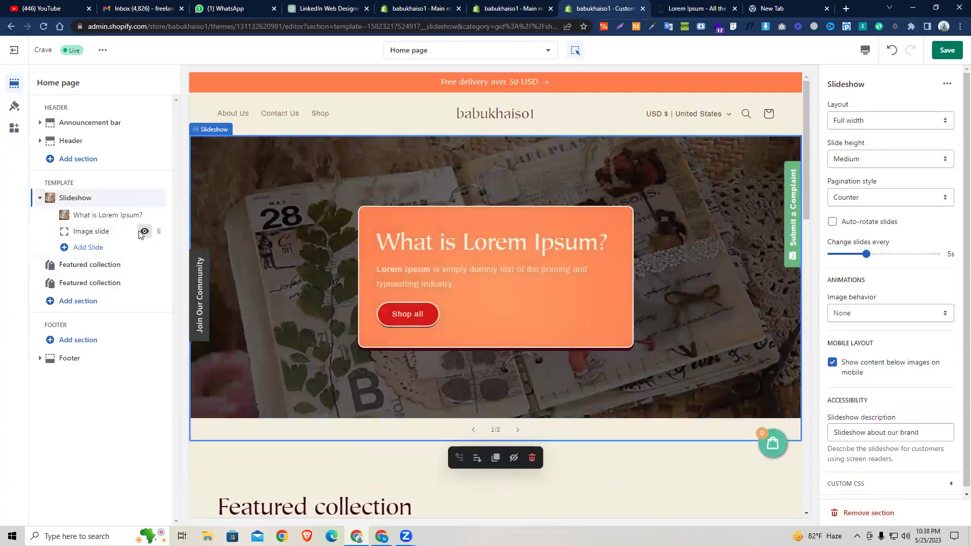
{"action": "left_click", "coordinate": [40, 198]}
{"action": "scroll", "coordinate": [479, 257], "scroll_direction": "down", "scroll_amount": 6}
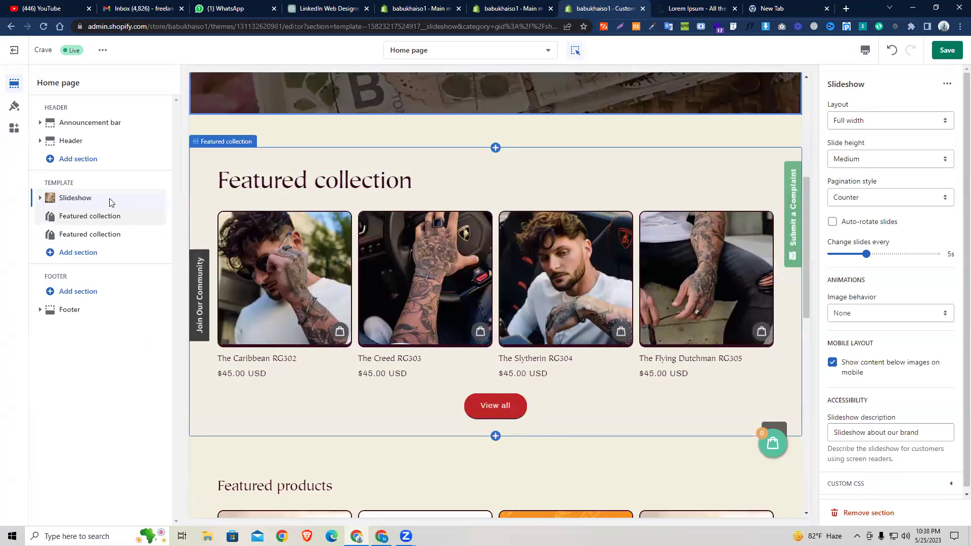
{"action": "left_click", "coordinate": [111, 202]}
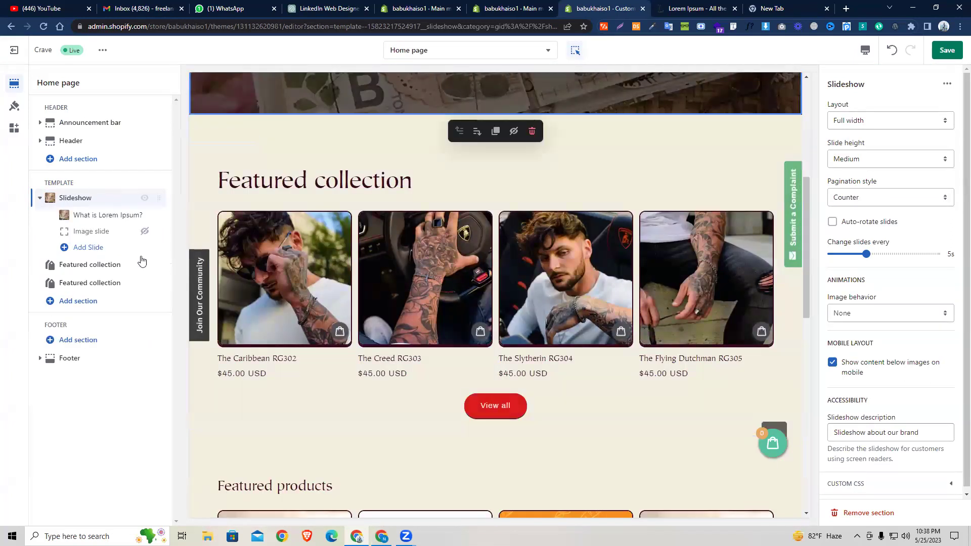
{"action": "left_click", "coordinate": [40, 197]}
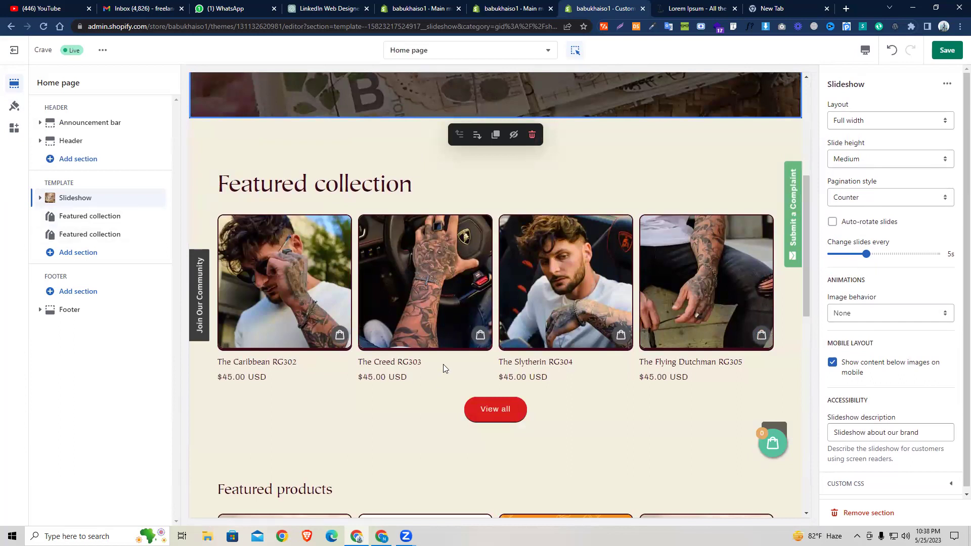
Open the theme settings and collapse the color settings to view the full list of categories.
{"action": "left_click", "coordinate": [91, 206]}
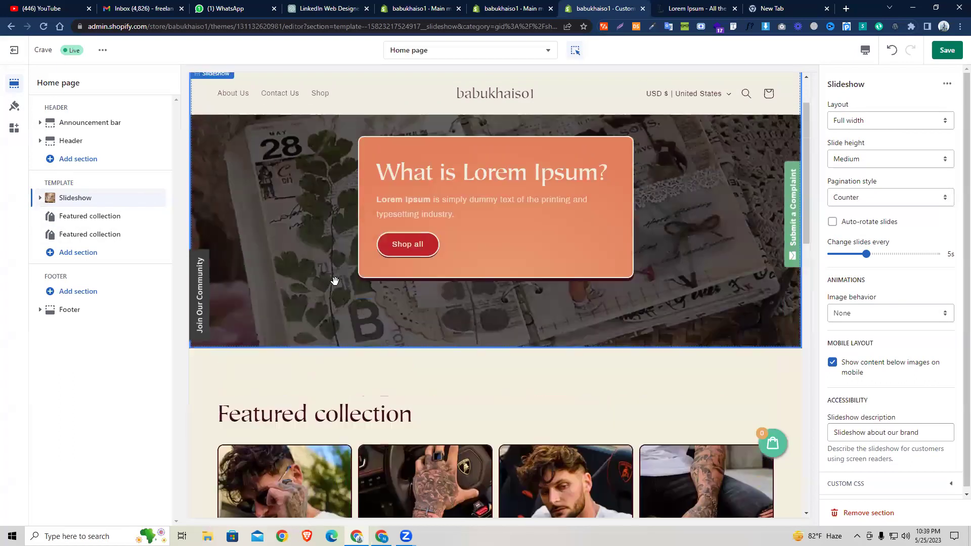
{"action": "scroll", "coordinate": [315, 265], "scroll_direction": "down", "scroll_amount": 8}
{"action": "left_click", "coordinate": [14, 106]}
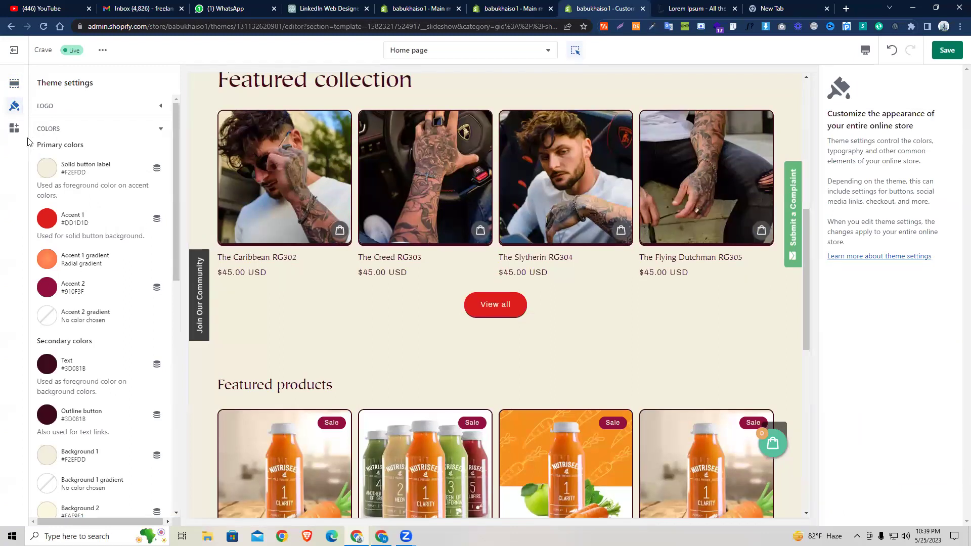
{"action": "left_click", "coordinate": [162, 130]}
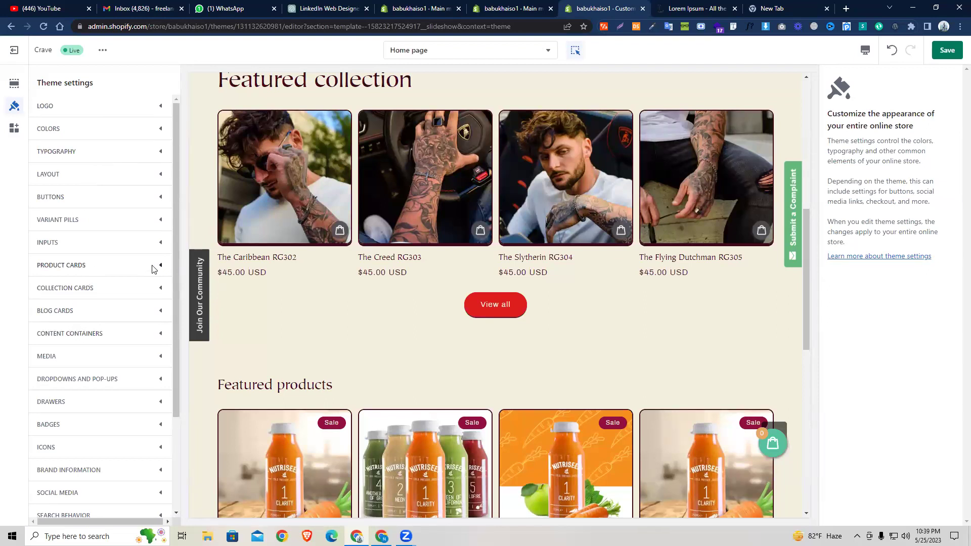
Set the collection cards style to Card in the theme settings and check the home page preview.
{"action": "left_click", "coordinate": [161, 288]}
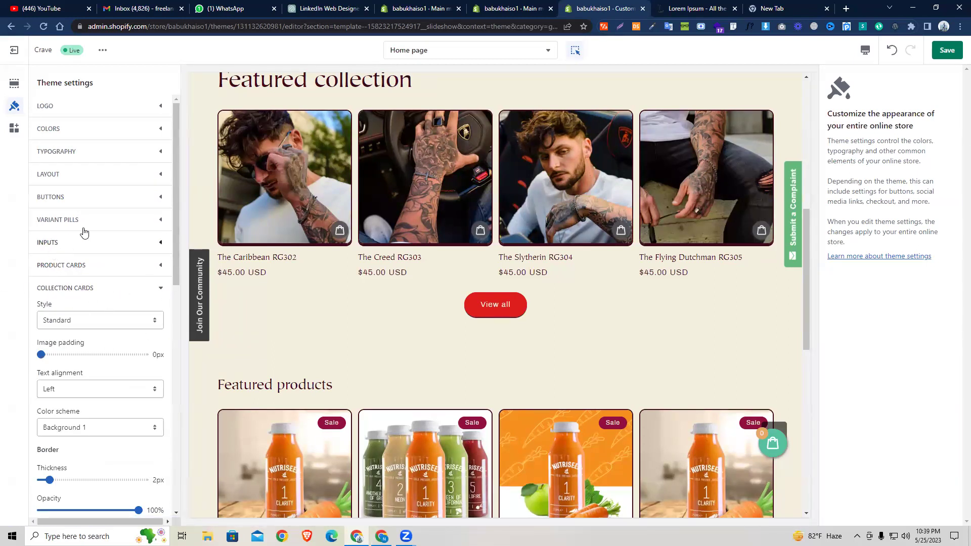
{"action": "left_click", "coordinate": [80, 322]}
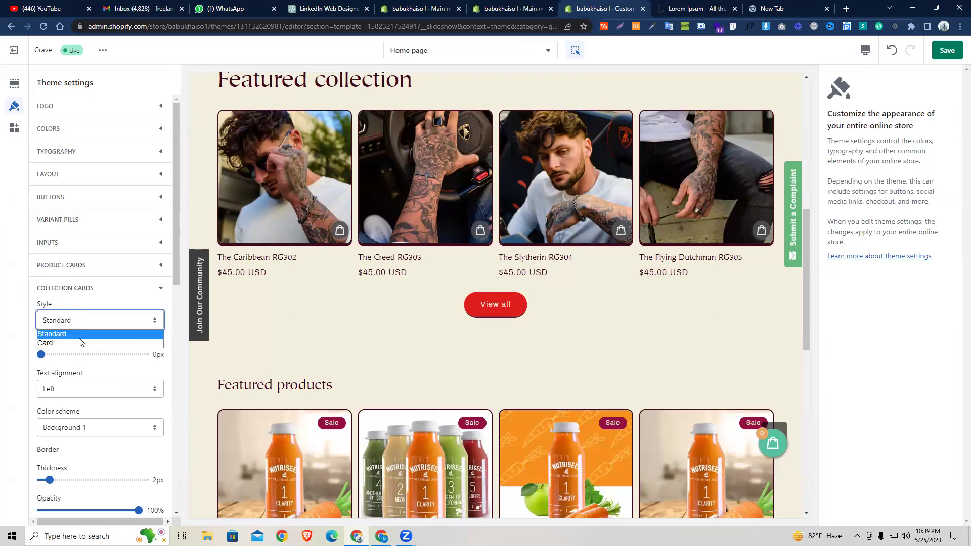
{"action": "key", "text": "Return"}
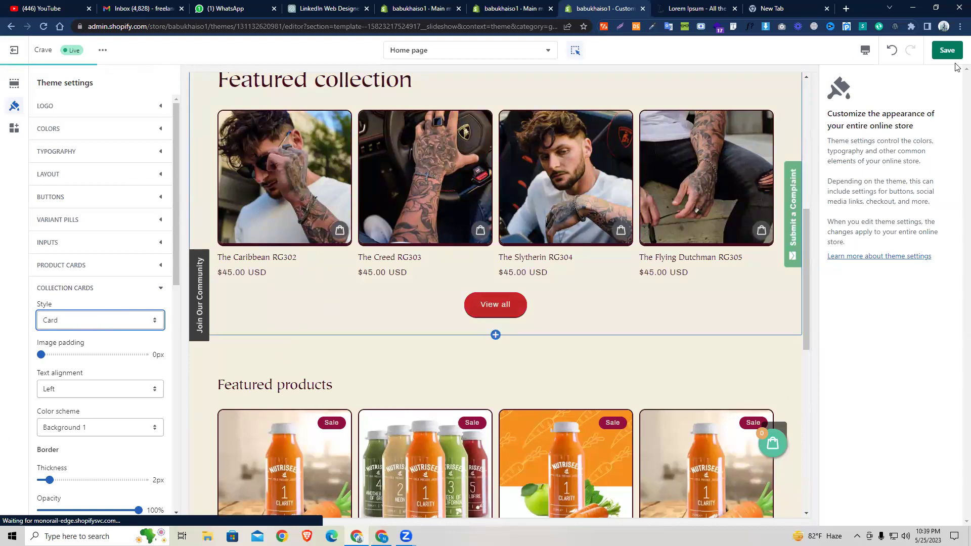
{"action": "scroll", "coordinate": [309, 215], "scroll_direction": "up", "scroll_amount": 4}
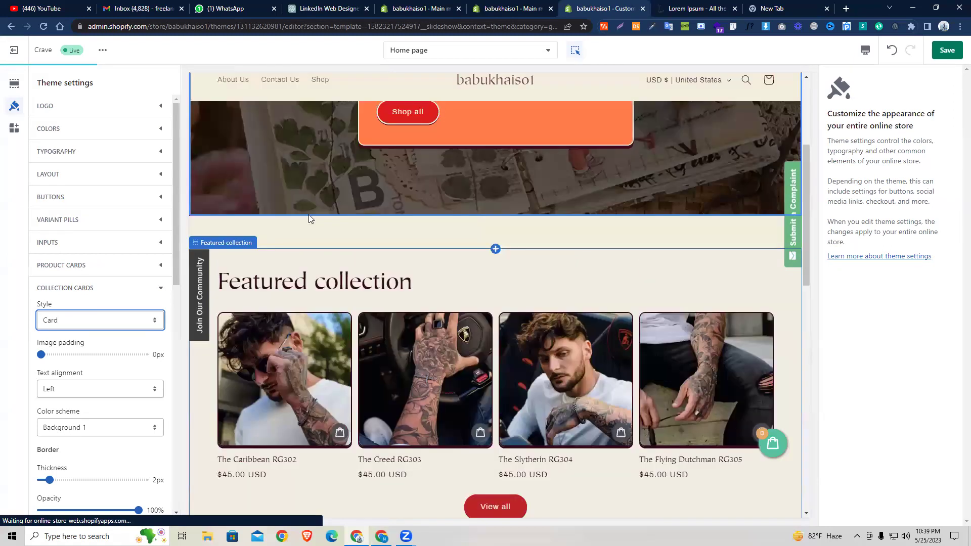
{"action": "scroll", "coordinate": [255, 308], "scroll_direction": "down", "scroll_amount": 2}
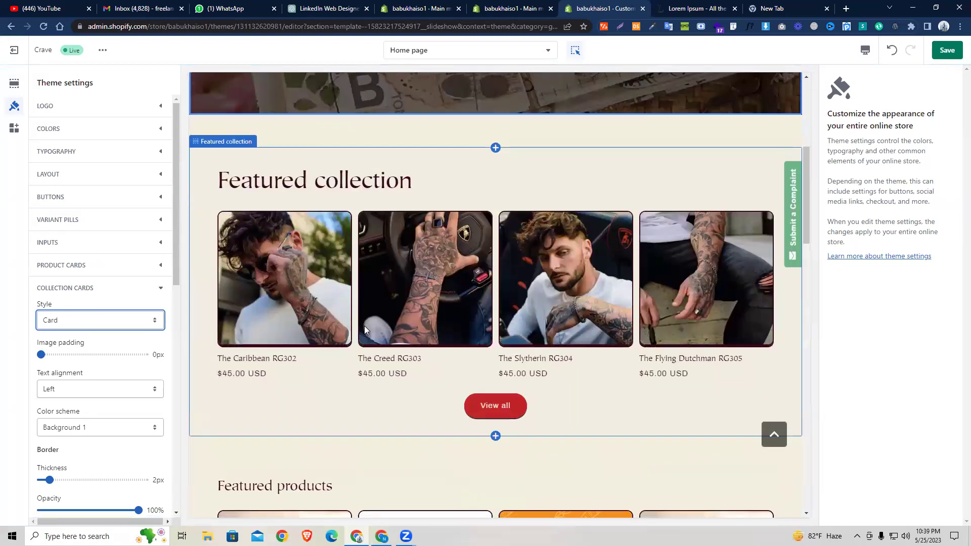
Set the collection cards' image padding to 20 px and their text alignment to Center.
{"action": "left_click", "coordinate": [43, 354]}
{"action": "left_click_drag", "start_coordinate": [43, 354], "coordinate": [152, 363]}
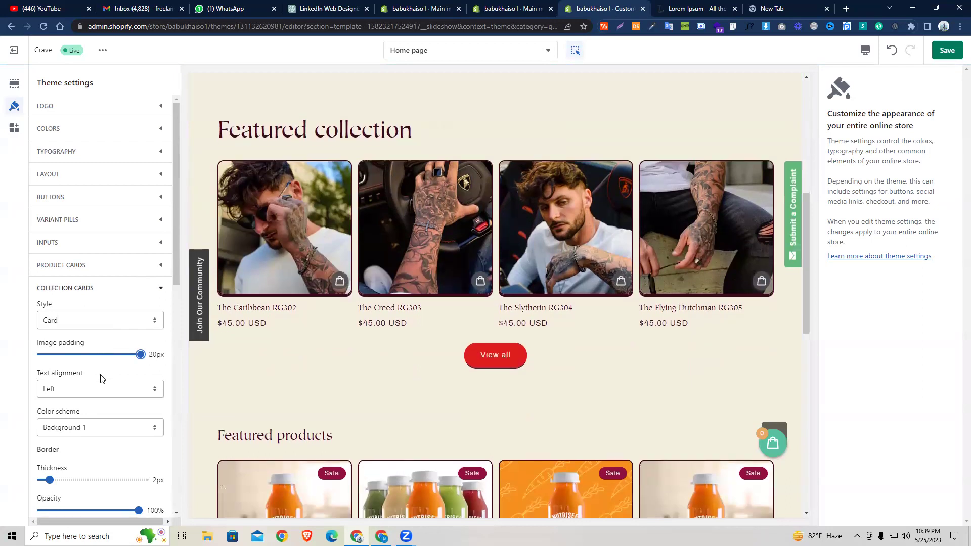
{"action": "left_click", "coordinate": [102, 390]}
{"action": "left_click", "coordinate": [91, 412]}
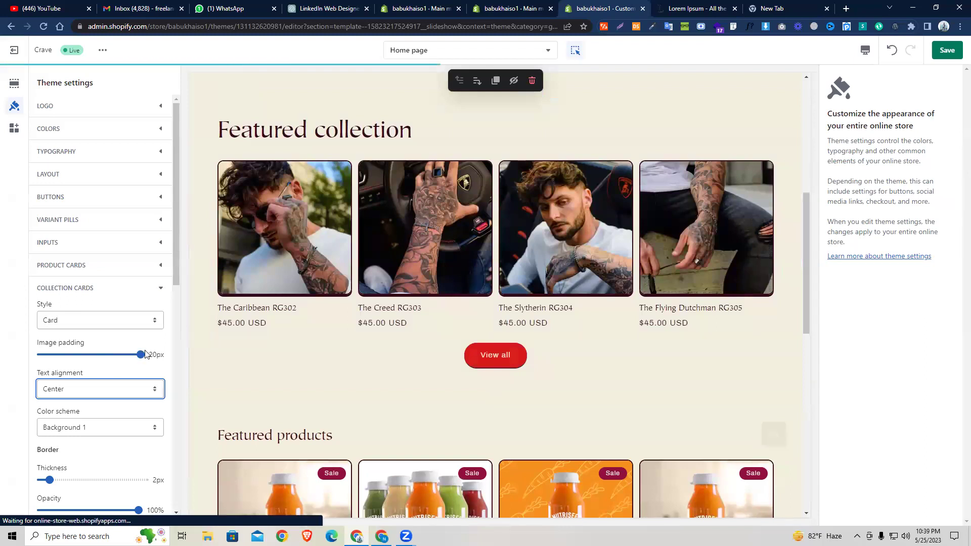
Set the product cards style to Card and their text alignment to Center.
{"action": "left_click", "coordinate": [67, 266]}
{"action": "left_click", "coordinate": [68, 298]}
{"action": "left_click", "coordinate": [73, 317]}
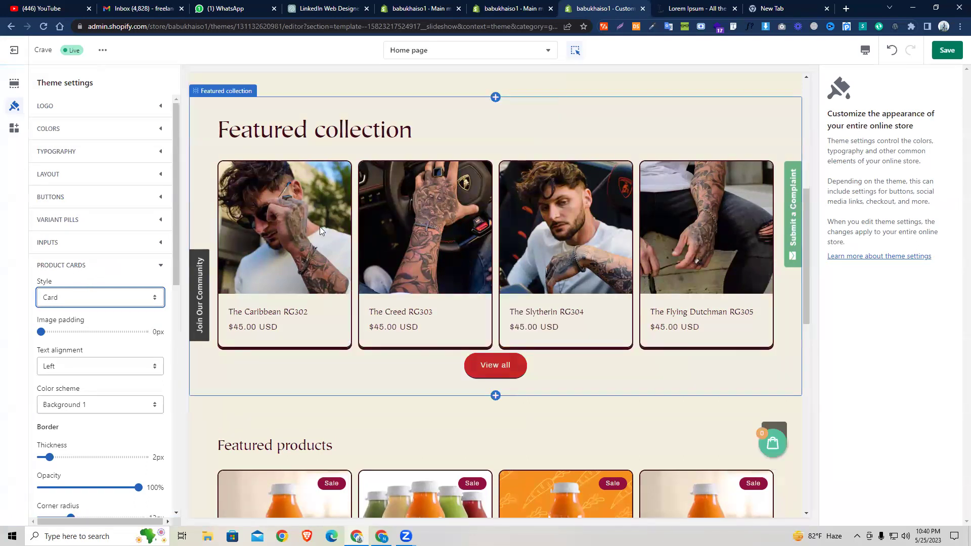
{"action": "left_click", "coordinate": [66, 297]}
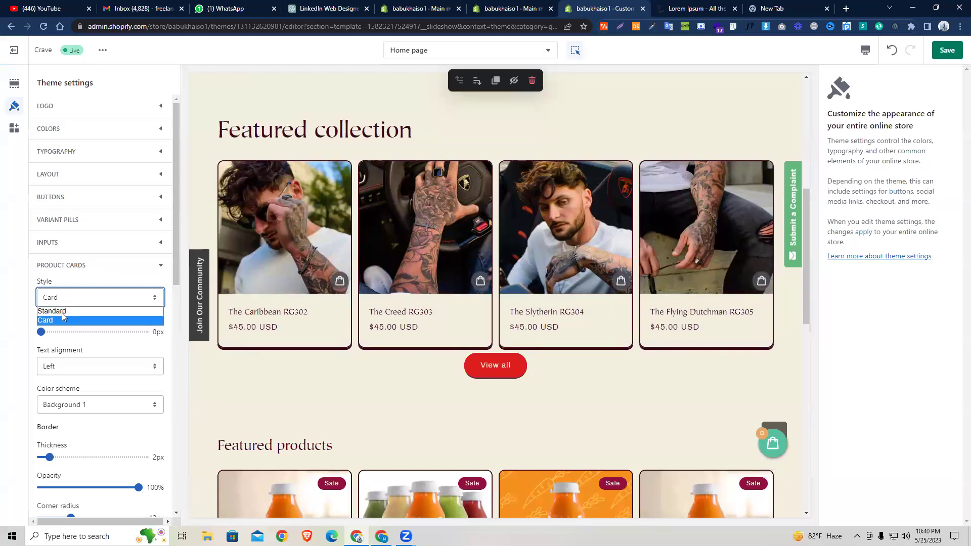
{"action": "left_click", "coordinate": [62, 319]}
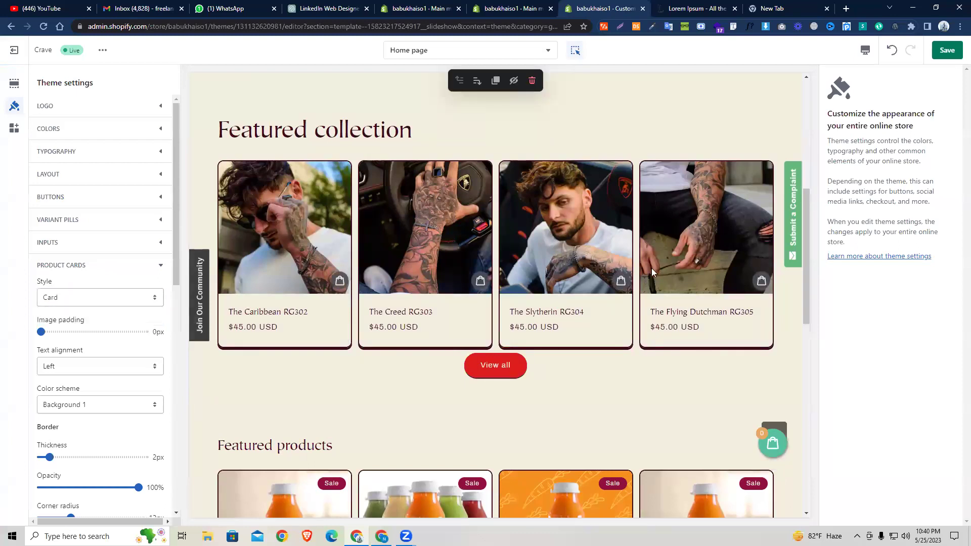
{"action": "left_click", "coordinate": [74, 365]}
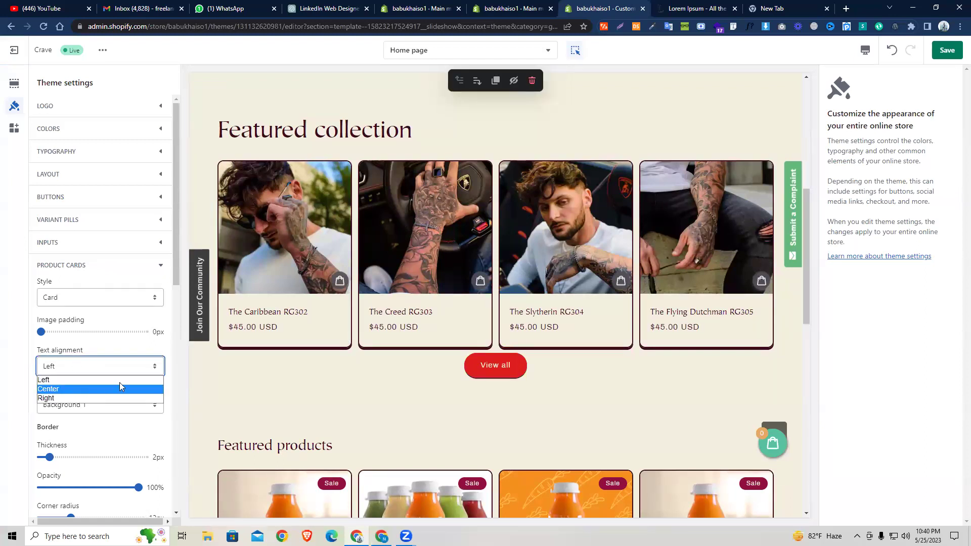
{"action": "key", "text": "Return"}
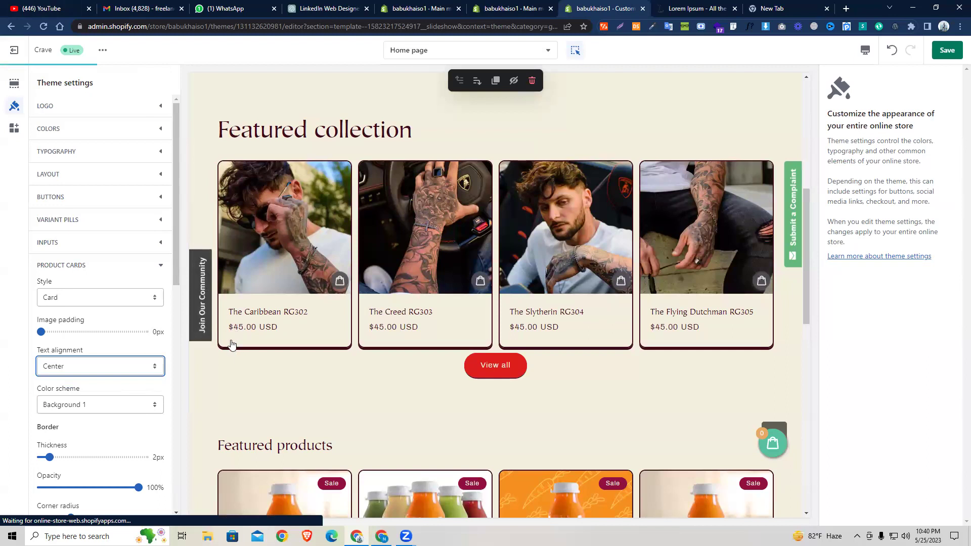
Apply the Accent 1 color scheme to the product cards.
{"action": "left_click", "coordinate": [110, 403]}
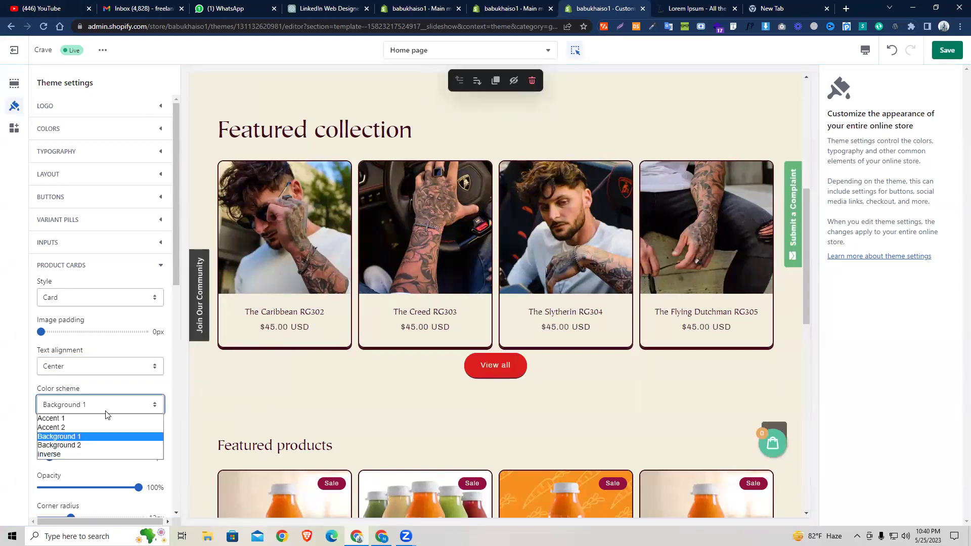
{"action": "left_click", "coordinate": [106, 416]}
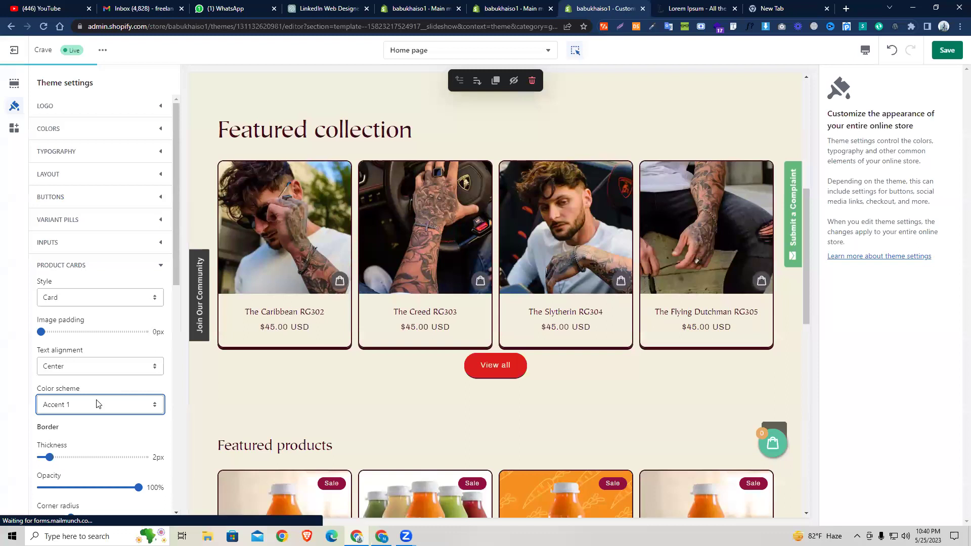
{"action": "left_click", "coordinate": [98, 404]}
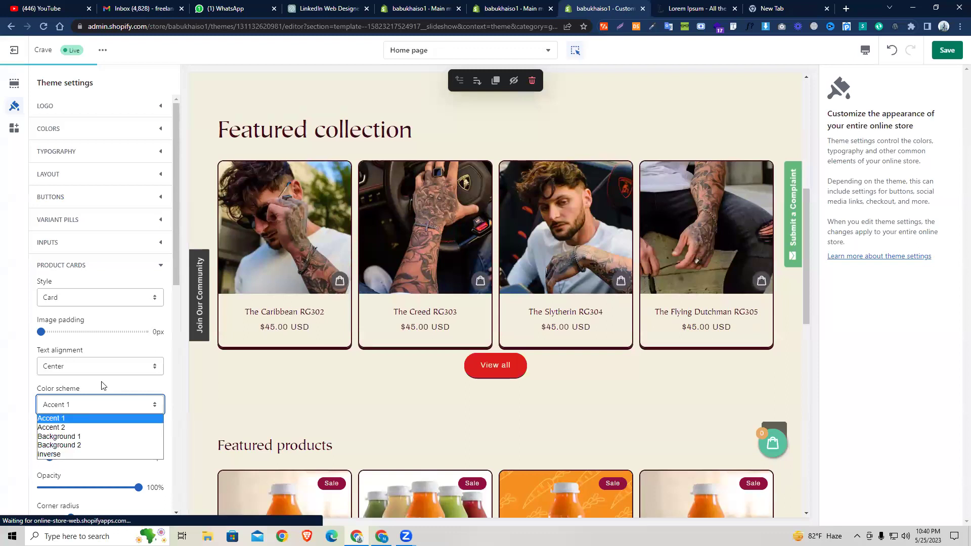
{"action": "left_click", "coordinate": [103, 386]}
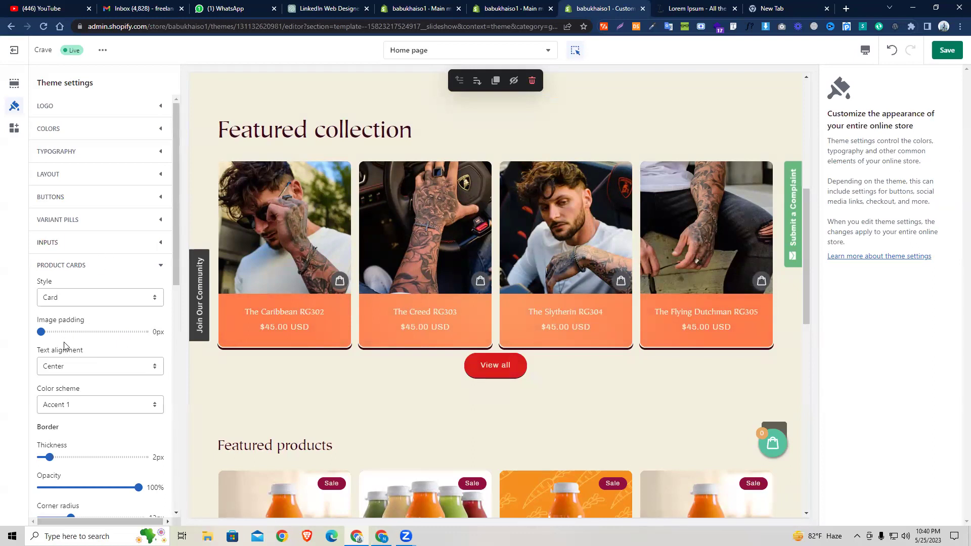
Try a product card border with 24 px thickness and 95% opacity, and review it in the home page preview.
{"action": "scroll", "coordinate": [81, 347], "scroll_direction": "down", "scroll_amount": 1}
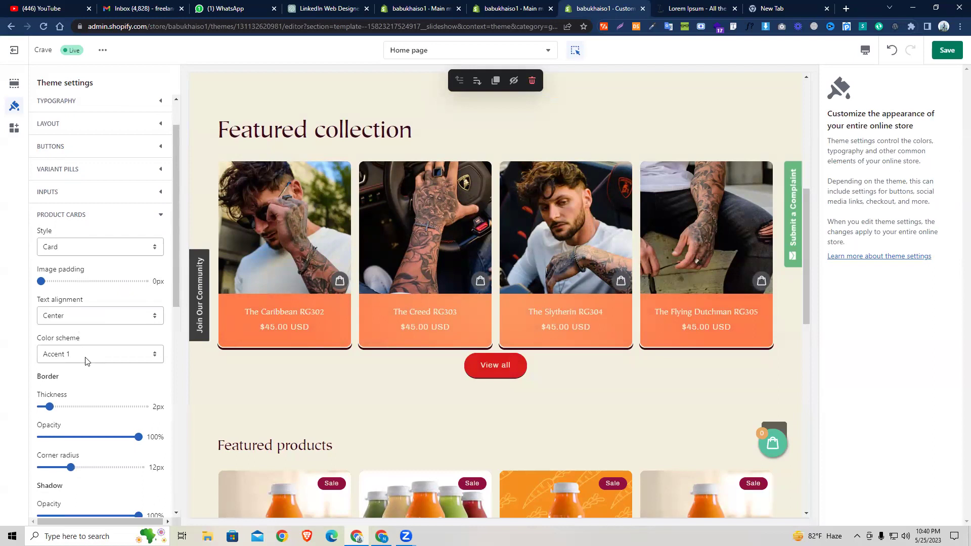
{"action": "scroll", "coordinate": [41, 354], "scroll_direction": "down", "scroll_amount": 1}
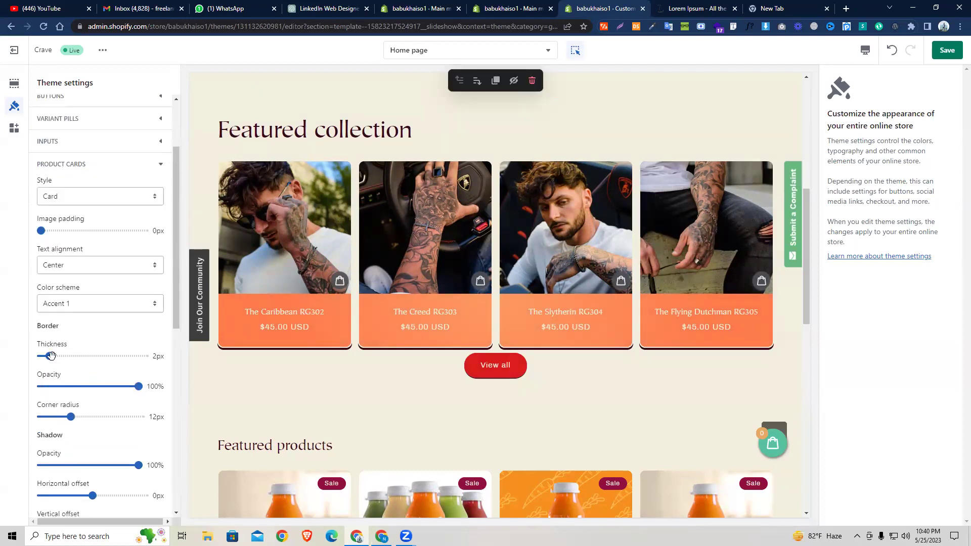
{"action": "left_click", "coordinate": [136, 387]}
{"action": "left_click_drag", "start_coordinate": [49, 356], "coordinate": [141, 356]}
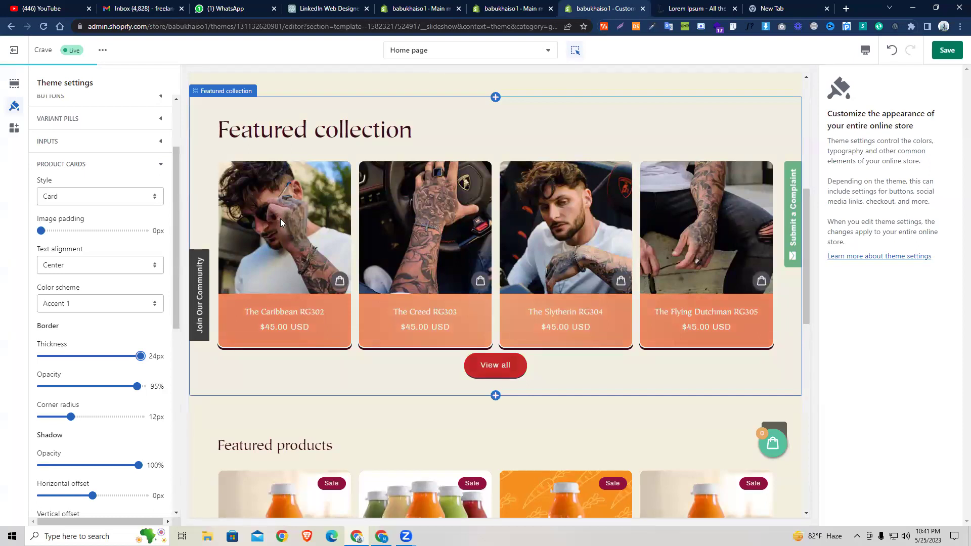
{"action": "scroll", "coordinate": [281, 213], "scroll_direction": "down", "scroll_amount": 4}
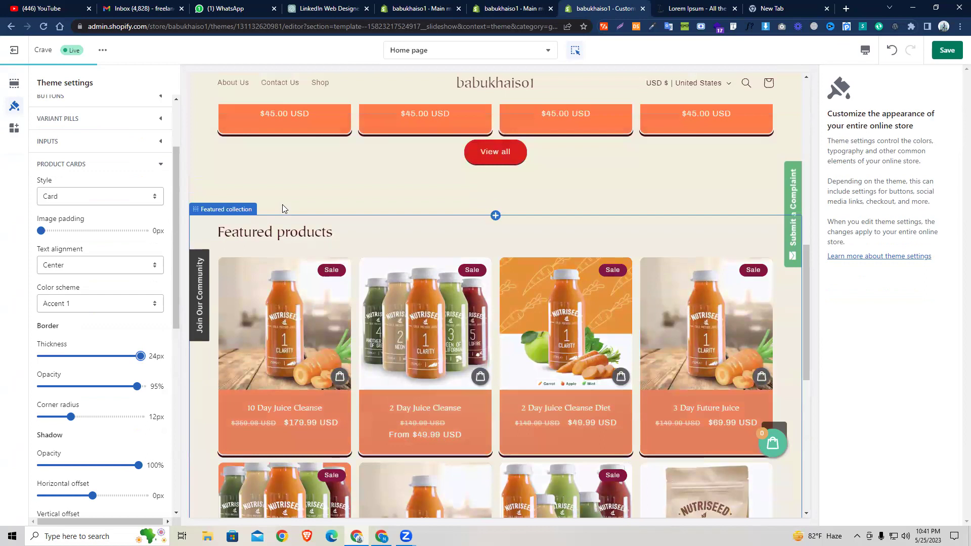
{"action": "scroll", "coordinate": [283, 203], "scroll_direction": "up", "scroll_amount": 2}
{"action": "scroll", "coordinate": [284, 203], "scroll_direction": "down", "scroll_amount": 2}
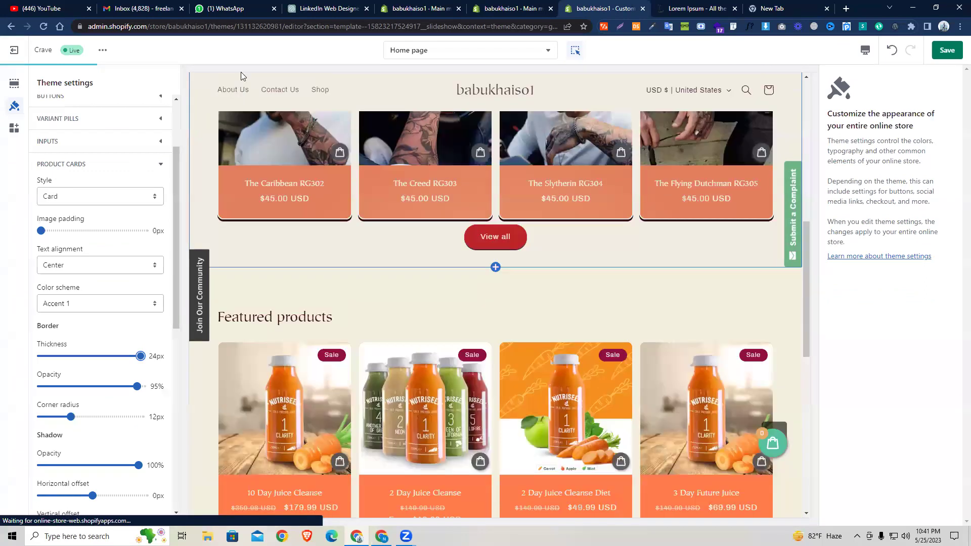
{"action": "scroll", "coordinate": [269, 88], "scroll_direction": "up", "scroll_amount": 5}
{"action": "scroll", "coordinate": [247, 71], "scroll_direction": "up", "scroll_amount": 3}
{"action": "scroll", "coordinate": [291, 256], "scroll_direction": "down", "scroll_amount": 5}
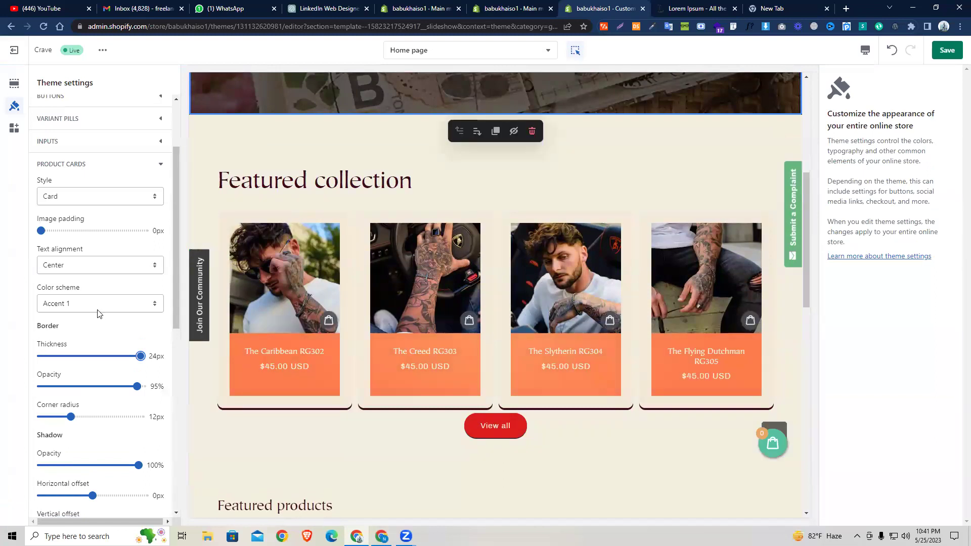
Compare thinner product card borders and set the border thickness to 8 px.
{"action": "left_click_drag", "start_coordinate": [140, 357], "coordinate": [71, 355]}
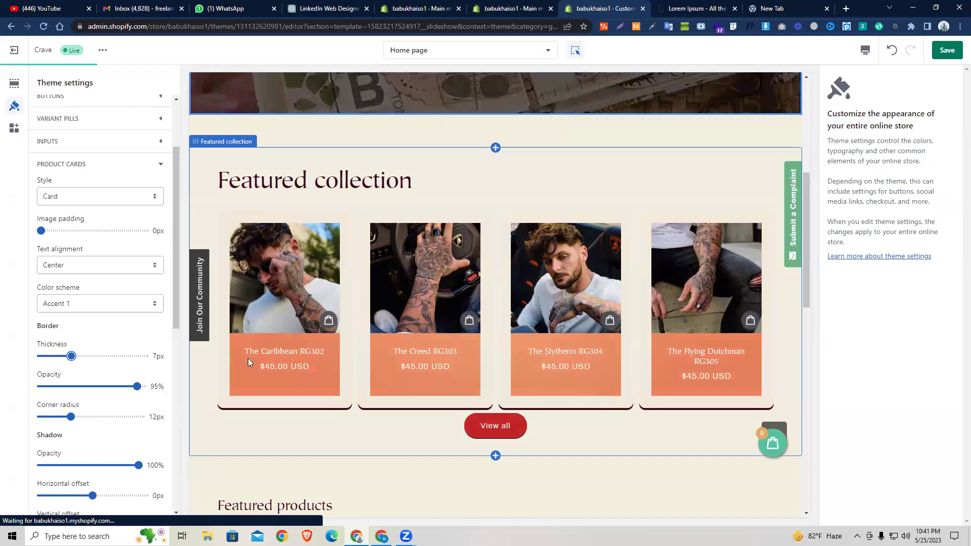
{"action": "left_click_drag", "start_coordinate": [72, 357], "coordinate": [49, 356]}
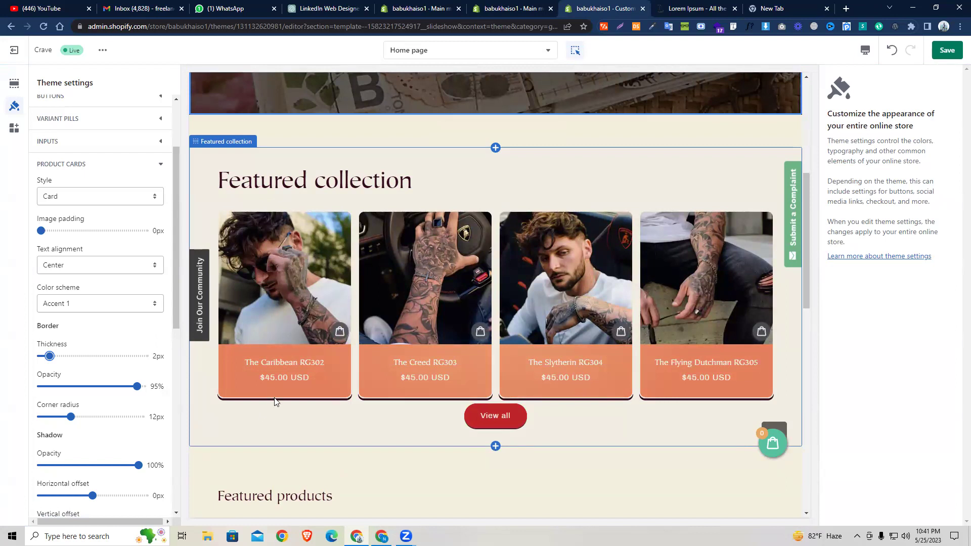
{"action": "left_click_drag", "start_coordinate": [50, 355], "coordinate": [75, 355]}
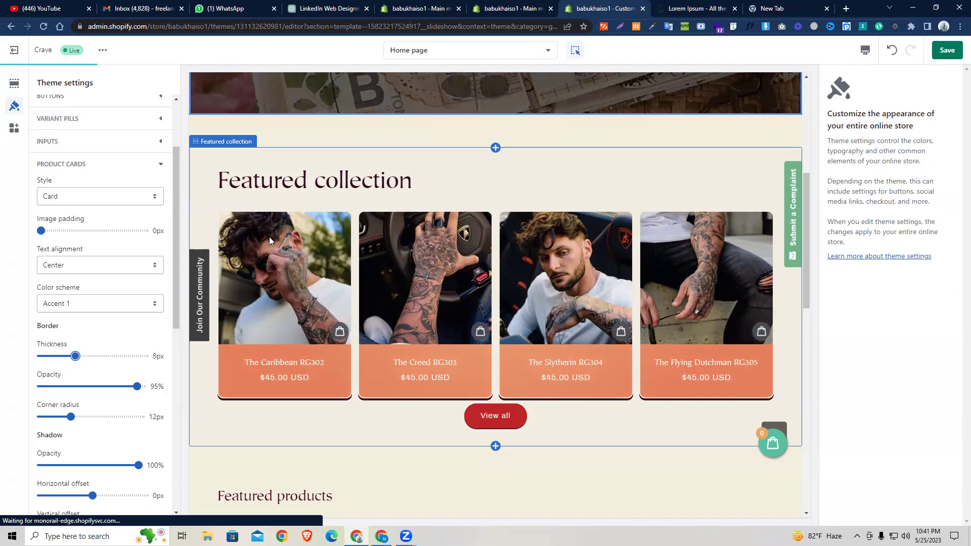
Set the product card border opacity to 100% after trying 0%, and set the corner radius to 40 px.
{"action": "scroll", "coordinate": [104, 336], "scroll_direction": "down", "scroll_amount": 2}
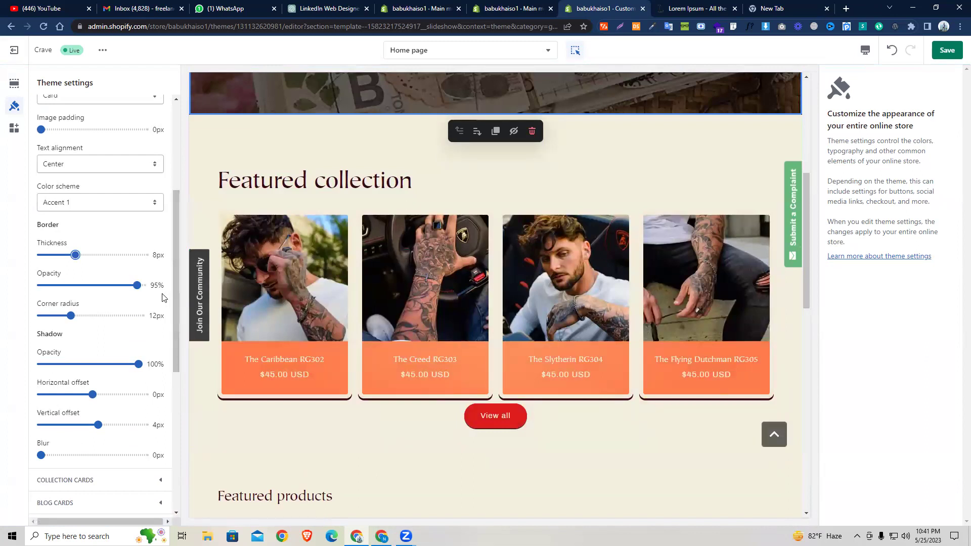
{"action": "left_click_drag", "start_coordinate": [137, 285], "coordinate": [41, 285]}
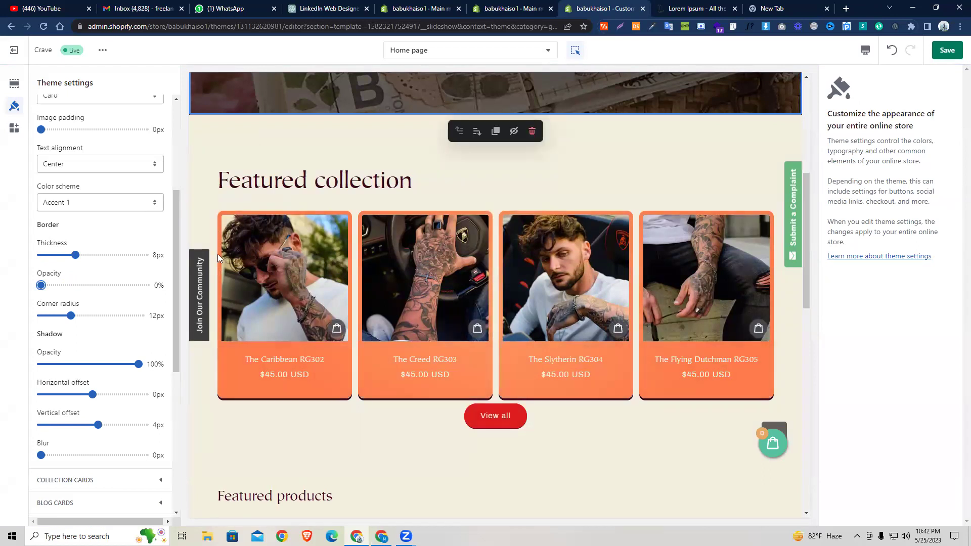
{"action": "left_click", "coordinate": [46, 286]}
{"action": "left_click", "coordinate": [140, 287]}
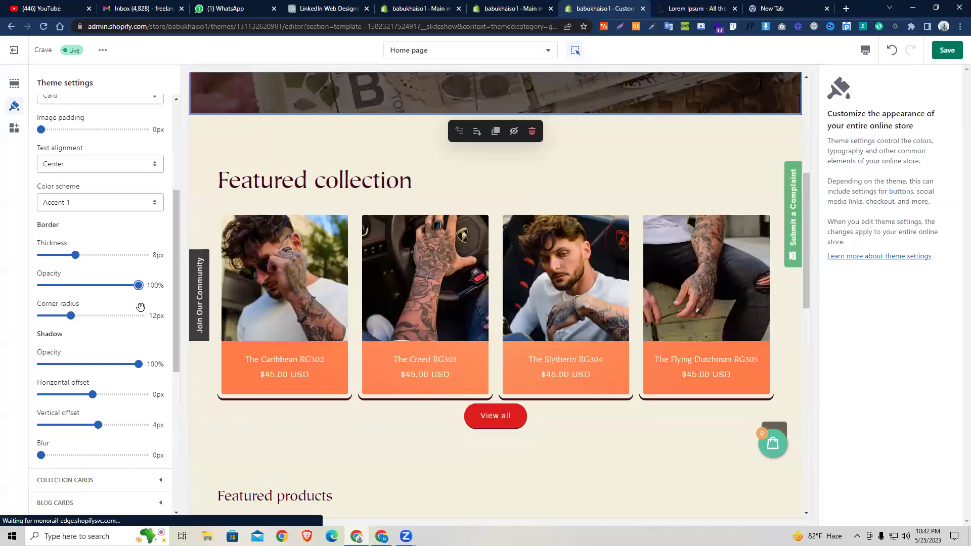
{"action": "left_click", "coordinate": [140, 307]}
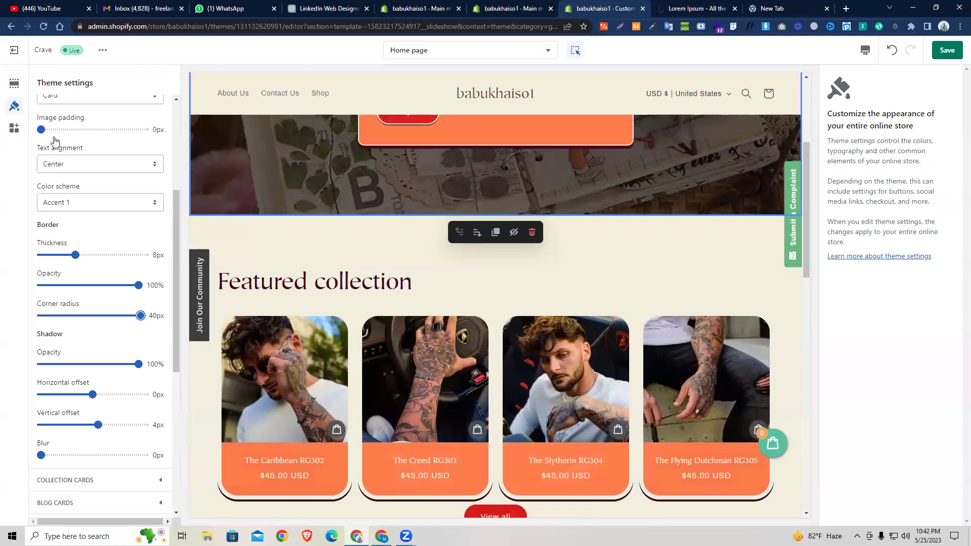
Collapse the product card settings and add a Rich text section between the Bracelets featured collection and Featured products.
{"action": "scroll", "coordinate": [58, 162], "scroll_direction": "up", "scroll_amount": 4}
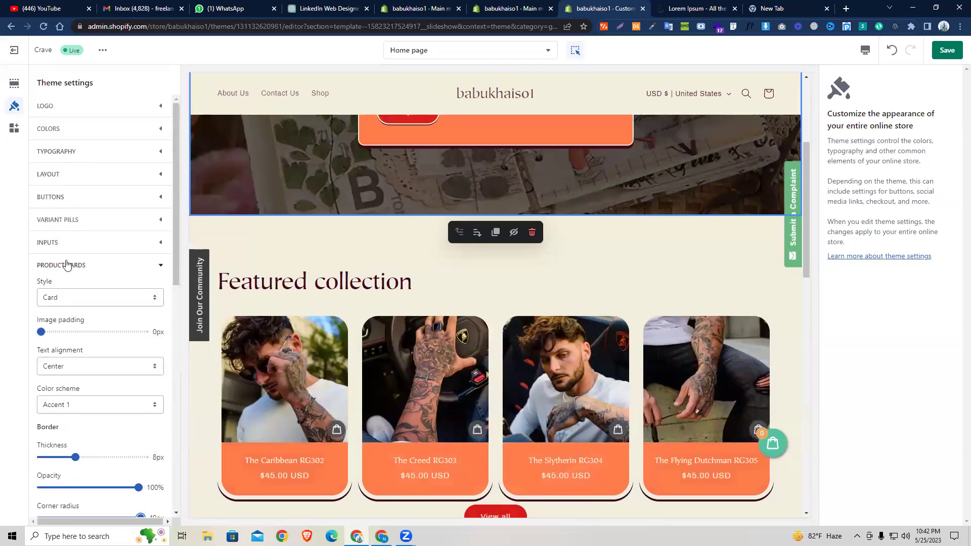
{"action": "left_click", "coordinate": [159, 265]}
{"action": "scroll", "coordinate": [496, 293], "scroll_direction": "down", "scroll_amount": 5}
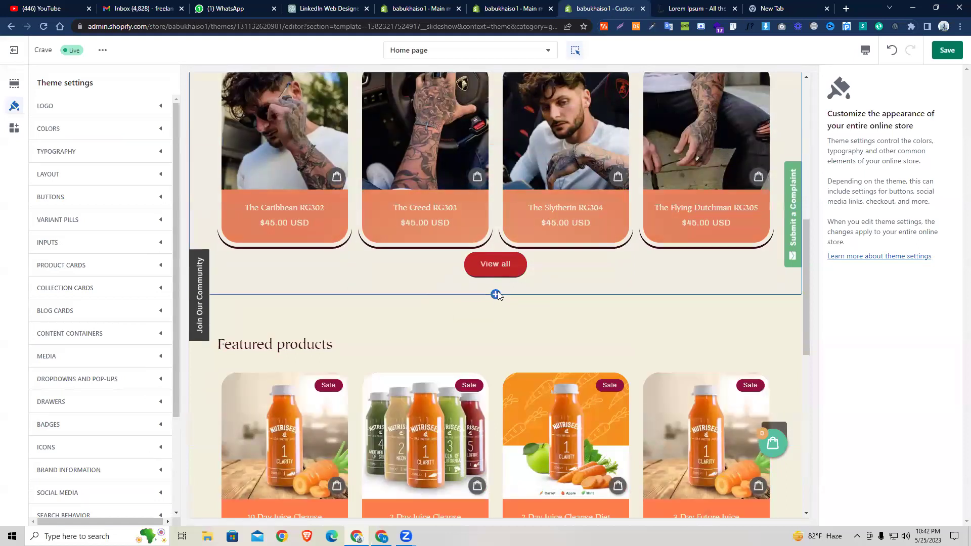
{"action": "left_click", "coordinate": [495, 294]}
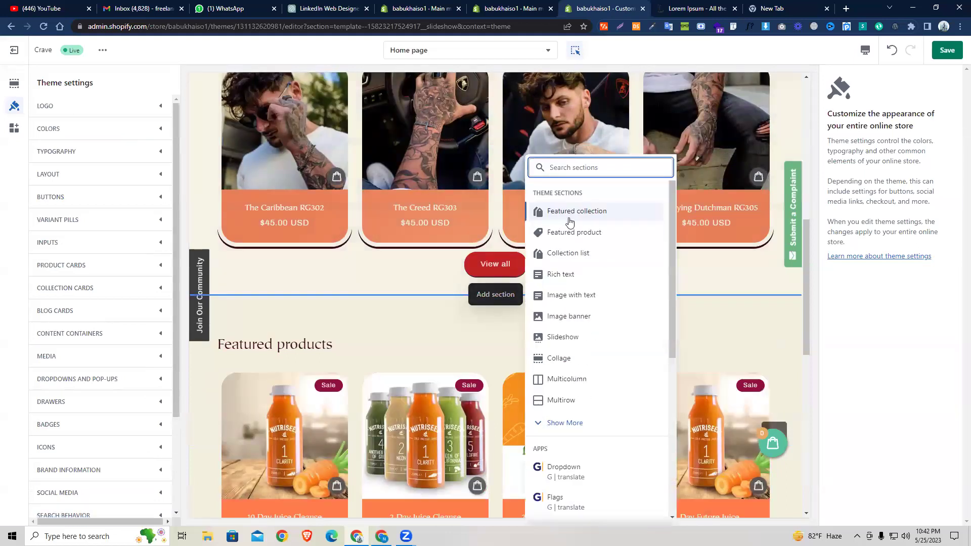
{"action": "left_click", "coordinate": [573, 273]}
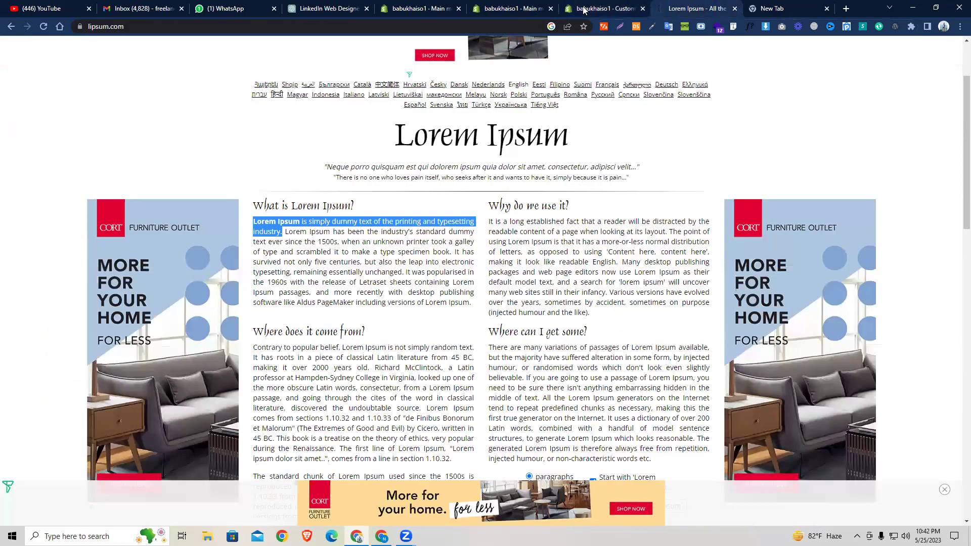
Return to the theme editor, set the Rich text section's heading to "About Us Our Company" and check the available heading sizes.
{"action": "key", "text": "ctrl+shift+Tab"}
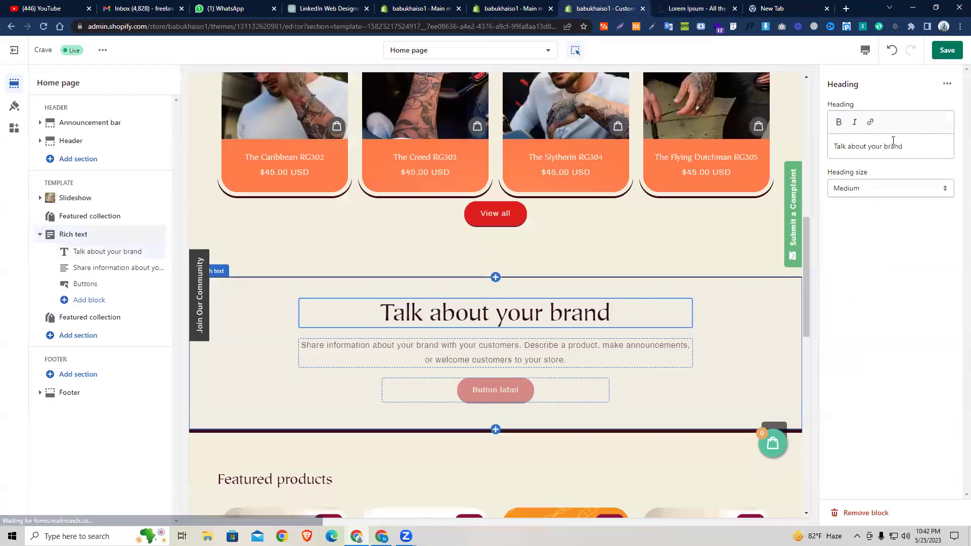
{"action": "triple_click", "coordinate": [893, 145]}
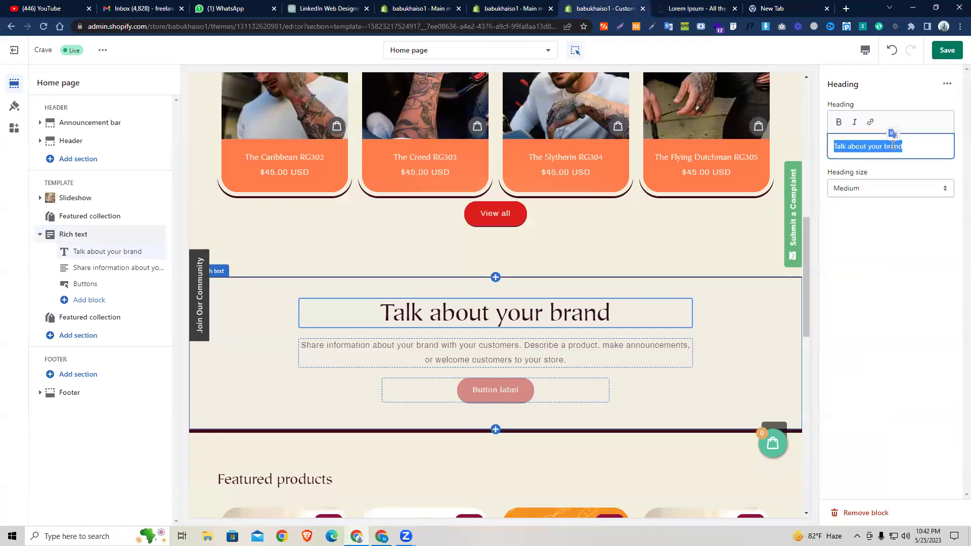
{"action": "type", "text": "About Us"}
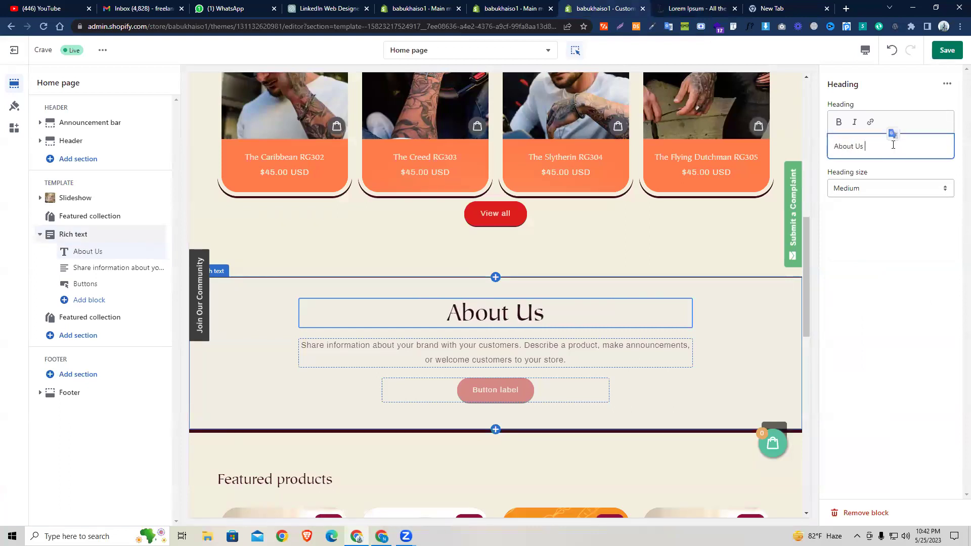
{"action": "type", "text": " Our"}
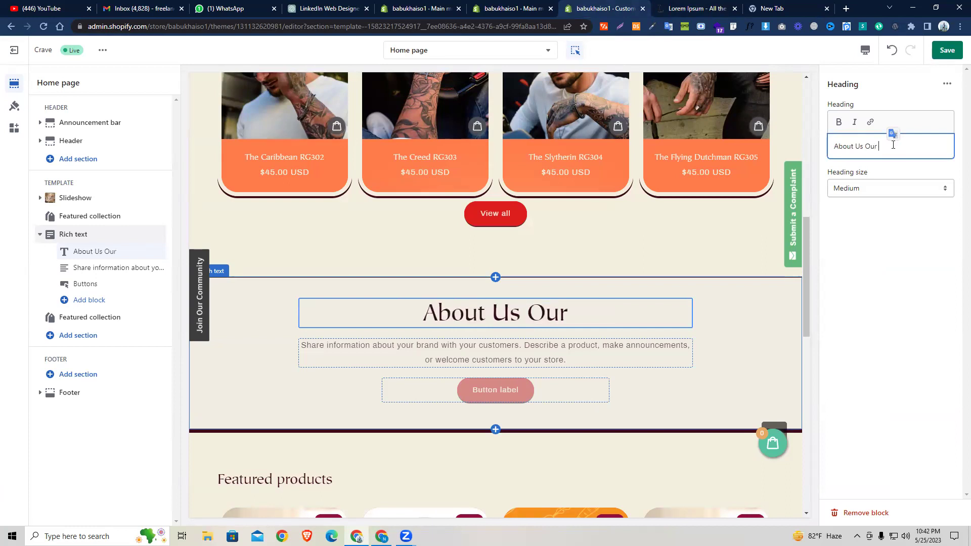
{"action": "type", "text": " Company"}
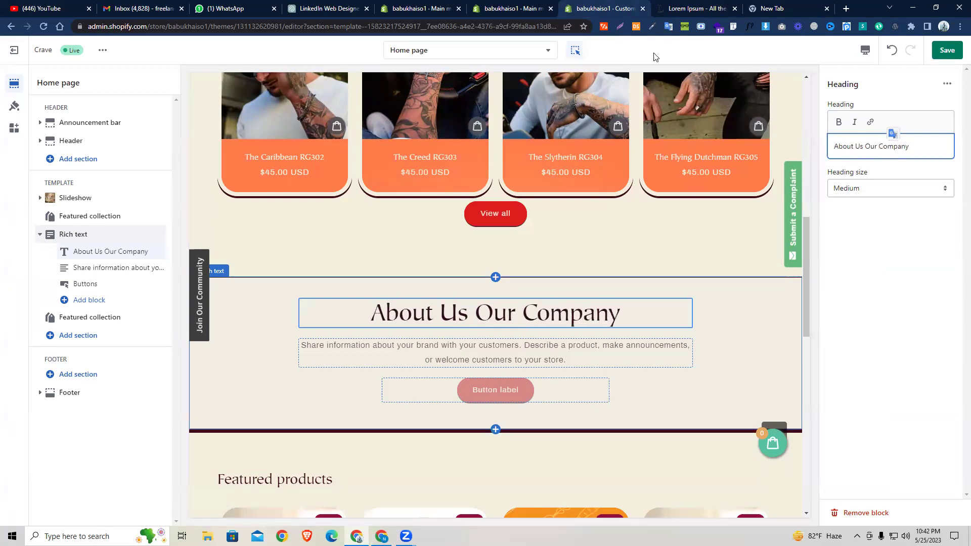
{"action": "left_click", "coordinate": [841, 190]}
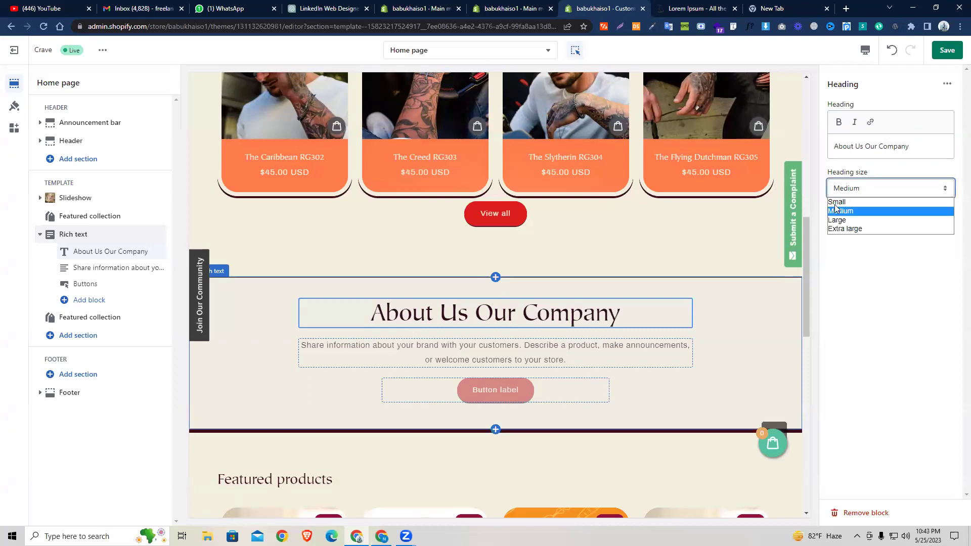
{"action": "left_click_drag", "start_coordinate": [842, 190], "coordinate": [845, 191]}
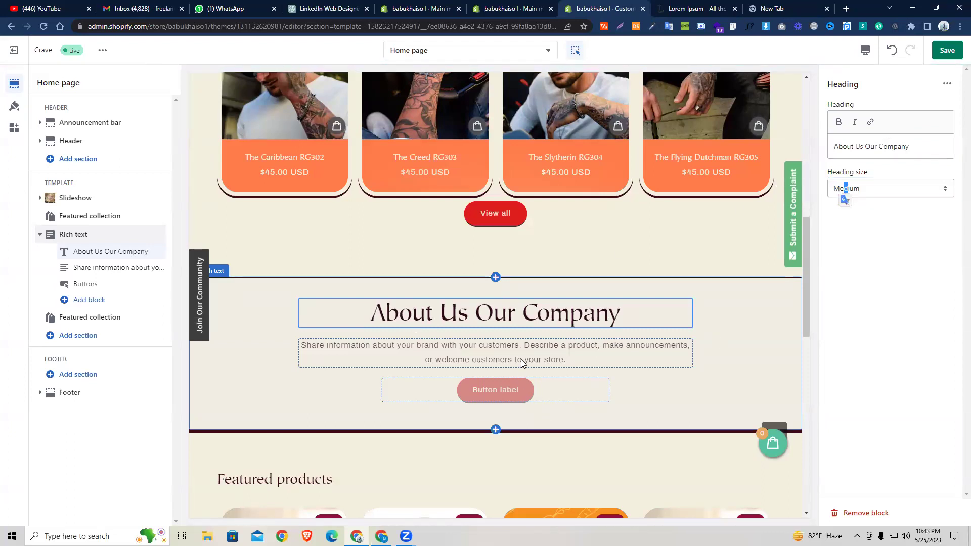
Replace the Rich text description with the lipsum.com passage starting "Lorem Ipsum has been the industry's standard dummy text".
{"action": "left_click", "coordinate": [81, 267]}
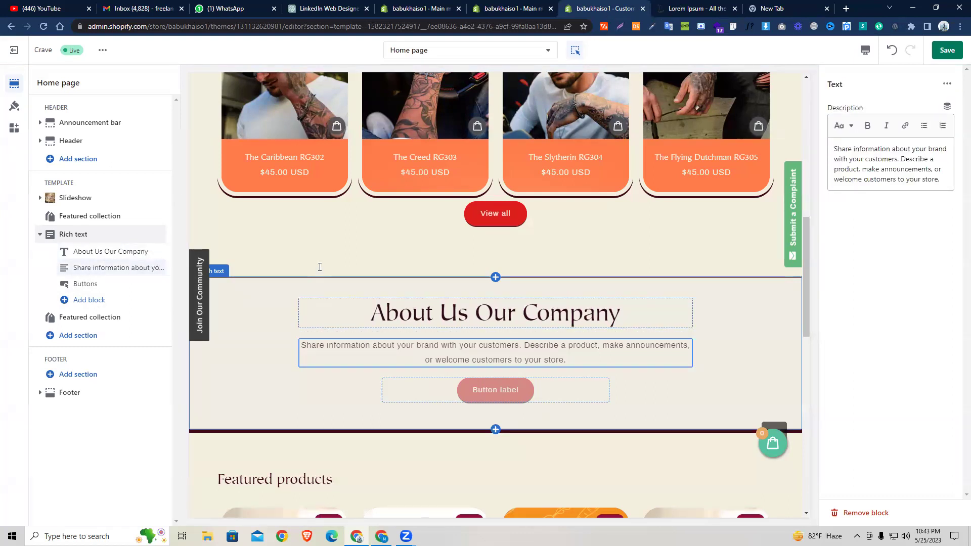
{"action": "key", "text": "ctrl+Tab"}
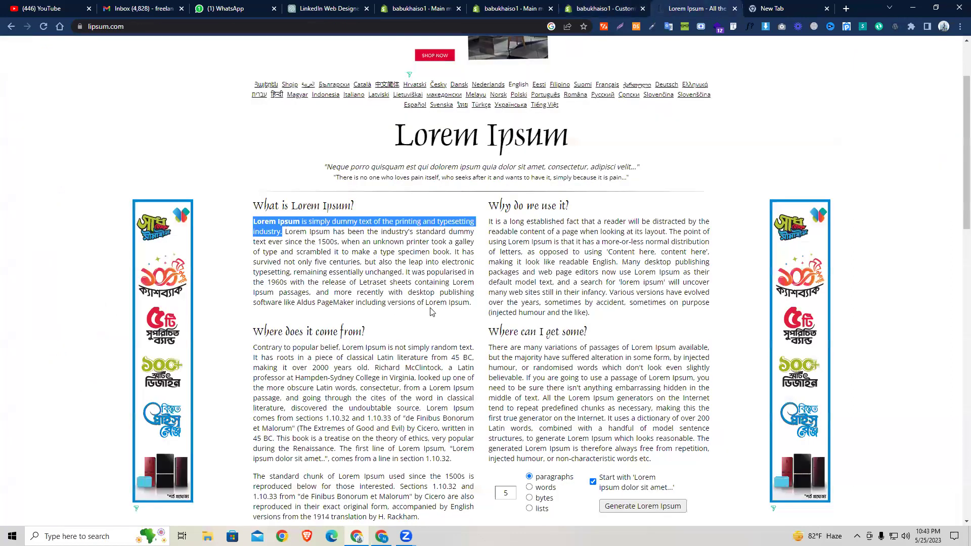
{"action": "left_click", "coordinate": [474, 308]}
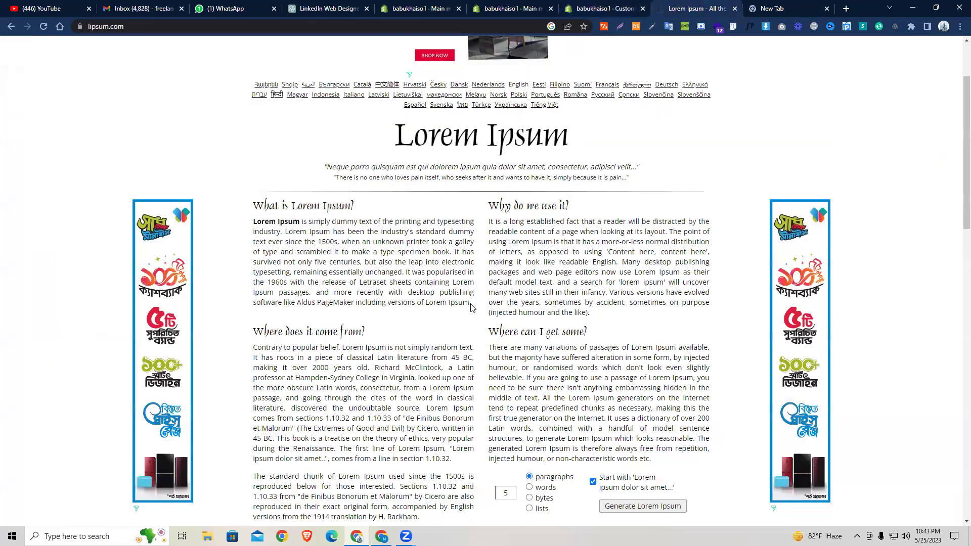
{"action": "left_click", "coordinate": [609, 7]}
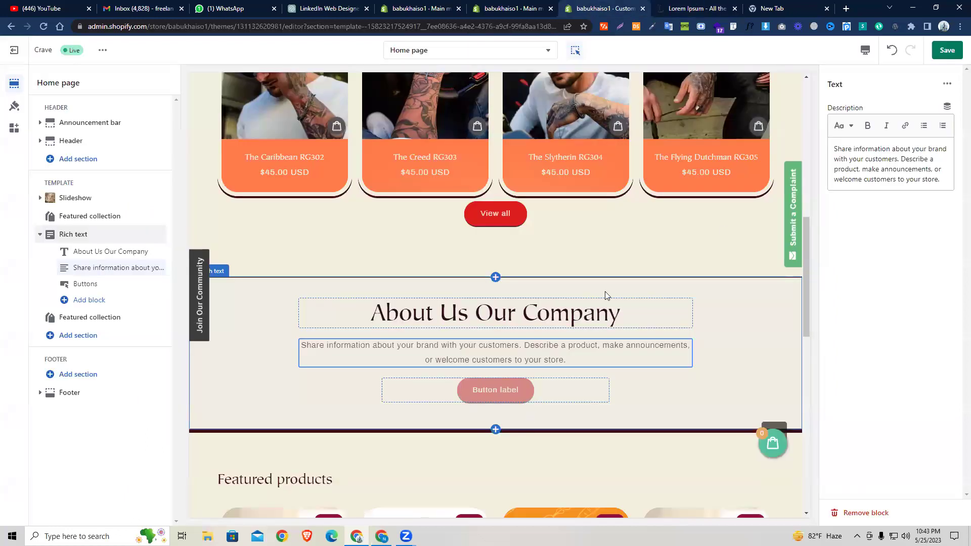
{"action": "triple_click", "coordinate": [848, 162]}
{"action": "right_click", "coordinate": [849, 161]}
{"action": "left_click", "coordinate": [801, 212]}
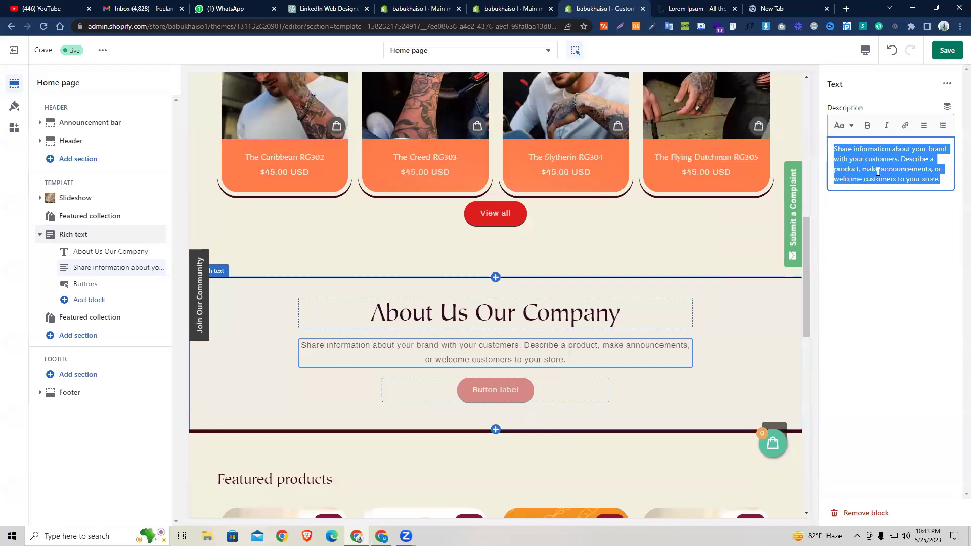
{"action": "type", "text": "Lorem Ipsum has been the industry's standard dummy text ever since the 1500s, when an unknown printer took a galley of type and scrambled it to make a type specimen book. It has survived not only five centuries, but also the leap into electronic typesetting, remaining essentially unchanged. It was popularised in the 1960s with the release of Letraset sheets containing Lorem Ipsum passages, and more recently with desktop publishing software like Aldus PageMaker including versions of Lorem Ipsum"}
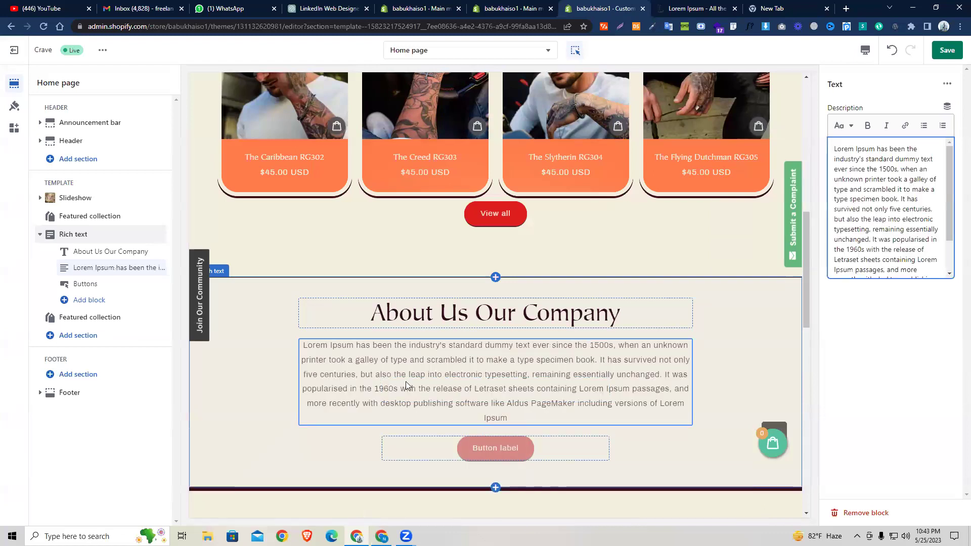
Label the Rich text section's first button "About Us" and link it to the About Us page.
{"action": "left_click", "coordinate": [521, 438]}
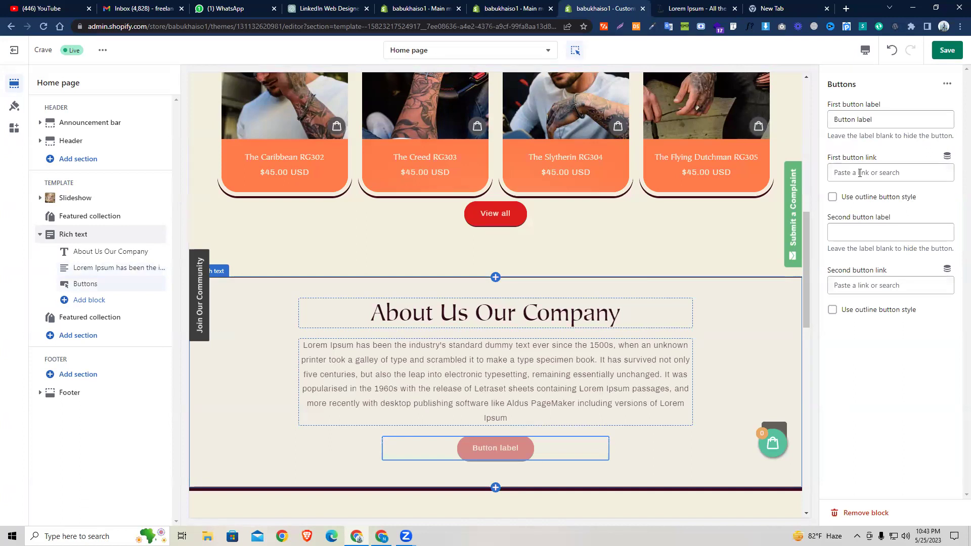
{"action": "triple_click", "coordinate": [858, 122]}
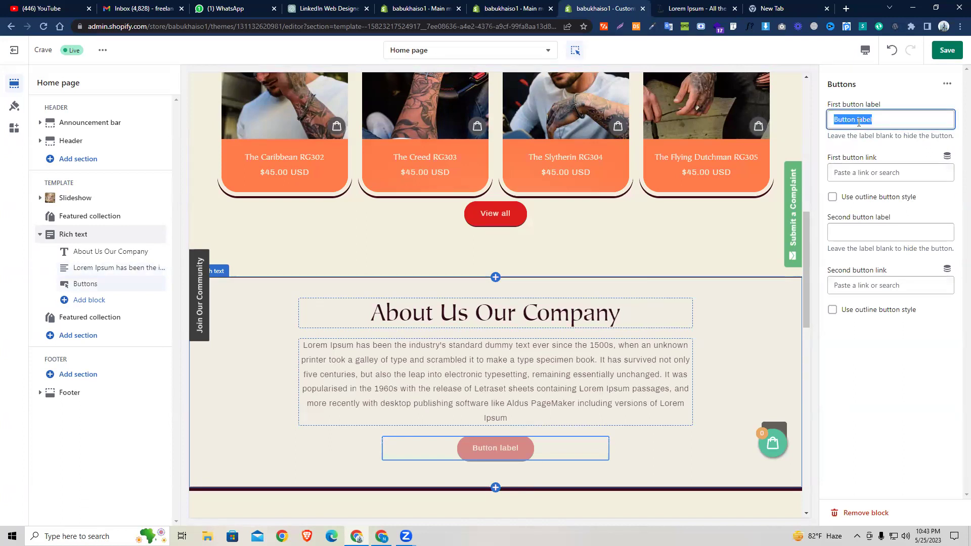
{"action": "type", "text": "About Us"}
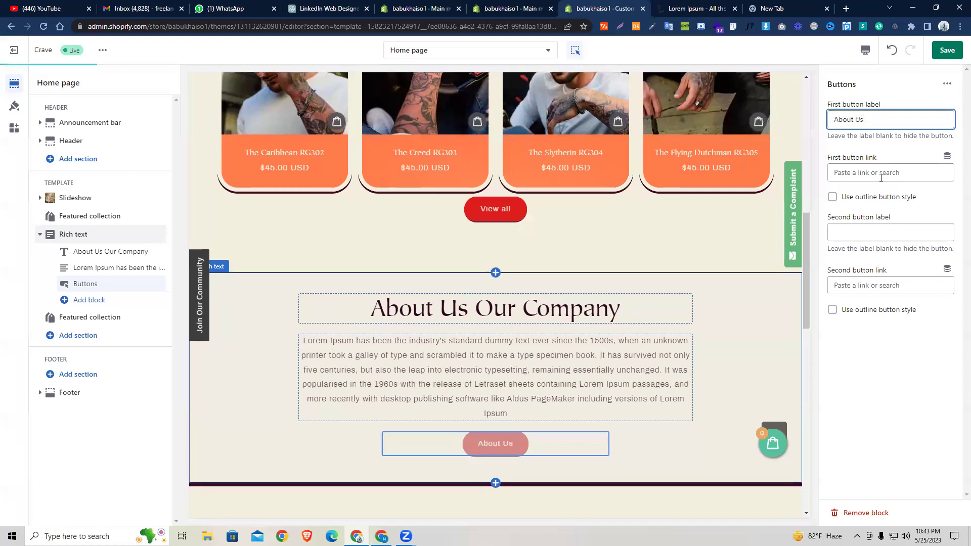
{"action": "left_click", "coordinate": [880, 173]}
{"action": "left_click", "coordinate": [857, 234]}
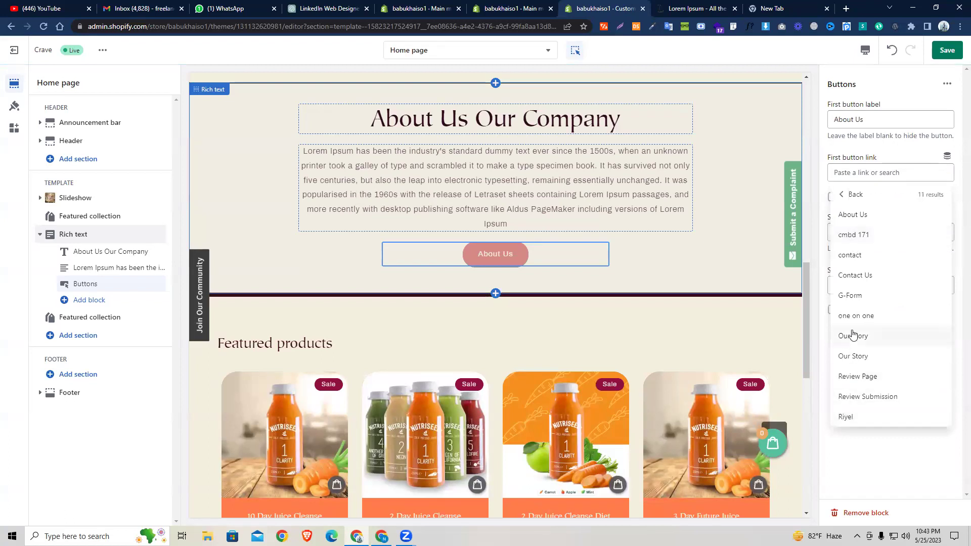
{"action": "left_click", "coordinate": [850, 224]}
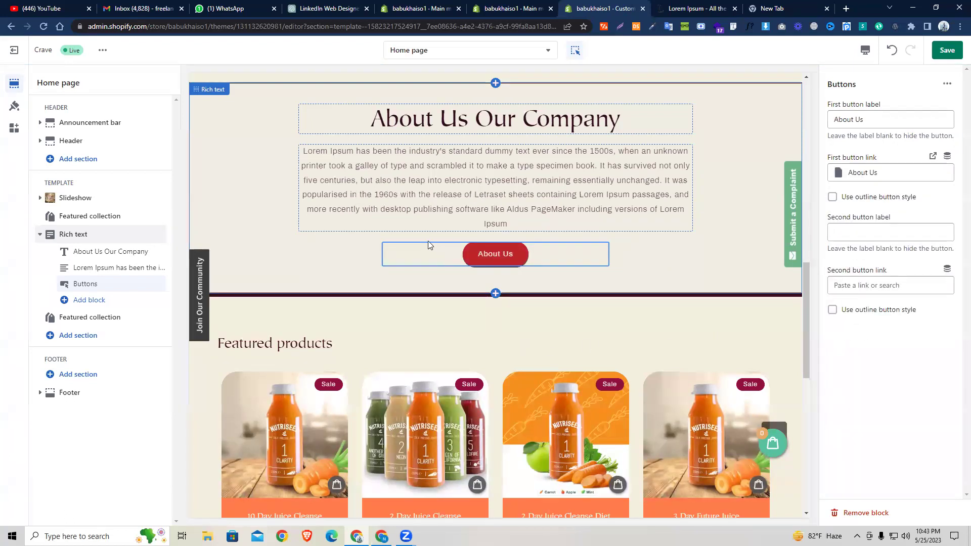
{"action": "scroll", "coordinate": [426, 244], "scroll_direction": "up", "scroll_amount": 2}
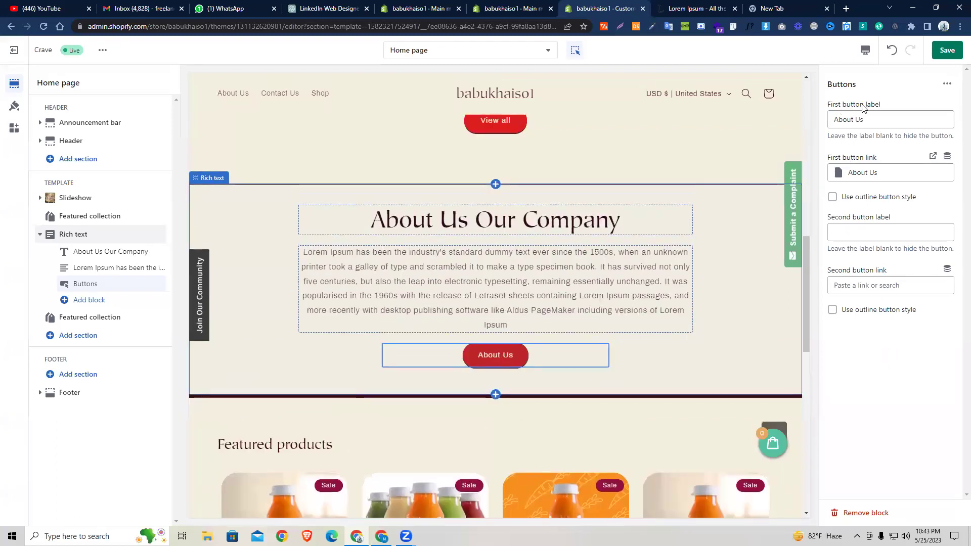
Review the Rich text section in the preview, collapse its blocks and move it directly below the Slideshow.
{"action": "left_click", "coordinate": [275, 227]}
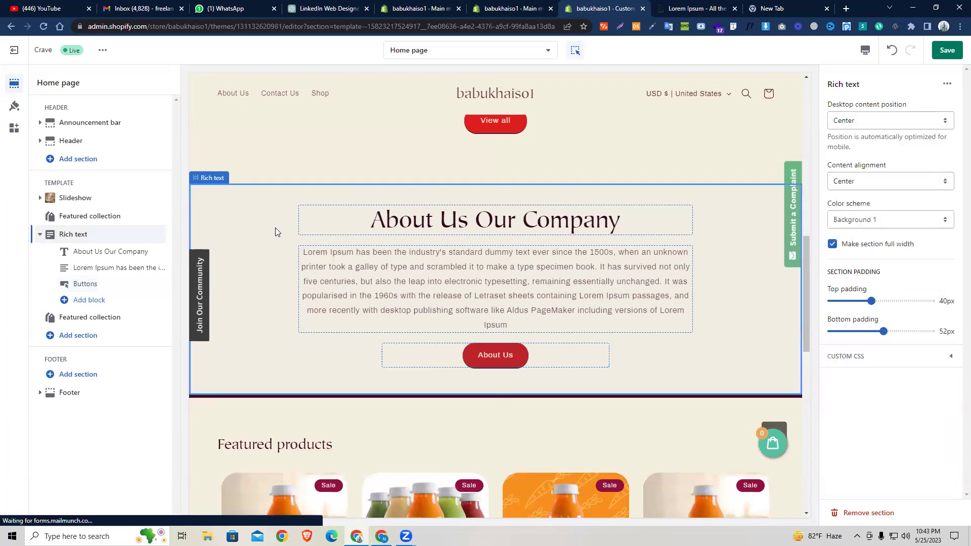
{"action": "scroll", "coordinate": [389, 341], "scroll_direction": "up", "scroll_amount": 3}
{"action": "scroll", "coordinate": [380, 336], "scroll_direction": "down", "scroll_amount": 3}
{"action": "scroll", "coordinate": [340, 377], "scroll_direction": "up", "scroll_amount": 3}
{"action": "scroll", "coordinate": [283, 323], "scroll_direction": "up", "scroll_amount": 2}
{"action": "scroll", "coordinate": [259, 288], "scroll_direction": "down", "scroll_amount": 4}
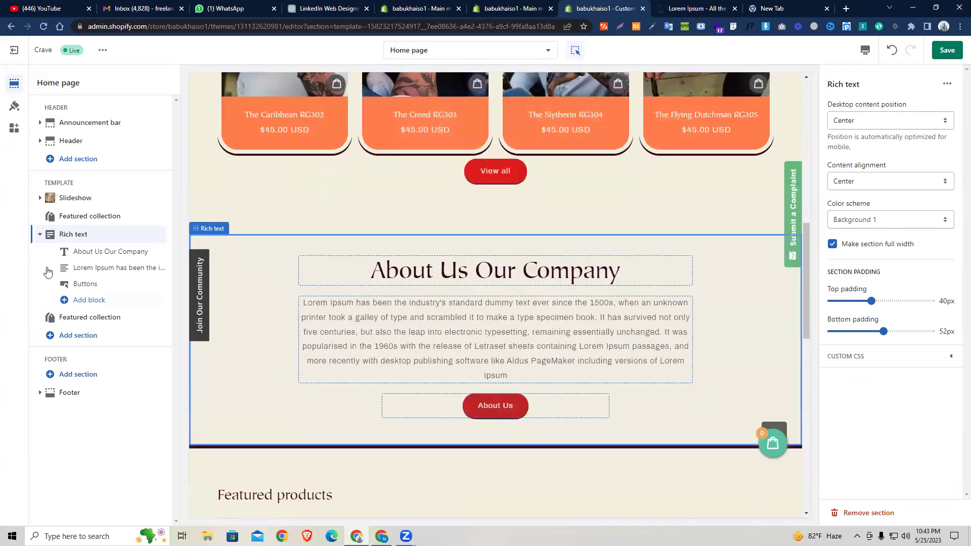
{"action": "left_click", "coordinate": [42, 236]}
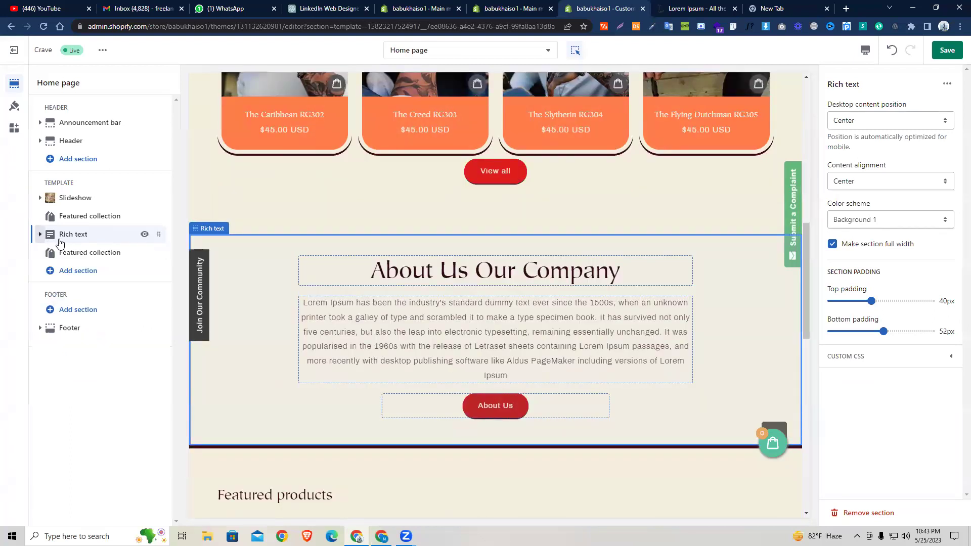
{"action": "left_click_drag", "start_coordinate": [159, 233], "coordinate": [132, 221]}
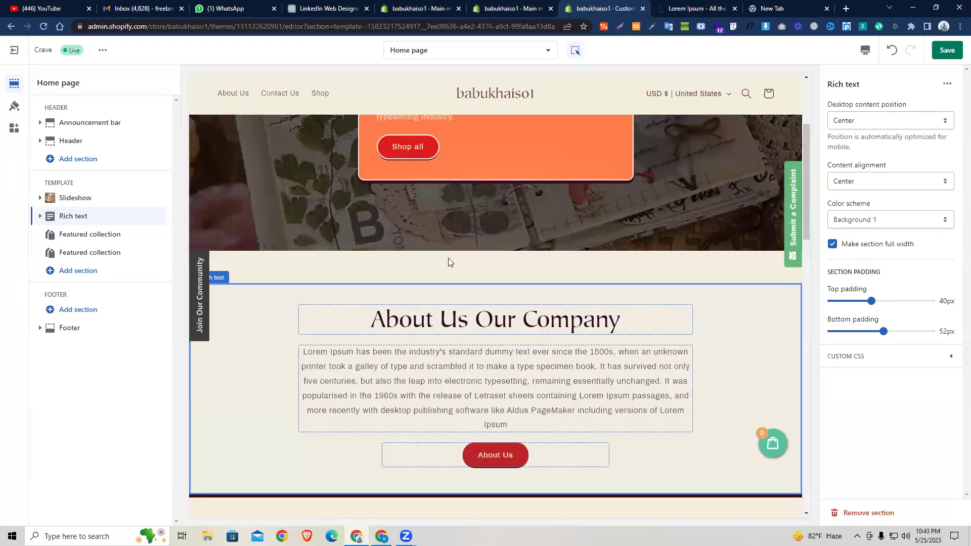
{"action": "scroll", "coordinate": [227, 157], "scroll_direction": "down", "scroll_amount": 2}
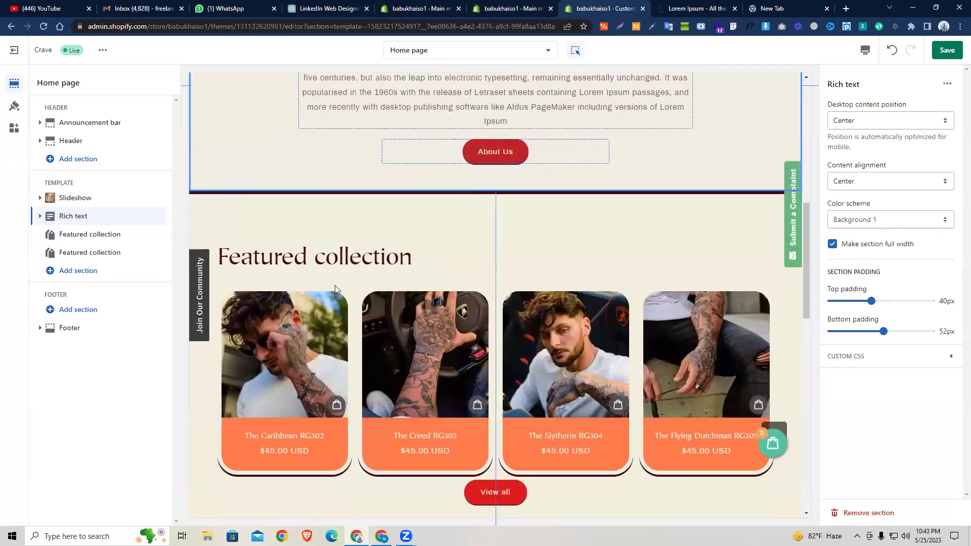
{"action": "scroll", "coordinate": [334, 285], "scroll_direction": "up", "scroll_amount": 1}
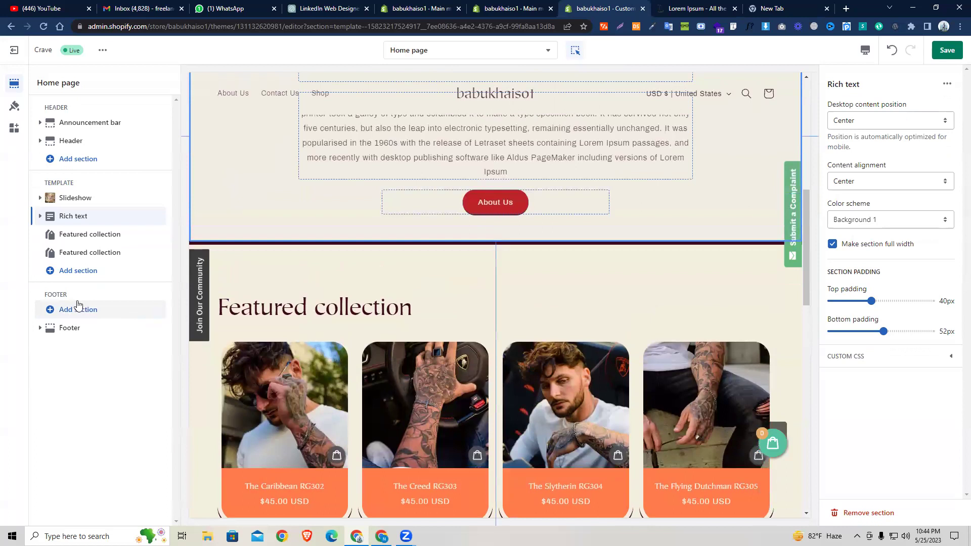
Add a Featured product section after the second featured collection and assign the 2 Day Juice Cleanse product to it.
{"action": "left_click", "coordinate": [71, 271]}
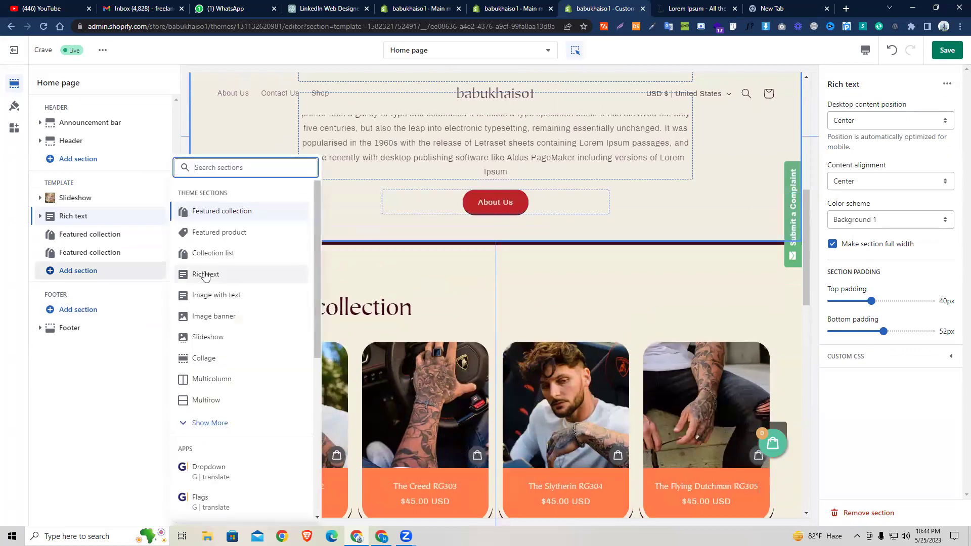
{"action": "left_click", "coordinate": [228, 238]}
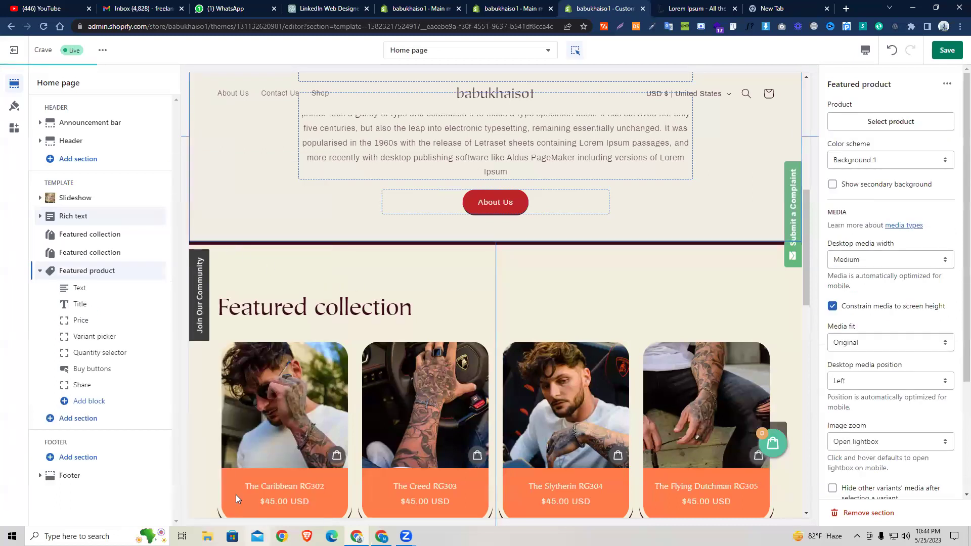
{"action": "scroll", "coordinate": [489, 260], "scroll_direction": "down", "scroll_amount": 10}
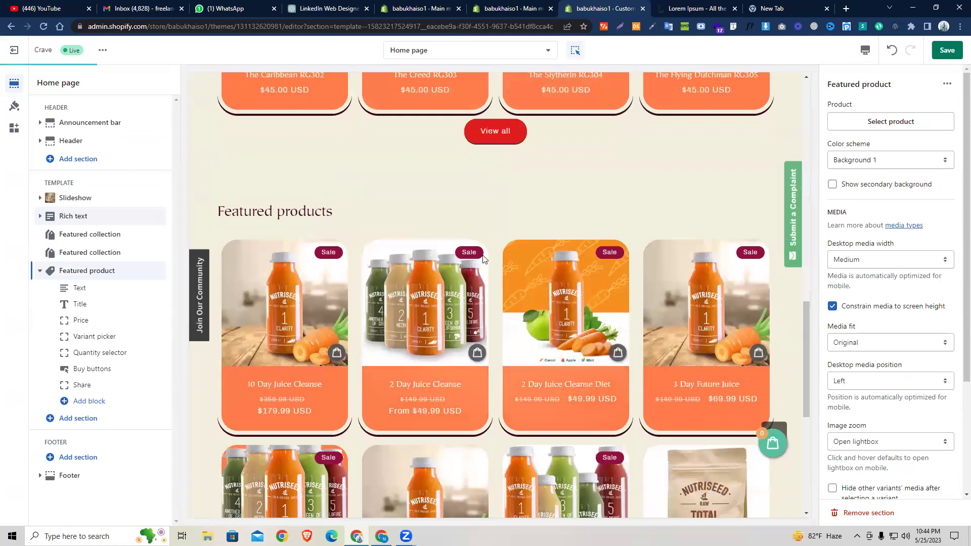
{"action": "scroll", "coordinate": [480, 254], "scroll_direction": "up", "scroll_amount": 3}
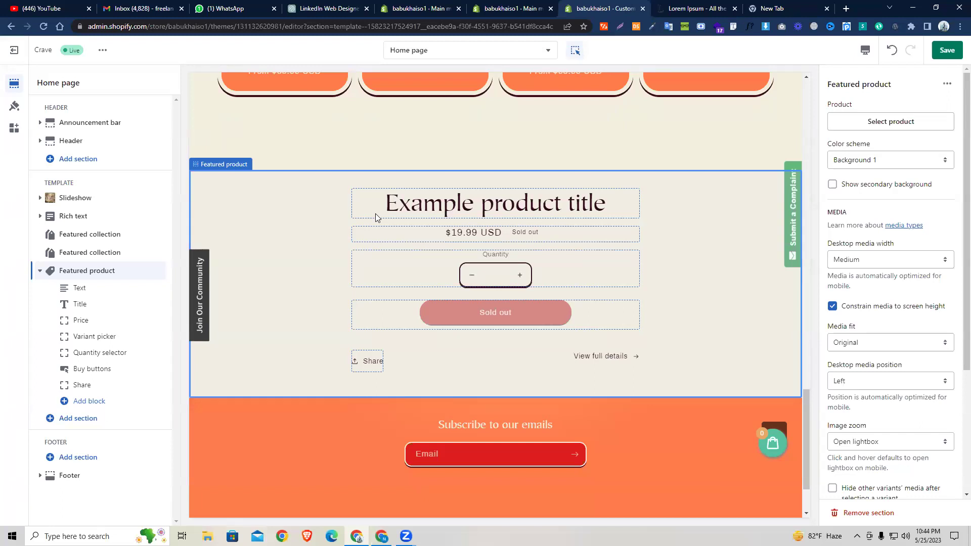
{"action": "left_click", "coordinate": [866, 130]}
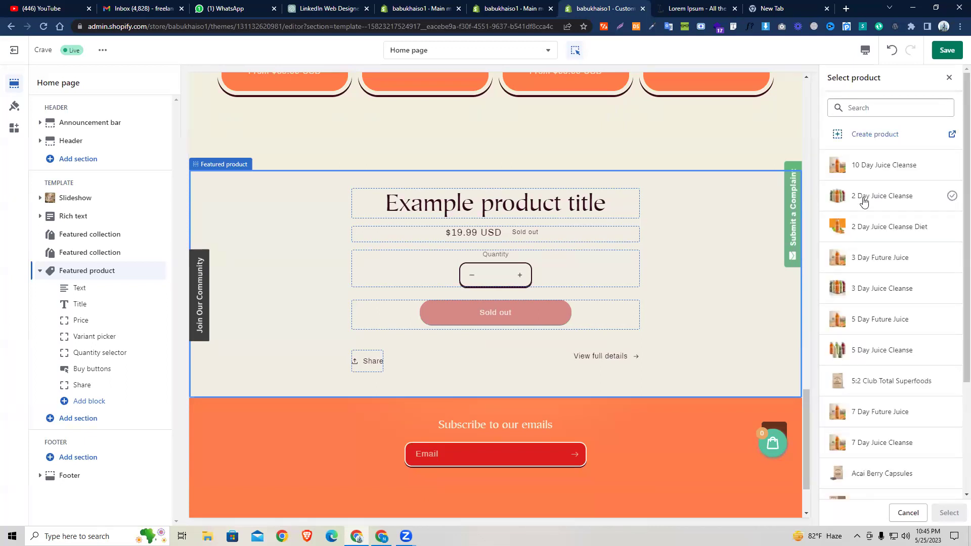
{"action": "left_click", "coordinate": [864, 202]}
{"action": "left_click", "coordinate": [950, 513]}
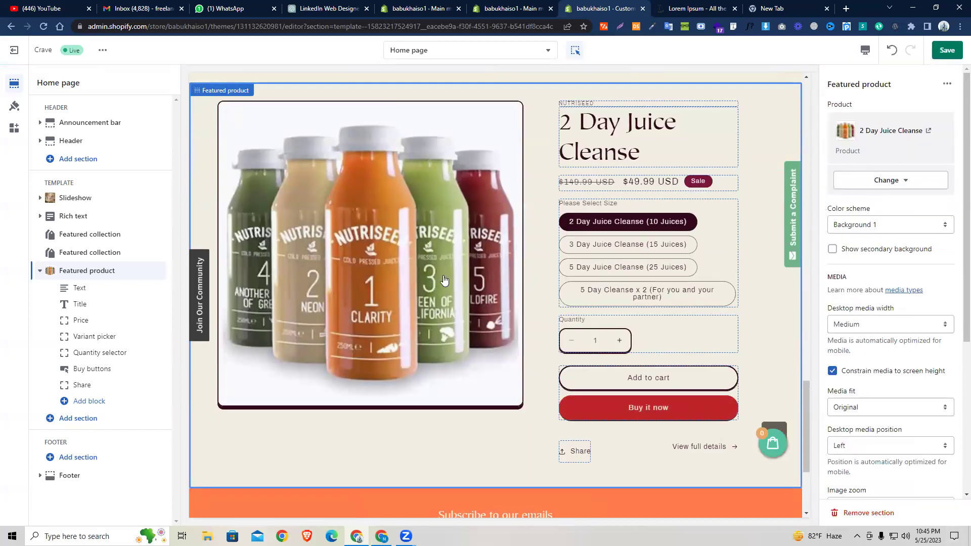
Review the home page preview from the About Us text through the featured collections to the featured product section.
{"action": "scroll", "coordinate": [273, 258], "scroll_direction": "up", "scroll_amount": 2}
{"action": "scroll", "coordinate": [283, 260], "scroll_direction": "down", "scroll_amount": 5}
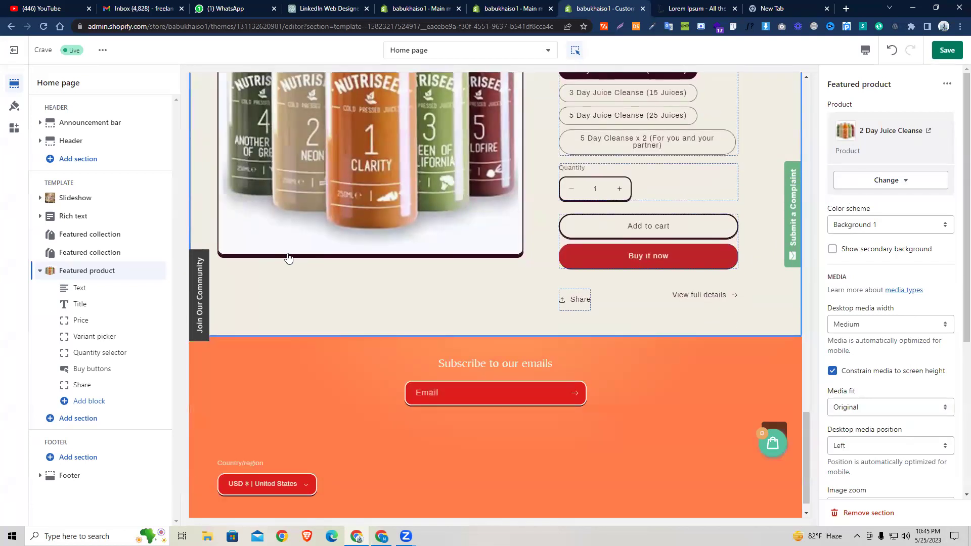
{"action": "scroll", "coordinate": [291, 256], "scroll_direction": "up", "scroll_amount": 3}
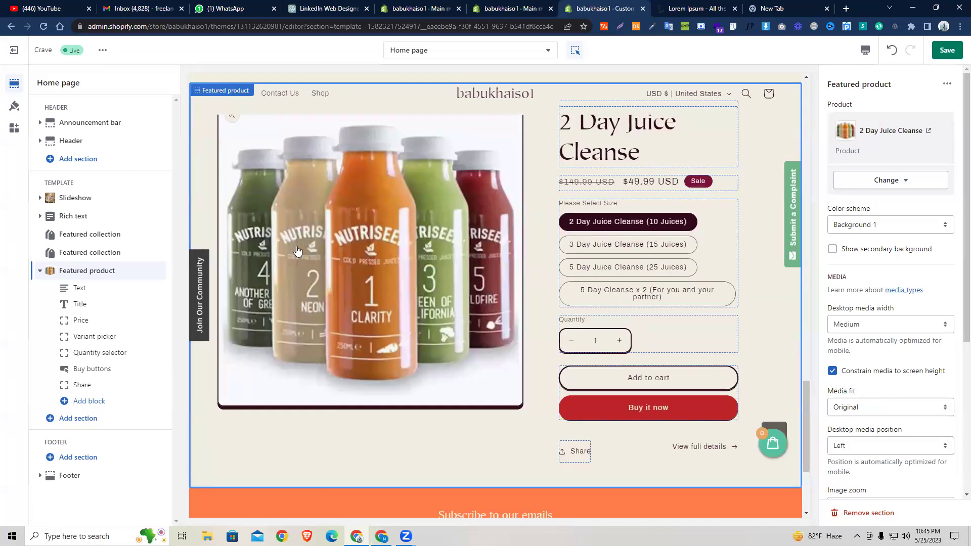
{"action": "scroll", "coordinate": [331, 293], "scroll_direction": "up", "scroll_amount": 7}
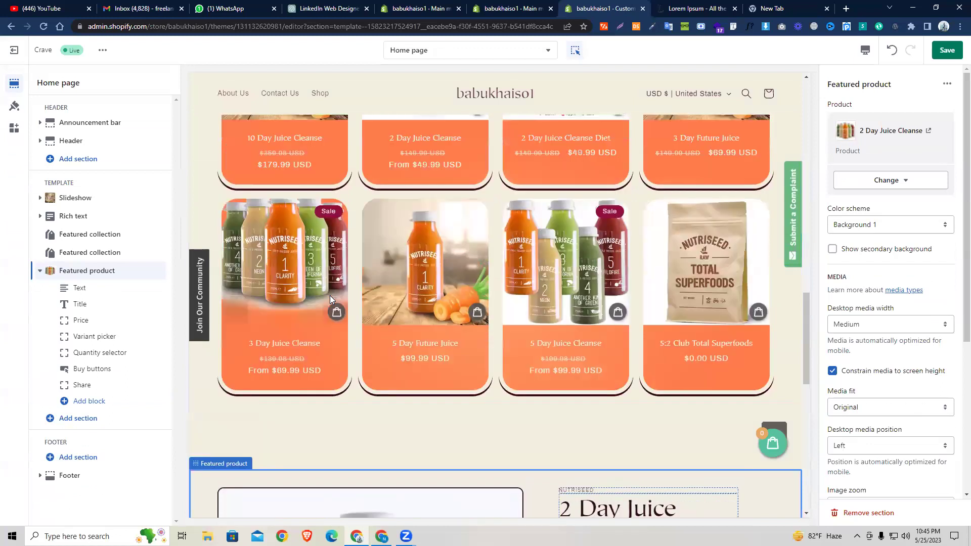
{"action": "scroll", "coordinate": [331, 295], "scroll_direction": "up", "scroll_amount": 13}
{"action": "scroll", "coordinate": [280, 245], "scroll_direction": "down", "scroll_amount": 7}
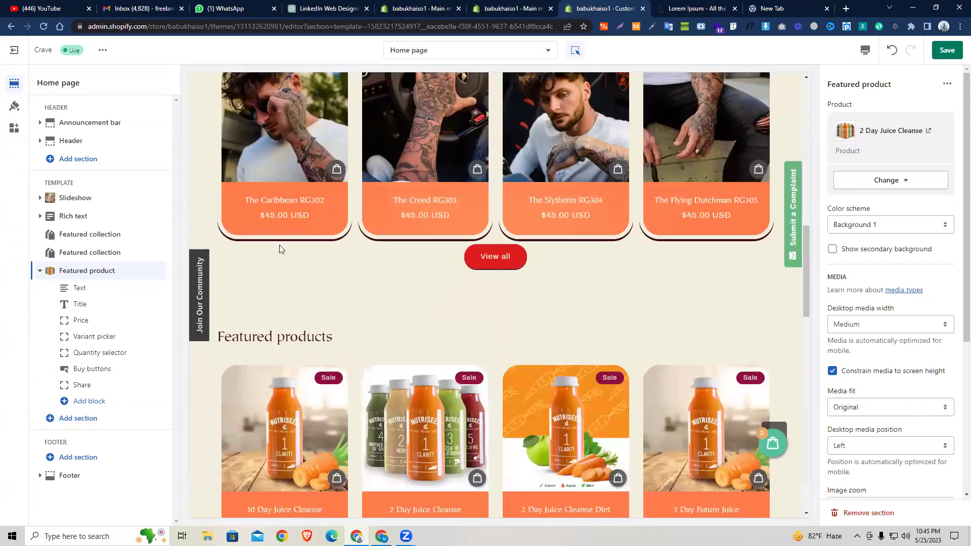
{"action": "scroll", "coordinate": [279, 245], "scroll_direction": "down", "scroll_amount": 3}
{"action": "scroll", "coordinate": [259, 193], "scroll_direction": "up", "scroll_amount": 15}
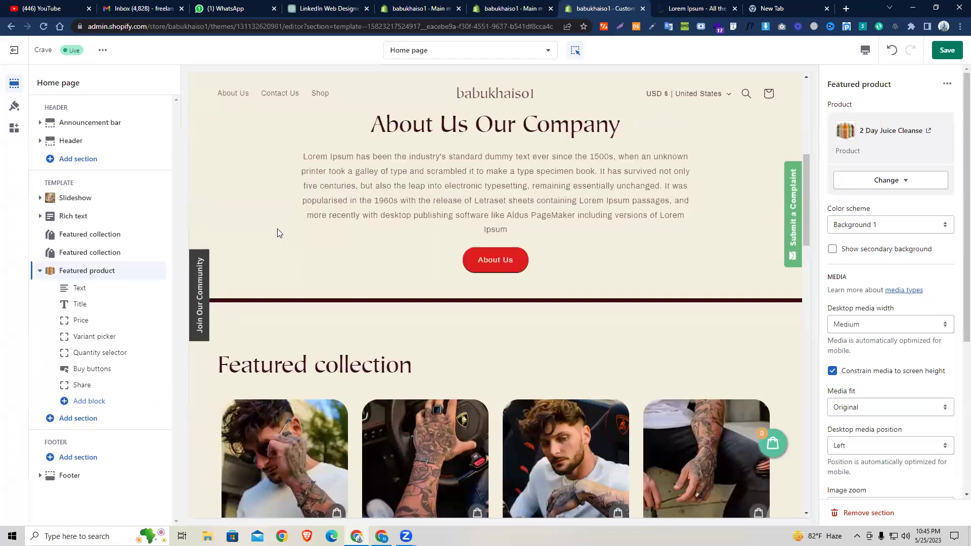
{"action": "scroll", "coordinate": [278, 226], "scroll_direction": "down", "scroll_amount": 13}
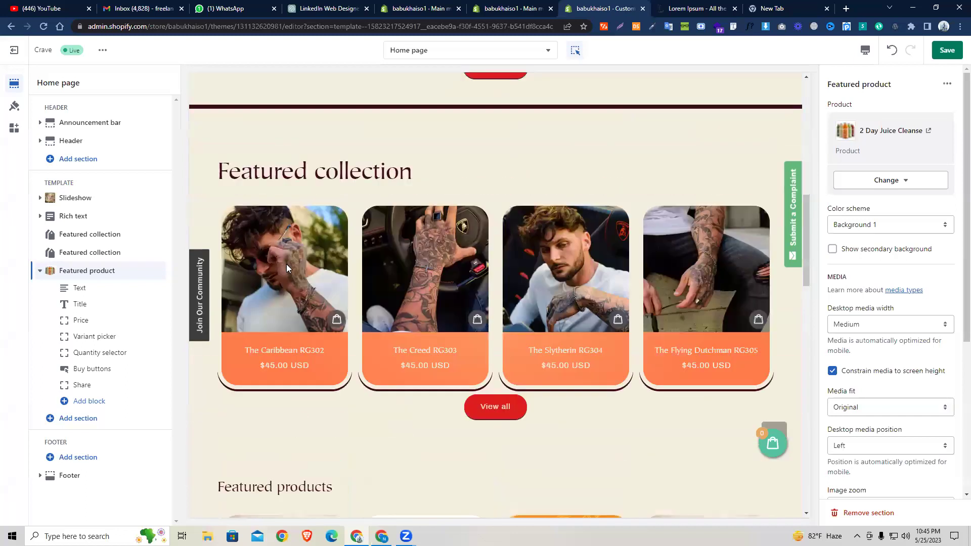
{"action": "scroll", "coordinate": [463, 260], "scroll_direction": "down", "scroll_amount": 6}
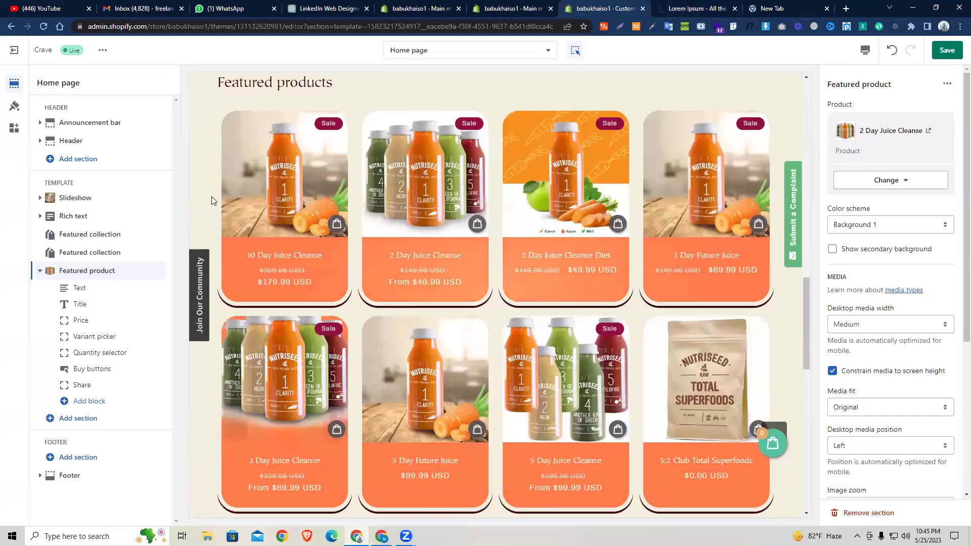
{"action": "scroll", "coordinate": [463, 263], "scroll_direction": "down", "scroll_amount": 9}
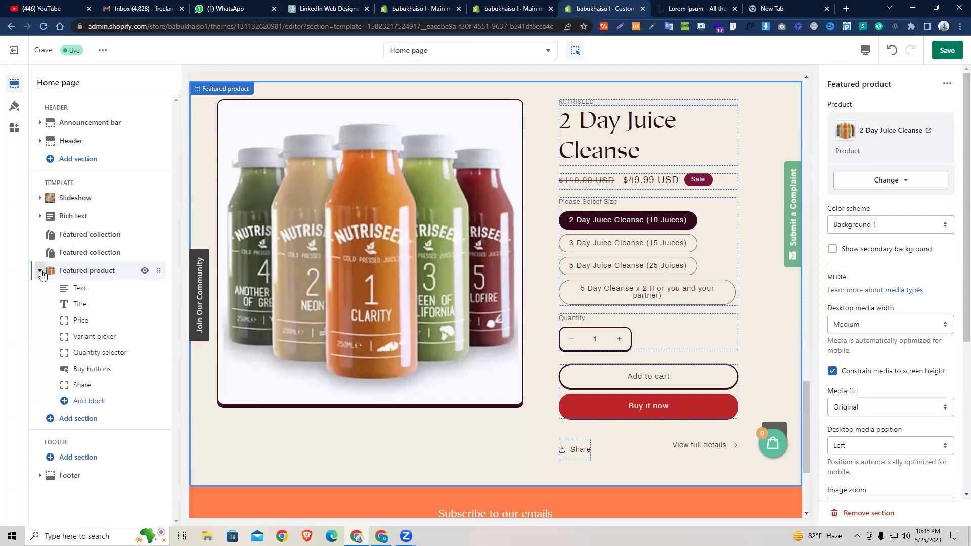
Check the text style options of the featured product's vendor text block, leaving the style as it is.
{"action": "left_click", "coordinate": [71, 292]}
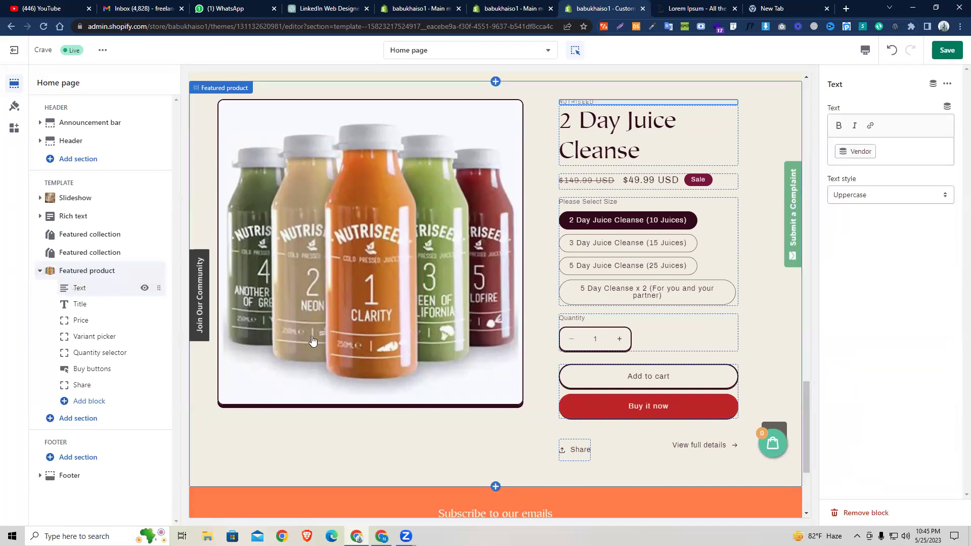
{"action": "left_click", "coordinate": [895, 197]}
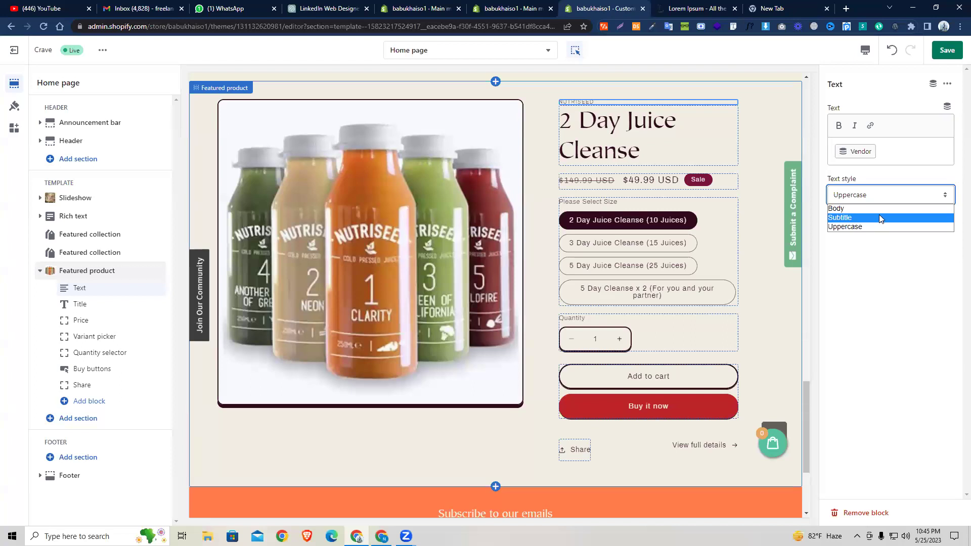
{"action": "left_click", "coordinate": [536, 167]}
{"action": "left_click", "coordinate": [693, 289]}
Examine the featured product section's layout in the preview, together with the product grid above and the email signup below.
{"action": "scroll", "coordinate": [603, 313], "scroll_direction": "down", "scroll_amount": 3}
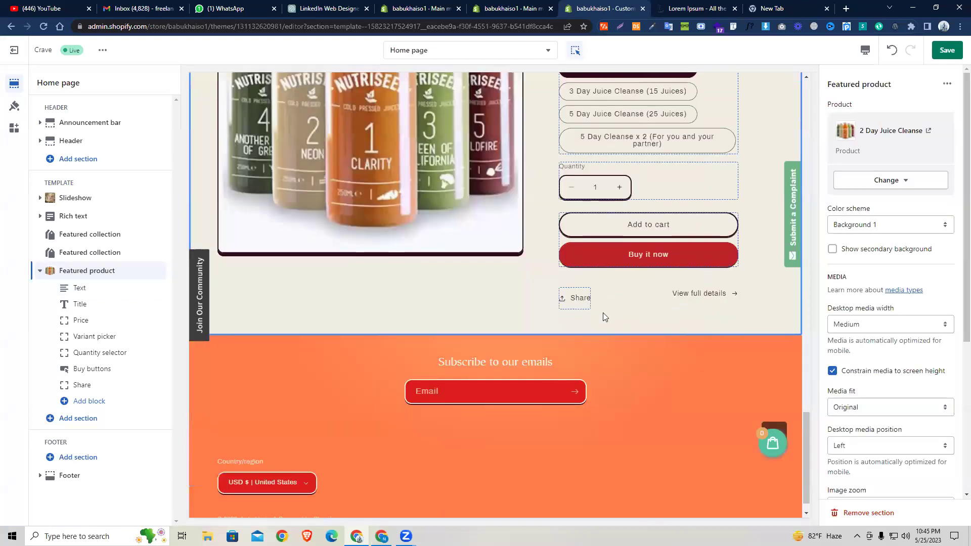
{"action": "scroll", "coordinate": [529, 323], "scroll_direction": "up", "scroll_amount": 3}
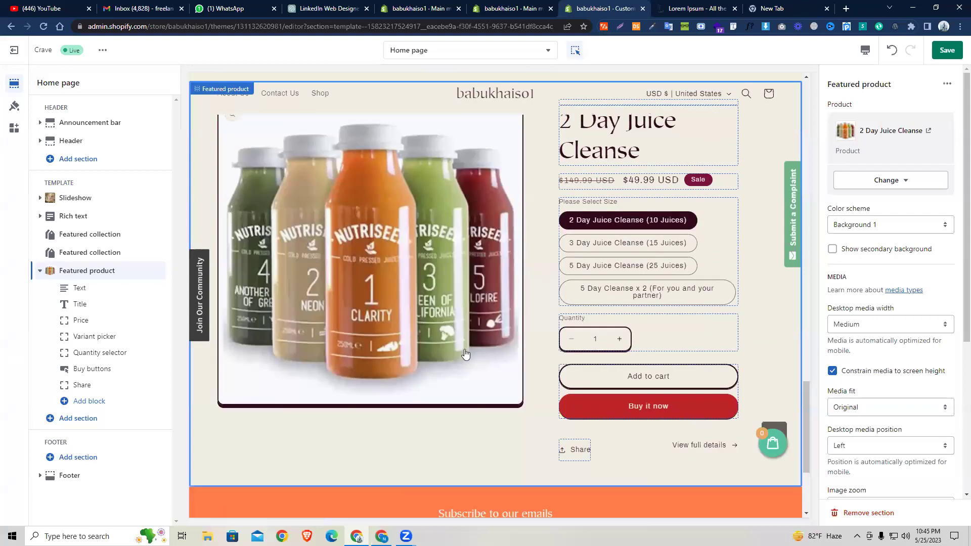
{"action": "scroll", "coordinate": [465, 354], "scroll_direction": "up", "scroll_amount": 1}
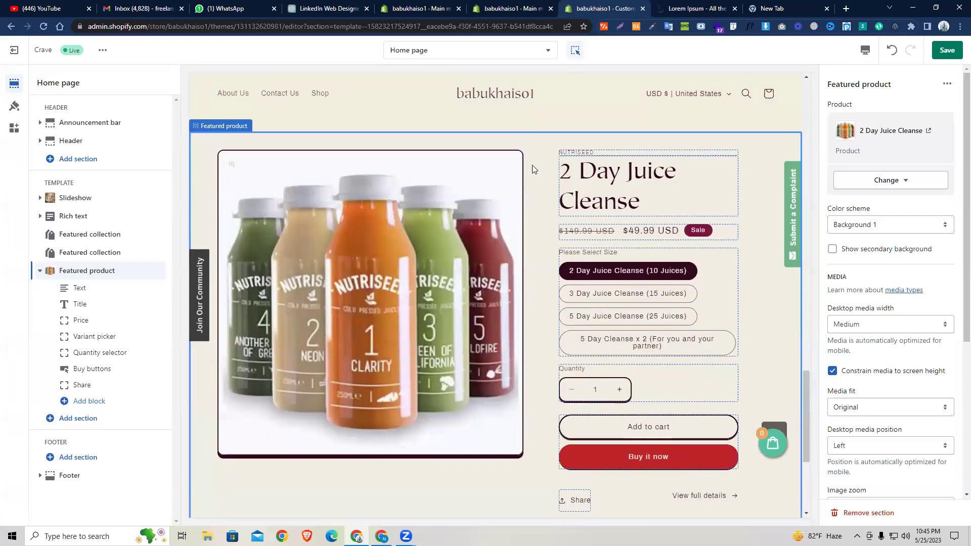
{"action": "scroll", "coordinate": [324, 280], "scroll_direction": "up", "scroll_amount": 3}
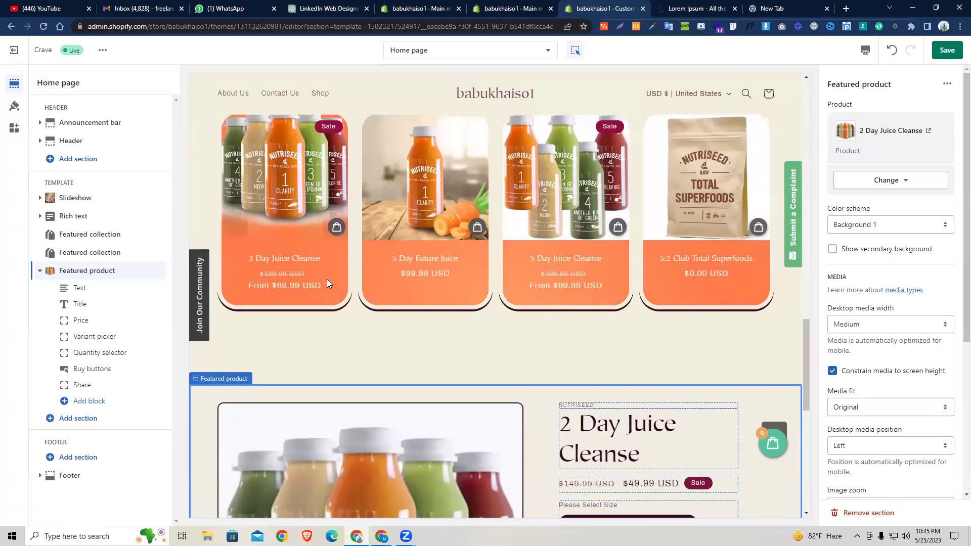
{"action": "scroll", "coordinate": [327, 283], "scroll_direction": "down", "scroll_amount": 1}
{"action": "scroll", "coordinate": [328, 287], "scroll_direction": "down", "scroll_amount": 3}
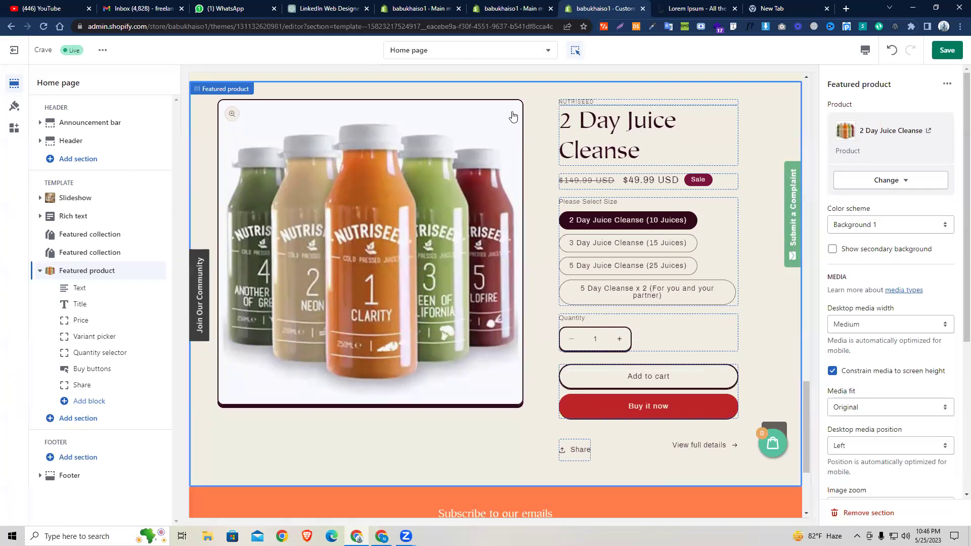
{"action": "scroll", "coordinate": [286, 190], "scroll_direction": "up", "scroll_amount": 2}
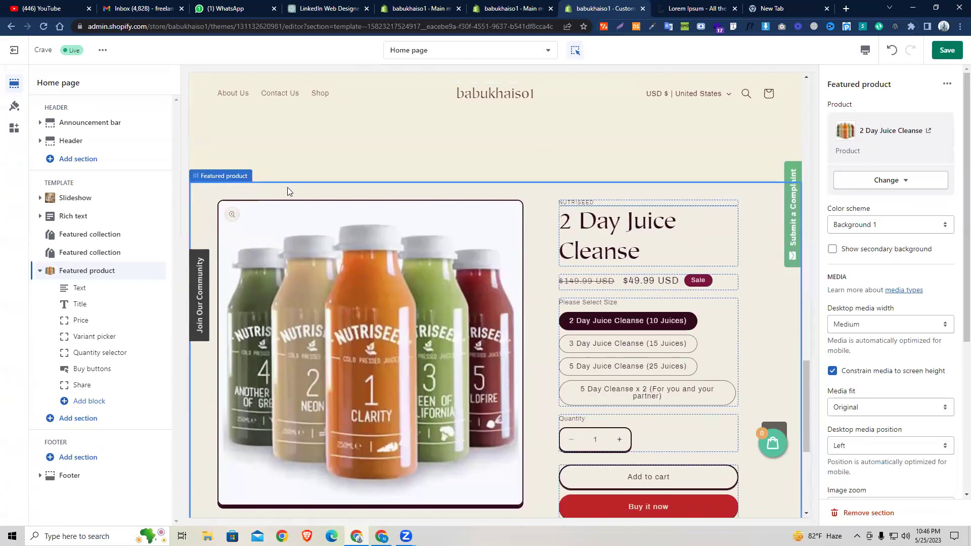
{"action": "scroll", "coordinate": [314, 236], "scroll_direction": "down", "scroll_amount": 5}
{"action": "scroll", "coordinate": [315, 236], "scroll_direction": "up", "scroll_amount": 6}
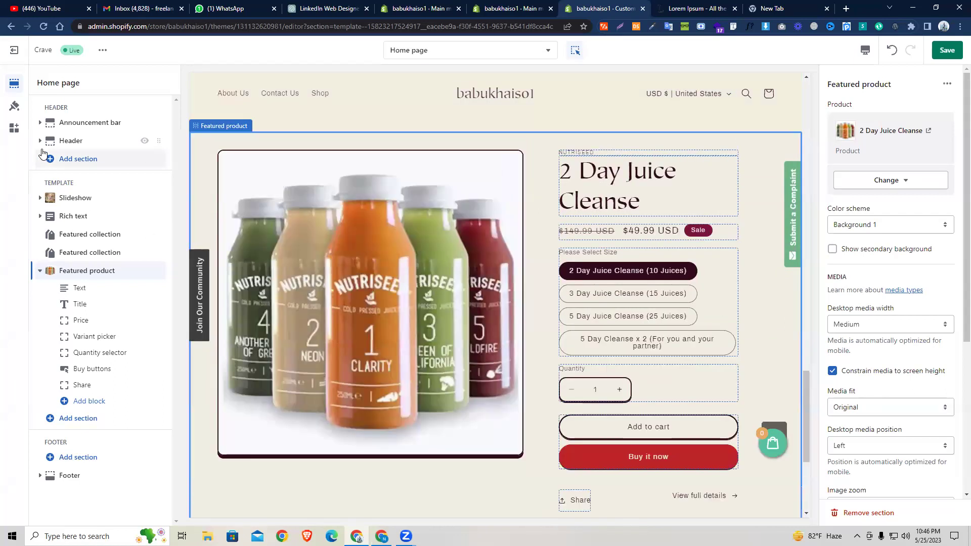
In the theme's typography settings, choose the system font Mono for the headings.
{"action": "left_click", "coordinate": [14, 106]}
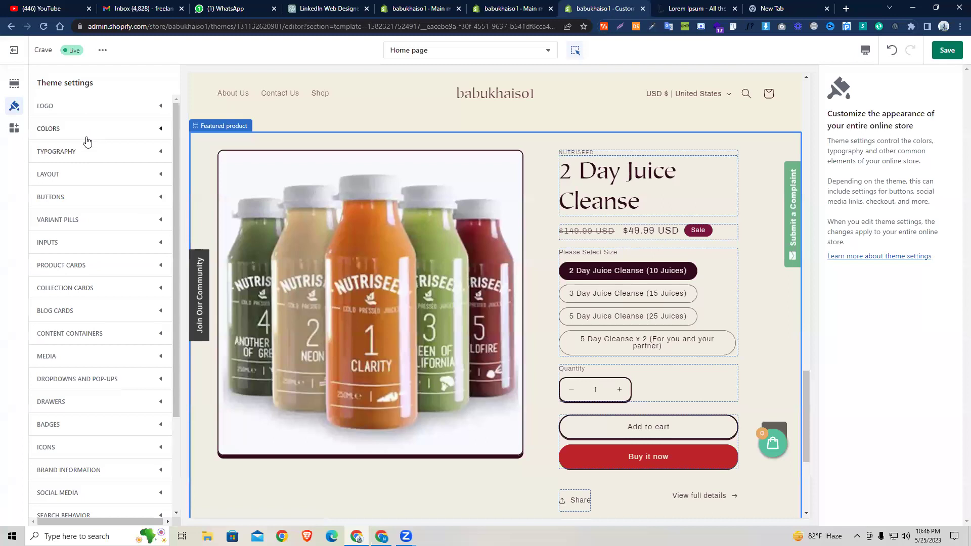
{"action": "left_click", "coordinate": [87, 143]}
{"action": "scroll", "coordinate": [435, 187], "scroll_direction": "up", "scroll_amount": 5}
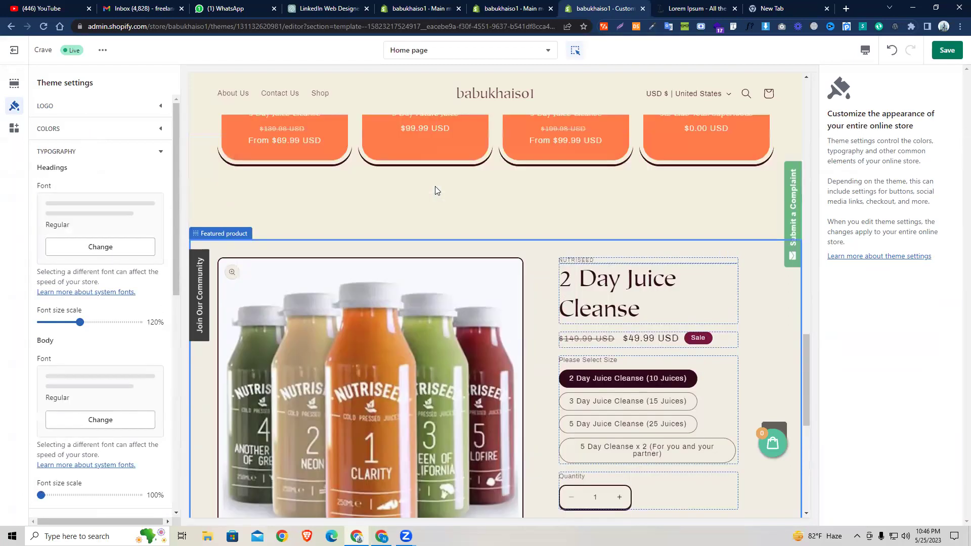
{"action": "scroll", "coordinate": [435, 186], "scroll_direction": "up", "scroll_amount": 5}
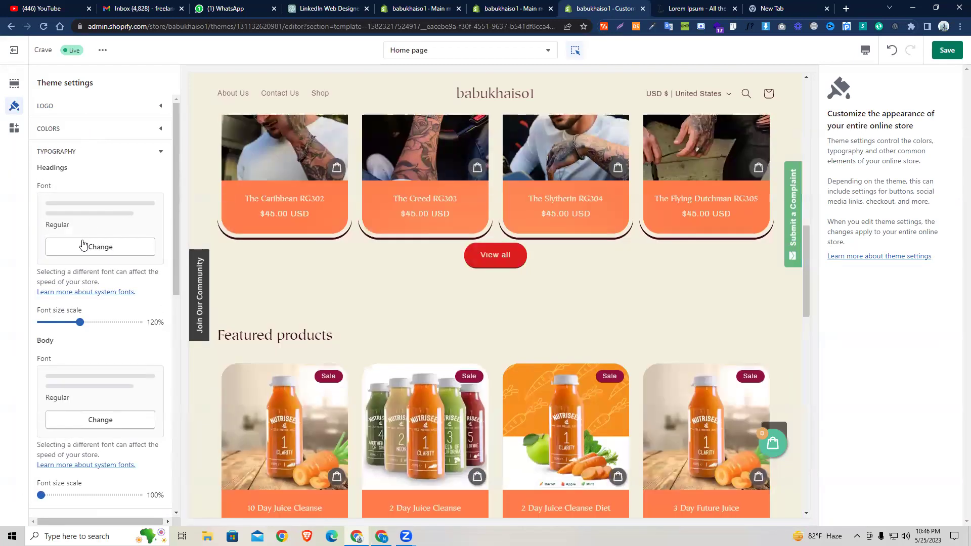
{"action": "left_click", "coordinate": [87, 248]}
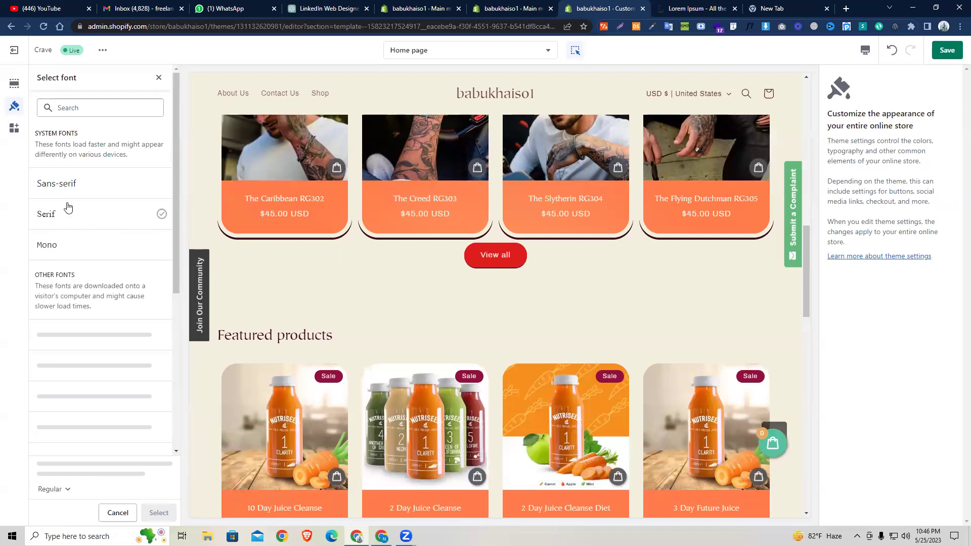
{"action": "left_click", "coordinate": [60, 250]}
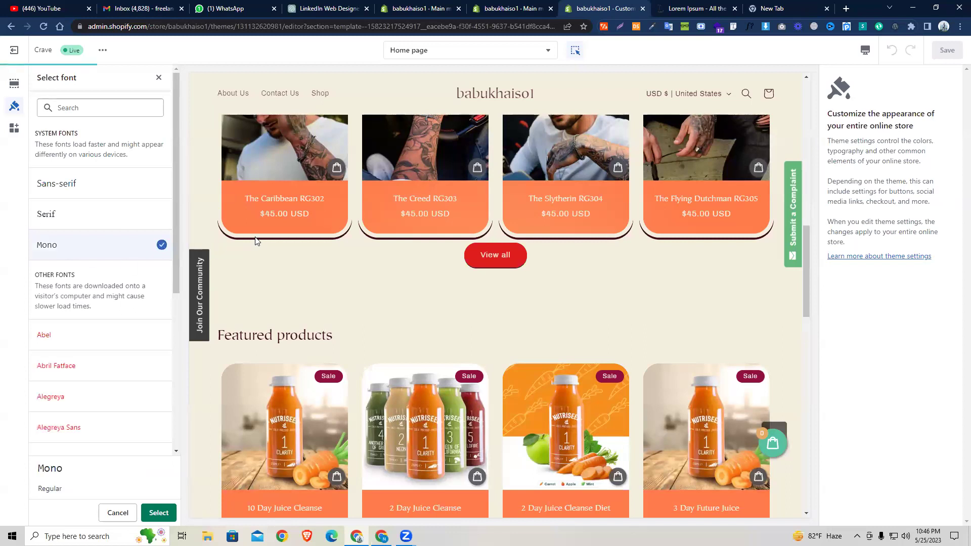
Inspect the heading font across the home page preview, from the slideshow and About Us text to the product sections and email signup.
{"action": "scroll", "coordinate": [290, 216], "scroll_direction": "up", "scroll_amount": 5}
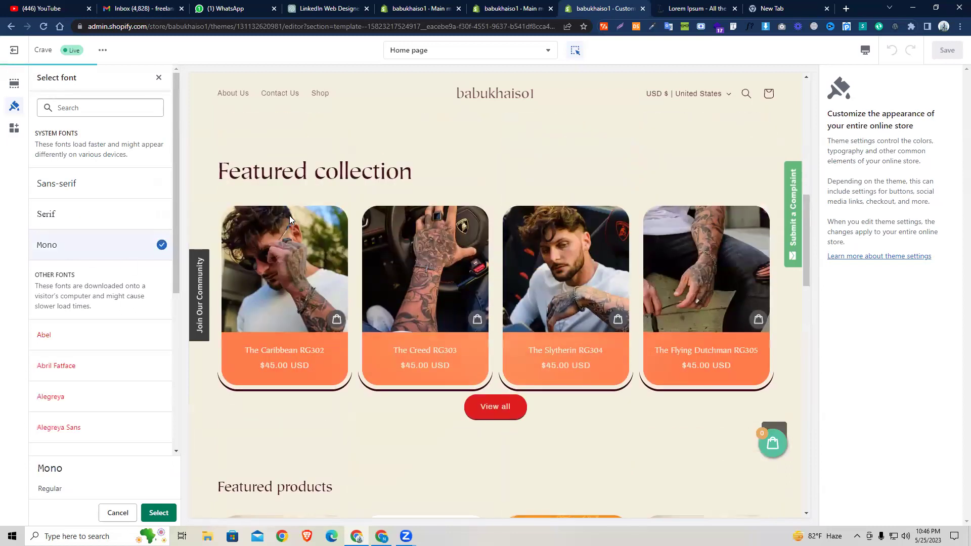
{"action": "scroll", "coordinate": [289, 215], "scroll_direction": "up", "scroll_amount": 5}
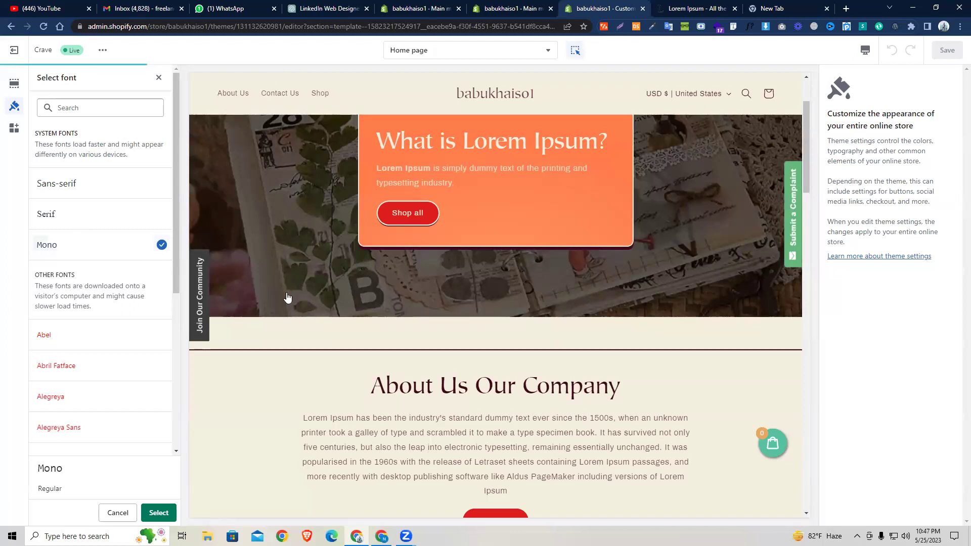
{"action": "scroll", "coordinate": [315, 302], "scroll_direction": "down", "scroll_amount": 4}
{"action": "scroll", "coordinate": [316, 302], "scroll_direction": "up", "scroll_amount": 3}
{"action": "scroll", "coordinate": [316, 301], "scroll_direction": "down", "scroll_amount": 5}
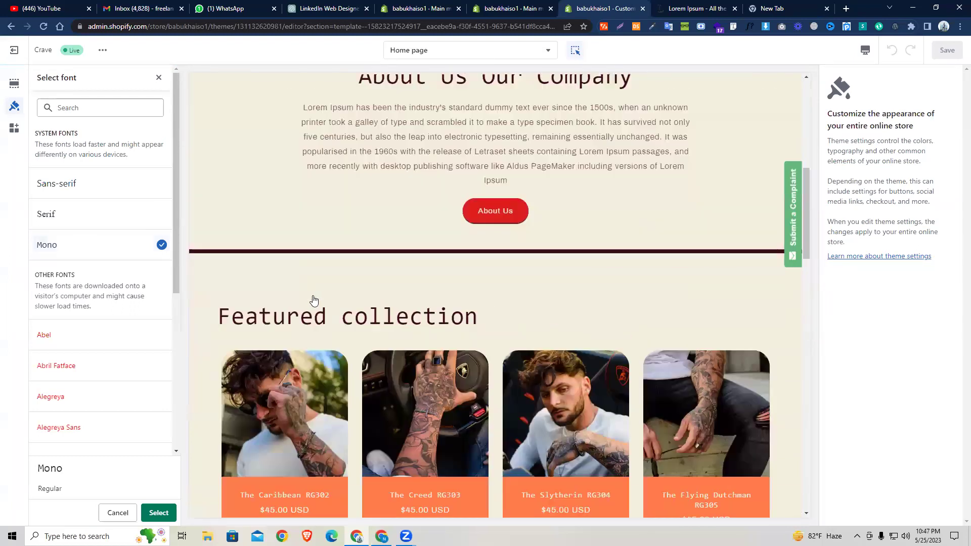
{"action": "scroll", "coordinate": [313, 301], "scroll_direction": "up", "scroll_amount": 2}
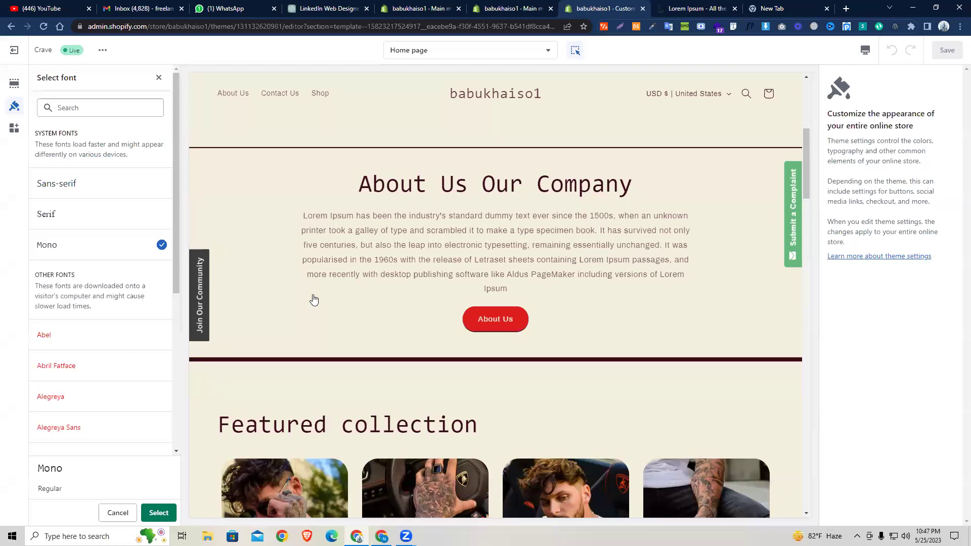
{"action": "scroll", "coordinate": [318, 309], "scroll_direction": "down", "scroll_amount": 9}
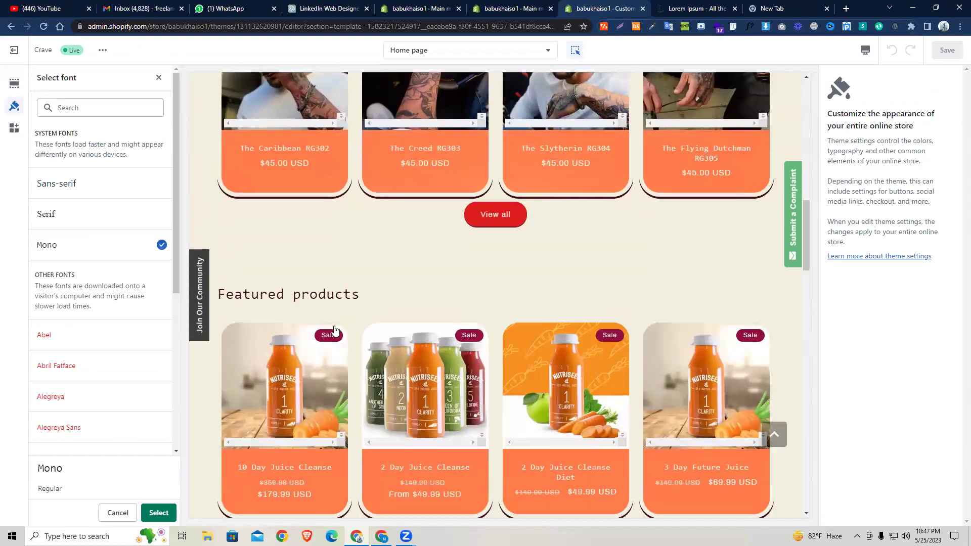
{"action": "scroll", "coordinate": [335, 325], "scroll_direction": "down", "scroll_amount": 10}
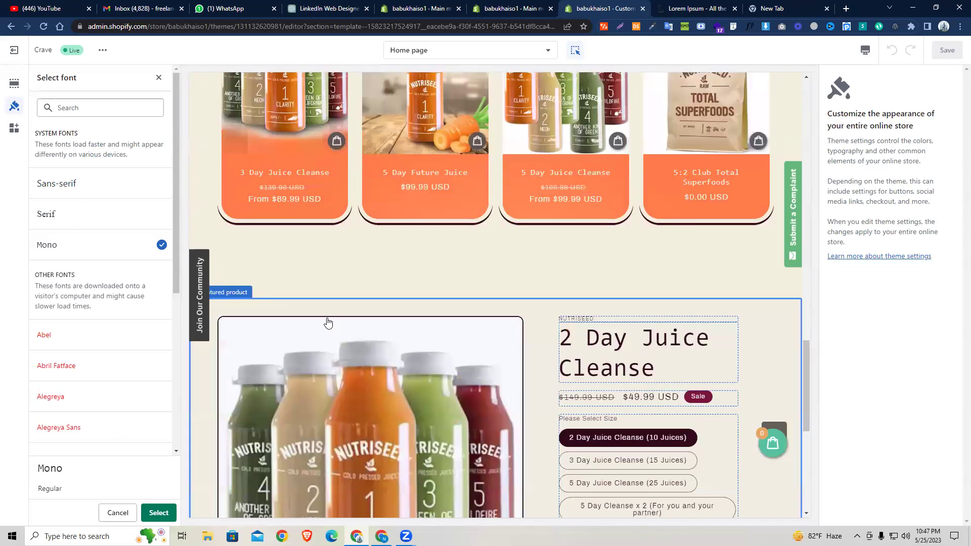
{"action": "scroll", "coordinate": [328, 323], "scroll_direction": "down", "scroll_amount": 2}
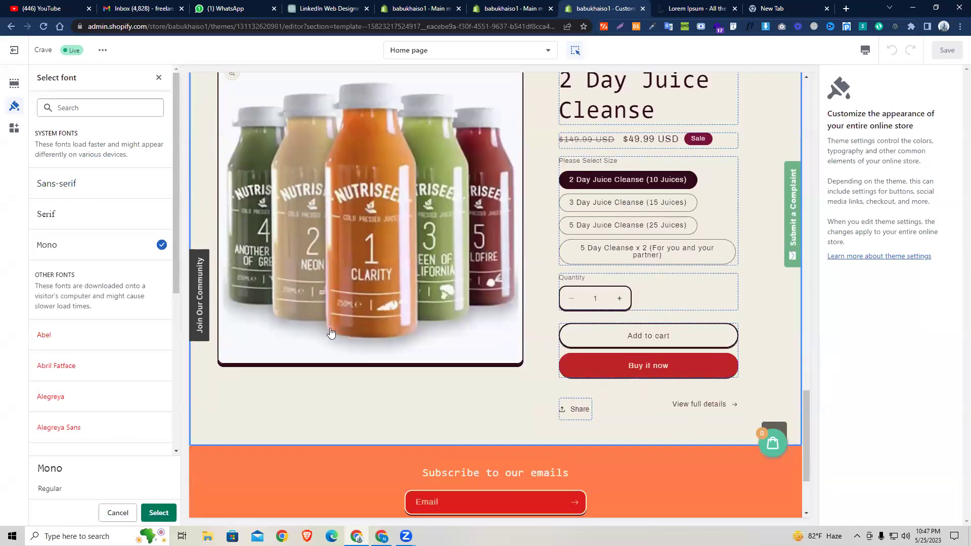
{"action": "scroll", "coordinate": [337, 307], "scroll_direction": "up", "scroll_amount": 1}
{"action": "scroll", "coordinate": [337, 307], "scroll_direction": "up", "scroll_amount": 5}
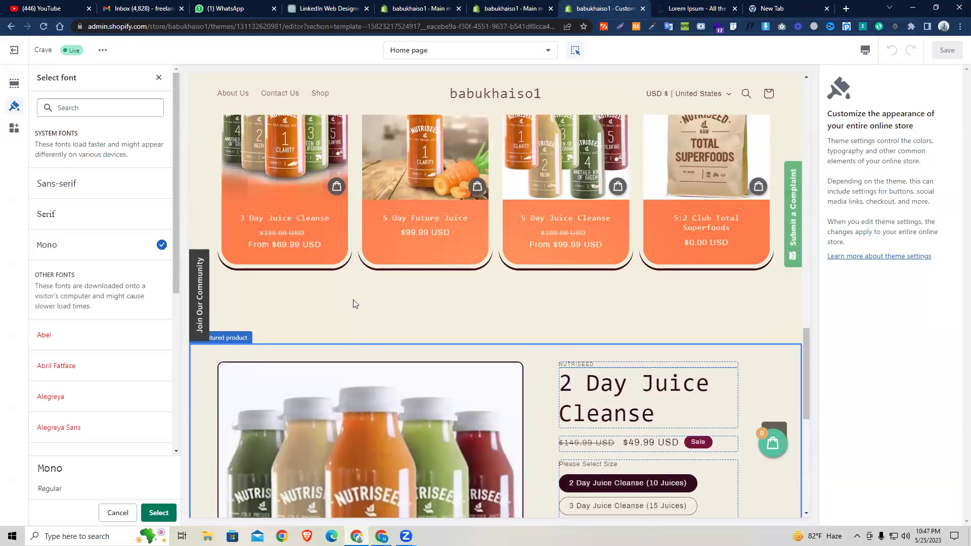
{"action": "scroll", "coordinate": [354, 319], "scroll_direction": "up", "scroll_amount": 2}
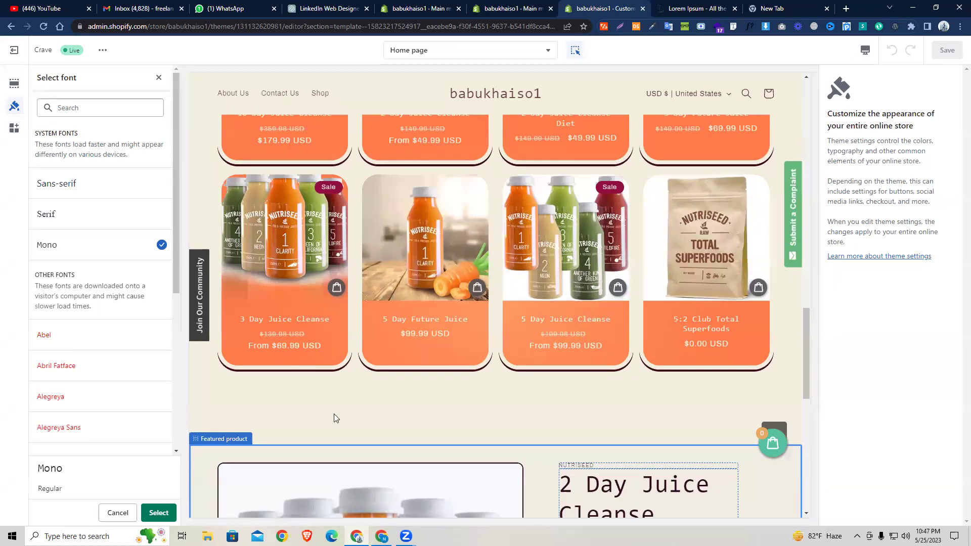
{"action": "scroll", "coordinate": [333, 414], "scroll_direction": "up", "scroll_amount": 3}
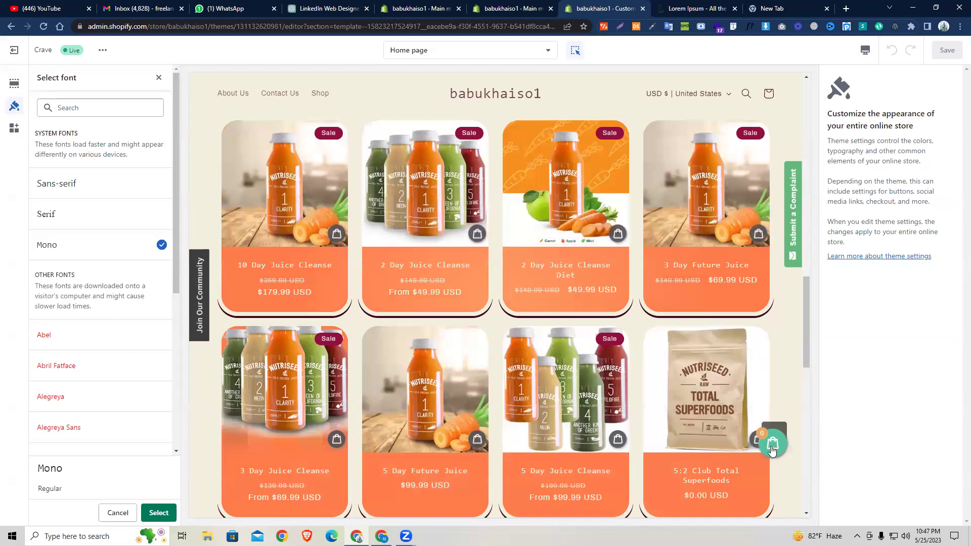
{"action": "scroll", "coordinate": [716, 384], "scroll_direction": "up", "scroll_amount": 10}
{"action": "scroll", "coordinate": [716, 387], "scroll_direction": "up", "scroll_amount": 7}
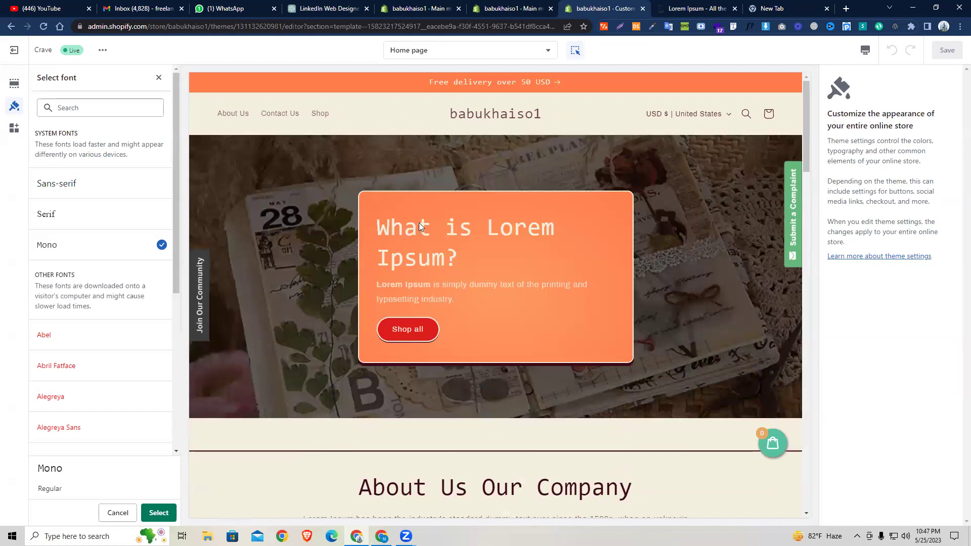
{"action": "scroll", "coordinate": [423, 226], "scroll_direction": "down", "scroll_amount": 10}
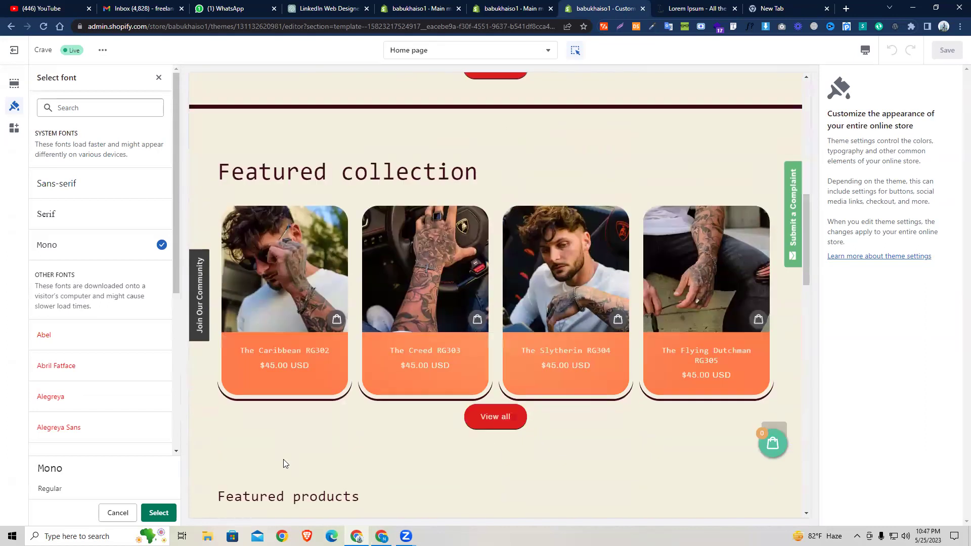
{"action": "scroll", "coordinate": [356, 284], "scroll_direction": "down", "scroll_amount": 15}
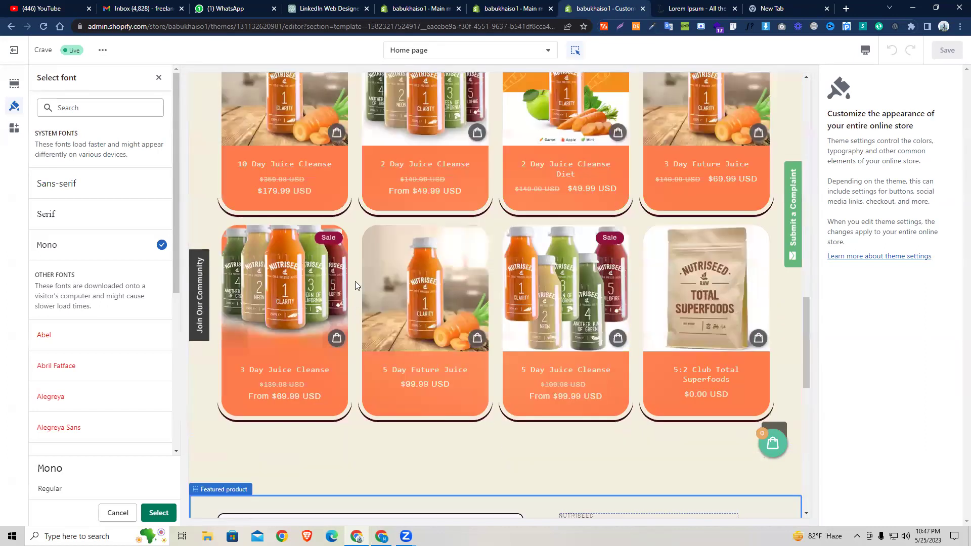
Try Bio Rhyme as the heading font and check it on the home page slideshow and About Us heading.
{"action": "scroll", "coordinate": [347, 299], "scroll_direction": "up", "scroll_amount": 1}
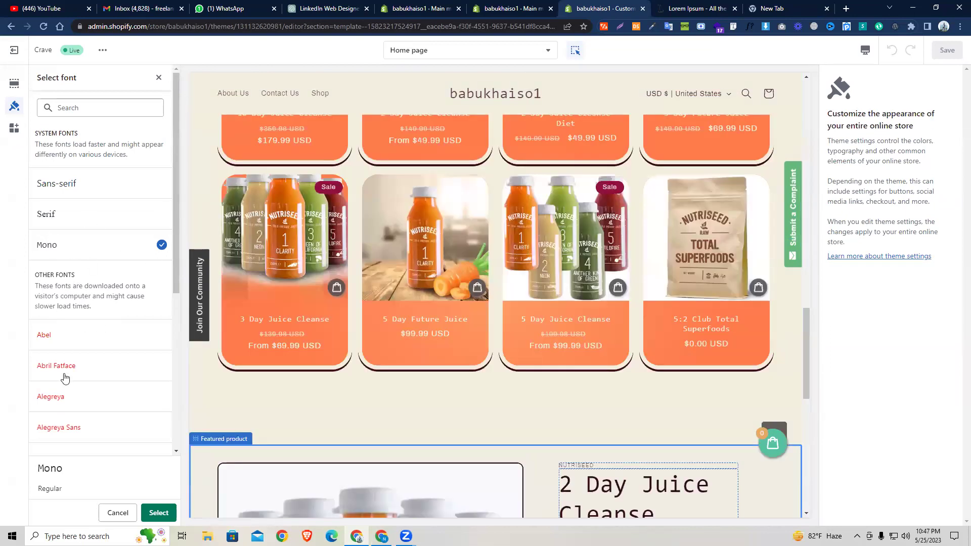
{"action": "scroll", "coordinate": [64, 396], "scroll_direction": "down", "scroll_amount": 5}
{"action": "left_click", "coordinate": [59, 427]}
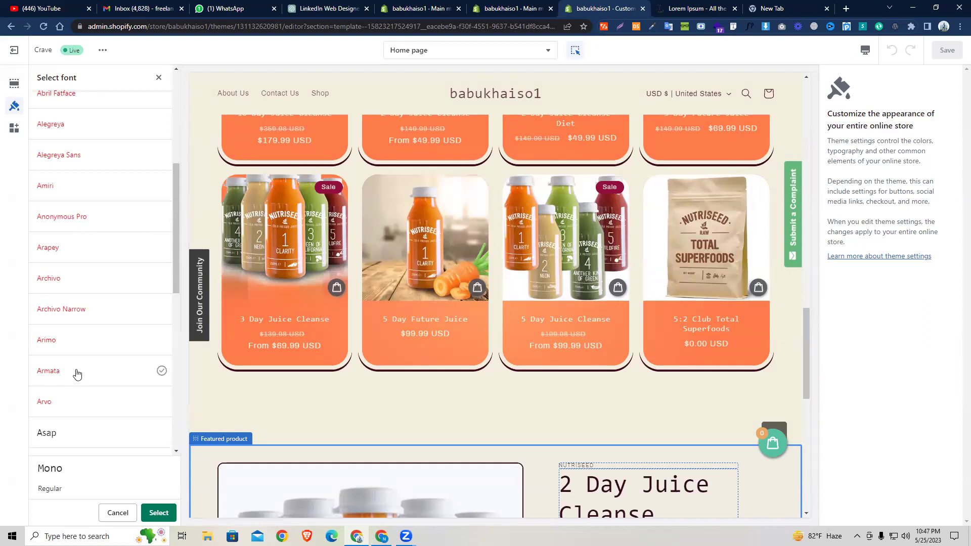
{"action": "scroll", "coordinate": [71, 376], "scroll_direction": "down", "scroll_amount": 3}
{"action": "left_click", "coordinate": [68, 380]}
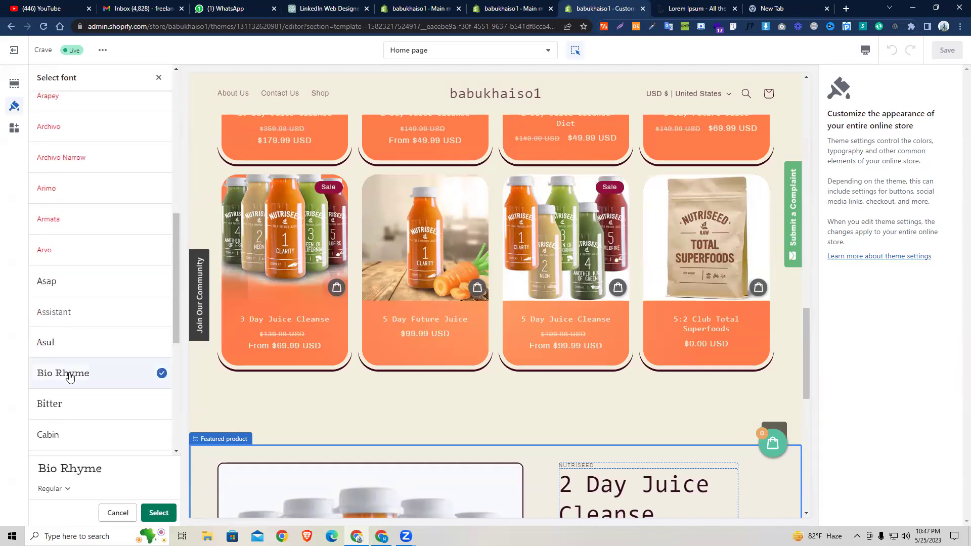
{"action": "scroll", "coordinate": [345, 307], "scroll_direction": "up", "scroll_amount": 10}
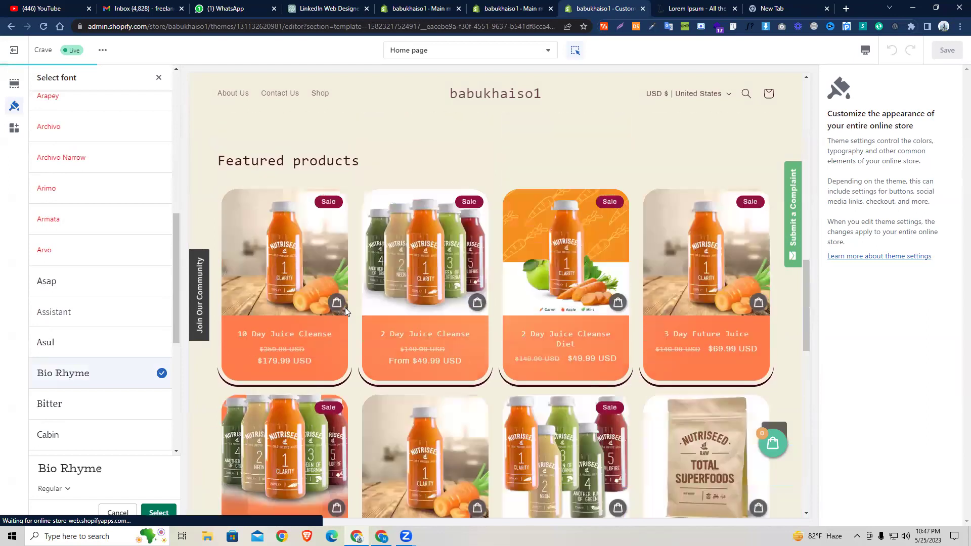
{"action": "scroll", "coordinate": [247, 224], "scroll_direction": "up", "scroll_amount": 3}
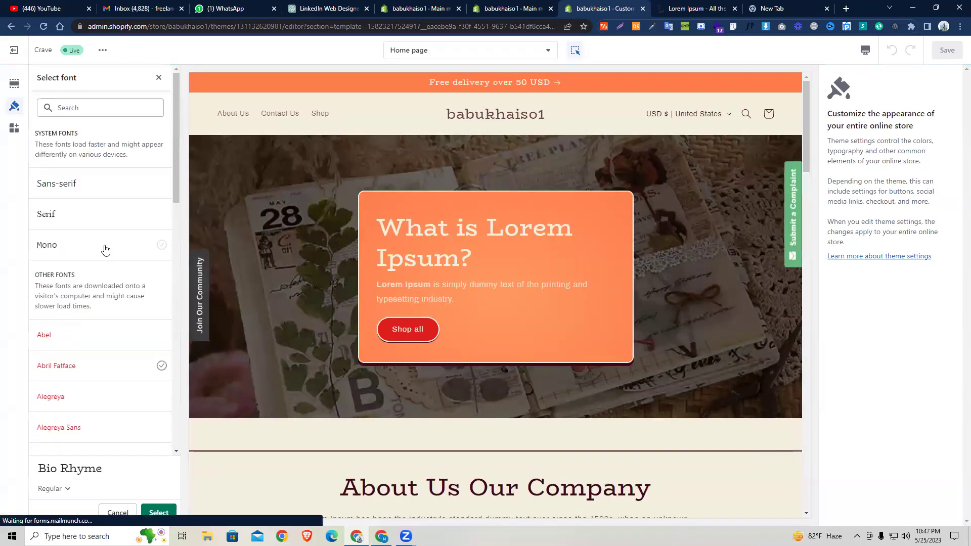
{"action": "scroll", "coordinate": [442, 229], "scroll_direction": "down", "scroll_amount": 3}
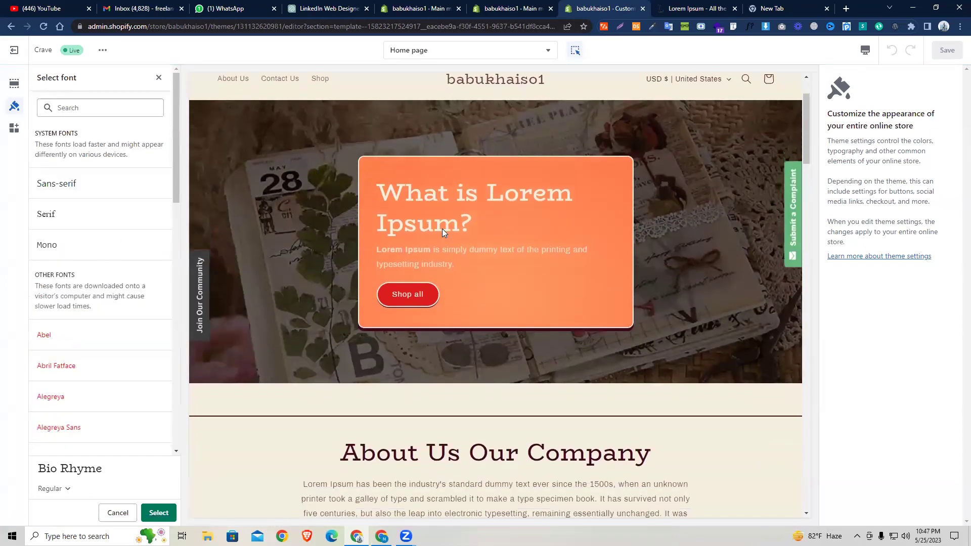
{"action": "scroll", "coordinate": [80, 416], "scroll_direction": "down", "scroll_amount": 1}
Try the heading fonts Asap, Cormorant and Domine, comparing them on the About Us and featured collection headings.
{"action": "scroll", "coordinate": [79, 417], "scroll_direction": "down", "scroll_amount": 8}
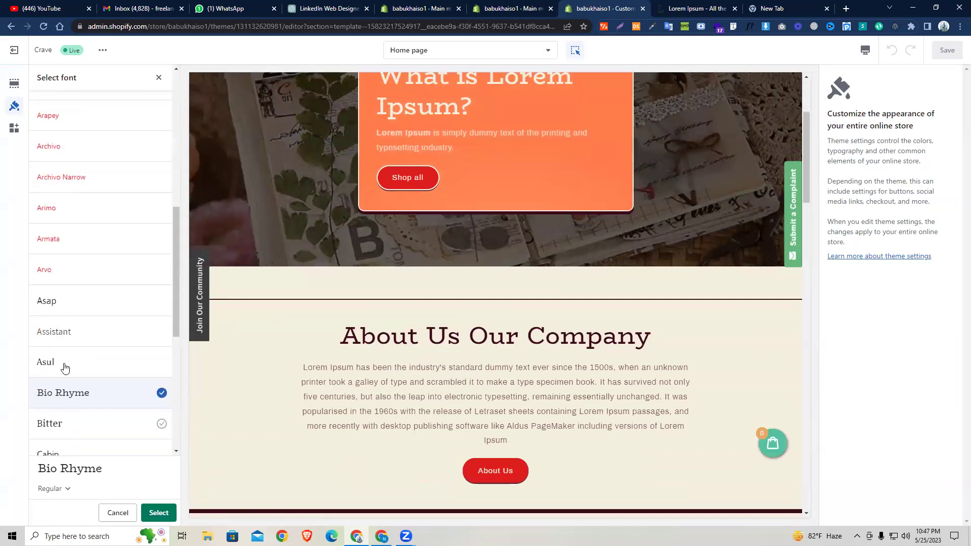
{"action": "left_click", "coordinate": [60, 302]}
{"action": "scroll", "coordinate": [434, 292], "scroll_direction": "down", "scroll_amount": 1}
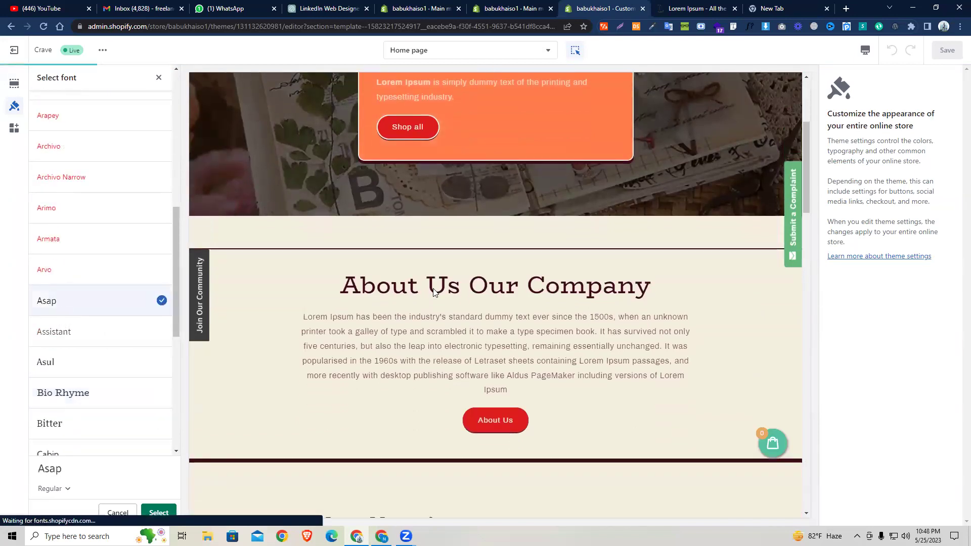
{"action": "scroll", "coordinate": [161, 413], "scroll_direction": "down", "scroll_amount": 3}
{"action": "left_click", "coordinate": [161, 414]}
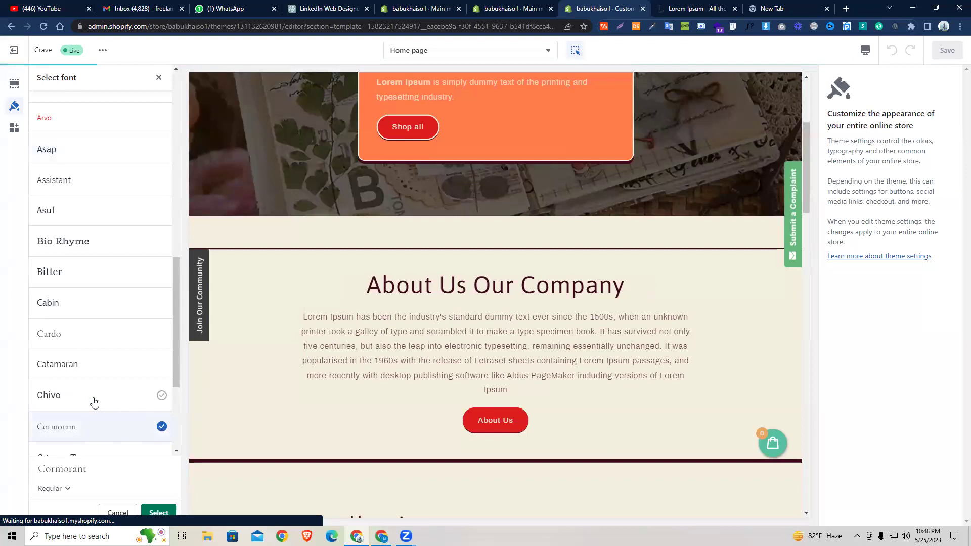
{"action": "scroll", "coordinate": [90, 402], "scroll_direction": "down", "scroll_amount": 2}
{"action": "left_click", "coordinate": [79, 416]}
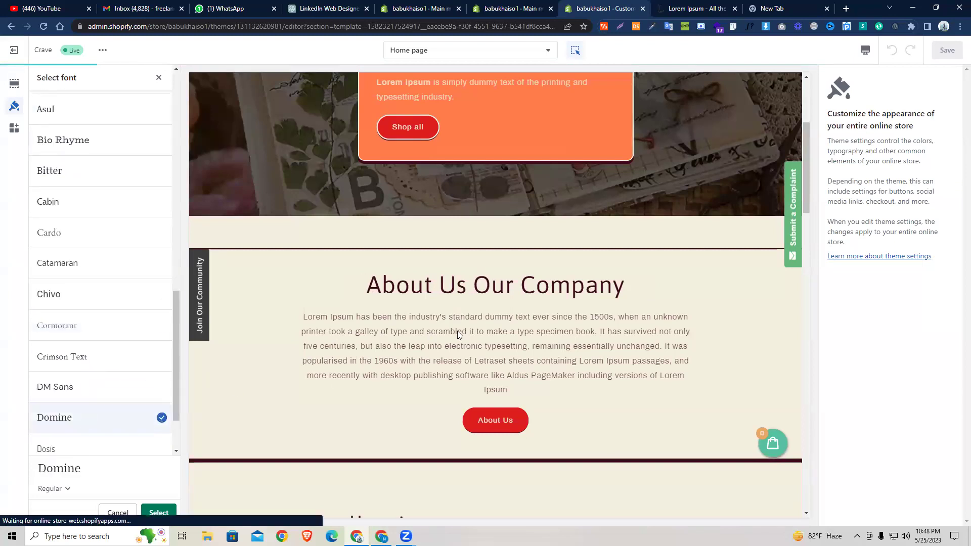
{"action": "scroll", "coordinate": [466, 320], "scroll_direction": "down", "scroll_amount": 3}
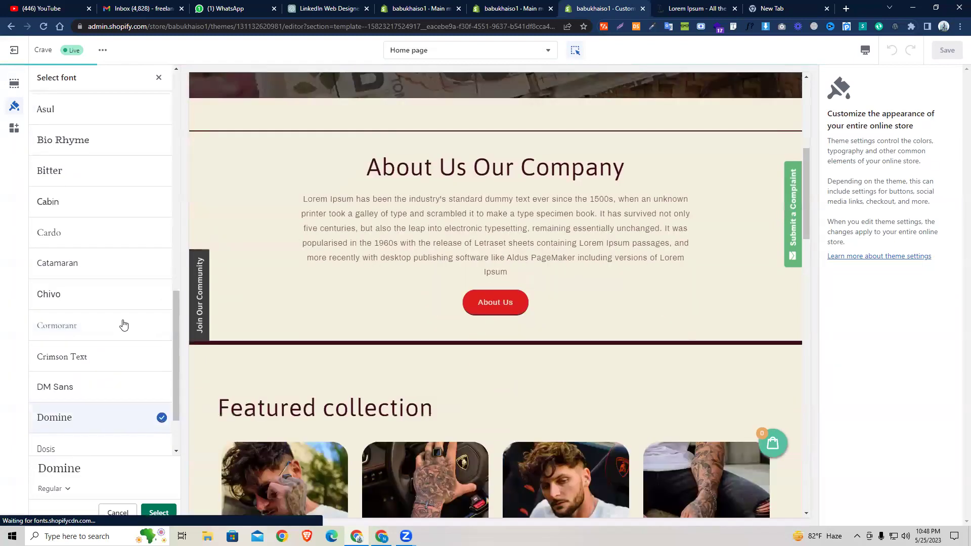
Apply Fjalla One as the heading font and check it down the home page preview.
{"action": "scroll", "coordinate": [70, 389], "scroll_direction": "down", "scroll_amount": 2}
{"action": "left_click", "coordinate": [76, 431]}
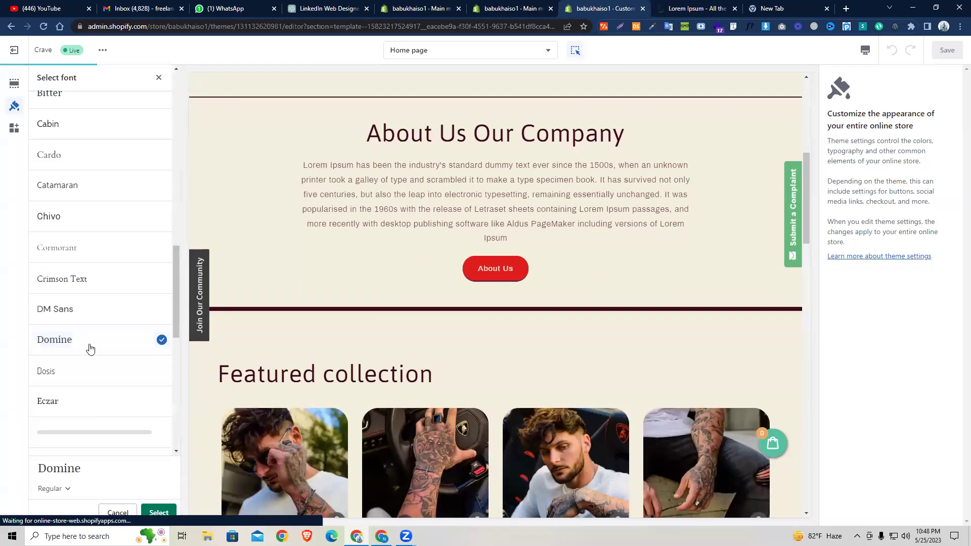
{"action": "scroll", "coordinate": [101, 339], "scroll_direction": "down", "scroll_amount": 4}
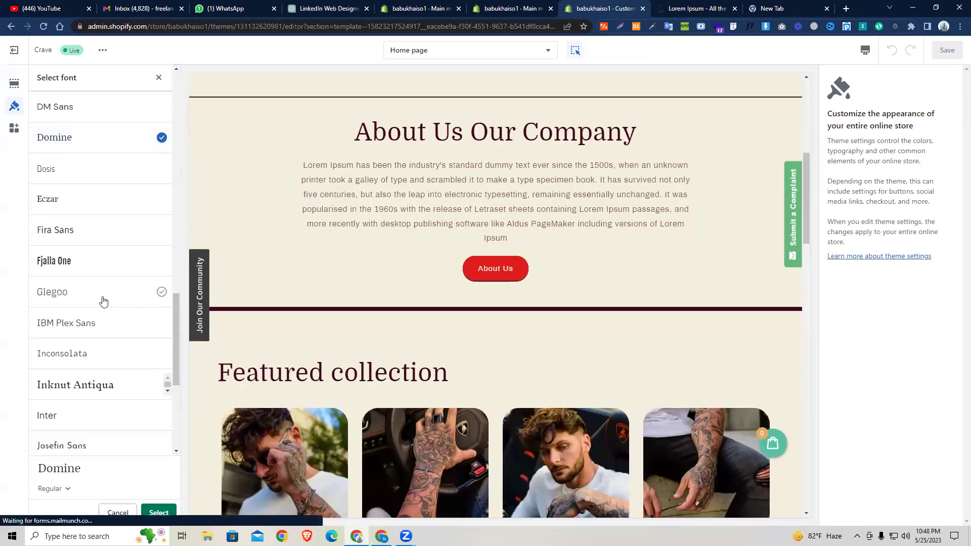
{"action": "left_click", "coordinate": [63, 263]}
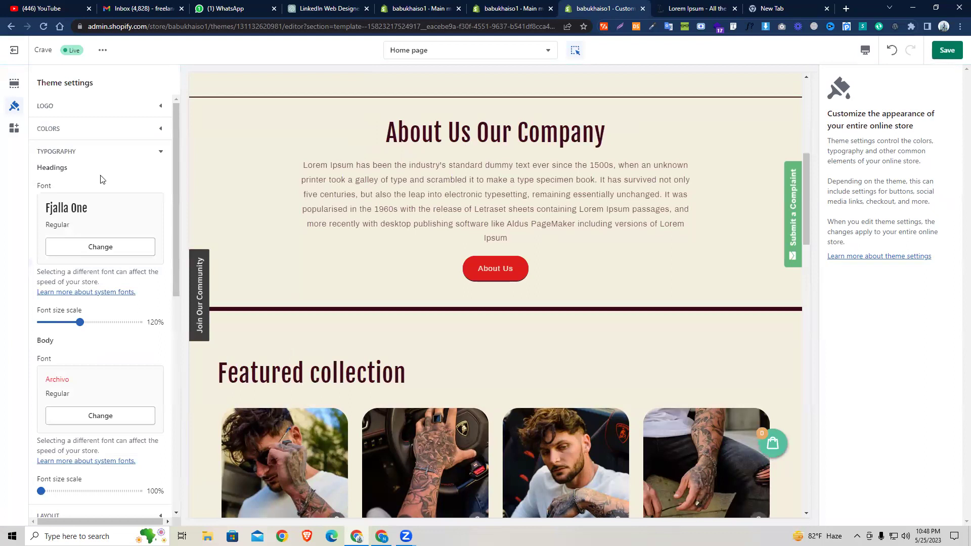
{"action": "scroll", "coordinate": [414, 130], "scroll_direction": "down", "scroll_amount": 10}
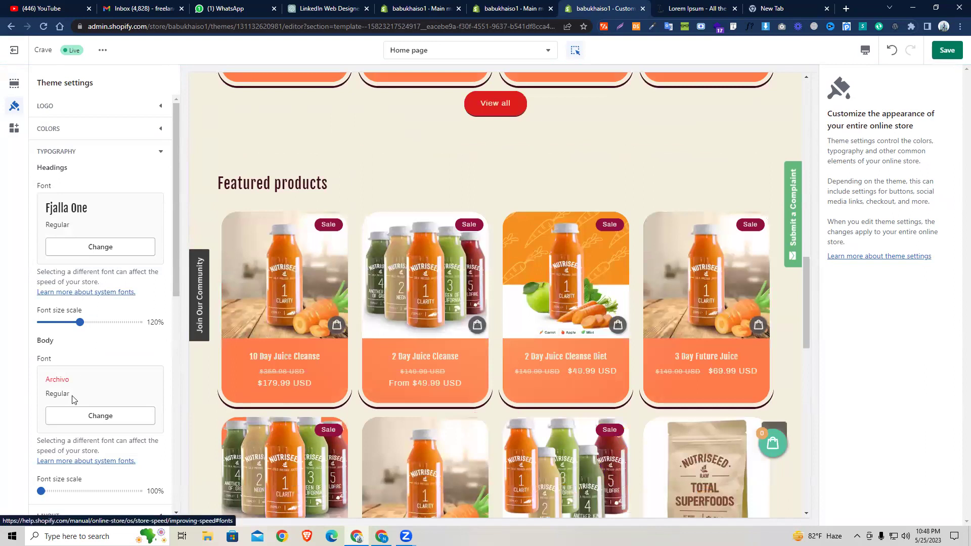
Set the body font to the system font Sans-serif and check the text in the home page preview.
{"action": "left_click", "coordinate": [76, 409]}
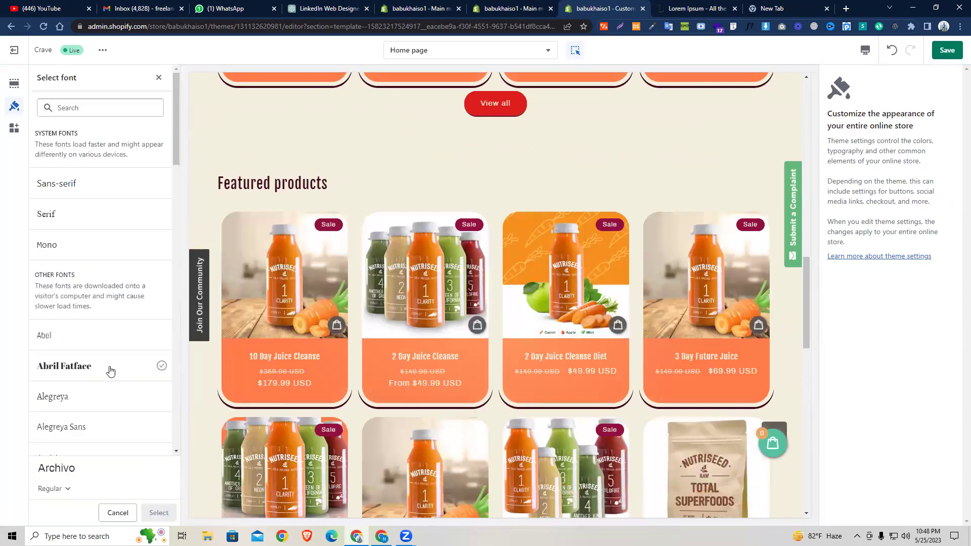
{"action": "left_click", "coordinate": [70, 193]}
{"action": "left_click", "coordinate": [159, 513]}
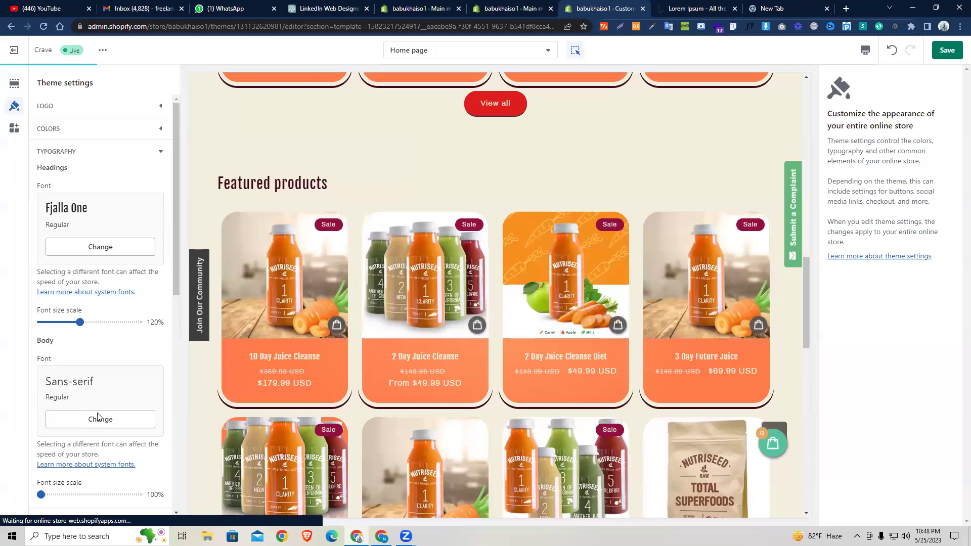
{"action": "scroll", "coordinate": [91, 252], "scroll_direction": "down", "scroll_amount": 1}
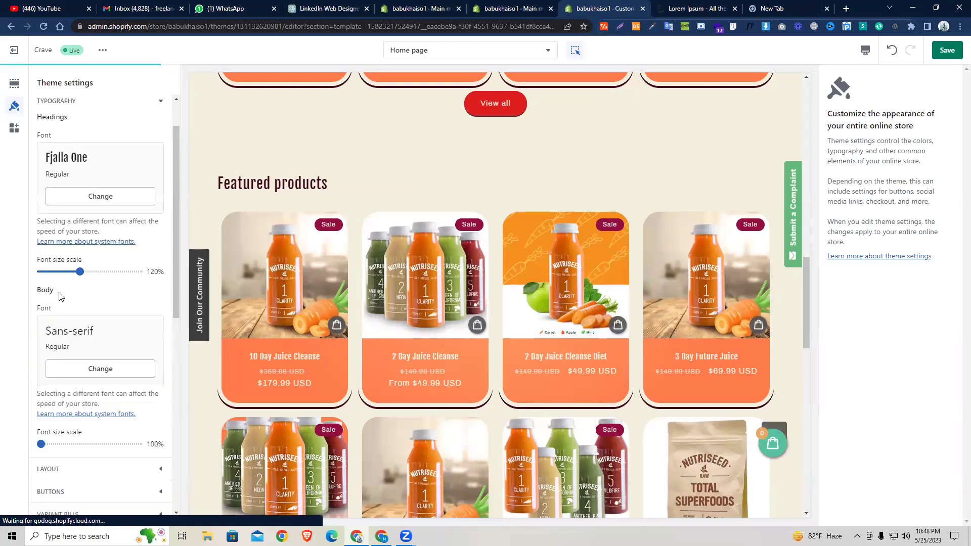
{"action": "scroll", "coordinate": [313, 304], "scroll_direction": "up", "scroll_amount": 10}
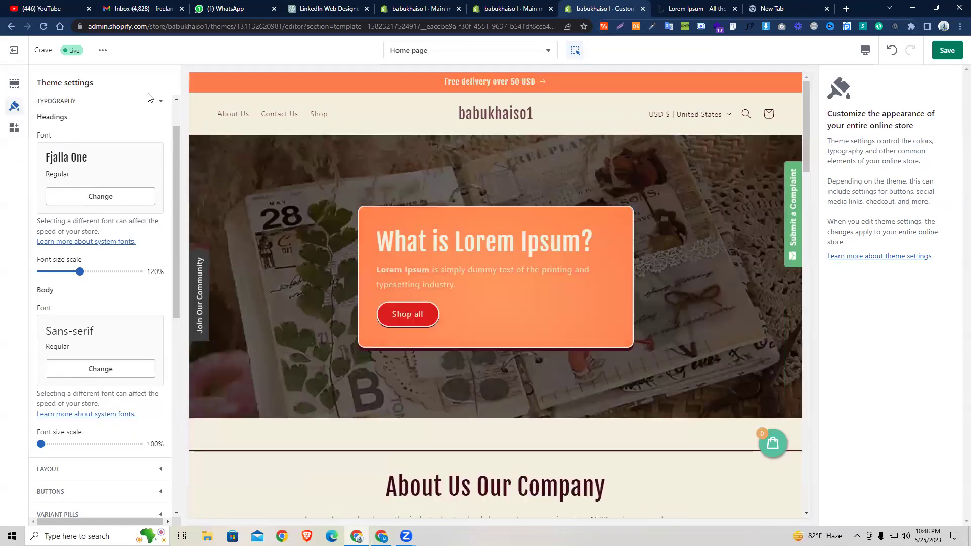
Change the featured product's variant picker type to Dropdown and review the section in the preview.
{"action": "left_click", "coordinate": [14, 84]}
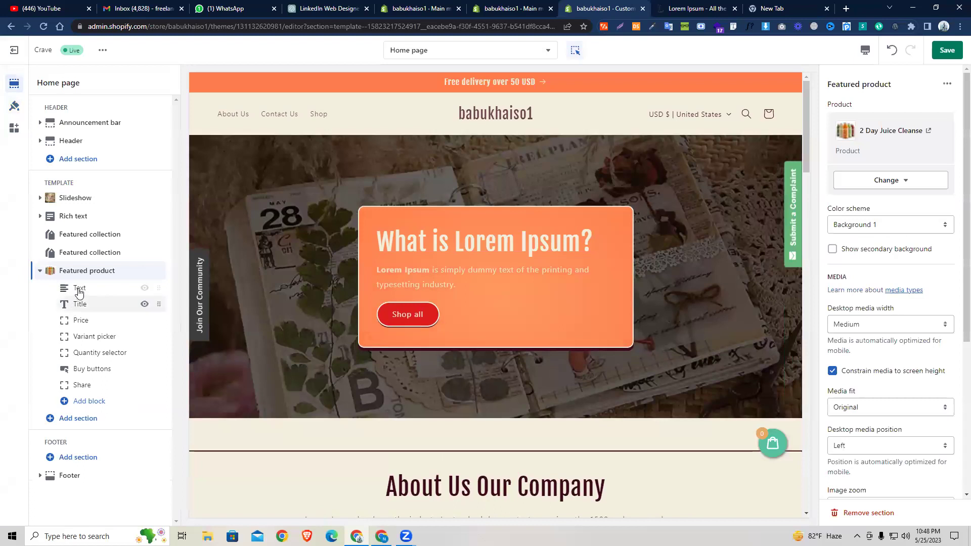
{"action": "scroll", "coordinate": [386, 240], "scroll_direction": "down", "scroll_amount": 3}
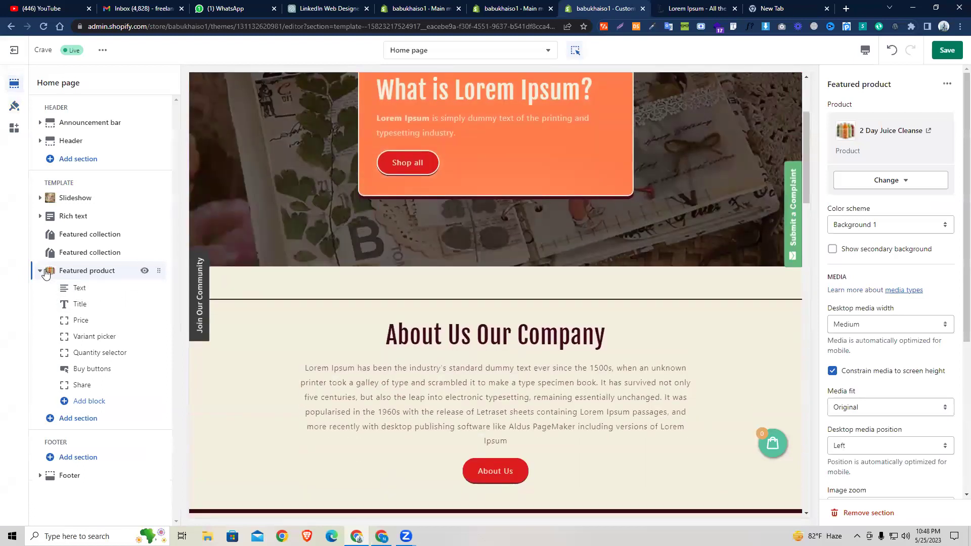
{"action": "left_click", "coordinate": [77, 320]}
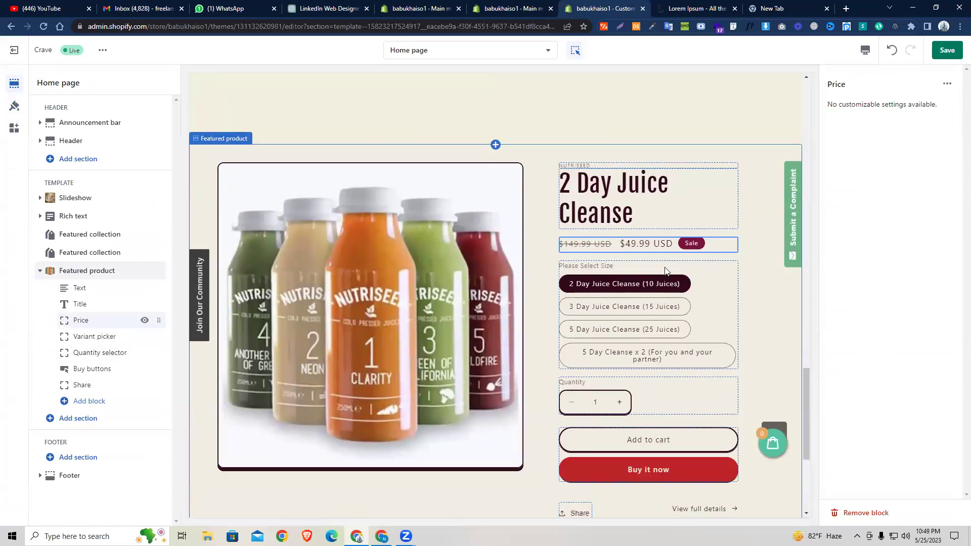
{"action": "left_click", "coordinate": [95, 336]}
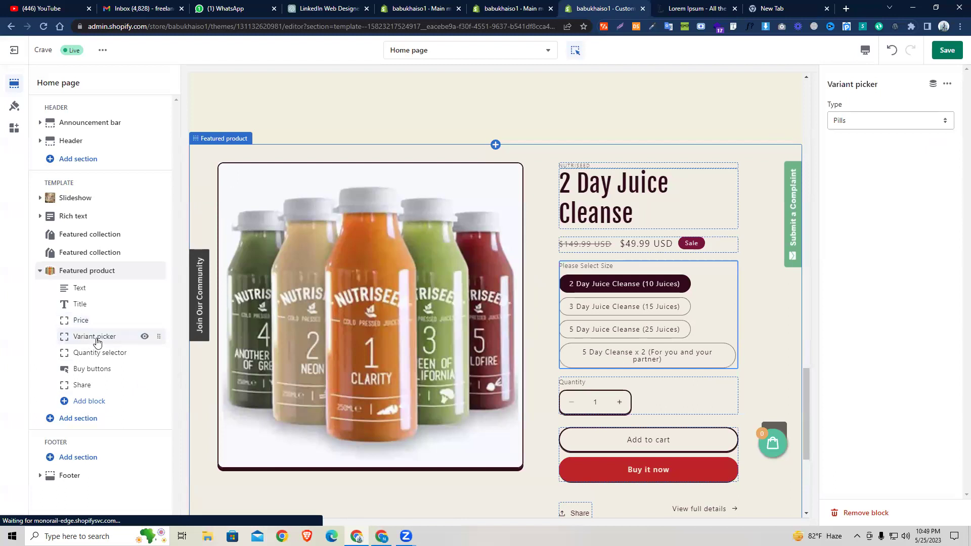
{"action": "left_click", "coordinate": [875, 120]}
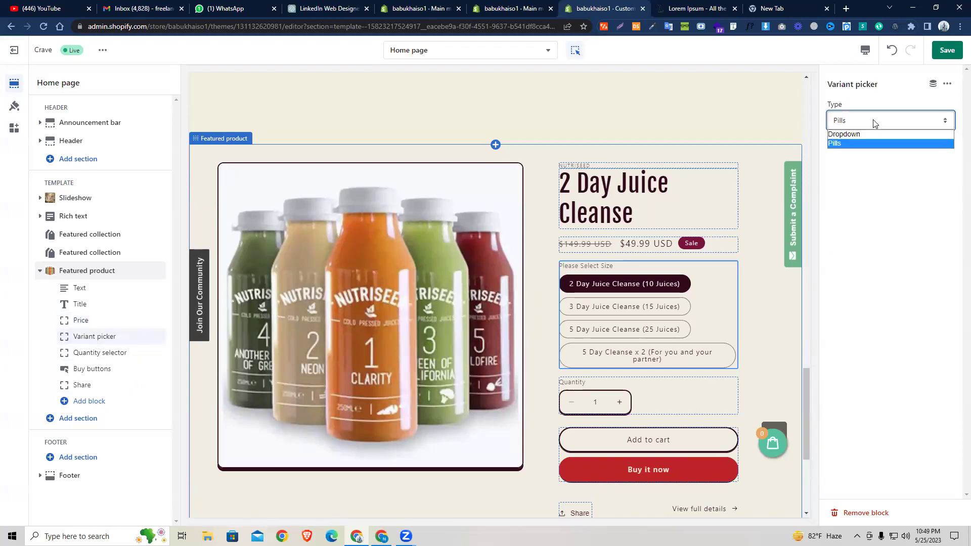
{"action": "left_click", "coordinate": [868, 135]}
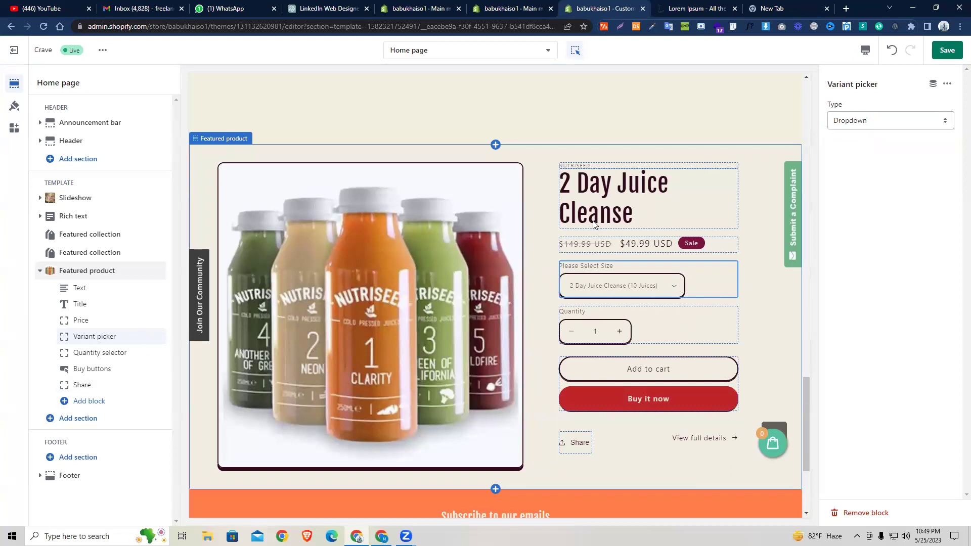
{"action": "scroll", "coordinate": [533, 320], "scroll_direction": "down", "scroll_amount": 2}
{"action": "scroll", "coordinate": [475, 182], "scroll_direction": "up", "scroll_amount": 2}
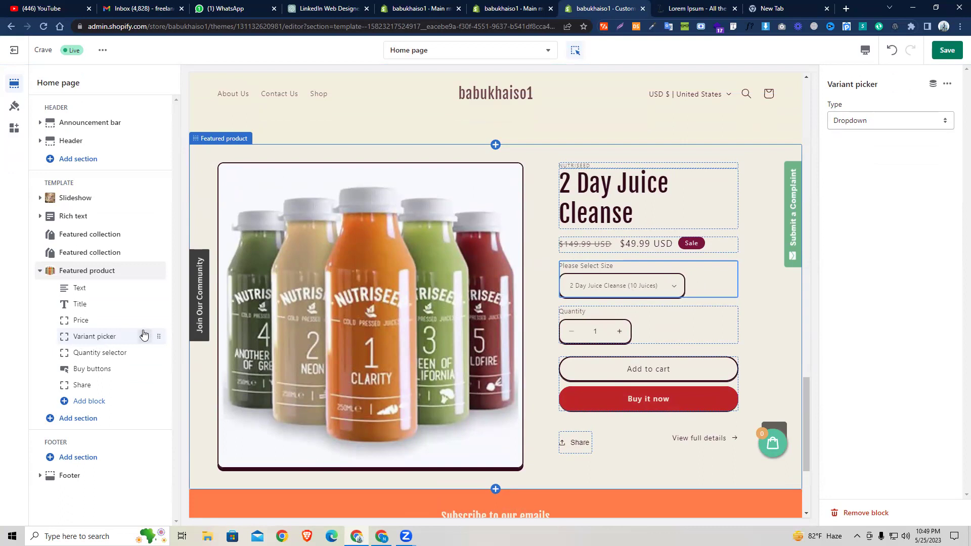
{"action": "scroll", "coordinate": [284, 228], "scroll_direction": "down", "scroll_amount": 3}
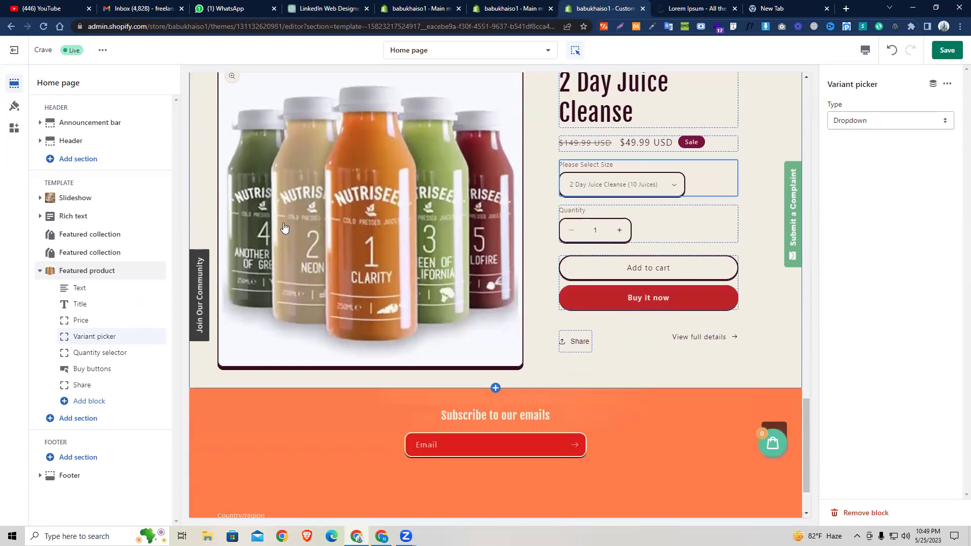
{"action": "scroll", "coordinate": [306, 248], "scroll_direction": "up", "scroll_amount": 8}
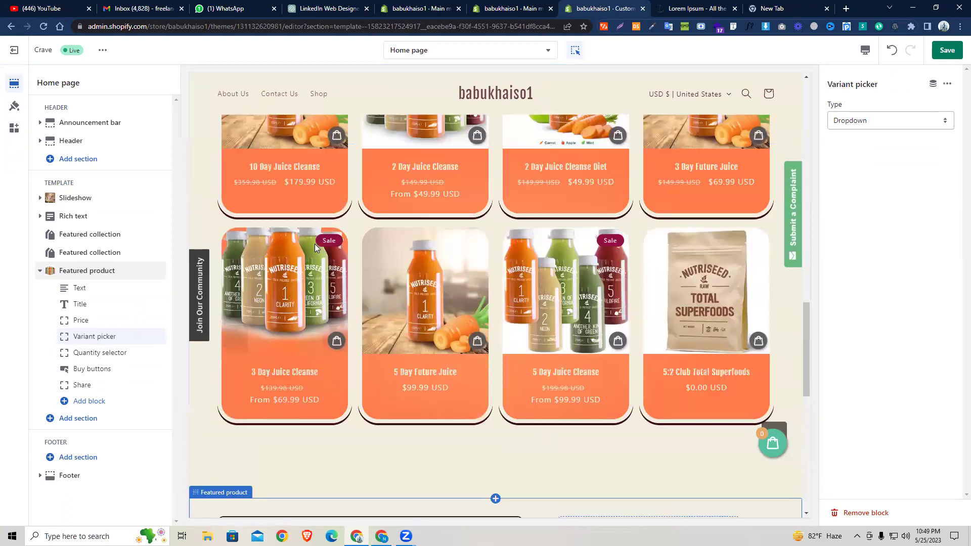
{"action": "scroll", "coordinate": [314, 243], "scroll_direction": "up", "scroll_amount": 10}
{"action": "scroll", "coordinate": [317, 242], "scroll_direction": "down", "scroll_amount": 10}
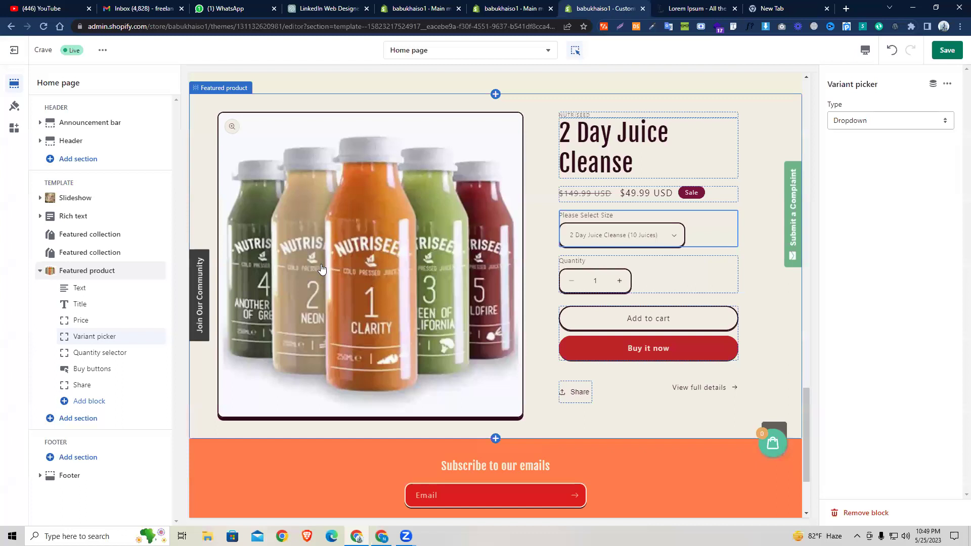
Collapse the featured product's blocks and look over the theme sections available to add, without adding one.
{"action": "left_click", "coordinate": [39, 271]}
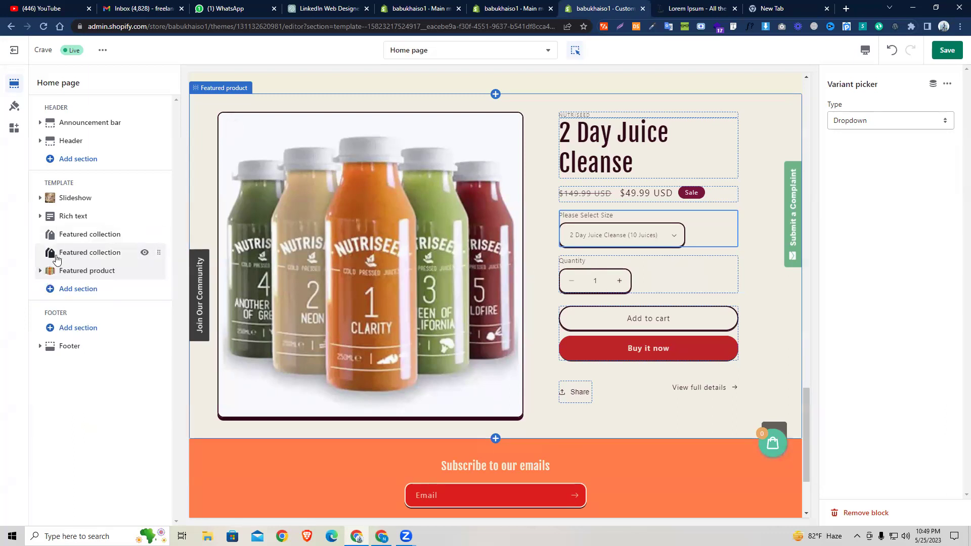
{"action": "left_click", "coordinate": [68, 289]}
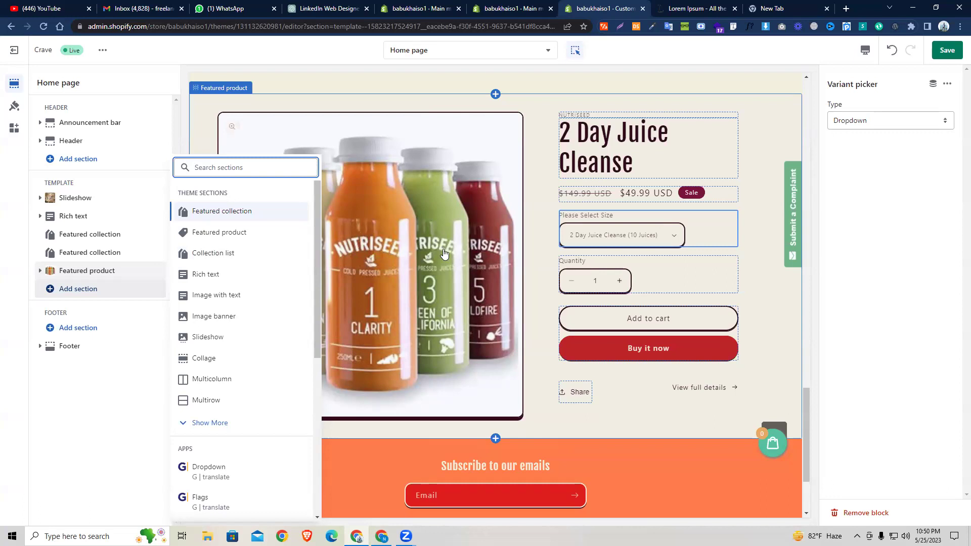
{"action": "scroll", "coordinate": [444, 249], "scroll_direction": "up", "scroll_amount": 8}
{"action": "scroll", "coordinate": [442, 247], "scroll_direction": "up", "scroll_amount": 5}
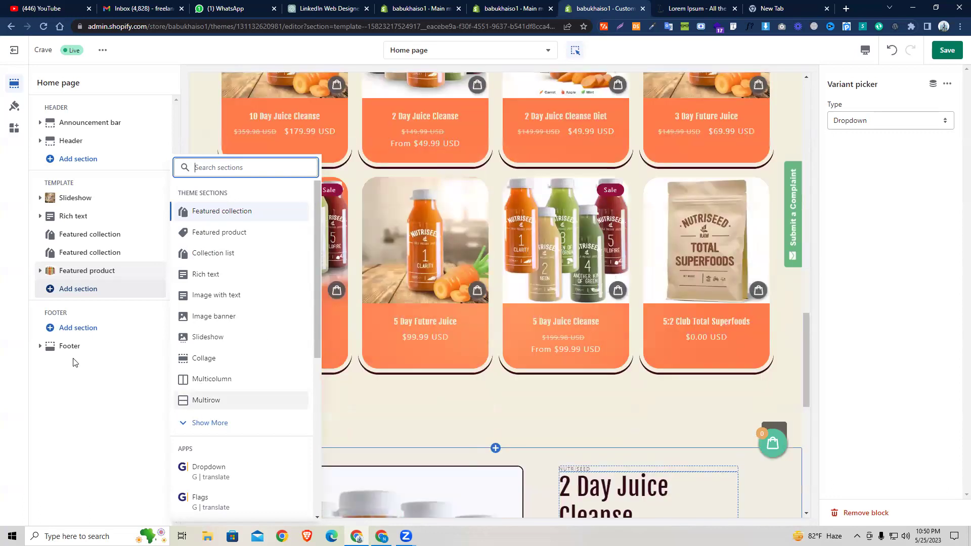
{"action": "left_click", "coordinate": [78, 291]}
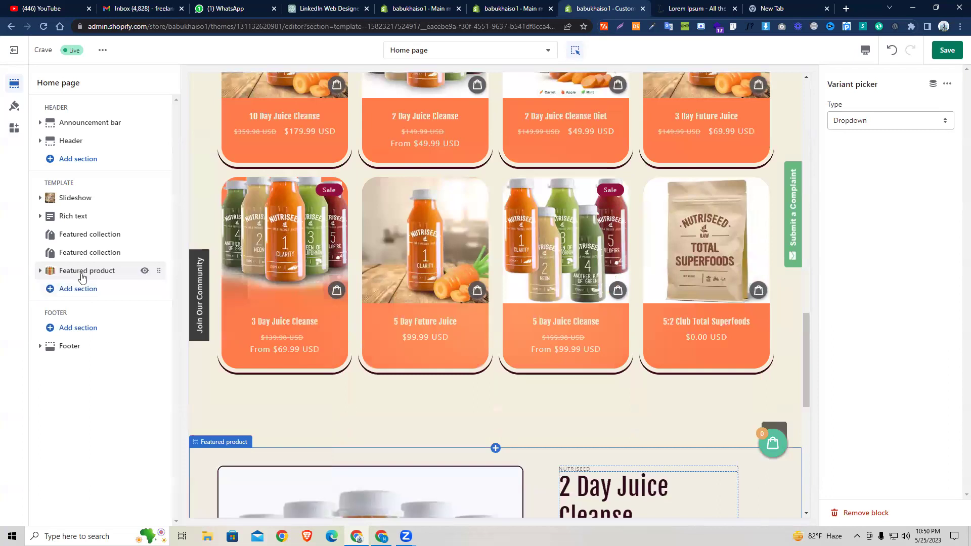
Open the settings of the second featured collection section, directly above the featured product.
{"action": "scroll", "coordinate": [290, 318], "scroll_direction": "down", "scroll_amount": 8}
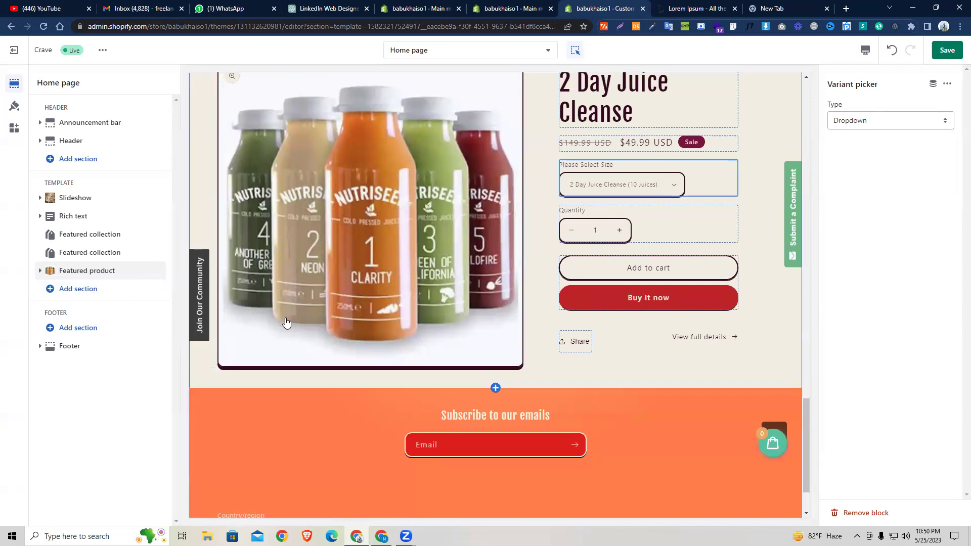
{"action": "left_click", "coordinate": [96, 253]}
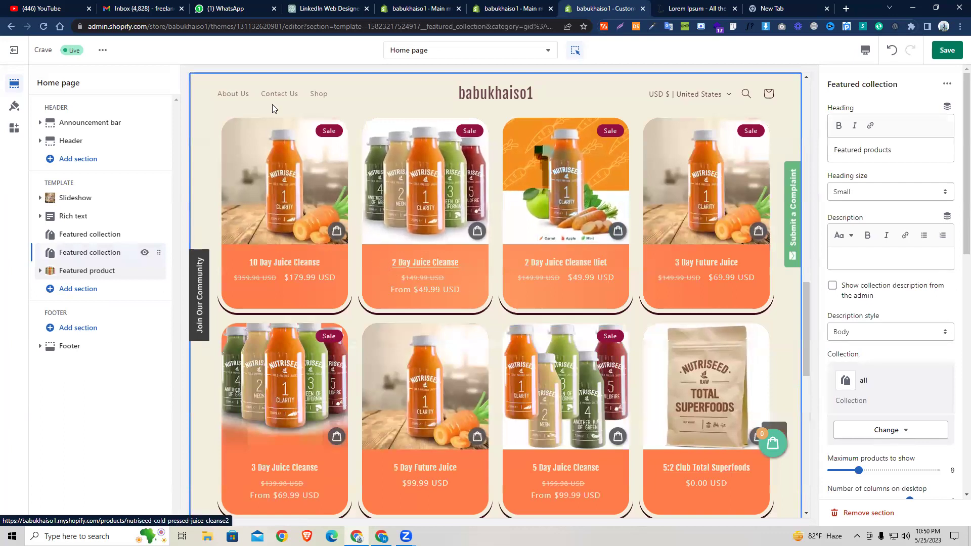
Change the heading of the second featured collection section to "Pet Food".
{"action": "scroll", "coordinate": [332, 229], "scroll_direction": "up", "scroll_amount": 1}
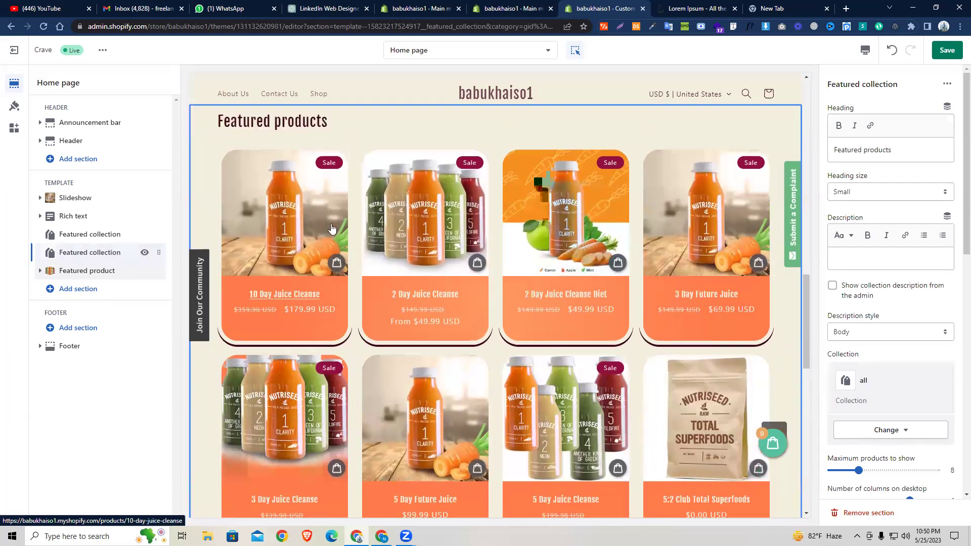
{"action": "scroll", "coordinate": [332, 229], "scroll_direction": "up", "scroll_amount": 2}
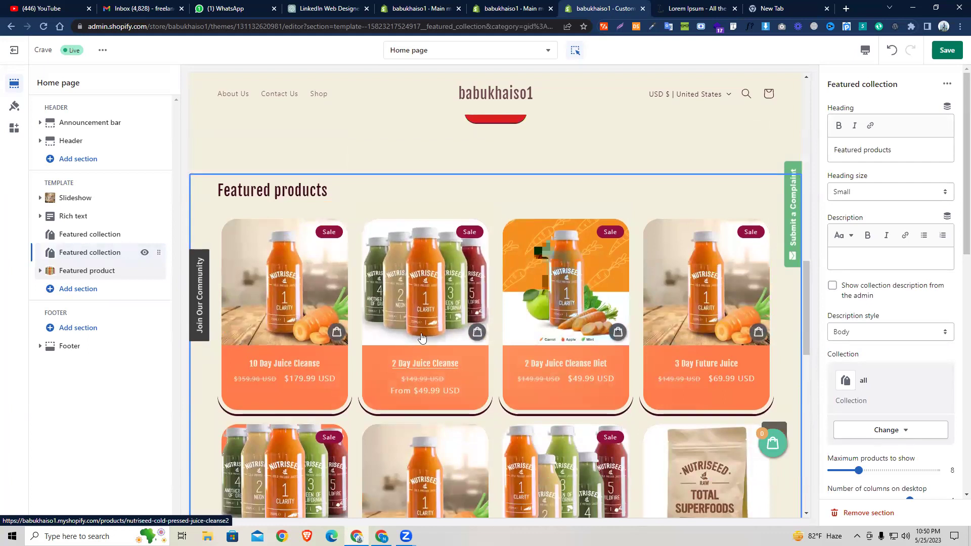
{"action": "triple_click", "coordinate": [853, 150]}
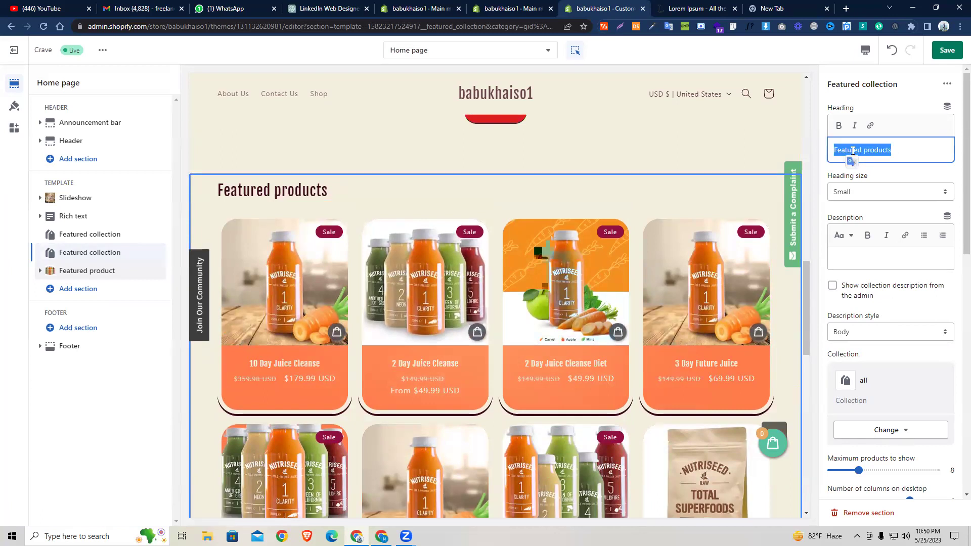
{"action": "type", "text": "Pet Food"}
{"action": "left_click", "coordinate": [919, 174]}
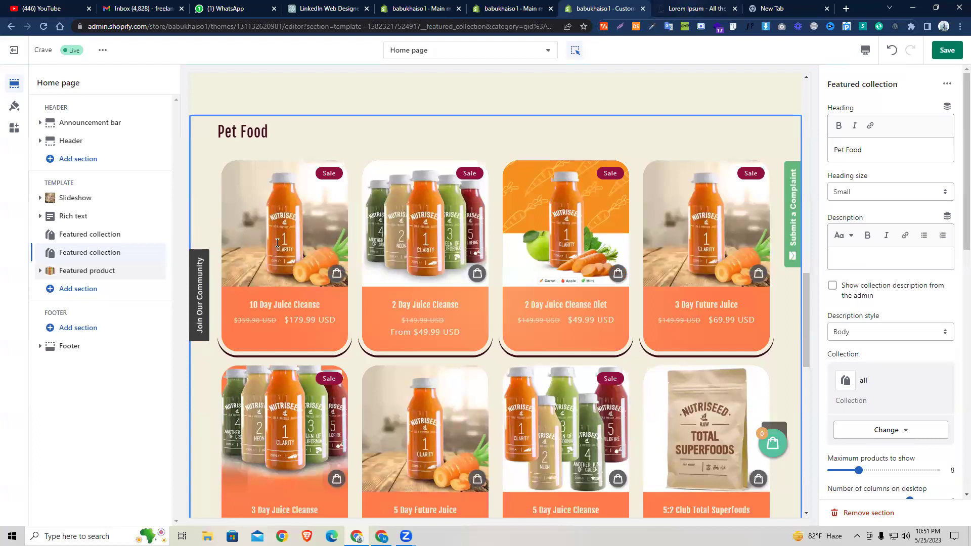
Copy the first sentence under "What is Lorem Ipsum?" from the lipsum.com tab into the Pet Food section's description in the theme editor.
{"action": "key", "text": "ctrl+Tab"}
{"action": "left_click", "coordinate": [255, 221]}
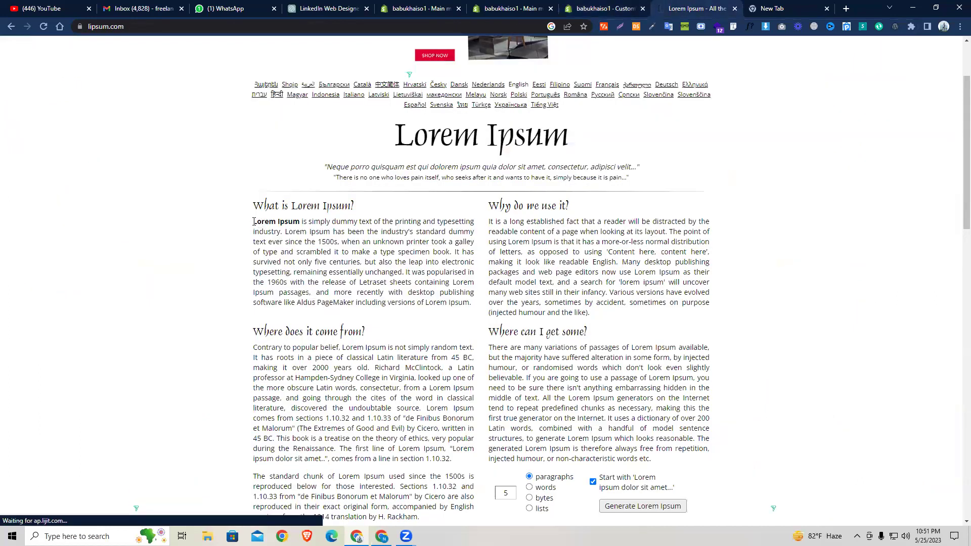
{"action": "left_click_drag", "start_coordinate": [255, 221], "coordinate": [282, 232]}
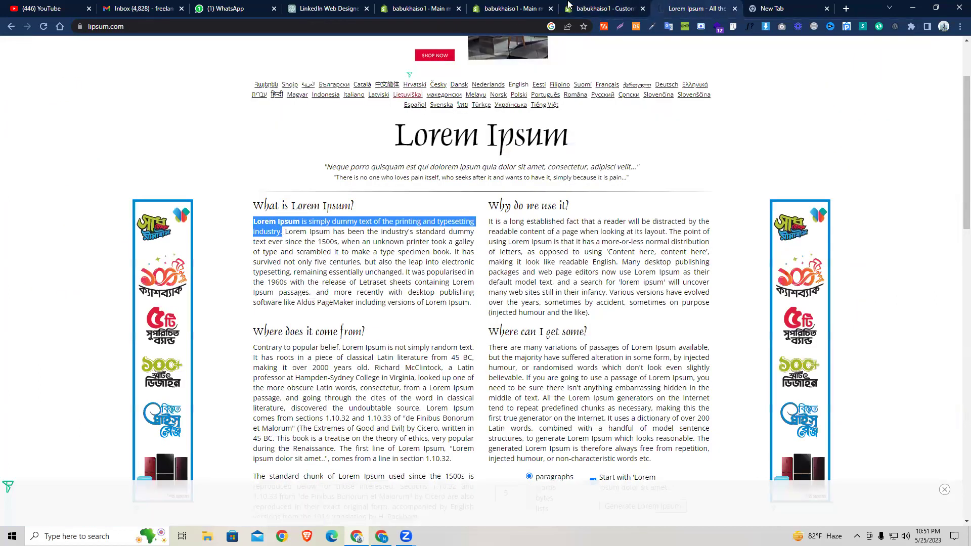
{"action": "key", "text": "ctrl+shift+Tab"}
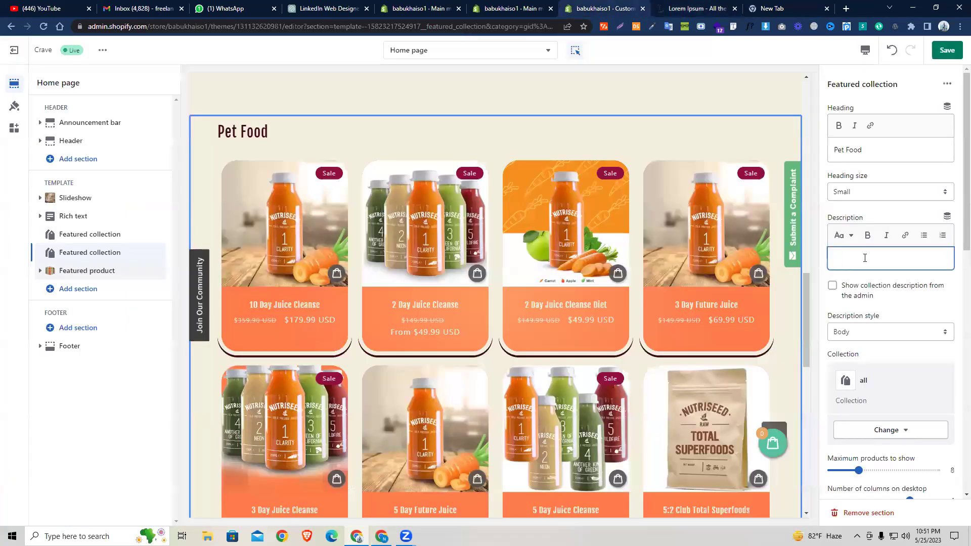
{"action": "type", "text": "Lorem Ipsumis simply dummy text of the printing and typesetting industry."}
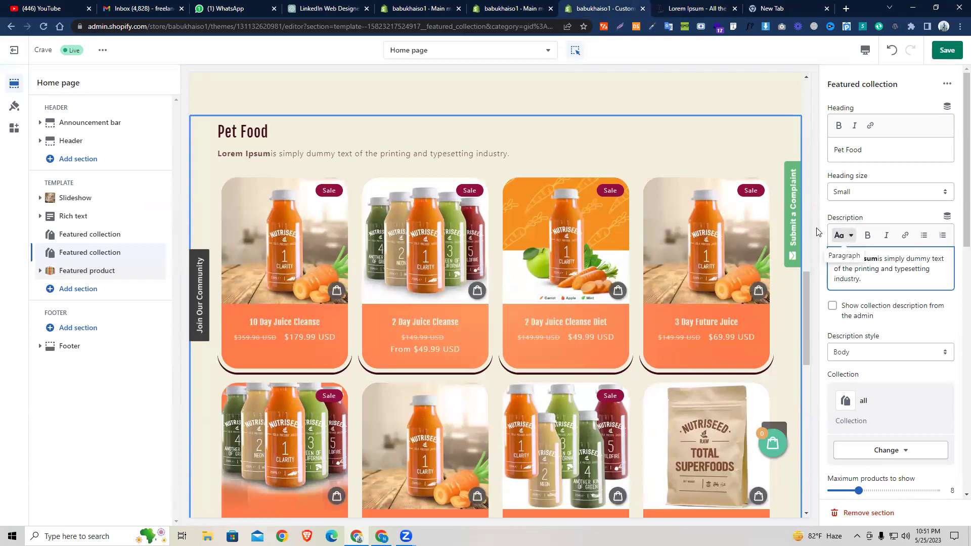
{"action": "left_click", "coordinate": [842, 212]}
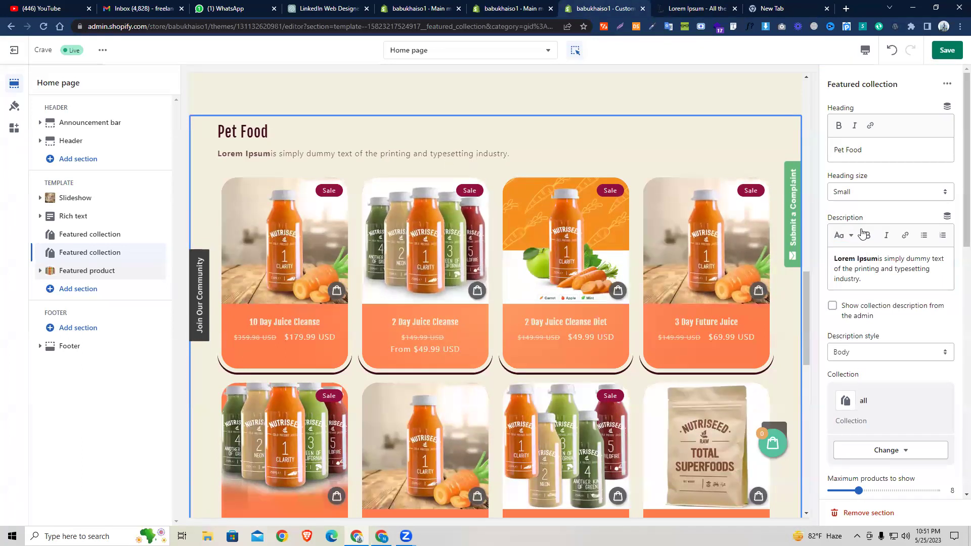
Check the options for changing the Pet Food section's collection and review its heading, description and product grid in the preview.
{"action": "left_click", "coordinate": [893, 452]}
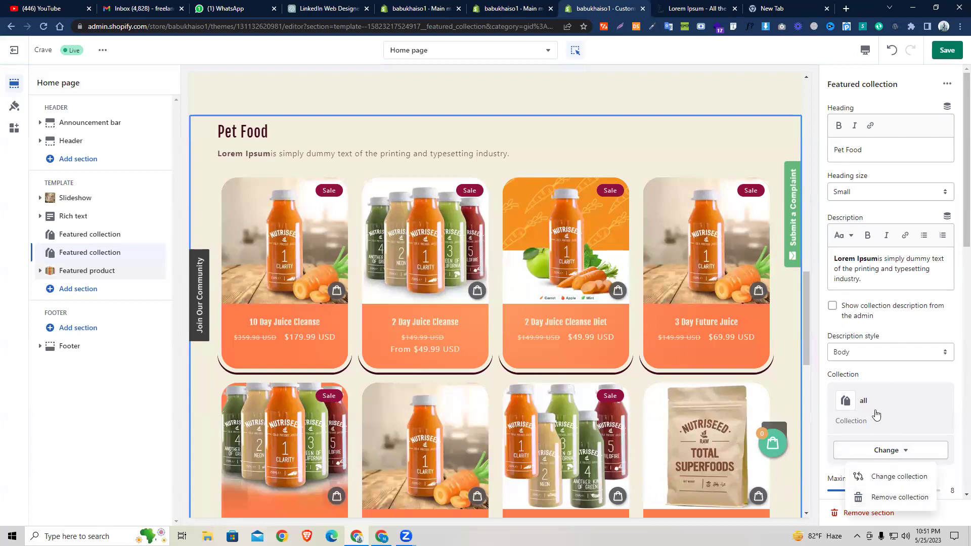
{"action": "left_click", "coordinate": [877, 374]}
{"action": "scroll", "coordinate": [246, 257], "scroll_direction": "down", "scroll_amount": 1}
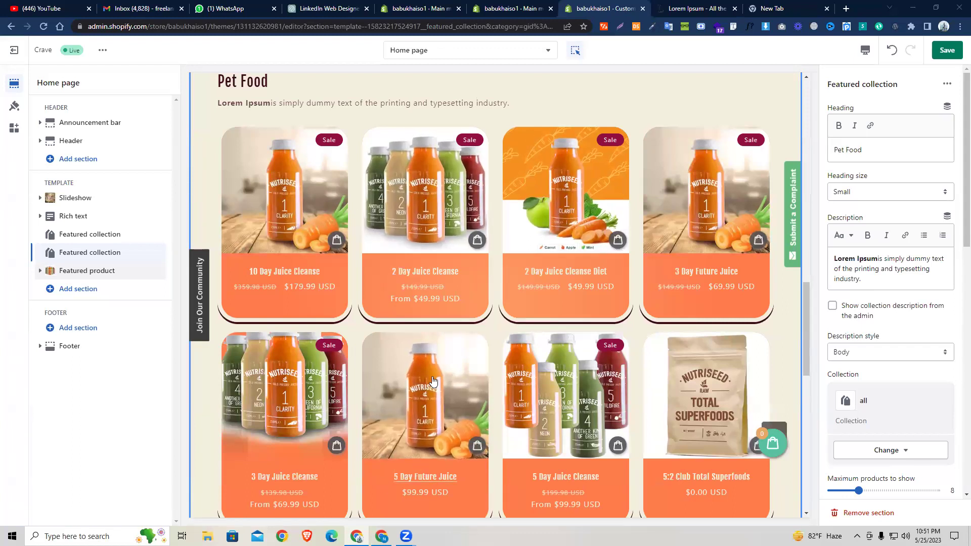
{"action": "scroll", "coordinate": [420, 455], "scroll_direction": "up", "scroll_amount": 2}
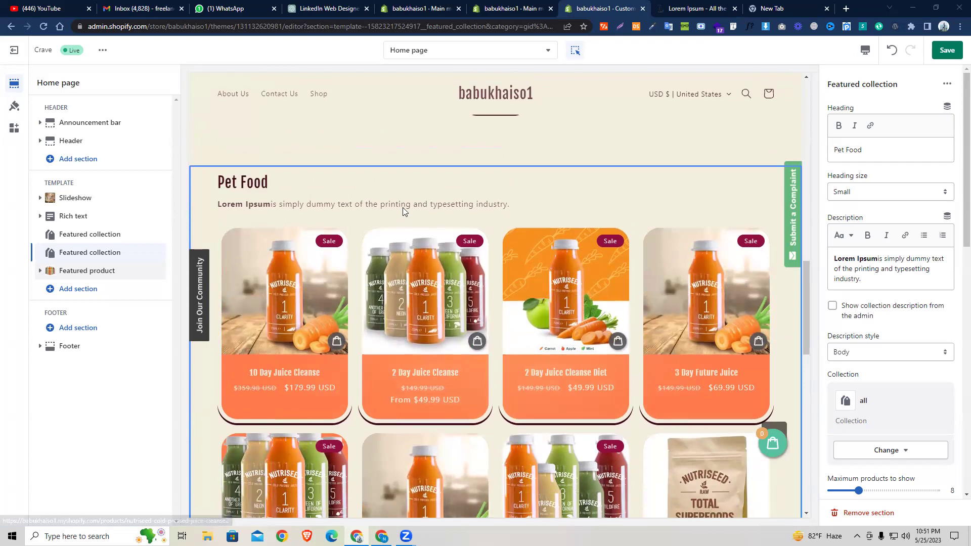
{"action": "scroll", "coordinate": [318, 228], "scroll_direction": "down", "scroll_amount": 1}
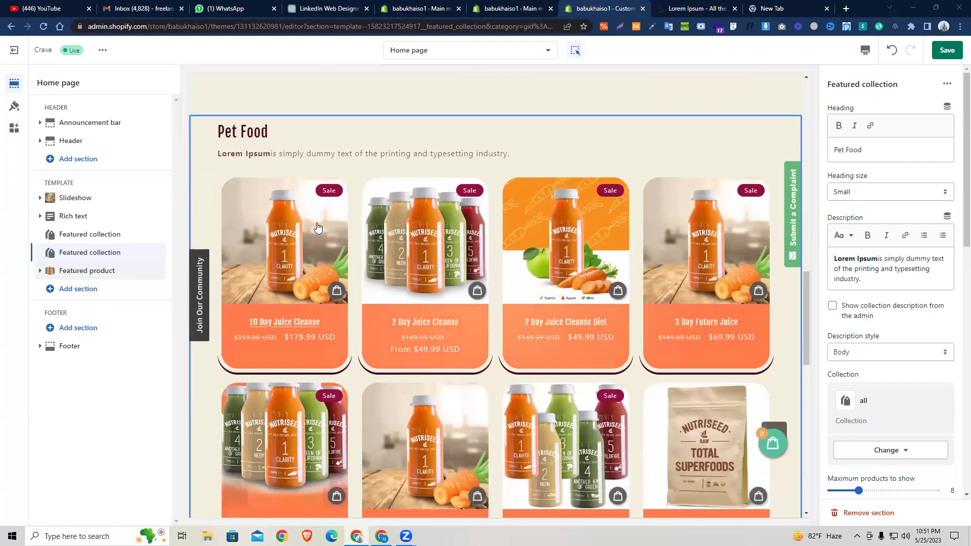
{"action": "scroll", "coordinate": [318, 230], "scroll_direction": "down", "scroll_amount": 1}
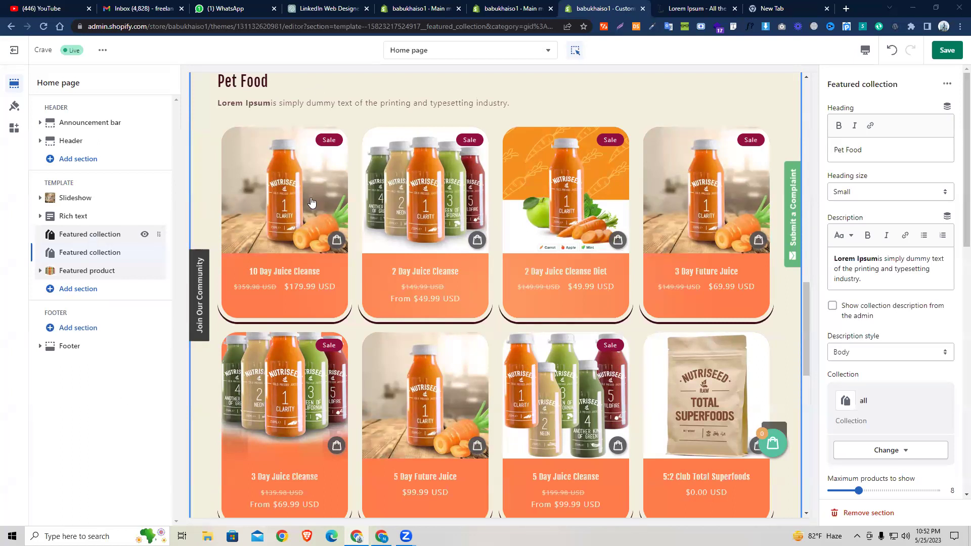
{"action": "scroll", "coordinate": [327, 154], "scroll_direction": "up", "scroll_amount": 1}
{"action": "scroll", "coordinate": [413, 194], "scroll_direction": "down", "scroll_amount": 3}
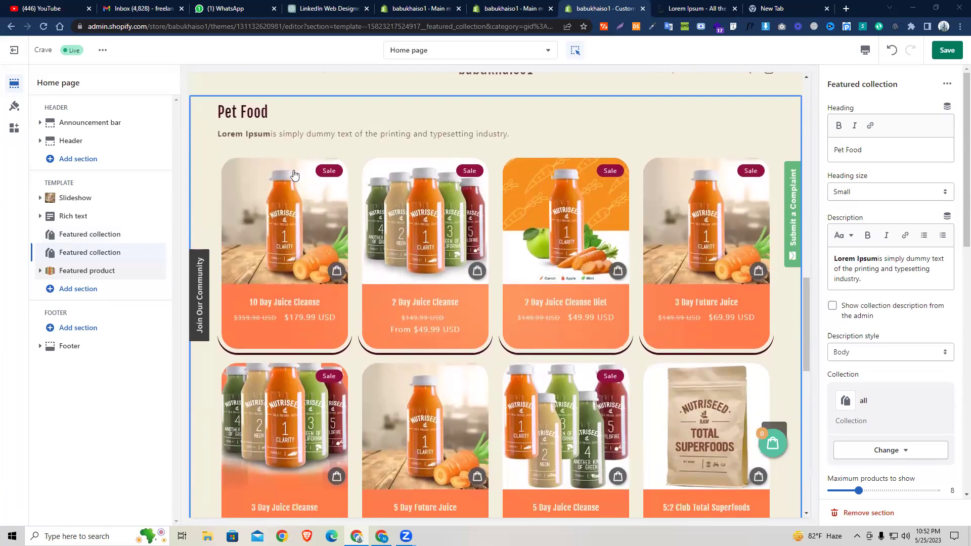
{"action": "scroll", "coordinate": [374, 212], "scroll_direction": "up", "scroll_amount": 5}
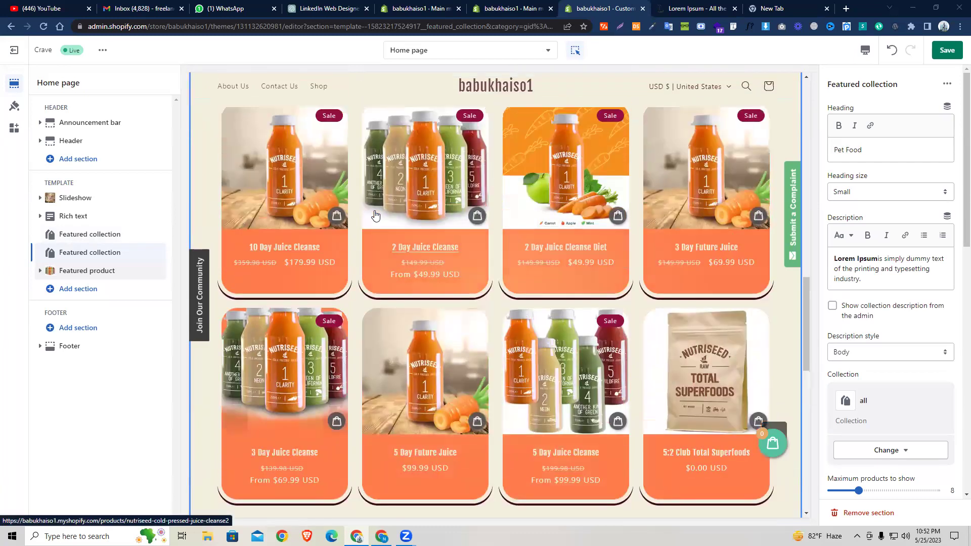
{"action": "scroll", "coordinate": [374, 207], "scroll_direction": "down", "scroll_amount": 3}
{"action": "scroll", "coordinate": [383, 203], "scroll_direction": "up", "scroll_amount": 3}
{"action": "scroll", "coordinate": [304, 228], "scroll_direction": "down", "scroll_amount": 2}
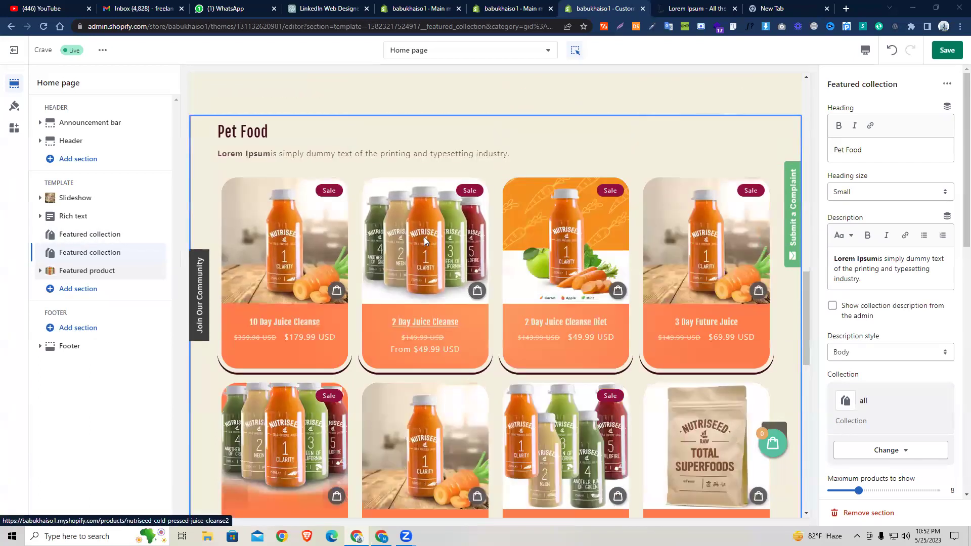
{"action": "scroll", "coordinate": [423, 231], "scroll_direction": "down", "scroll_amount": 2}
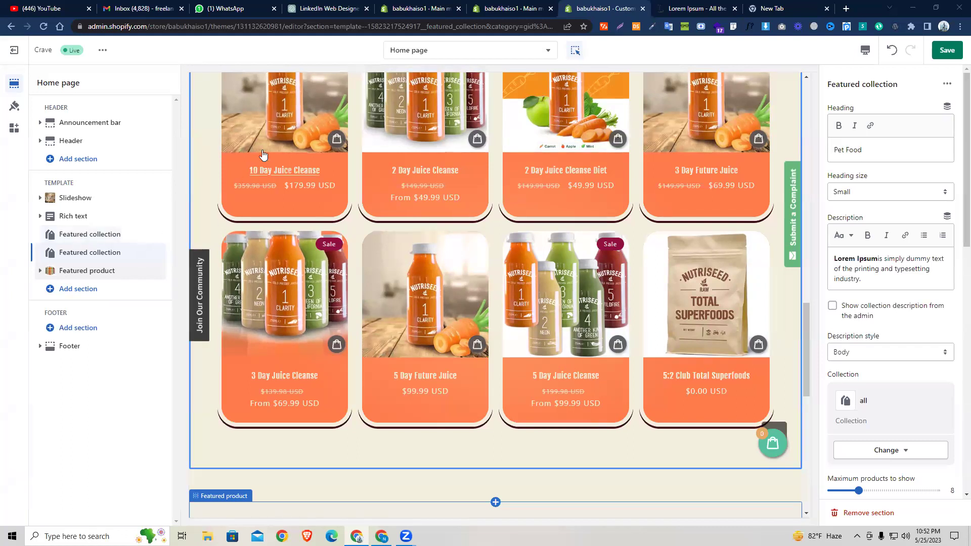
{"action": "scroll", "coordinate": [269, 156], "scroll_direction": "up", "scroll_amount": 2}
{"action": "scroll", "coordinate": [268, 157], "scroll_direction": "up", "scroll_amount": 2}
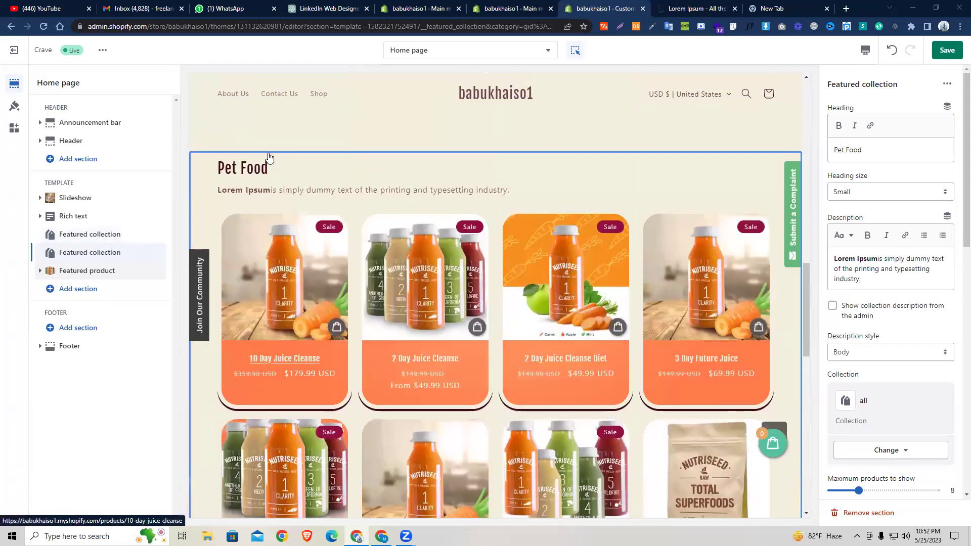
{"action": "scroll", "coordinate": [269, 156], "scroll_direction": "up", "scroll_amount": 1}
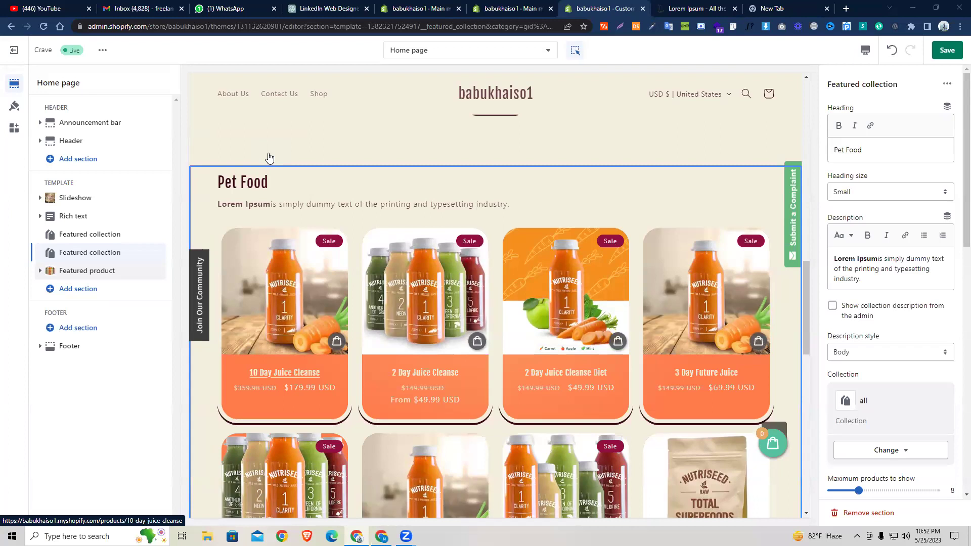
{"action": "scroll", "coordinate": [289, 279], "scroll_direction": "down", "scroll_amount": 2}
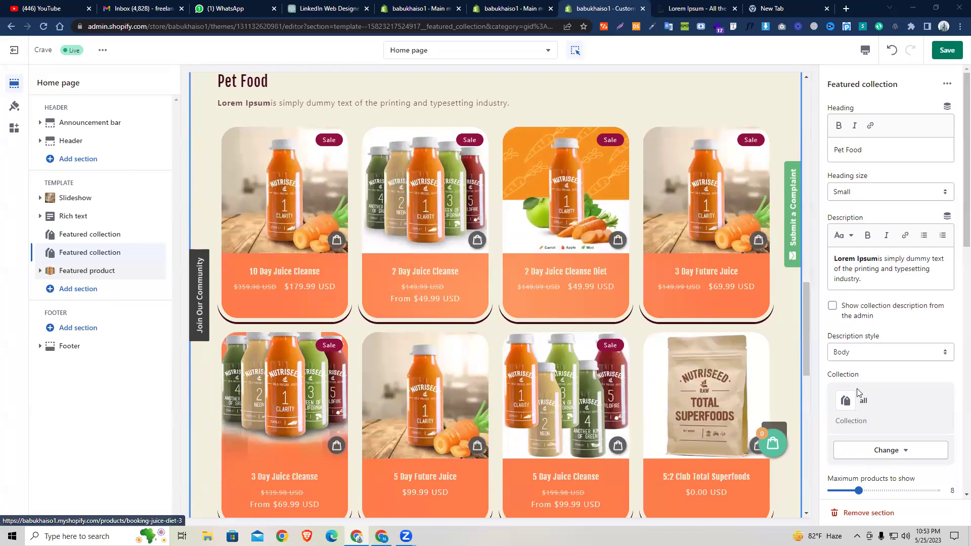
Remove the current collection from the Pet Food section and assign the "chains" collection instead.
{"action": "left_click", "coordinate": [877, 451]}
{"action": "left_click", "coordinate": [878, 496]}
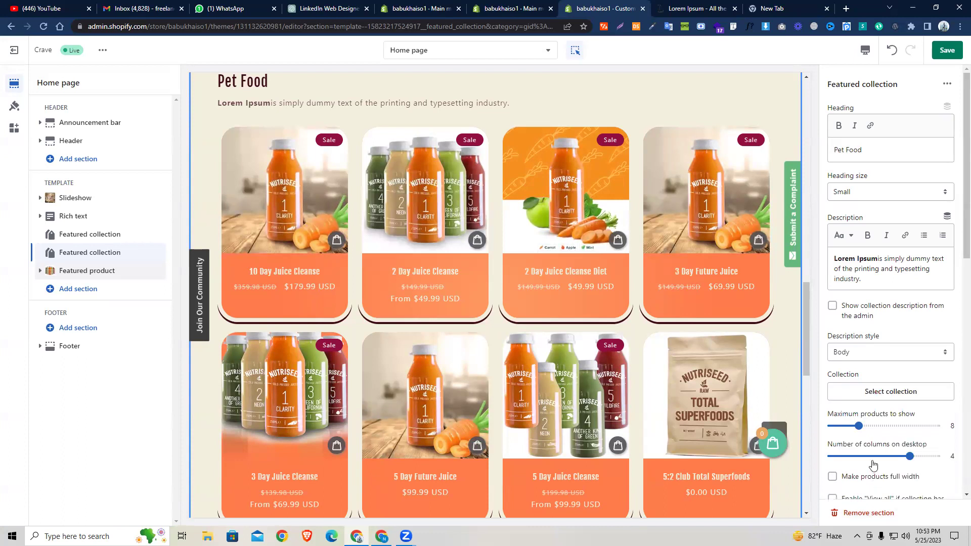
{"action": "left_click", "coordinate": [870, 393]}
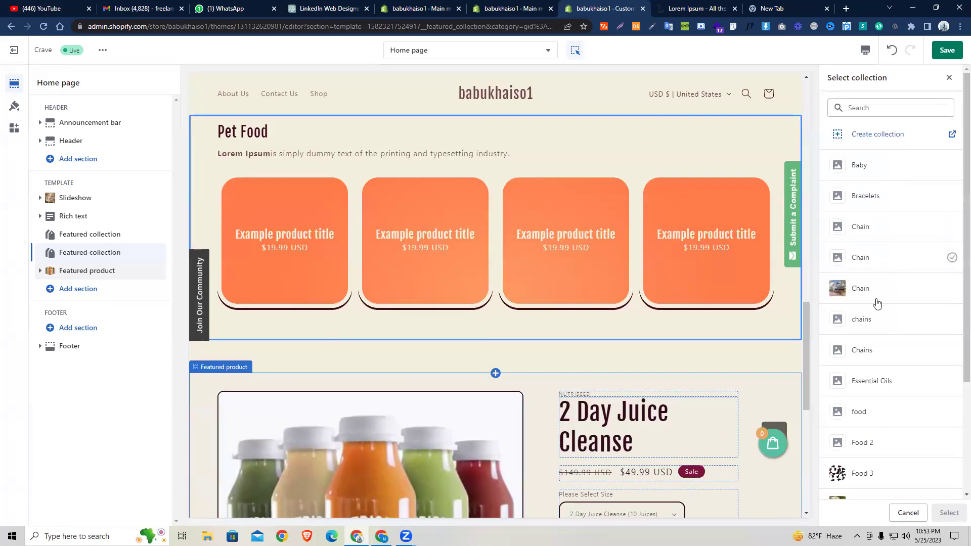
{"action": "left_click", "coordinate": [865, 321]}
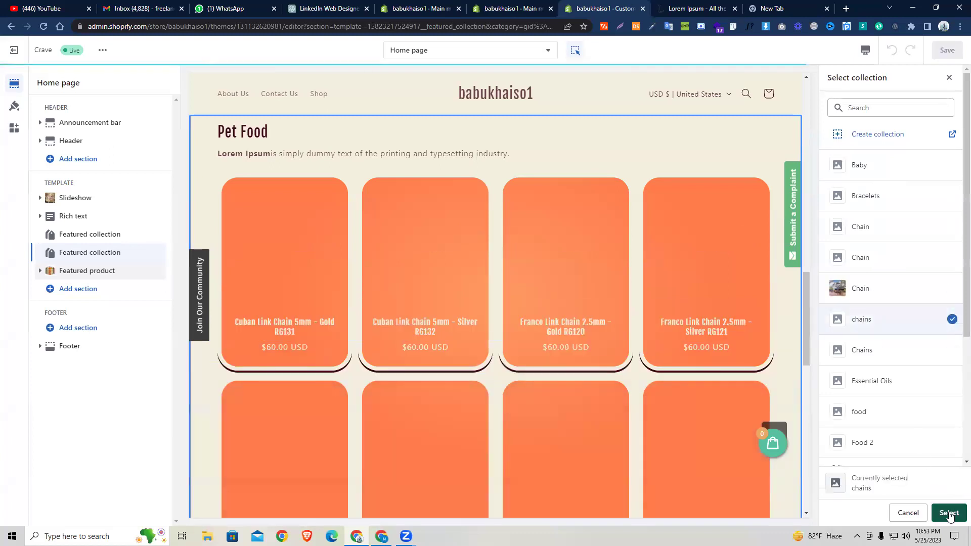
{"action": "left_click", "coordinate": [948, 515]}
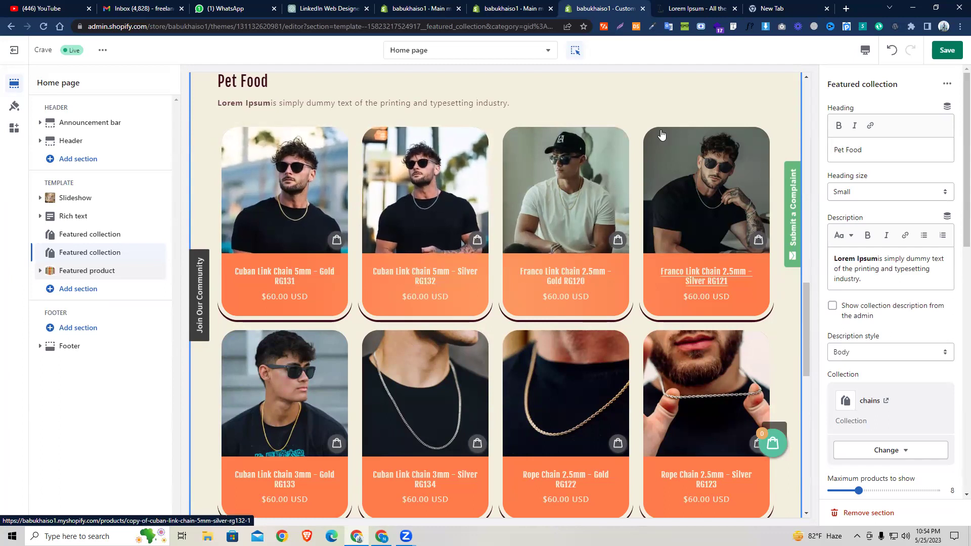
Review the chain products in the Pet Food section and compare them with the About Us and Featured collection sections above.
{"action": "scroll", "coordinate": [329, 226], "scroll_direction": "up", "scroll_amount": 1}
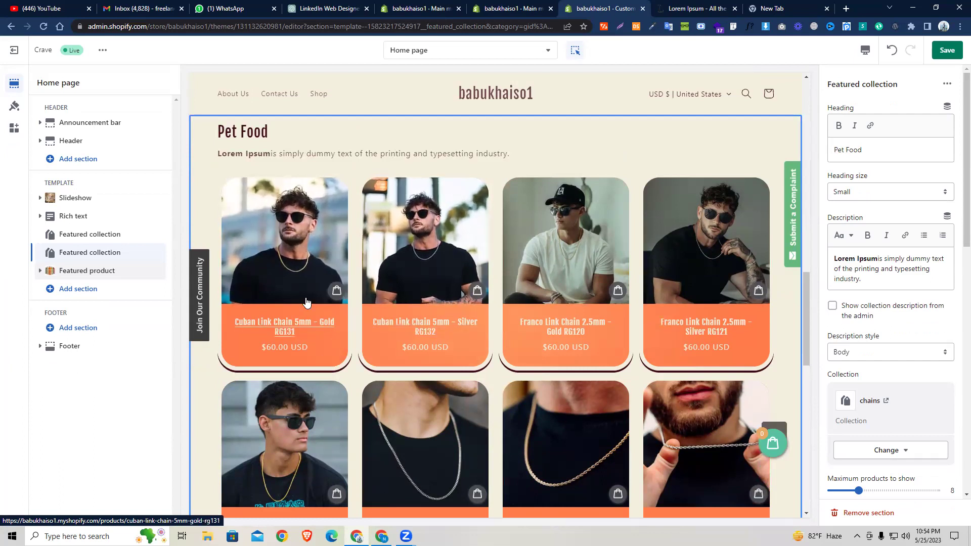
{"action": "scroll", "coordinate": [309, 288], "scroll_direction": "up", "scroll_amount": 3}
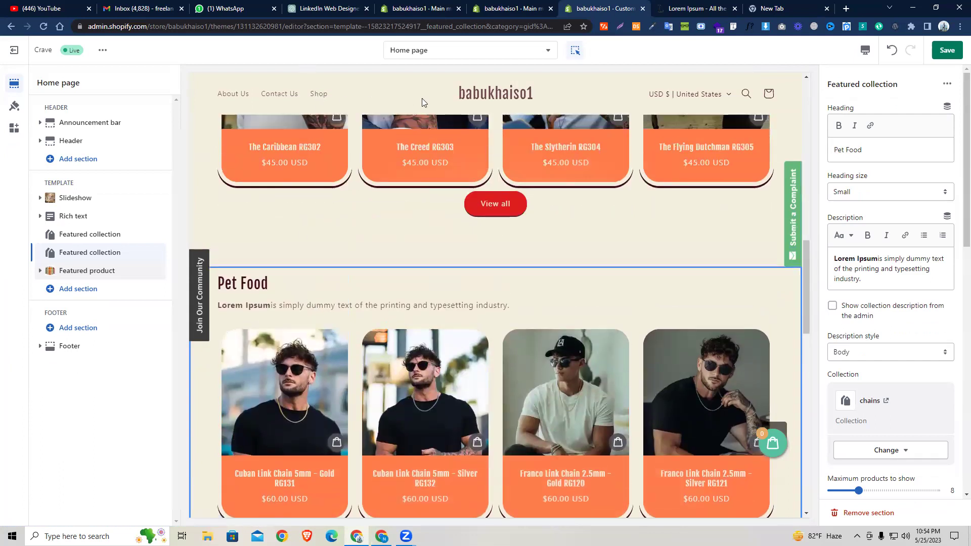
{"action": "scroll", "coordinate": [373, 262], "scroll_direction": "down", "scroll_amount": 3}
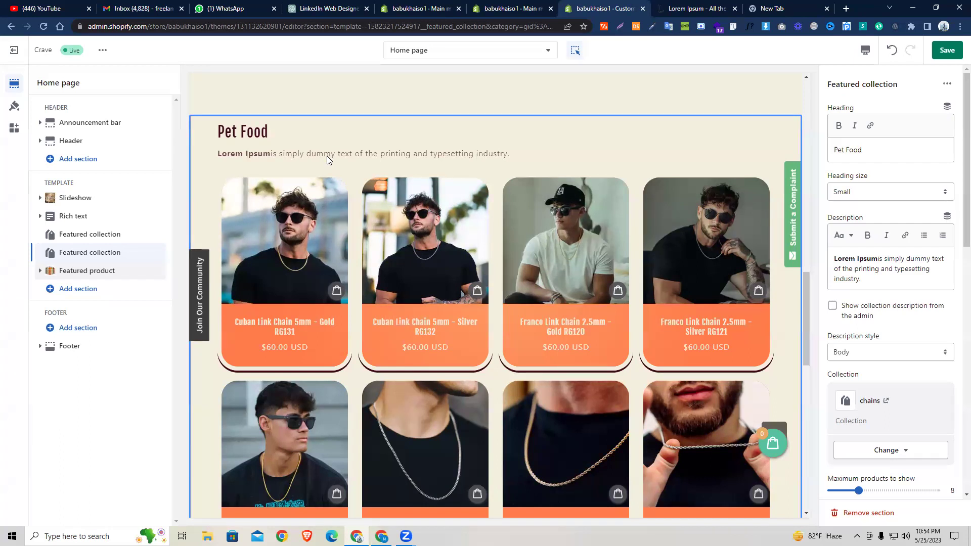
{"action": "scroll", "coordinate": [286, 152], "scroll_direction": "up", "scroll_amount": 3}
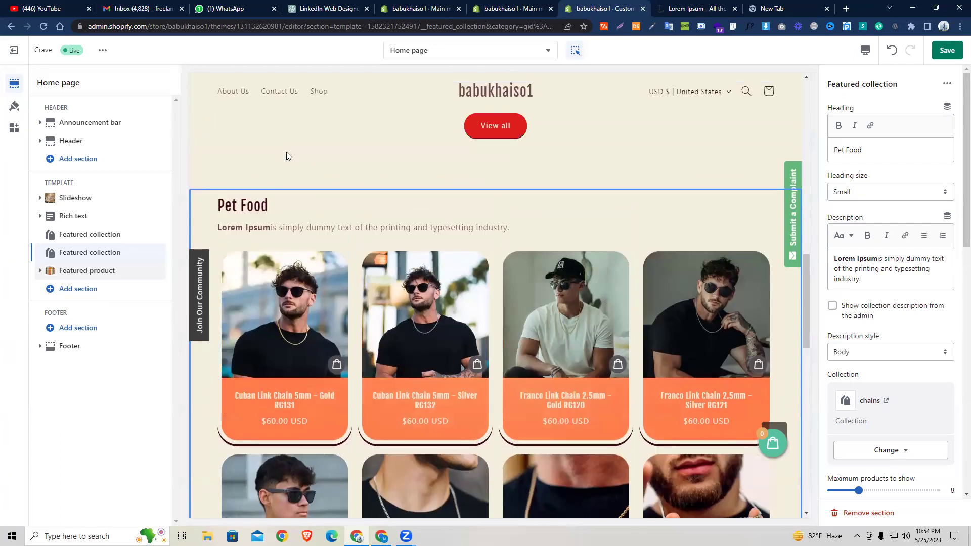
{"action": "scroll", "coordinate": [284, 212], "scroll_direction": "up", "scroll_amount": 8}
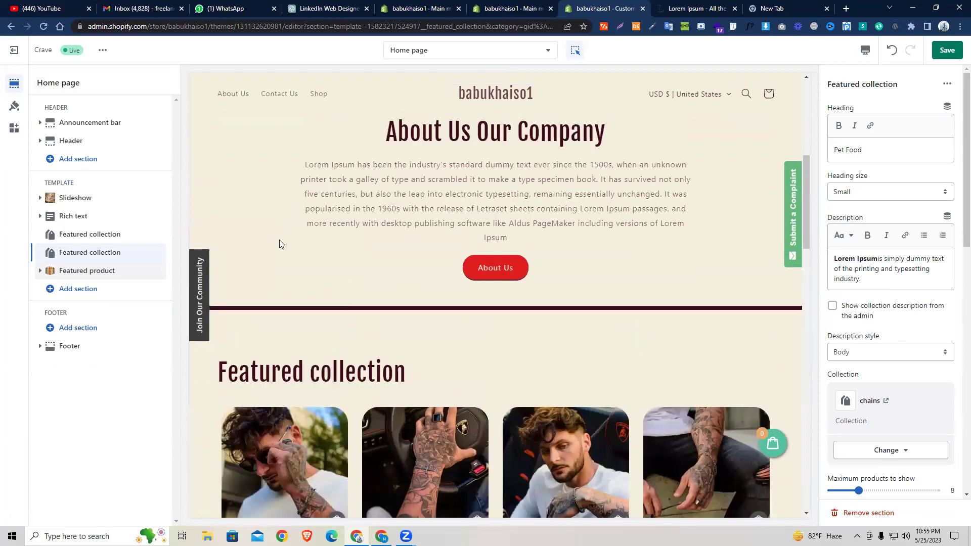
{"action": "scroll", "coordinate": [274, 248], "scroll_direction": "down", "scroll_amount": 7}
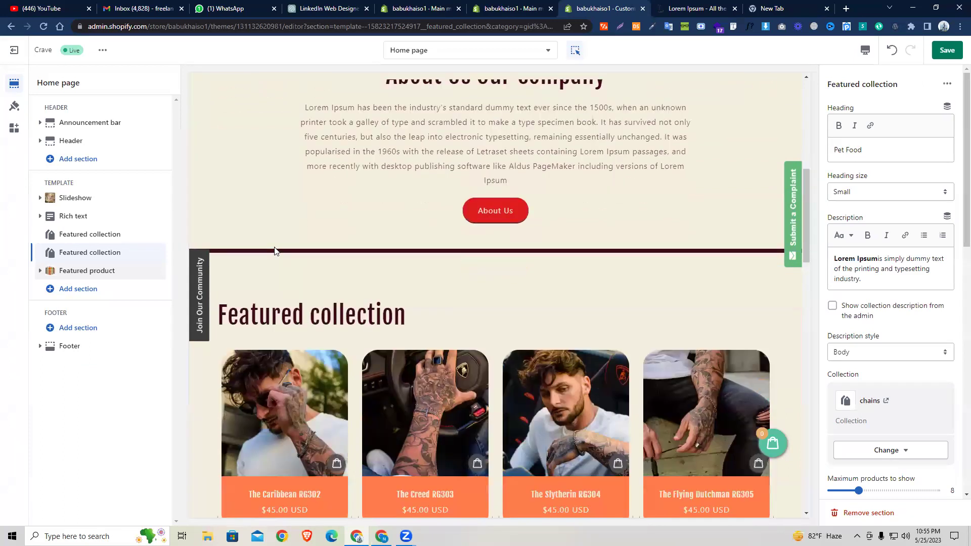
{"action": "scroll", "coordinate": [273, 253], "scroll_direction": "down", "scroll_amount": 3}
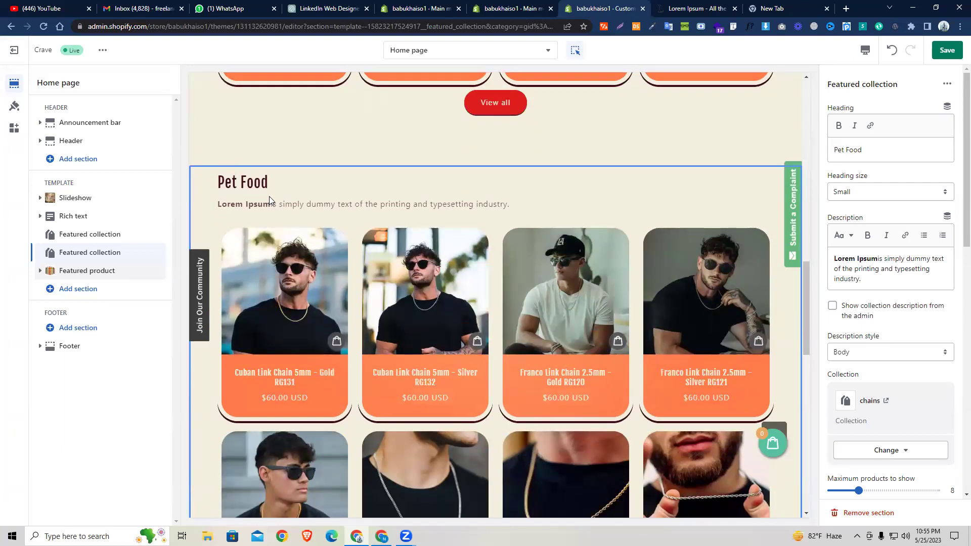
{"action": "scroll", "coordinate": [273, 237], "scroll_direction": "down", "scroll_amount": 3}
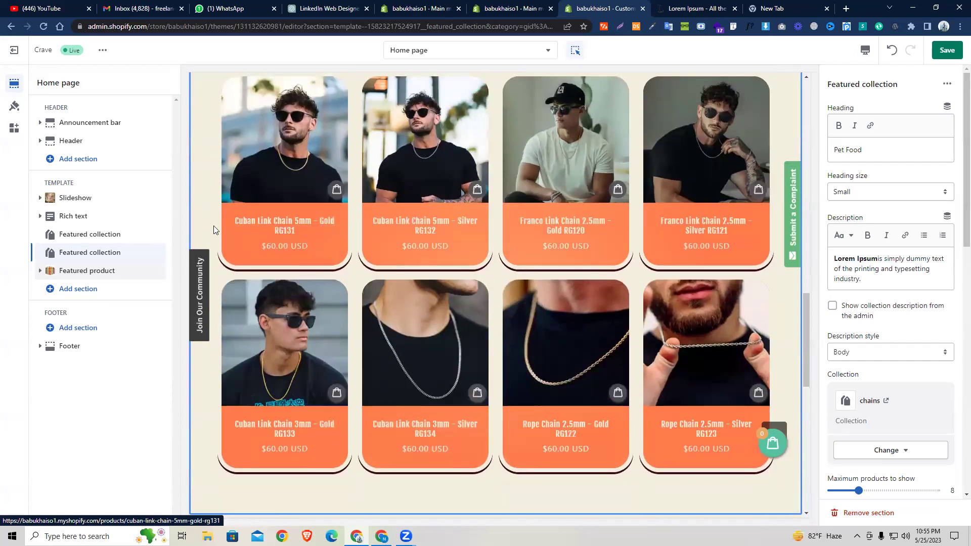
{"action": "scroll", "coordinate": [215, 224], "scroll_direction": "up", "scroll_amount": 1}
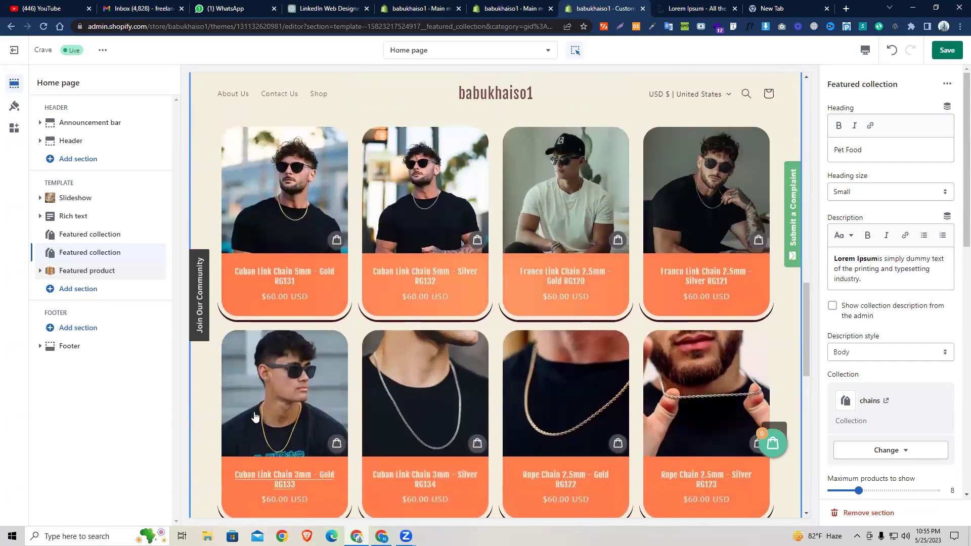
{"action": "scroll", "coordinate": [289, 210], "scroll_direction": "up", "scroll_amount": 2}
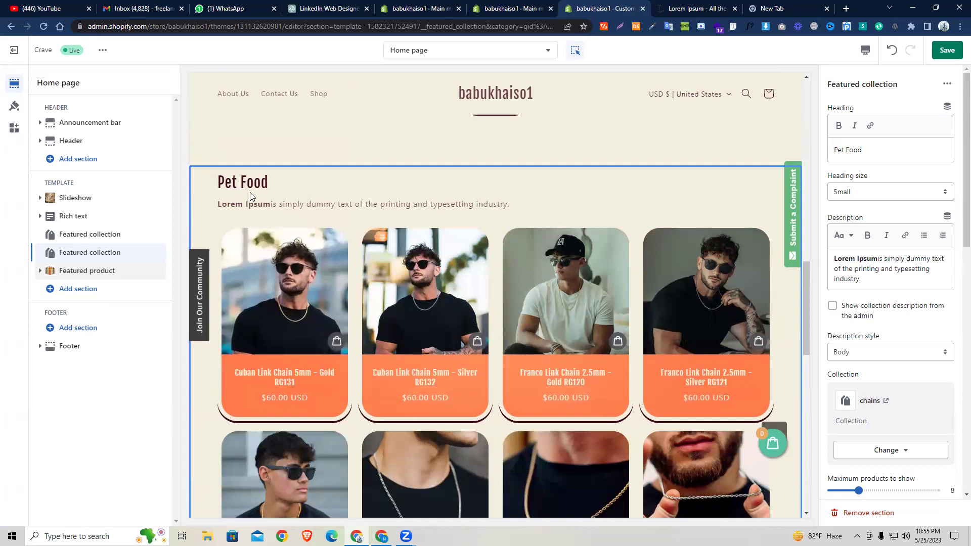
Preview the Baby collection in the Pet Food section and assign the Bracelets collection to it instead.
{"action": "scroll", "coordinate": [323, 264], "scroll_direction": "down", "scroll_amount": 4}
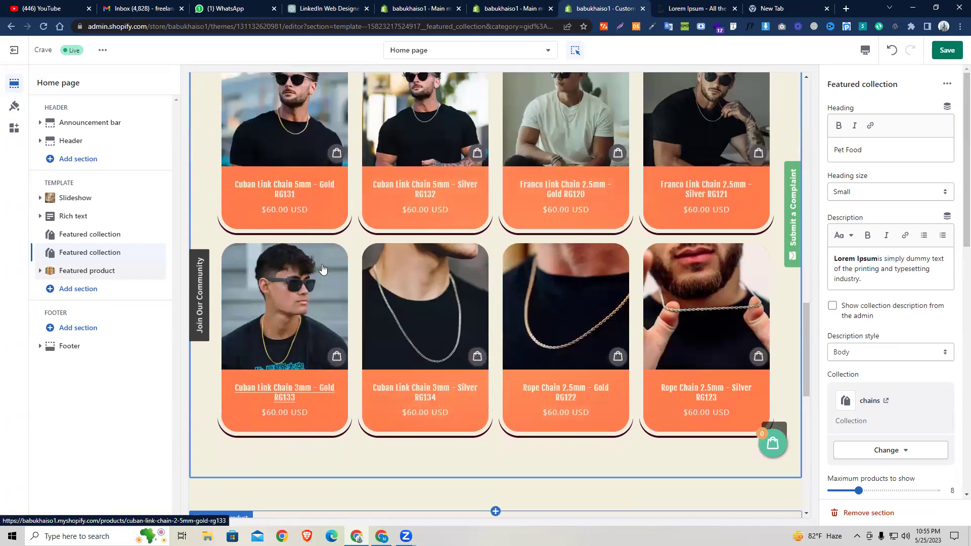
{"action": "scroll", "coordinate": [324, 264], "scroll_direction": "up", "scroll_amount": 4}
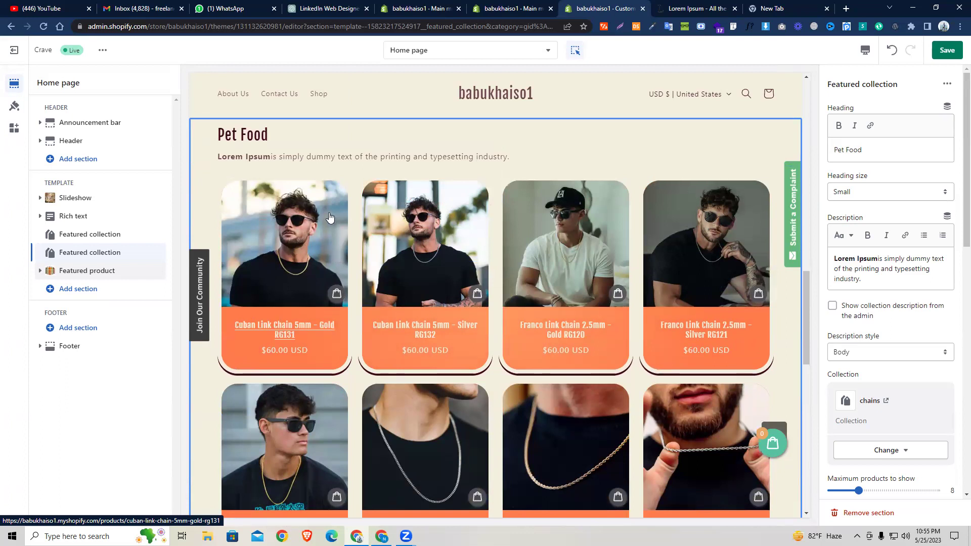
{"action": "scroll", "coordinate": [283, 251], "scroll_direction": "up", "scroll_amount": 3}
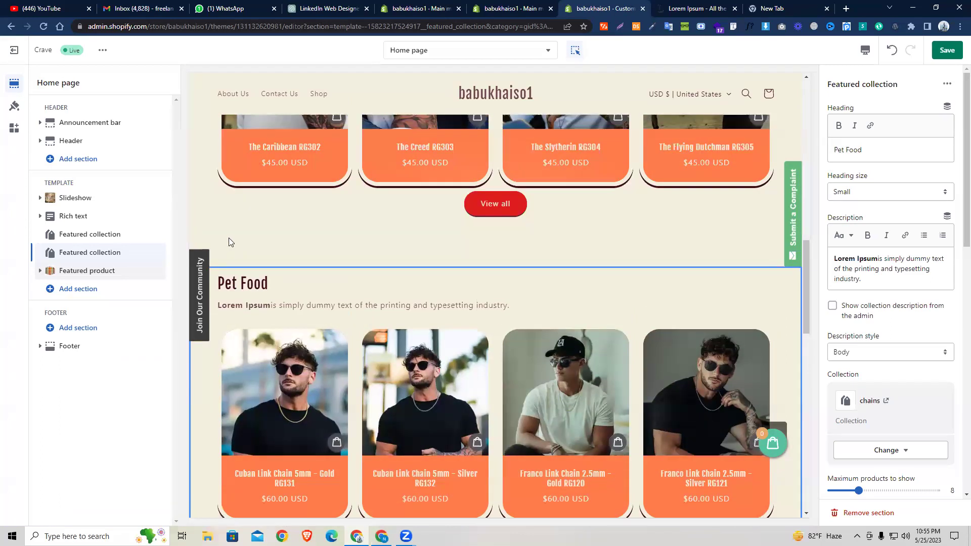
{"action": "scroll", "coordinate": [254, 233], "scroll_direction": "down", "scroll_amount": 3}
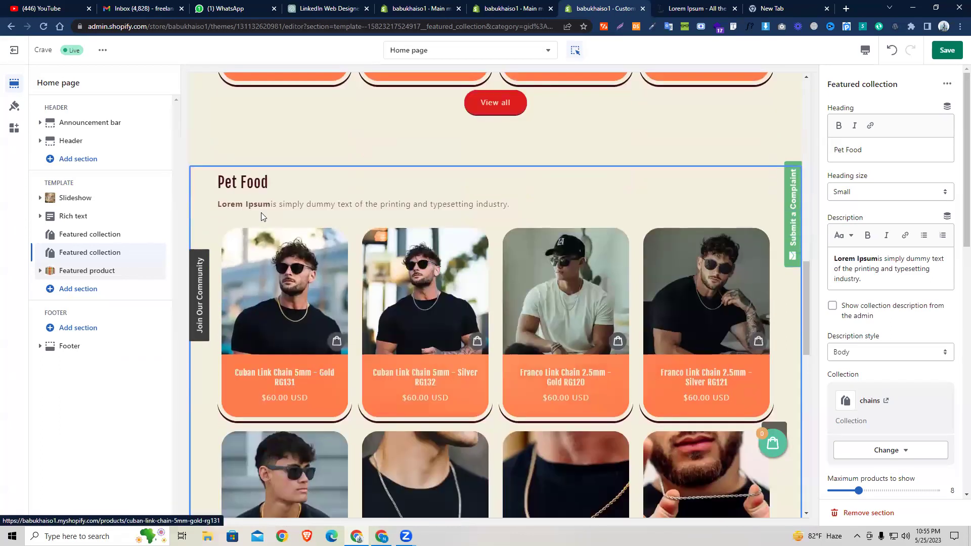
{"action": "scroll", "coordinate": [292, 164], "scroll_direction": "down", "scroll_amount": 1}
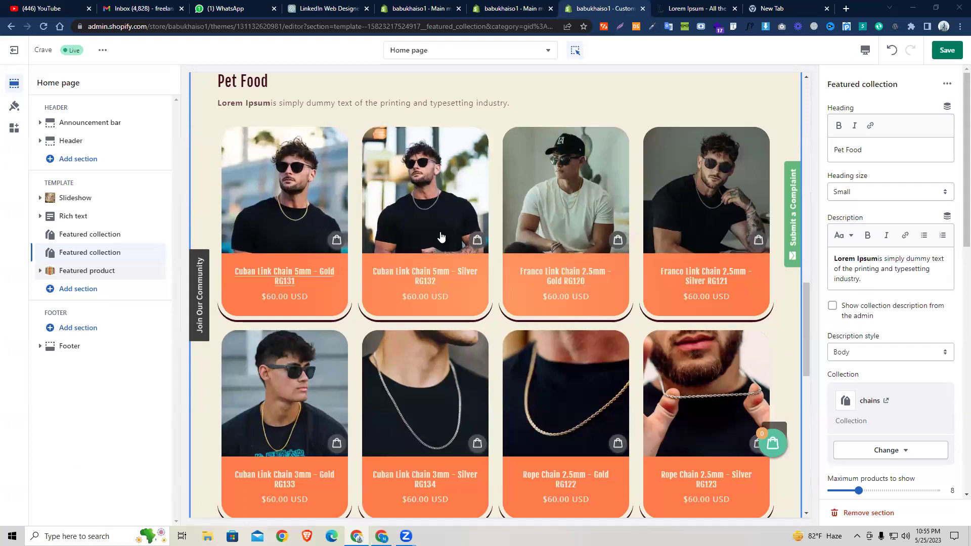
{"action": "left_click", "coordinate": [887, 457]}
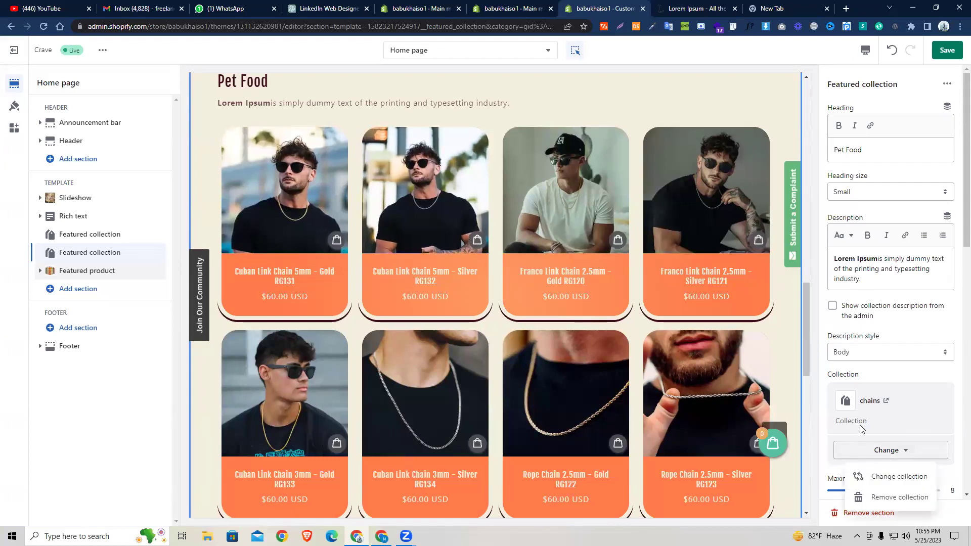
{"action": "left_click", "coordinate": [868, 477]}
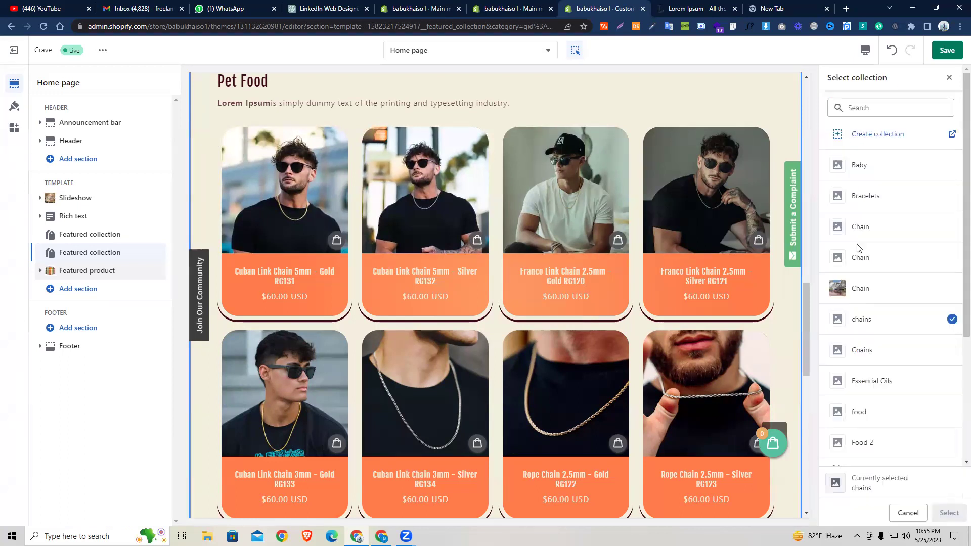
{"action": "left_click", "coordinate": [858, 174]}
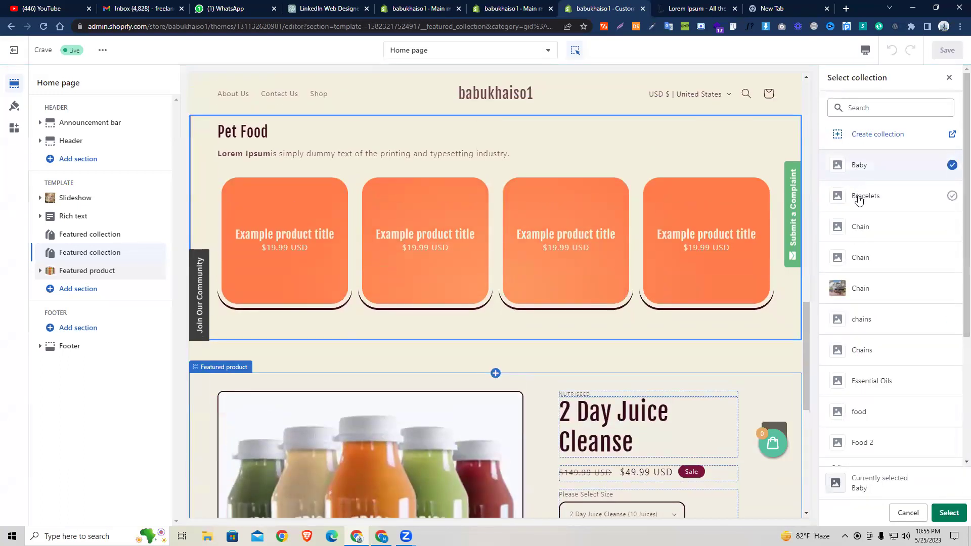
{"action": "left_click", "coordinate": [859, 203]}
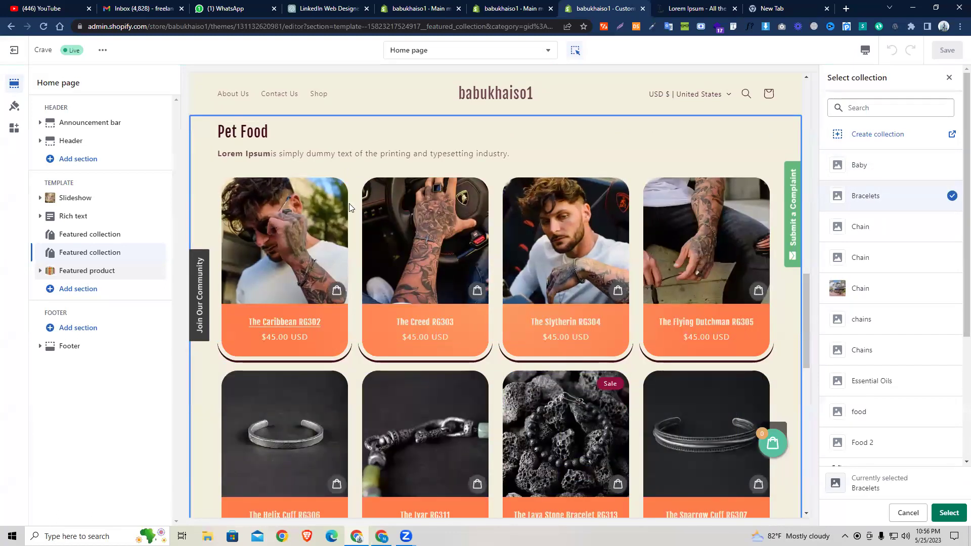
{"action": "scroll", "coordinate": [519, 238], "scroll_direction": "down", "scroll_amount": 2}
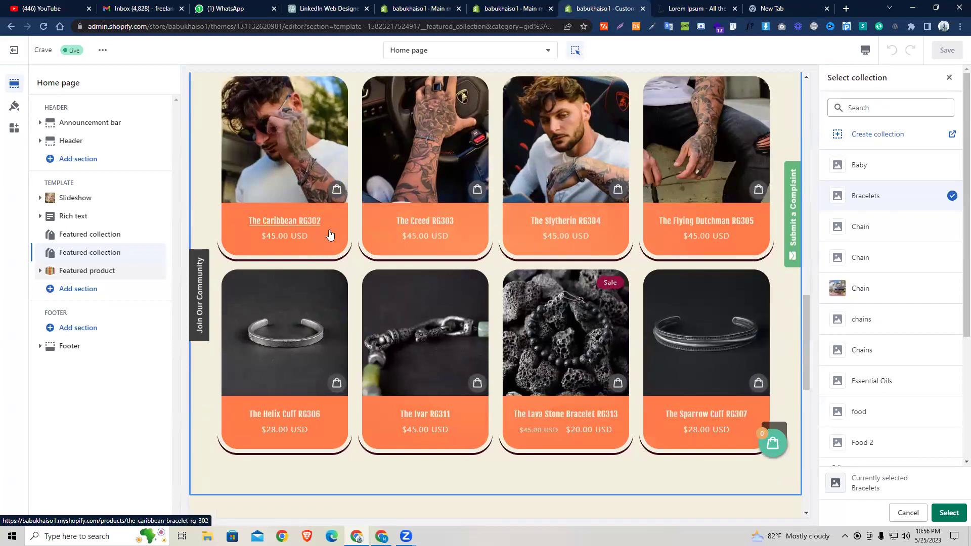
{"action": "scroll", "coordinate": [463, 141], "scroll_direction": "up", "scroll_amount": 3}
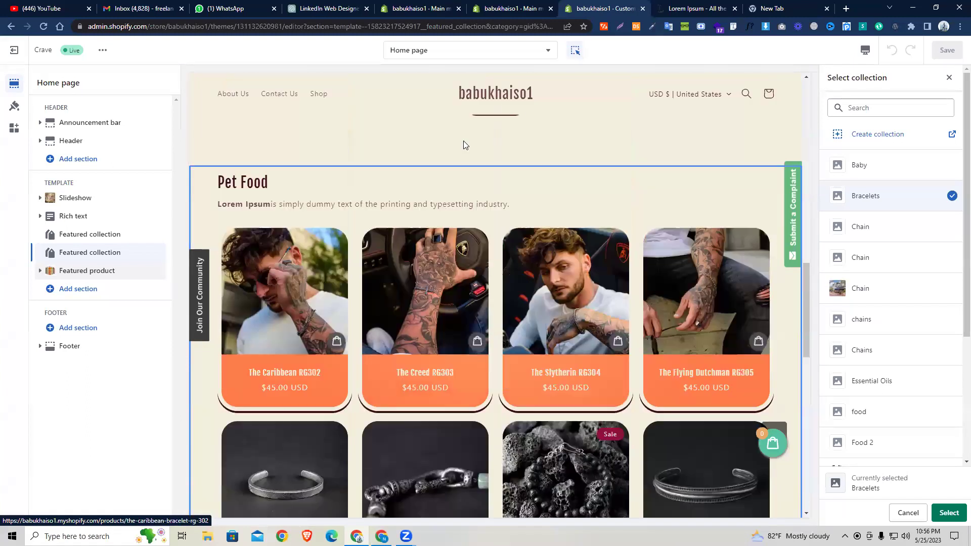
{"action": "left_click", "coordinate": [948, 513]}
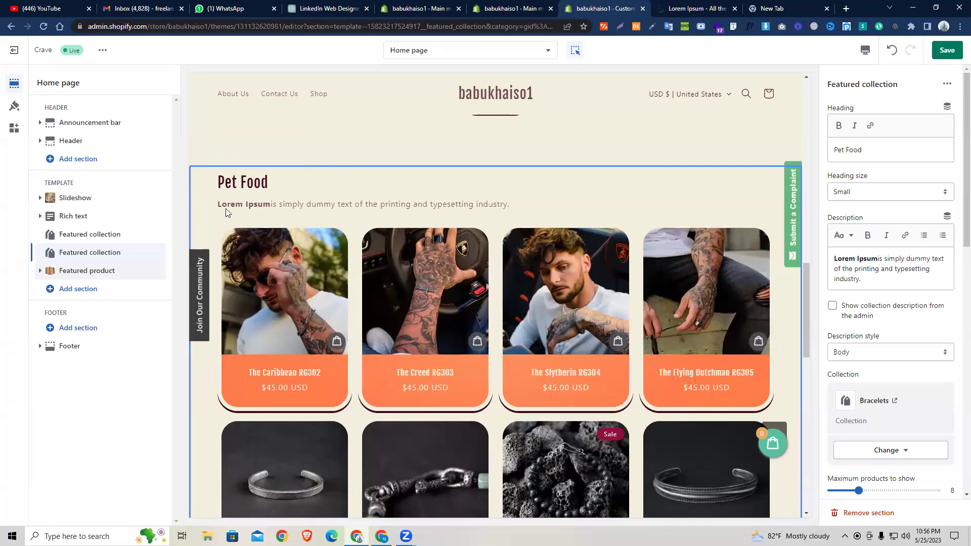
Review the bracelet products in the Pet Food section and add a Collection list section to the home page template.
{"action": "scroll", "coordinate": [325, 237], "scroll_direction": "down", "scroll_amount": 3}
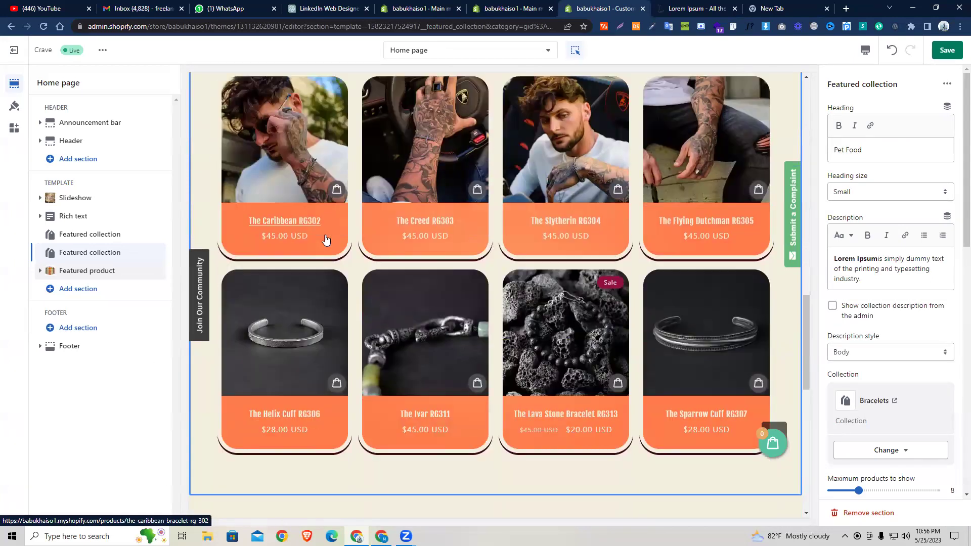
{"action": "scroll", "coordinate": [313, 238], "scroll_direction": "up", "scroll_amount": 2}
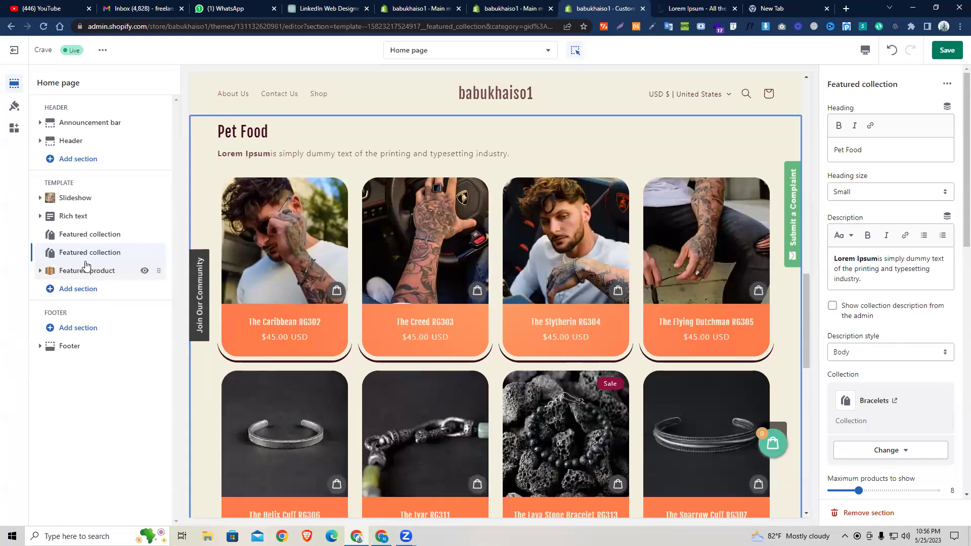
{"action": "left_click", "coordinate": [94, 289]}
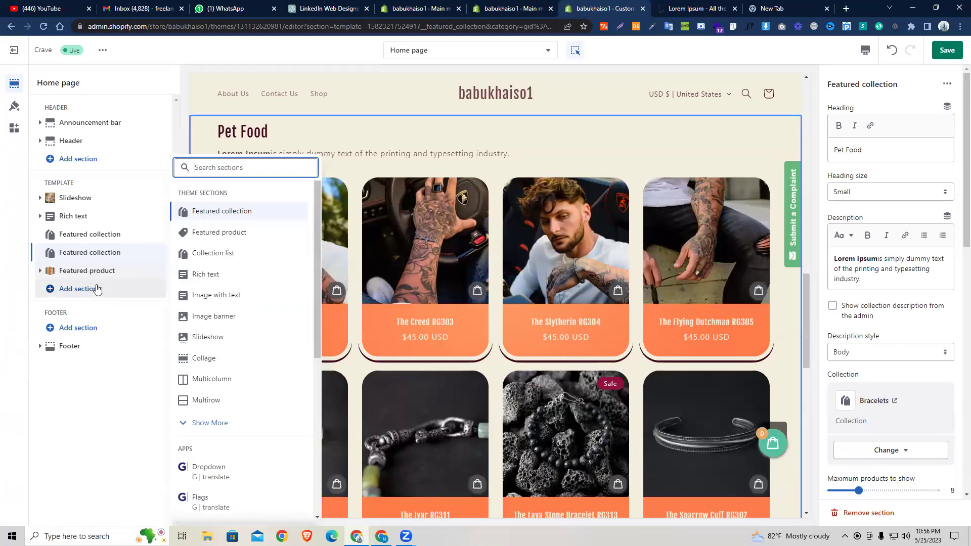
{"action": "left_click", "coordinate": [251, 255]}
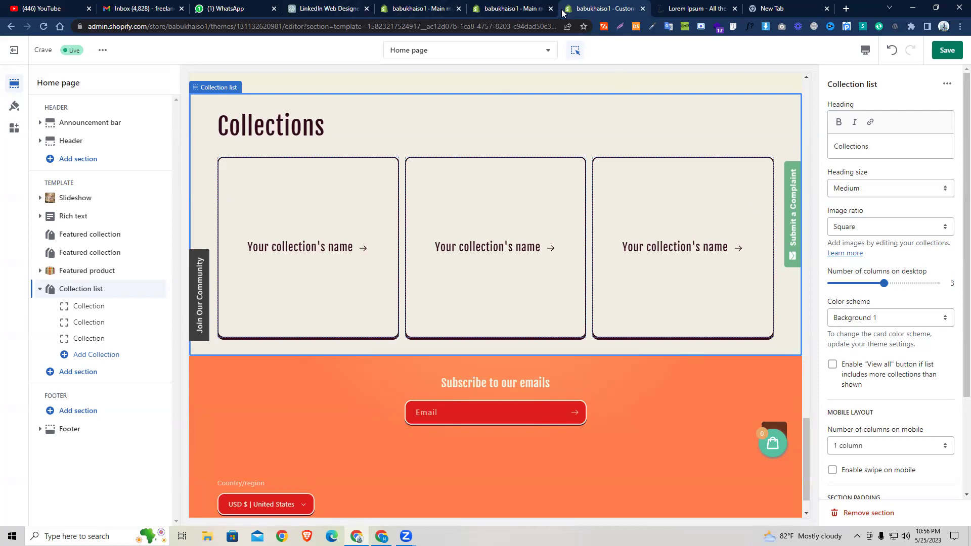
Look through the store's product collections in the Shopify admin tab and open the Food 3 collection.
{"action": "left_click", "coordinate": [522, 4]}
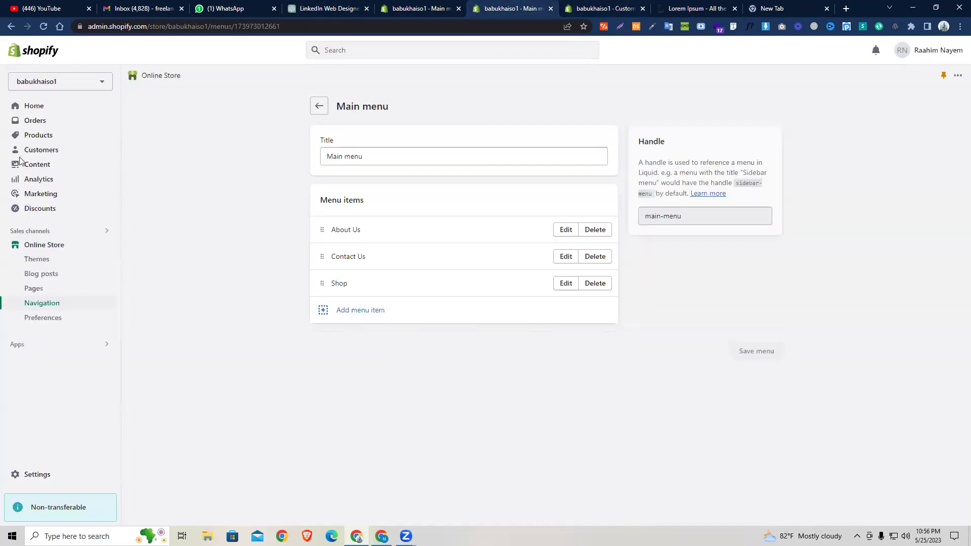
{"action": "left_click", "coordinate": [44, 139]}
{"action": "left_click", "coordinate": [43, 149]}
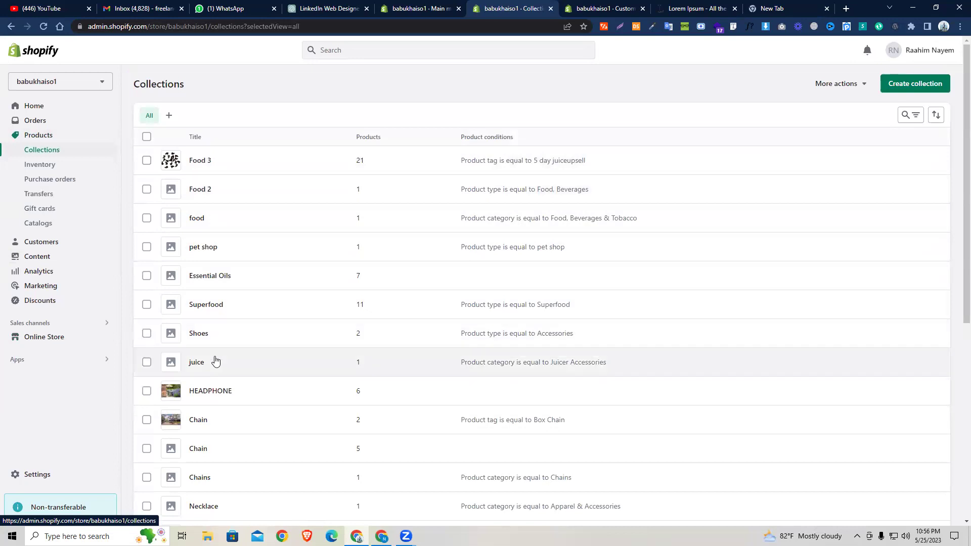
{"action": "scroll", "coordinate": [215, 353], "scroll_direction": "down", "scroll_amount": 2}
{"action": "scroll", "coordinate": [215, 362], "scroll_direction": "down", "scroll_amount": 3}
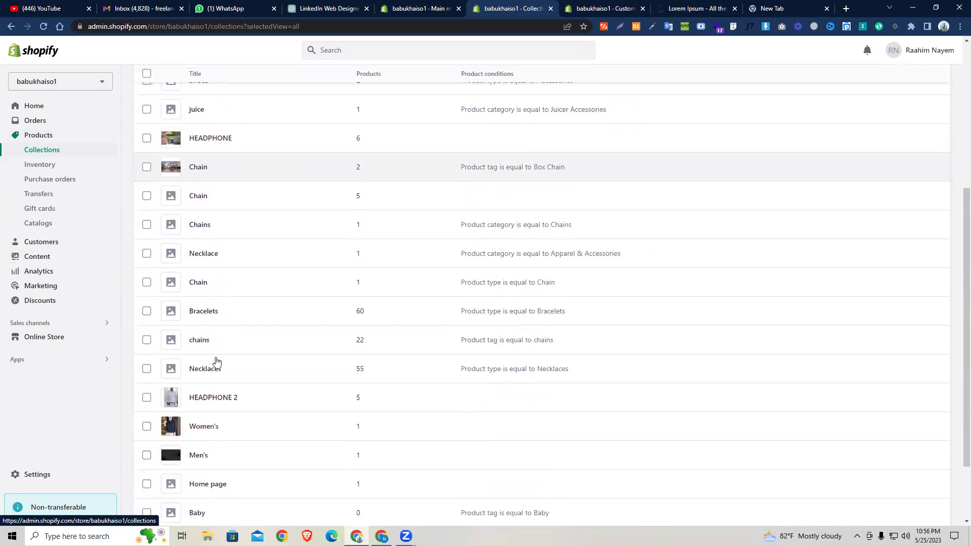
{"action": "scroll", "coordinate": [231, 398], "scroll_direction": "up", "scroll_amount": 5}
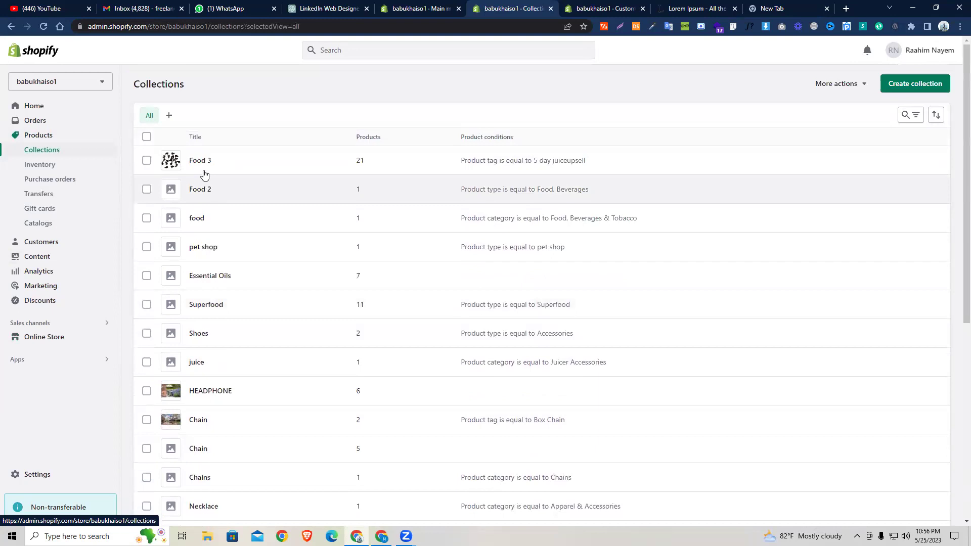
{"action": "scroll", "coordinate": [206, 256], "scroll_direction": "down", "scroll_amount": 1}
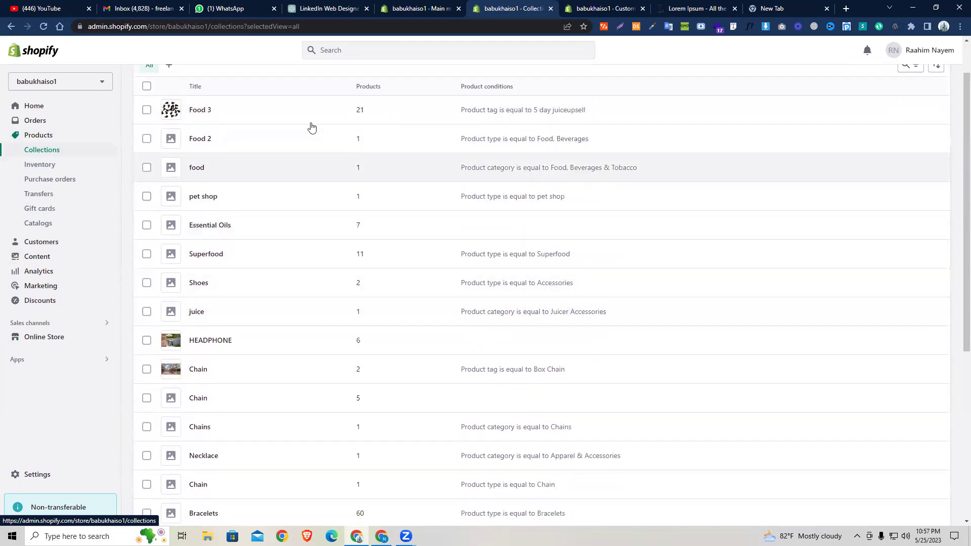
{"action": "left_click", "coordinate": [205, 111]}
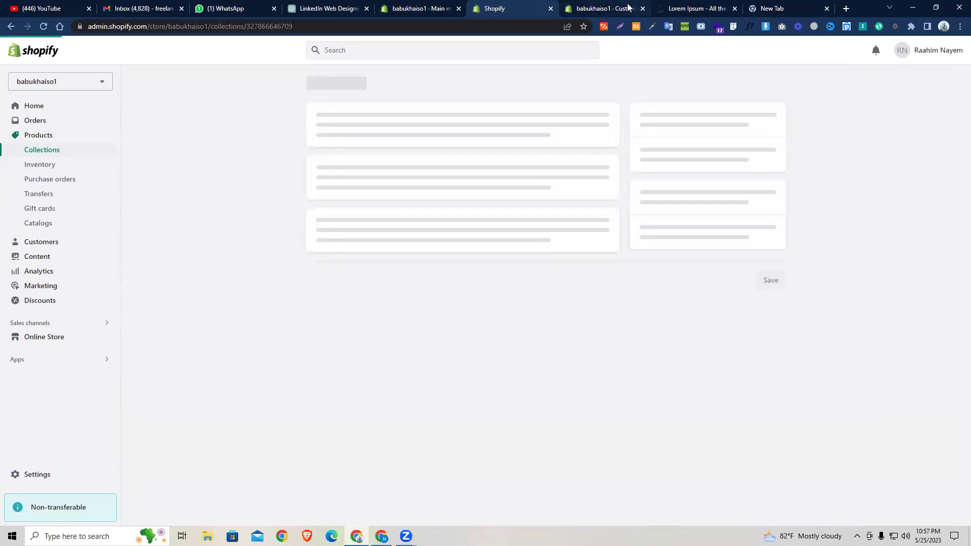
Return to the theme editor tab and assign the Food 3 collection to the first Collection list block.
{"action": "left_click", "coordinate": [626, 15]}
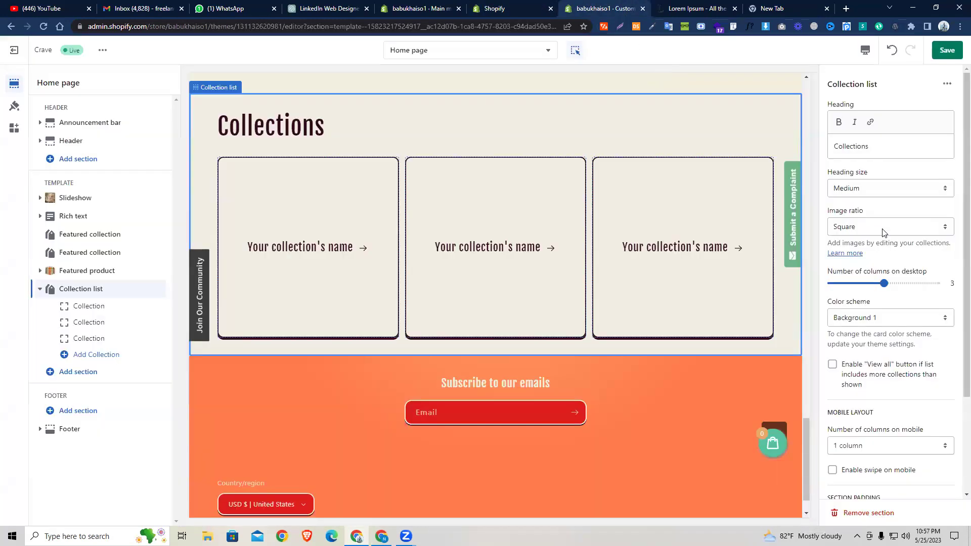
{"action": "left_click", "coordinate": [343, 214]}
{"action": "left_click", "coordinate": [879, 123]}
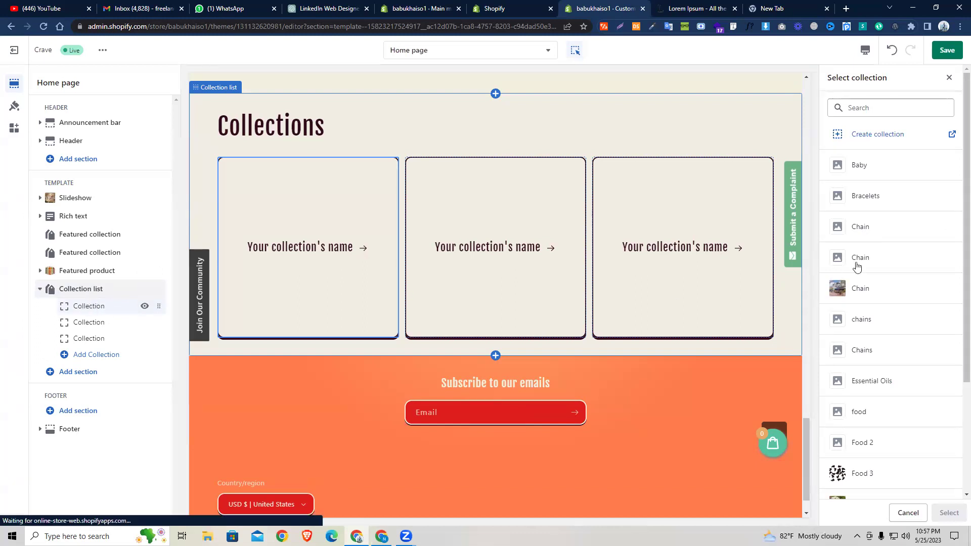
{"action": "left_click", "coordinate": [860, 480]}
{"action": "left_click", "coordinate": [949, 513]}
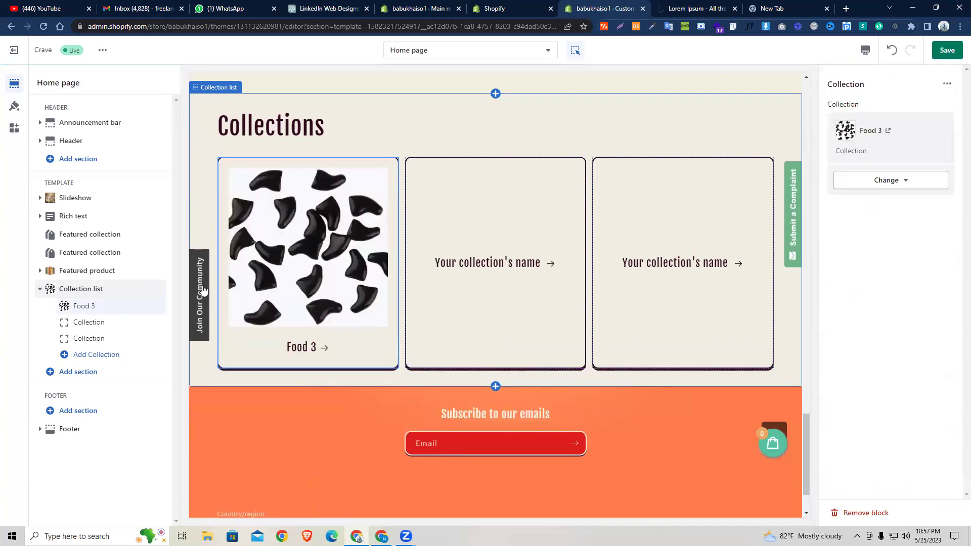
Check the Food 3 collection's admin page and assign the Chain collection that has an image to the second Collection list block.
{"action": "left_click", "coordinate": [522, 7]}
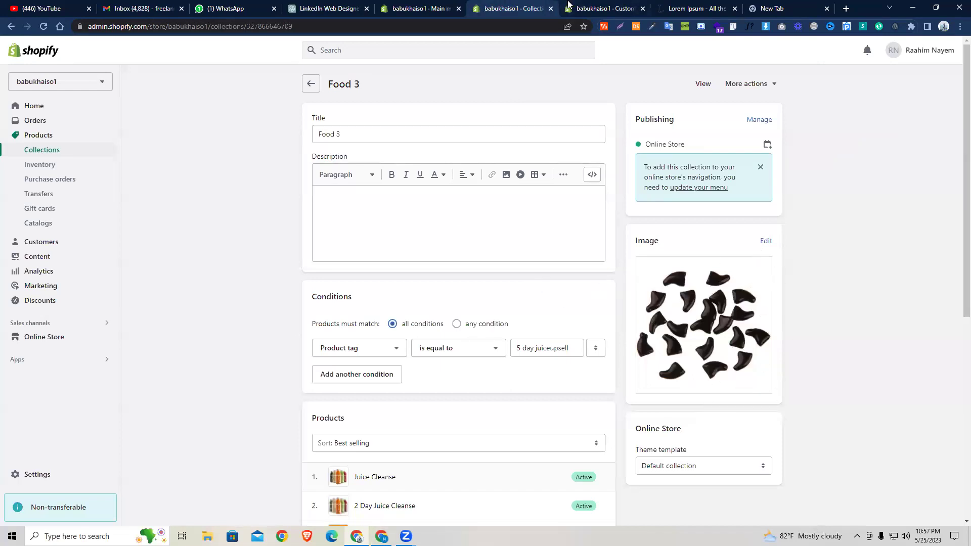
{"action": "left_click", "coordinate": [568, 6]}
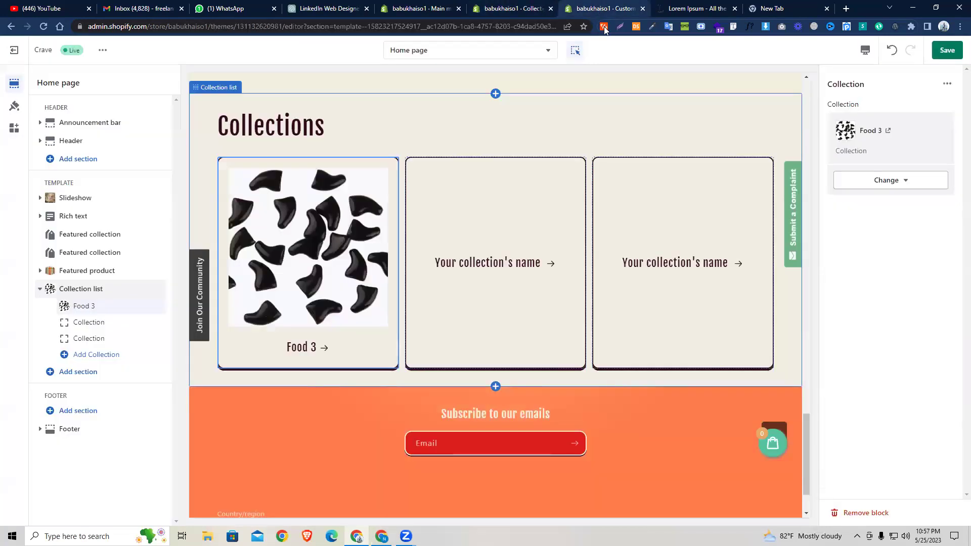
{"action": "left_click", "coordinate": [473, 226]}
{"action": "left_click", "coordinate": [882, 123]}
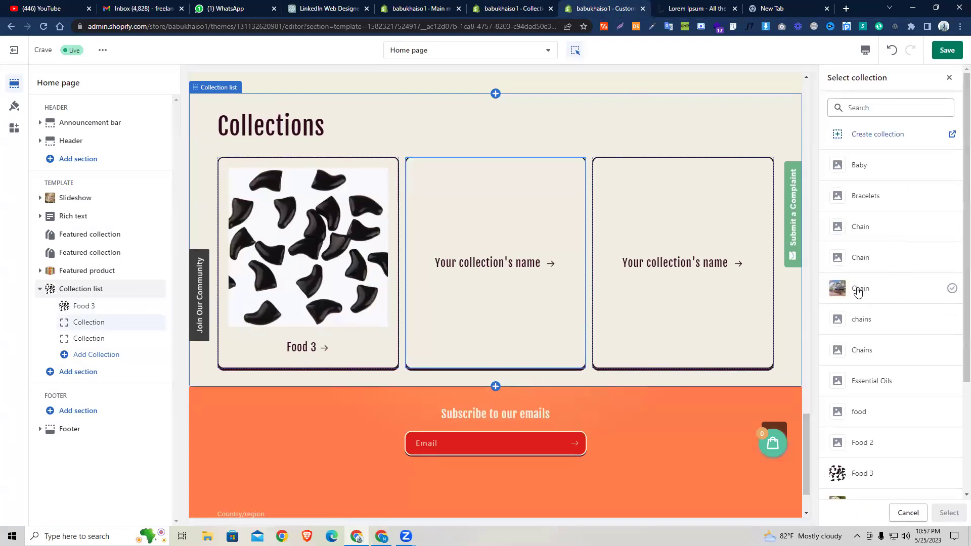
{"action": "left_click", "coordinate": [858, 289]}
{"action": "left_click", "coordinate": [949, 512]}
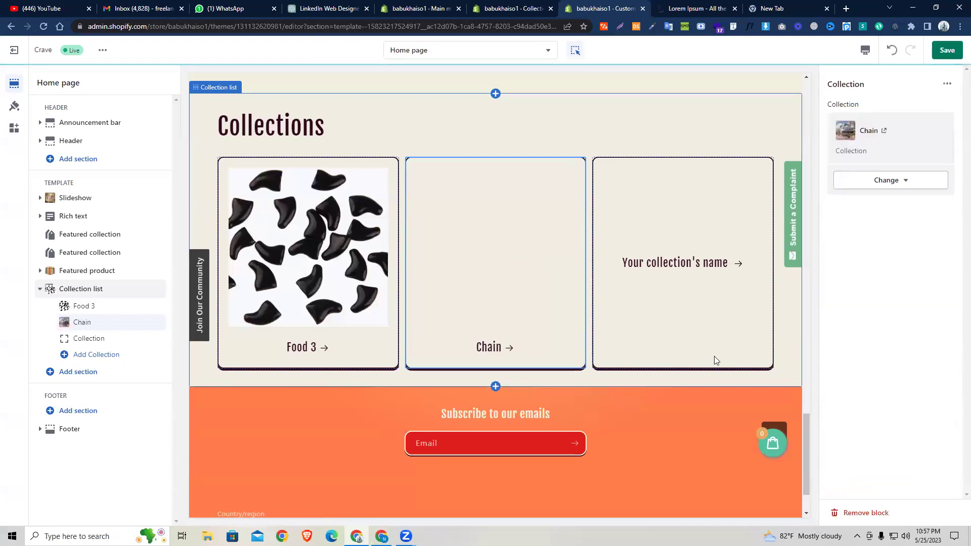
Assign the HEADPHONE collection to the third Collection list block and review the finished row of collections.
{"action": "left_click", "coordinate": [673, 266]}
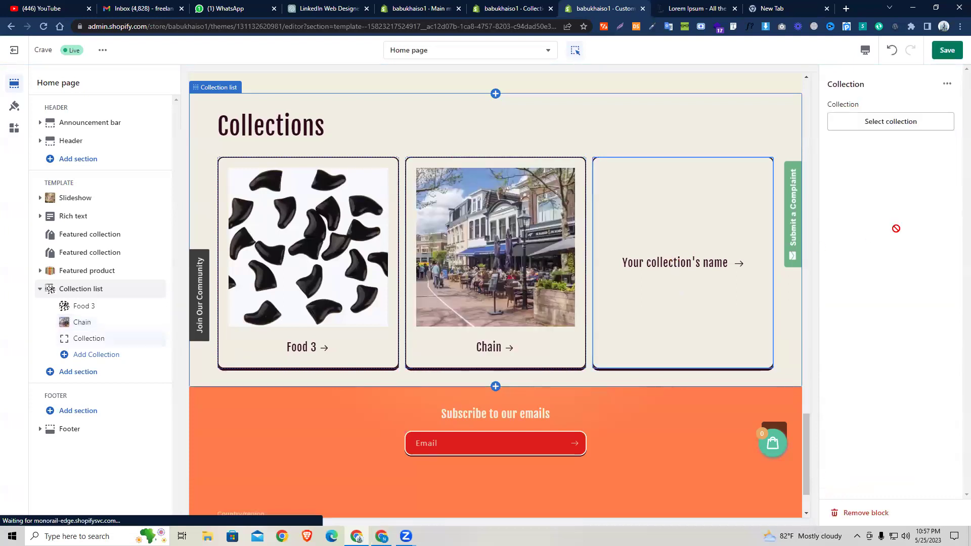
{"action": "left_click", "coordinate": [888, 124]}
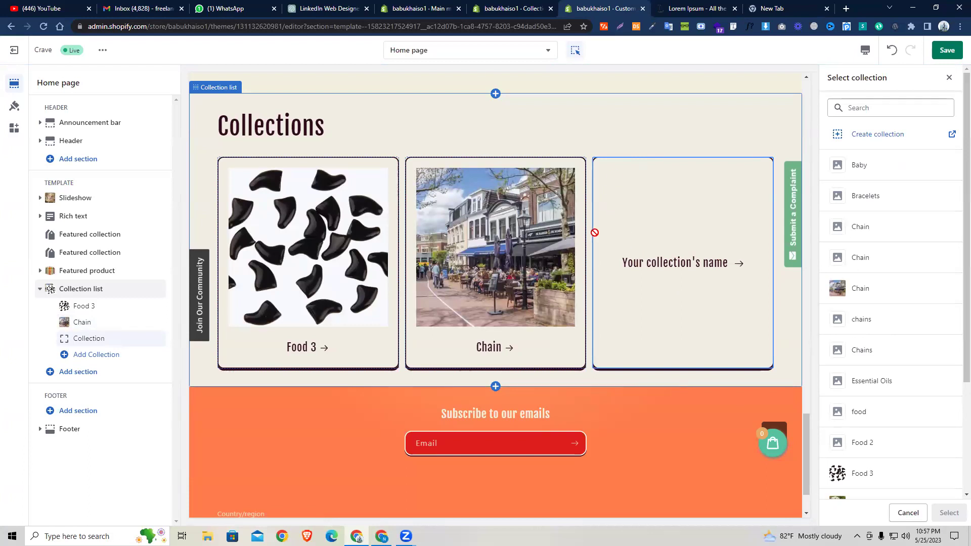
{"action": "scroll", "coordinate": [878, 344], "scroll_direction": "down", "scroll_amount": 3}
{"action": "left_click", "coordinate": [853, 354]}
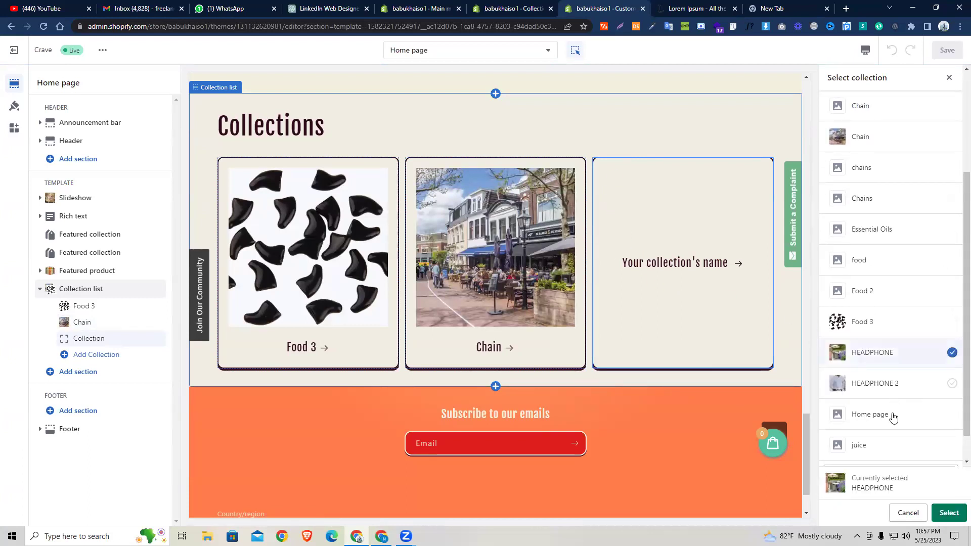
{"action": "left_click", "coordinate": [949, 513]}
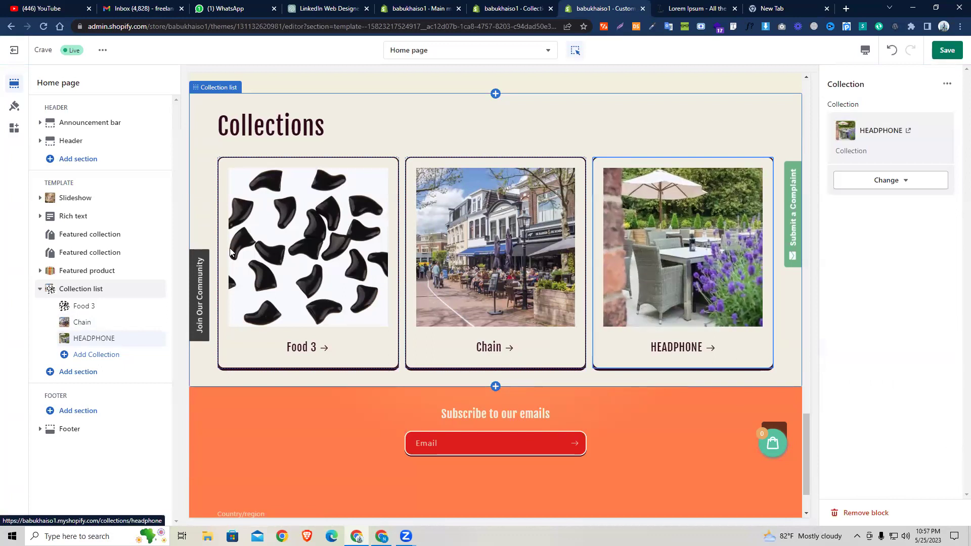
{"action": "scroll", "coordinate": [287, 255], "scroll_direction": "up", "scroll_amount": 2}
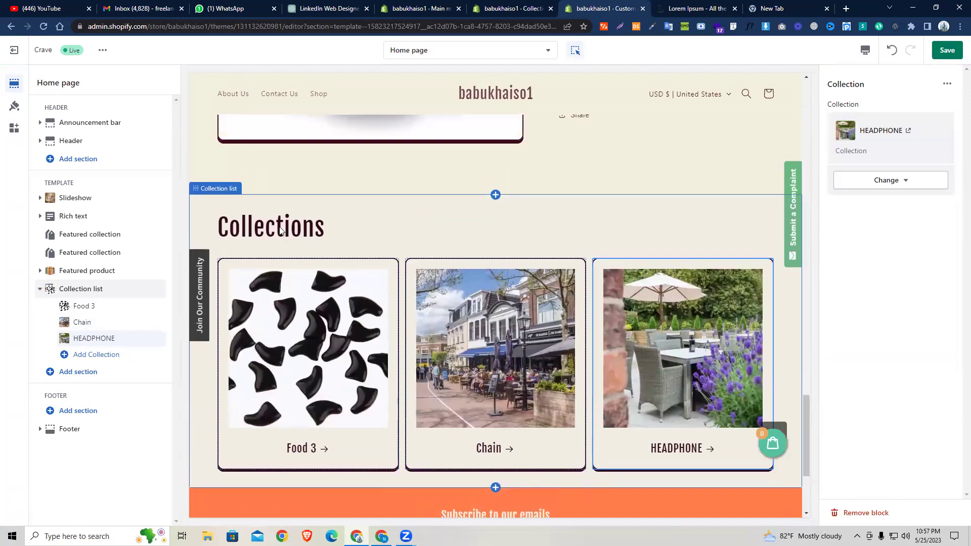
{"action": "scroll", "coordinate": [410, 204], "scroll_direction": "down", "scroll_amount": 3}
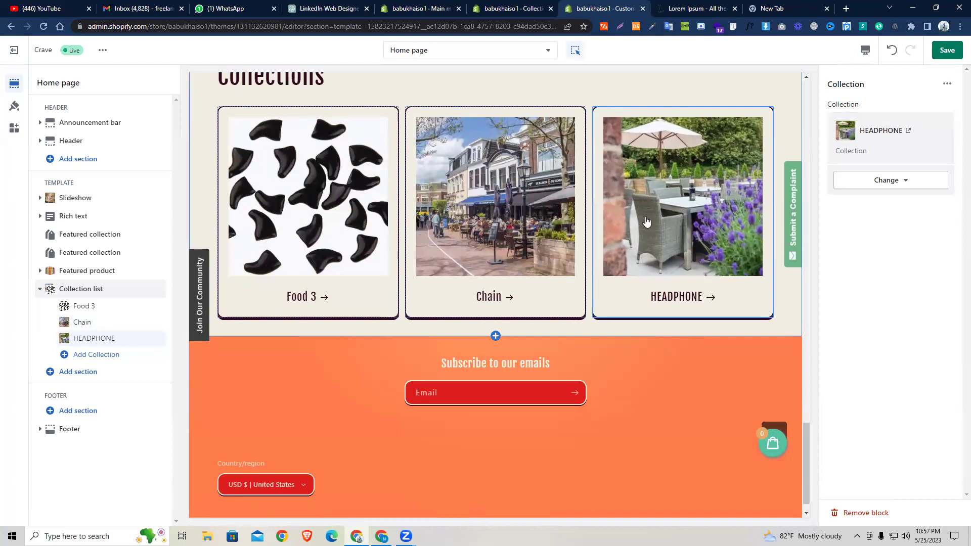
Collapse the Collection list section in the outline and try to move it to another position in the template.
{"action": "scroll", "coordinate": [623, 241], "scroll_direction": "up", "scroll_amount": 1}
{"action": "scroll", "coordinate": [623, 241], "scroll_direction": "up", "scroll_amount": 2}
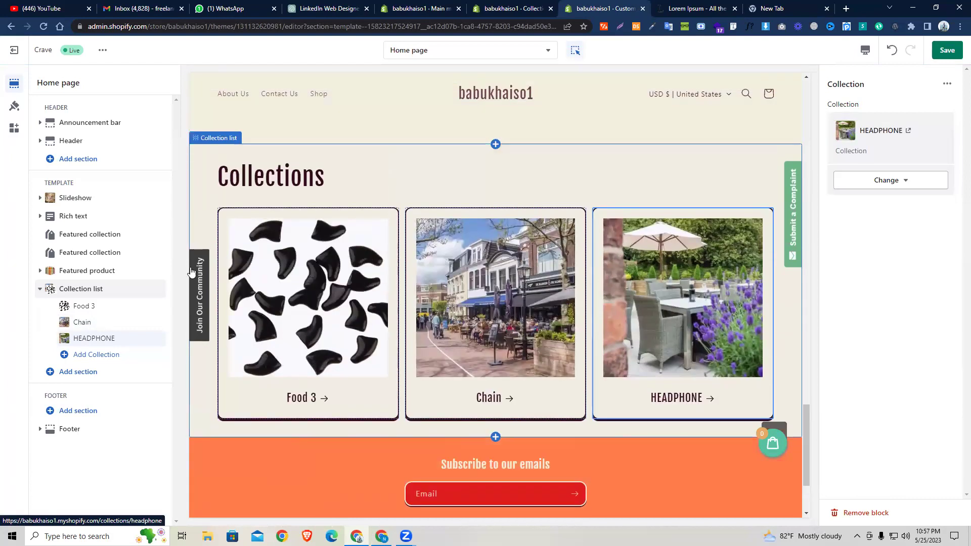
{"action": "left_click", "coordinate": [40, 291]}
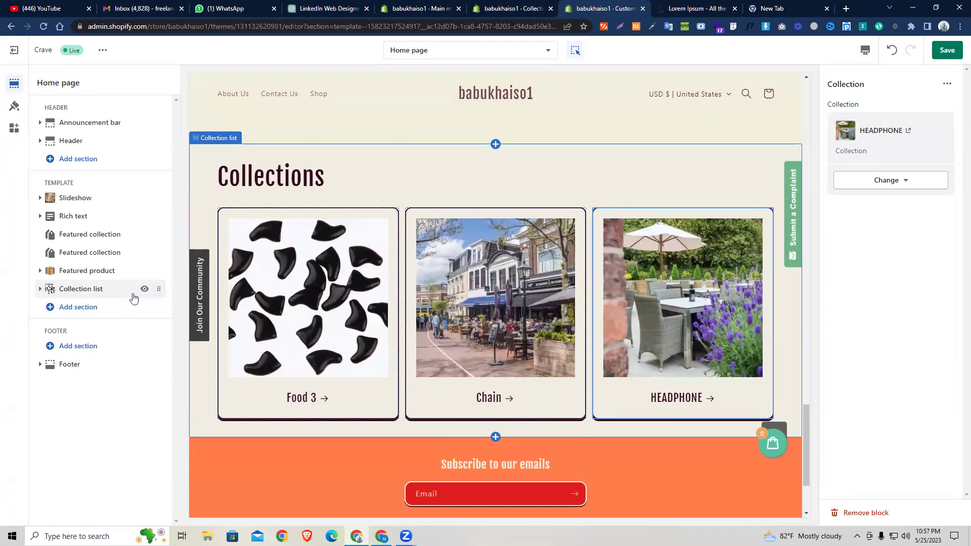
{"action": "left_click_drag", "start_coordinate": [159, 289], "coordinate": [126, 298]}
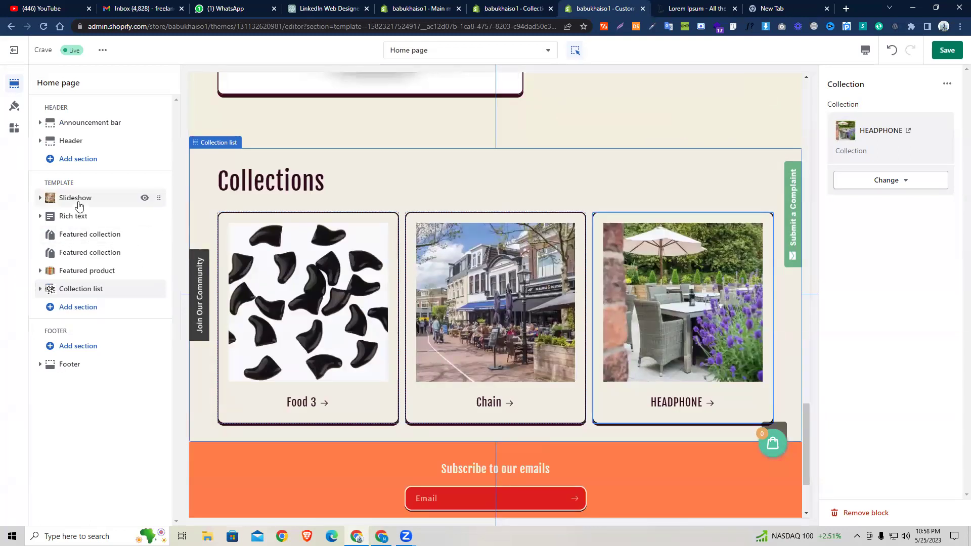
Move the Featured product section directly below Rich text, above both Featured collection sections, and review the reordered home page.
{"action": "scroll", "coordinate": [286, 174], "scroll_direction": "up", "scroll_amount": 10}
{"action": "scroll", "coordinate": [284, 171], "scroll_direction": "up", "scroll_amount": 15}
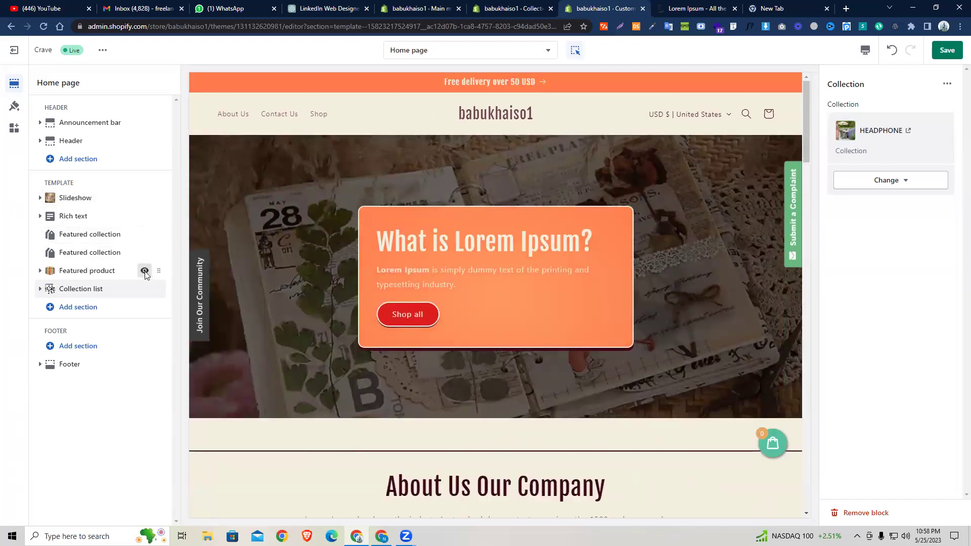
{"action": "left_click_drag", "start_coordinate": [159, 271], "coordinate": [158, 235]}
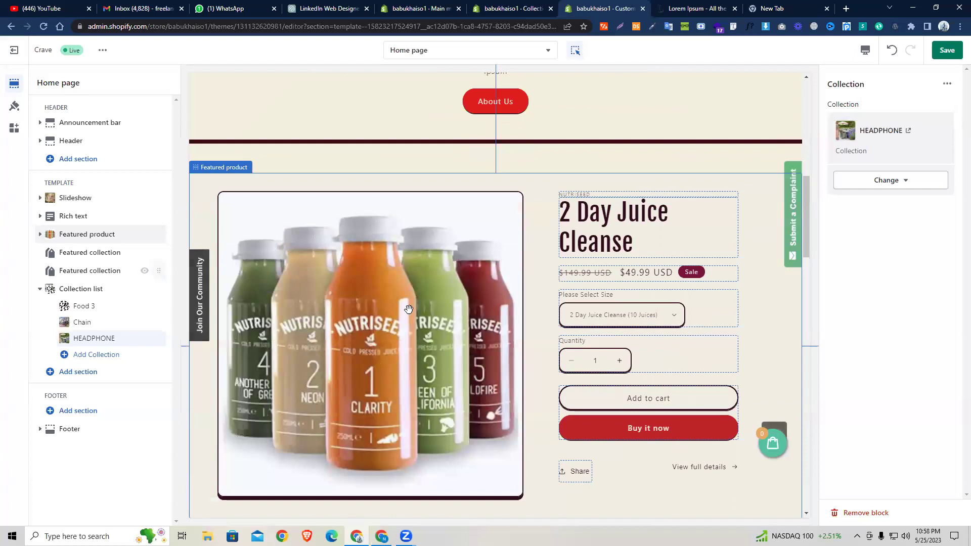
{"action": "scroll", "coordinate": [524, 281], "scroll_direction": "down", "scroll_amount": 10}
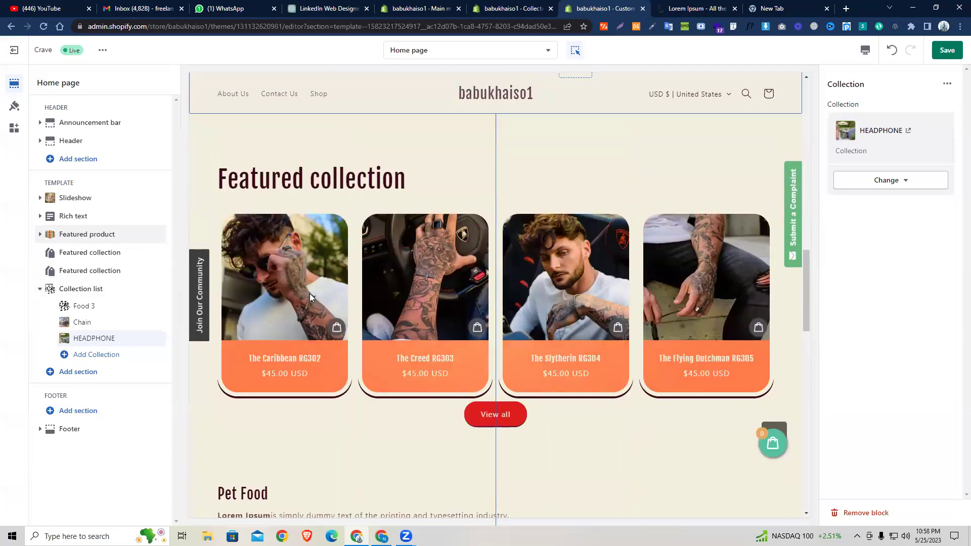
{"action": "scroll", "coordinate": [309, 293], "scroll_direction": "down", "scroll_amount": 6}
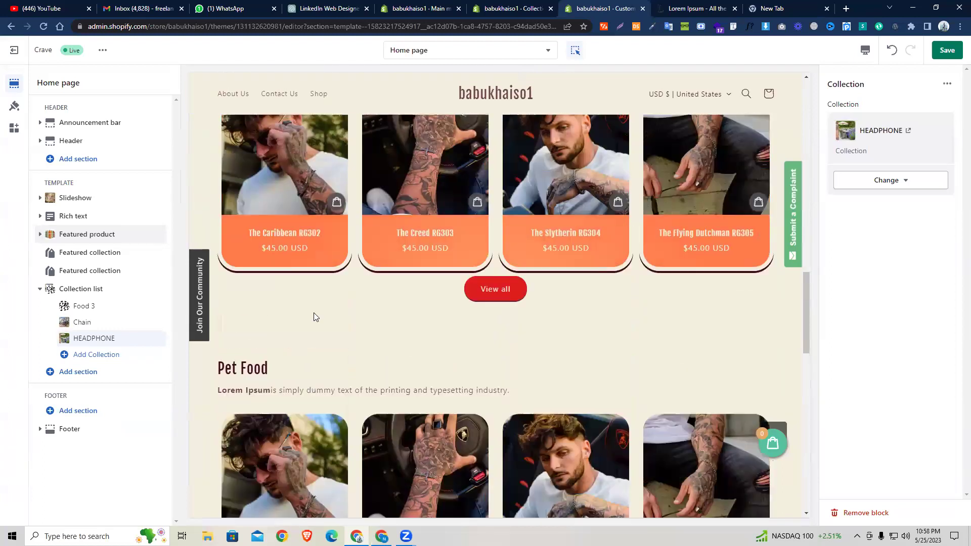
{"action": "scroll", "coordinate": [316, 238], "scroll_direction": "up", "scroll_amount": 6}
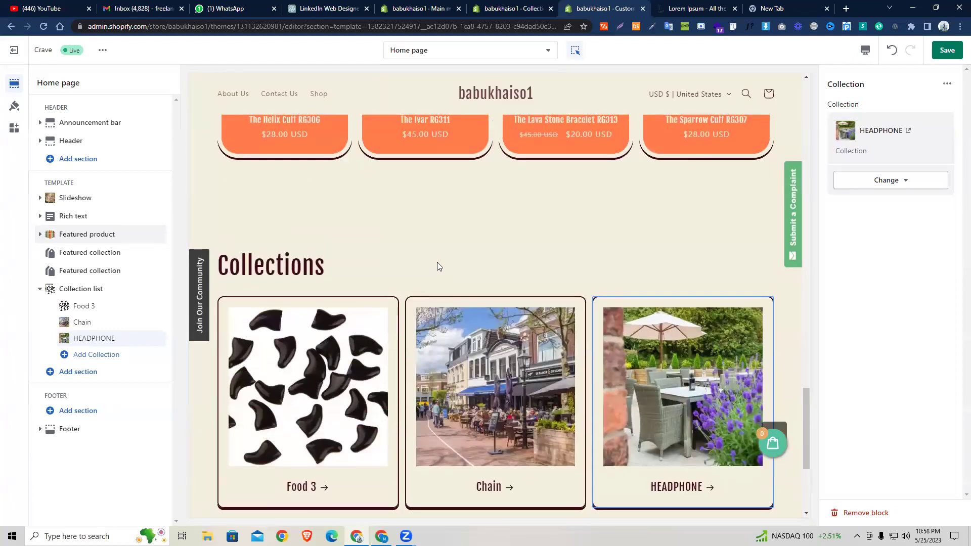
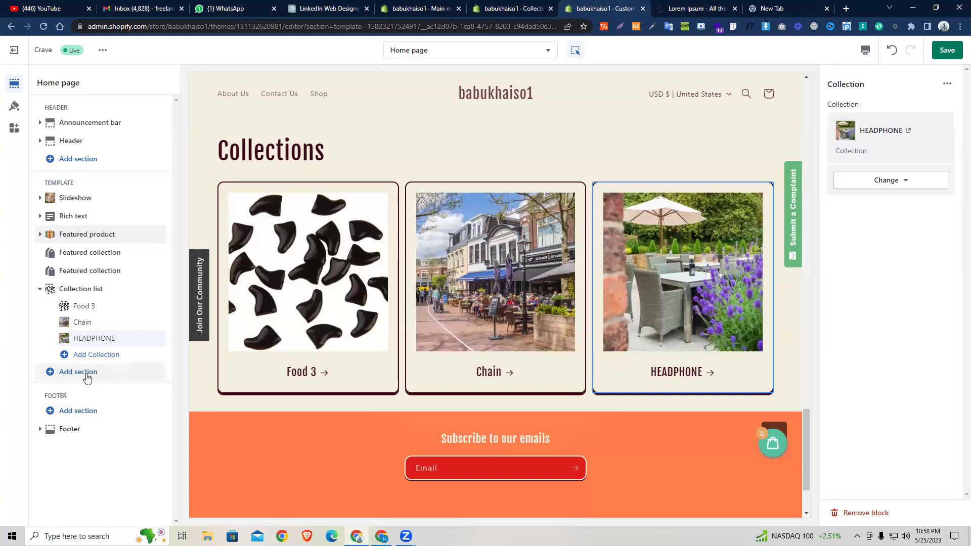
Add two empty Collection blocks to the Collection list section and hide both of them.
{"action": "left_click", "coordinate": [91, 356]}
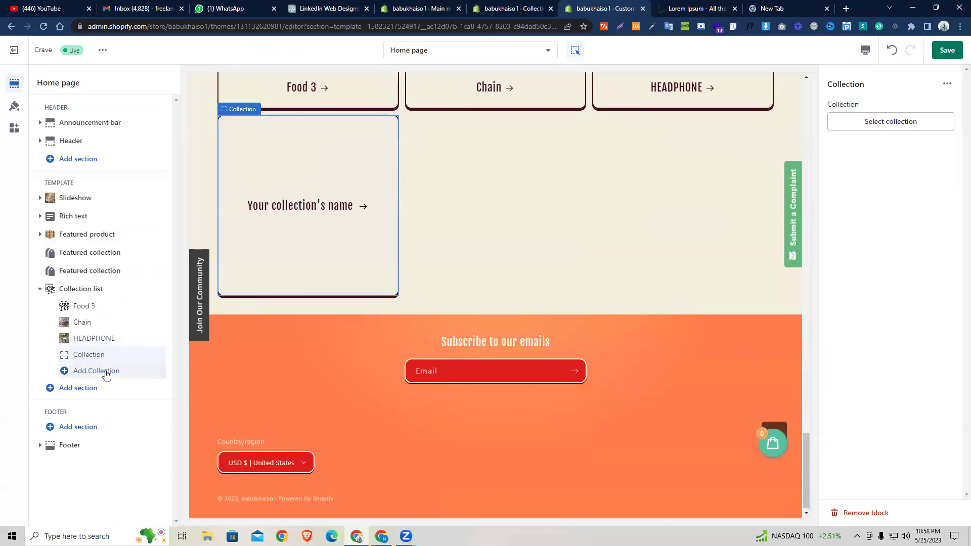
{"action": "left_click", "coordinate": [107, 372]}
{"action": "left_click", "coordinate": [145, 355]}
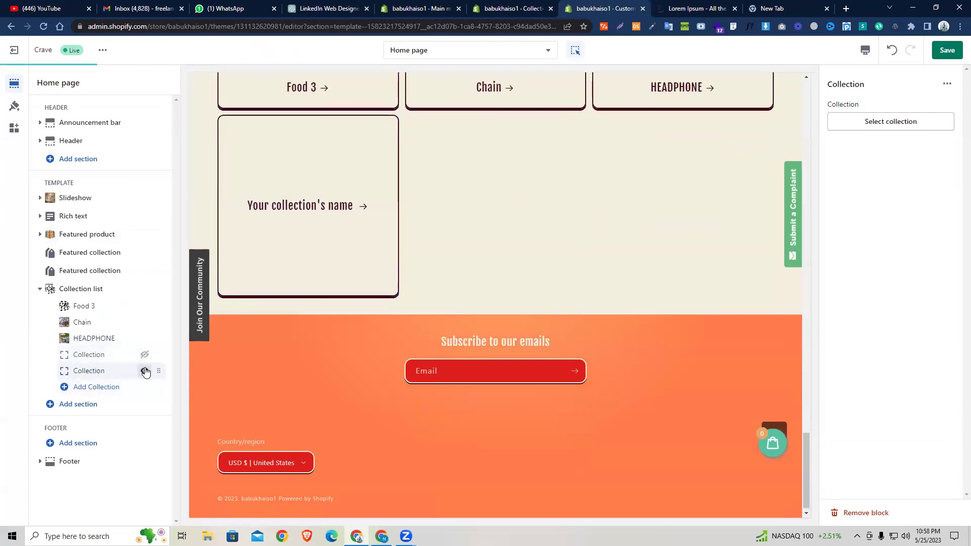
{"action": "left_click", "coordinate": [145, 370]}
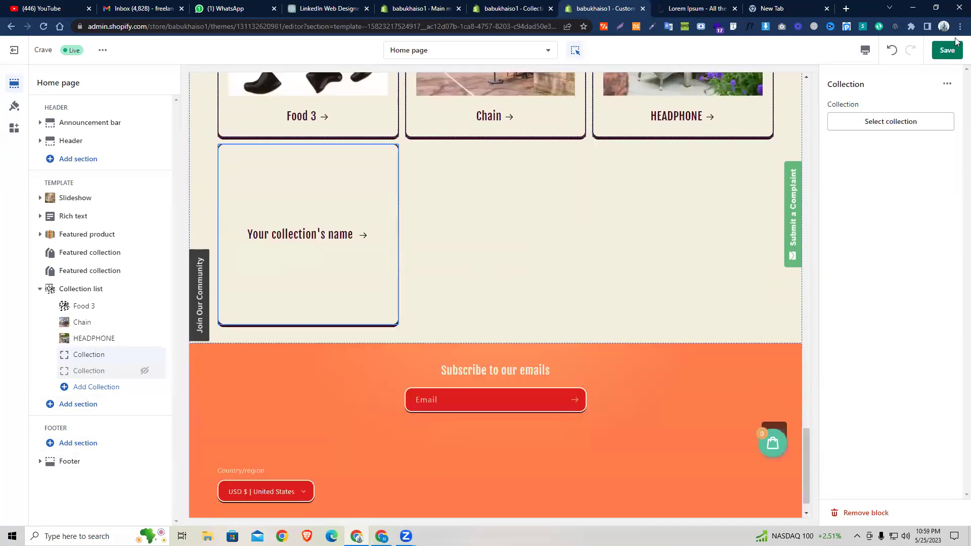
{"action": "left_click", "coordinate": [83, 324]}
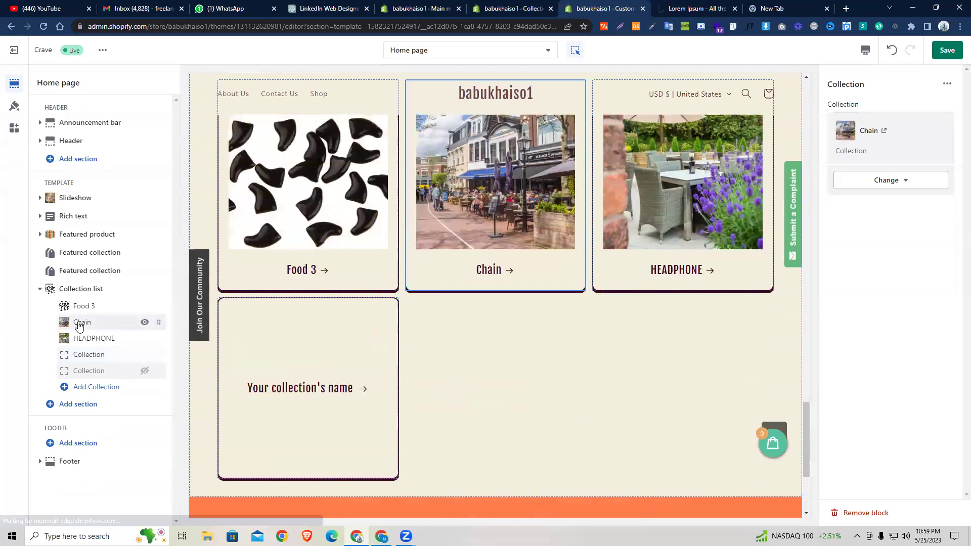
{"action": "left_click", "coordinate": [117, 359]}
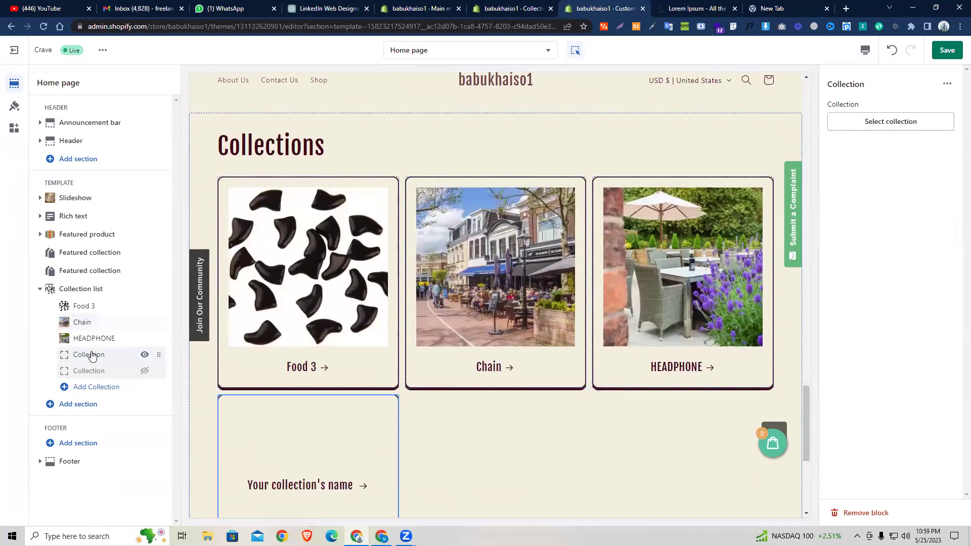
{"action": "left_click", "coordinate": [145, 355]}
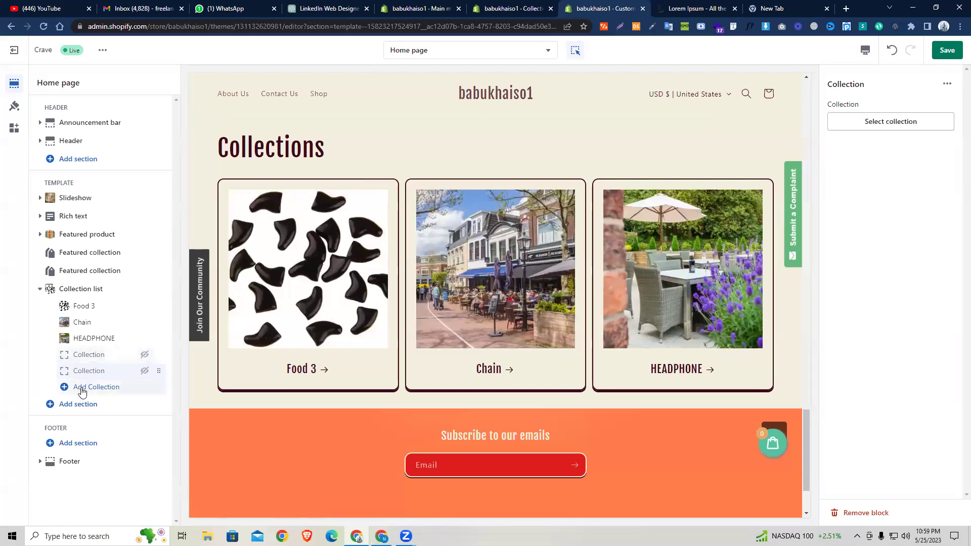
Expand the Announcement bar, Header, Slideshow, Rich text, Featured product and Collection list sections to examine the blocks inside each one.
{"action": "left_click", "coordinate": [40, 289]}
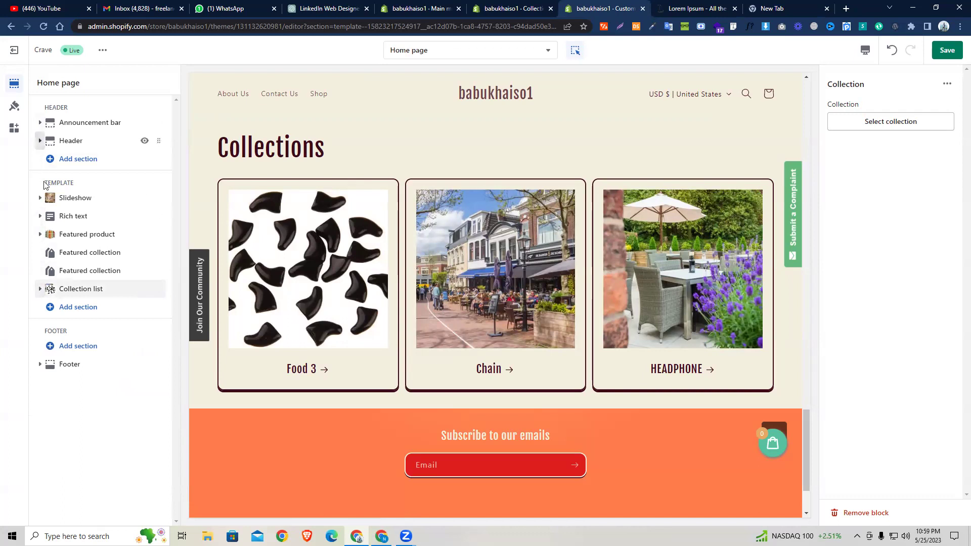
{"action": "left_click", "coordinate": [40, 235]}
{"action": "left_click", "coordinate": [40, 198]}
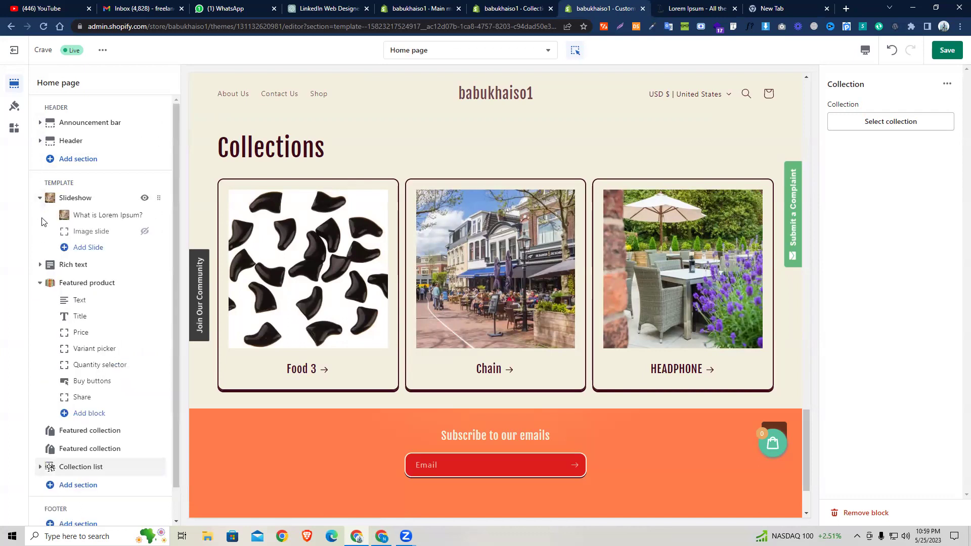
{"action": "left_click", "coordinate": [40, 264]}
{"action": "left_click", "coordinate": [40, 141]}
{"action": "left_click", "coordinate": [40, 122]}
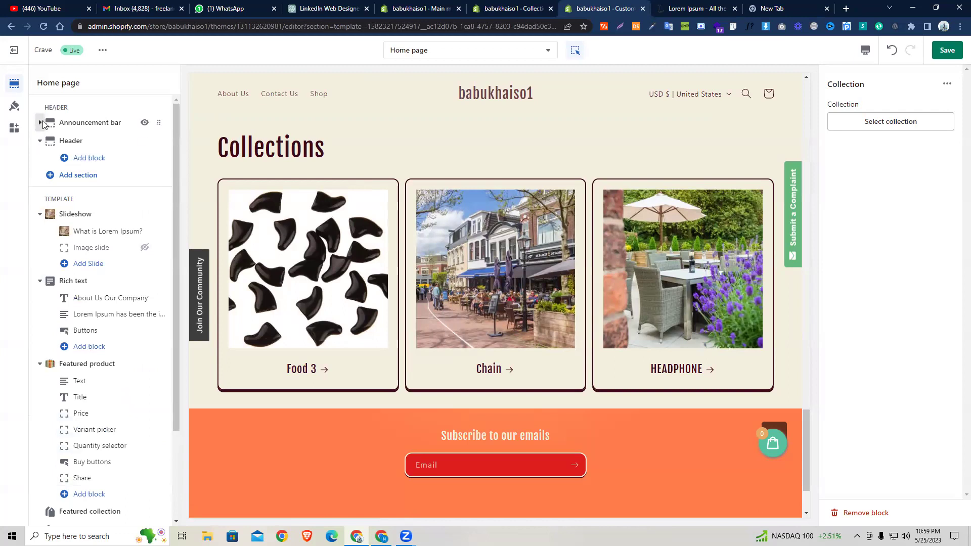
{"action": "scroll", "coordinate": [81, 277], "scroll_direction": "down", "scroll_amount": 3}
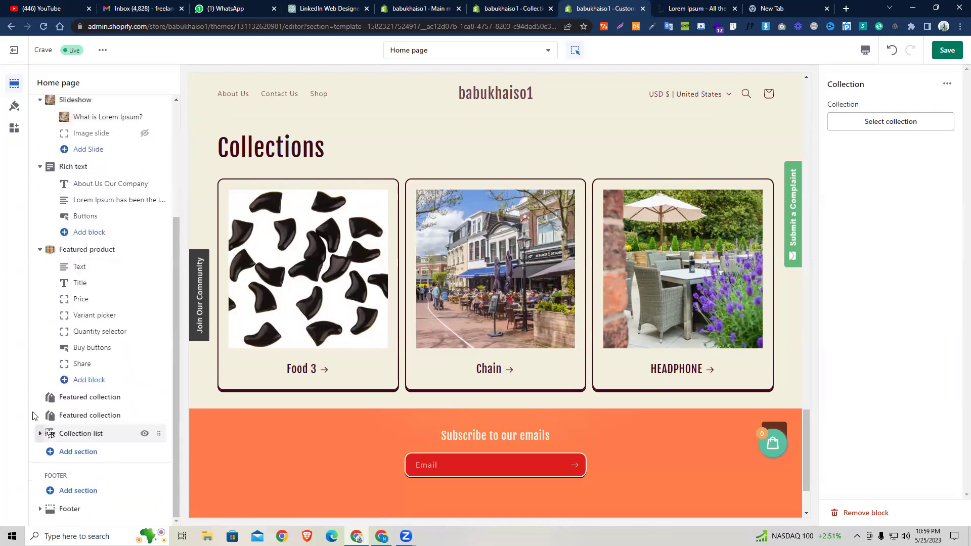
{"action": "left_click", "coordinate": [40, 433]}
{"action": "scroll", "coordinate": [56, 358], "scroll_direction": "down", "scroll_amount": 2}
{"action": "scroll", "coordinate": [66, 346], "scroll_direction": "up", "scroll_amount": 5}
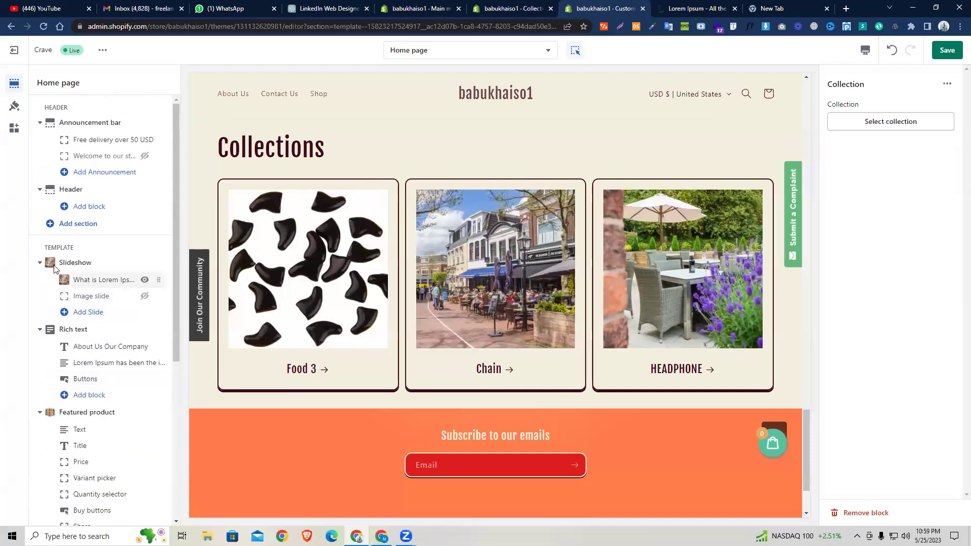
Collapse all expanded header and template sections so the outline lists only section names.
{"action": "left_click", "coordinate": [40, 123]}
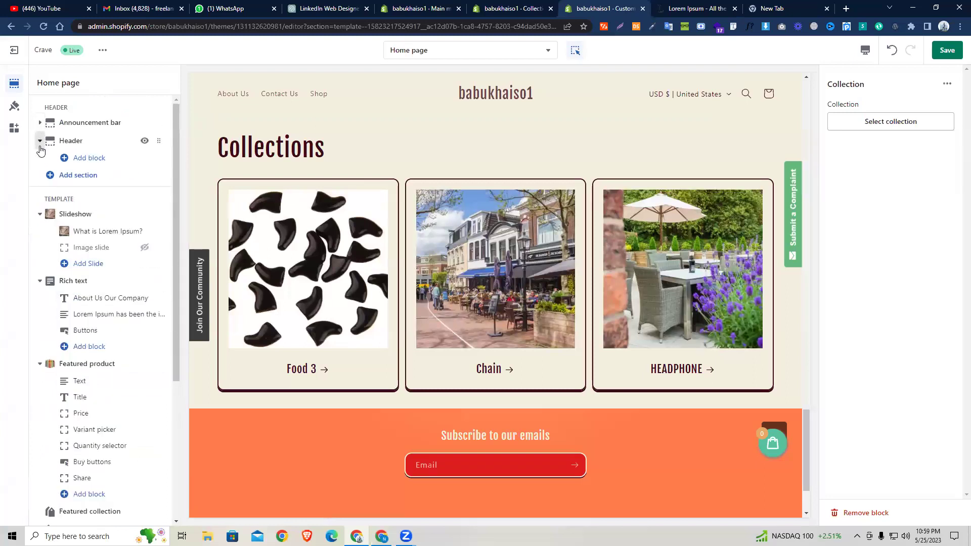
{"action": "left_click", "coordinate": [40, 140]}
{"action": "left_click", "coordinate": [40, 198]}
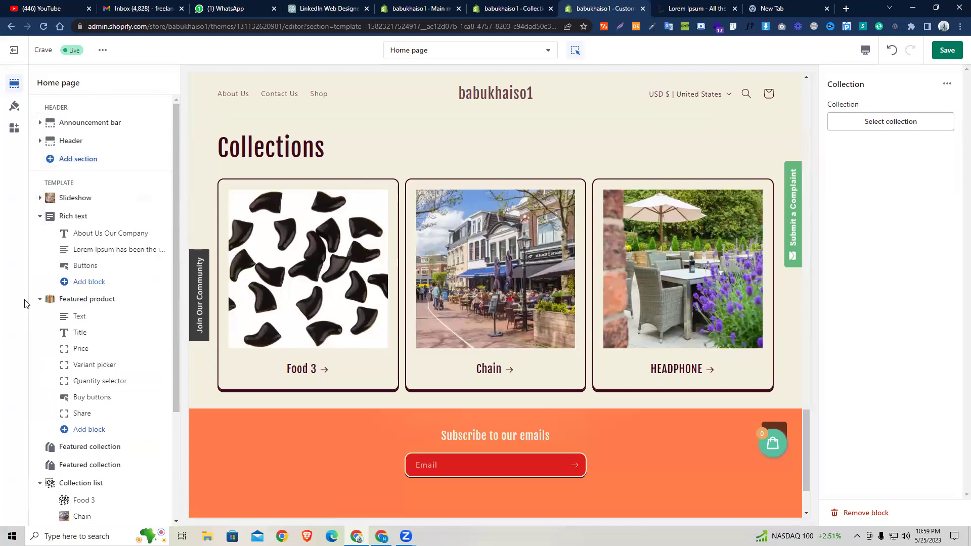
{"action": "left_click", "coordinate": [40, 216]}
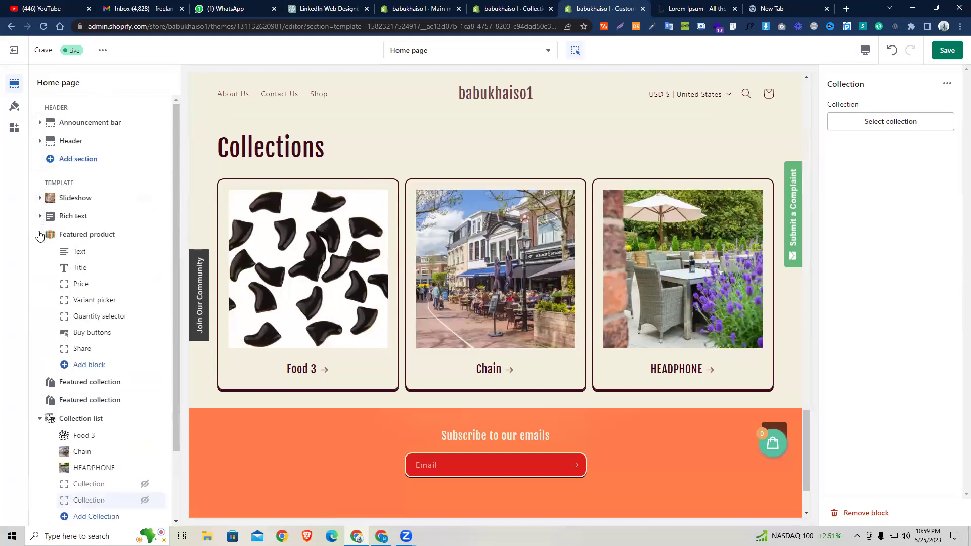
{"action": "left_click", "coordinate": [40, 234]}
{"action": "left_click", "coordinate": [40, 288]}
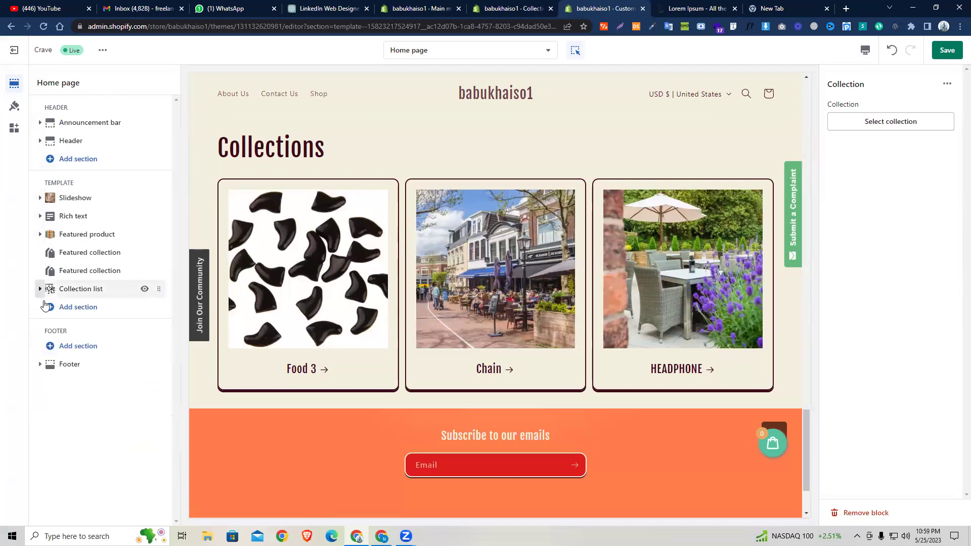
Add an Image with text section to the template and move it directly below Featured product.
{"action": "left_click", "coordinate": [80, 307]}
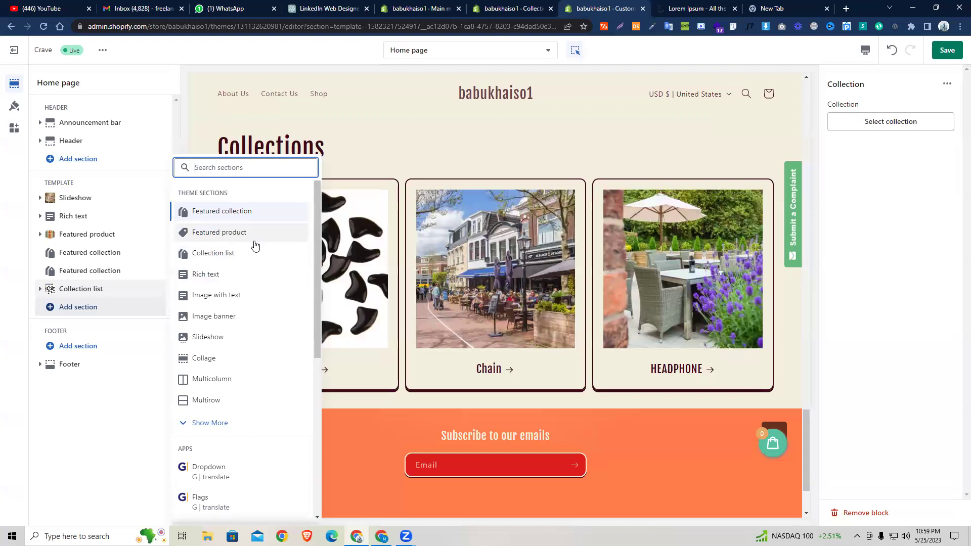
{"action": "left_click", "coordinate": [228, 296]}
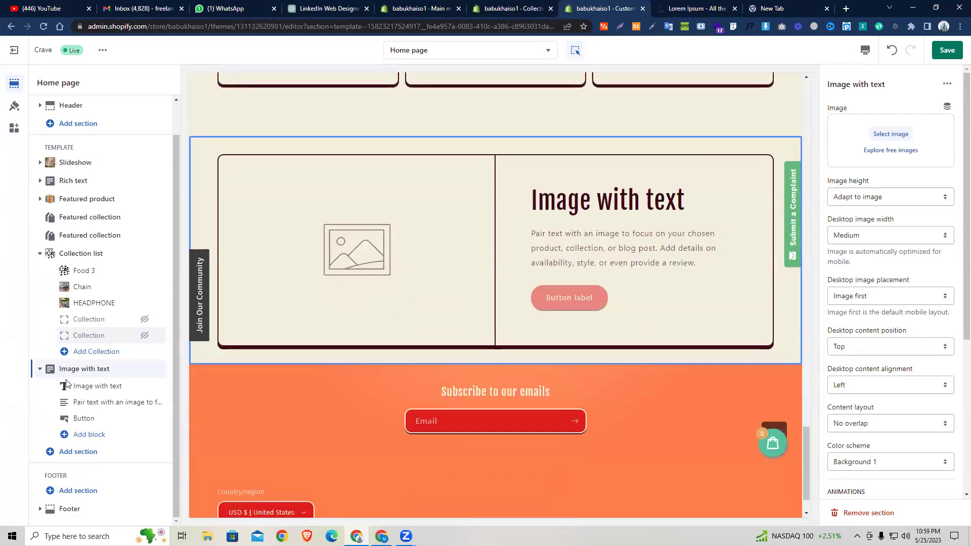
{"action": "left_click_drag", "start_coordinate": [152, 369], "coordinate": [61, 219]}
{"action": "left_click", "coordinate": [98, 370]}
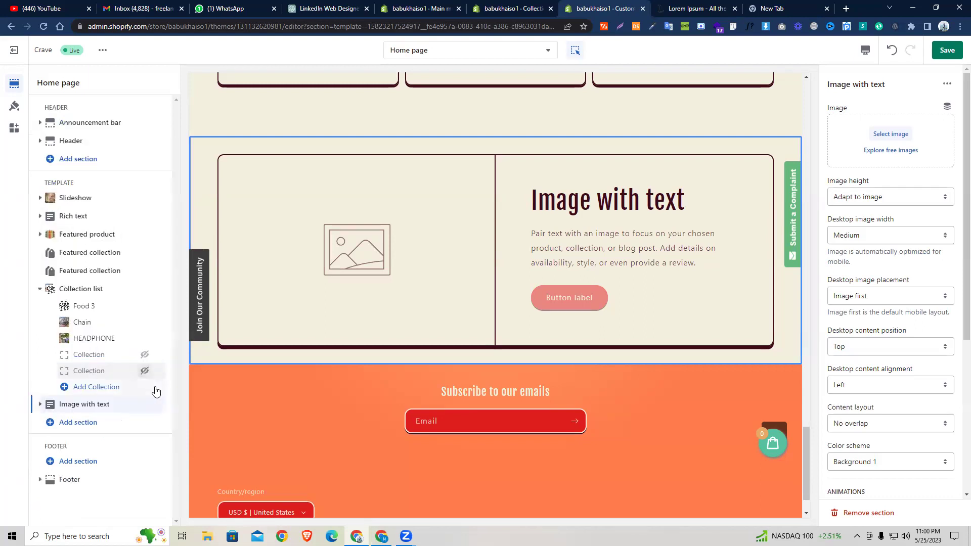
{"action": "left_click_drag", "start_coordinate": [158, 405], "coordinate": [91, 252]}
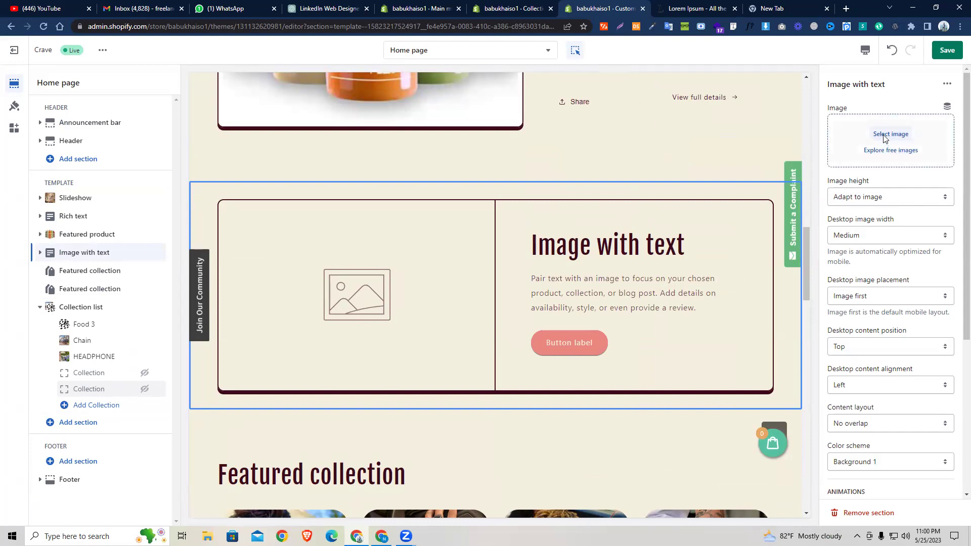
Set the Image with text section's image to the store library photo of hands holding dried flower bouquets.
{"action": "left_click", "coordinate": [520, 234]}
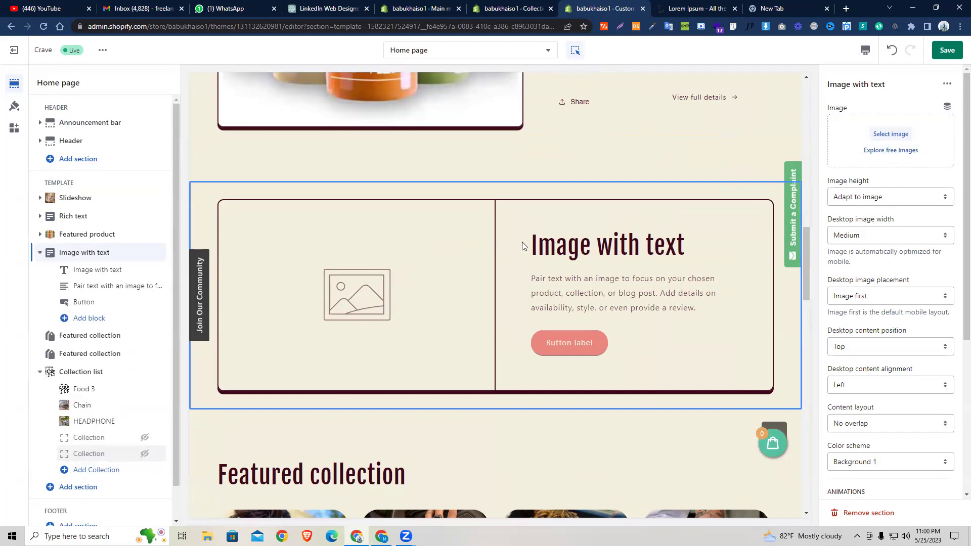
{"action": "left_click", "coordinate": [79, 271]}
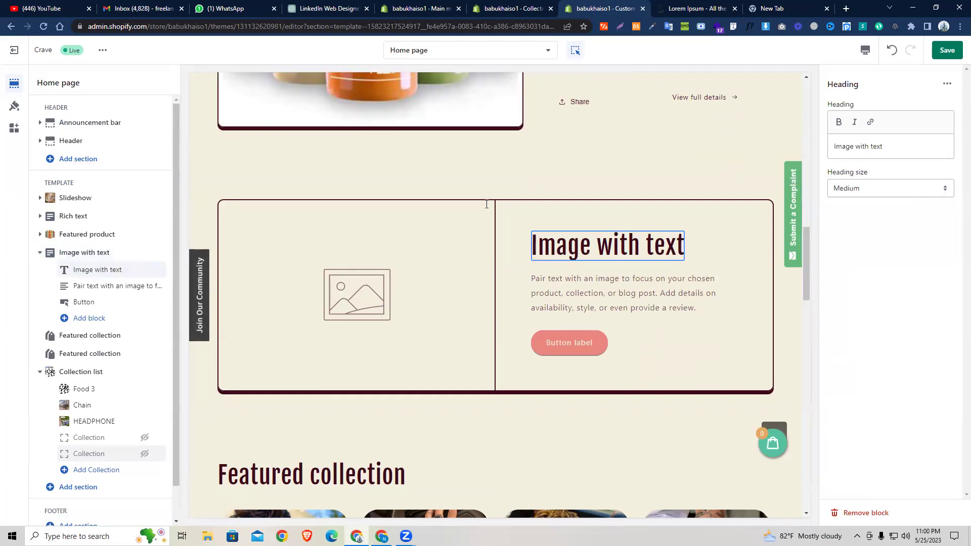
{"action": "left_click", "coordinate": [64, 257]}
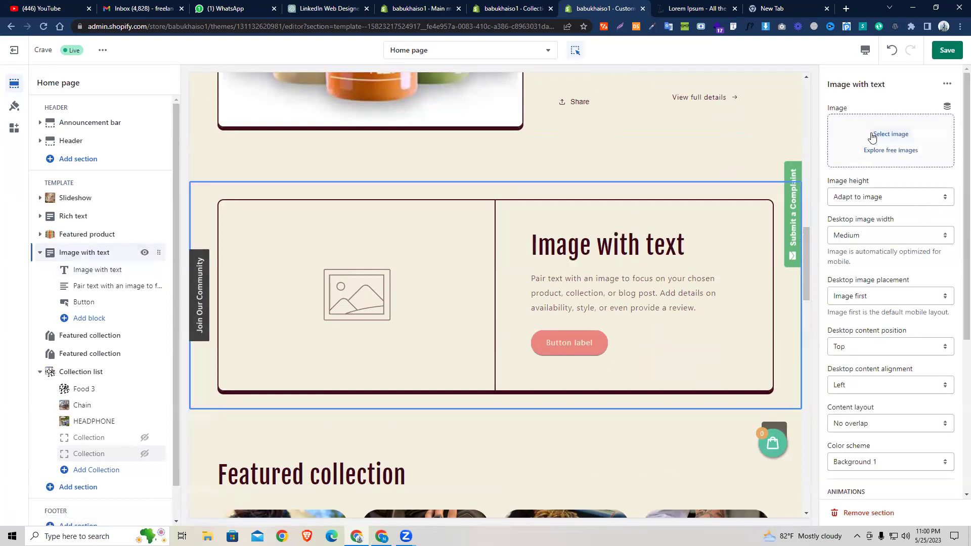
{"action": "left_click", "coordinate": [891, 134]}
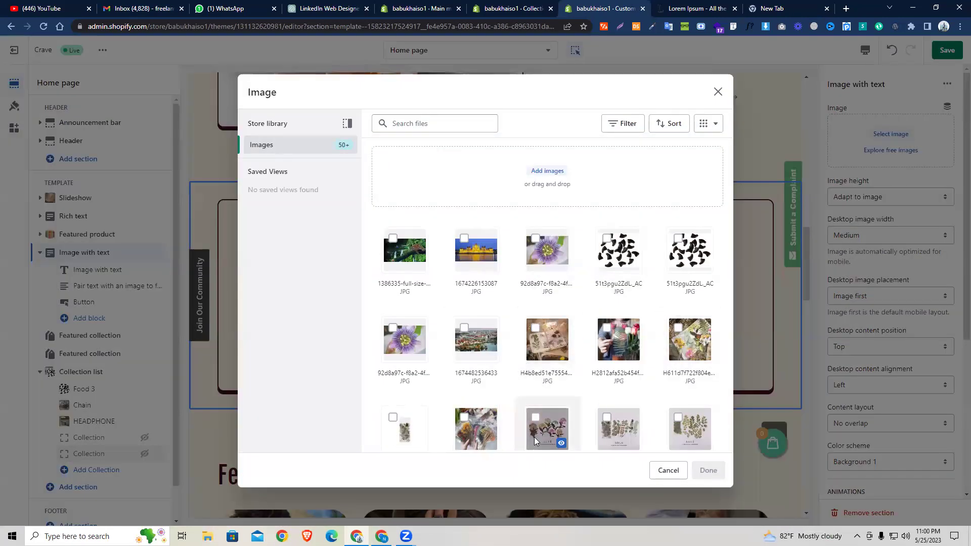
{"action": "left_click", "coordinate": [473, 427]}
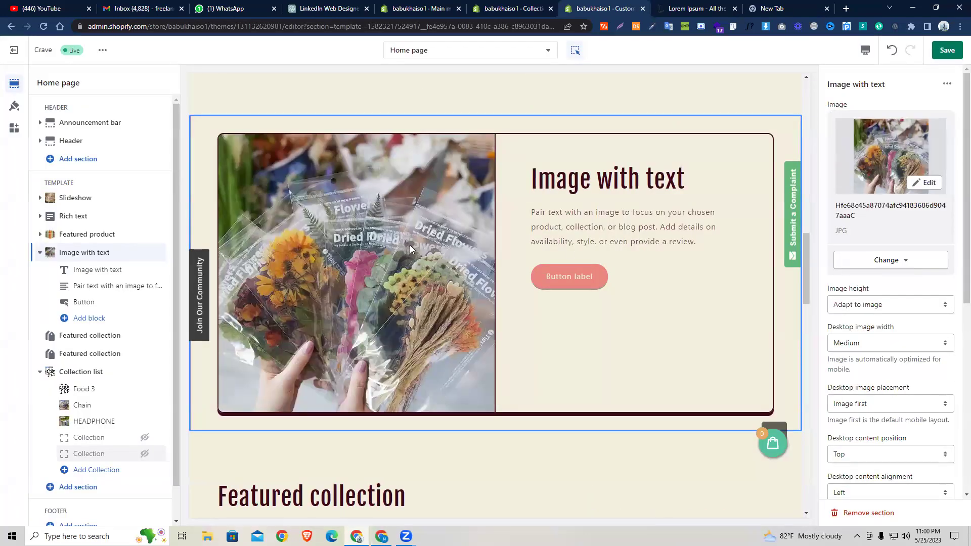
Try the Small and Medium image heights on the Image with text section, then restore Adapt to image.
{"action": "left_click", "coordinate": [895, 306]}
{"action": "left_click", "coordinate": [895, 327]}
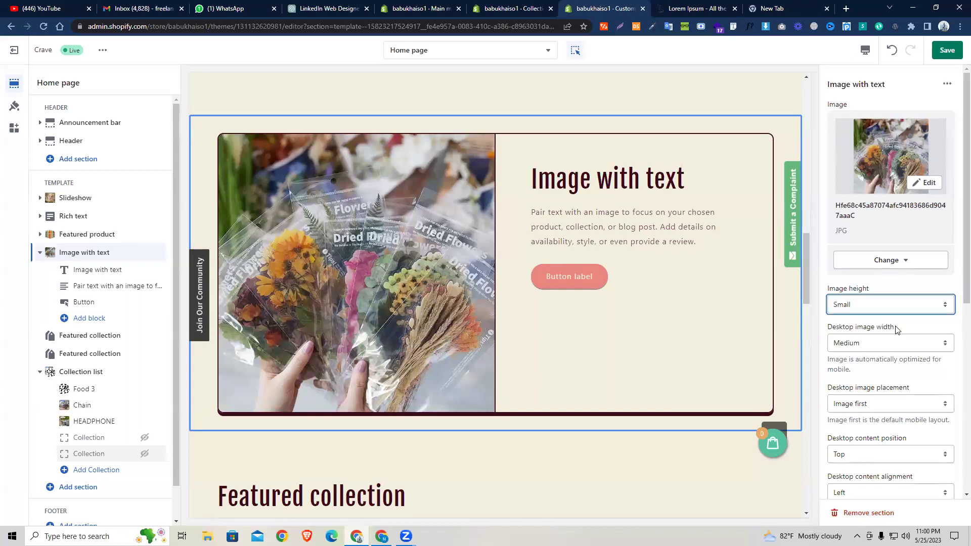
{"action": "left_click", "coordinate": [855, 305]}
{"action": "left_click", "coordinate": [855, 337]}
{"action": "left_click", "coordinate": [852, 307]}
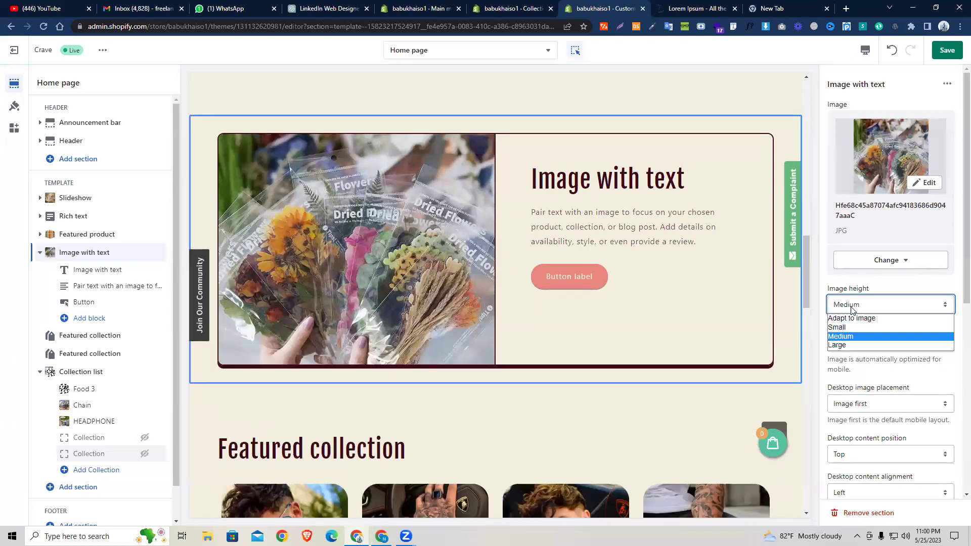
{"action": "left_click", "coordinate": [853, 318]}
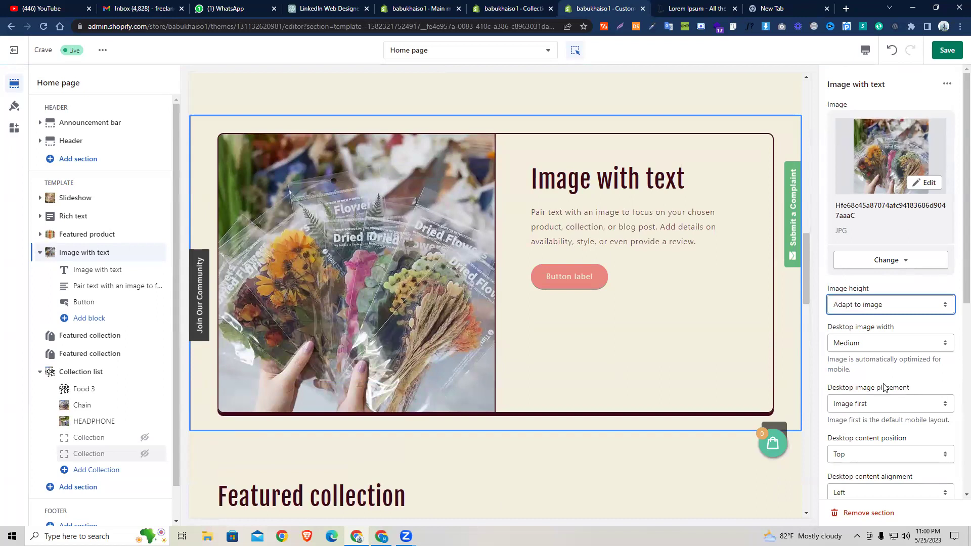
Try the Image second desktop placement for the Image with text section, then restore Image first.
{"action": "left_click", "coordinate": [893, 406]}
{"action": "left_click", "coordinate": [874, 426]}
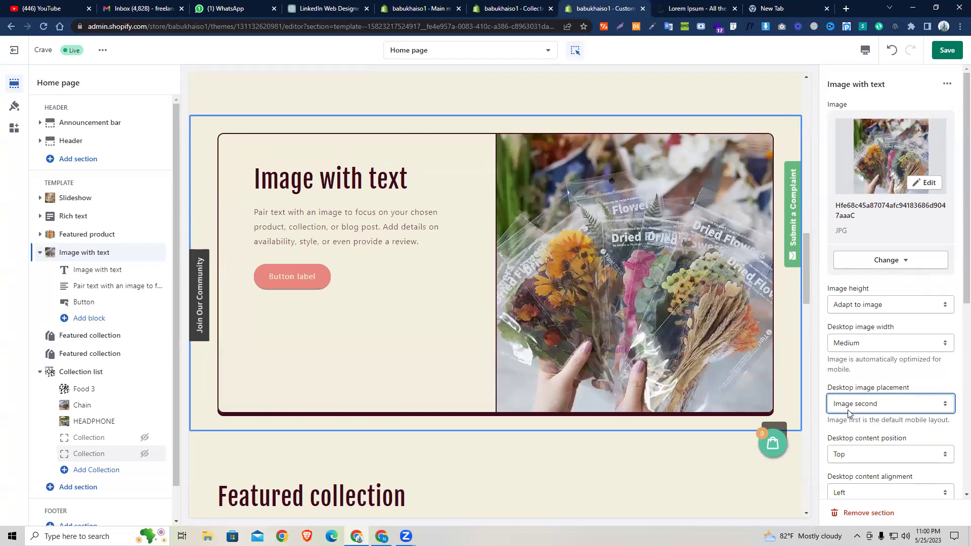
{"action": "left_click", "coordinate": [848, 410]}
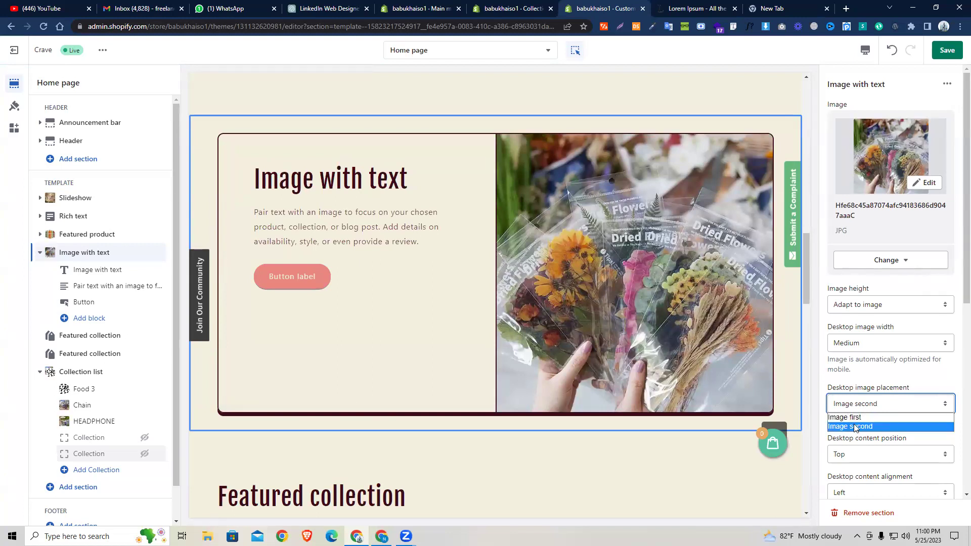
{"action": "left_click", "coordinate": [854, 419]}
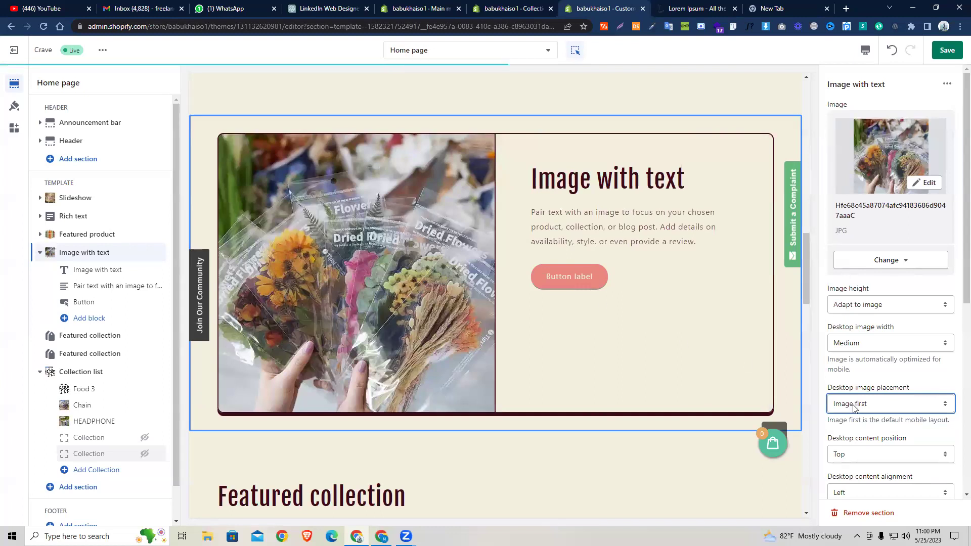
Set the desktop content position of the Image with text section to Middle.
{"action": "scroll", "coordinate": [855, 411], "scroll_direction": "down", "scroll_amount": 1}
{"action": "left_click", "coordinate": [855, 412]}
{"action": "left_click", "coordinate": [853, 428]}
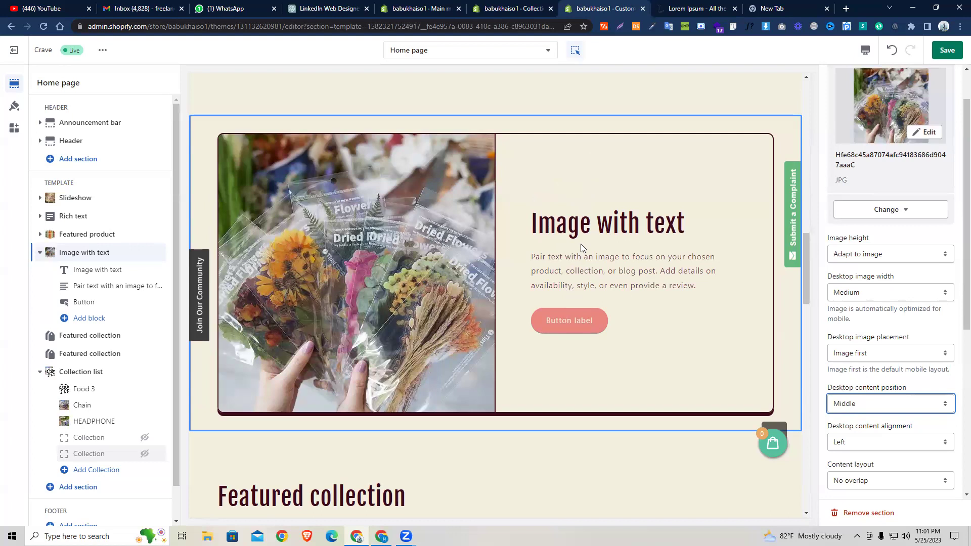
Try Center desktop content alignment for the Image with text section, then restore Left.
{"action": "scroll", "coordinate": [880, 401], "scroll_direction": "down", "scroll_amount": 1}
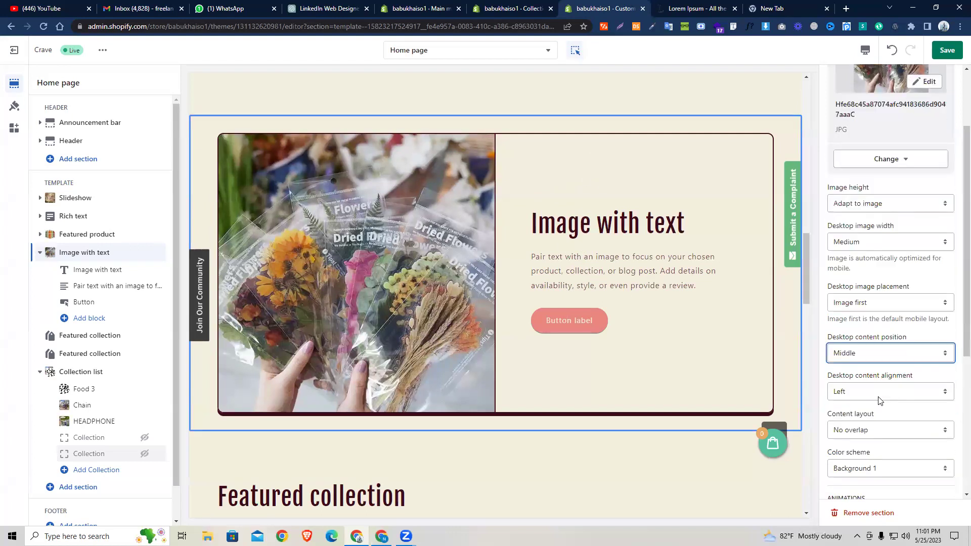
{"action": "left_click", "coordinate": [868, 395]}
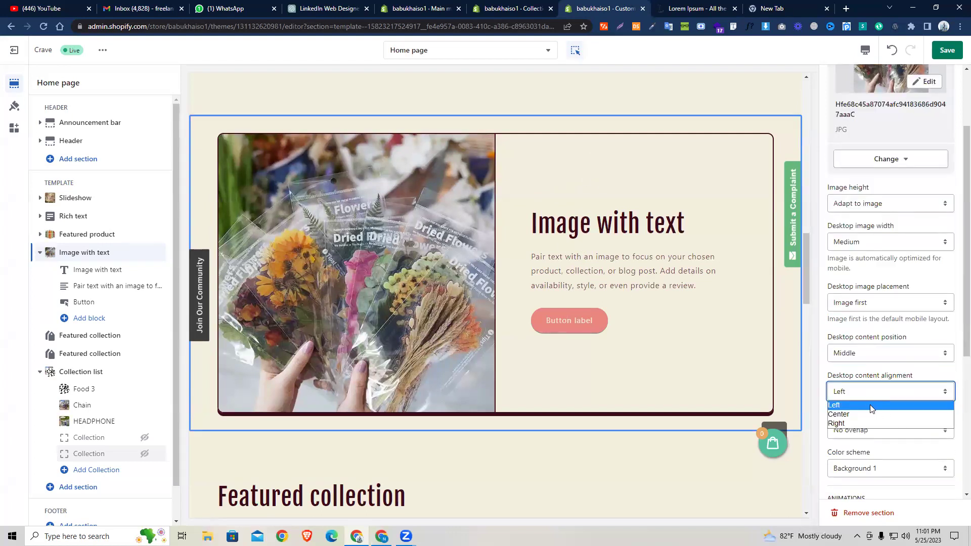
{"action": "left_click", "coordinate": [869, 414]}
{"action": "left_click", "coordinate": [856, 399]}
{"action": "left_click", "coordinate": [860, 405]}
Set the content layout of the Image with text section to Overlap.
{"action": "left_click", "coordinate": [867, 433]}
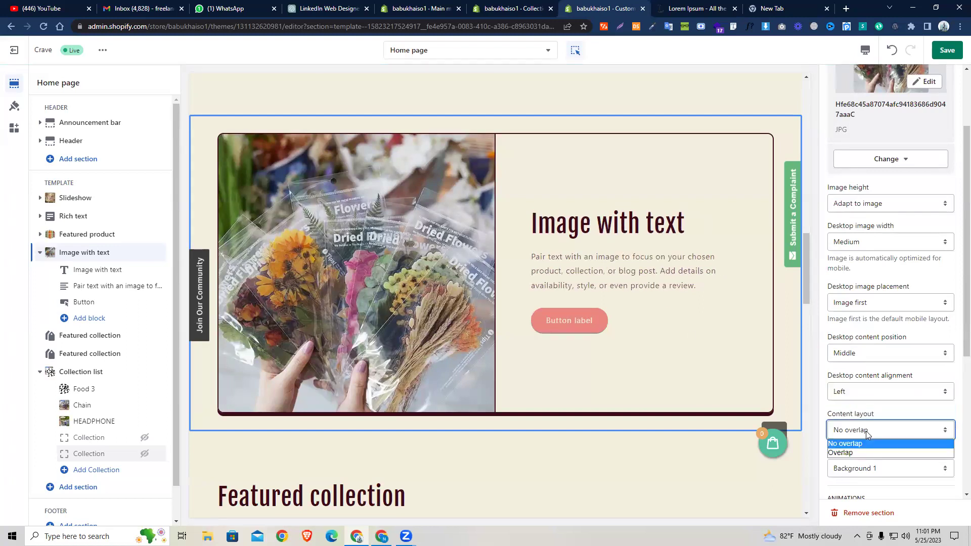
{"action": "left_click", "coordinate": [865, 452]}
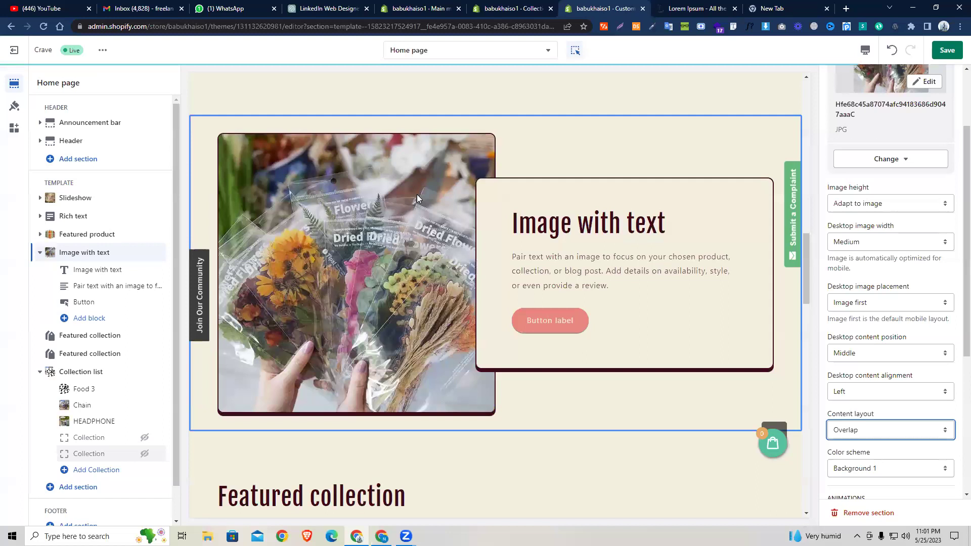
{"action": "scroll", "coordinate": [441, 248], "scroll_direction": "down", "scroll_amount": 1}
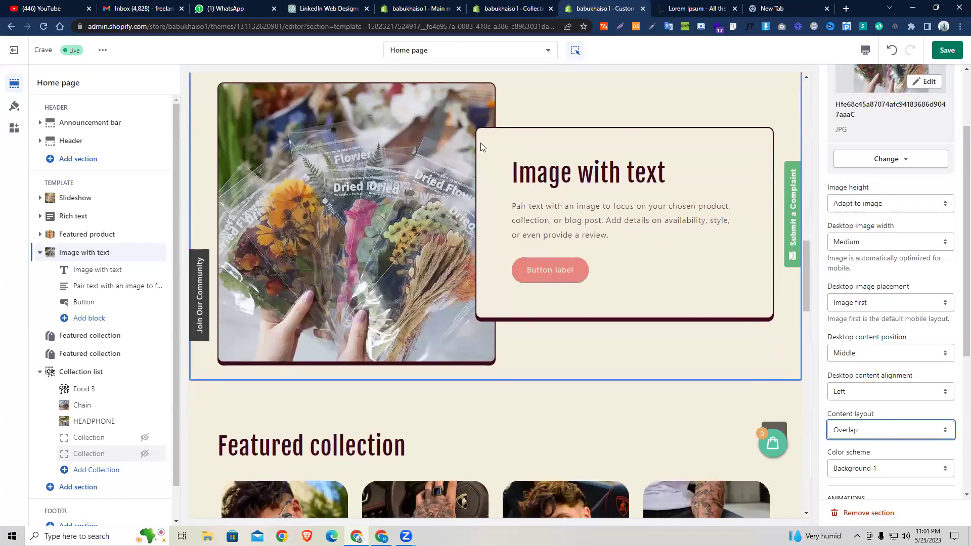
Try the Accent 1 and Inverse color schemes on the Image with text section, then restore Background 1.
{"action": "scroll", "coordinate": [840, 384], "scroll_direction": "down", "scroll_amount": 2}
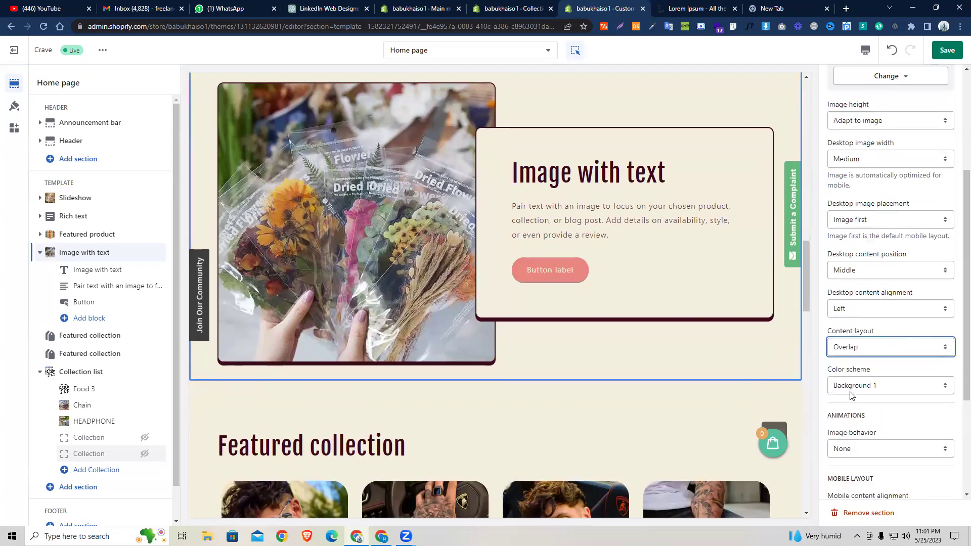
{"action": "left_click", "coordinate": [851, 369]}
{"action": "left_click", "coordinate": [851, 383]}
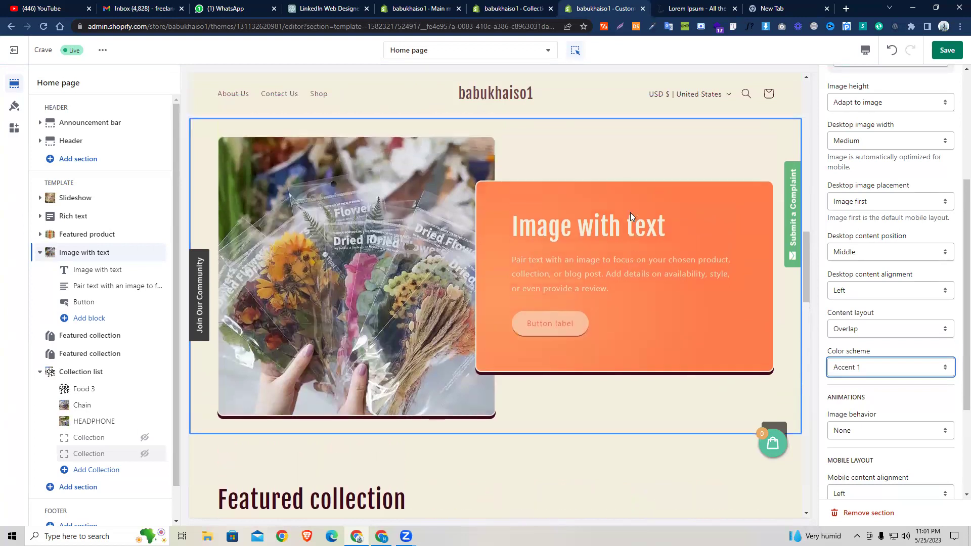
{"action": "left_click", "coordinate": [874, 428]}
{"action": "left_click", "coordinate": [856, 374]}
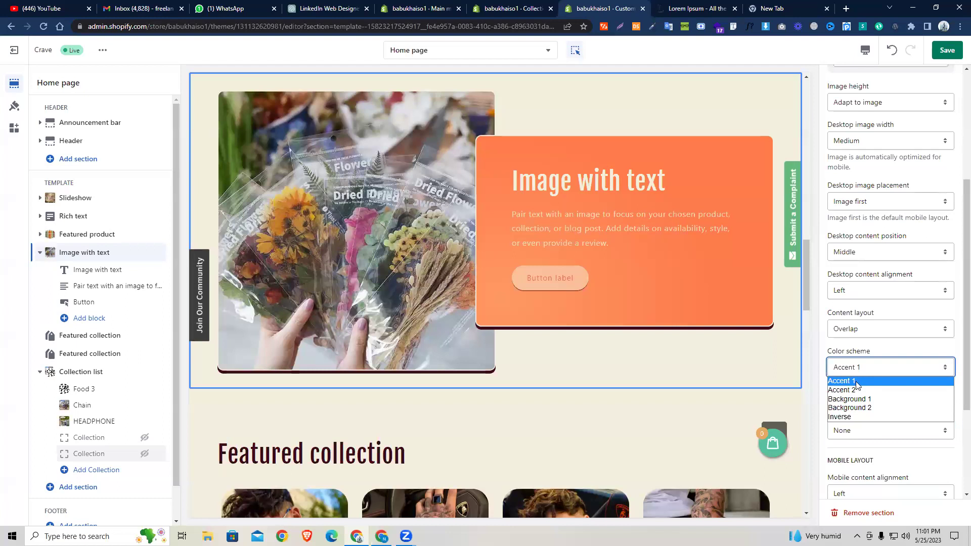
{"action": "left_click", "coordinate": [852, 416]}
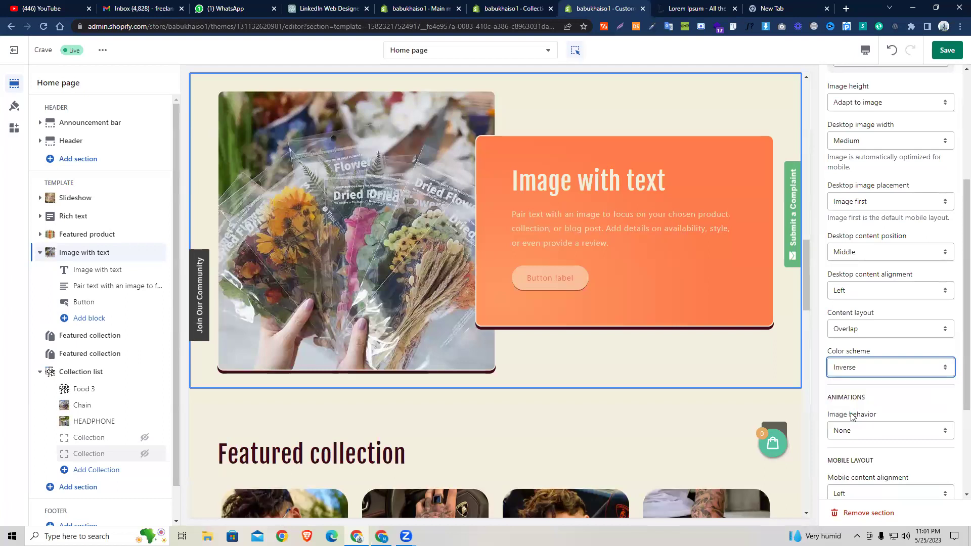
{"action": "left_click", "coordinate": [849, 374]}
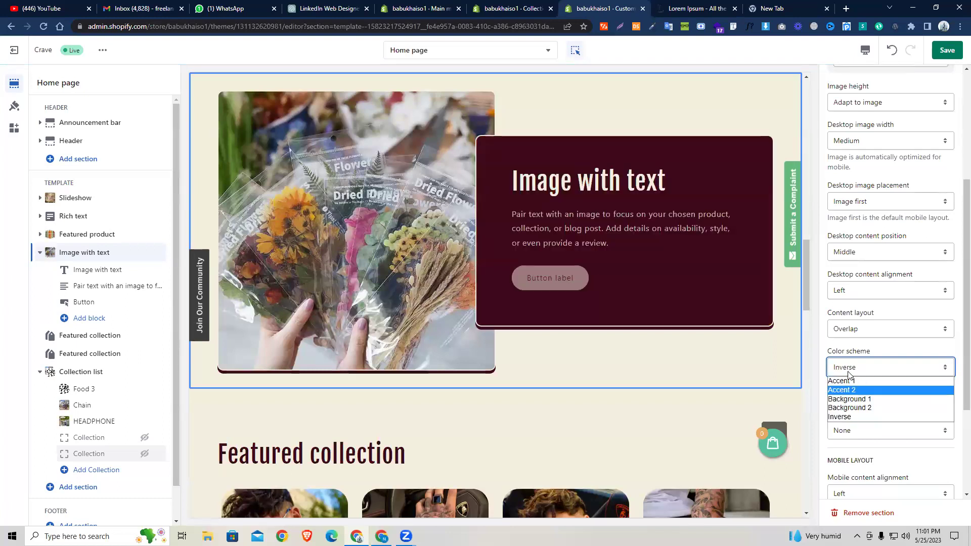
{"action": "left_click", "coordinate": [849, 399]}
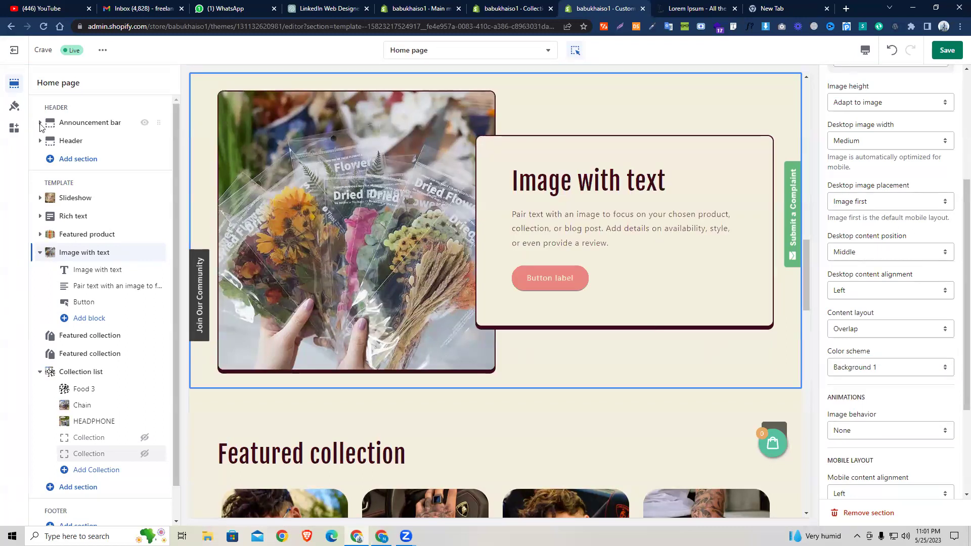
Open the theme's color settings and compare the Background 1 color with the home page sections that use it.
{"action": "left_click", "coordinate": [15, 106]}
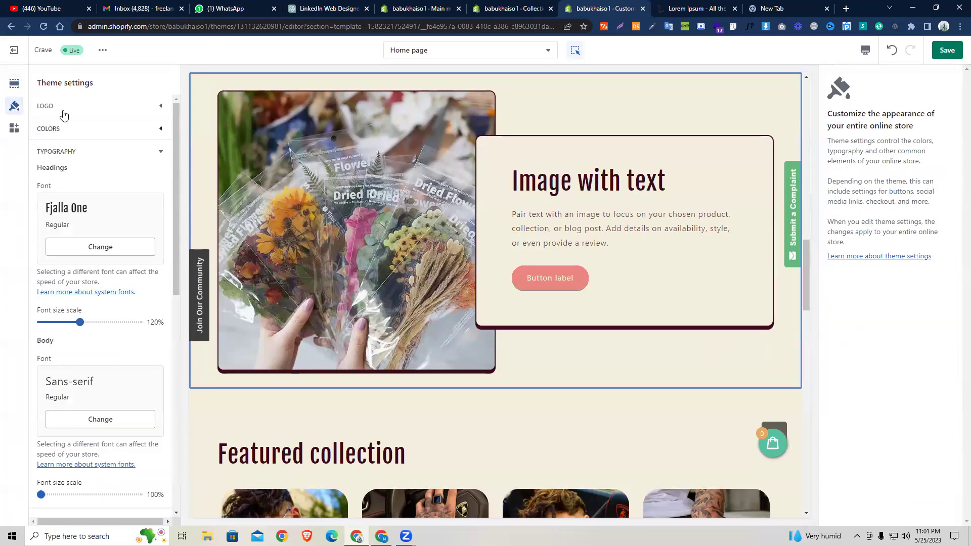
{"action": "left_click", "coordinate": [65, 129]}
{"action": "scroll", "coordinate": [70, 285], "scroll_direction": "down", "scroll_amount": 2}
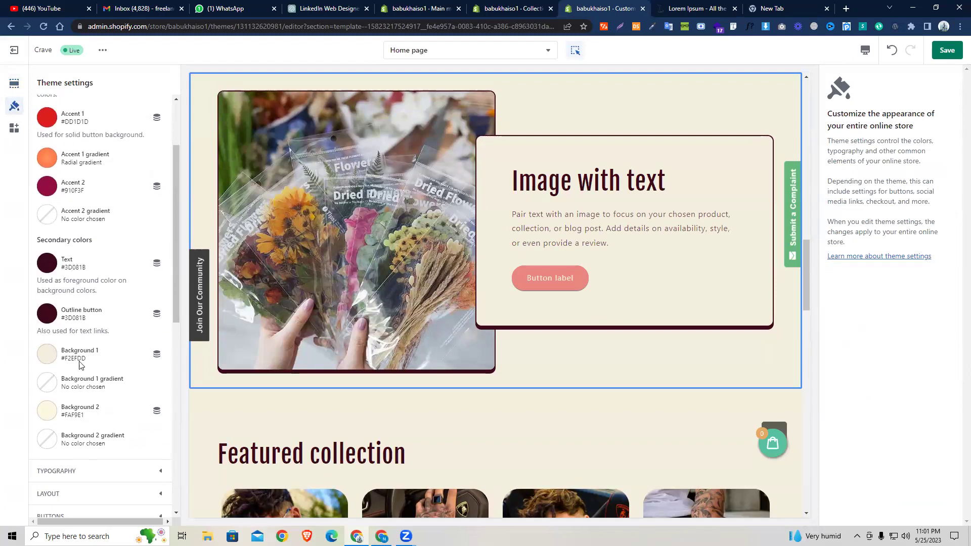
{"action": "left_click", "coordinate": [46, 354]}
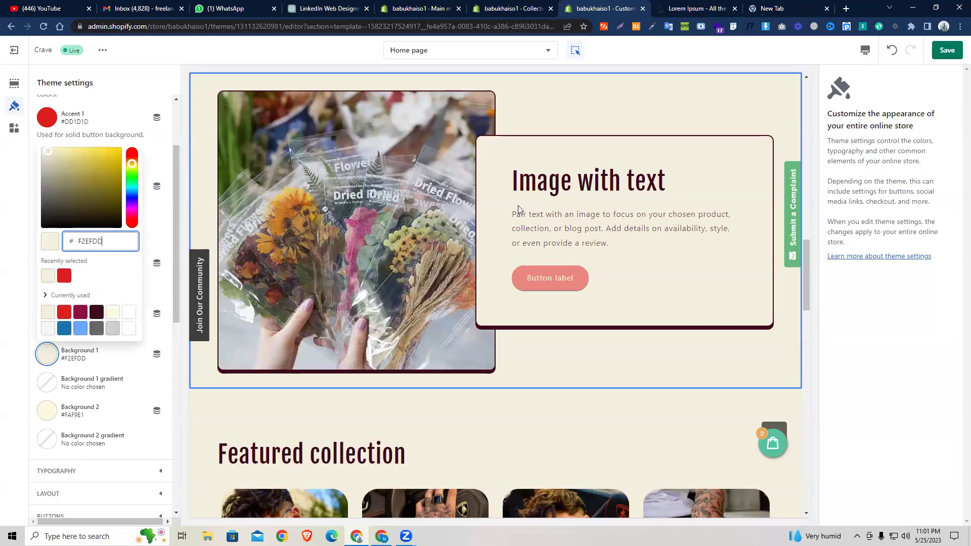
{"action": "scroll", "coordinate": [405, 404], "scroll_direction": "down", "scroll_amount": 4}
{"action": "scroll", "coordinate": [477, 234], "scroll_direction": "up", "scroll_amount": 4}
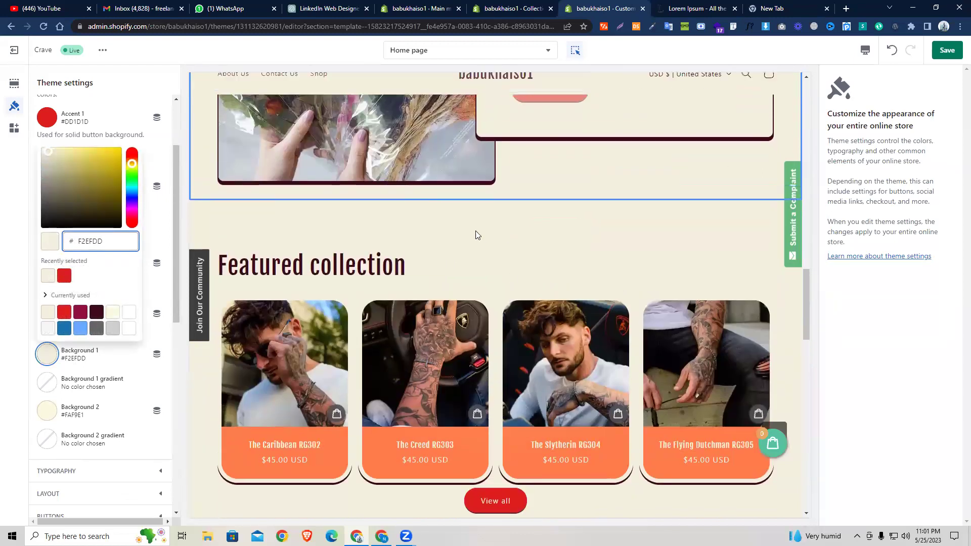
{"action": "left_click", "coordinate": [35, 139]}
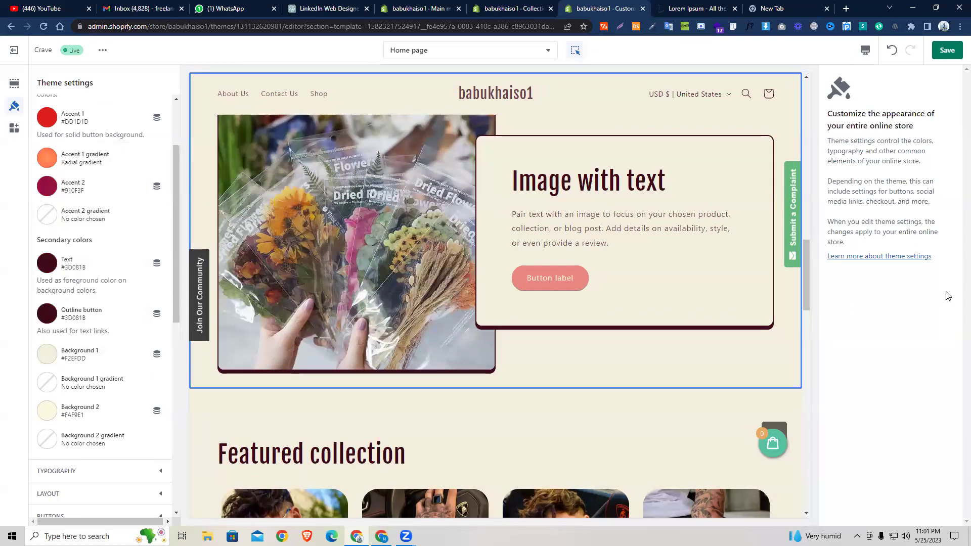
Try the blue #66AAFF as the theme's Background 1 color and check it across the home page.
{"action": "left_click", "coordinate": [43, 360]}
{"action": "left_click", "coordinate": [80, 329]}
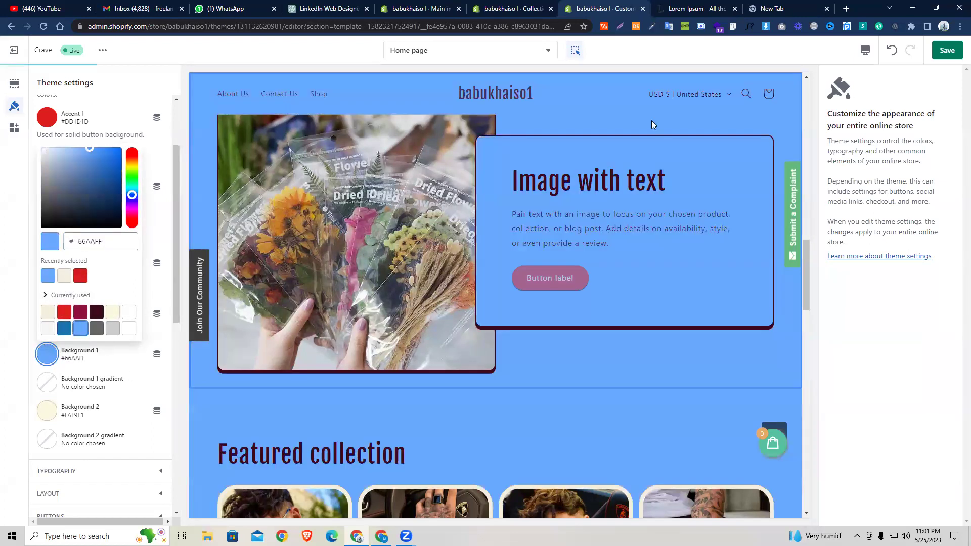
{"action": "scroll", "coordinate": [409, 328], "scroll_direction": "up", "scroll_amount": 10}
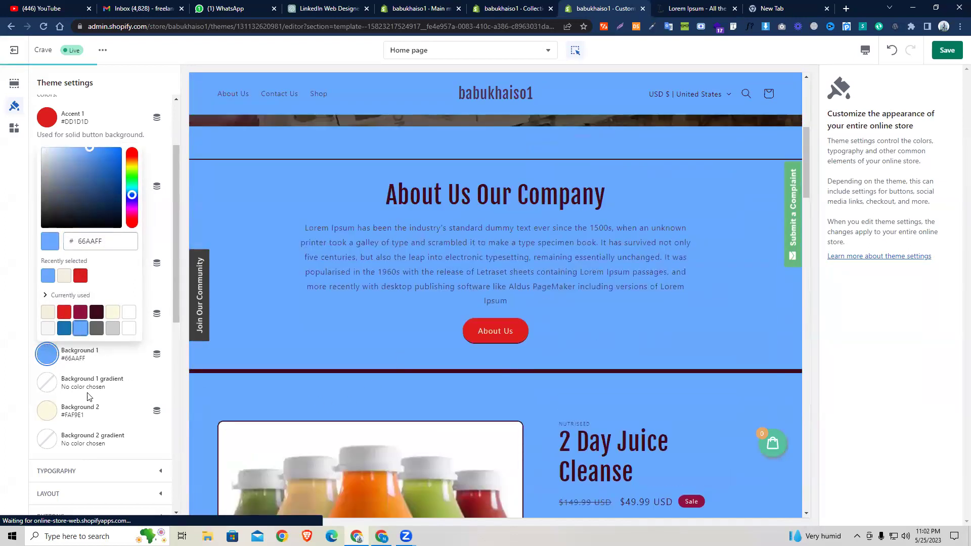
Set the theme's Background 1 color to the currently used cream #FAF9E1.
{"action": "left_click", "coordinate": [47, 355]}
{"action": "left_click", "coordinate": [47, 355]}
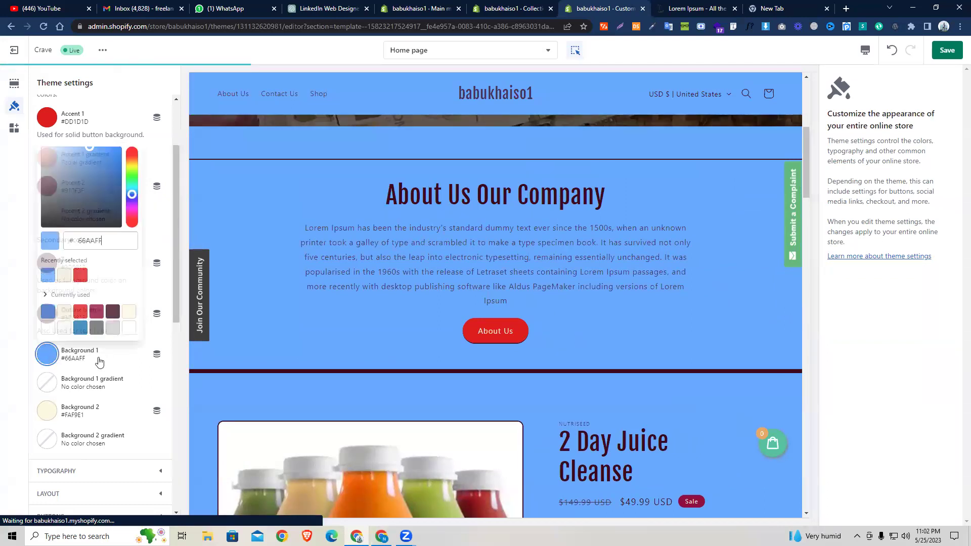
{"action": "left_click", "coordinate": [129, 314]}
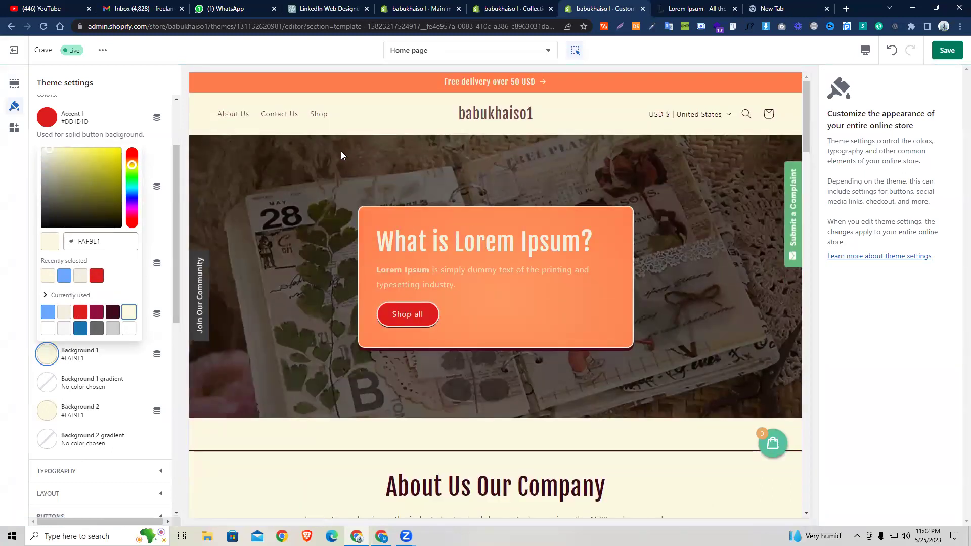
{"action": "left_click", "coordinate": [154, 296]}
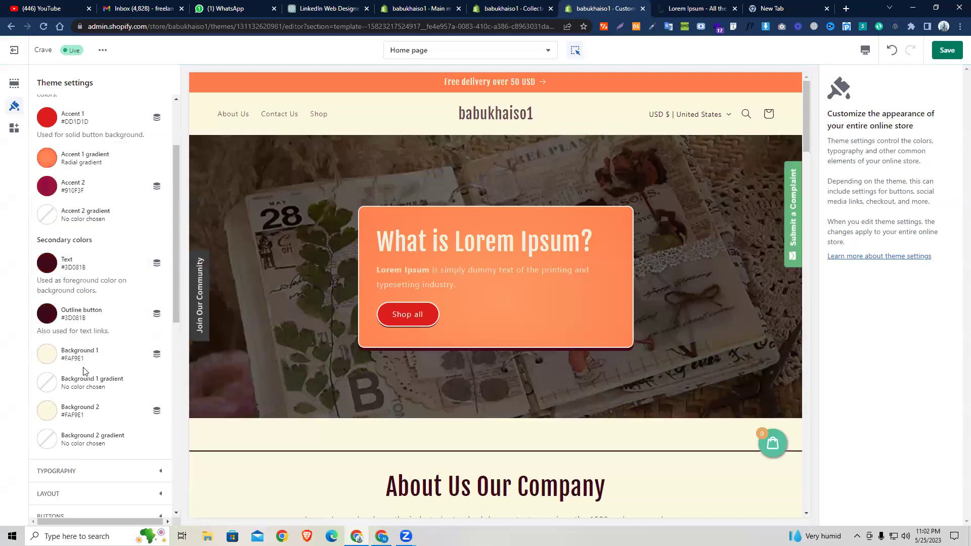
Set the color scheme of the Image with text section to Background 2.
{"action": "scroll", "coordinate": [84, 372], "scroll_direction": "down", "scroll_amount": 2}
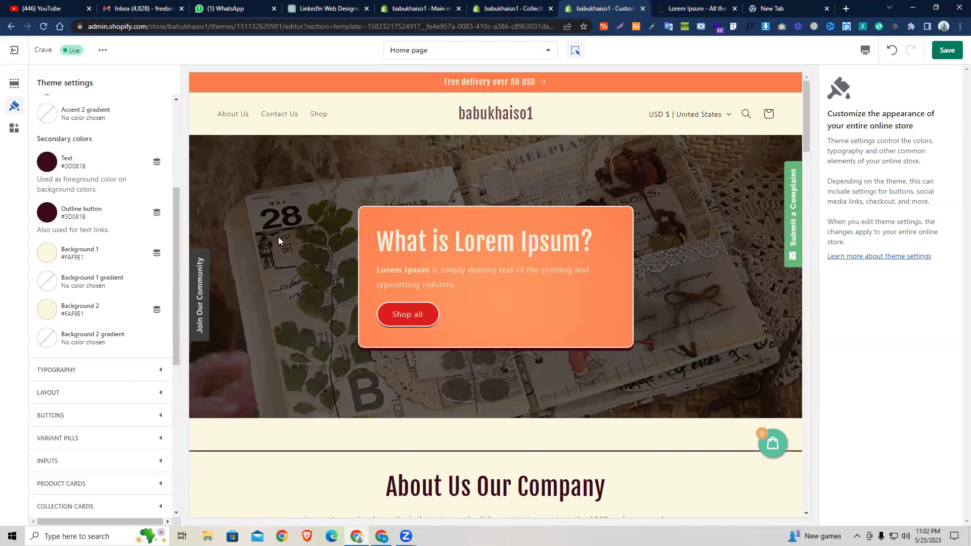
{"action": "scroll", "coordinate": [298, 246], "scroll_direction": "down", "scroll_amount": 15}
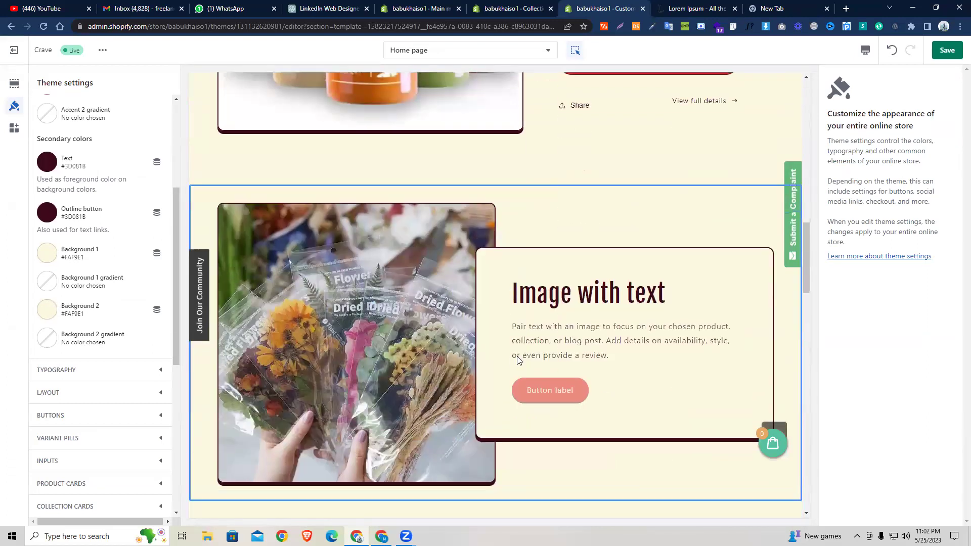
{"action": "left_click", "coordinate": [543, 176]}
{"action": "scroll", "coordinate": [923, 412], "scroll_direction": "down", "scroll_amount": 2}
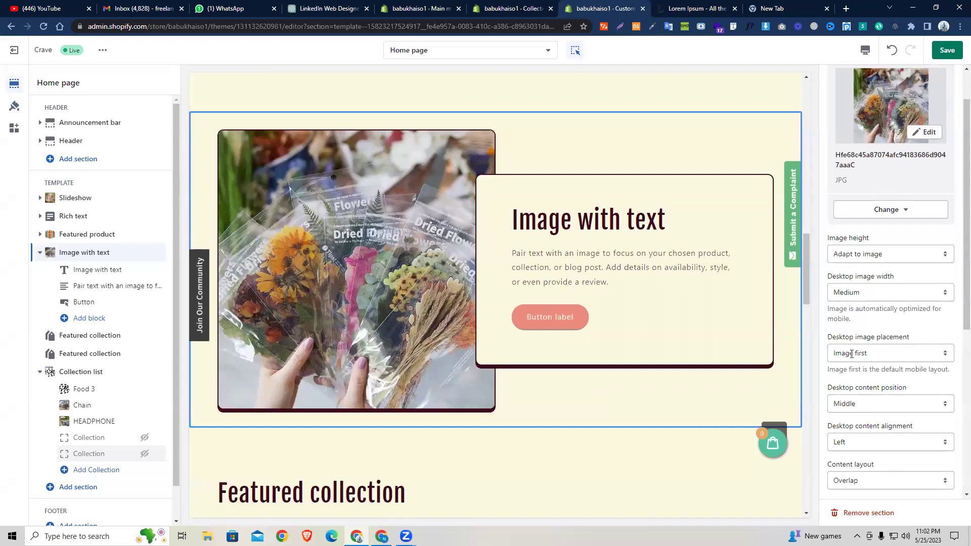
{"action": "scroll", "coordinate": [890, 400], "scroll_direction": "down", "scroll_amount": 3}
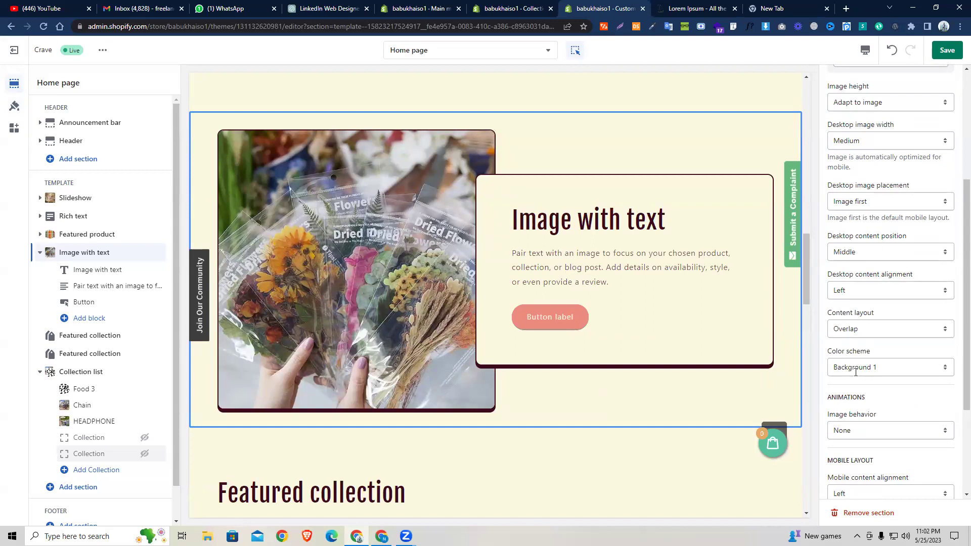
{"action": "left_click", "coordinate": [878, 368]}
{"action": "left_click", "coordinate": [877, 390]}
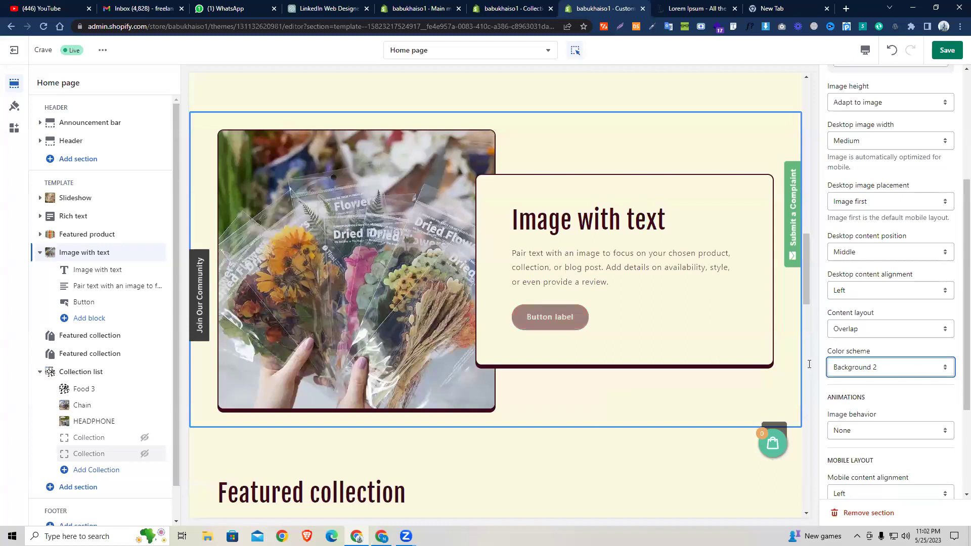
Set the theme's Background 2 color to the currently used red #DD1D1D.
{"action": "left_click", "coordinate": [15, 106]}
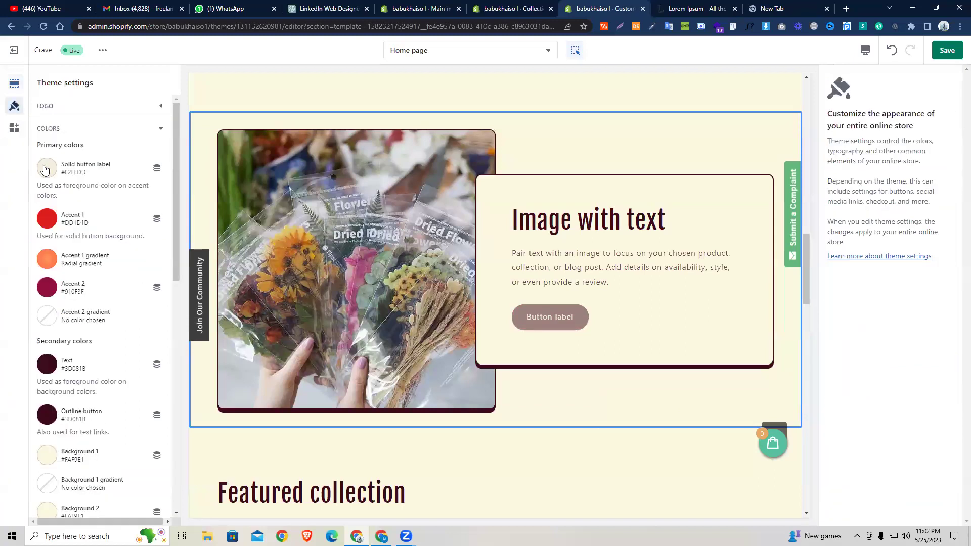
{"action": "scroll", "coordinate": [91, 361], "scroll_direction": "down", "scroll_amount": 2}
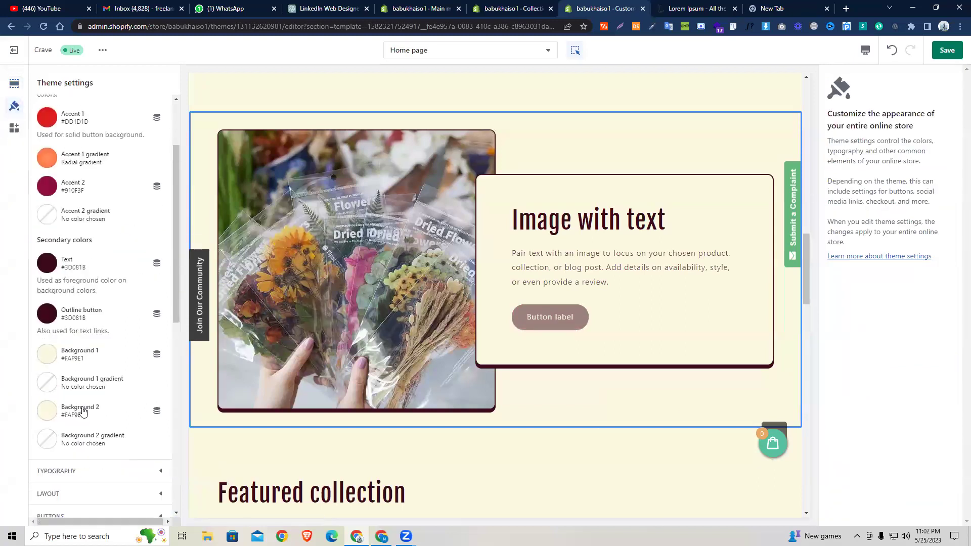
{"action": "left_click", "coordinate": [46, 412]}
{"action": "left_click", "coordinate": [82, 369]}
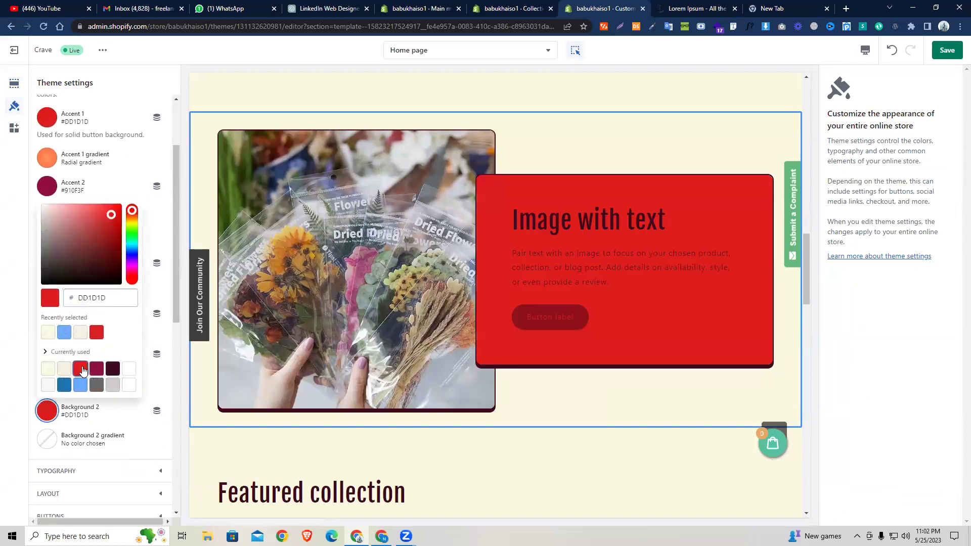
Set the color scheme of the Image with text section to Accent 1.
{"action": "left_click", "coordinate": [451, 213]}
{"action": "scroll", "coordinate": [882, 445], "scroll_direction": "down", "scroll_amount": 2}
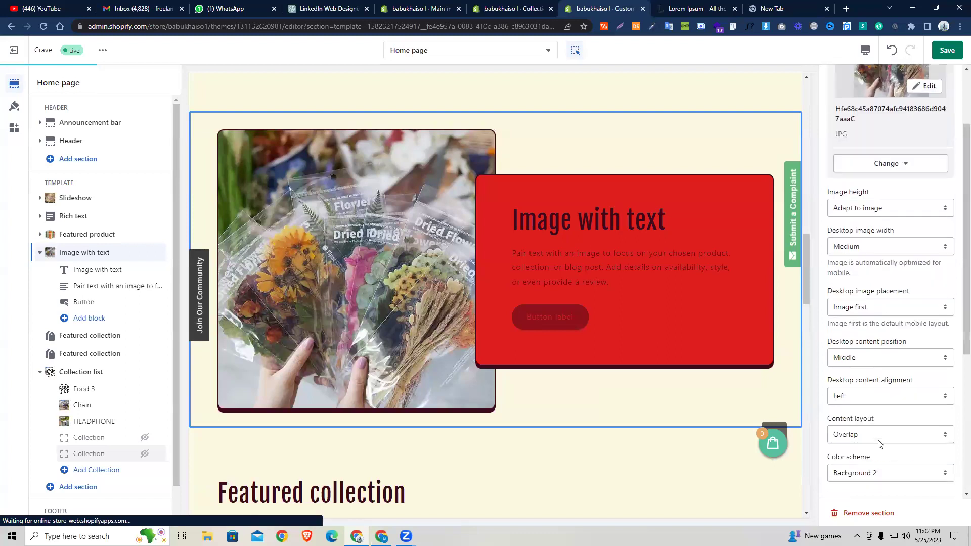
{"action": "left_click", "coordinate": [882, 468]}
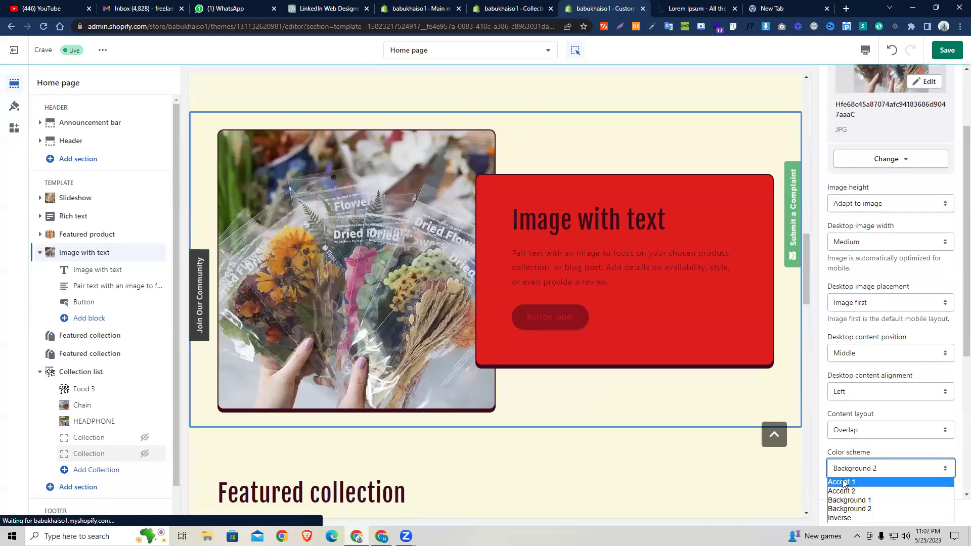
{"action": "left_click", "coordinate": [858, 483]}
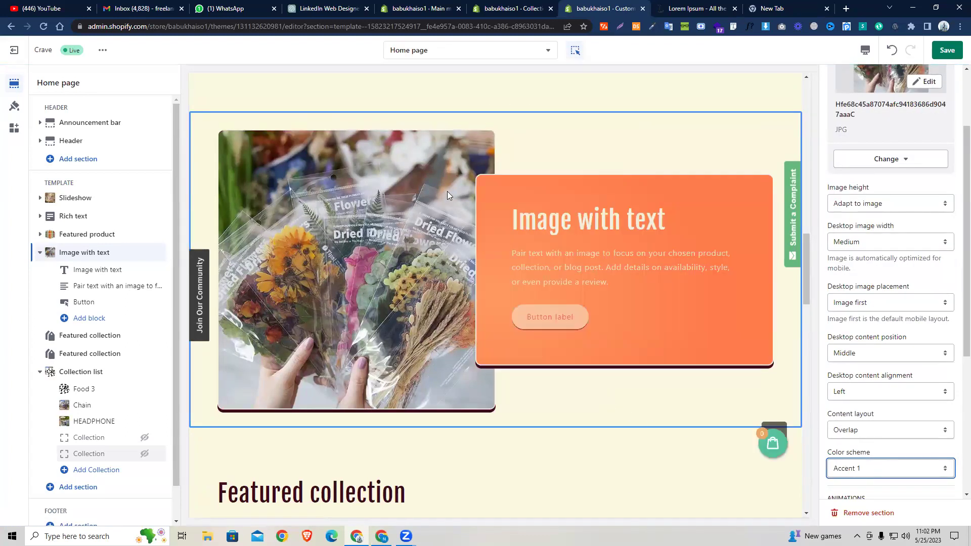
Review the Accent 1 and background colors across all home page sections, from the announcement bar down to the footer.
{"action": "scroll", "coordinate": [466, 319], "scroll_direction": "up", "scroll_amount": 3}
{"action": "scroll", "coordinate": [467, 321], "scroll_direction": "up", "scroll_amount": 5}
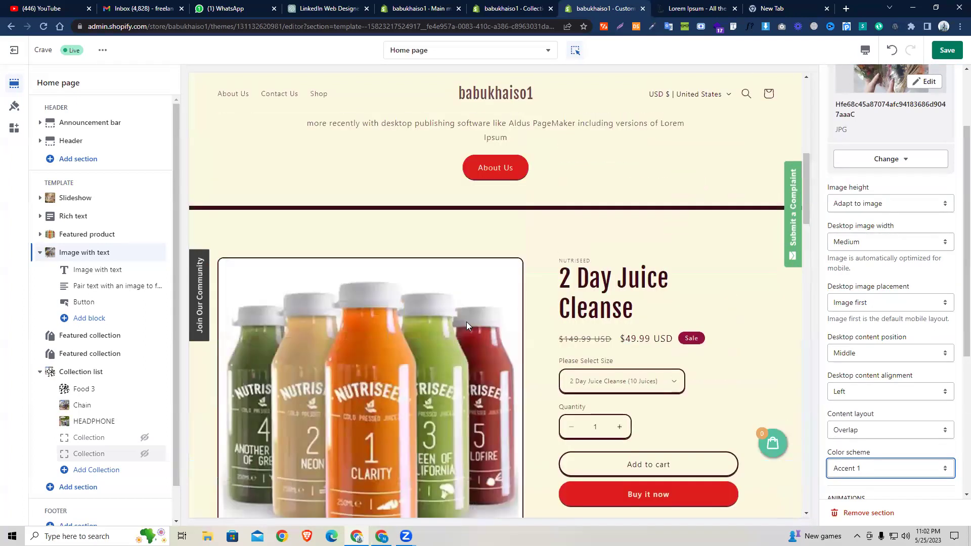
{"action": "scroll", "coordinate": [467, 321], "scroll_direction": "up", "scroll_amount": 8}
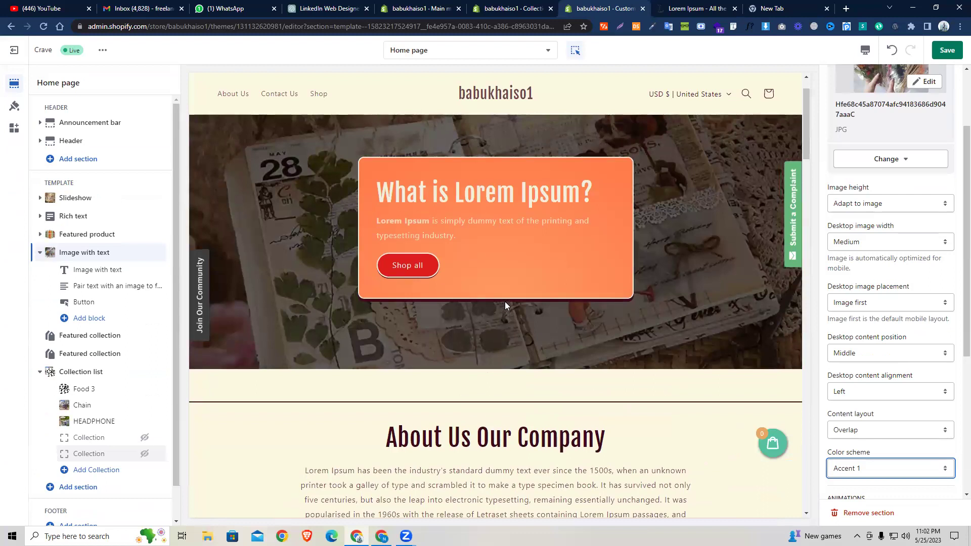
{"action": "scroll", "coordinate": [500, 374], "scroll_direction": "up", "scroll_amount": 1}
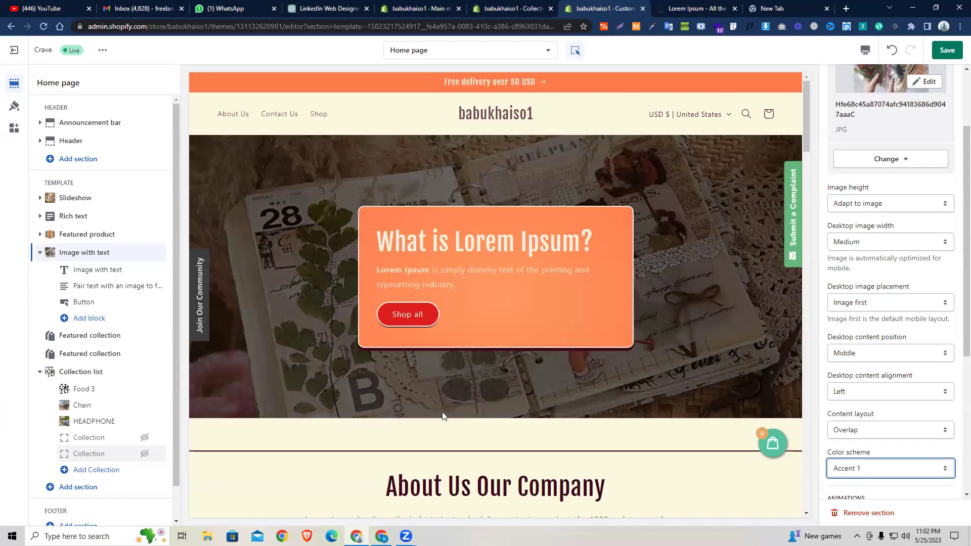
{"action": "scroll", "coordinate": [396, 375], "scroll_direction": "down", "scroll_amount": 9}
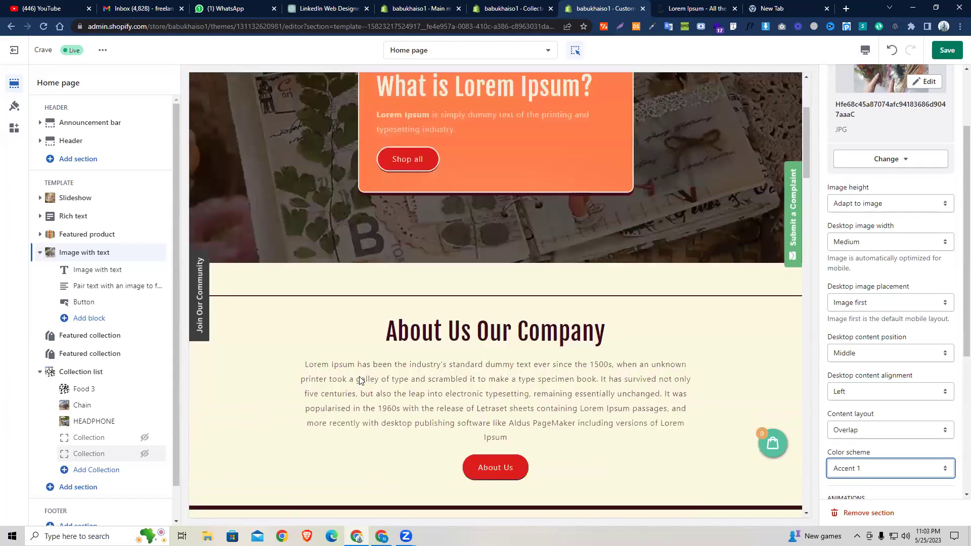
{"action": "scroll", "coordinate": [359, 378], "scroll_direction": "down", "scroll_amount": 14}
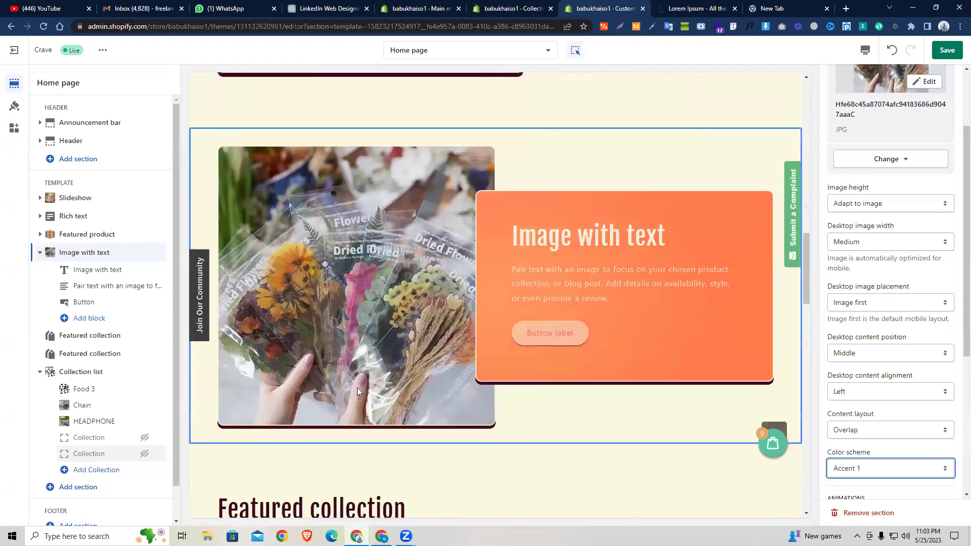
{"action": "scroll", "coordinate": [355, 401], "scroll_direction": "down", "scroll_amount": 15}
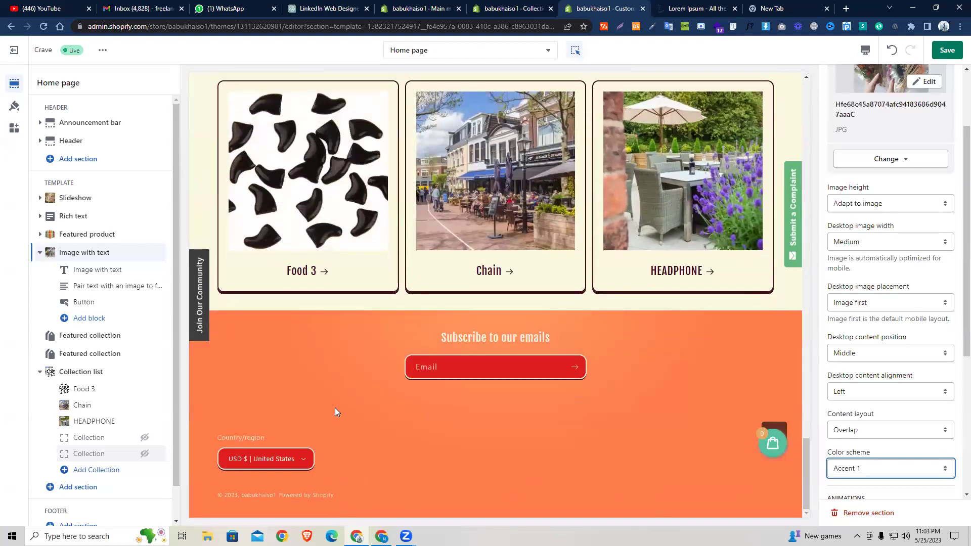
{"action": "scroll", "coordinate": [334, 404], "scroll_direction": "up", "scroll_amount": 10}
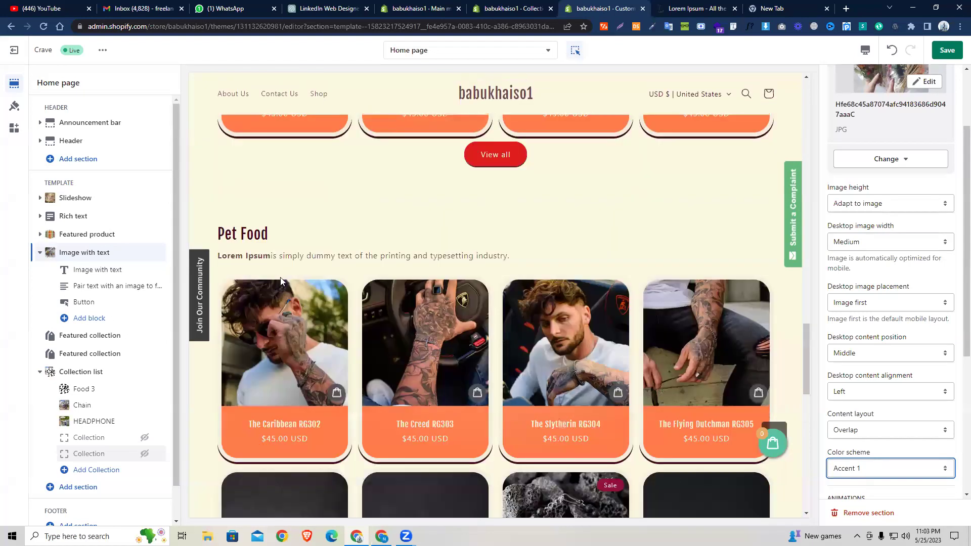
{"action": "scroll", "coordinate": [281, 281], "scroll_direction": "up", "scroll_amount": 10}
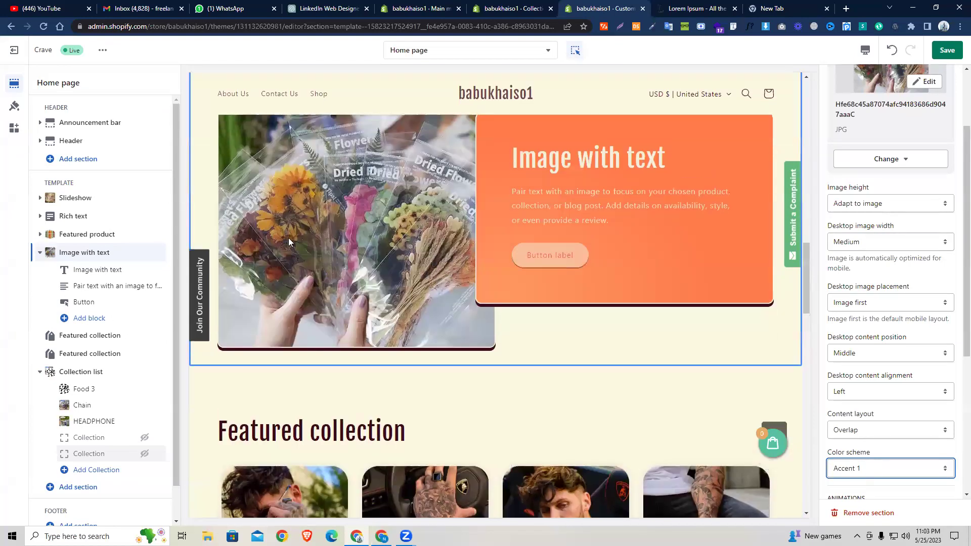
{"action": "scroll", "coordinate": [309, 232], "scroll_direction": "up", "scroll_amount": 5}
{"action": "scroll", "coordinate": [400, 278], "scroll_direction": "down", "scroll_amount": 4}
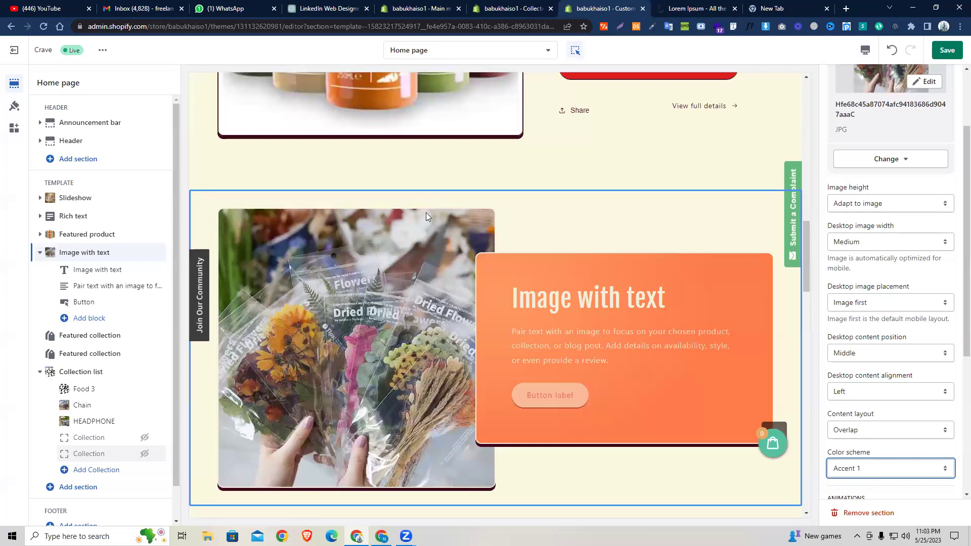
{"action": "scroll", "coordinate": [435, 223], "scroll_direction": "down", "scroll_amount": 1}
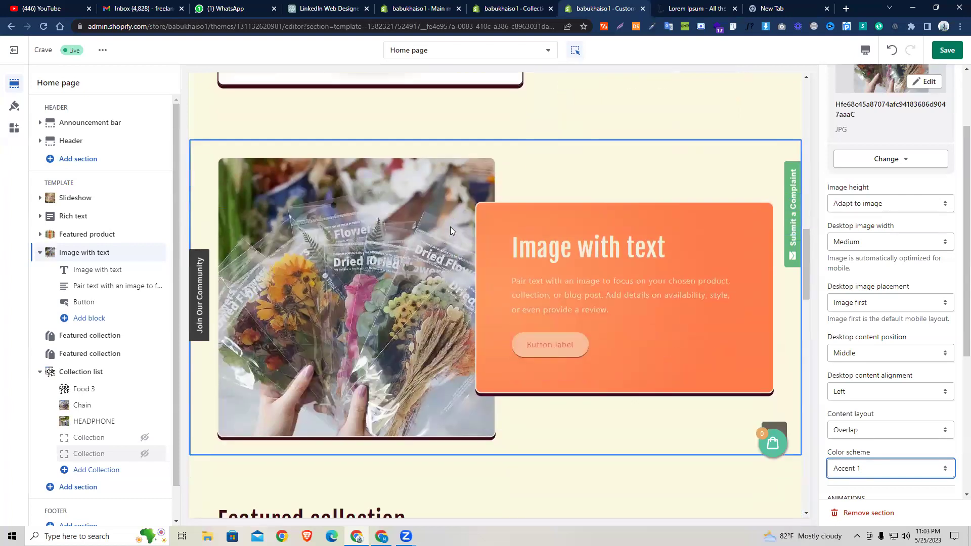
{"action": "scroll", "coordinate": [448, 227], "scroll_direction": "up", "scroll_amount": 10}
{"action": "scroll", "coordinate": [392, 198], "scroll_direction": "up", "scroll_amount": 8}
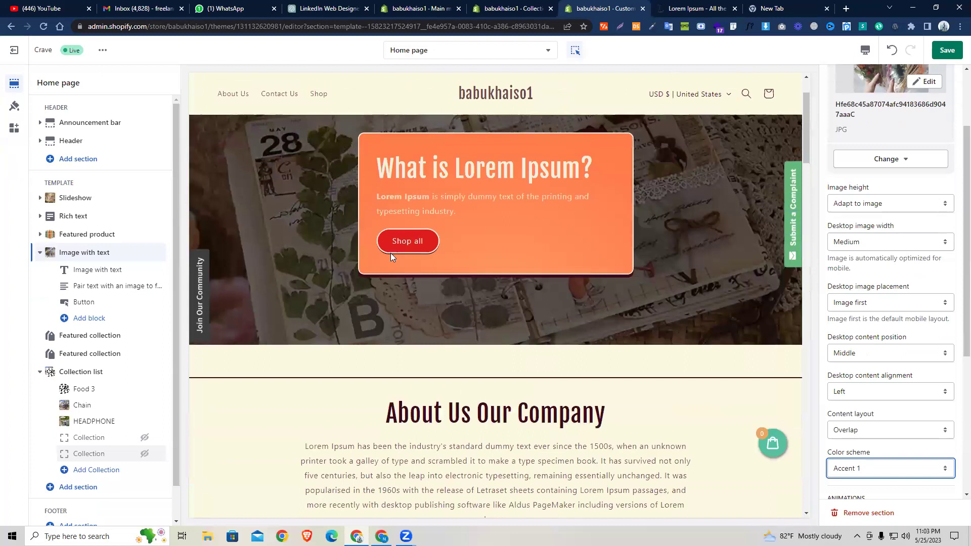
{"action": "scroll", "coordinate": [354, 238], "scroll_direction": "down", "scroll_amount": 15}
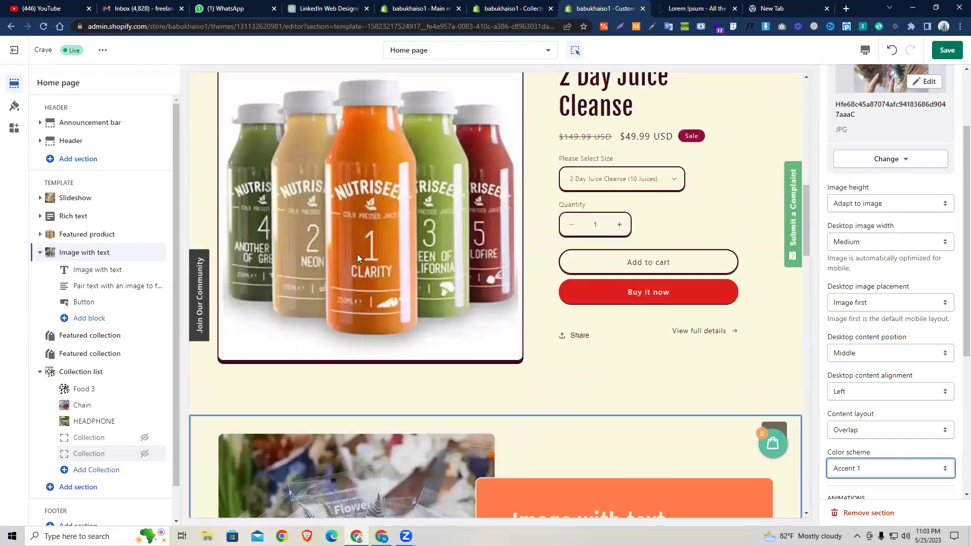
{"action": "scroll", "coordinate": [358, 268], "scroll_direction": "down", "scroll_amount": 8}
{"action": "scroll", "coordinate": [358, 268], "scroll_direction": "down", "scroll_amount": 3}
{"action": "scroll", "coordinate": [286, 297], "scroll_direction": "down", "scroll_amount": 6}
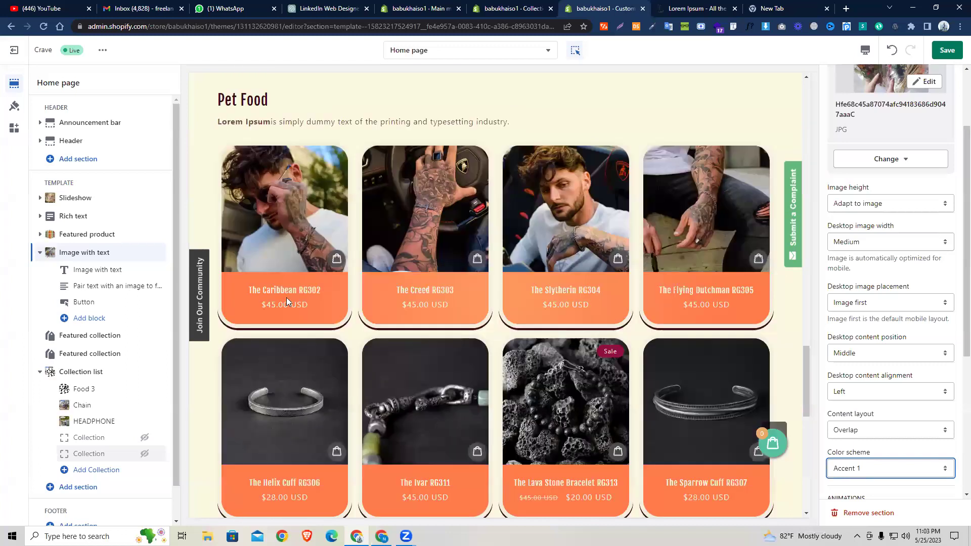
{"action": "scroll", "coordinate": [286, 386], "scroll_direction": "down", "scroll_amount": 6}
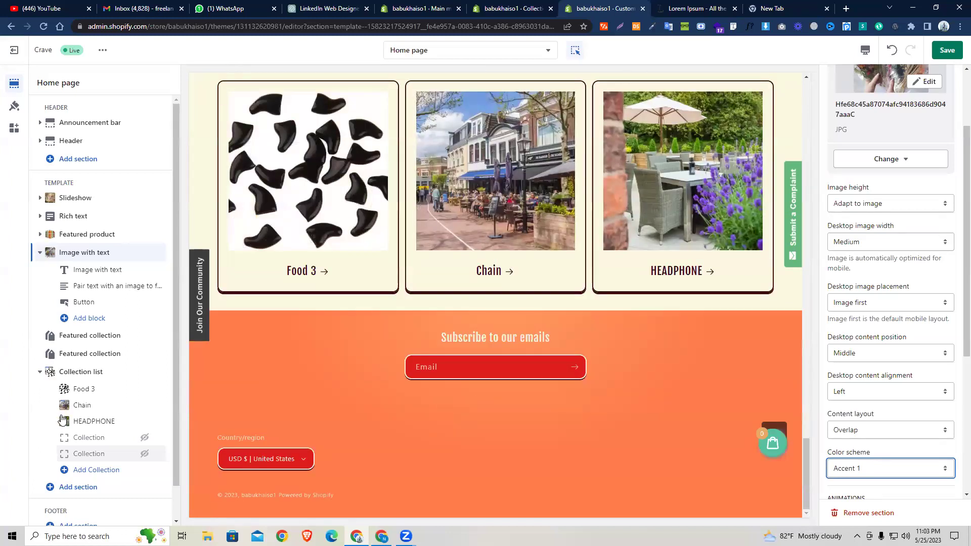
Collapse the Image with text section's block list and look over the home page from the Collections section back up to the slideshow.
{"action": "left_click", "coordinate": [40, 252]}
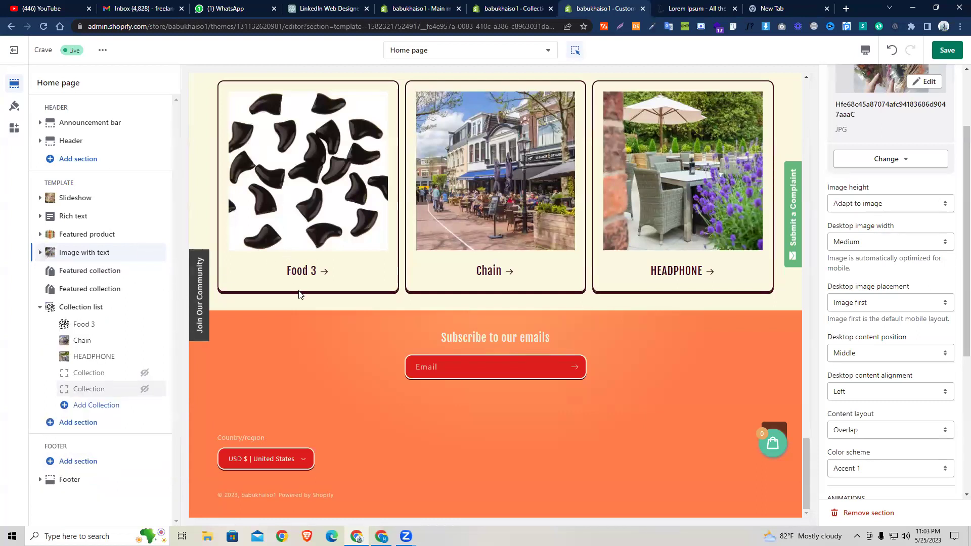
{"action": "scroll", "coordinate": [304, 292], "scroll_direction": "up", "scroll_amount": 1}
{"action": "scroll", "coordinate": [304, 292], "scroll_direction": "up", "scroll_amount": 2}
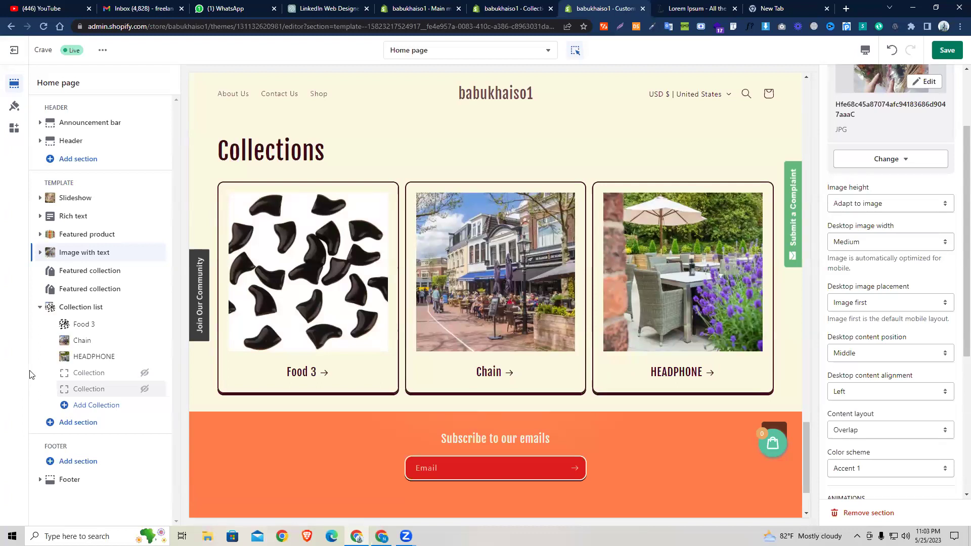
{"action": "scroll", "coordinate": [368, 212], "scroll_direction": "up", "scroll_amount": 2}
{"action": "scroll", "coordinate": [354, 232], "scroll_direction": "up", "scroll_amount": 4}
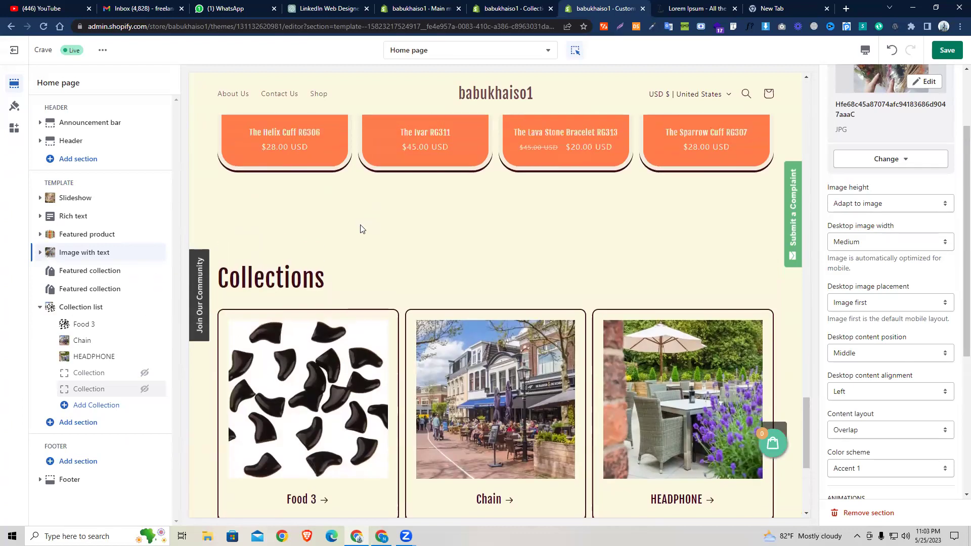
{"action": "scroll", "coordinate": [342, 254], "scroll_direction": "up", "scroll_amount": 10}
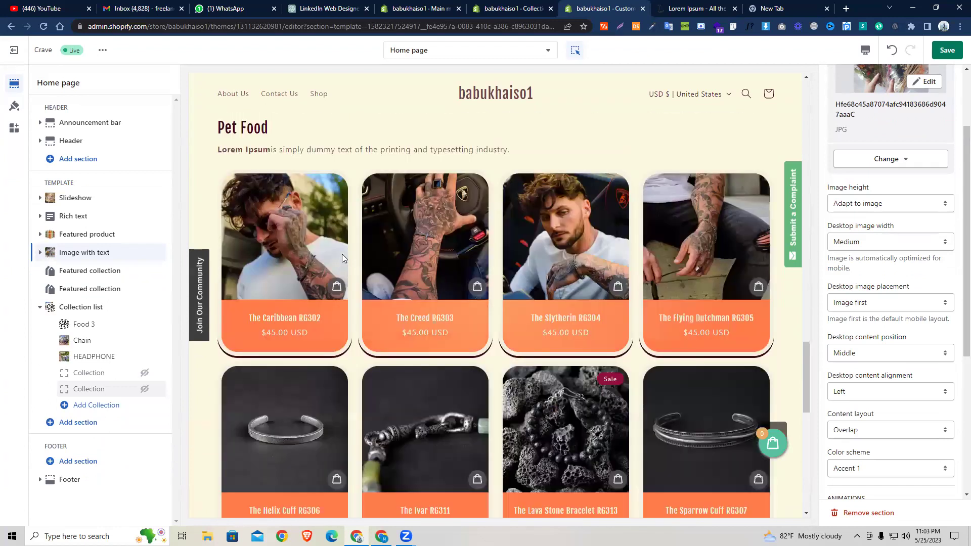
{"action": "scroll", "coordinate": [342, 253], "scroll_direction": "up", "scroll_amount": 15}
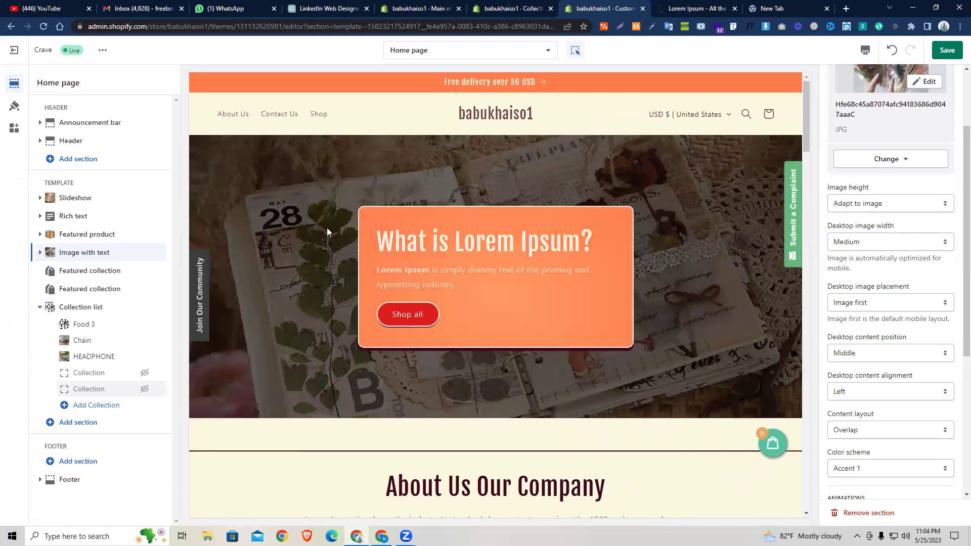
{"action": "scroll", "coordinate": [343, 286], "scroll_direction": "down", "scroll_amount": 9}
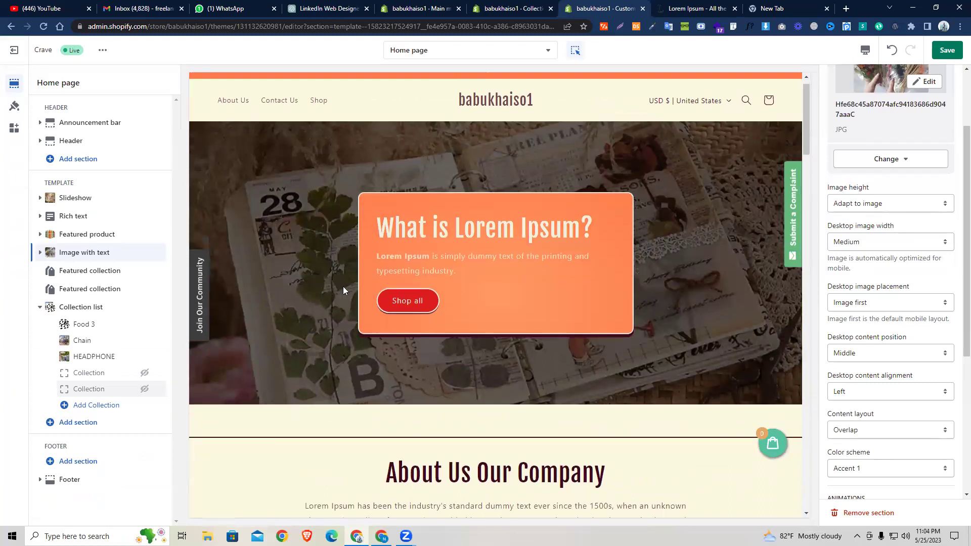
{"action": "scroll", "coordinate": [252, 479], "scroll_direction": "down", "scroll_amount": 1}
{"action": "scroll", "coordinate": [325, 358], "scroll_direction": "down", "scroll_amount": 5}
{"action": "scroll", "coordinate": [325, 354], "scroll_direction": "up", "scroll_amount": 9}
{"action": "scroll", "coordinate": [324, 345], "scroll_direction": "up", "scroll_amount": 4}
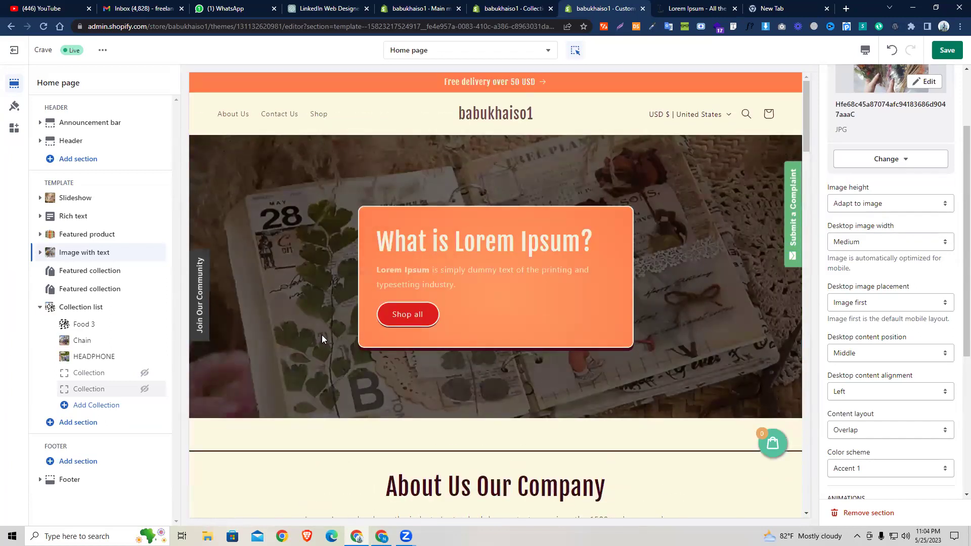
{"action": "scroll", "coordinate": [309, 323], "scroll_direction": "down", "scroll_amount": 3}
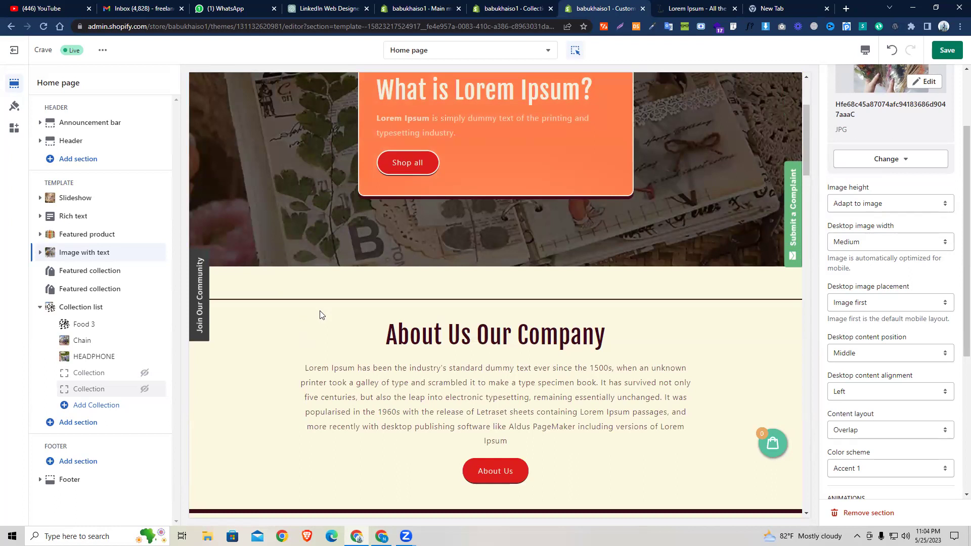
{"action": "scroll", "coordinate": [338, 284], "scroll_direction": "up", "scroll_amount": 3}
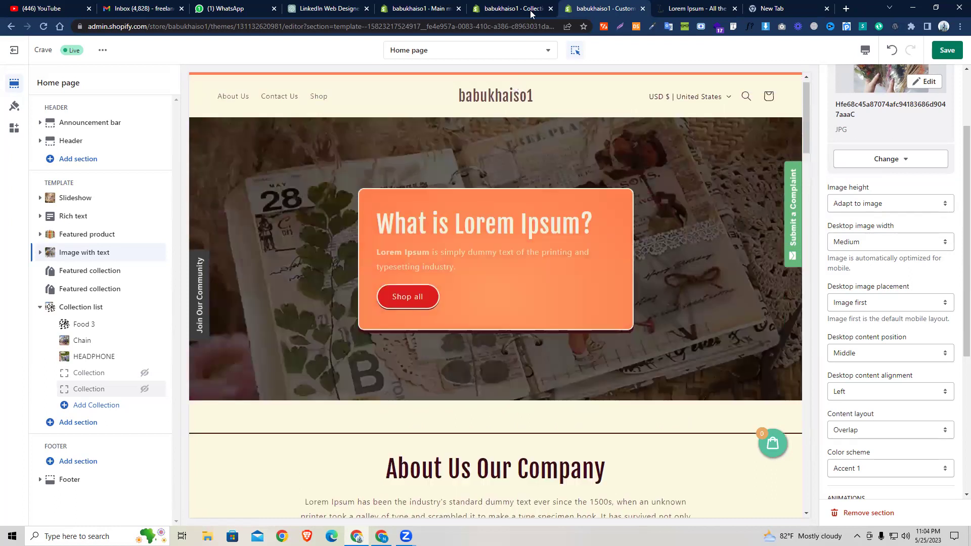
Examine the Dawn theme's entry in the Online Store theme library and return to the Crave home page in the theme editor.
{"action": "left_click", "coordinate": [546, 5]}
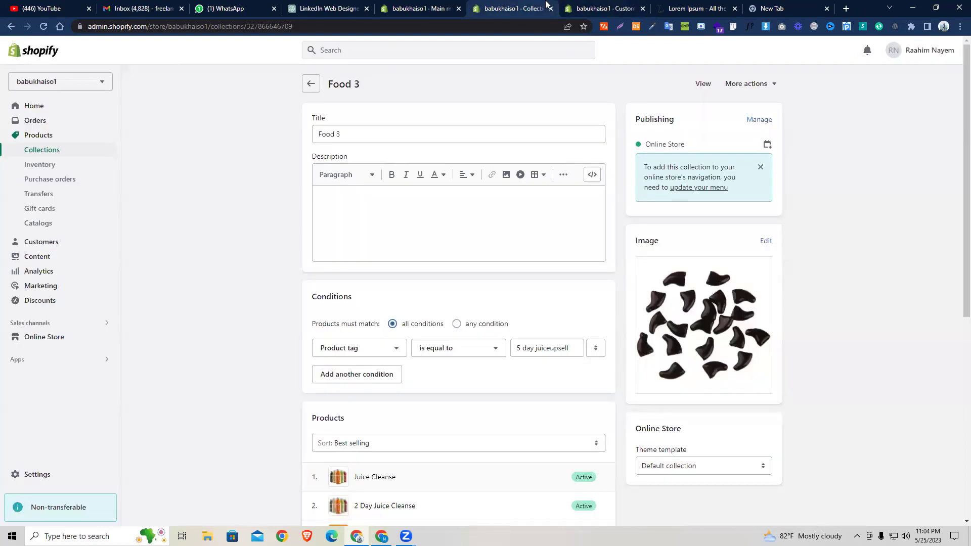
{"action": "left_click", "coordinate": [71, 342]}
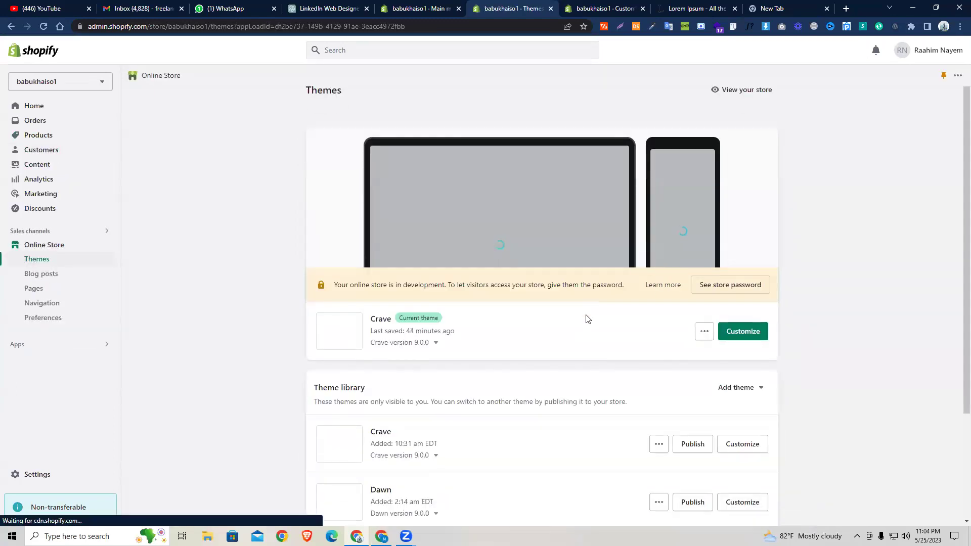
{"action": "scroll", "coordinate": [557, 321], "scroll_direction": "down", "scroll_amount": 3}
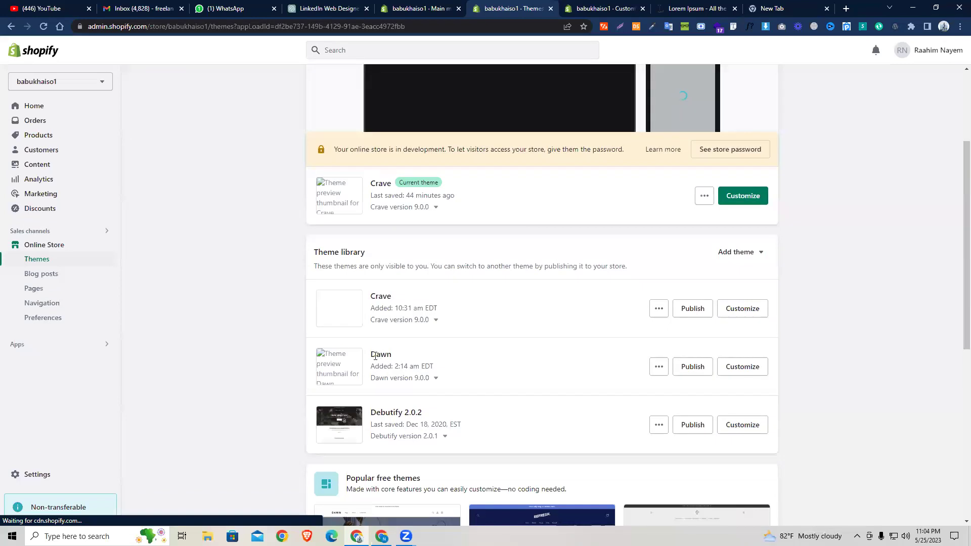
{"action": "left_click_drag", "start_coordinate": [372, 353], "coordinate": [440, 381]}
{"action": "left_click", "coordinate": [466, 354]}
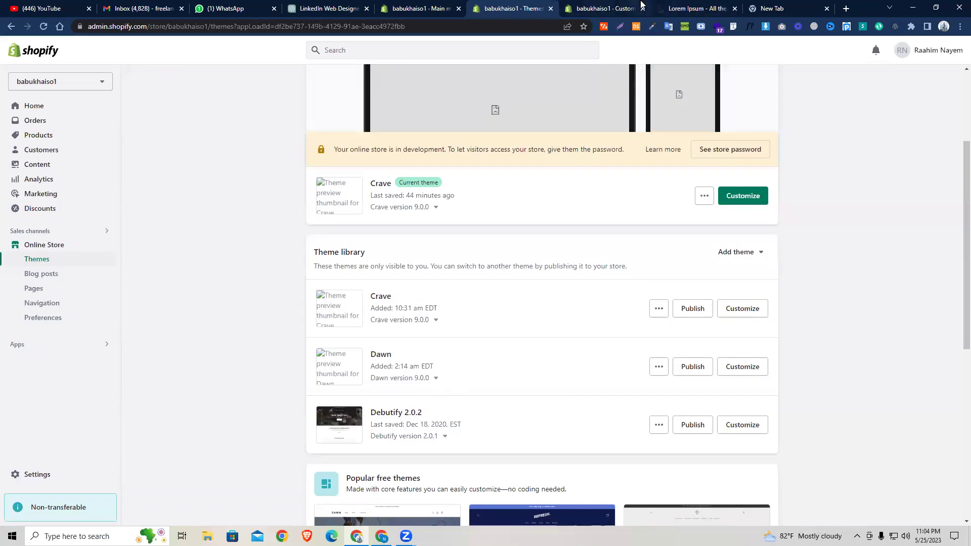
{"action": "left_click", "coordinate": [622, 8]}
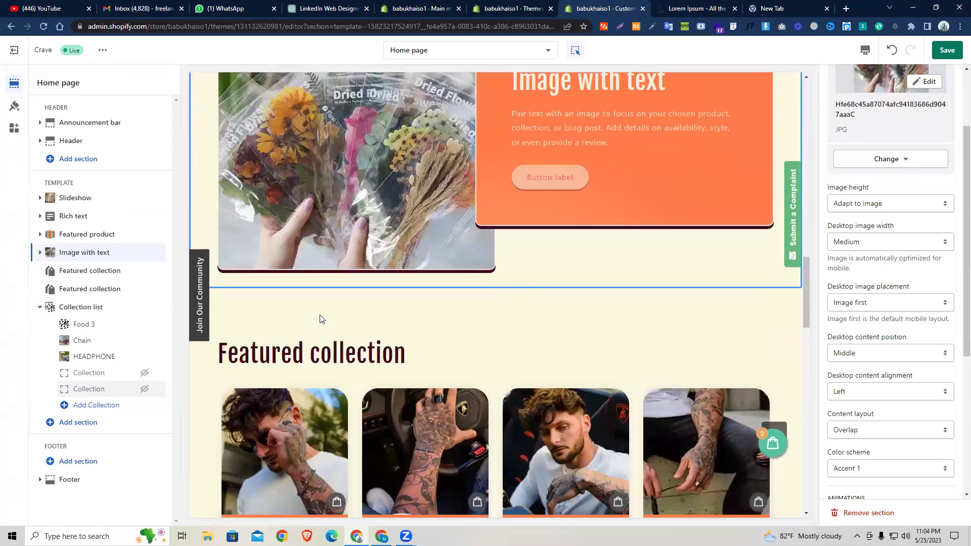
{"action": "scroll", "coordinate": [320, 319], "scroll_direction": "down", "scroll_amount": 4}
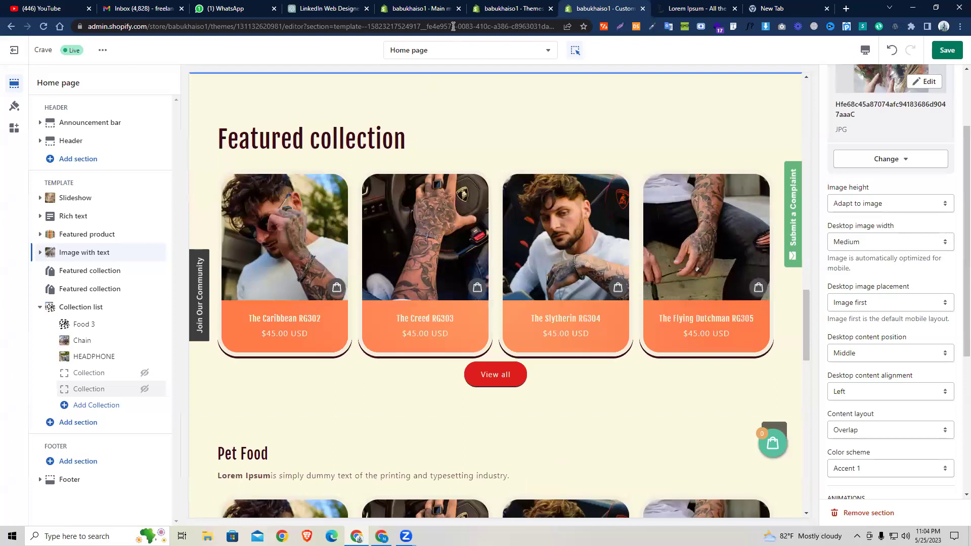
Switch to the Online Store themes page and open the Shopify Theme Store from its Explore more themes card.
{"action": "left_click", "coordinate": [485, 9]}
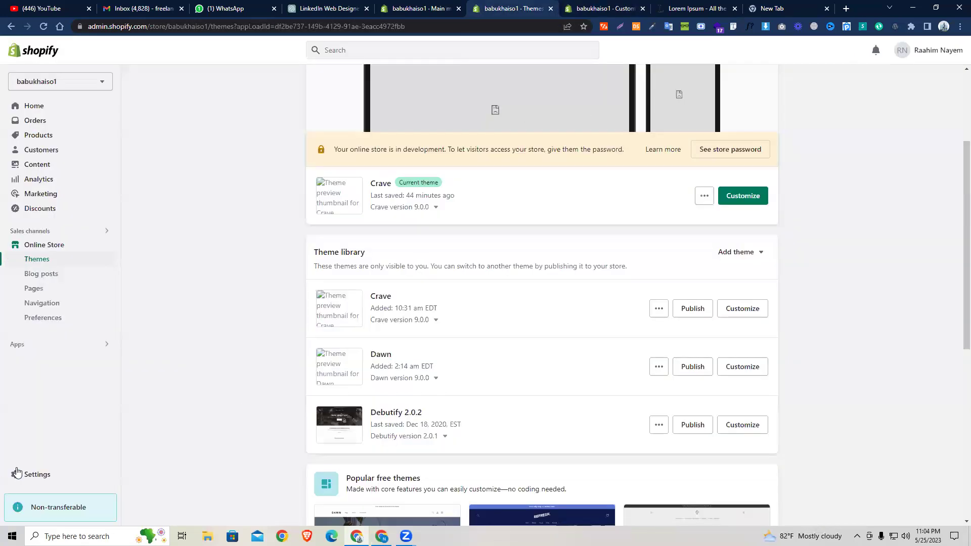
{"action": "scroll", "coordinate": [769, 380], "scroll_direction": "down", "scroll_amount": 7}
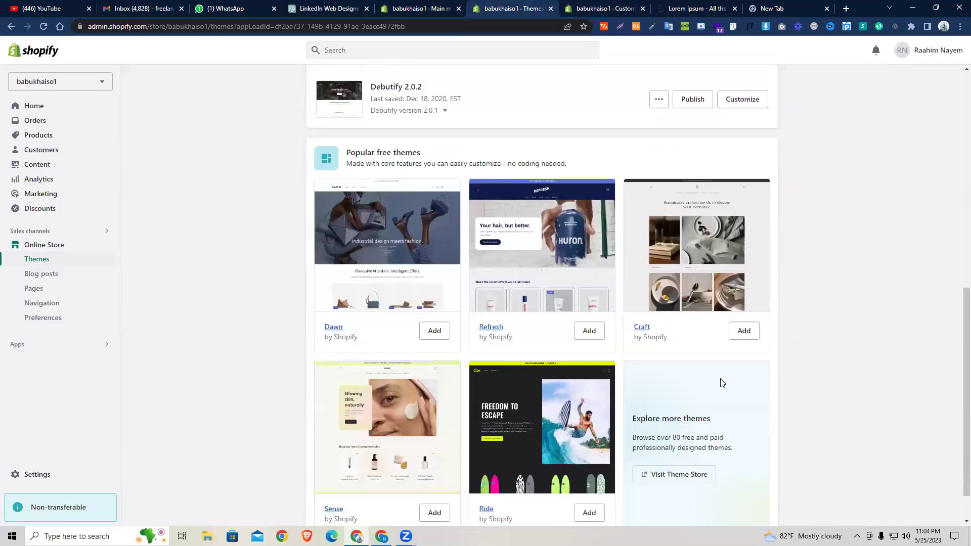
{"action": "left_click", "coordinate": [674, 427]}
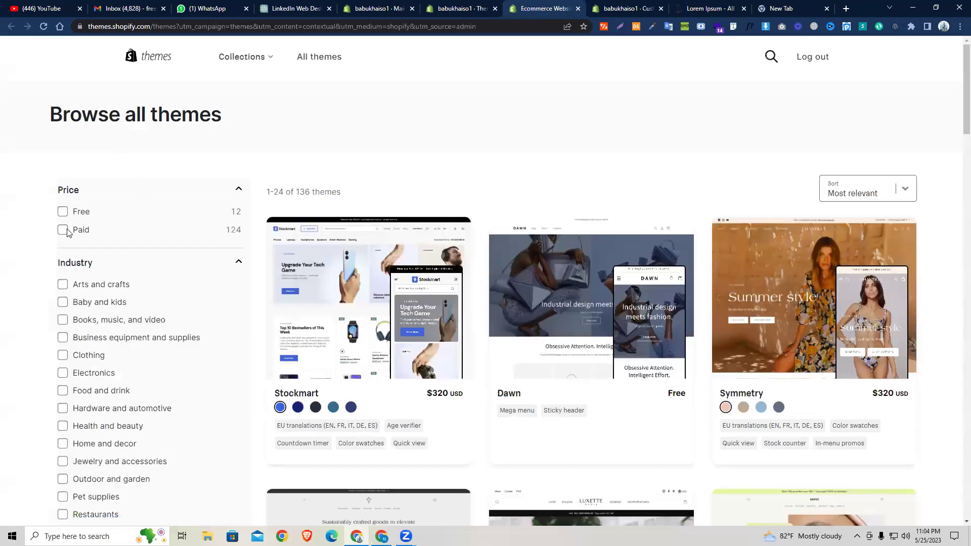
Filter the theme catalogue to Paid themes and look through the listed themes and their prices.
{"action": "left_click", "coordinate": [65, 231]}
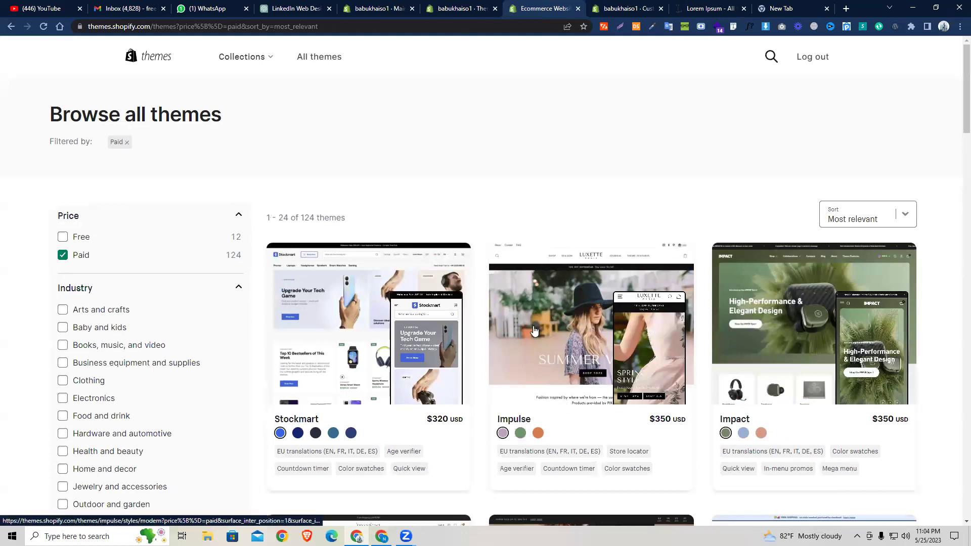
{"action": "scroll", "coordinate": [532, 329], "scroll_direction": "down", "scroll_amount": 4}
{"action": "scroll", "coordinate": [540, 188], "scroll_direction": "down", "scroll_amount": 7}
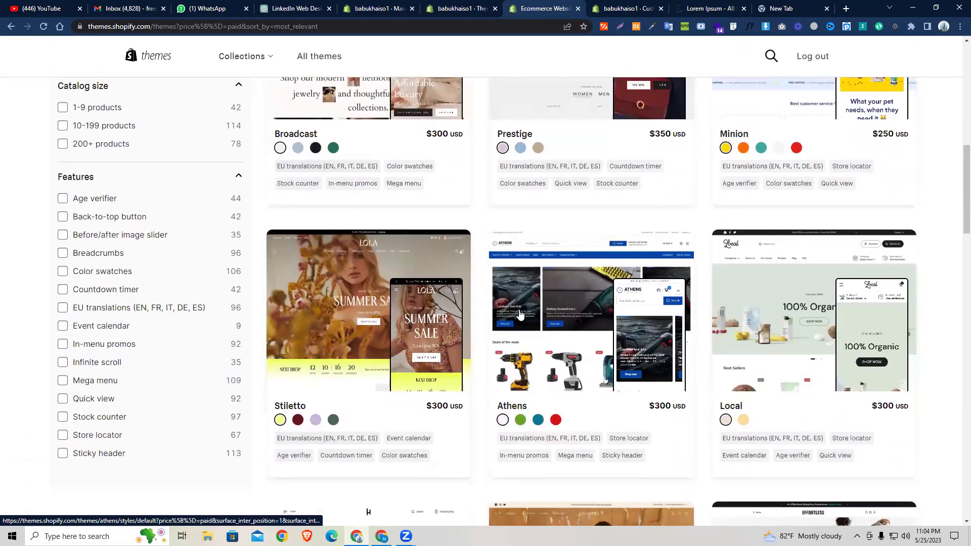
{"action": "scroll", "coordinate": [531, 286], "scroll_direction": "up", "scroll_amount": 5}
{"action": "scroll", "coordinate": [527, 290], "scroll_direction": "up", "scroll_amount": 6}
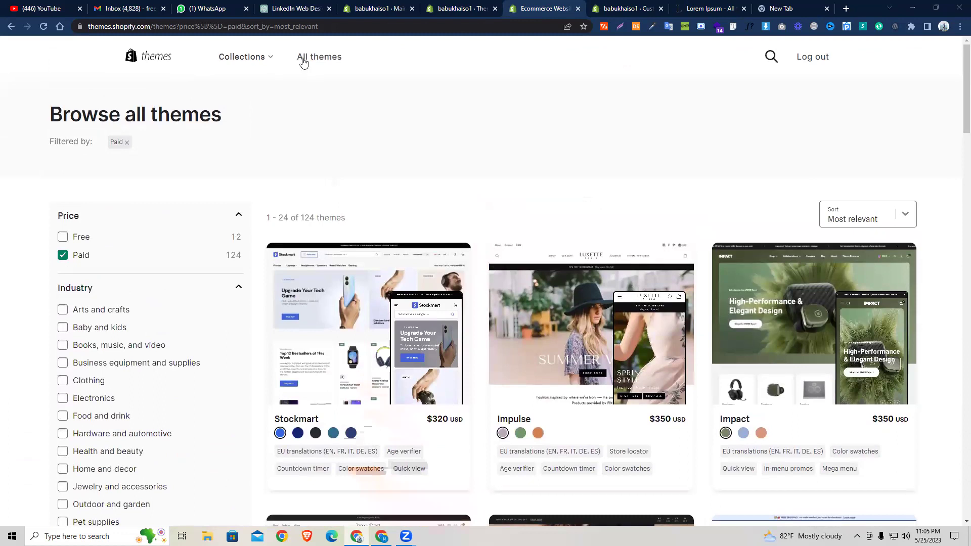
Clear the Paid filter by reopening the full list of all themes, passing through the Theme Store's home page.
{"action": "left_click", "coordinate": [259, 58]}
{"action": "left_click", "coordinate": [316, 61]}
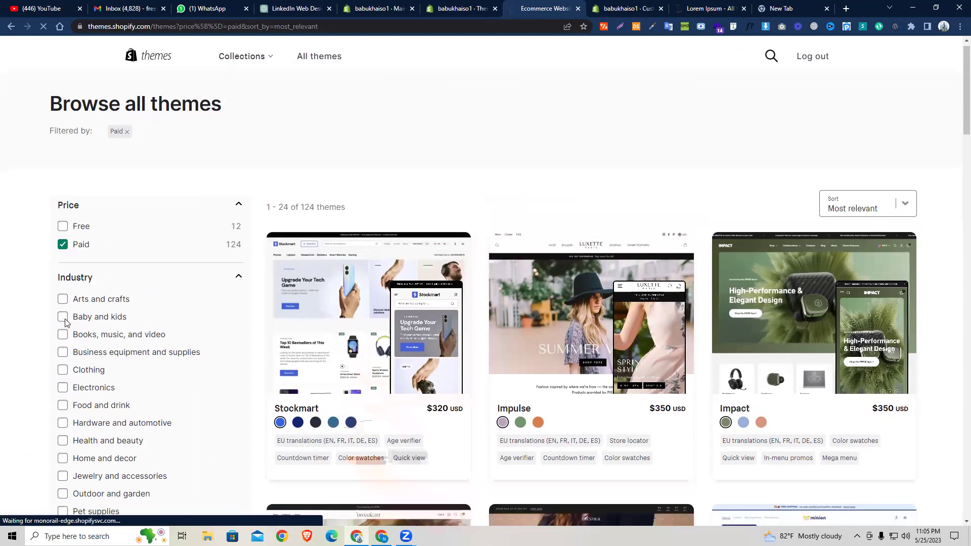
{"action": "scroll", "coordinate": [65, 322], "scroll_direction": "down", "scroll_amount": 5}
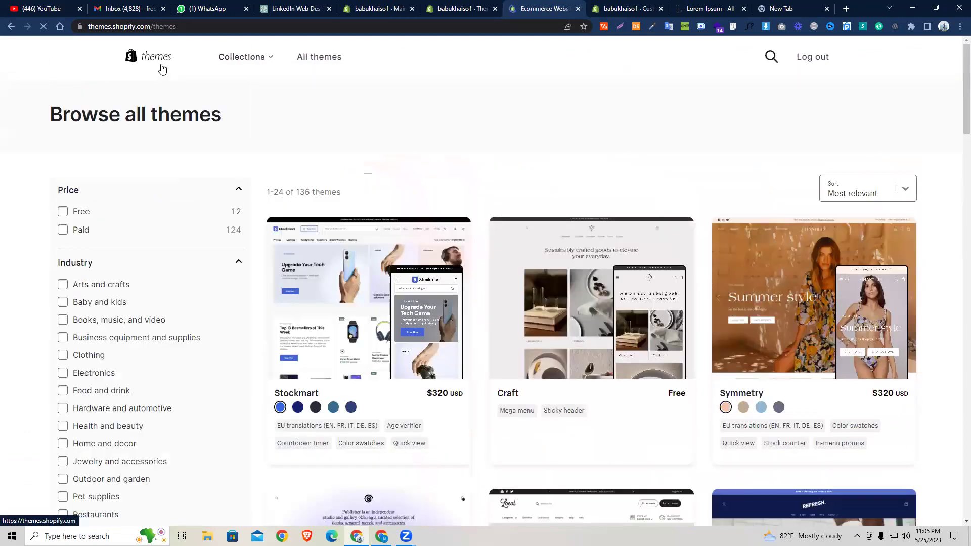
{"action": "left_click", "coordinate": [162, 69]}
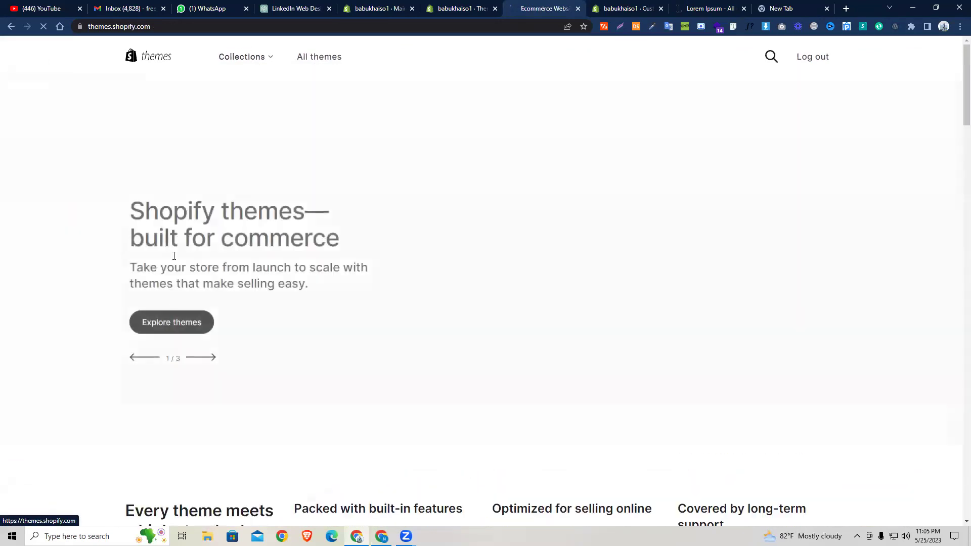
{"action": "left_click", "coordinate": [303, 58]}
Filter the themes by a catalog size of 200+ products and look through the matching themes.
{"action": "scroll", "coordinate": [71, 288], "scroll_direction": "down", "scroll_amount": 4}
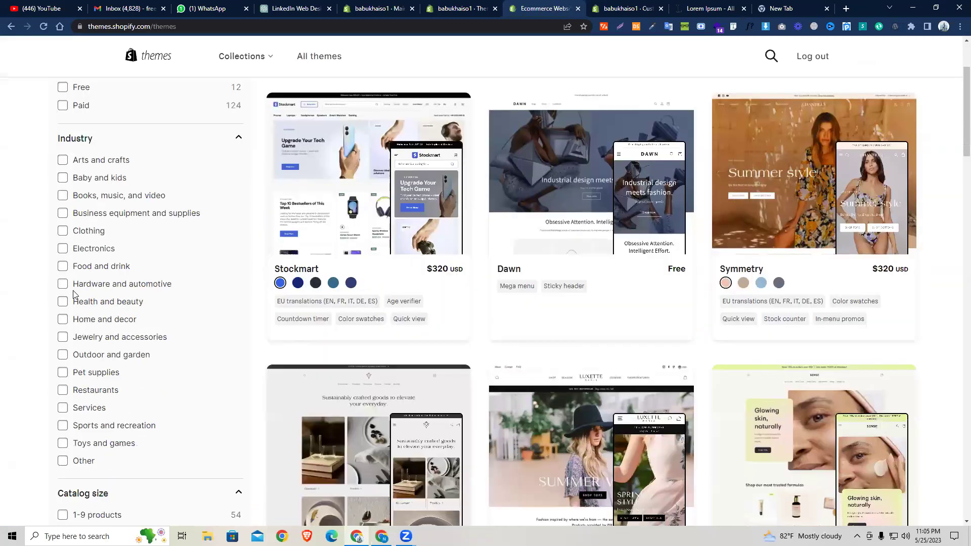
{"action": "scroll", "coordinate": [72, 275], "scroll_direction": "down", "scroll_amount": 3}
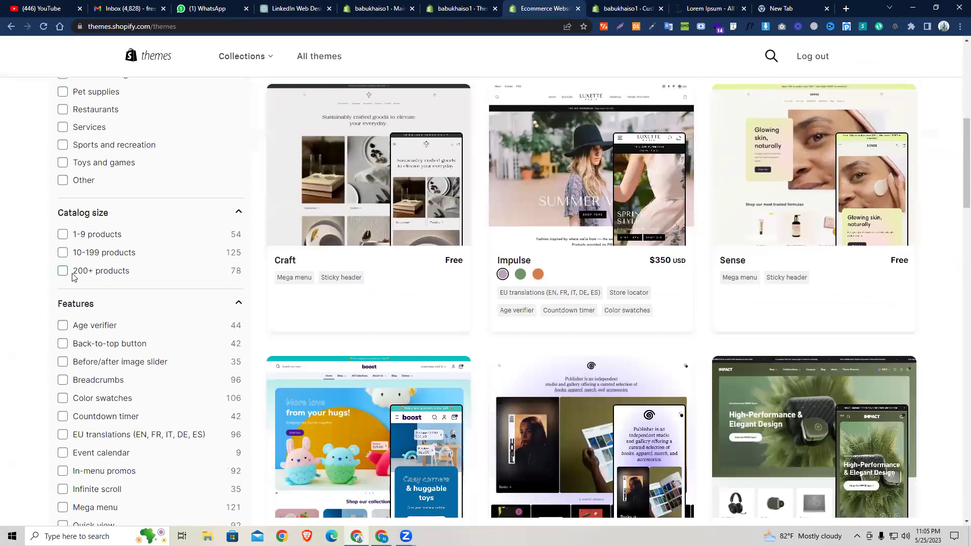
{"action": "left_click", "coordinate": [73, 274]}
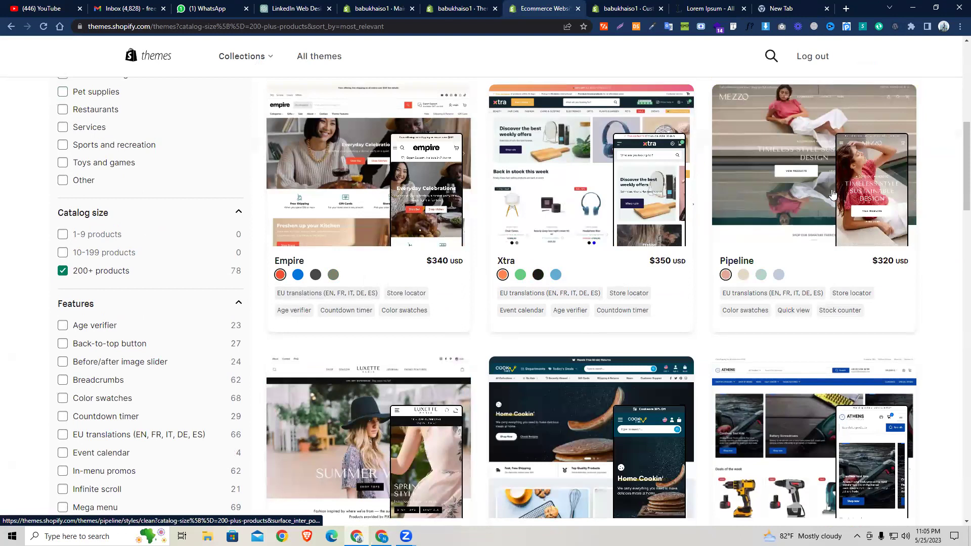
{"action": "scroll", "coordinate": [797, 192], "scroll_direction": "down", "scroll_amount": 2}
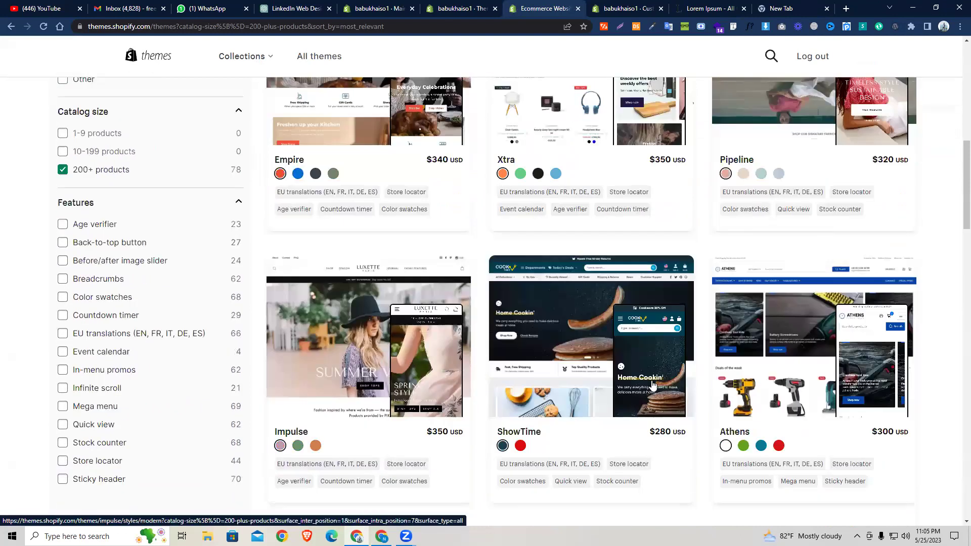
{"action": "scroll", "coordinate": [294, 354], "scroll_direction": "up", "scroll_amount": 5}
{"action": "scroll", "coordinate": [334, 353], "scroll_direction": "up", "scroll_amount": 4}
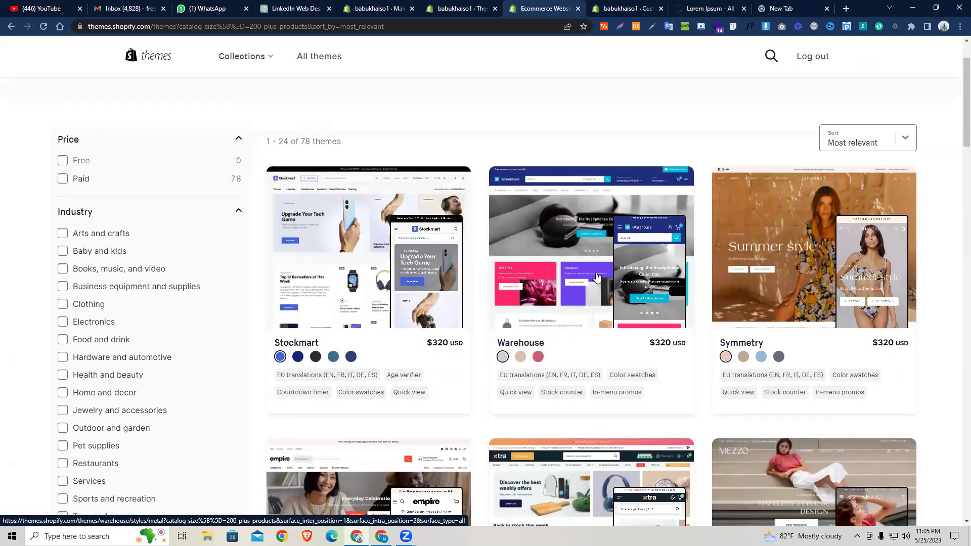
{"action": "scroll", "coordinate": [456, 354], "scroll_direction": "up", "scroll_amount": 1}
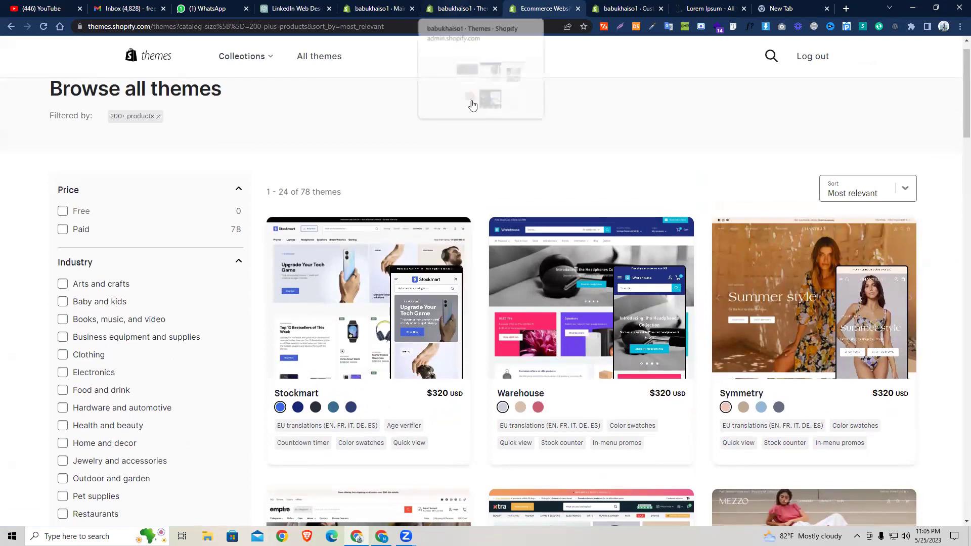
Compare the filtered Theme Store list with the store's popular free themes and the Crave home page in the theme editor.
{"action": "left_click", "coordinate": [457, 10]}
{"action": "left_click", "coordinate": [542, 9]}
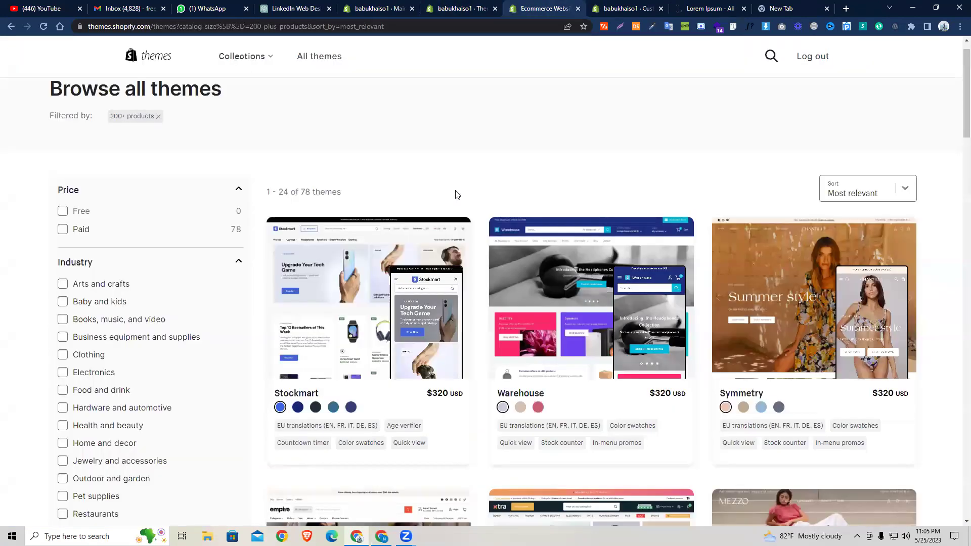
{"action": "left_click", "coordinate": [619, 9]}
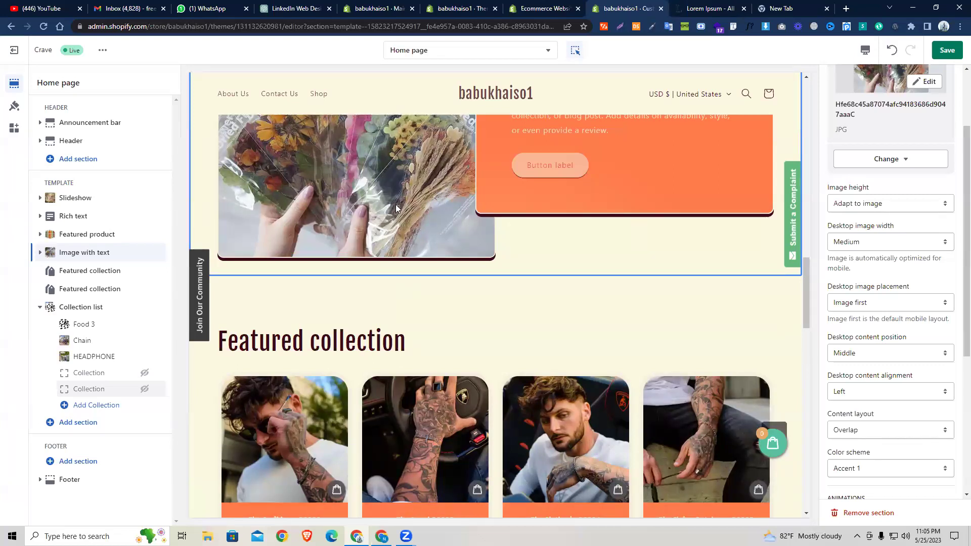
{"action": "key", "text": "ctrl+shift+Tab"}
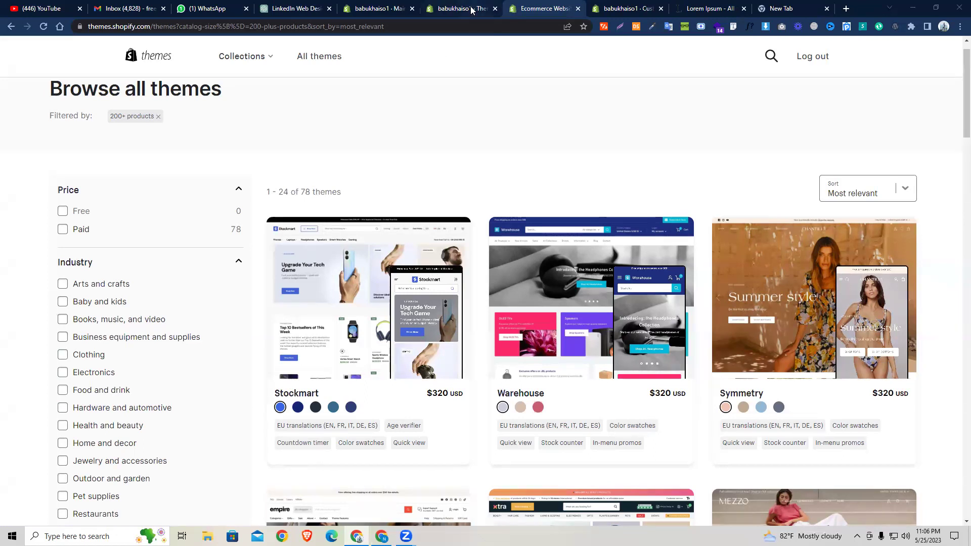
{"action": "mouse_move", "coordinate": [471, 10]}
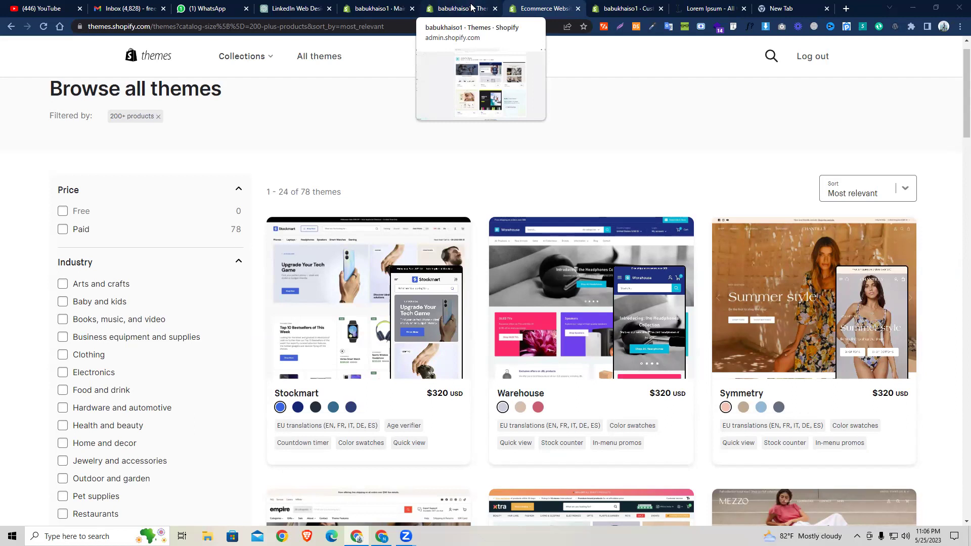
{"action": "left_click", "coordinate": [471, 7]}
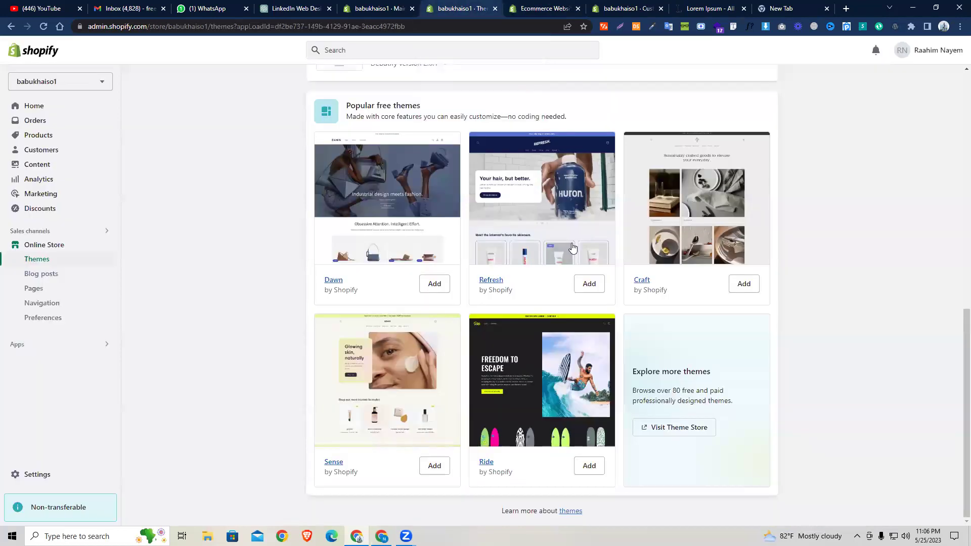
{"action": "left_click", "coordinate": [565, 12]}
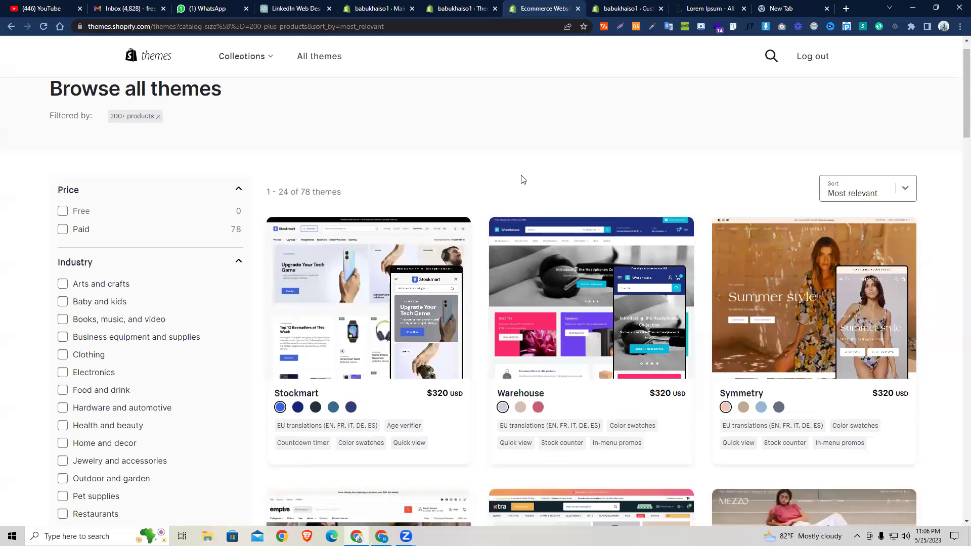
{"action": "left_click", "coordinate": [459, 9]}
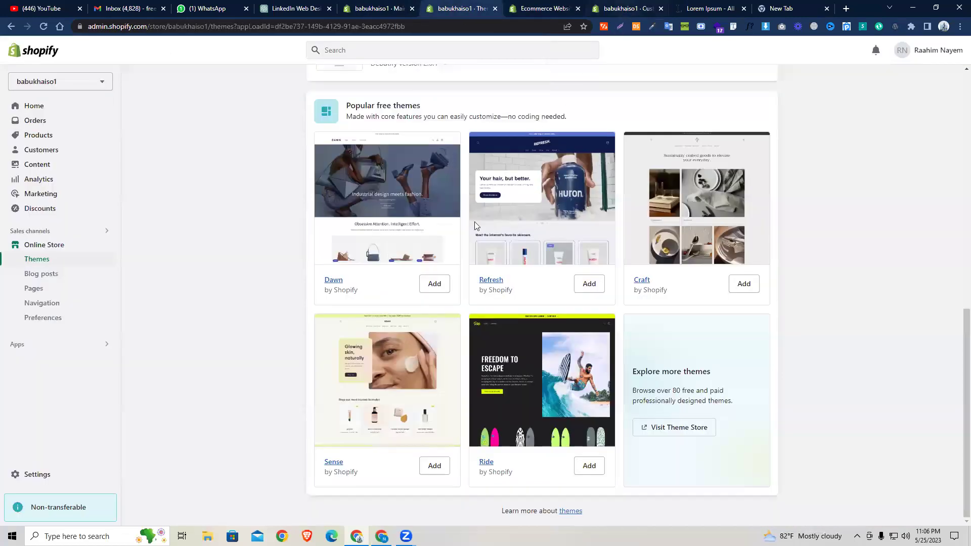
Return to the Crave theme editor and look over the home page from the featured product up to the announcement bar.
{"action": "key", "text": "ctrl+Tab"}
{"action": "key", "text": "ctrl+Tab"}
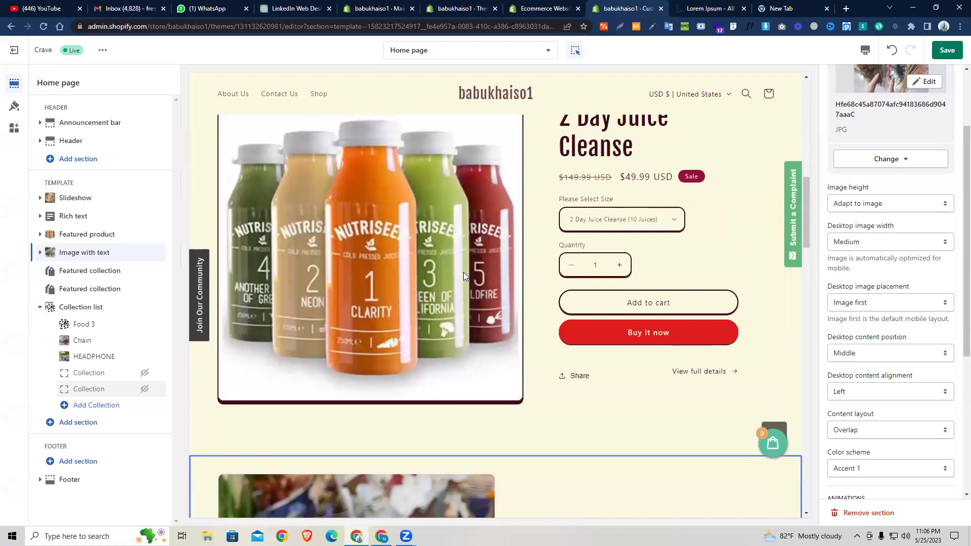
{"action": "scroll", "coordinate": [464, 276], "scroll_direction": "up", "scroll_amount": 8}
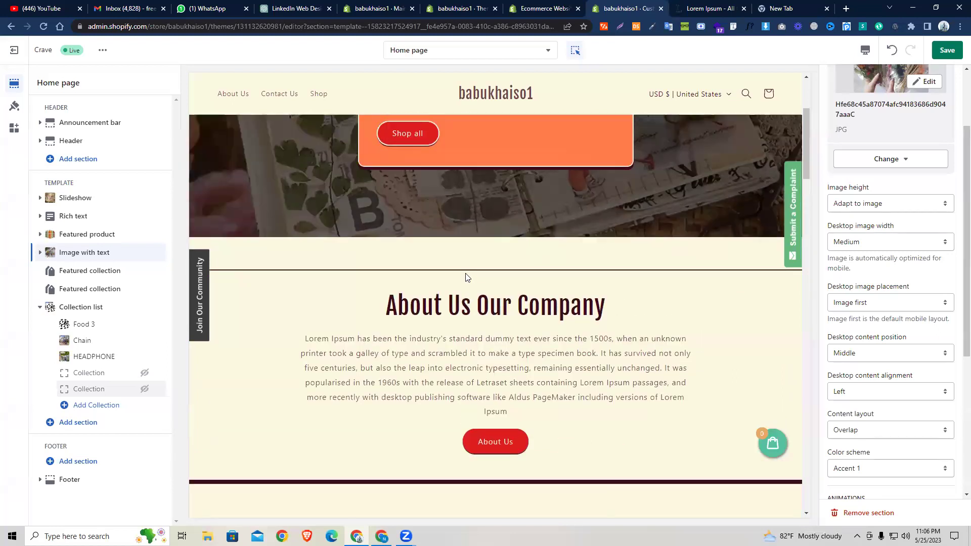
{"action": "scroll", "coordinate": [466, 277], "scroll_direction": "up", "scroll_amount": 4}
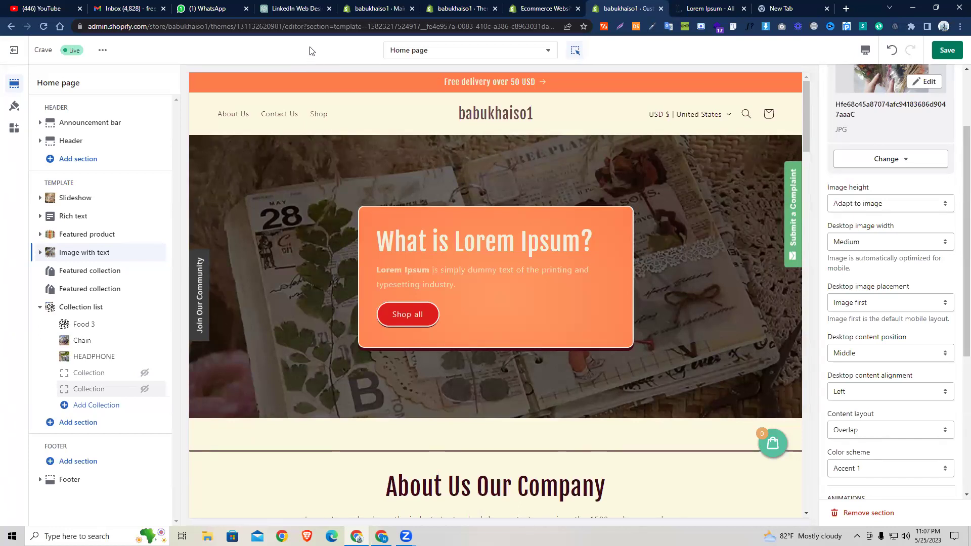
Open a new blank note on notepad.pw in the empty browser tab.
{"action": "left_click", "coordinate": [810, 8]}
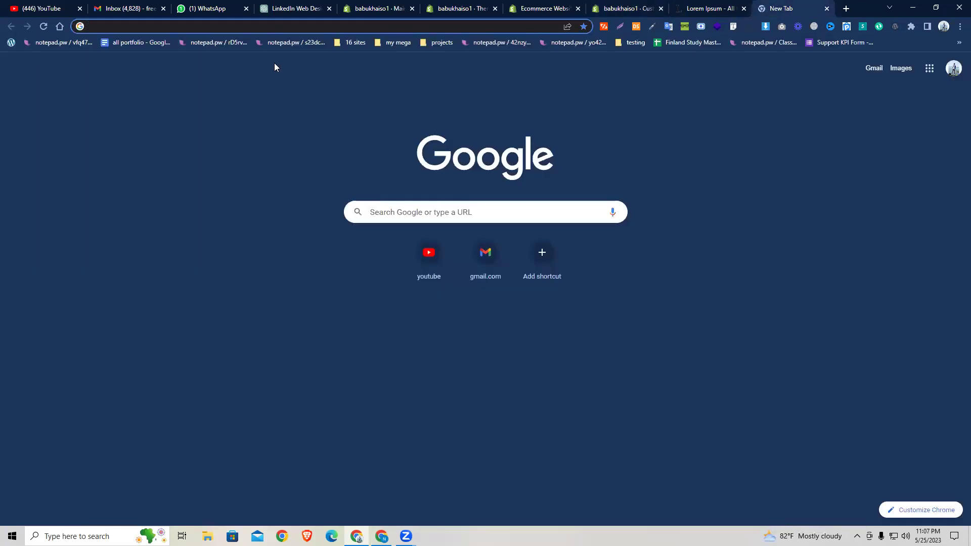
{"action": "type", "text": "no"}
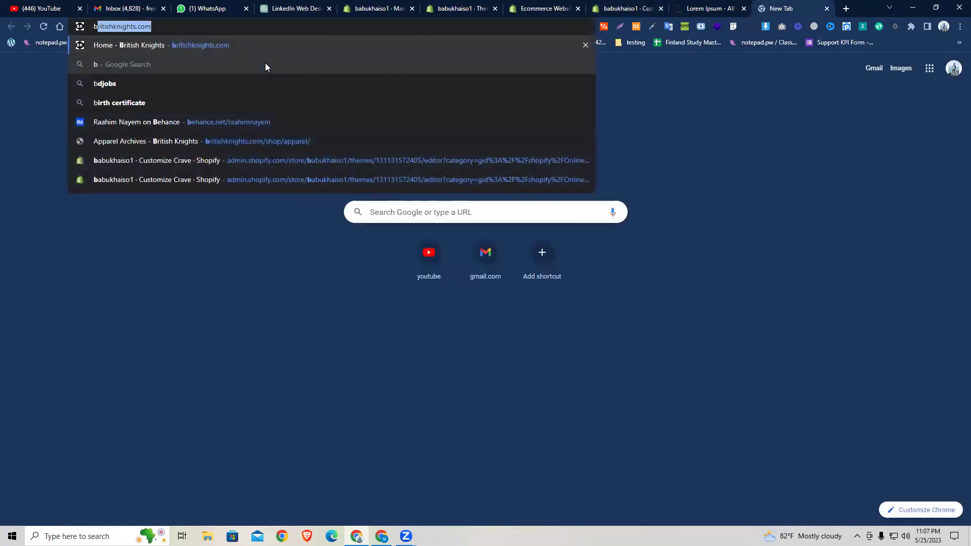
{"action": "type", "text": "tepad"}
{"action": "key", "text": "Return"}
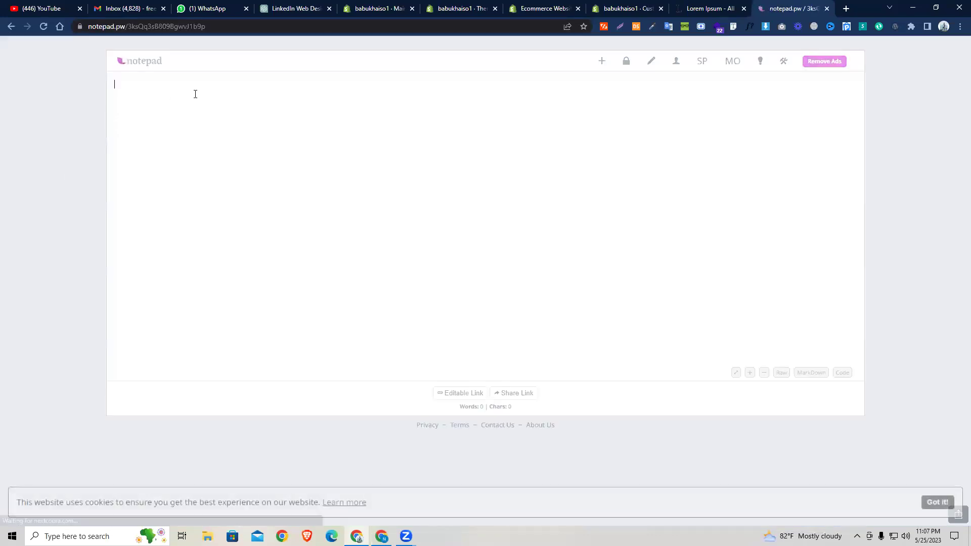
Write "1. pet niche" as the first line of the blank note.
{"action": "left_click", "coordinate": [230, 85]}
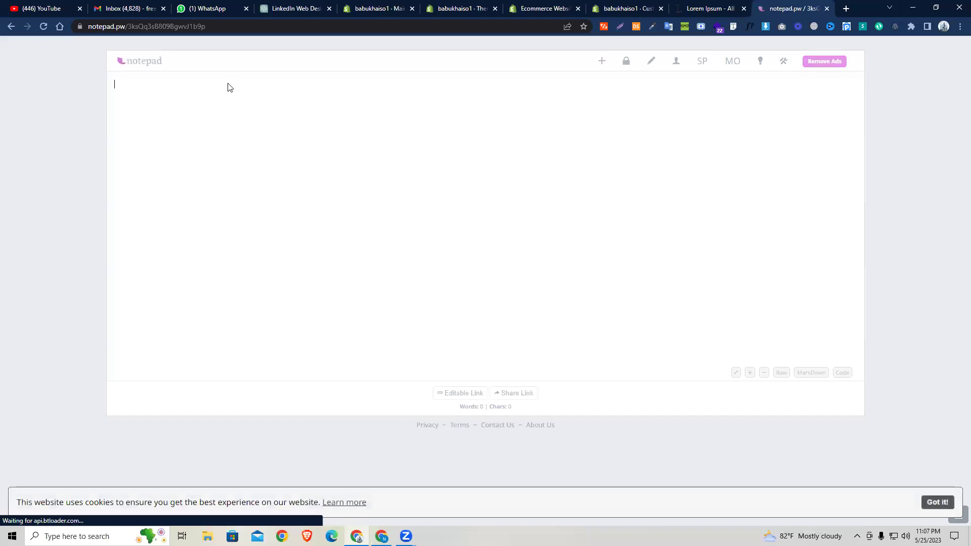
{"action": "type", "text": "1. pet "}
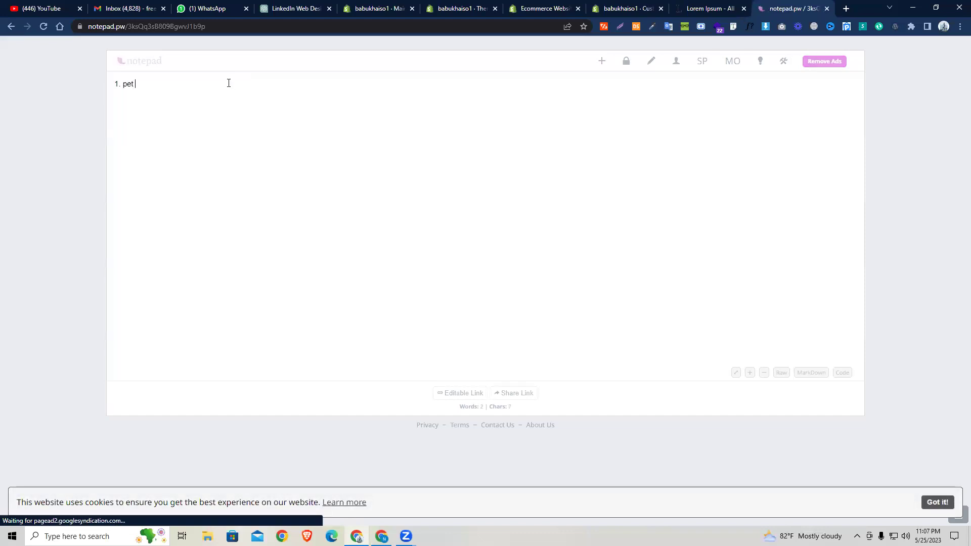
{"action": "type", "text": "niche"}
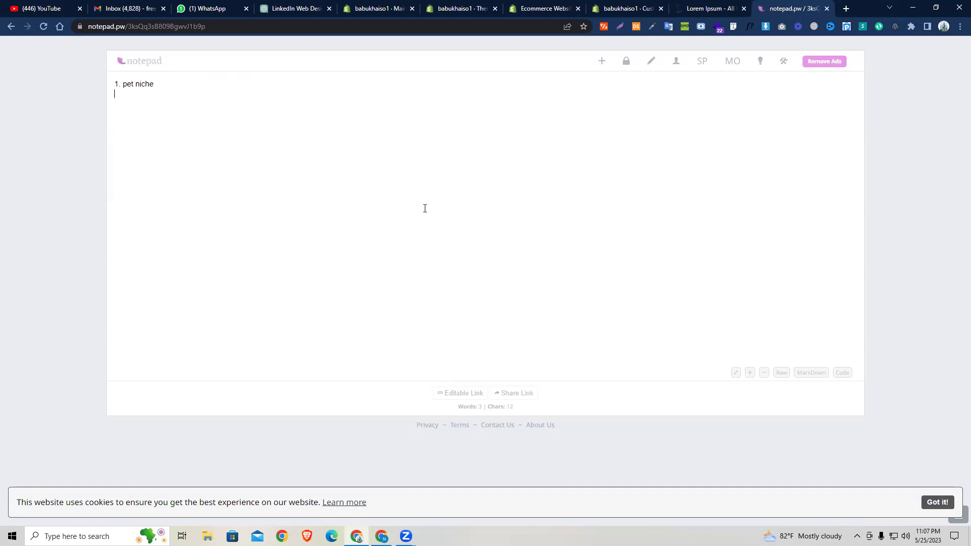
Add a second line to the note reading "2. how many product do you want to upload into your store?====".
{"action": "key", "text": "Return"}
{"action": "type", "text": "2. how many product do you want to upl"}
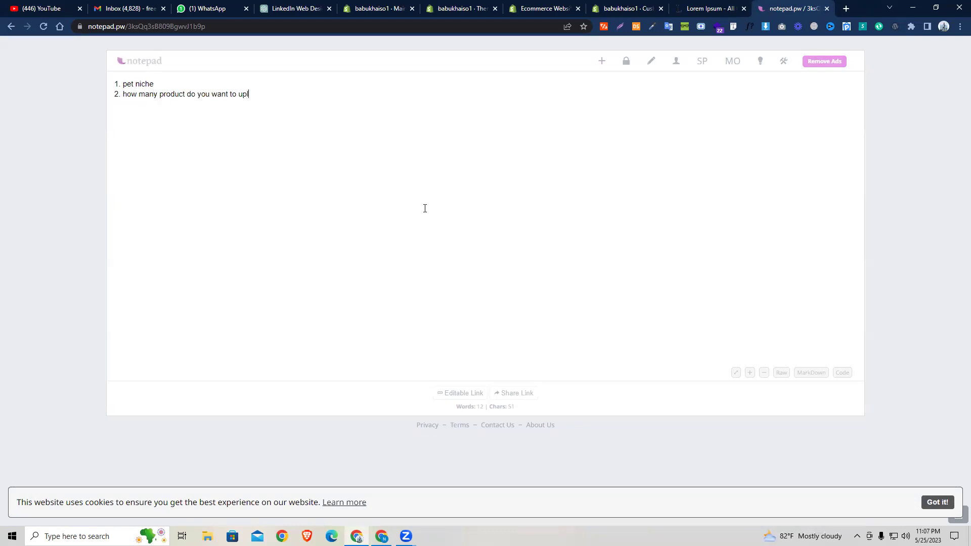
{"action": "type", "text": "oad into your store?"}
{"action": "left_click", "coordinate": [341, 89]}
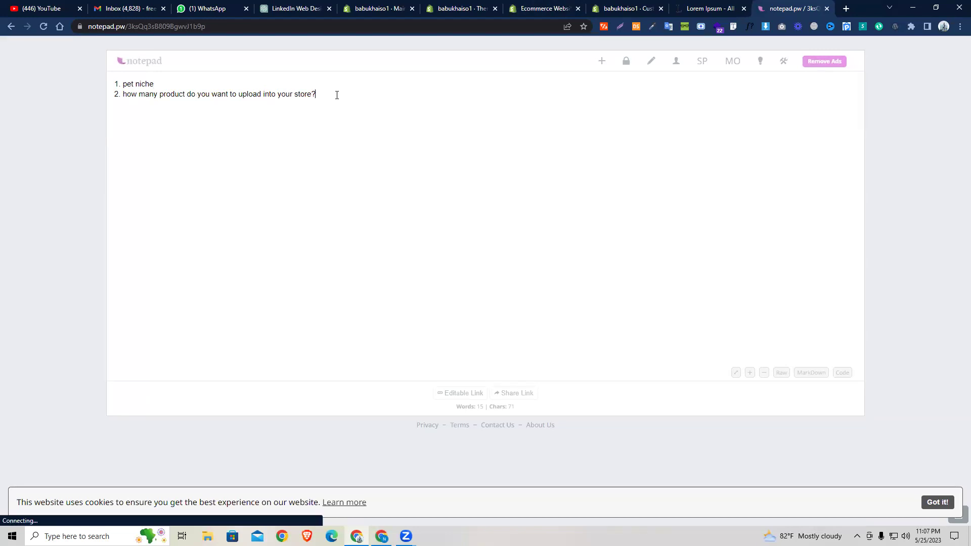
{"action": "type", "text": "===="}
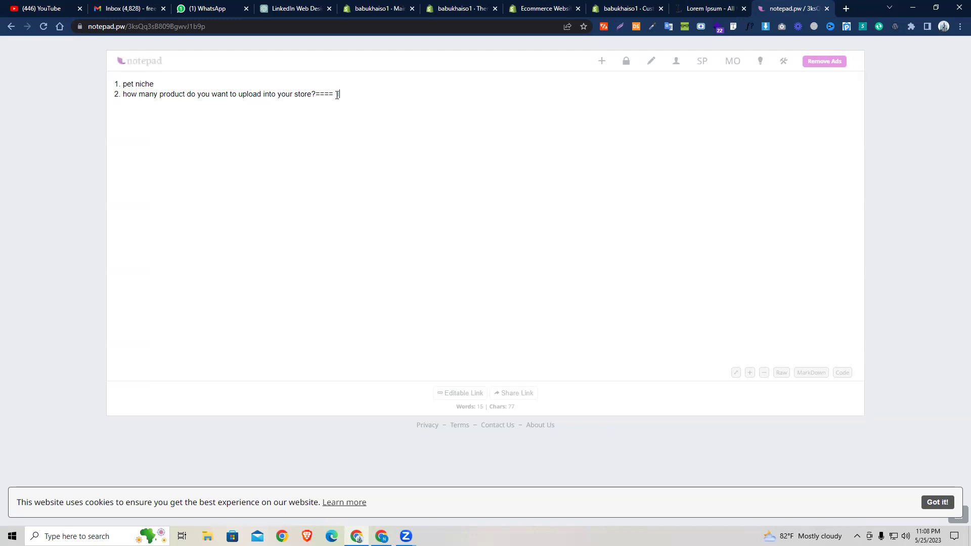
{"action": "type", "text": "  -"}
Switch back to the Theme Store list filtered to 200+ products.
{"action": "left_click", "coordinate": [500, 16]}
{"action": "left_click", "coordinate": [510, 14]}
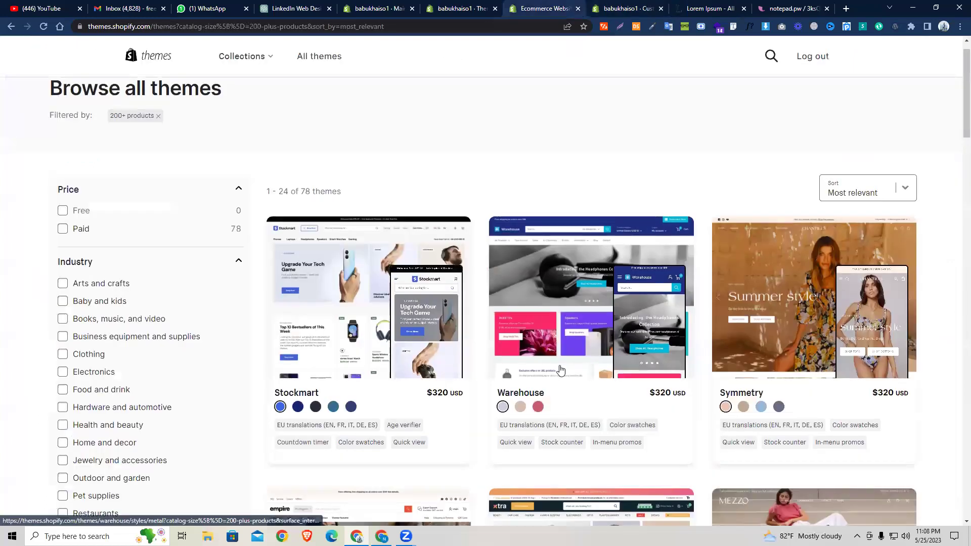
Browse the Theme Store themes listed for catalogs of 200+ products.
{"action": "scroll", "coordinate": [560, 371], "scroll_direction": "down", "scroll_amount": 3}
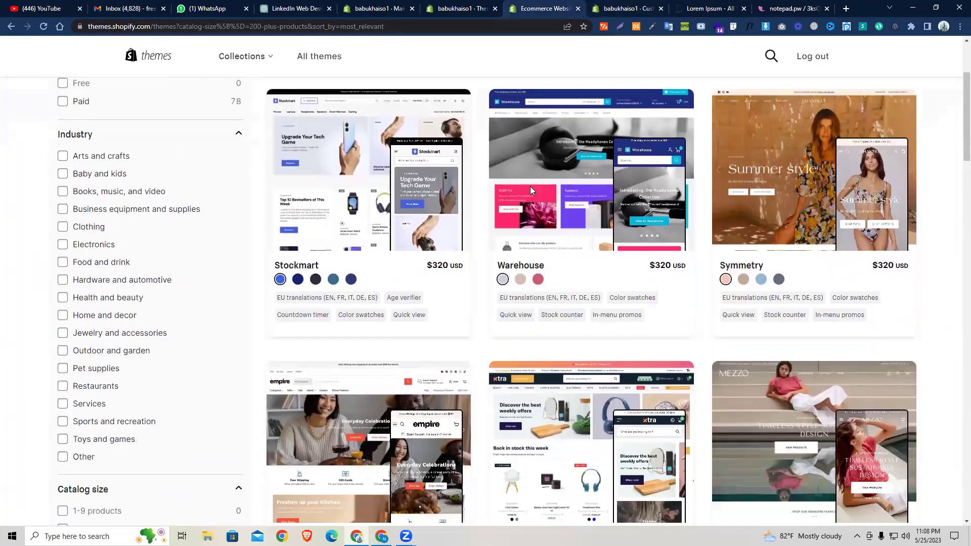
{"action": "scroll", "coordinate": [531, 189], "scroll_direction": "down", "scroll_amount": 2}
{"action": "scroll", "coordinate": [533, 185], "scroll_direction": "up", "scroll_amount": 2}
{"action": "scroll", "coordinate": [532, 184], "scroll_direction": "down", "scroll_amount": 10}
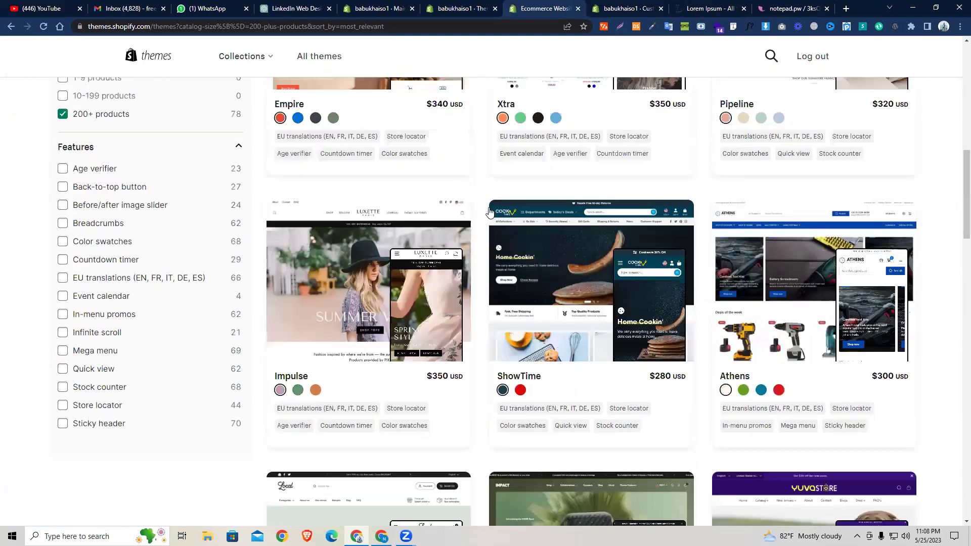
{"action": "scroll", "coordinate": [489, 212], "scroll_direction": "down", "scroll_amount": 3}
{"action": "scroll", "coordinate": [546, 333], "scroll_direction": "up", "scroll_amount": 14}
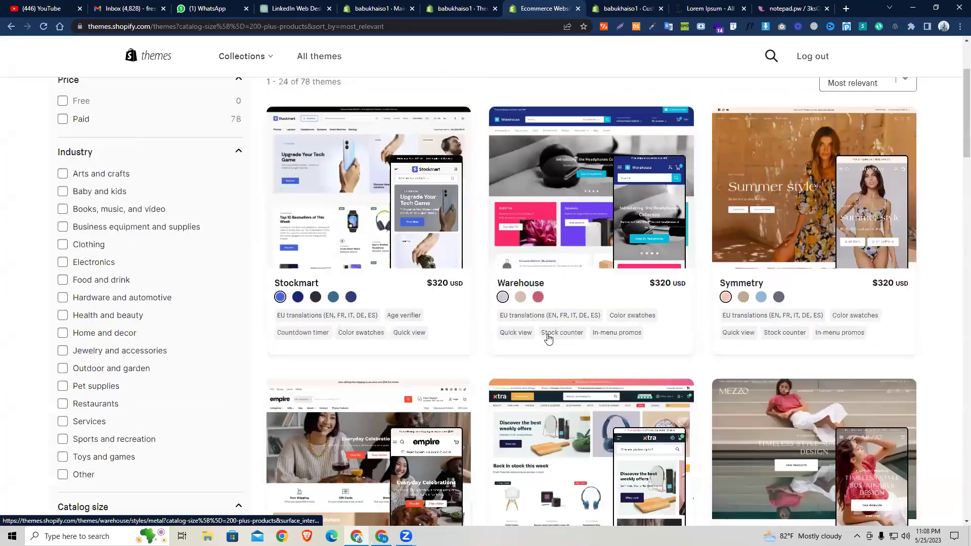
{"action": "scroll", "coordinate": [547, 339], "scroll_direction": "up", "scroll_amount": 3}
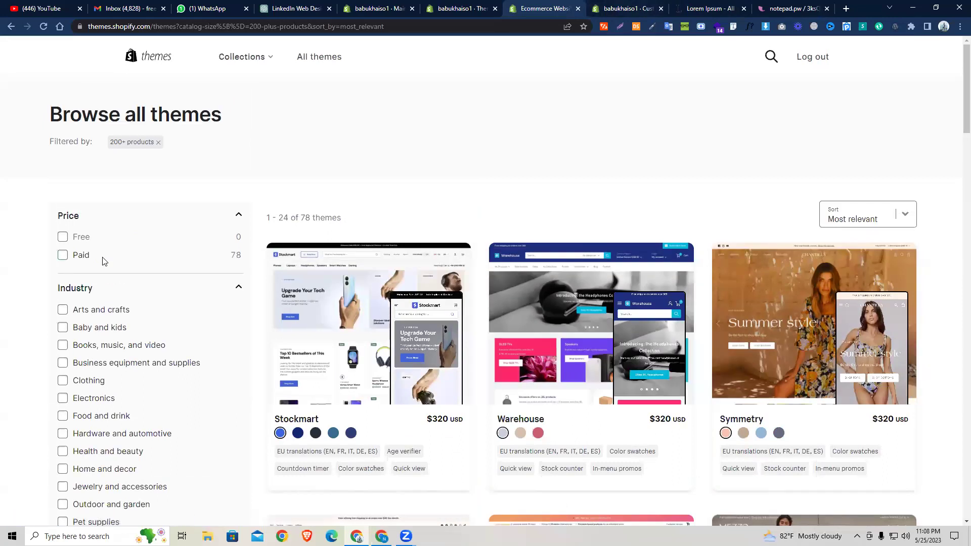
Replace the 200+ products catalog size filter with 10-199 products and browse the filtered themes.
{"action": "scroll", "coordinate": [104, 273], "scroll_direction": "down", "scroll_amount": 7}
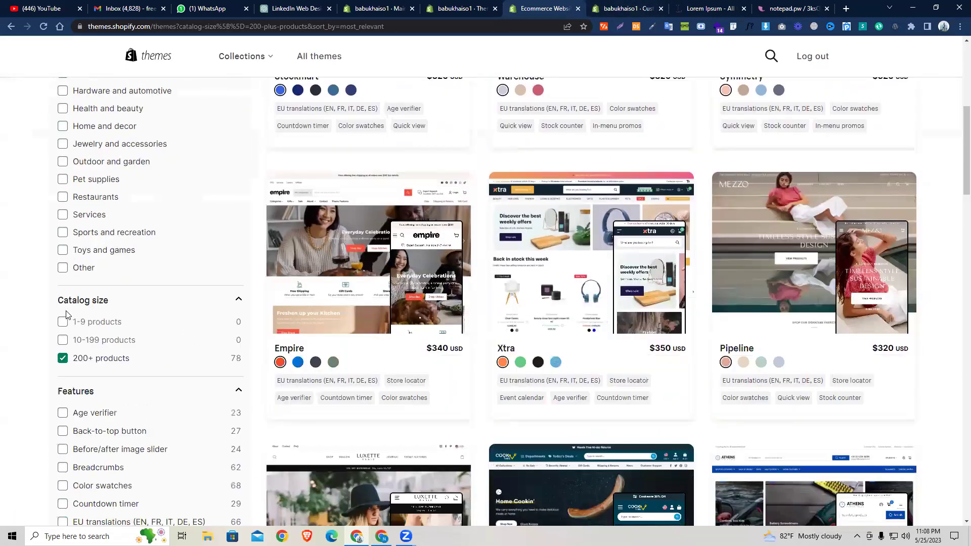
{"action": "scroll", "coordinate": [66, 316], "scroll_direction": "down", "scroll_amount": 1}
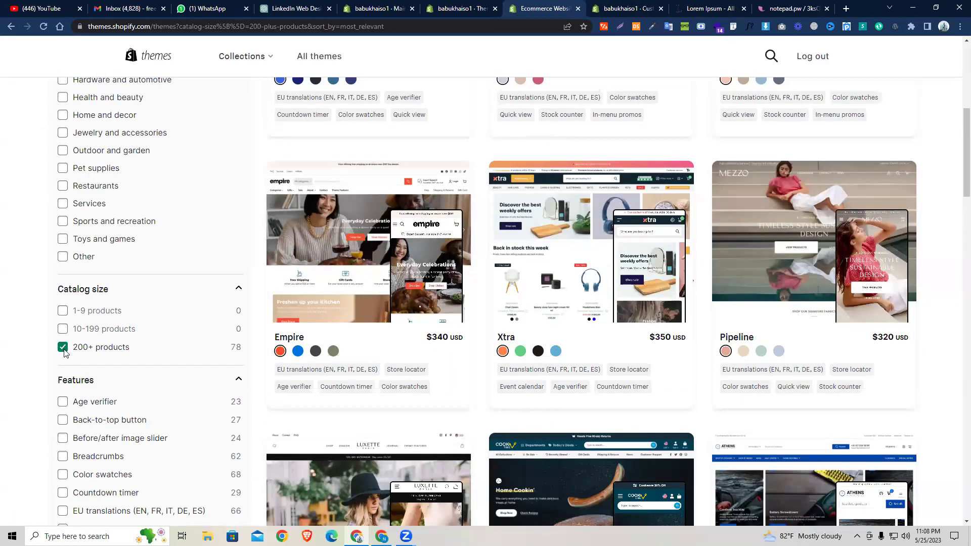
{"action": "left_click", "coordinate": [64, 348]}
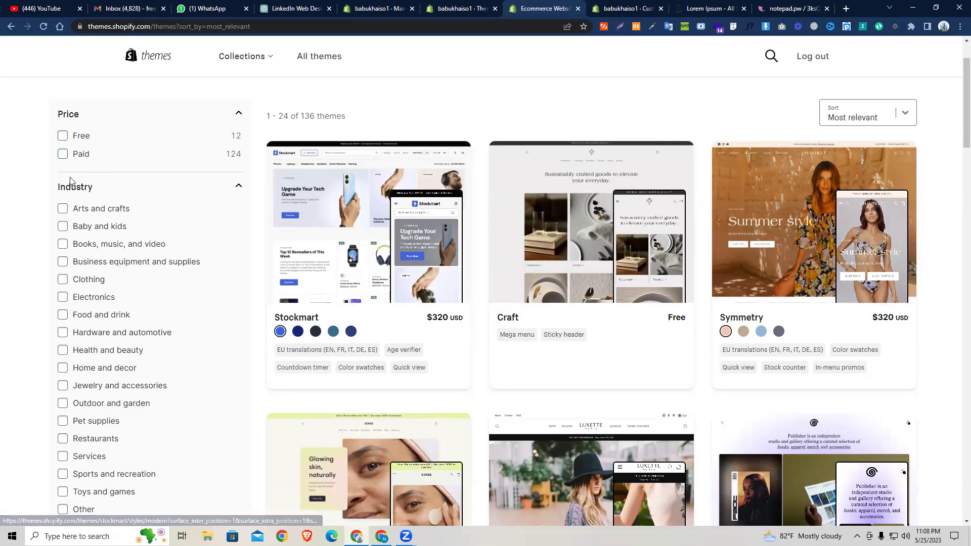
{"action": "scroll", "coordinate": [97, 198], "scroll_direction": "down", "scroll_amount": 1}
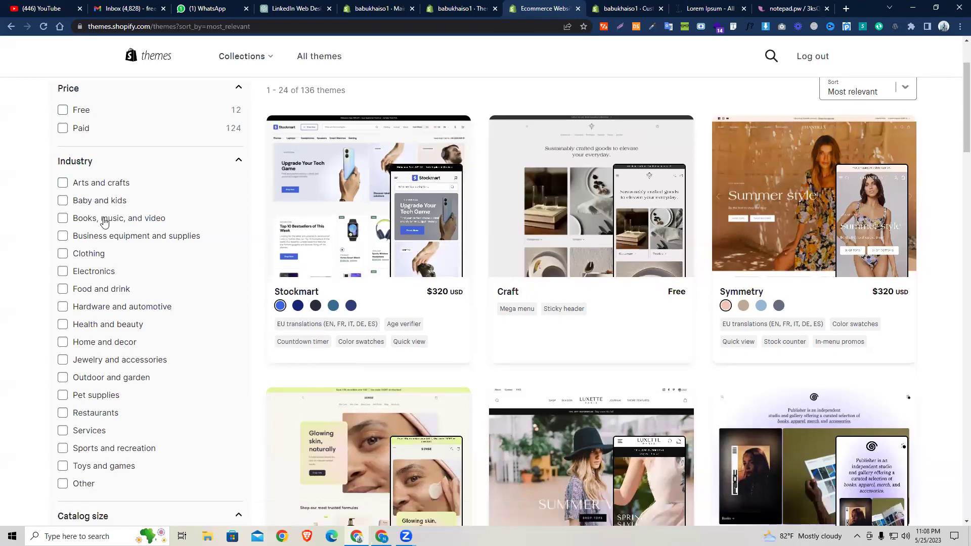
{"action": "scroll", "coordinate": [103, 217], "scroll_direction": "down", "scroll_amount": 5}
{"action": "left_click", "coordinate": [63, 328]}
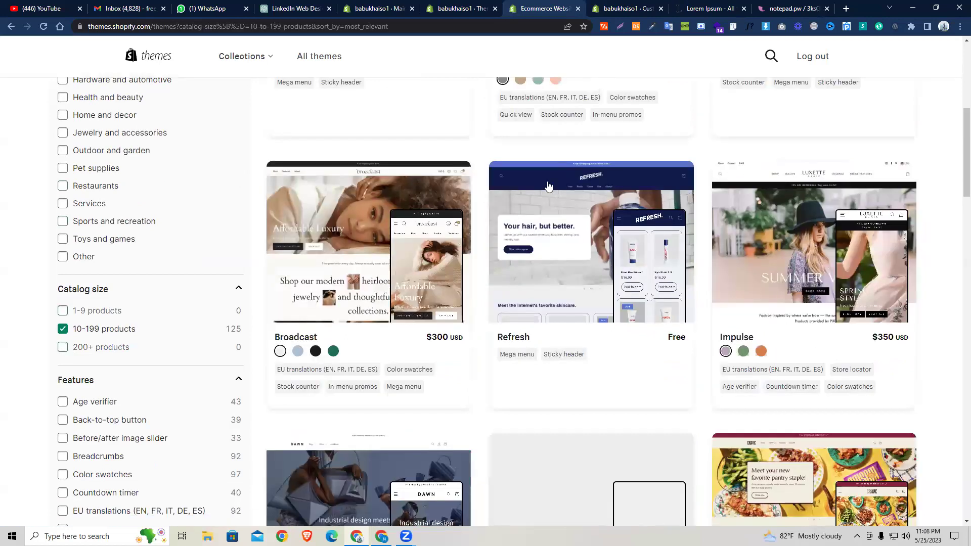
{"action": "scroll", "coordinate": [560, 174], "scroll_direction": "up", "scroll_amount": 4}
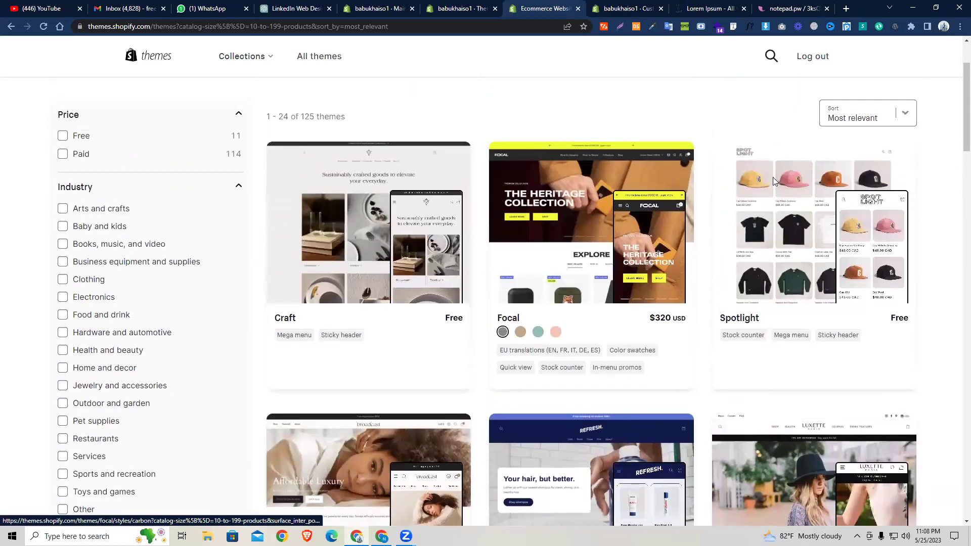
{"action": "scroll", "coordinate": [802, 162], "scroll_direction": "down", "scroll_amount": 5}
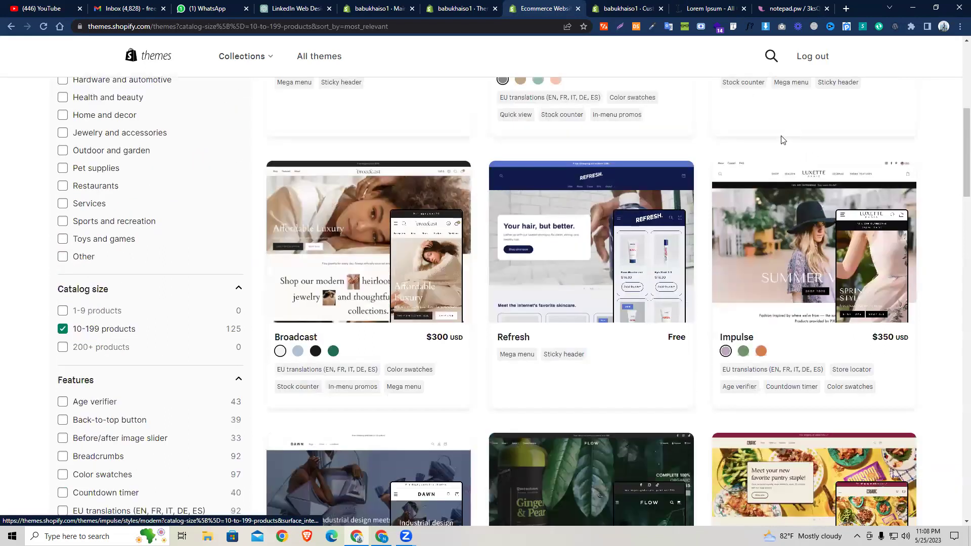
{"action": "scroll", "coordinate": [779, 138], "scroll_direction": "down", "scroll_amount": 2}
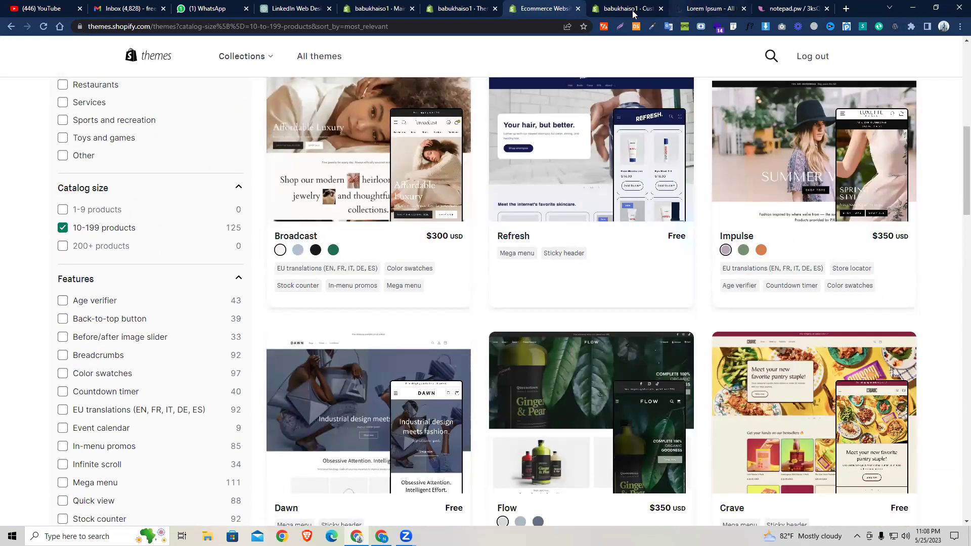
Switch back to the notepad.pw note with the client questions.
{"action": "key", "text": "ctrl+Tab"}
{"action": "key", "text": "ctrl+Tab"}
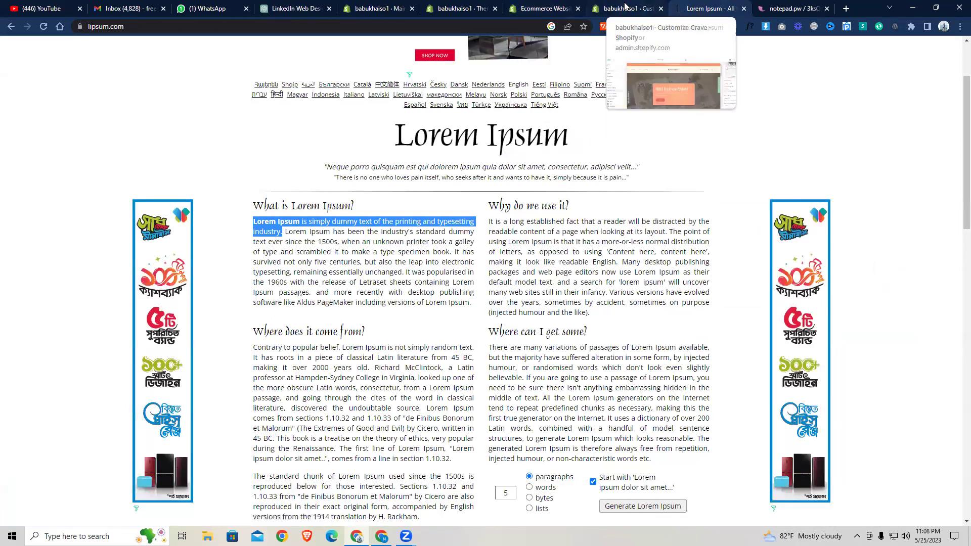
{"action": "key", "text": "ctrl+shift+Tab"}
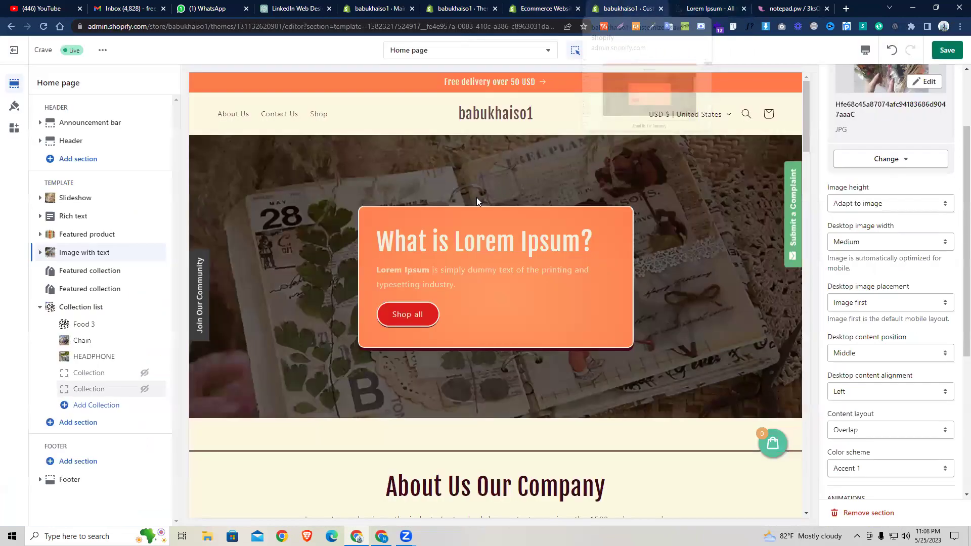
{"action": "key", "text": "ctrl+Tab"}
{"action": "key", "text": "ctrl+Tab"}
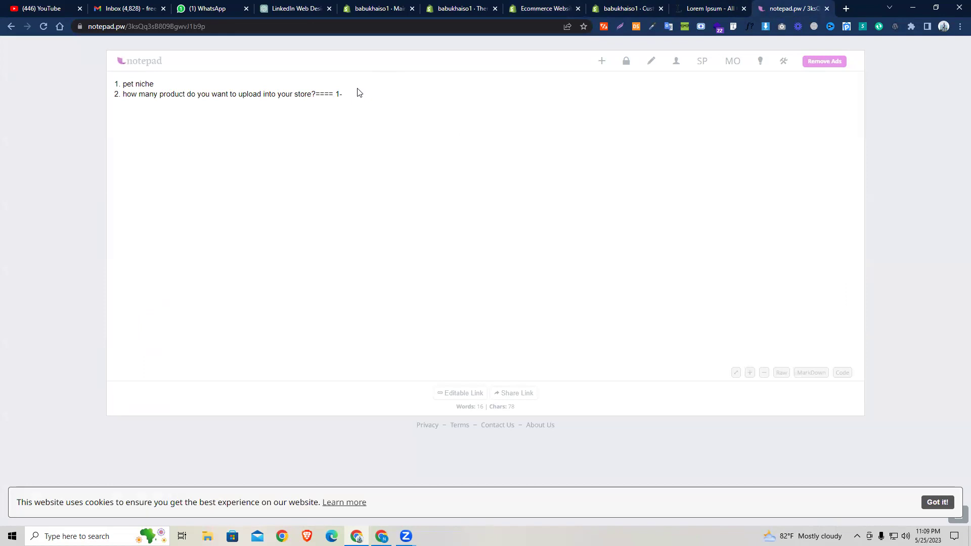
Add a third line to the note reading "3. website color".
{"action": "key", "text": "Return"}
{"action": "type", "text": "4."}
{"action": "key", "text": "BackSpace"}
{"action": "type", "text": "3. "}
{"action": "type", "text": "color"}
{"action": "key", "text": "BackSpace"}
{"action": "key", "text": "BackSpace"}
{"action": "key", "text": "BackSpace"}
{"action": "key", "text": "BackSpace"}
{"action": "key", "text": "BackSpace"}
{"action": "type", "text": "we"}
{"action": "type", "text": "bsite c"}
{"action": "type", "text": "olor  "}
Add line "4. content( images, texts, about us, contact us, privacy policy, shipping policy, shipping, tax, vat functions)" and a row of equals signs below.
{"action": "type", "text": "4. co"}
{"action": "type", "text": "ntent"}
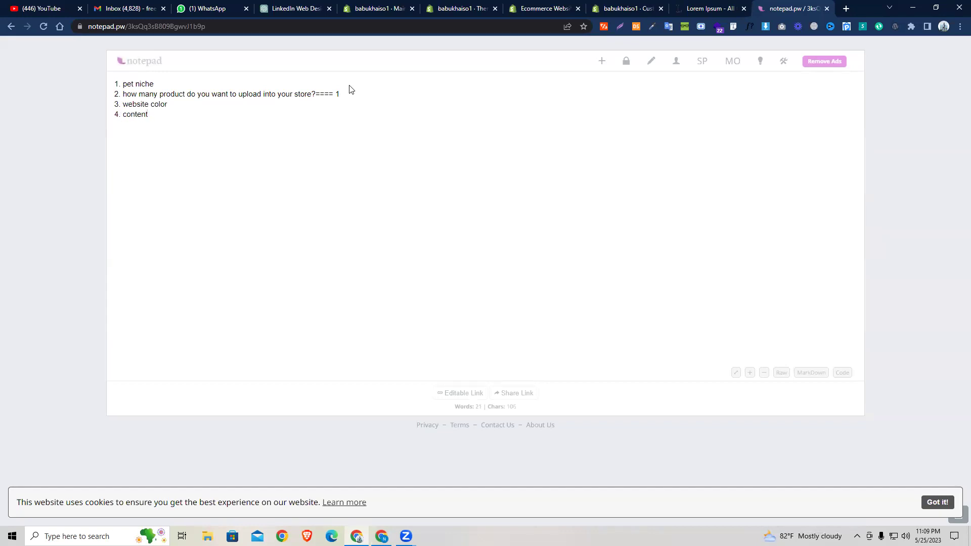
{"action": "type", "text": "( images, texts, ab"}
{"action": "type", "text": "out us, contact us, privacy po"}
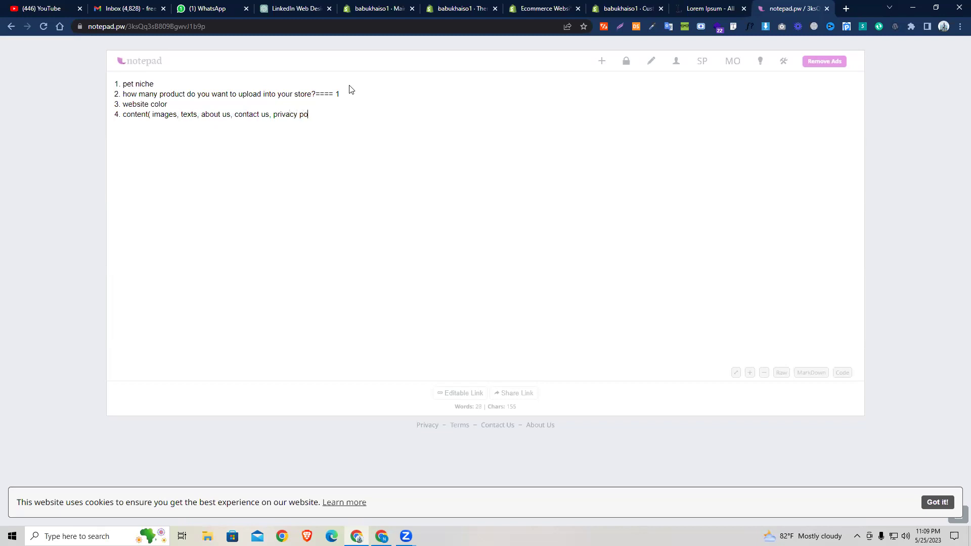
{"action": "type", "text": "licy, shipping policy, shipping, tax, vat "}
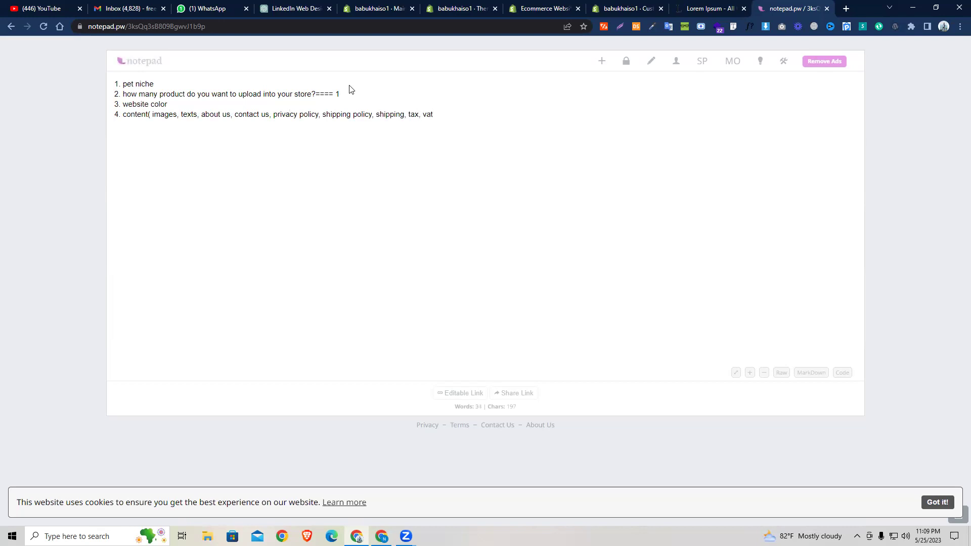
{"action": "type", "text": "fun"}
{"action": "type", "text": "ctions,"}
{"action": "type", "text": ")"}
{"action": "type", "text": "========================="}
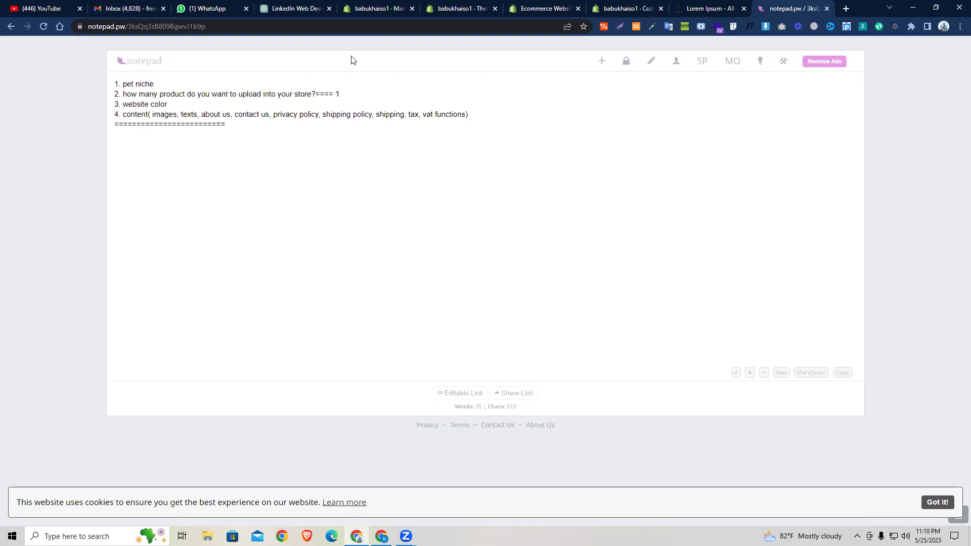
Insert lines "5. Refference stie links" and "6. product information" above the row of equals signs.
{"action": "left_click", "coordinate": [478, 114]}
{"action": "key", "text": "Return"}
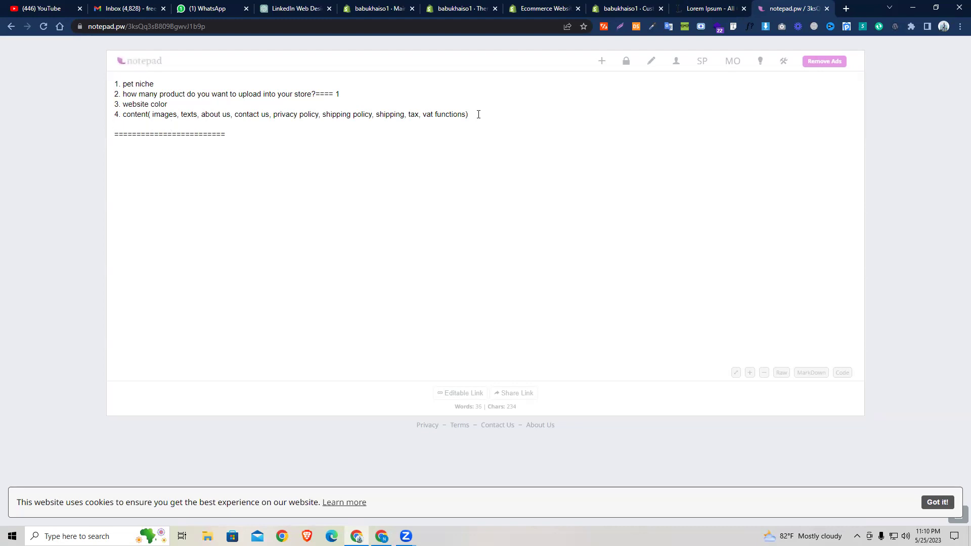
{"action": "type", "text": "5. Refference stie sl"}
{"action": "key", "text": "BackSpace"}
{"action": "key", "text": "BackSpace"}
{"action": "type", "text": "linsk"}
{"action": "key", "text": "BackSpace"}
{"action": "key", "text": "BackSpace"}
{"action": "key", "text": "BackSpace"}
{"action": "type", "text": "nks"}
{"action": "key", "text": "Return"}
{"action": "type", "text": "6. product information"}
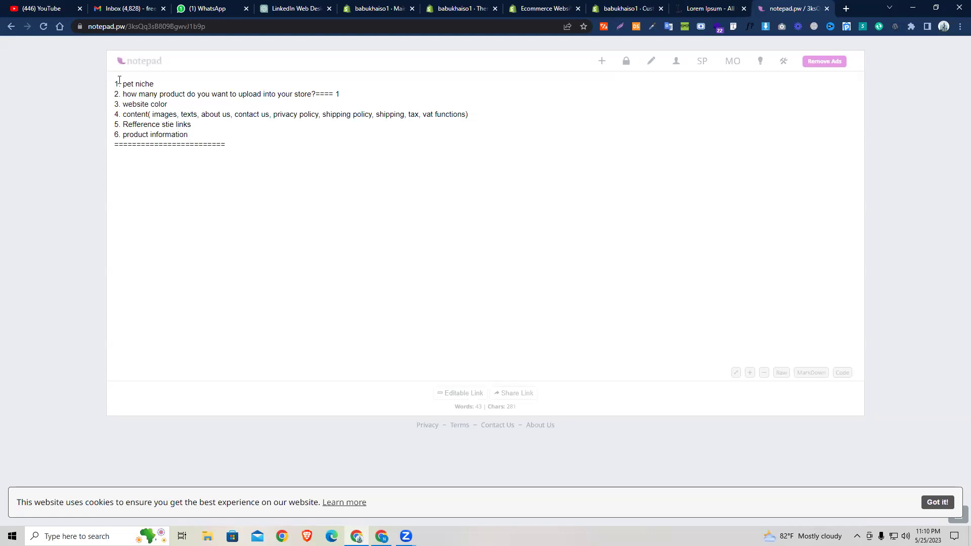
Review the numbered client questions, highlighting the whole list and each of the first four items in turn.
{"action": "left_click_drag", "start_coordinate": [115, 82], "coordinate": [217, 137]}
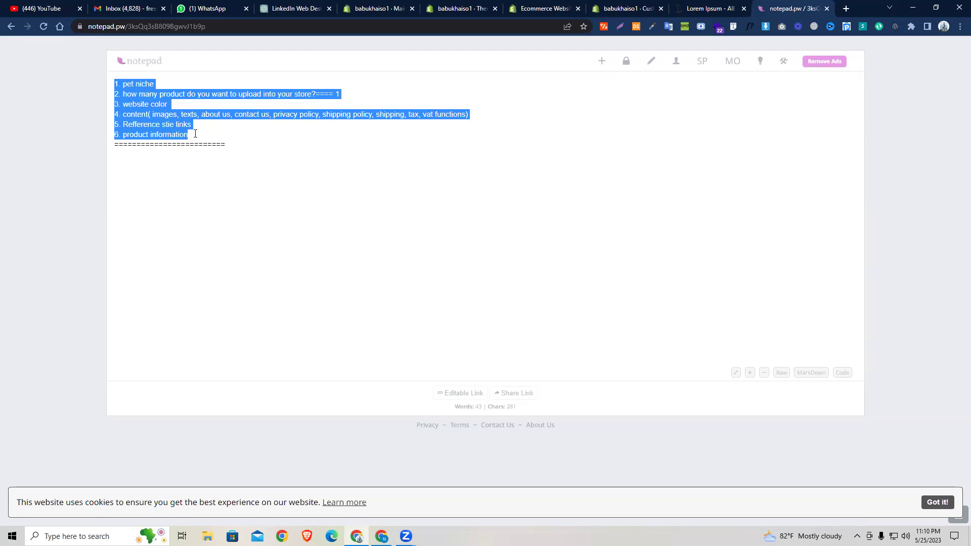
{"action": "left_click", "coordinate": [137, 84]}
{"action": "left_click_drag", "start_coordinate": [123, 84], "coordinate": [154, 85]}
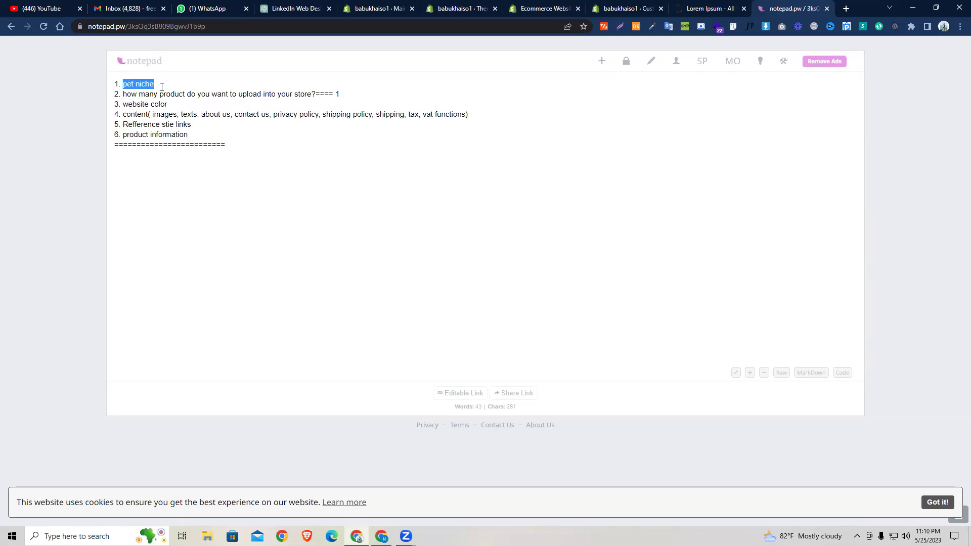
{"action": "triple_click", "coordinate": [165, 94]}
{"action": "triple_click", "coordinate": [158, 105]}
{"action": "triple_click", "coordinate": [145, 115]}
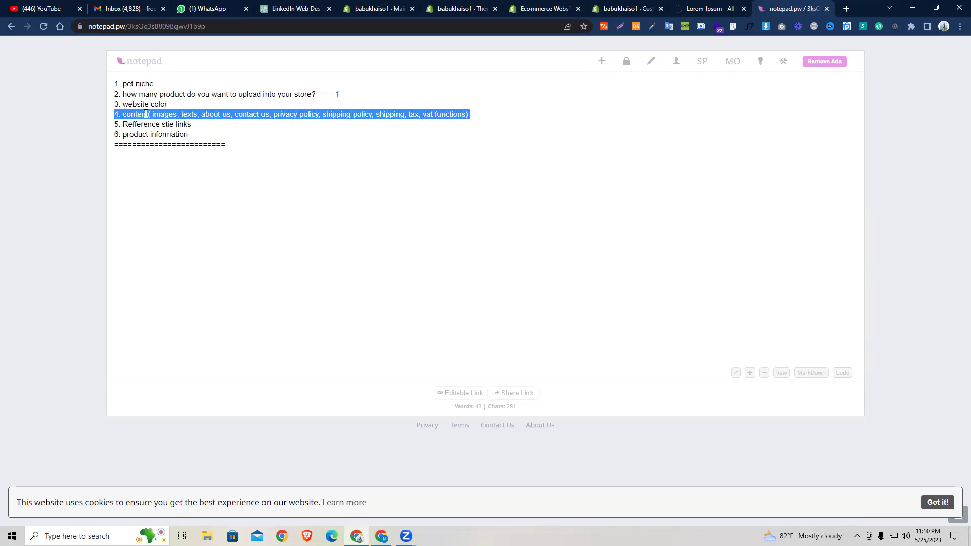
Add "apps functions:" below the row of equals signs and highlight "product information" in line 6.
{"action": "left_click", "coordinate": [180, 157]}
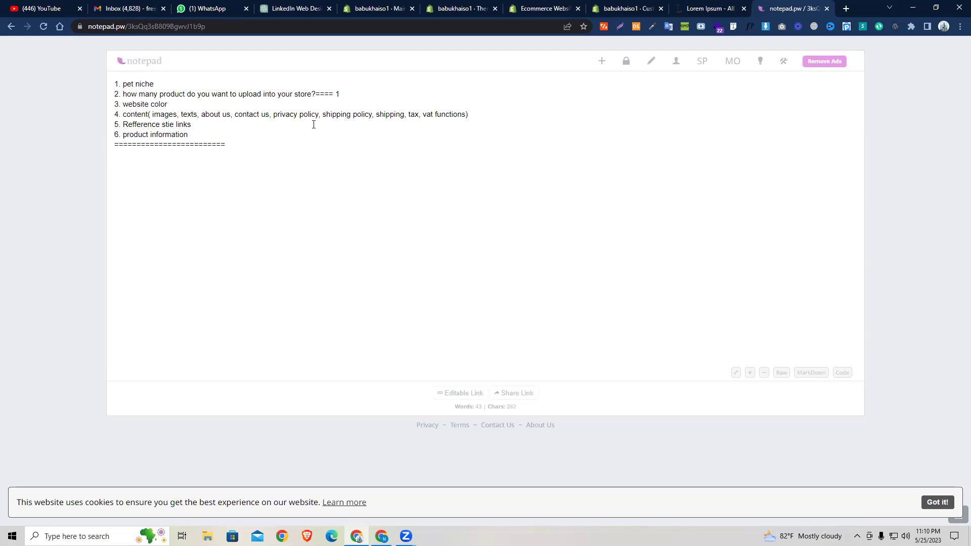
{"action": "type", "text": "apps functions:"}
{"action": "left_click_drag", "start_coordinate": [124, 136], "coordinate": [190, 134]}
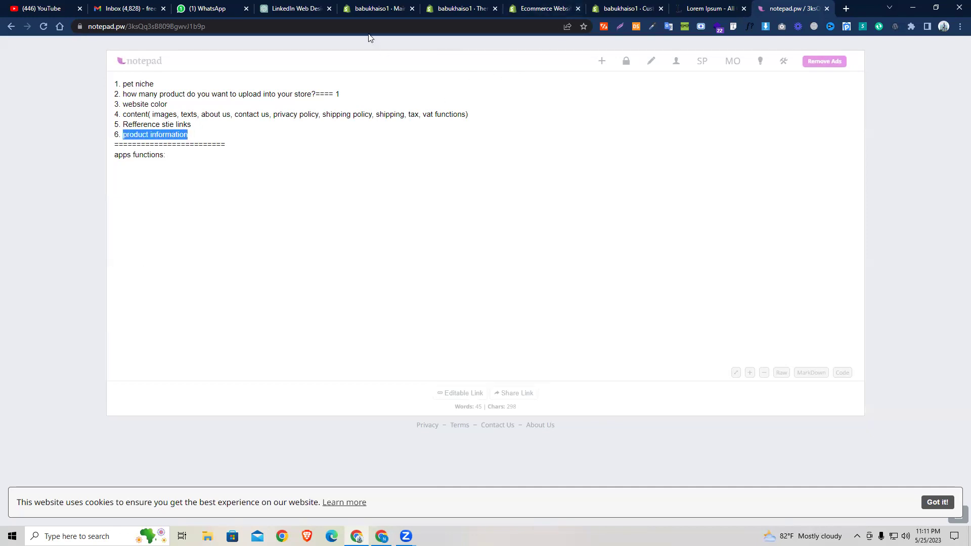
Switch to the ChatGPT LinkedIn web designer conversation and look through its About Us answers.
{"action": "key", "text": "ctrl+4"}
{"action": "scroll", "coordinate": [374, 137], "scroll_direction": "up", "scroll_amount": 6}
{"action": "scroll", "coordinate": [382, 126], "scroll_direction": "down", "scroll_amount": 8}
{"action": "scroll", "coordinate": [438, 202], "scroll_direction": "down", "scroll_amount": 15}
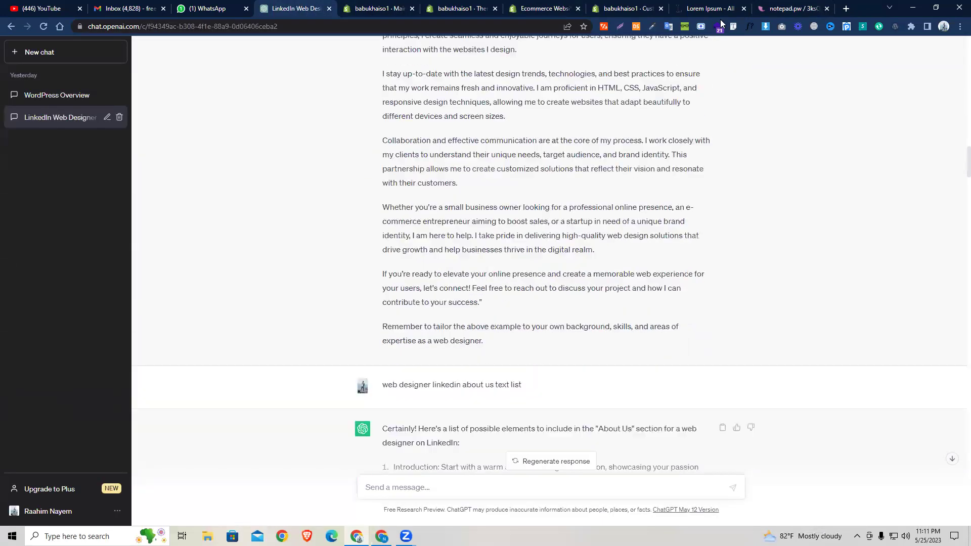
{"action": "scroll", "coordinate": [400, 94], "scroll_direction": "down", "scroll_amount": 4}
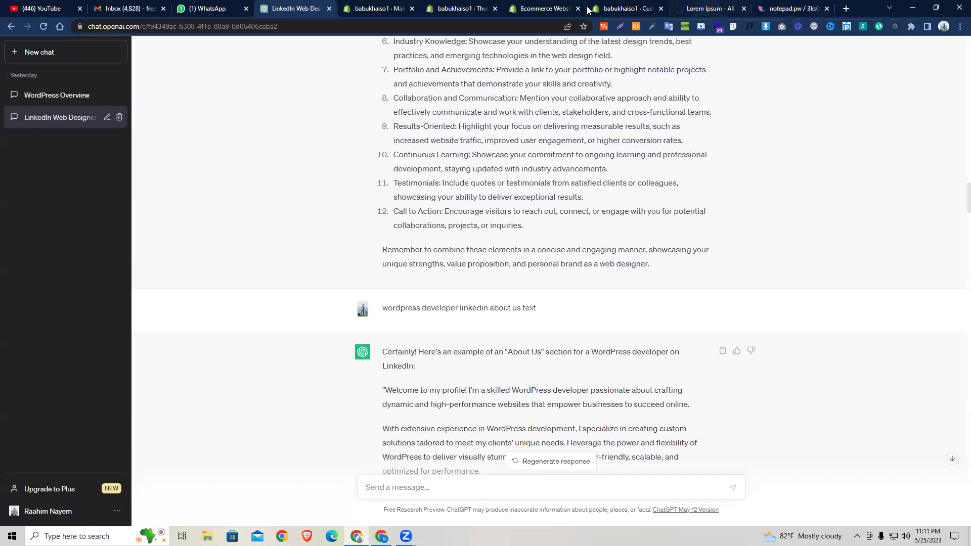
Check the Crave editor and the Theme Store list, and return to ChatGPT to view the WordPress designer About Us text.
{"action": "key", "text": "ctrl+shift+Tab"}
{"action": "key", "text": "ctrl+shift+Tab"}
{"action": "key", "text": "ctrl+shift+Tab"}
{"action": "key", "text": "ctrl+shift+Tab"}
{"action": "key", "text": "ctrl+shift+Tab"}
{"action": "key", "text": "ctrl+shift+Tab"}
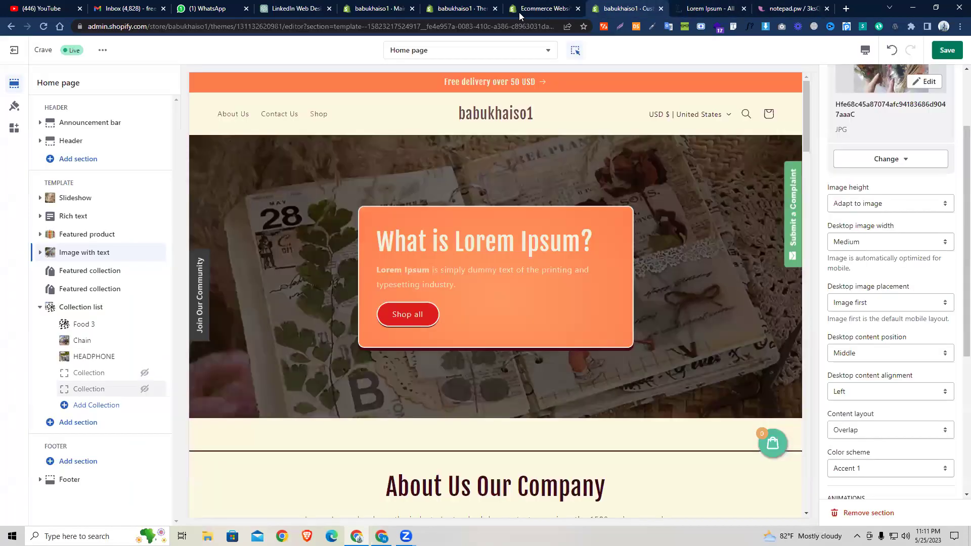
{"action": "key", "text": "ctrl+shift+Tab"}
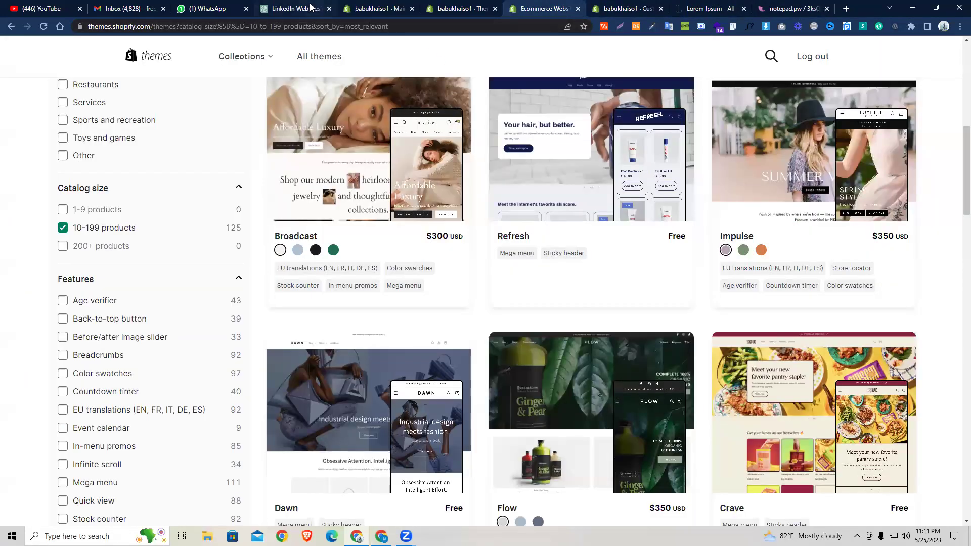
{"action": "key", "text": "ctrl+shift+Tab"}
{"action": "key", "text": "ctrl+shift+Tab"}
{"action": "key", "text": "ctrl+shift+Tab"}
{"action": "scroll", "coordinate": [450, 279], "scroll_direction": "down", "scroll_amount": 12}
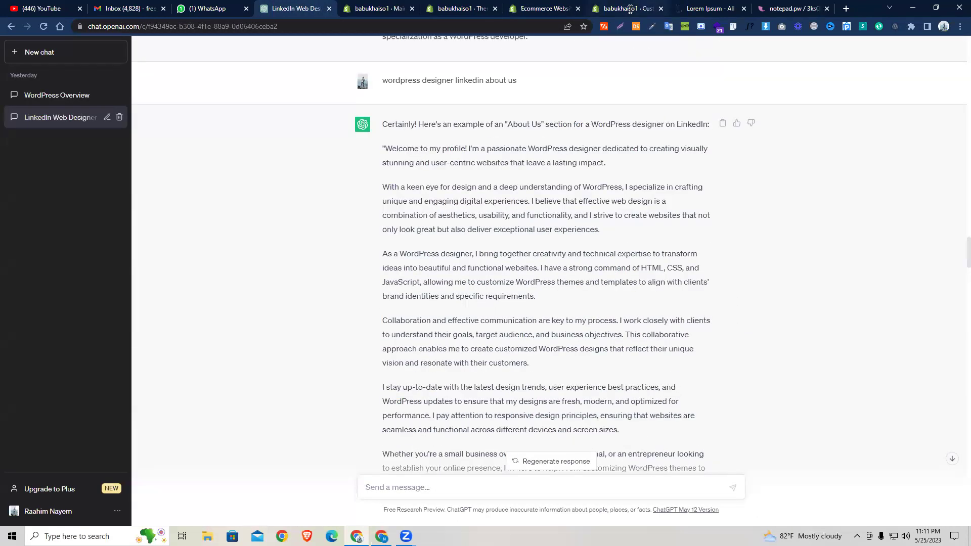
Glance at the Crave home page editor, and go back to ChatGPT to examine the web designer About Us example.
{"action": "left_click", "coordinate": [612, 10]}
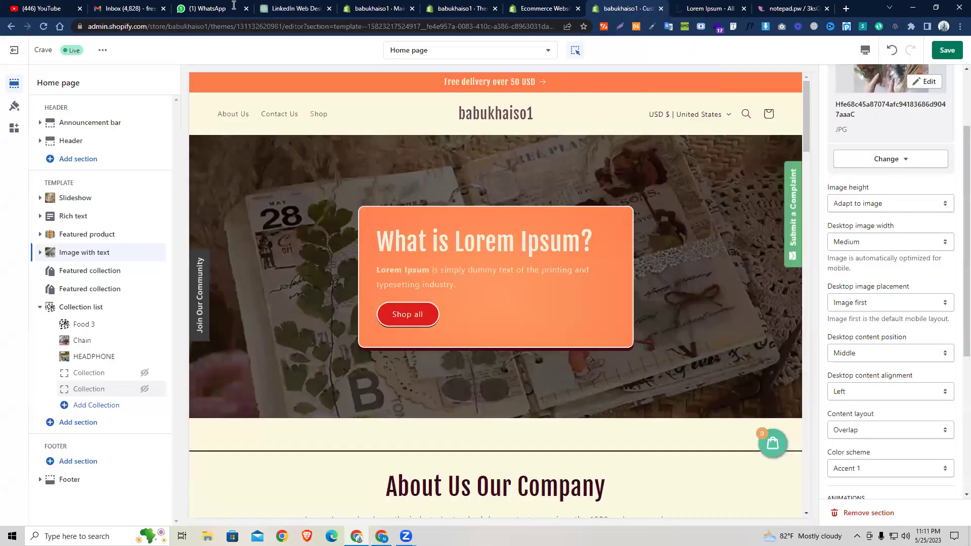
{"action": "key", "text": "ctrl+shift+Tab"}
{"action": "key", "text": "ctrl+shift+Tab"}
{"action": "key", "text": "ctrl+shift+Tab"}
{"action": "key", "text": "ctrl+shift+Tab"}
{"action": "scroll", "coordinate": [395, 200], "scroll_direction": "up", "scroll_amount": 3}
{"action": "scroll", "coordinate": [395, 200], "scroll_direction": "down", "scroll_amount": 10}
{"action": "scroll", "coordinate": [392, 195], "scroll_direction": "up", "scroll_amount": 5}
{"action": "scroll", "coordinate": [392, 194], "scroll_direction": "up", "scroll_amount": 15}
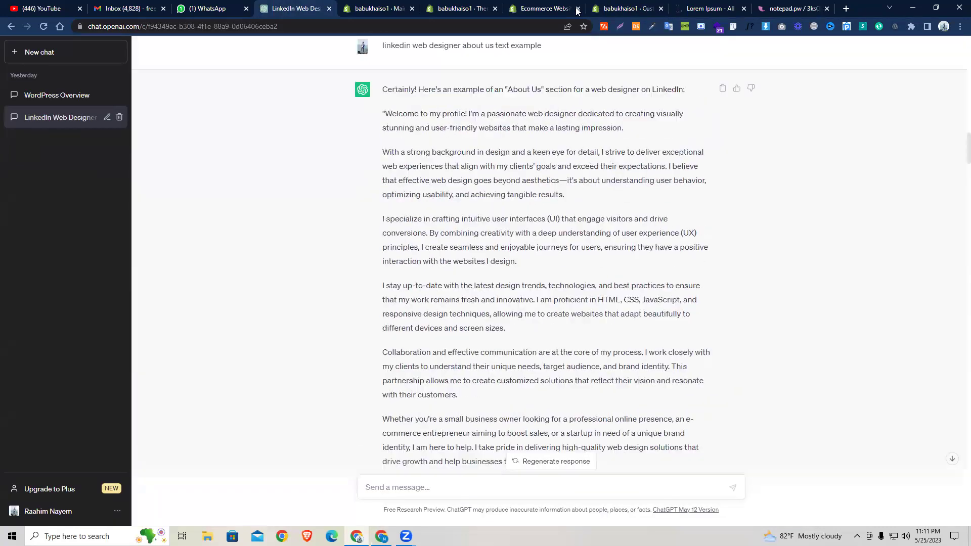
Return to the Crave theme editor and review the home page preview down to the image with text section.
{"action": "key", "text": "ctrl+Tab"}
{"action": "key", "text": "ctrl+Tab"}
{"action": "key", "text": "ctrl+Tab"}
{"action": "key", "text": "ctrl+Tab"}
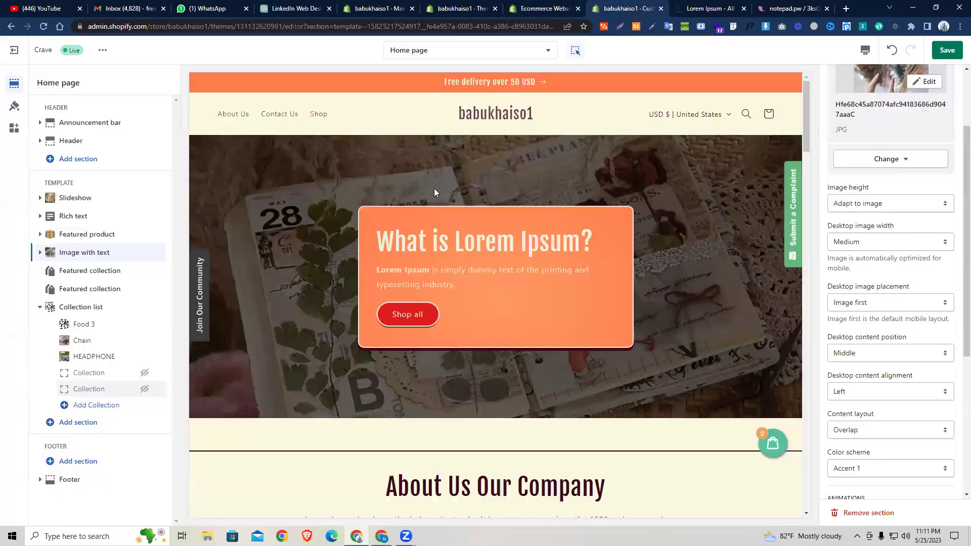
{"action": "scroll", "coordinate": [433, 192], "scroll_direction": "down", "scroll_amount": 6}
{"action": "scroll", "coordinate": [440, 222], "scroll_direction": "down", "scroll_amount": 15}
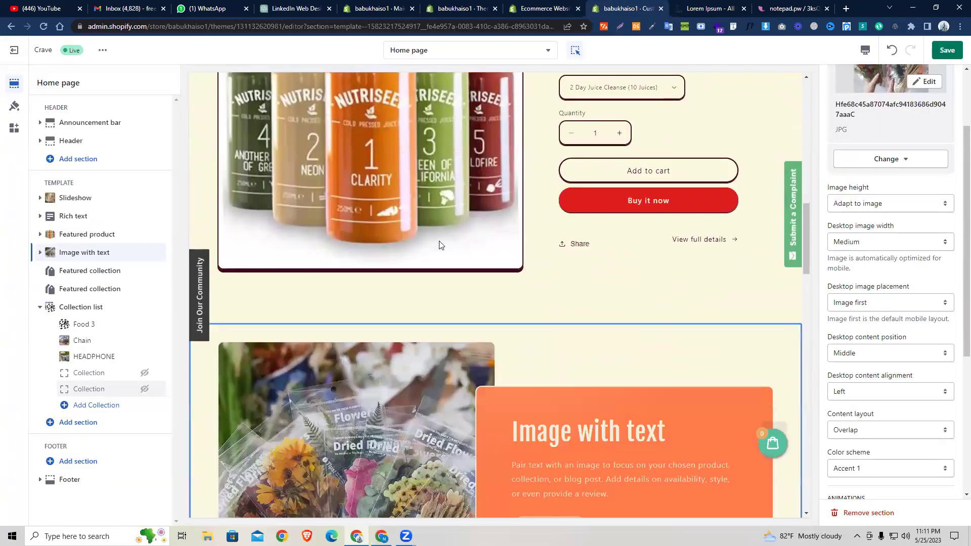
Switch to the notepad.pw notes and add a "1.premium featues" heading between two "=====" divider lines below apps functions.
{"action": "scroll", "coordinate": [446, 248], "scroll_direction": "down", "scroll_amount": 18}
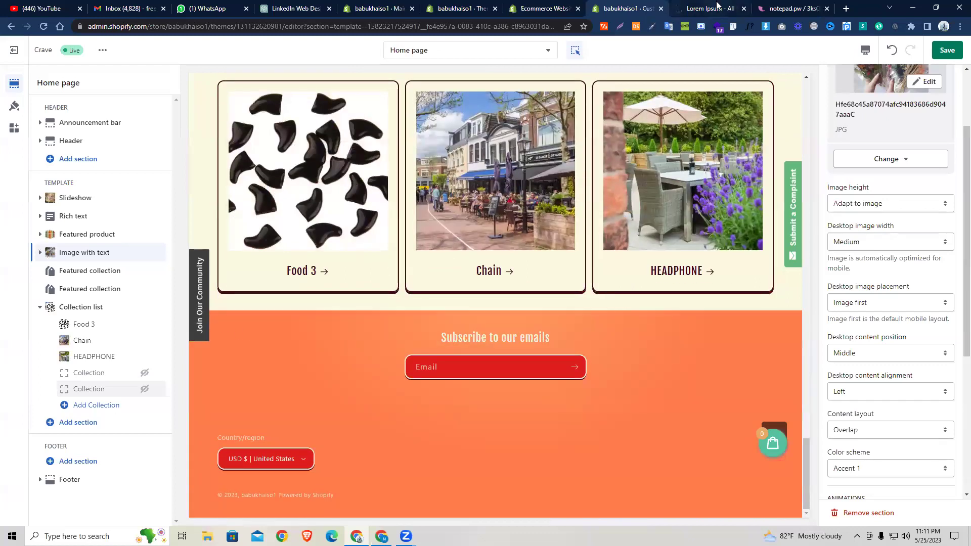
{"action": "key", "text": "ctrl+Tab"}
{"action": "key", "text": "ctrl+Tab"}
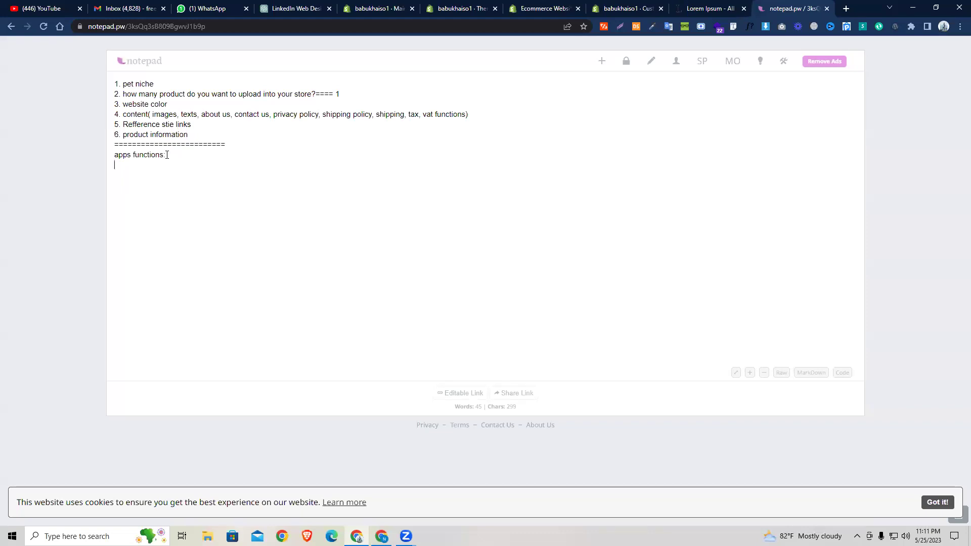
{"action": "key", "text": "Return"}
{"action": "type", "text": "====="}
{"action": "type", "text": "1.c"}
{"action": "type", "text": "h"}
{"action": "key", "text": "BackSpace"}
{"action": "key", "text": "BackSpace"}
{"action": "type", "text": "premium "}
{"action": "type", "text": "featues "}
{"action": "type", "text": "===== "}
List "chatbot, mailchimp popup, google analytics, fb pixel, on page seo..... winning products research" under the premium features heading and highlight that line.
{"action": "type", "text": "chatbot"}
{"action": "type", "text": ", mailchimp"}
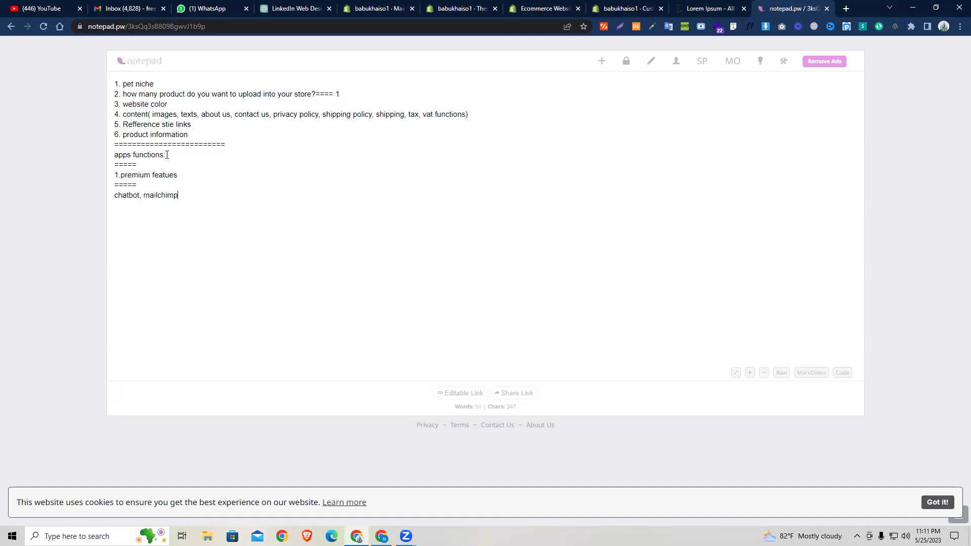
{"action": "type", "text": " popup, google analytics, fb pixel, on page"}
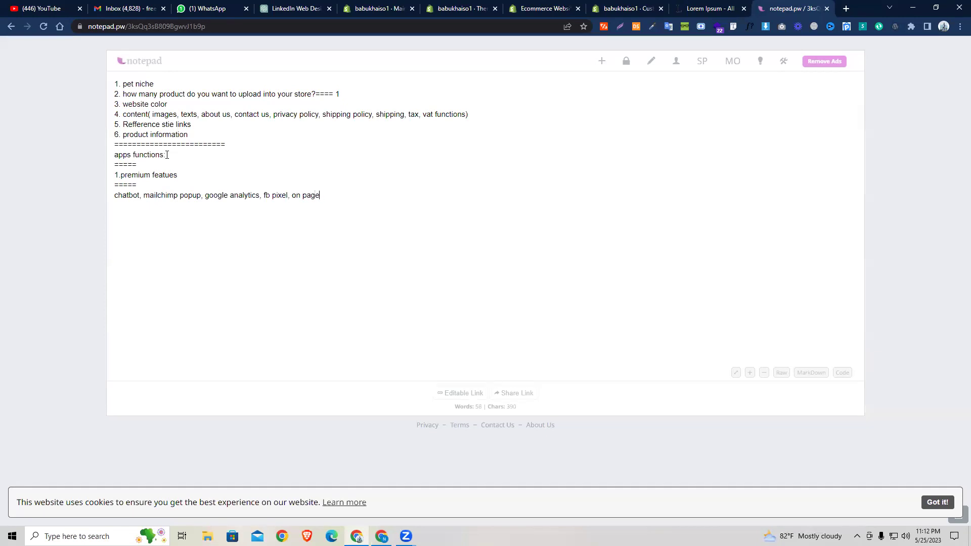
{"action": "type", "text": " seo..... winning productr re"}
{"action": "key", "text": "BackSpace"}
{"action": "key", "text": "BackSpace"}
{"action": "type", "text": "research"}
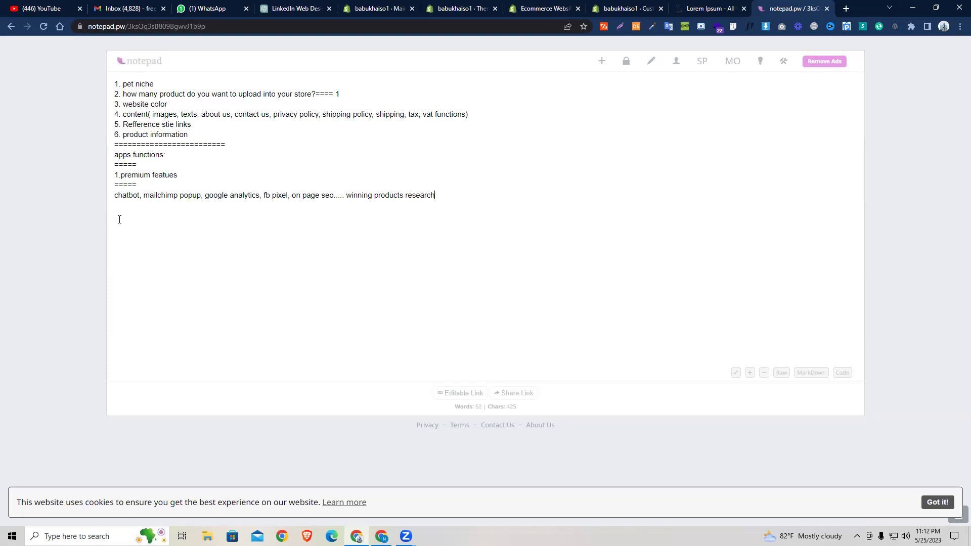
{"action": "left_click_drag", "start_coordinate": [113, 195], "coordinate": [441, 202]}
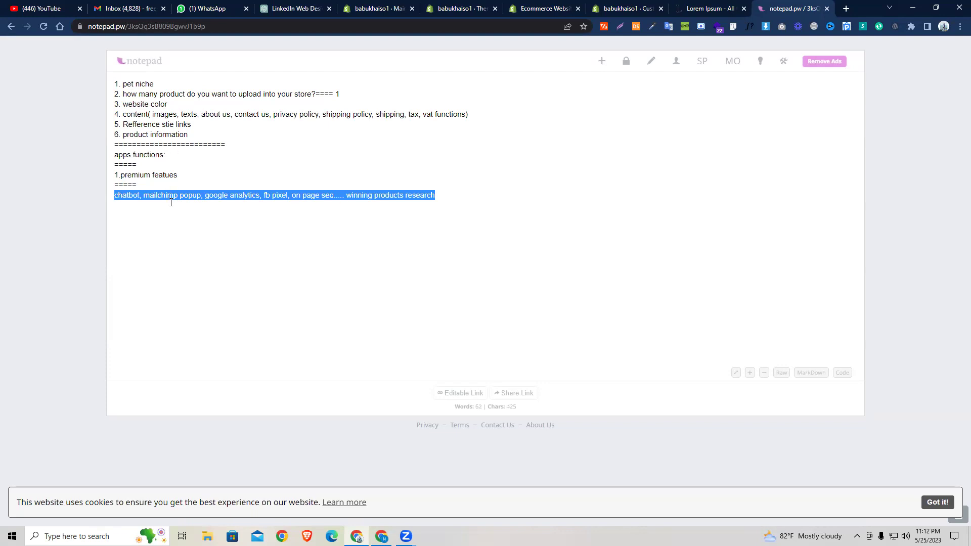
Open the bookmarked website proposal Google Doc from the project docs folder in a new tab and skim it to the end.
{"action": "left_click", "coordinate": [846, 9]}
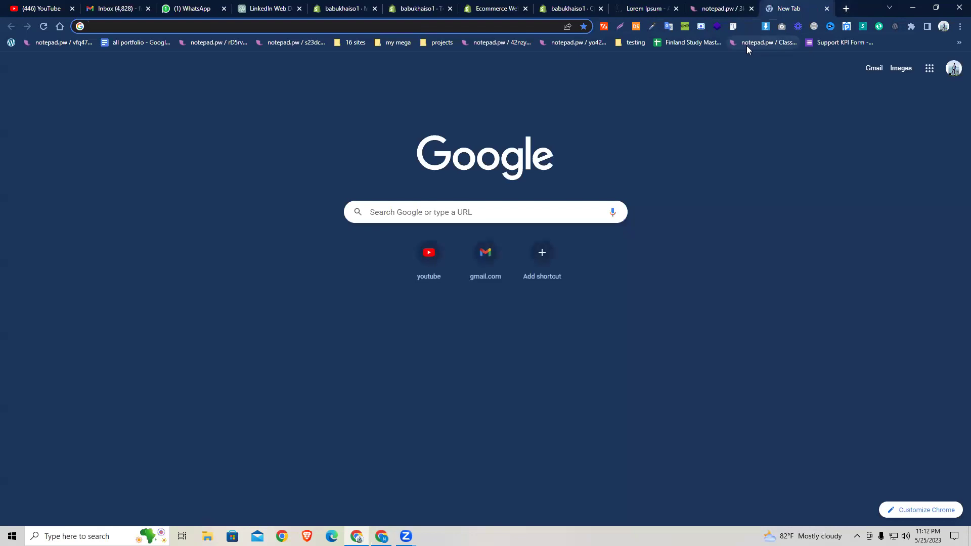
{"action": "left_click", "coordinate": [959, 42]}
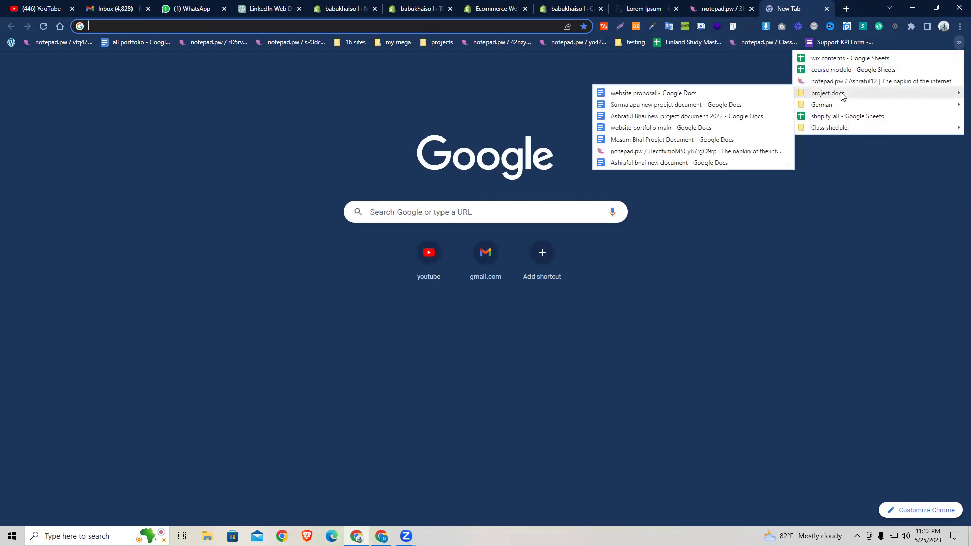
{"action": "mouse_move", "coordinate": [838, 96]}
{"action": "left_click", "coordinate": [653, 104]}
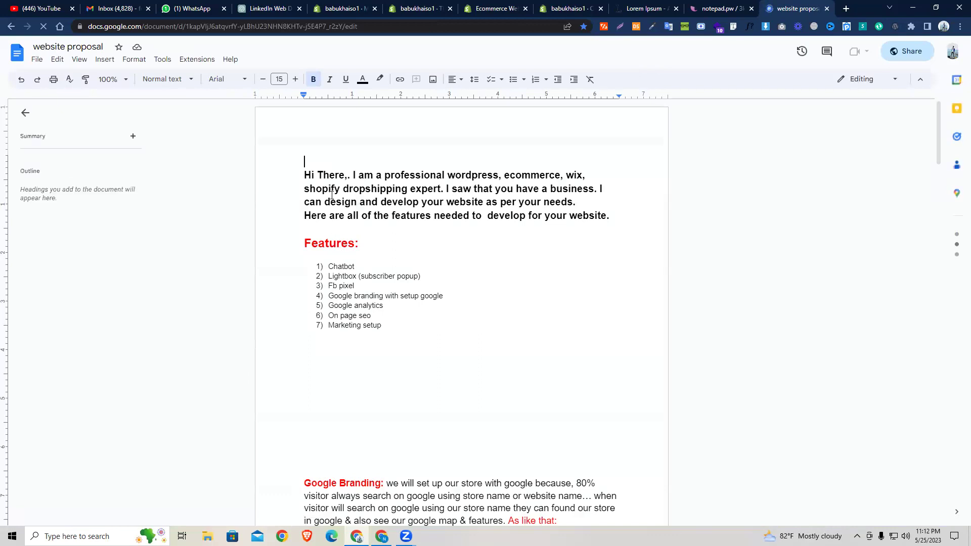
{"action": "scroll", "coordinate": [334, 223], "scroll_direction": "down", "scroll_amount": 20}
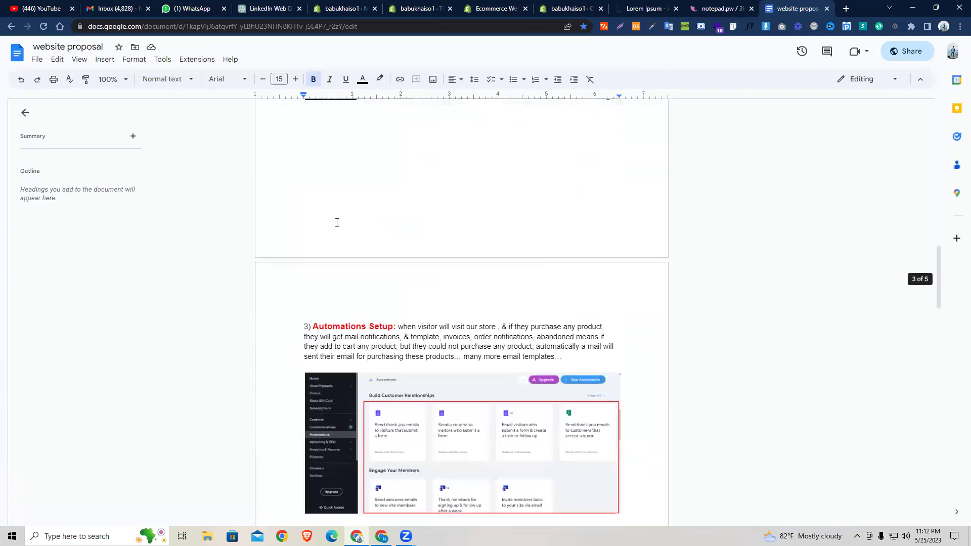
{"action": "scroll", "coordinate": [337, 225], "scroll_direction": "down", "scroll_amount": 3}
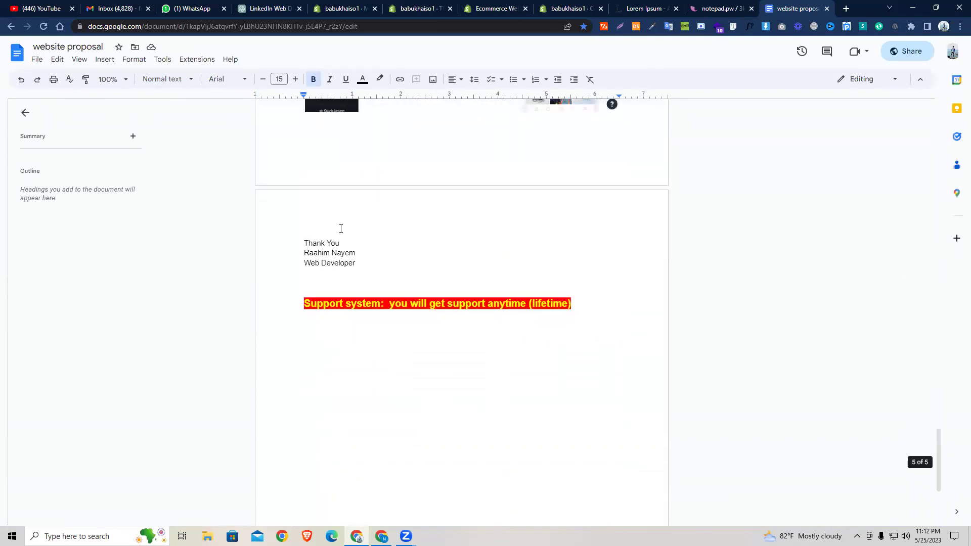
{"action": "scroll", "coordinate": [339, 229], "scroll_direction": "up", "scroll_amount": 20}
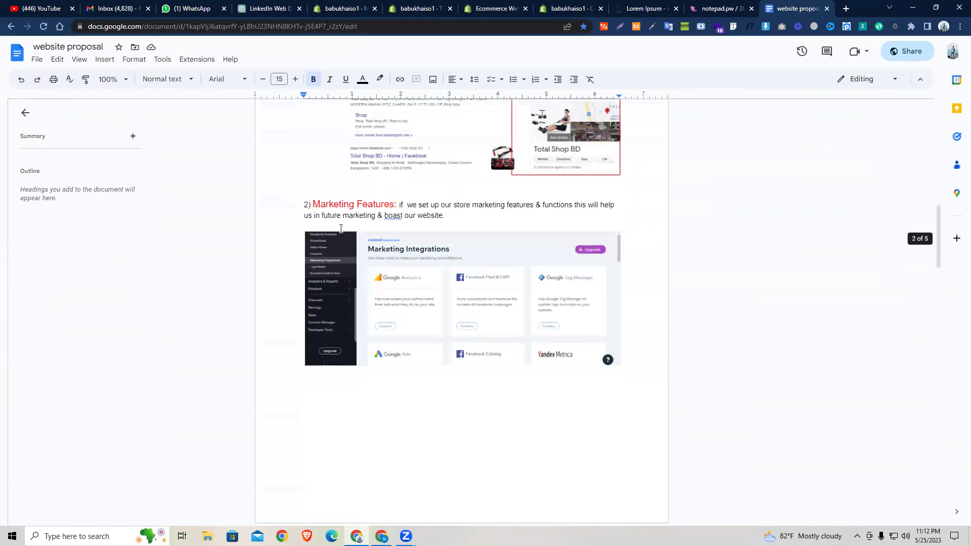
{"action": "scroll", "coordinate": [331, 228], "scroll_direction": "up", "scroll_amount": 4}
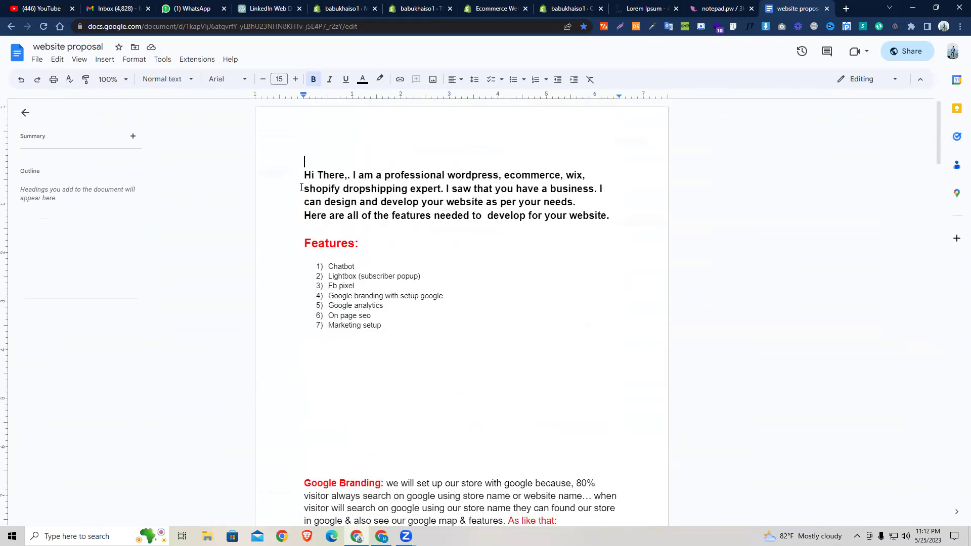
Examine the proposal's introduction and features list, the Google Branding search example, and the Marketing Features section.
{"action": "left_click_drag", "start_coordinate": [310, 176], "coordinate": [438, 323]}
{"action": "scroll", "coordinate": [399, 293], "scroll_direction": "down", "scroll_amount": 1}
{"action": "scroll", "coordinate": [394, 288], "scroll_direction": "down", "scroll_amount": 9}
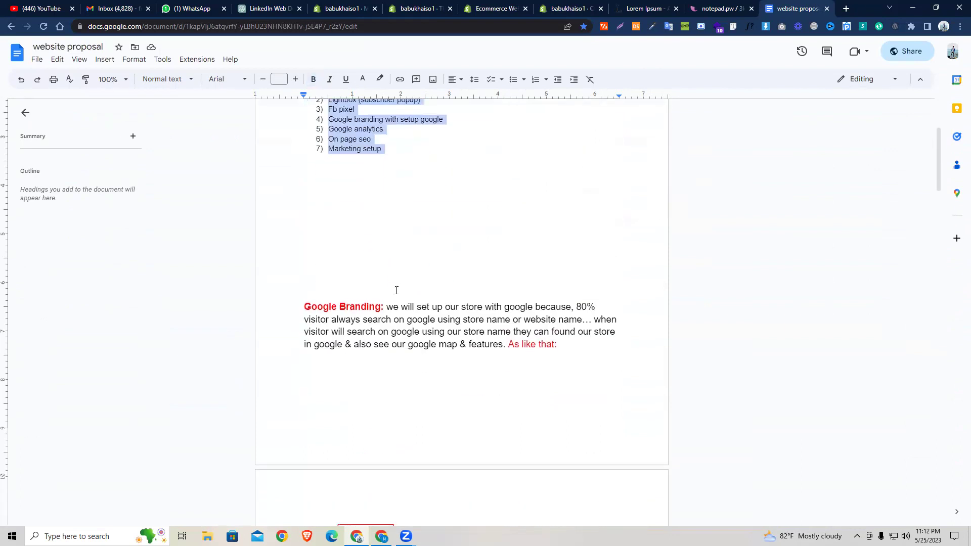
{"action": "left_click", "coordinate": [342, 246]}
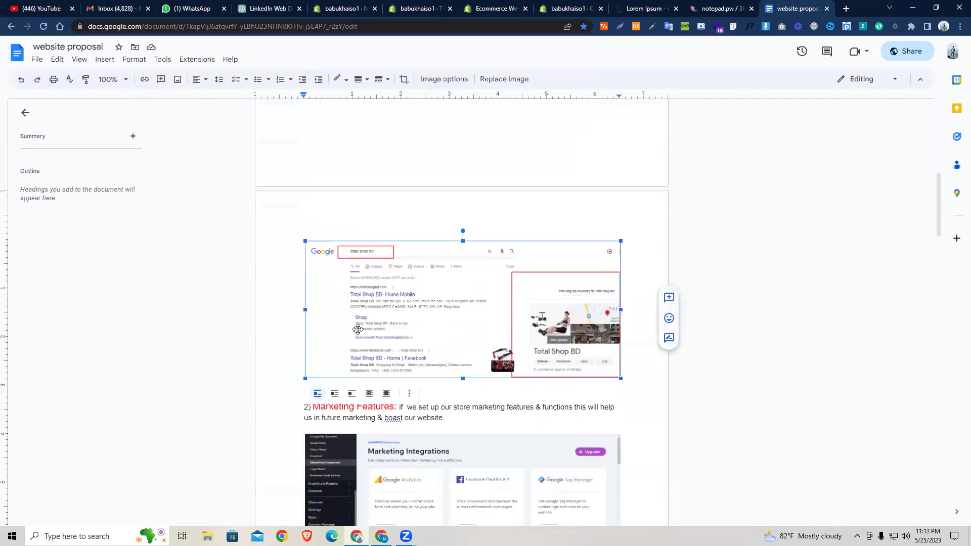
{"action": "scroll", "coordinate": [358, 331], "scroll_direction": "down", "scroll_amount": 6}
{"action": "scroll", "coordinate": [380, 216], "scroll_direction": "down", "scroll_amount": 5}
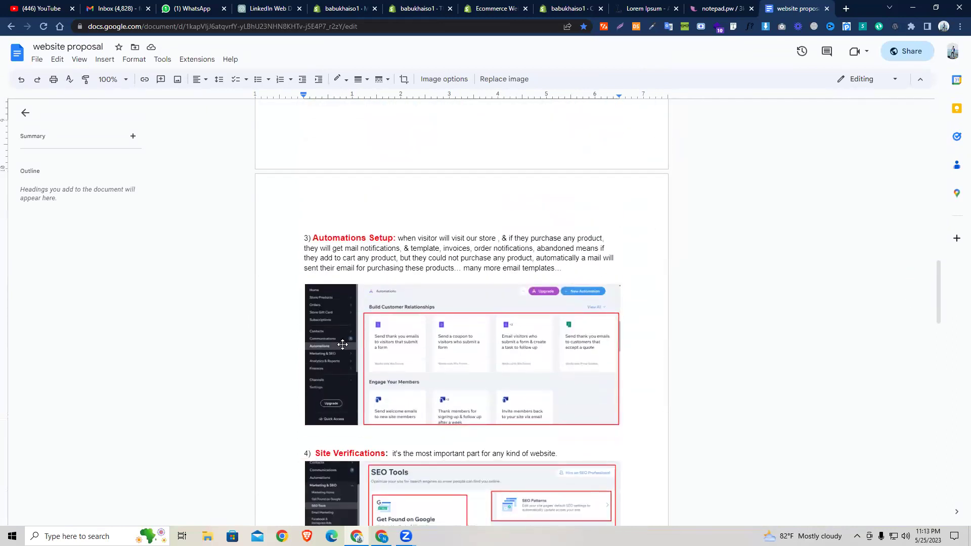
Examine the proposal's Automations Setup, Site Verifications, and Facebook and Instagram shop sections, recheck the features list, and close the document.
{"action": "left_click", "coordinate": [346, 345]}
{"action": "scroll", "coordinate": [346, 345], "scroll_direction": "down", "scroll_amount": 4}
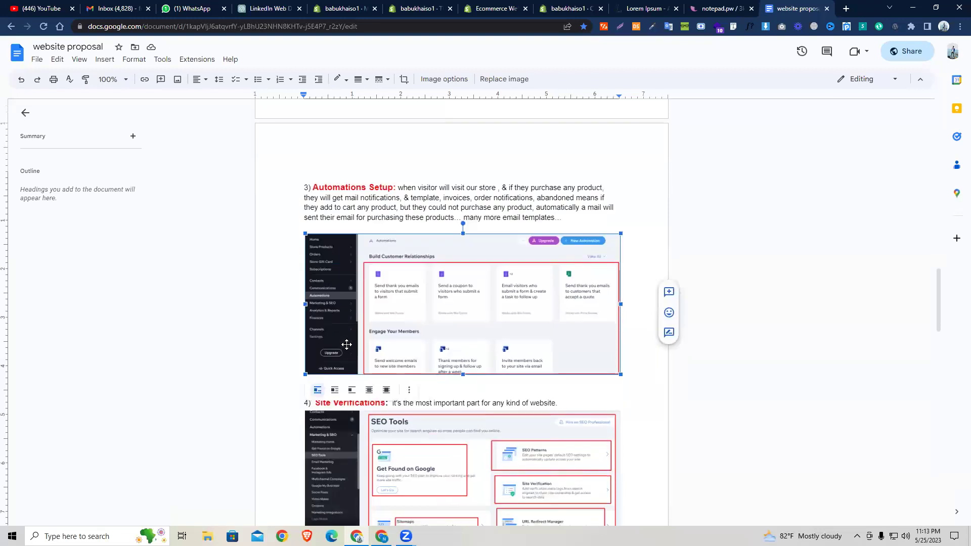
{"action": "scroll", "coordinate": [346, 345], "scroll_direction": "down", "scroll_amount": 1}
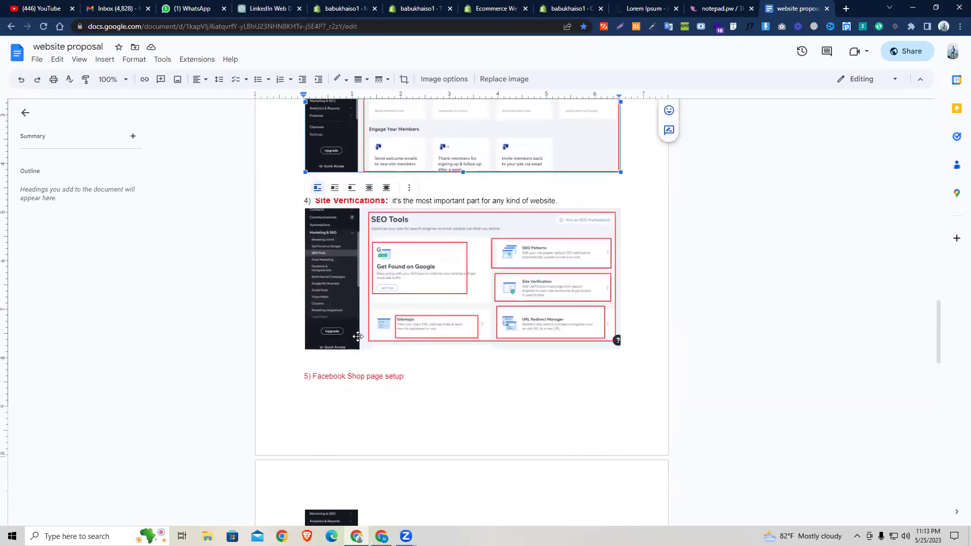
{"action": "scroll", "coordinate": [391, 295], "scroll_direction": "down", "scroll_amount": 16}
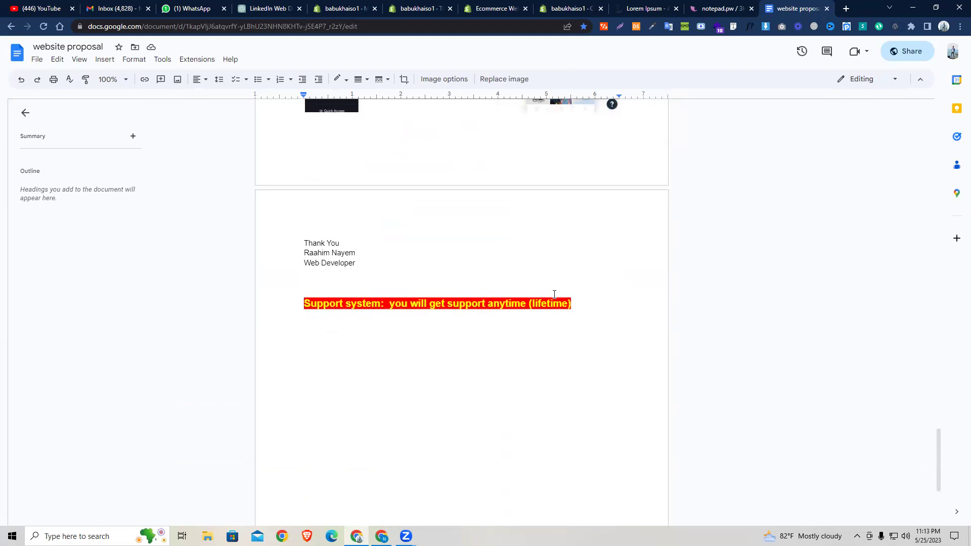
{"action": "scroll", "coordinate": [326, 283], "scroll_direction": "down", "scroll_amount": 1}
{"action": "scroll", "coordinate": [334, 291], "scroll_direction": "up", "scroll_amount": 13}
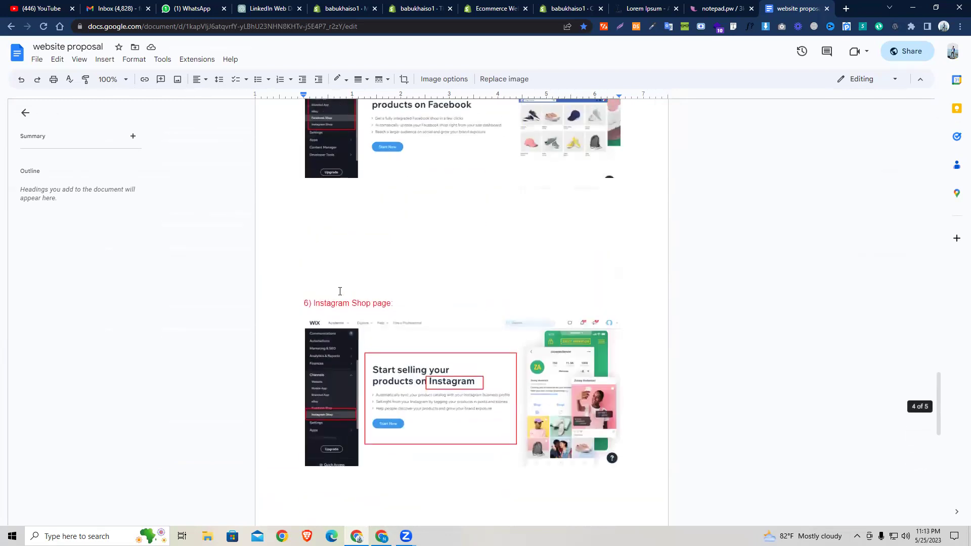
{"action": "scroll", "coordinate": [340, 290], "scroll_direction": "up", "scroll_amount": 20}
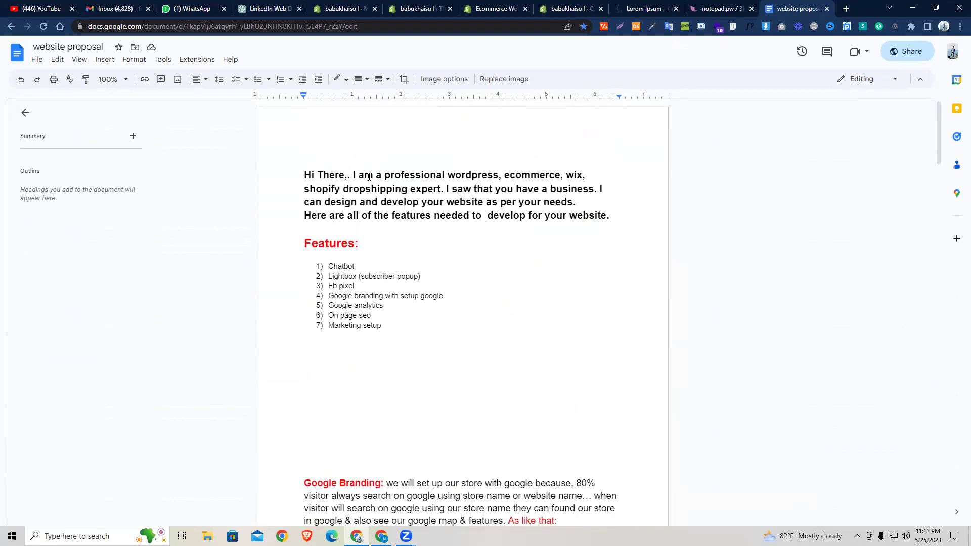
{"action": "left_click_drag", "start_coordinate": [292, 175], "coordinate": [375, 316]}
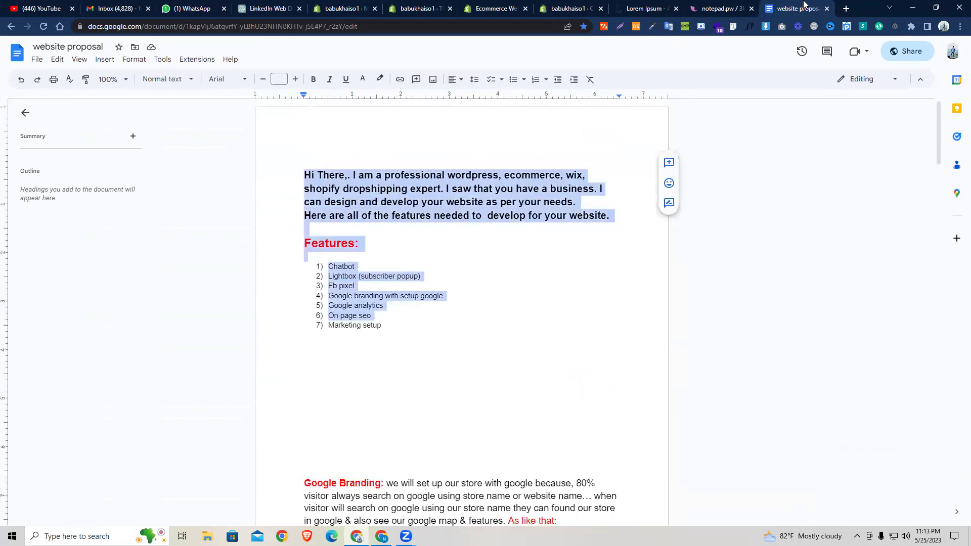
{"action": "left_click", "coordinate": [826, 8]}
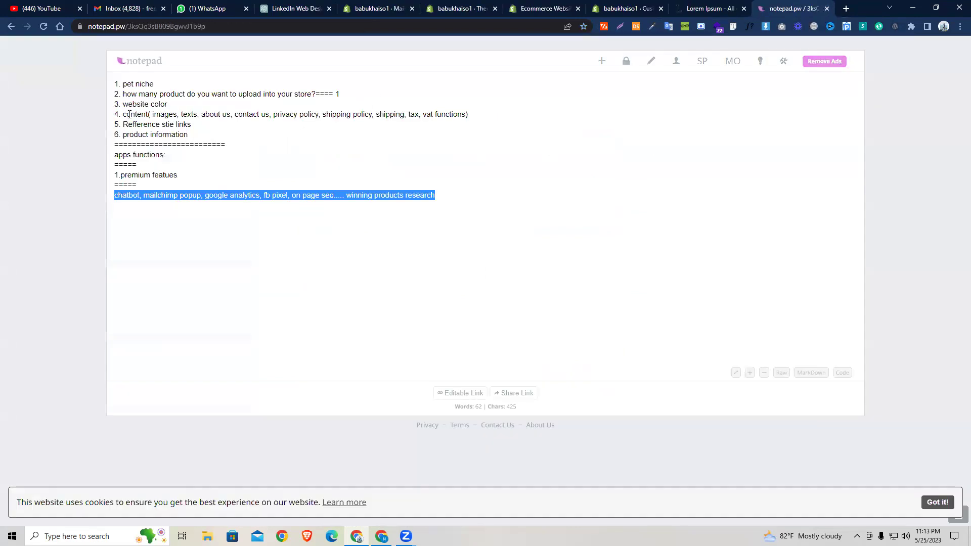
Highlight all the requirement notes, and return to the Crave theme editor to review the home page's collection sections down to the footer.
{"action": "left_click_drag", "start_coordinate": [111, 82], "coordinate": [445, 210]}
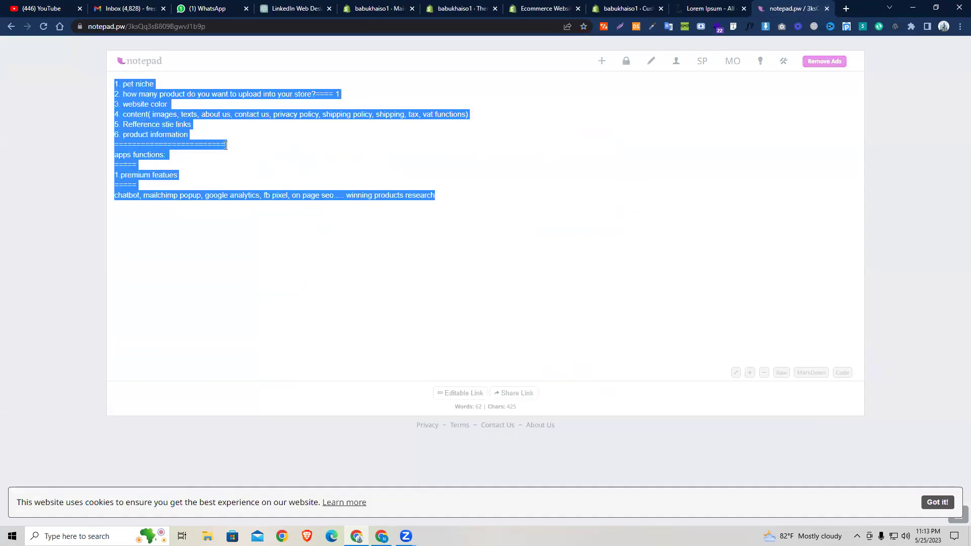
{"action": "key", "text": "ctrl+8"}
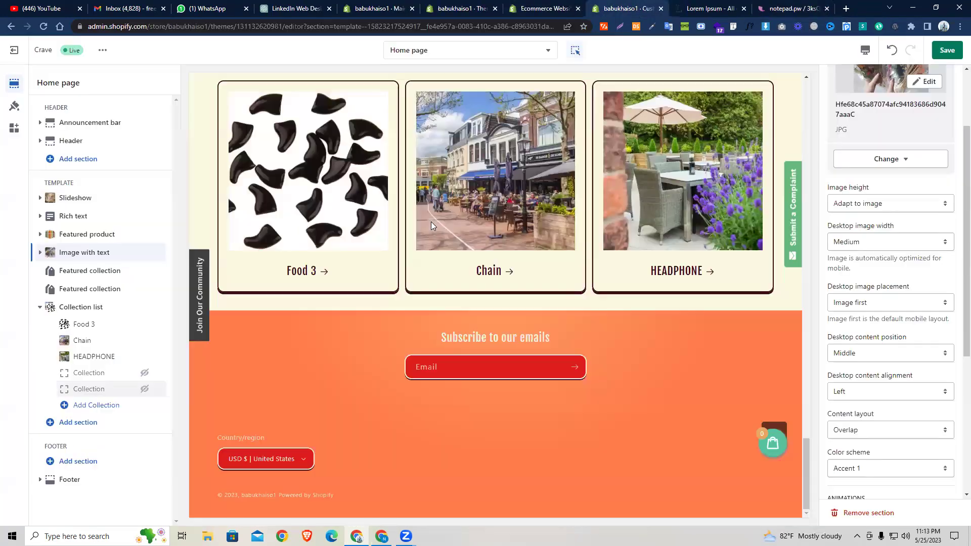
{"action": "scroll", "coordinate": [398, 248], "scroll_direction": "up", "scroll_amount": 15}
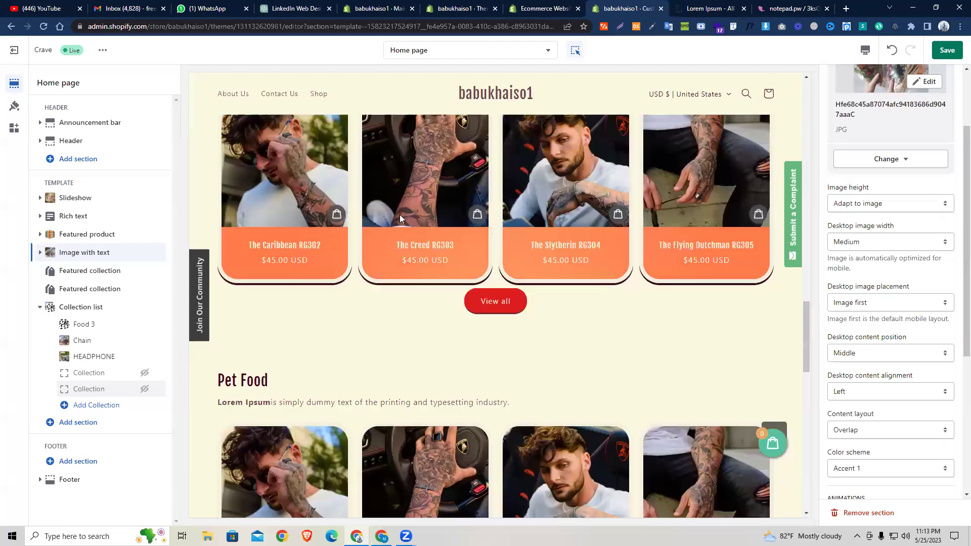
{"action": "scroll", "coordinate": [190, 407], "scroll_direction": "down", "scroll_amount": 9}
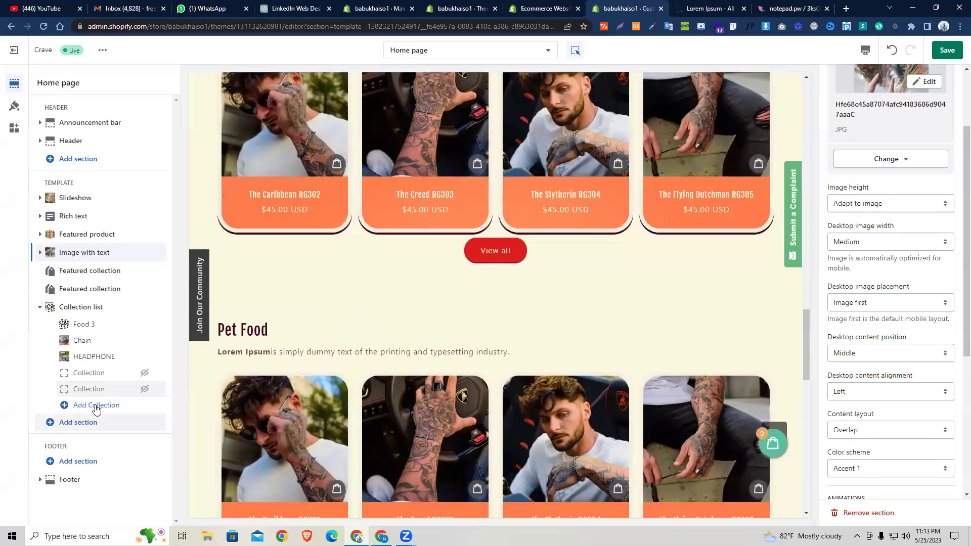
{"action": "scroll", "coordinate": [449, 340], "scroll_direction": "down", "scroll_amount": 4}
{"action": "scroll", "coordinate": [449, 340], "scroll_direction": "down", "scroll_amount": 8}
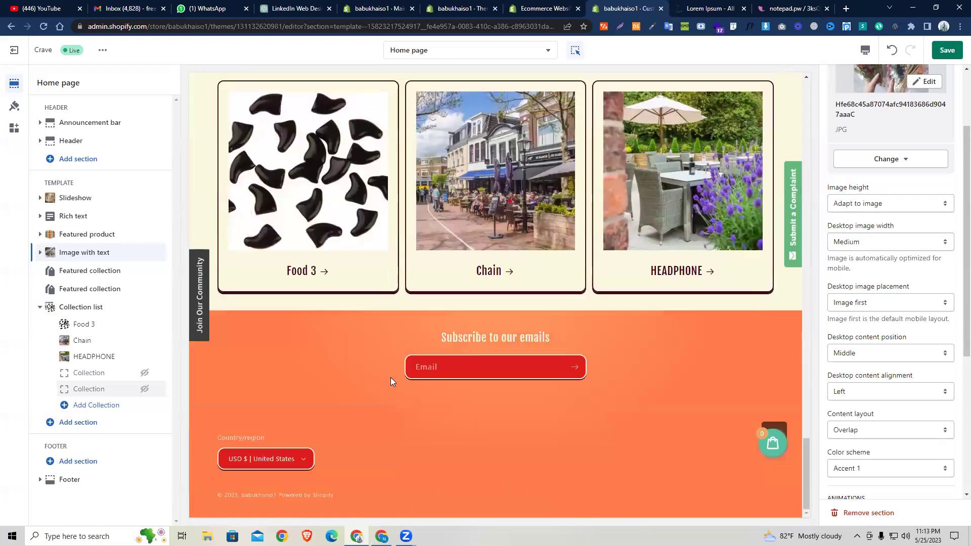